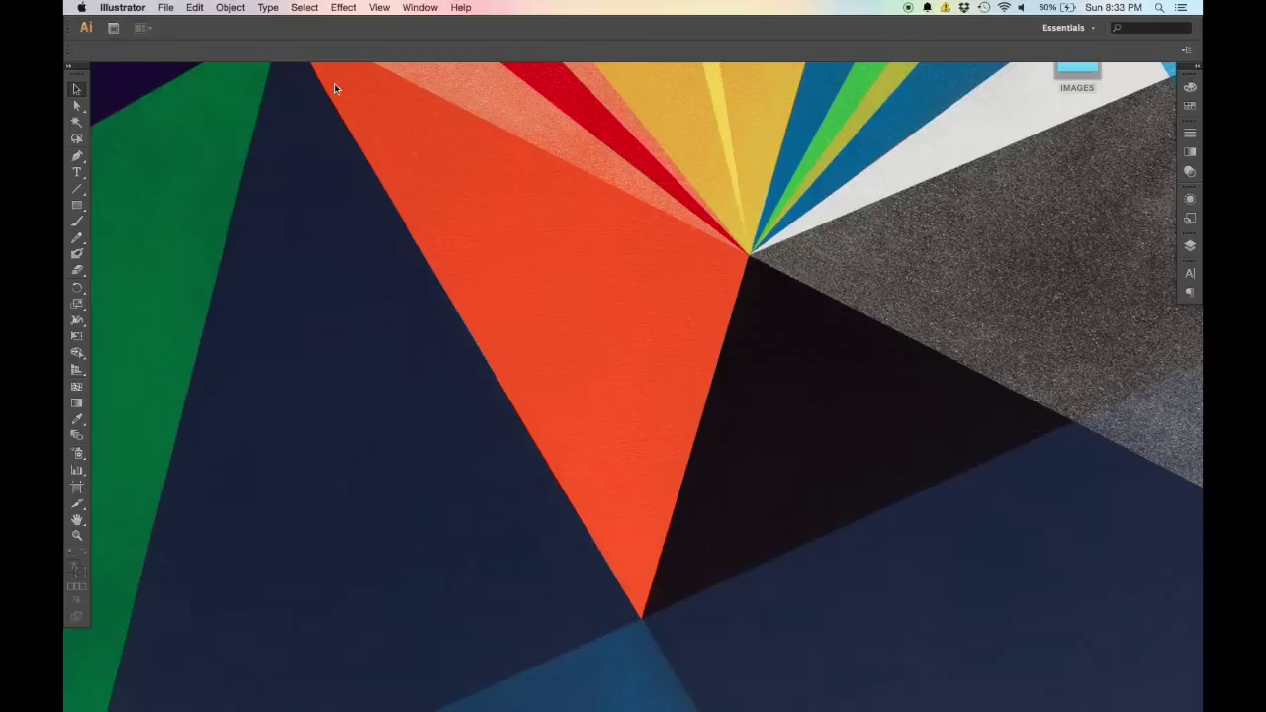
Begin a new document named Practice with the Print profile and one artboard
left_click(165, 9)
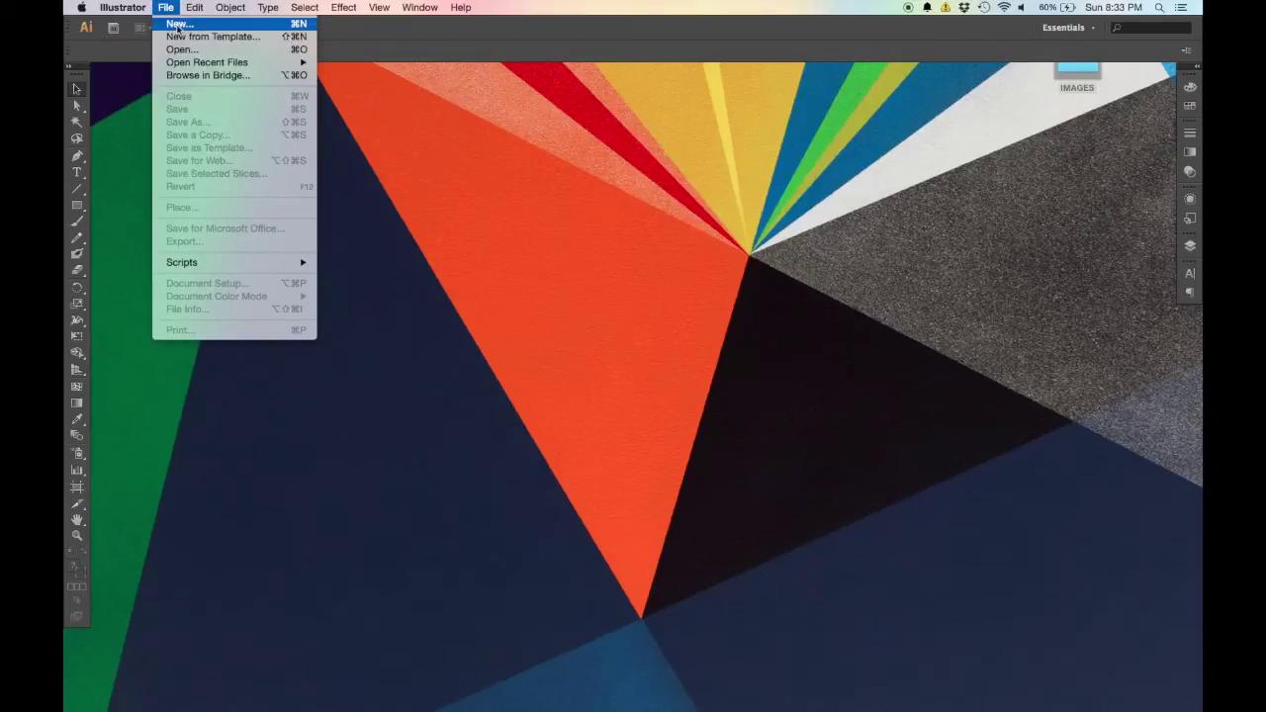
left_click(178, 26)
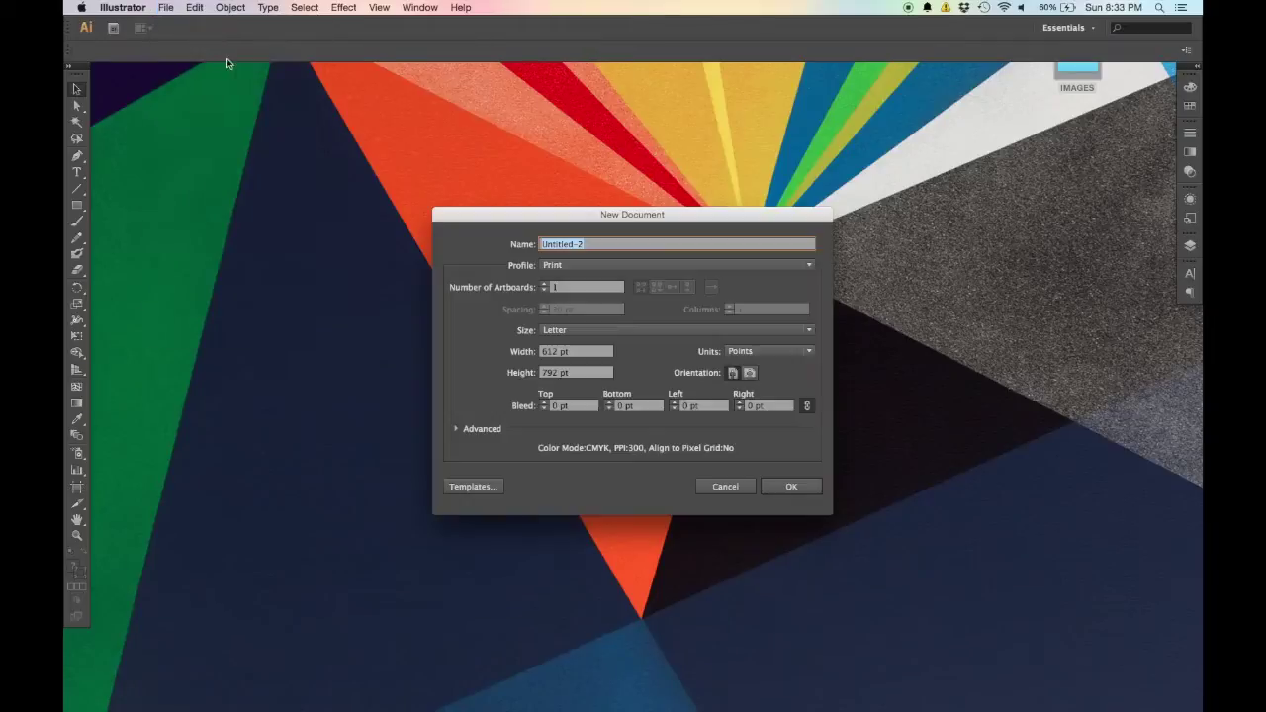
left_click_drag(520, 214, 509, 179)
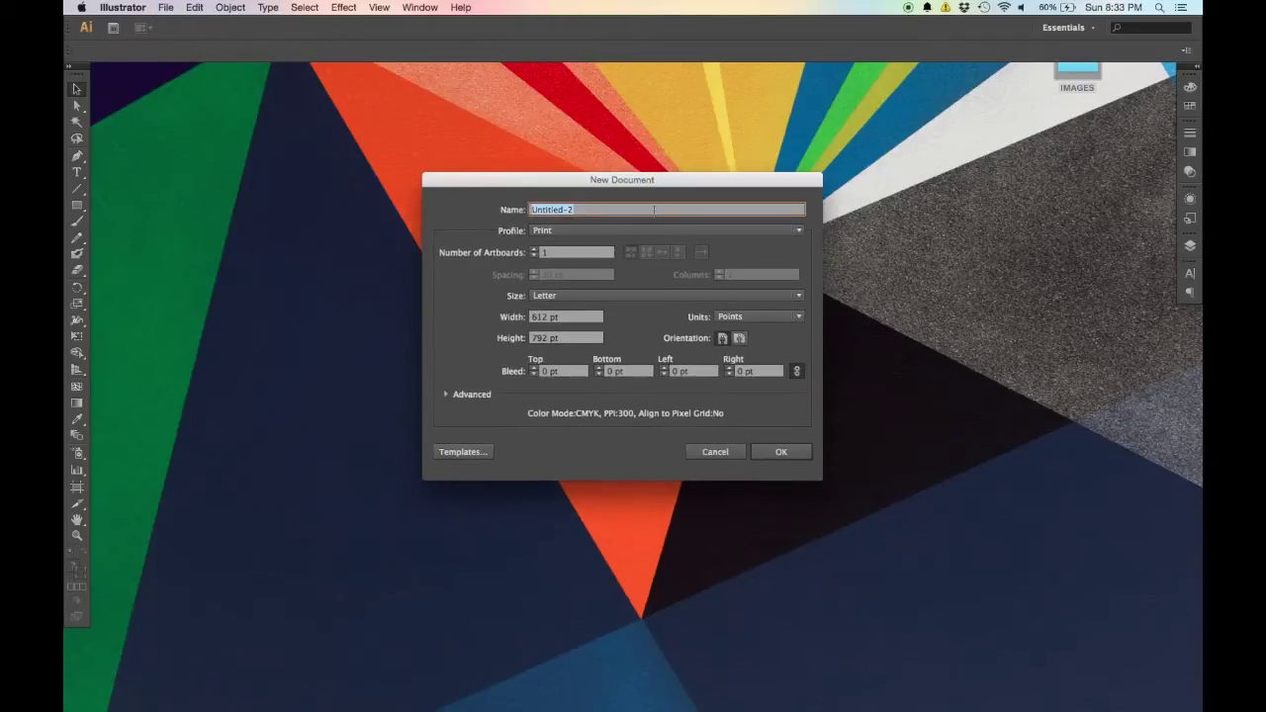
left_click_drag(731, 186, 749, 199)
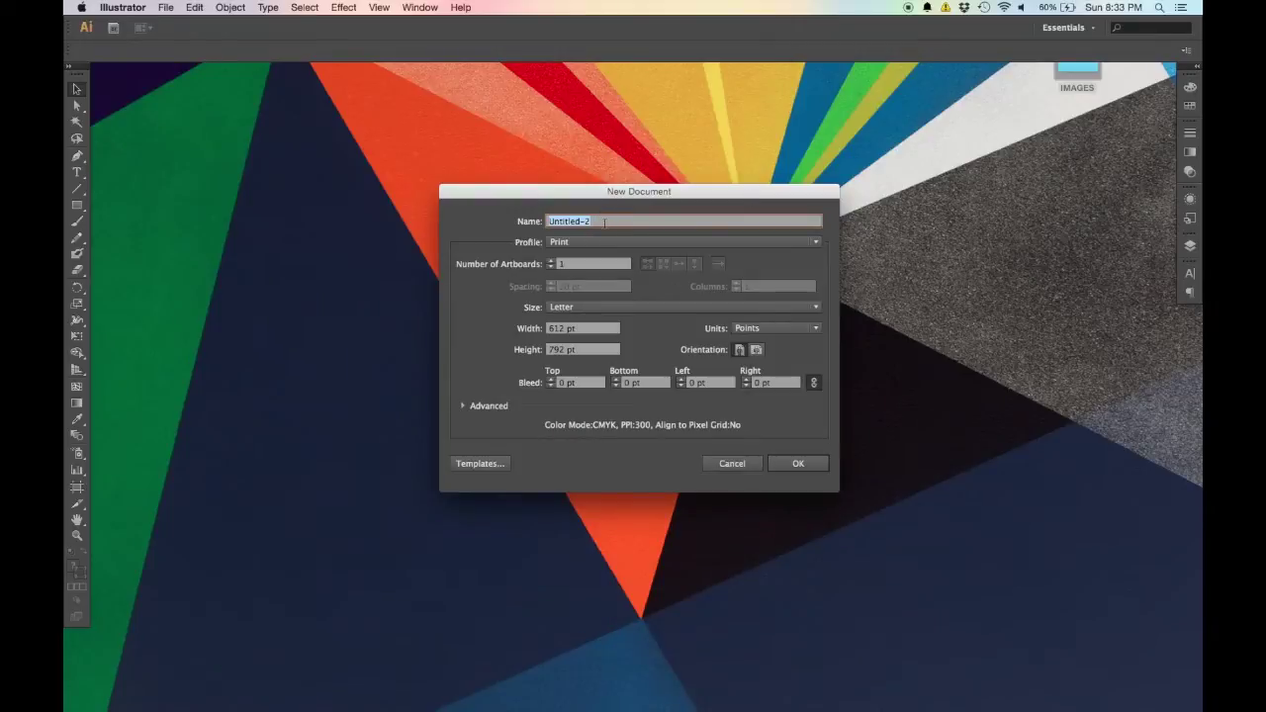
type("Practice")
left_click(658, 241)
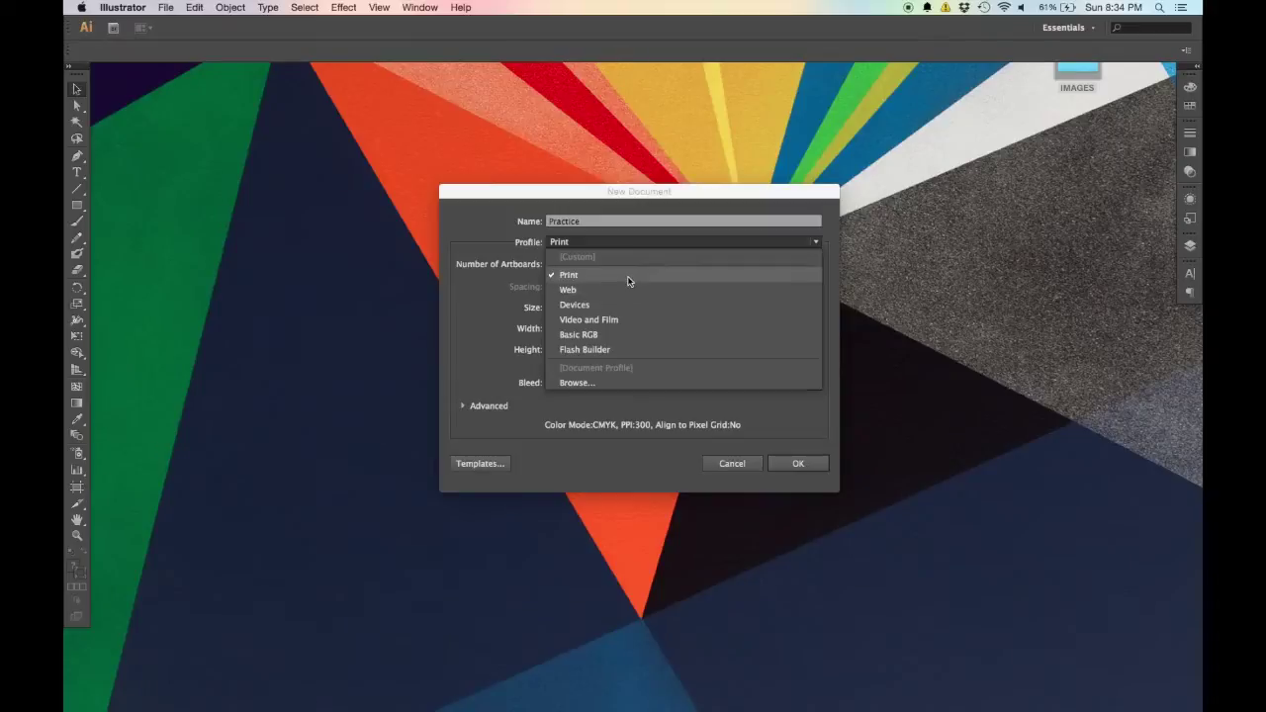
left_click(626, 281)
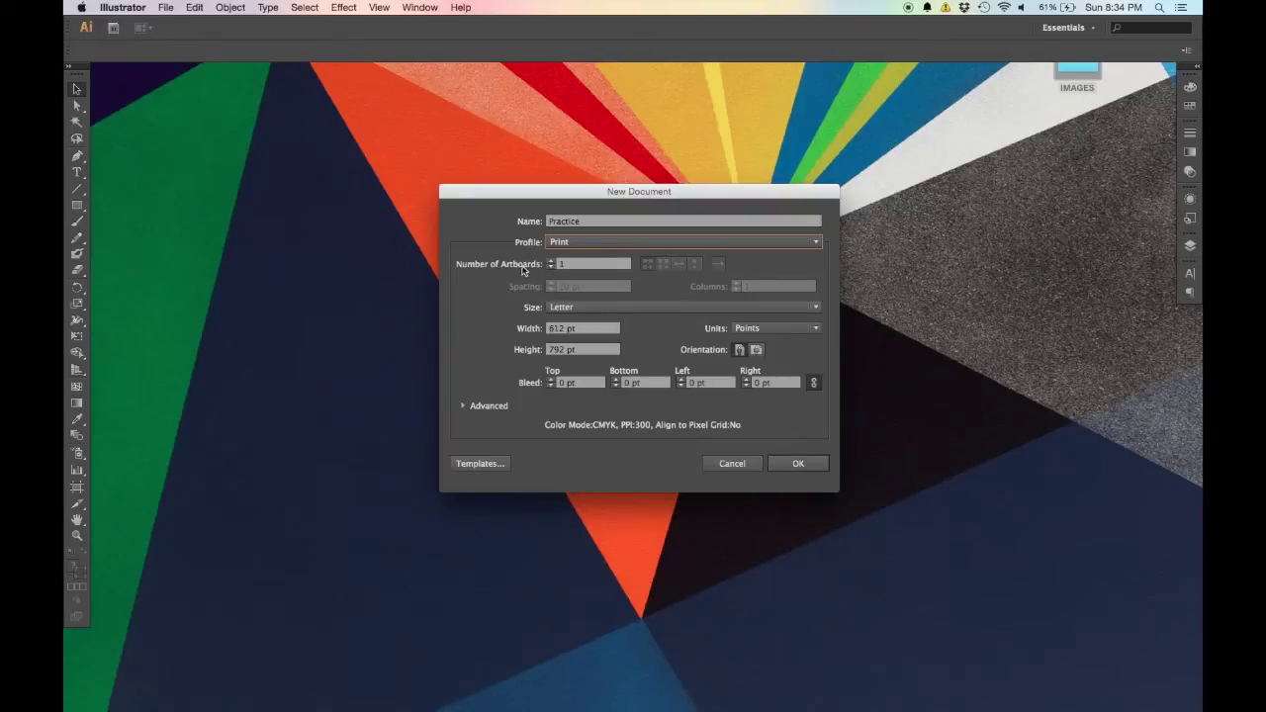
left_click(568, 265)
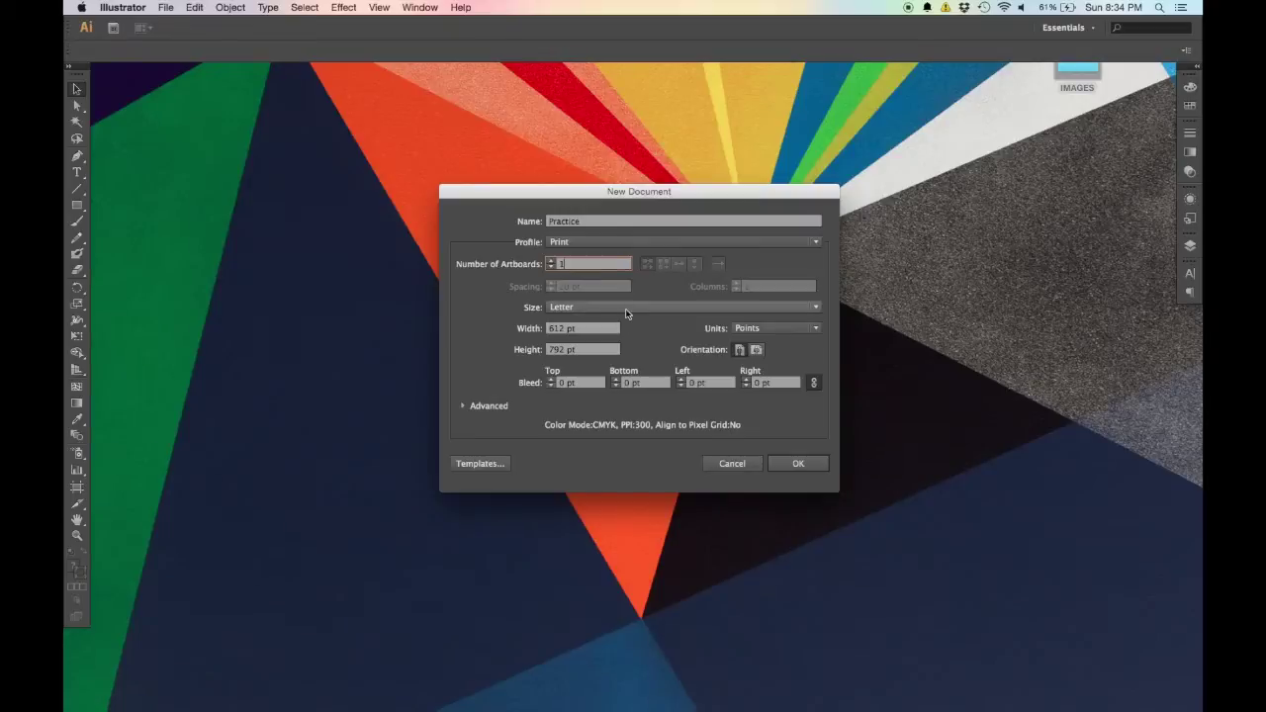
Set the new document's measurement units to inches
left_click(630, 313)
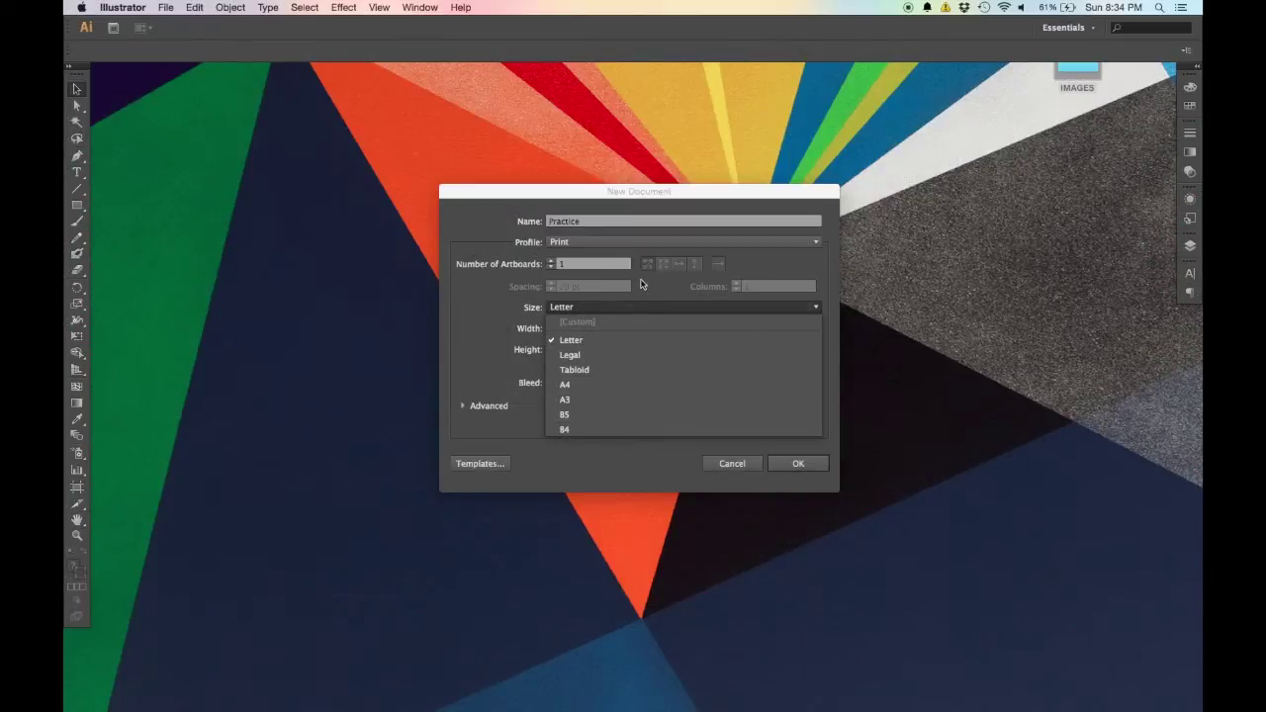
left_click(643, 305)
left_click(580, 330)
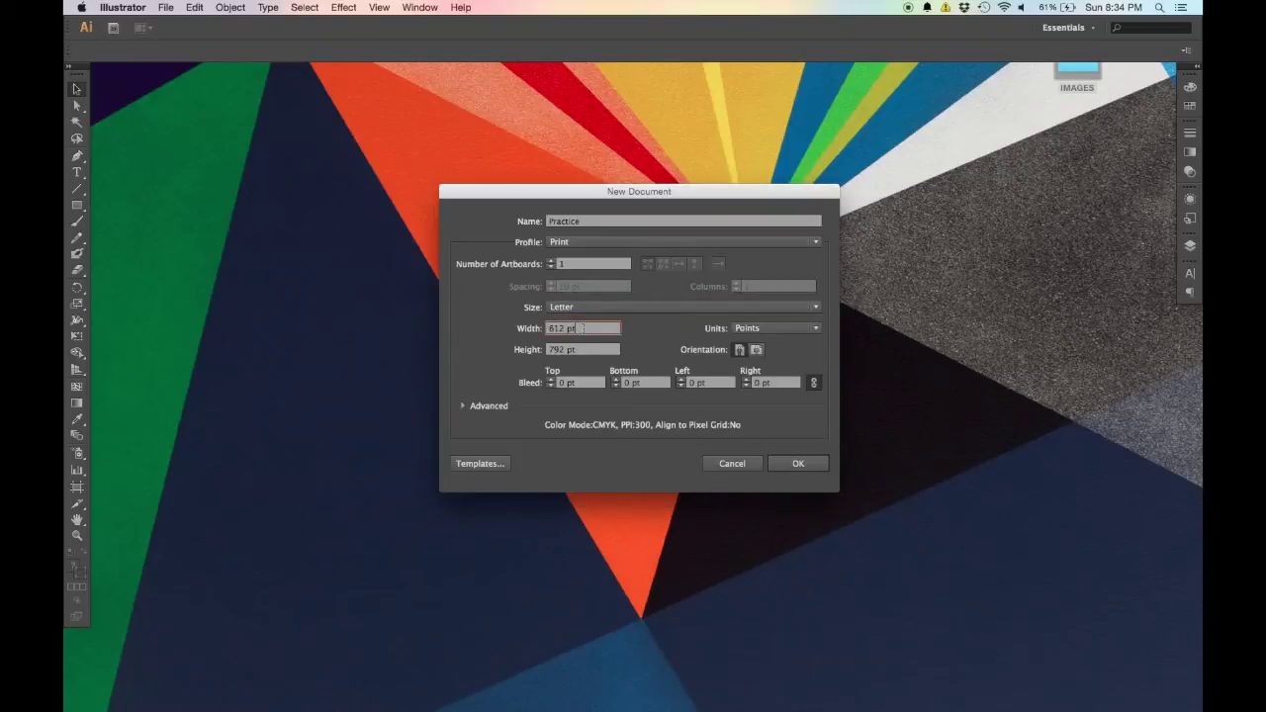
double_click(579, 329)
double_click(590, 349)
double_click(590, 331)
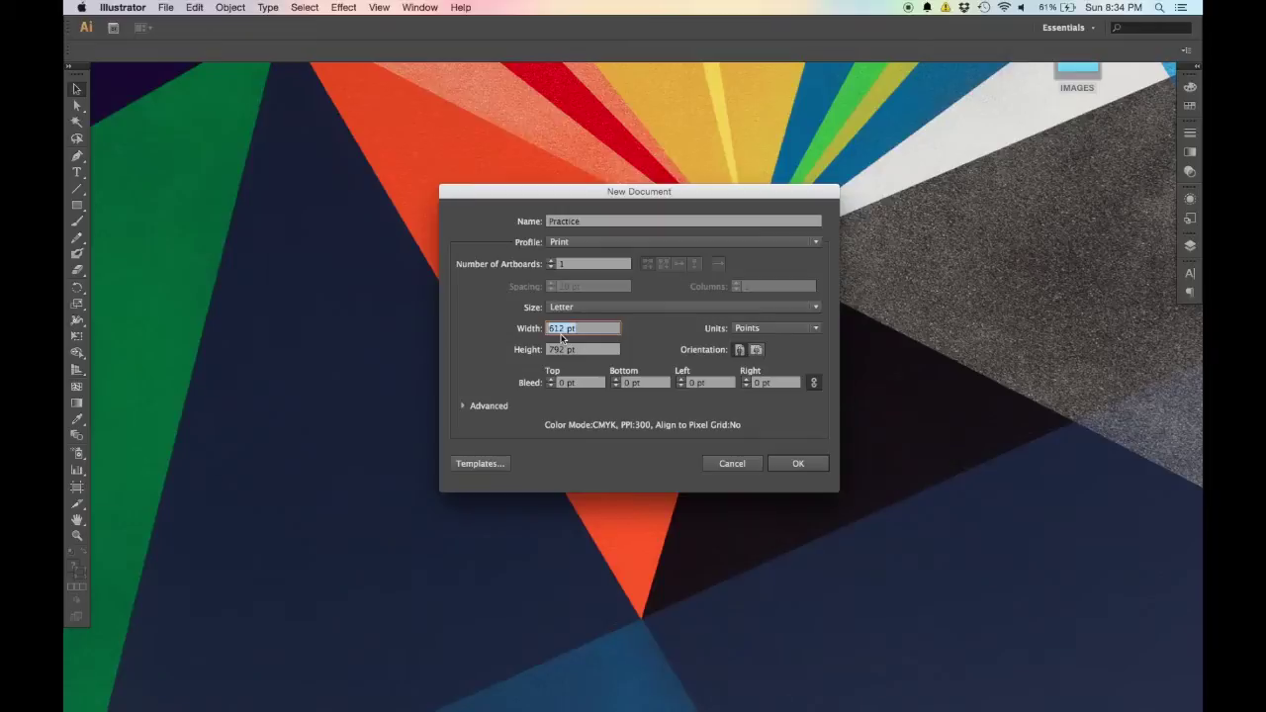
left_click(803, 328)
left_click(792, 374)
Set the artboard's width and height to 36 inches each
double_click(587, 329)
type("36")
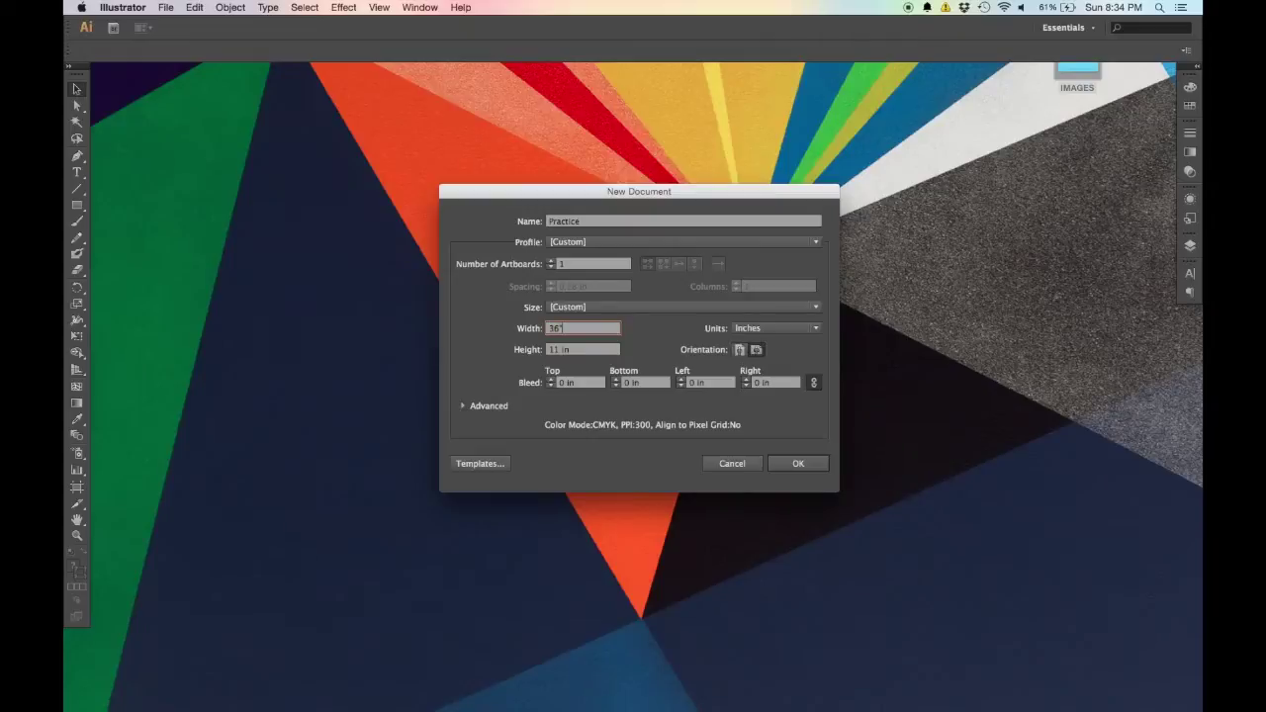
key("Tab")
type("36")
key("Tab")
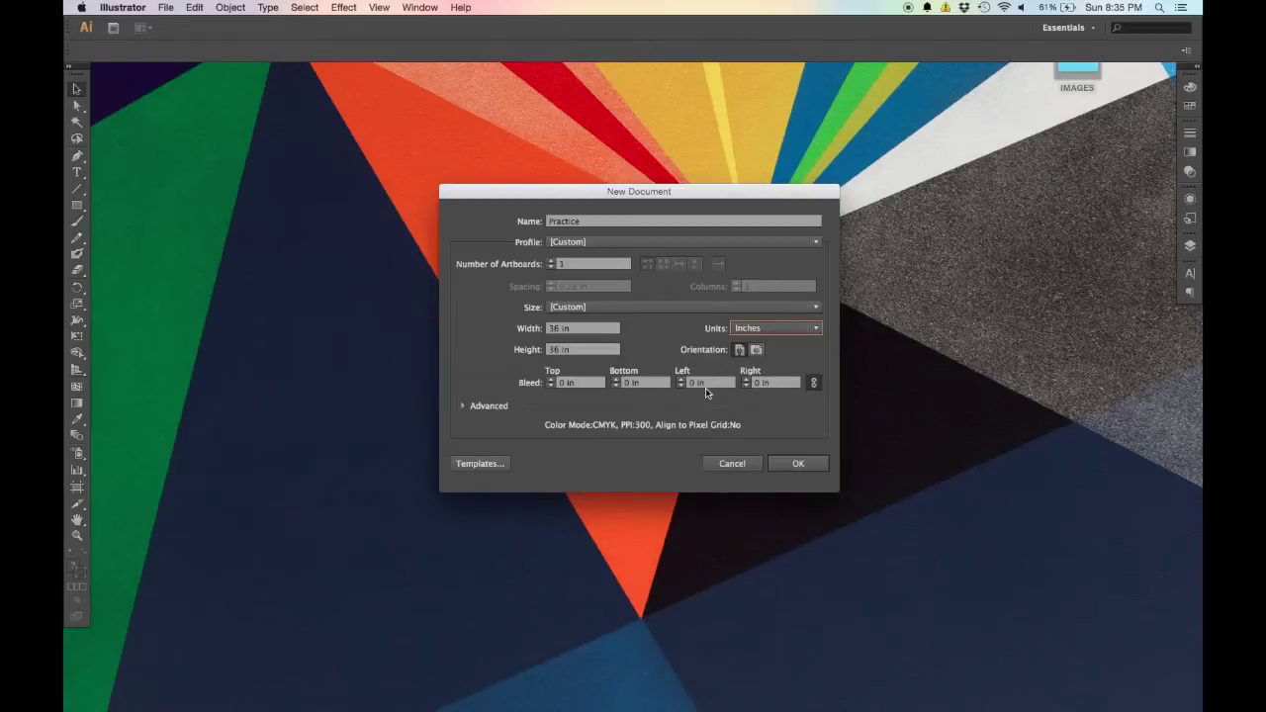
Set the artboard to the Letter size preset, keeping inches as the units
left_click(790, 330)
left_click(790, 329)
left_click(754, 307)
left_click(718, 342)
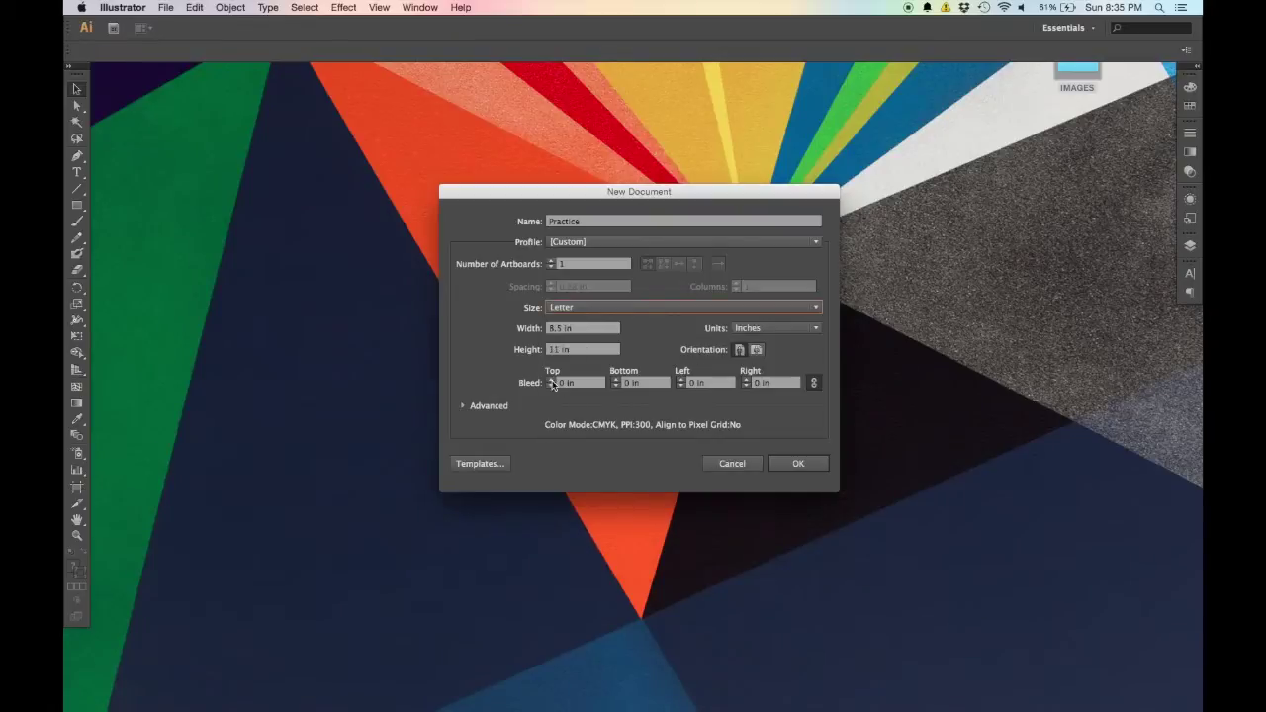
Check the advanced color mode choices, keep CMYK, and create the document
left_click(462, 406)
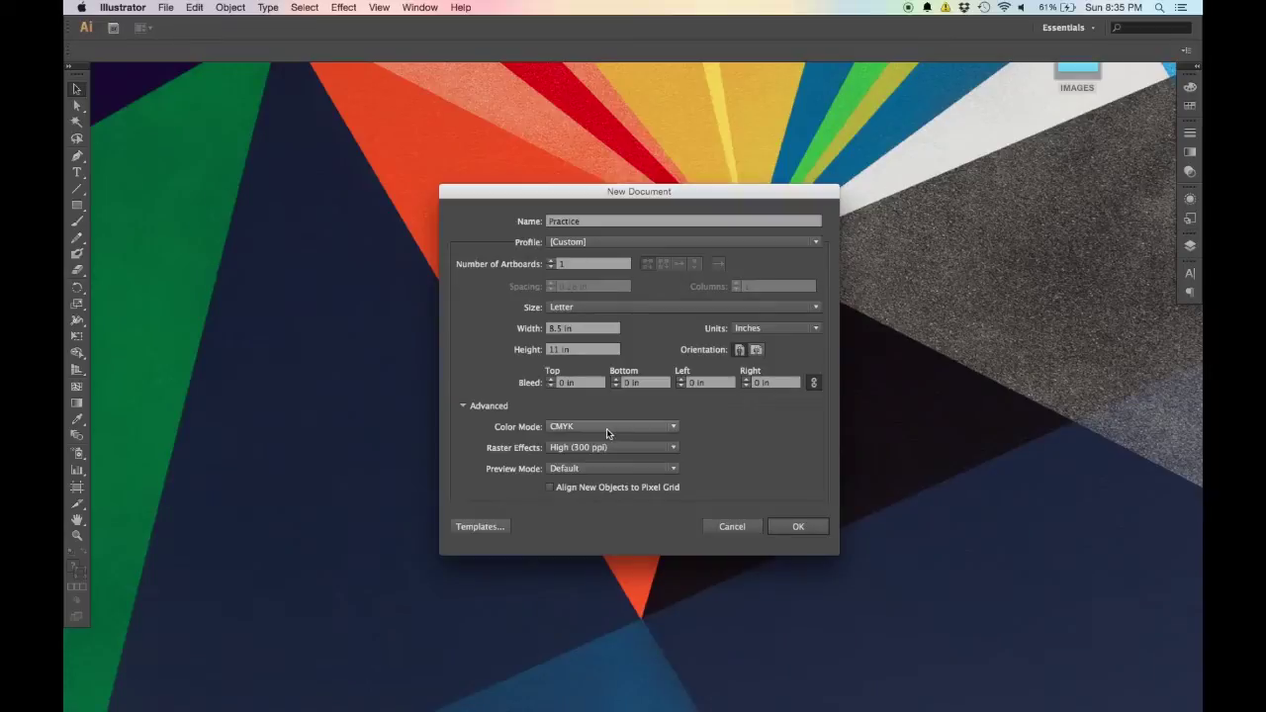
left_click(588, 431)
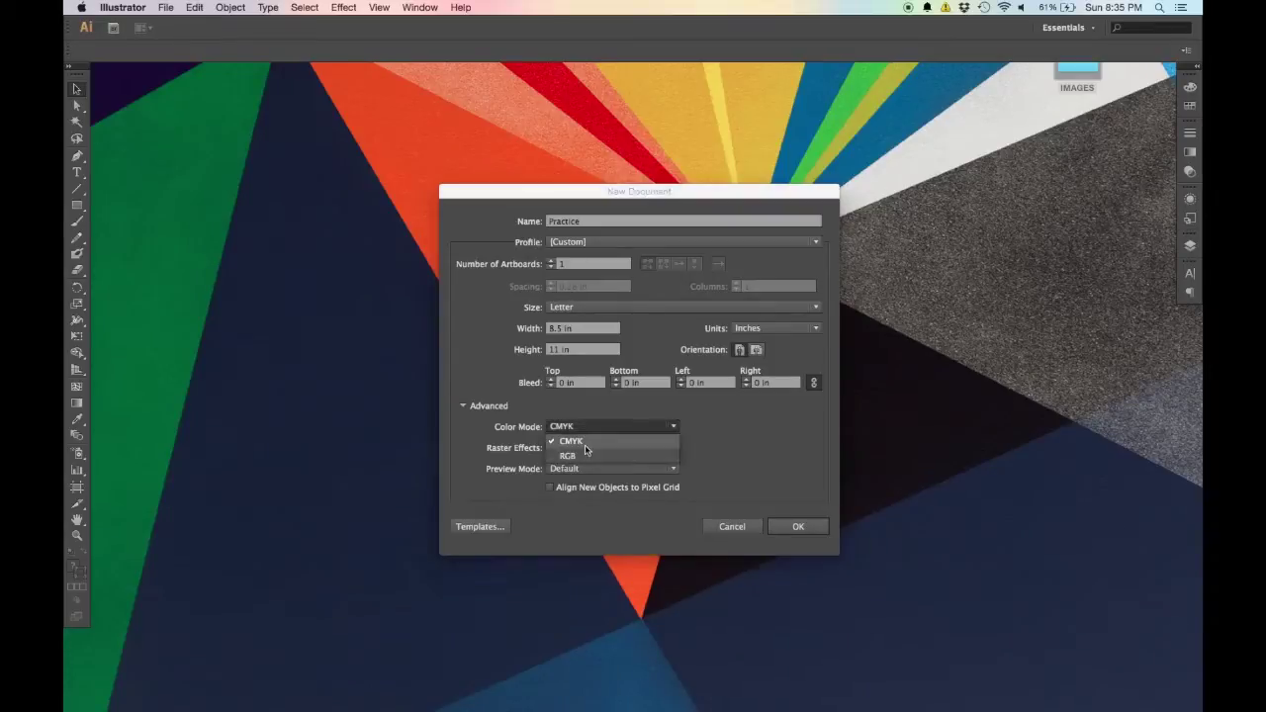
left_click(723, 444)
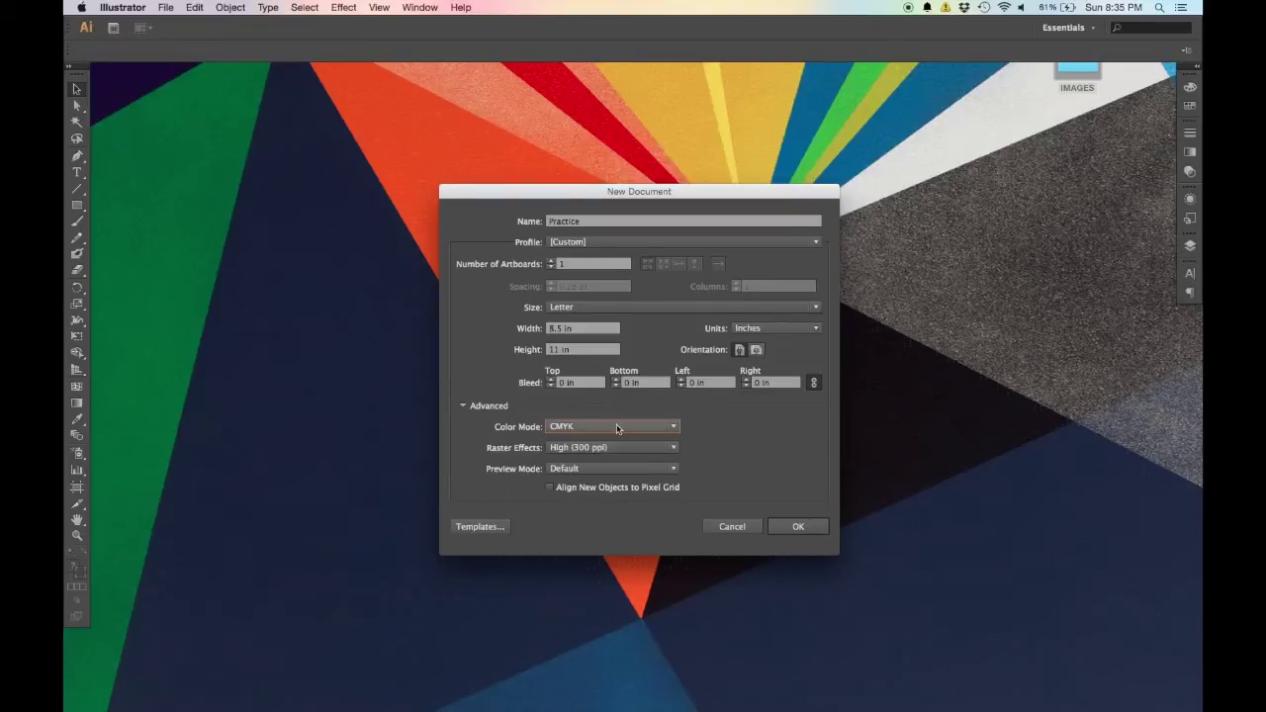
left_click(462, 406)
left_click(797, 464)
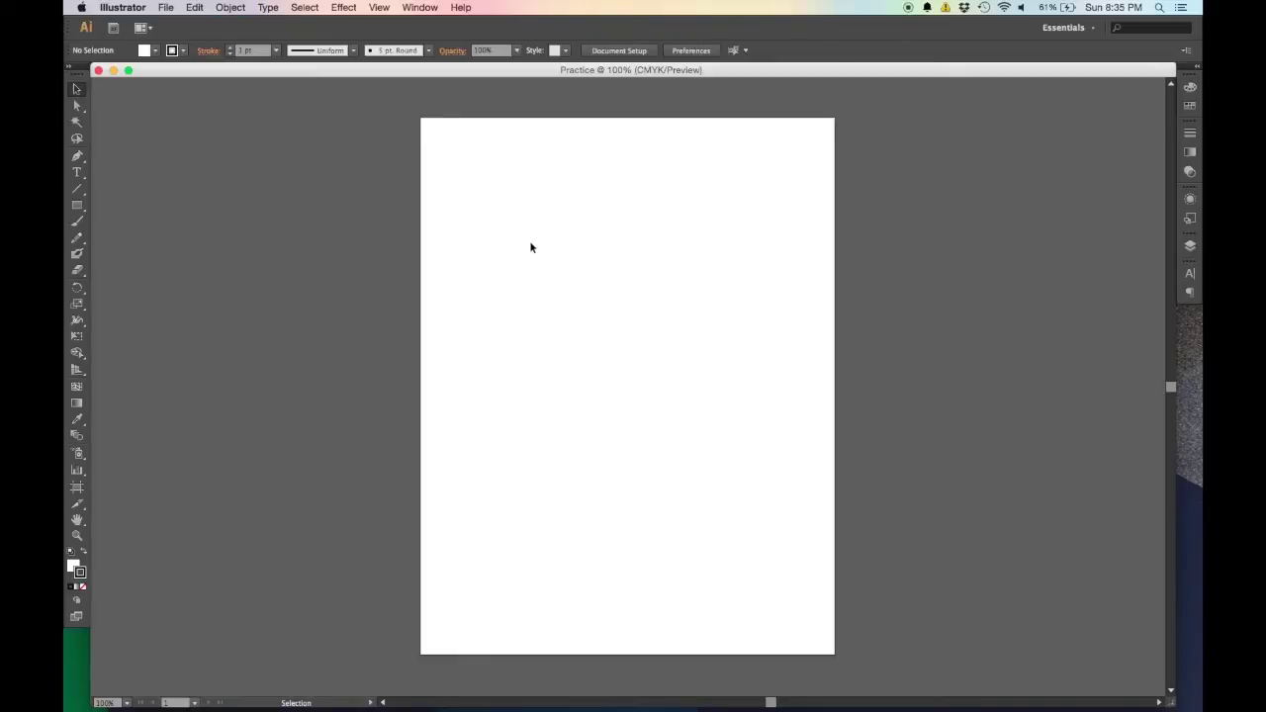
Practice zooming in and out on the blank artboard, ending at 100% magnification
key("super+equal")
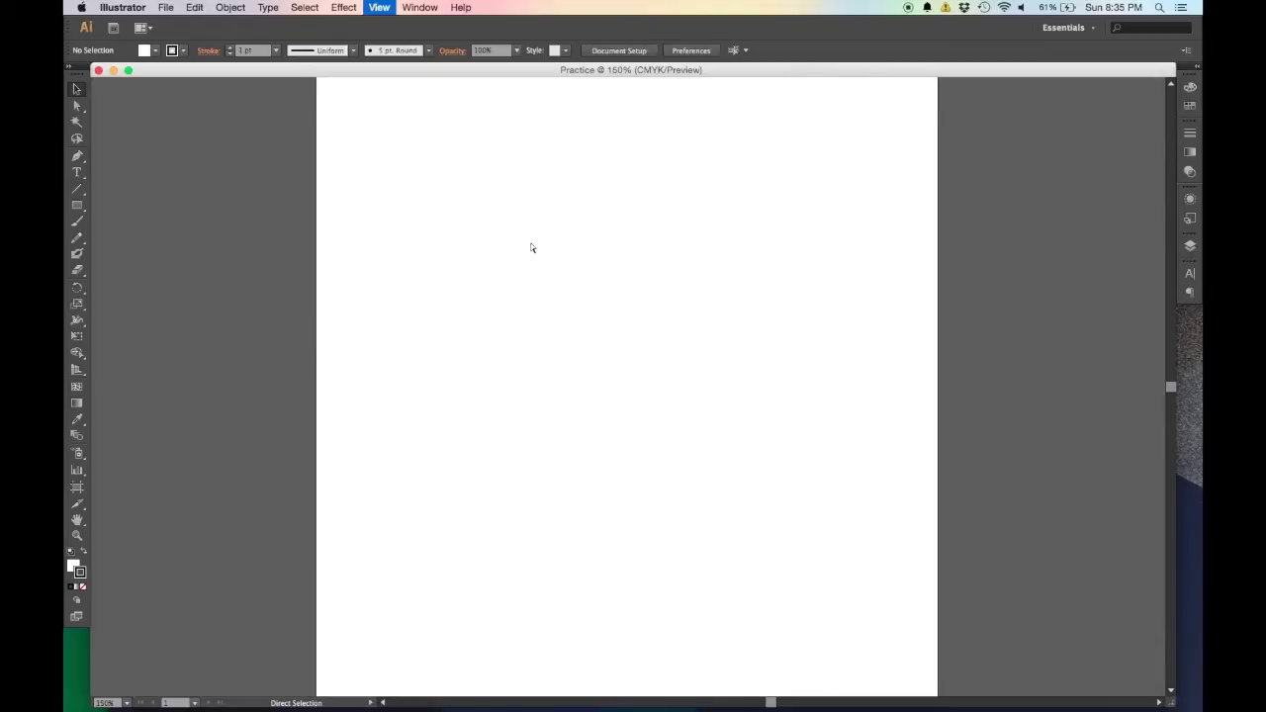
key("super+equal")
key("super+minus")
key("super+minus")
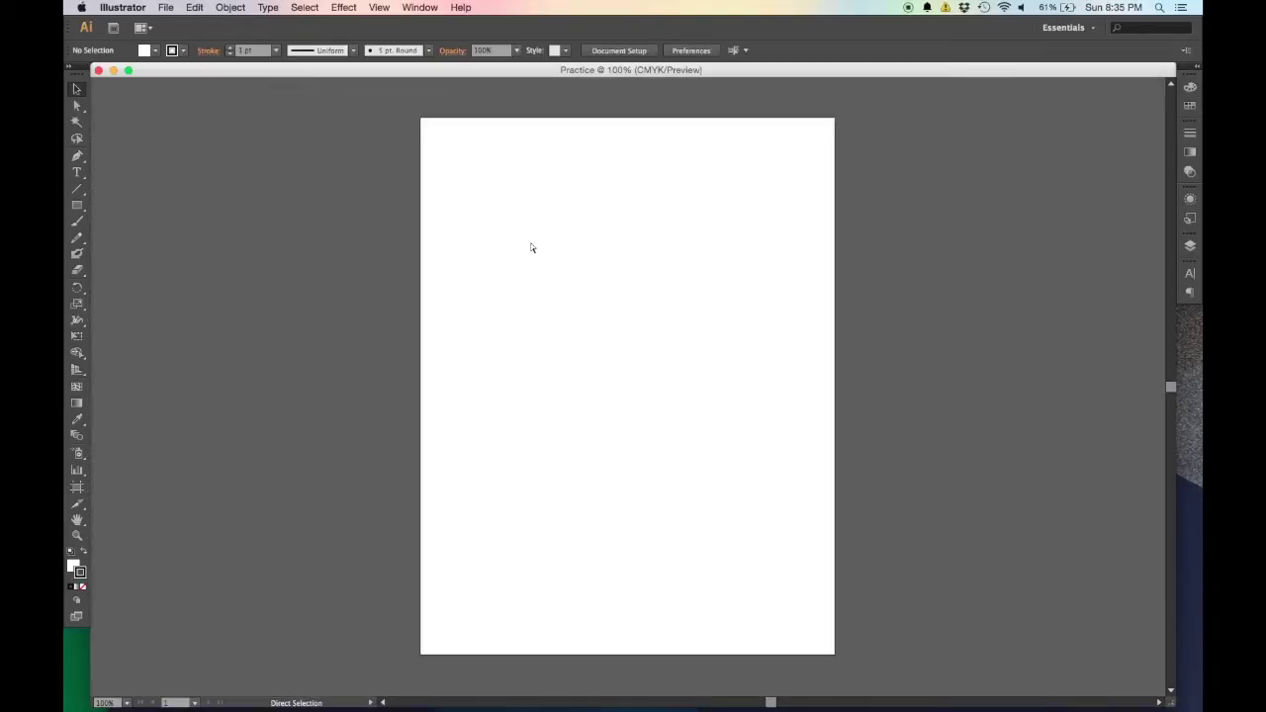
key("super+equal")
key("super+equal")
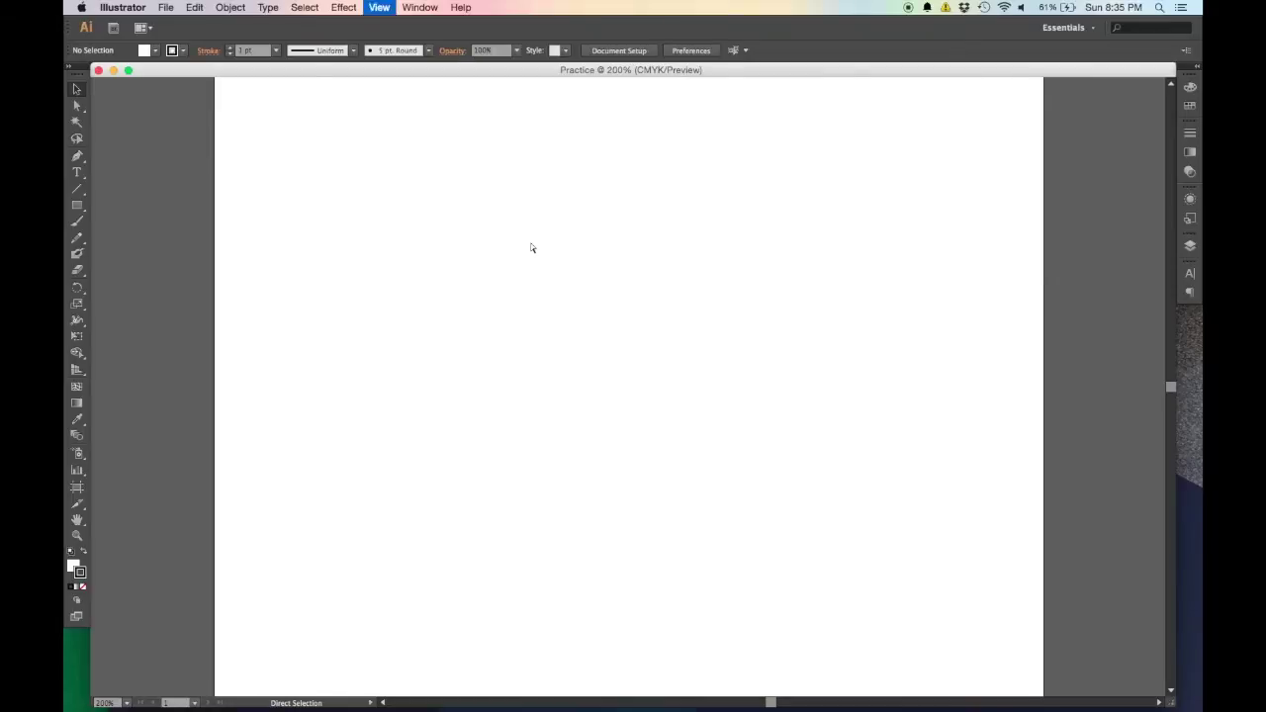
key("super+minus")
key("super+minus")
key("super+minus")
key("super+equal")
key("super+equal")
key("super+minus")
key("super+minus")
key("super+equal")
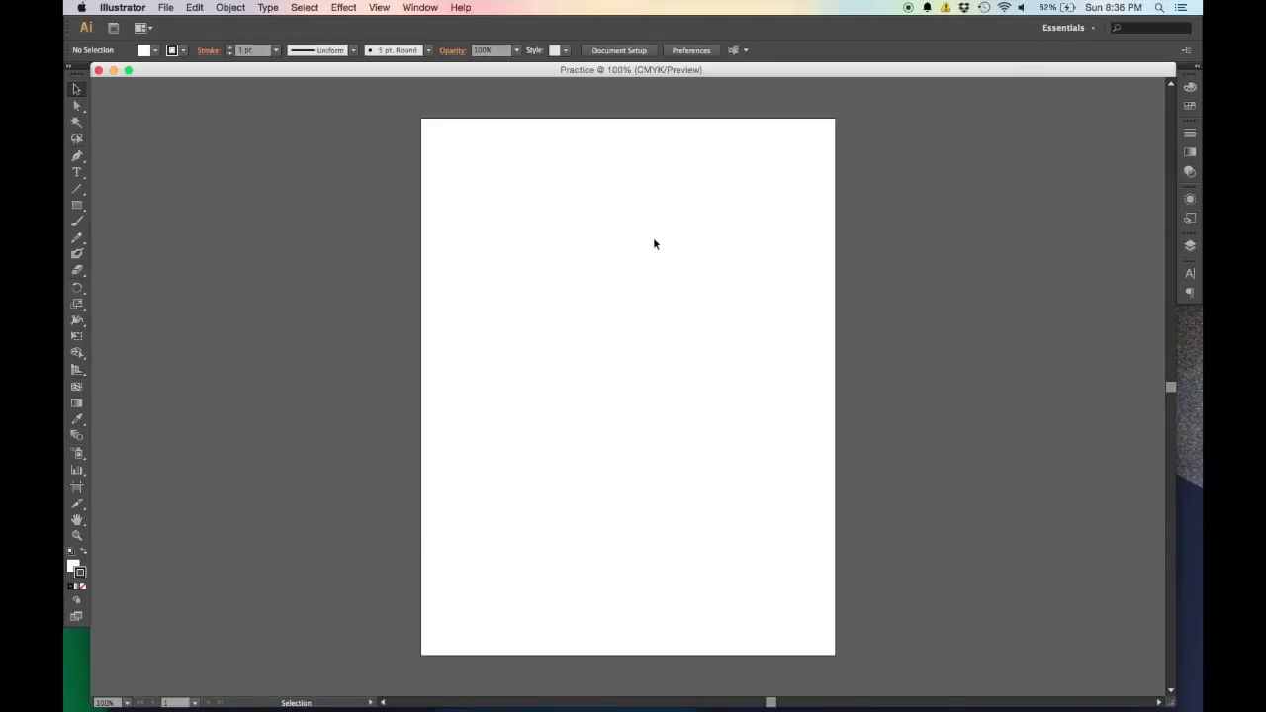
key("super+equal")
key("super+equal")
key("super+minus")
key("super+minus")
key("super+minus")
key("super+equal")
key("super+equal")
key("super+equal")
key("super+minus")
key("super+minus")
key("super+minus")
key("super+minus")
key("super+equal")
key("super+equal")
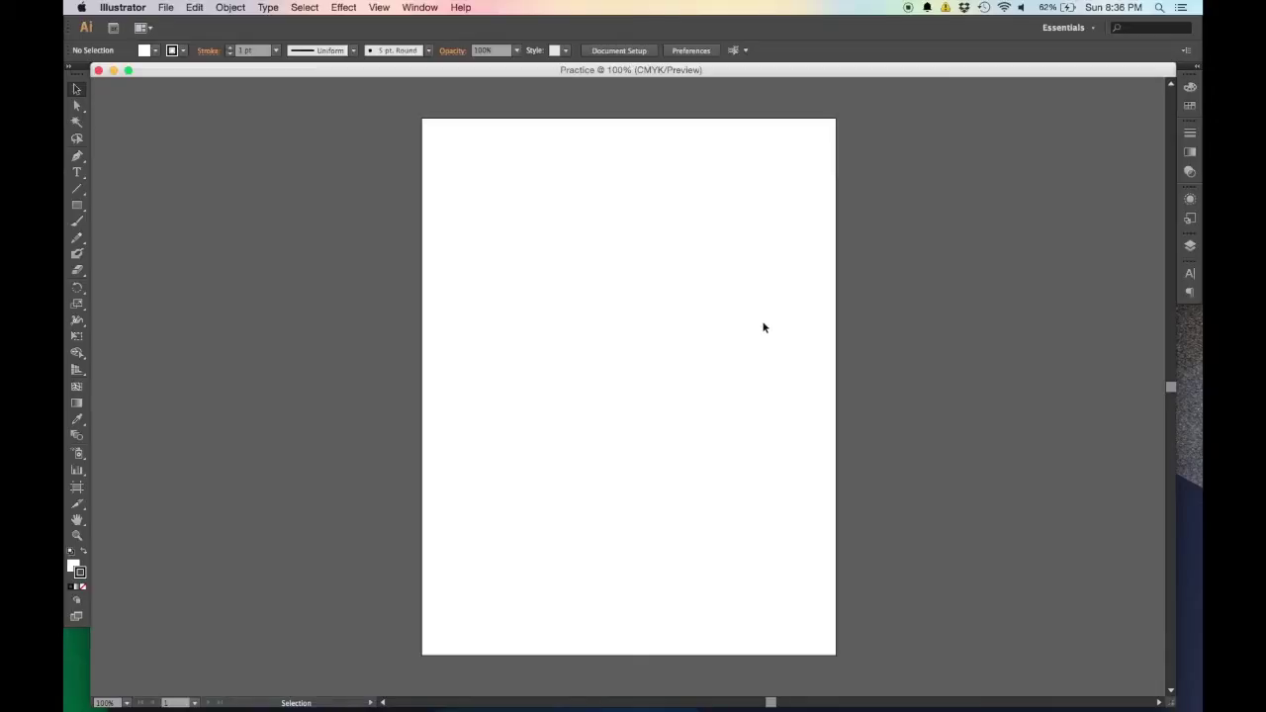
Practice panning the view around the artboard with the Hand tool and by scrolling vertically
key("space")
left_click_drag(649, 336, 603, 378)
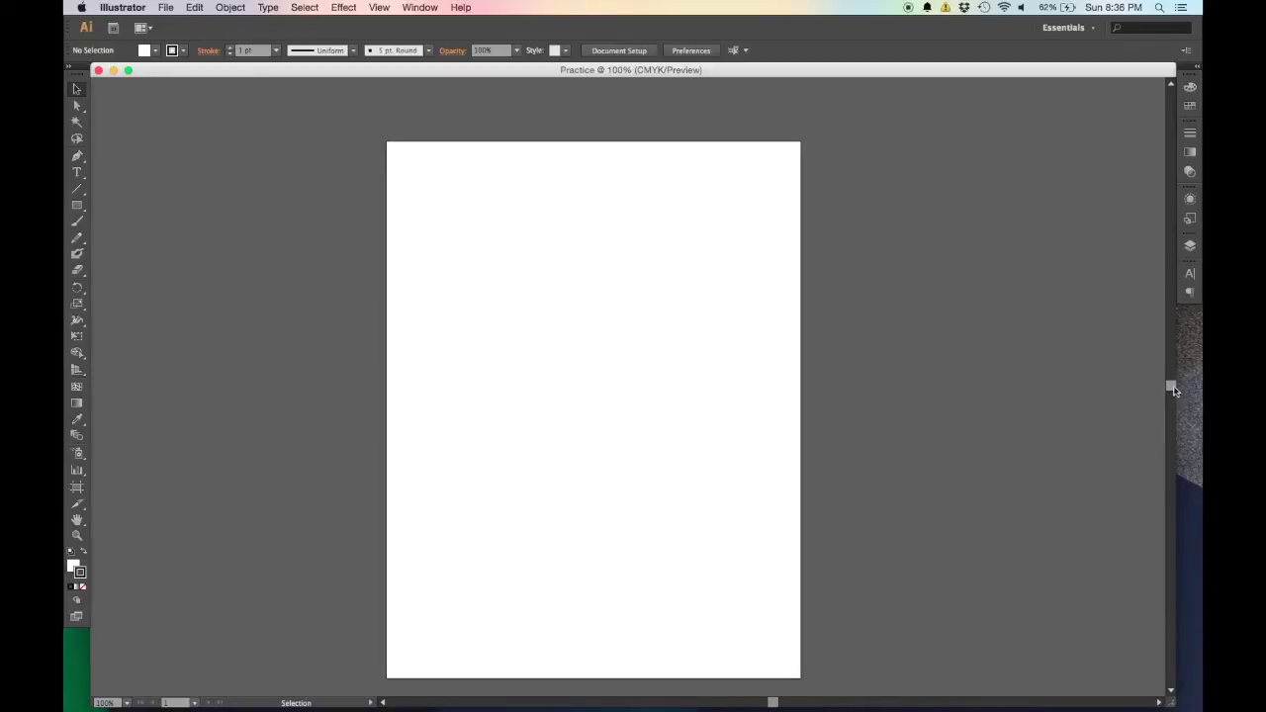
scroll(1173, 387, "up", 5)
scroll(1172, 386, "down", 12)
scroll(1173, 381, "up", 10)
scroll(1173, 380, "down", 5)
scroll(698, 432, "up", 5)
scroll(696, 425, "down", 3)
scroll(696, 417, "up", 1)
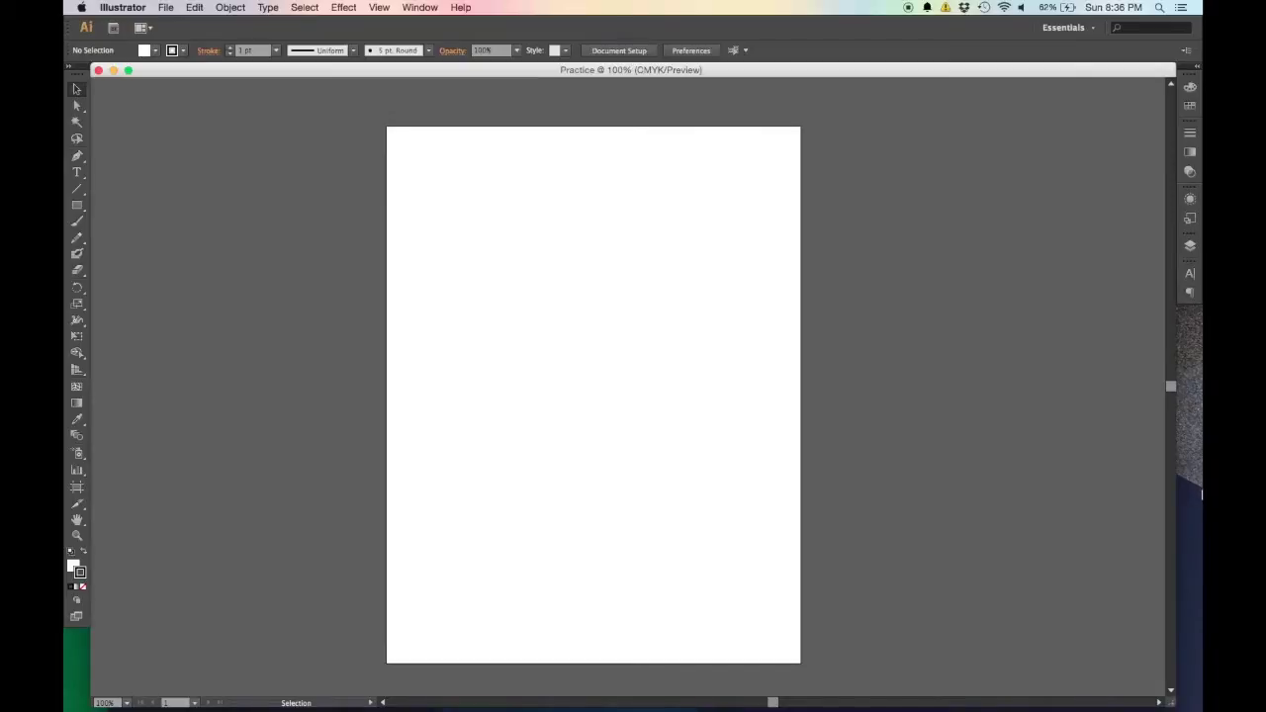
Zoom out to 3.13% to examine the whole canvas, return to 25%, and look over the Object commands
scroll(897, 446, "down", 10, "alt")
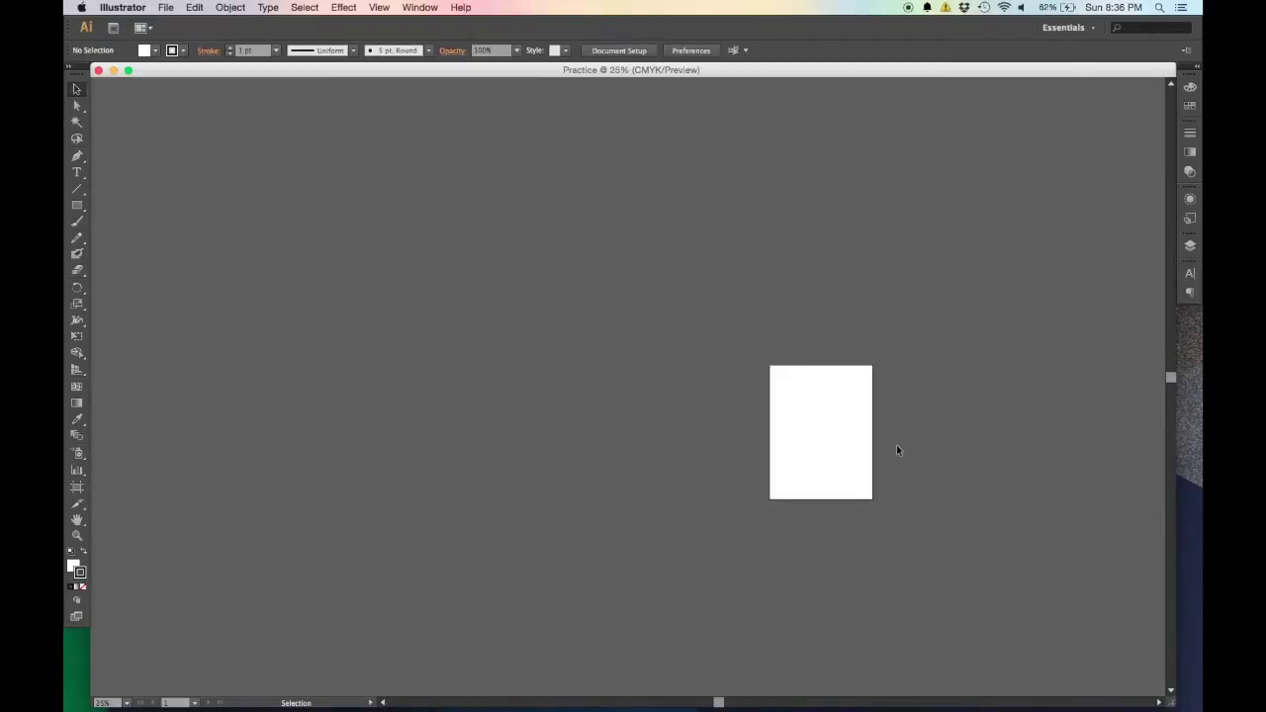
scroll(748, 447, "down", 4, "alt")
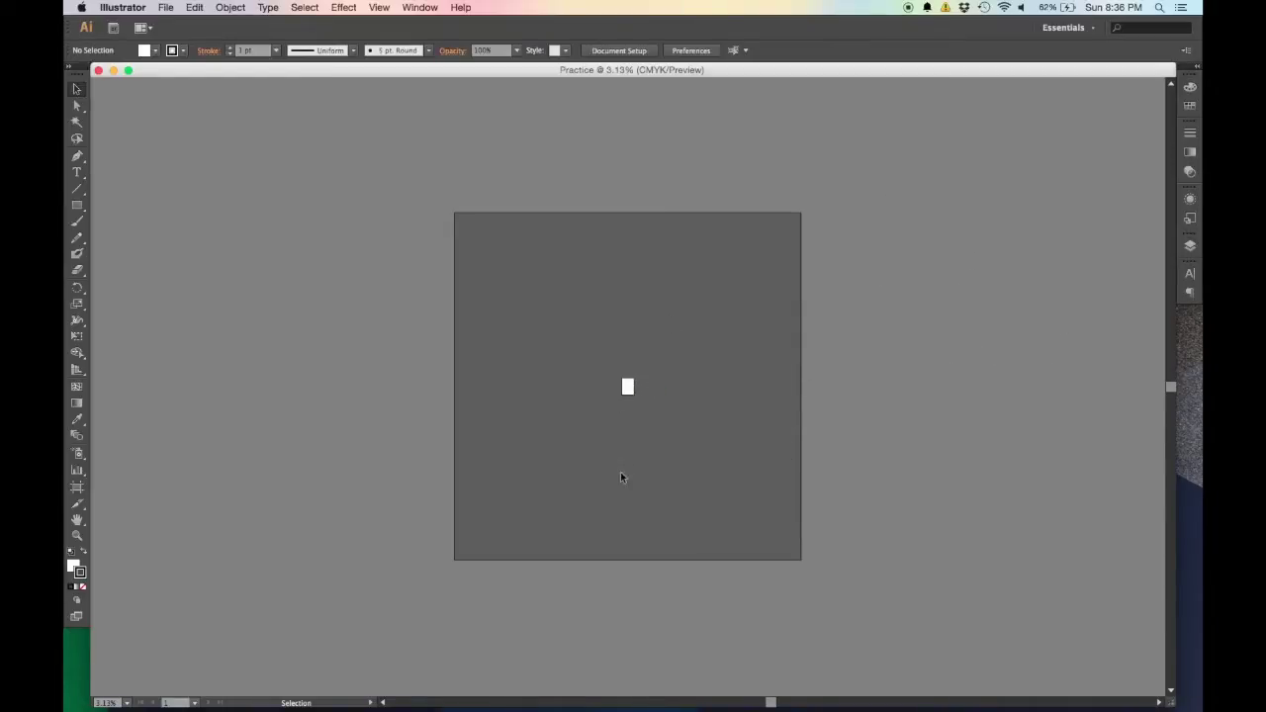
scroll(636, 393, "up", 5)
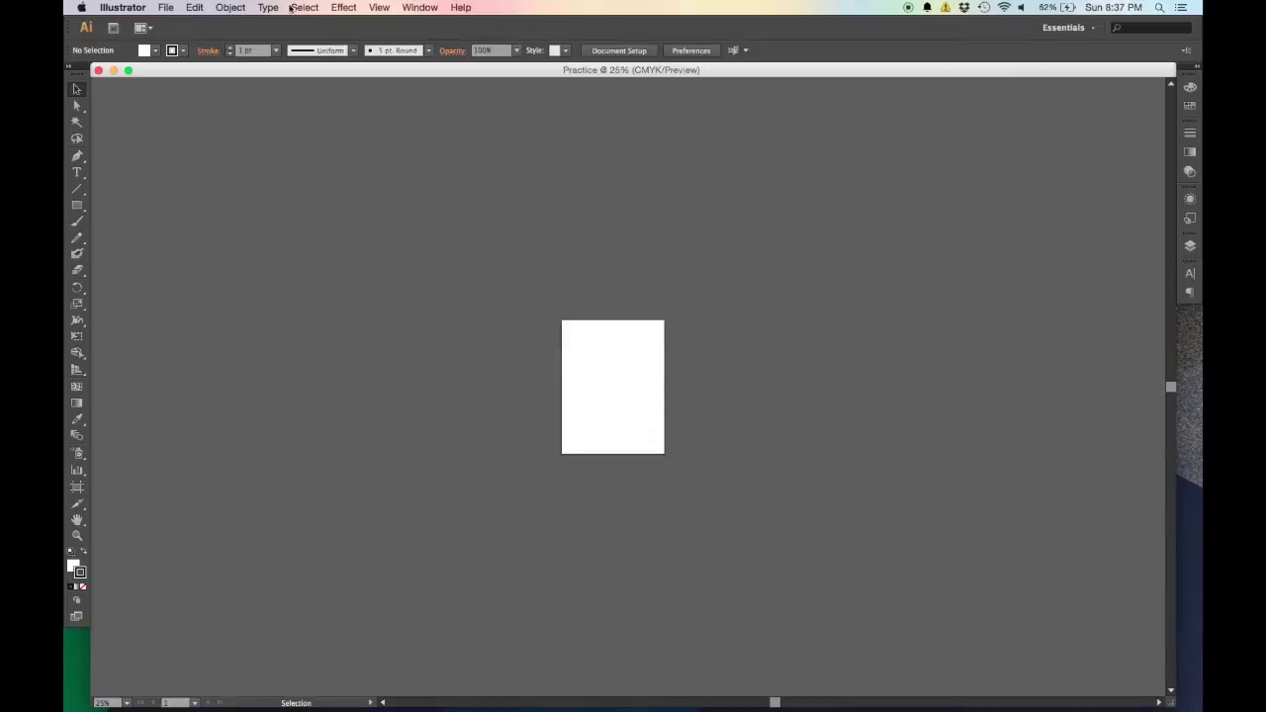
left_click(241, 6)
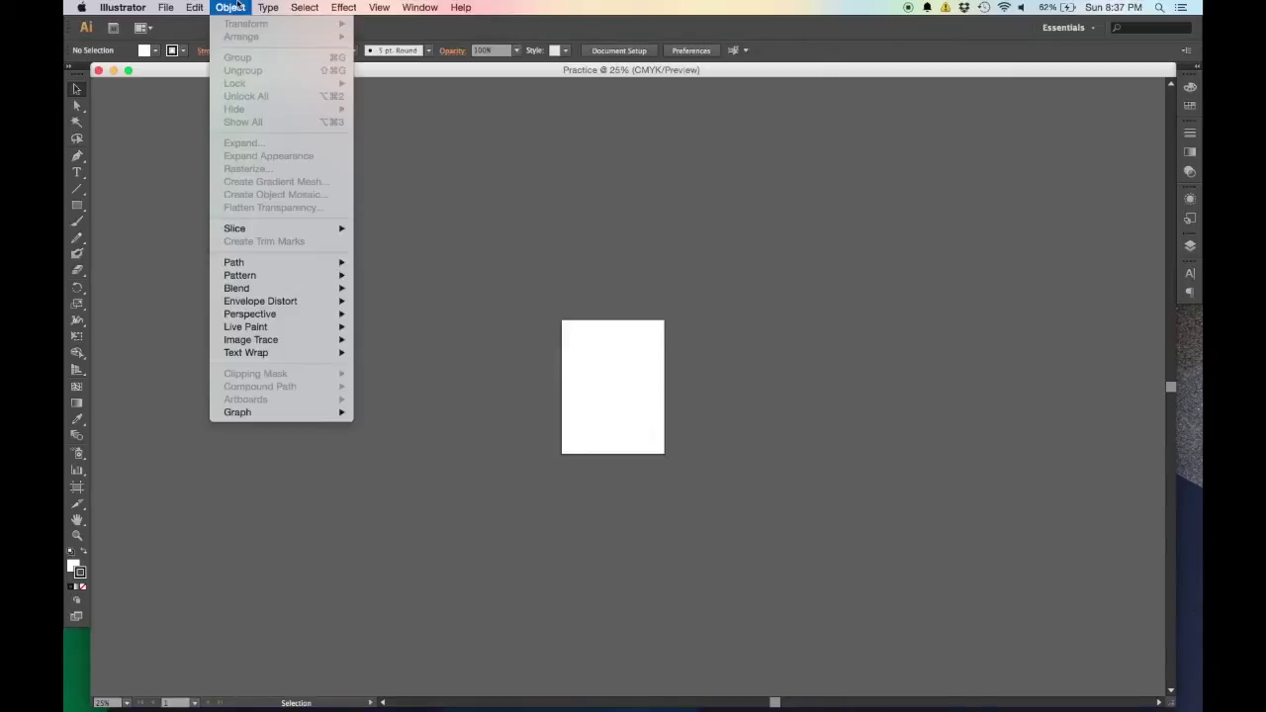
left_click(209, 12)
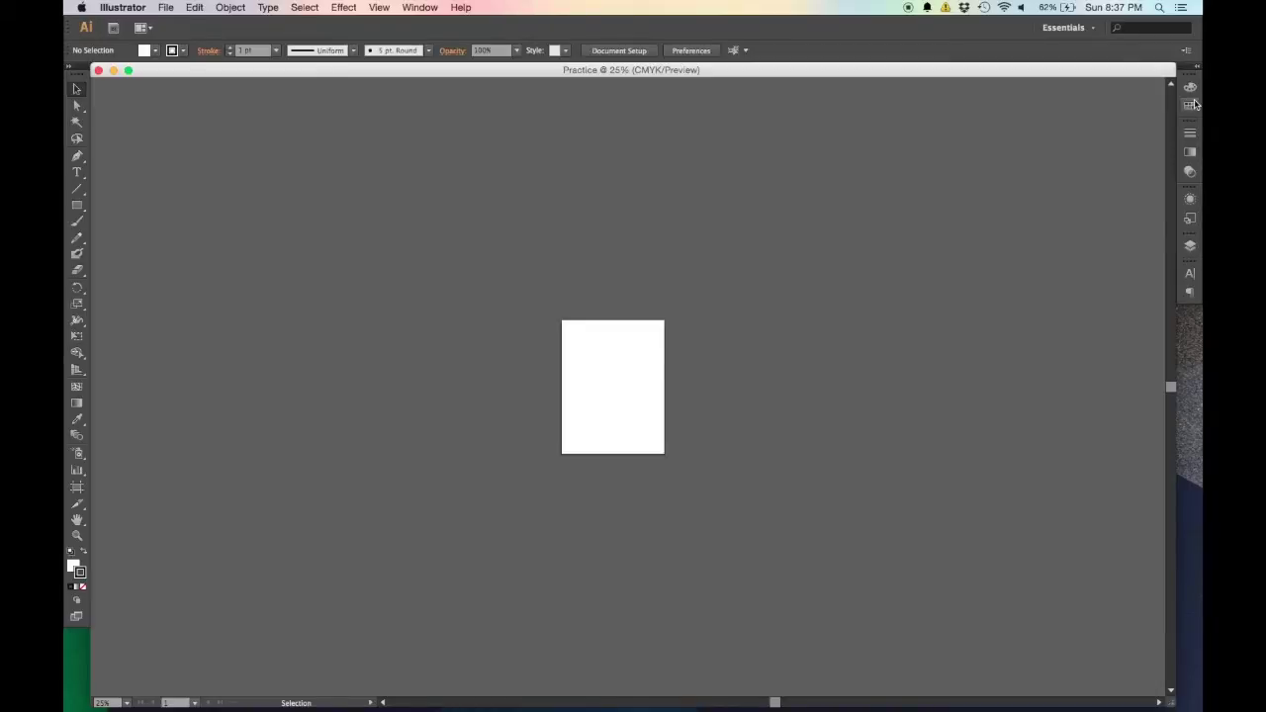
Switch the tool palette to two columns and shift the collapsed panel group slightly upward
left_click(70, 68)
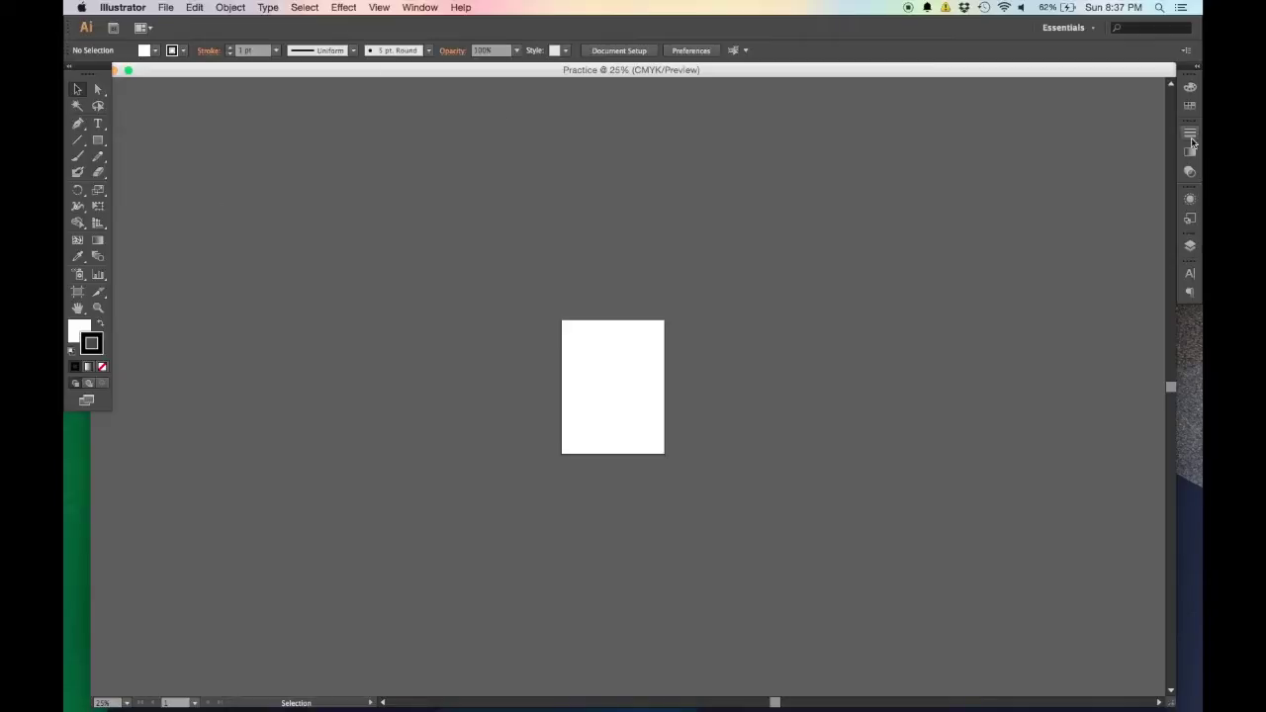
left_click_drag(84, 70, 66, 92)
mouse_move(1197, 68)
left_mouse_down()
mouse_move(1108, 116)
mouse_move(1198, 111)
mouse_move(1118, 104)
mouse_move(1197, 64)
left_mouse_up()
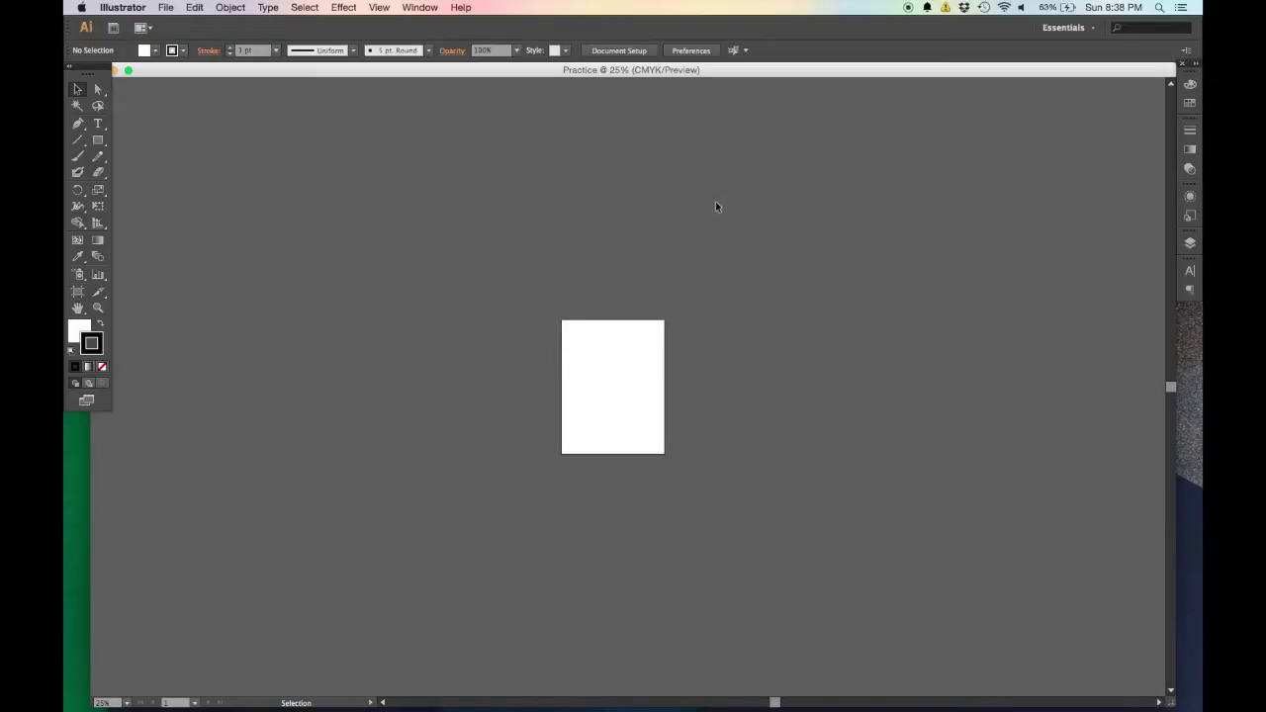
Zoom in on the artboard to 150% and briefly try the Type tool before returning to the Selection tool
scroll(633, 366, "up", 2)
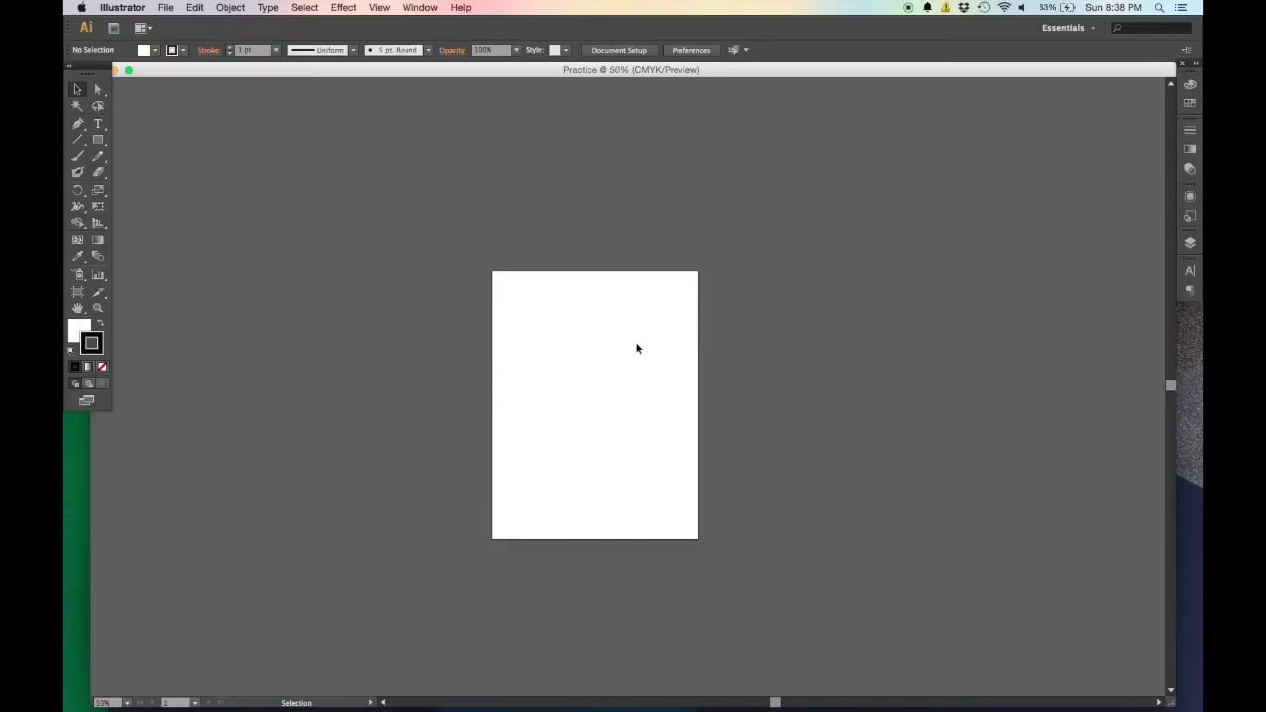
scroll(637, 348, "up", 1)
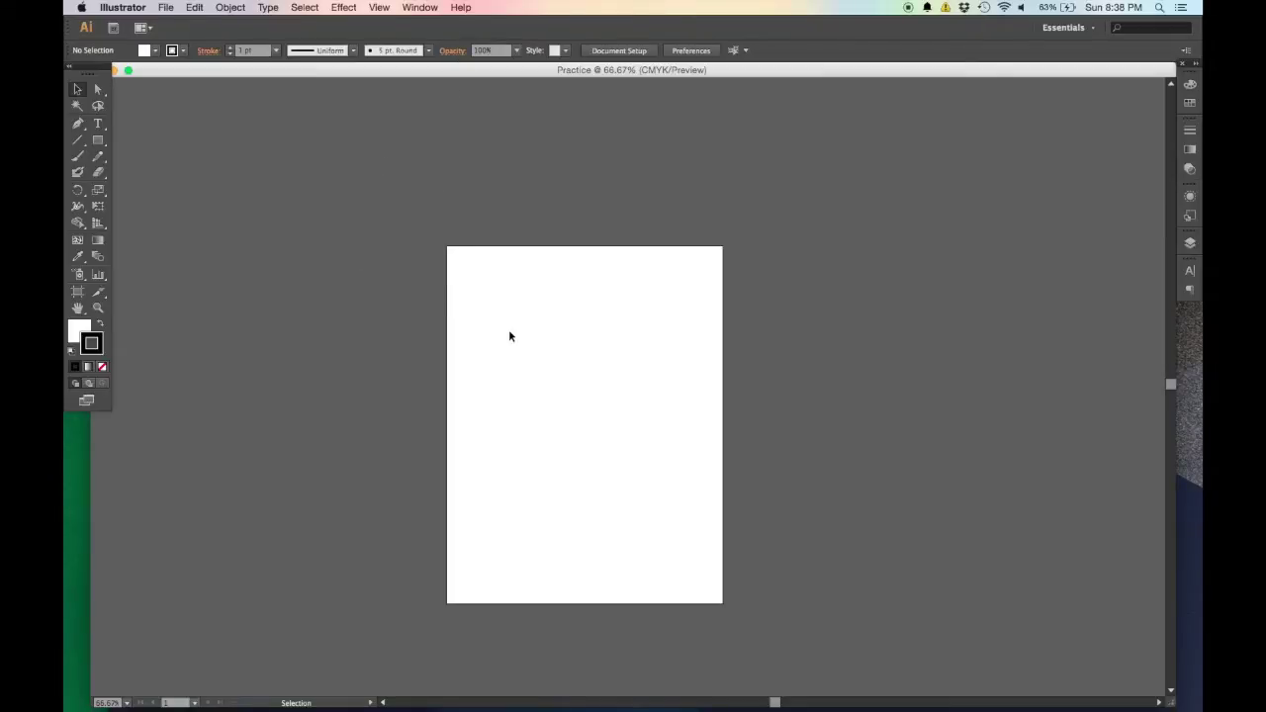
scroll(515, 330, "up", 2)
left_click_drag(517, 331, 440, 296)
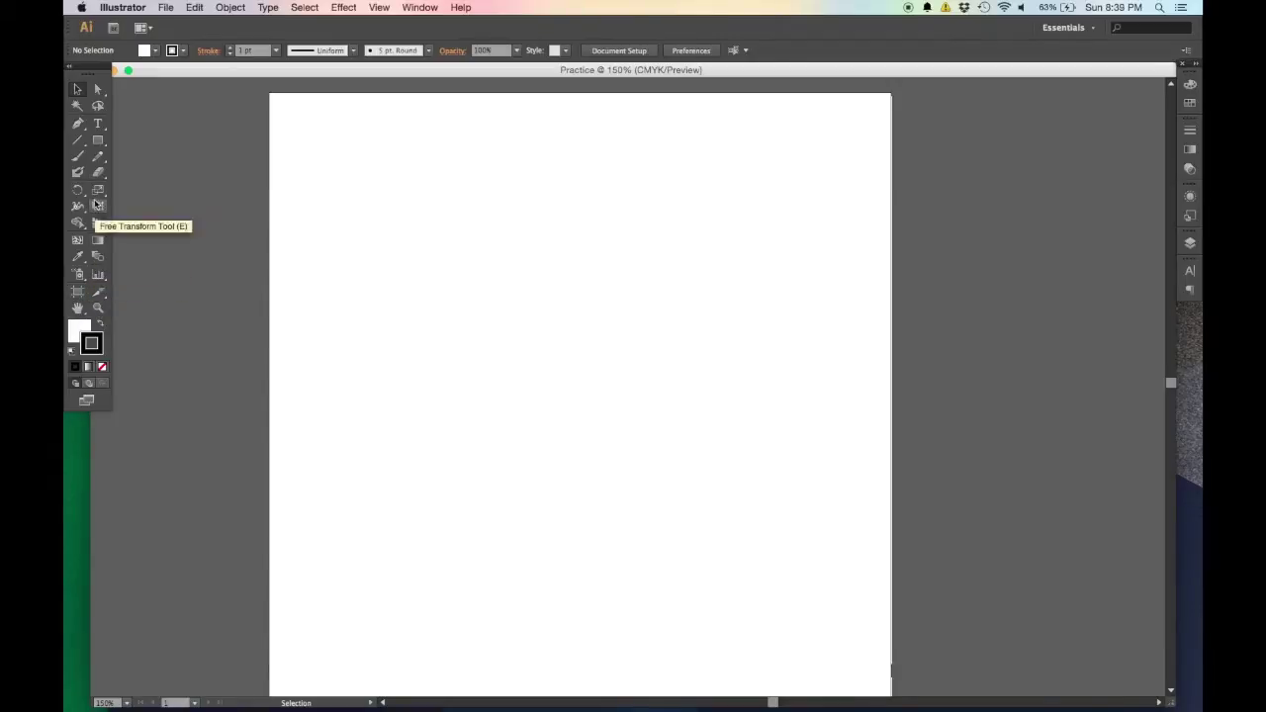
left_click(98, 125)
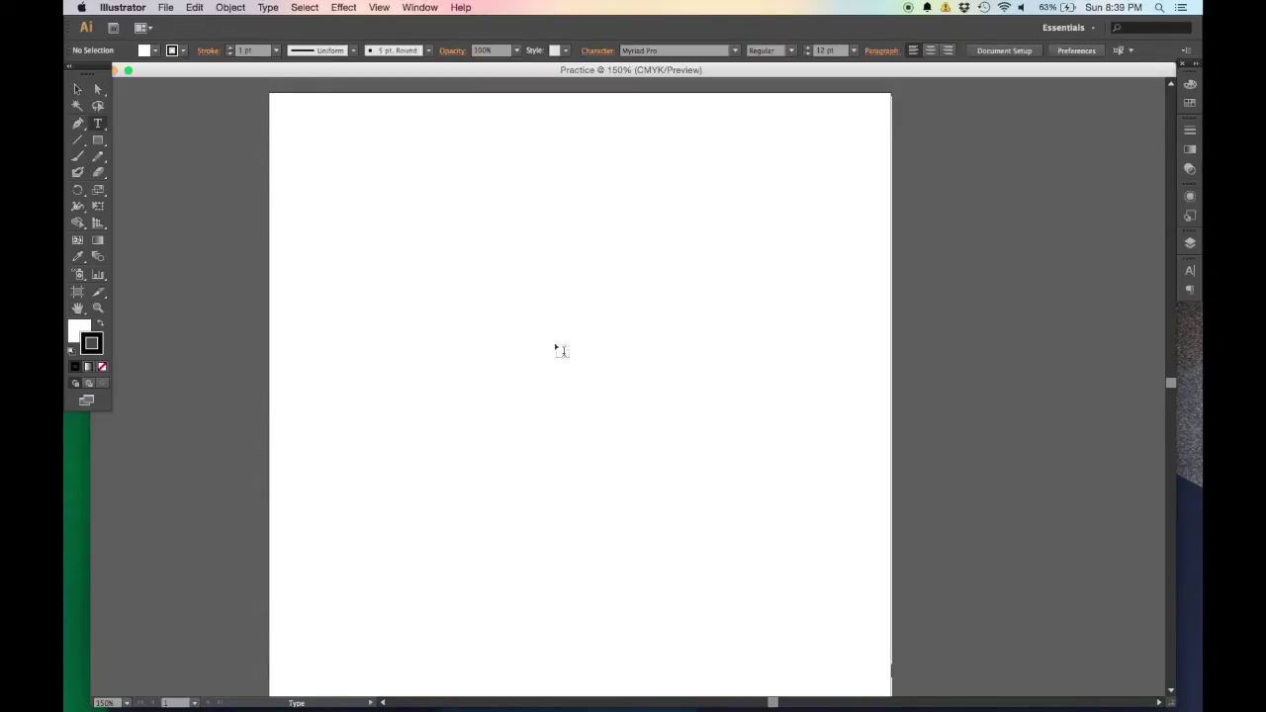
left_click(79, 90)
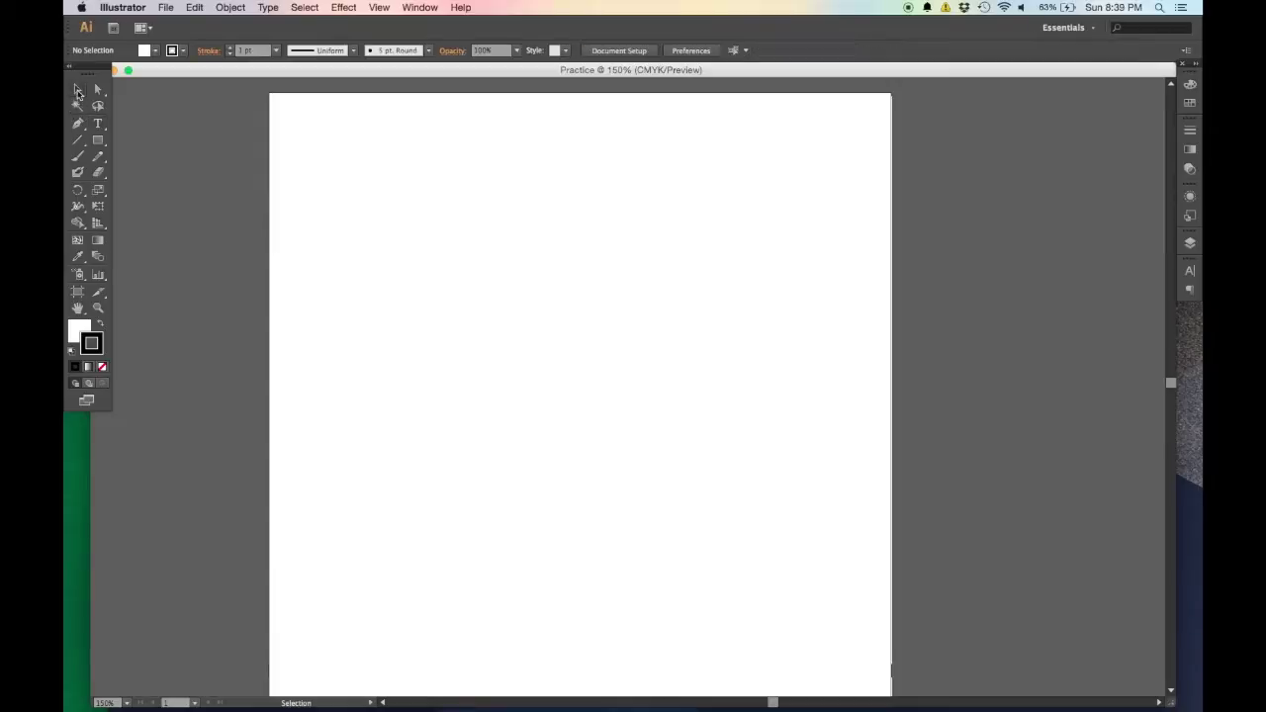
Draw six straight lines at various angles across the upper part of the artboard with the Line Segment tool
left_click(79, 141)
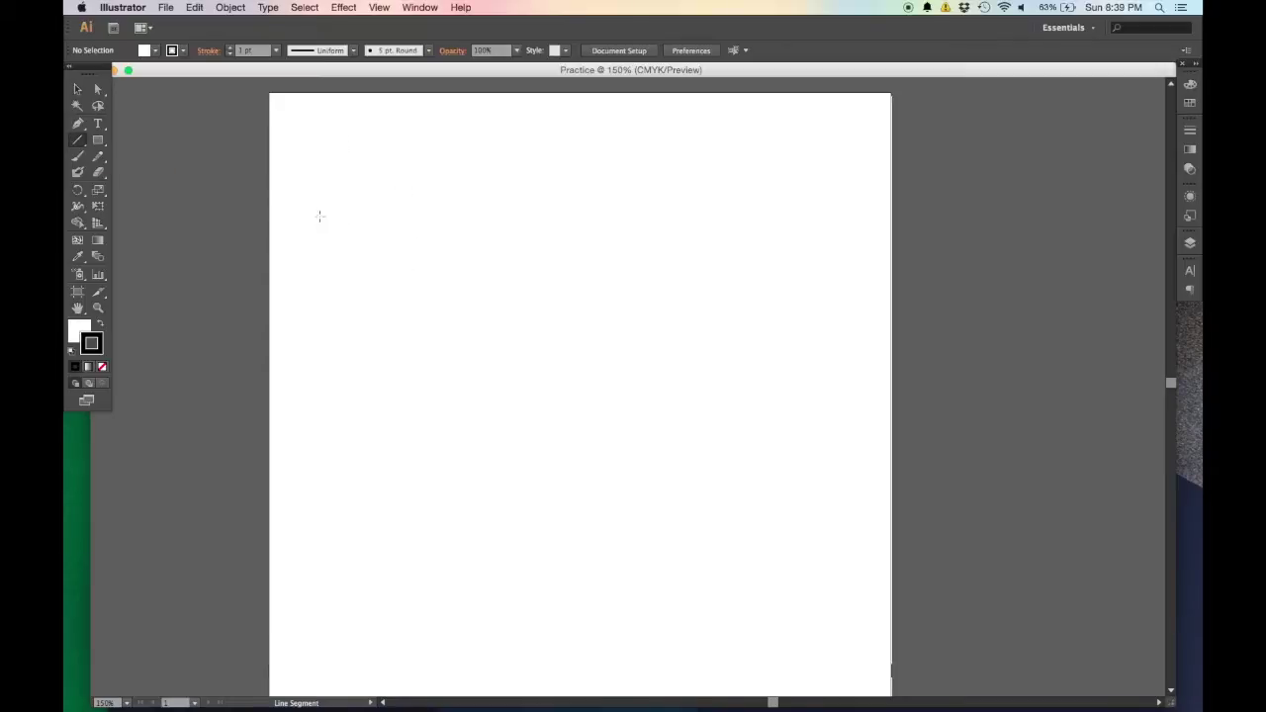
left_click_drag(653, 245, 653, 245)
left_click_drag(666, 367, 364, 254)
mouse_move(455, 463)
left_mouse_down()
mouse_move(627, 85)
mouse_move(620, 94)
left_mouse_up()
mouse_move(783, 208)
left_mouse_down()
mouse_move(695, 455)
mouse_move(684, 566)
left_mouse_up()
left_click_drag(840, 551, 490, 383)
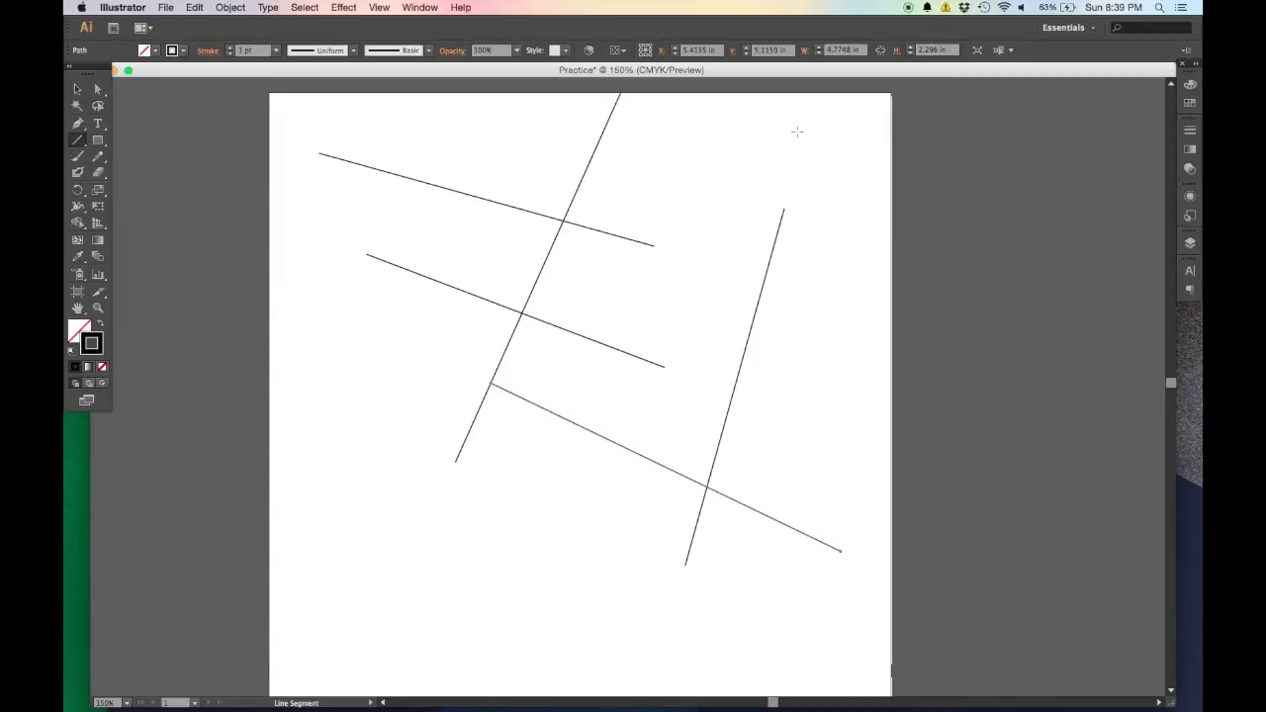
left_click_drag(787, 142, 326, 436)
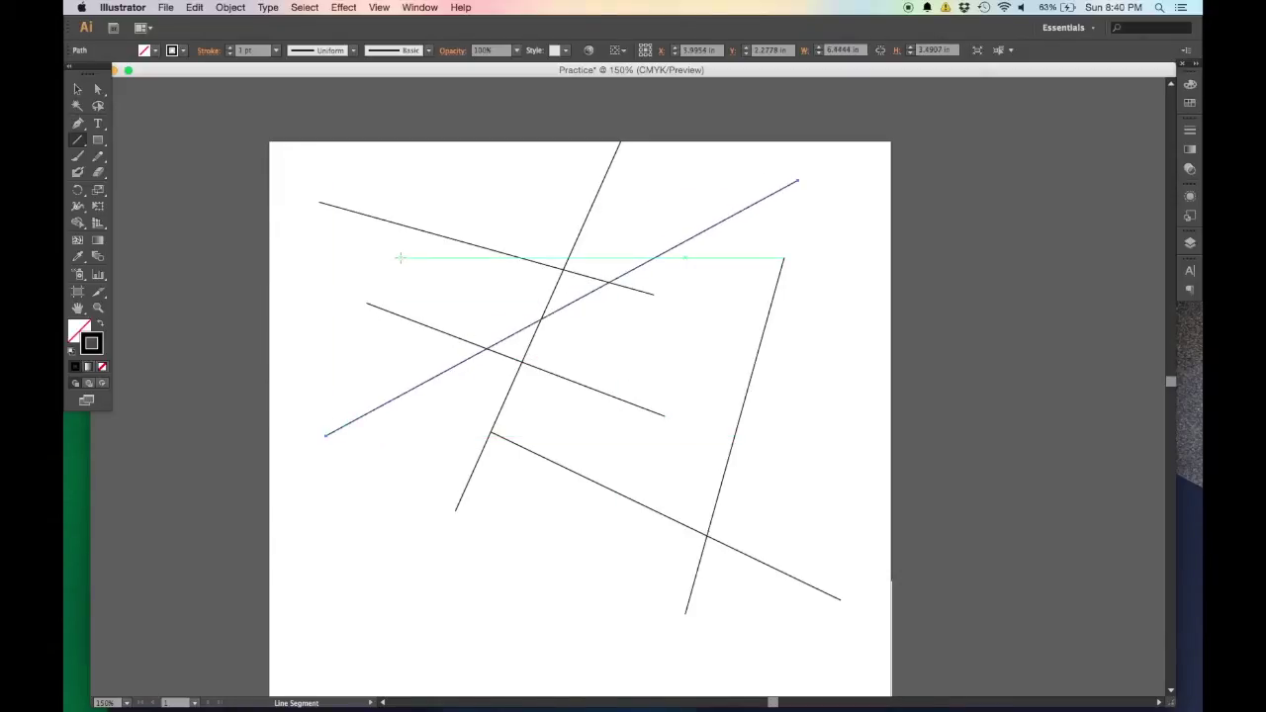
Create a vertical 8 in line by exact length and angle near the artboard's upper edge, and undo it
left_click(439, 184)
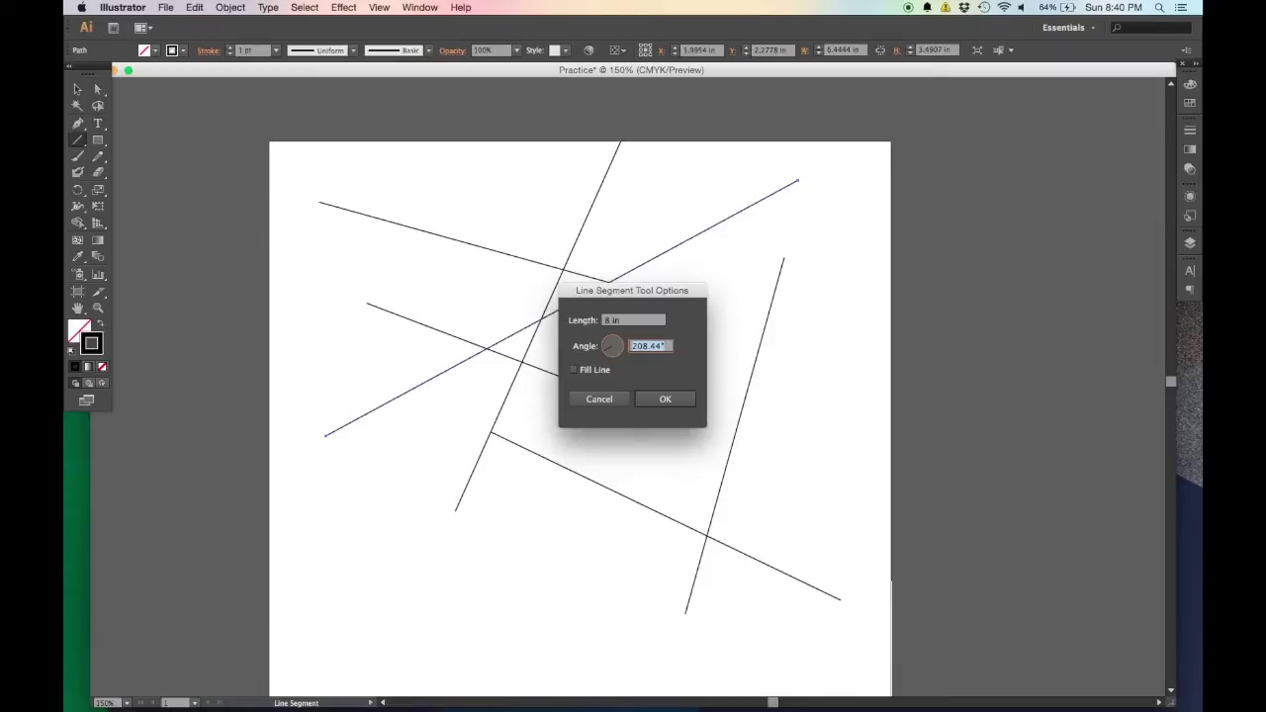
left_click(677, 397)
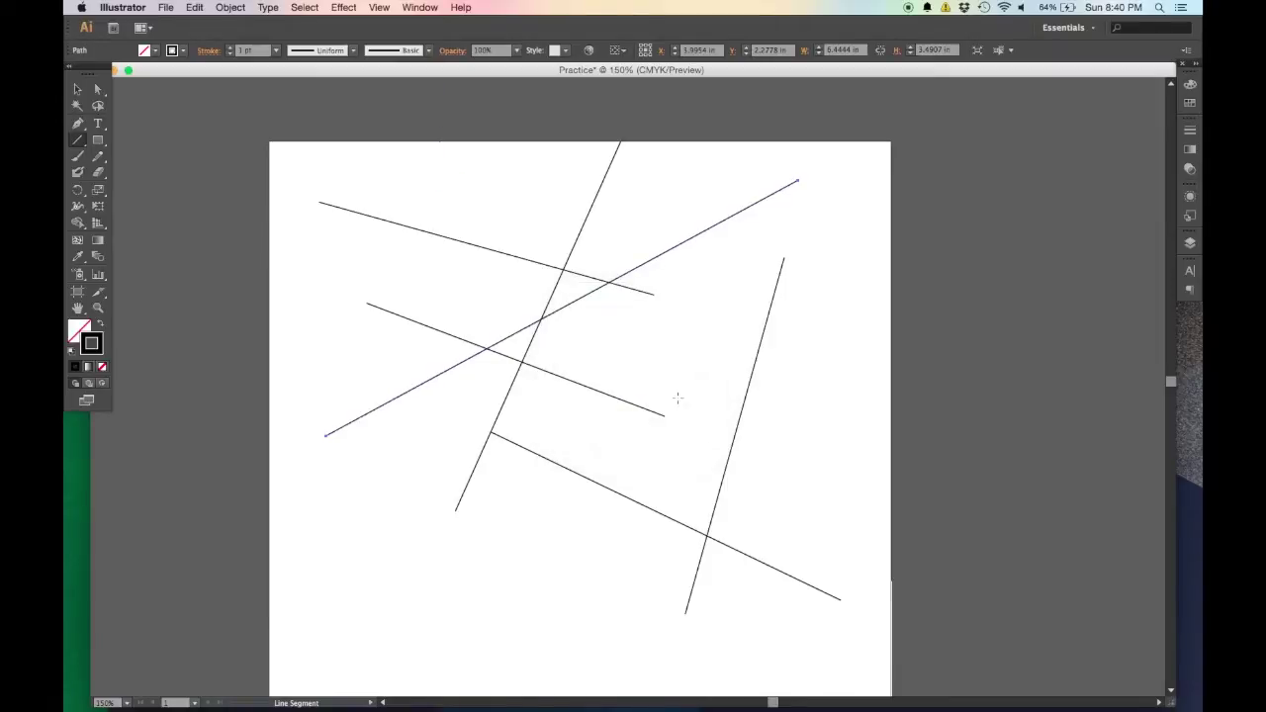
scroll(416, 183, "up", 5)
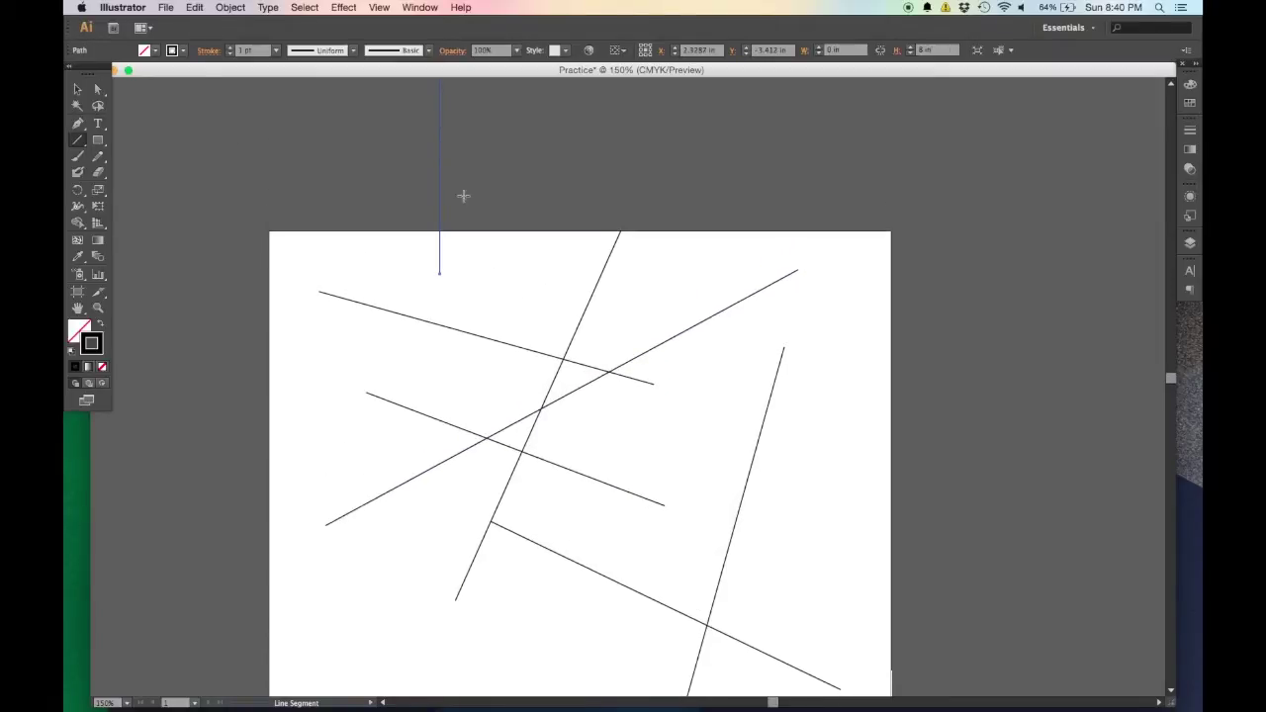
scroll(459, 220, "up", 2)
scroll(458, 223, "down", 6)
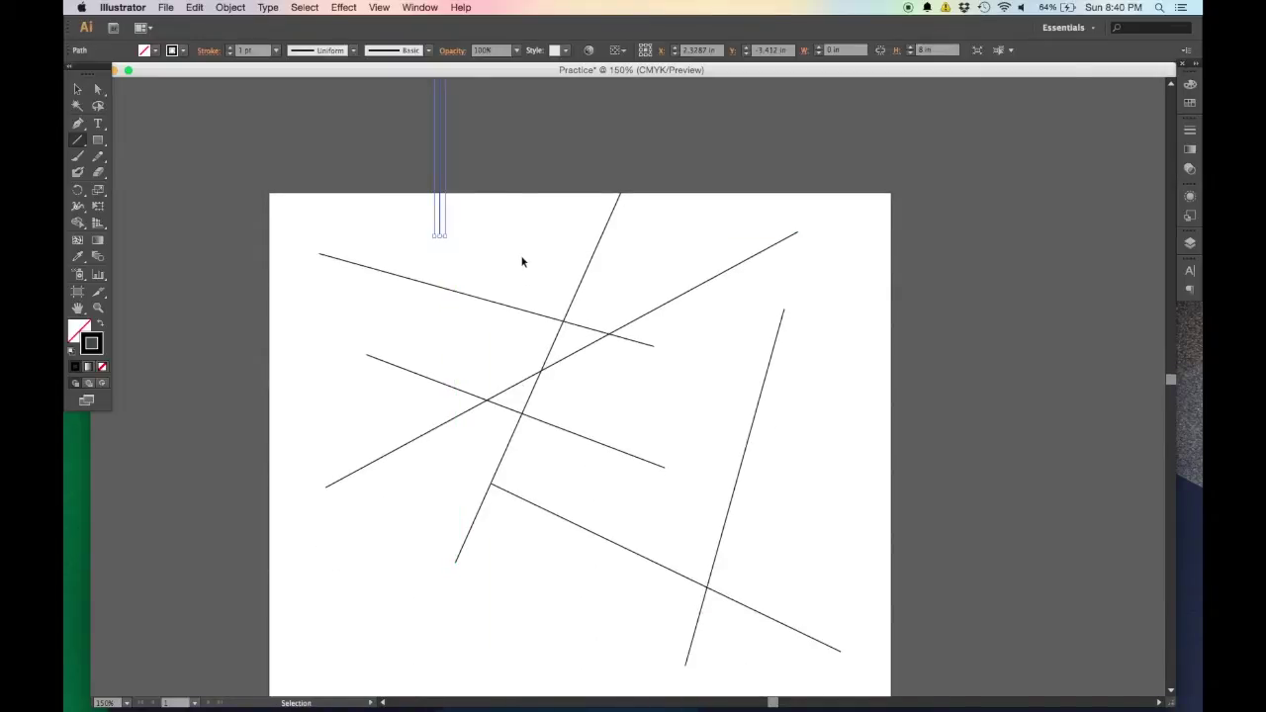
scroll(524, 264, "down", 4)
left_click(79, 90)
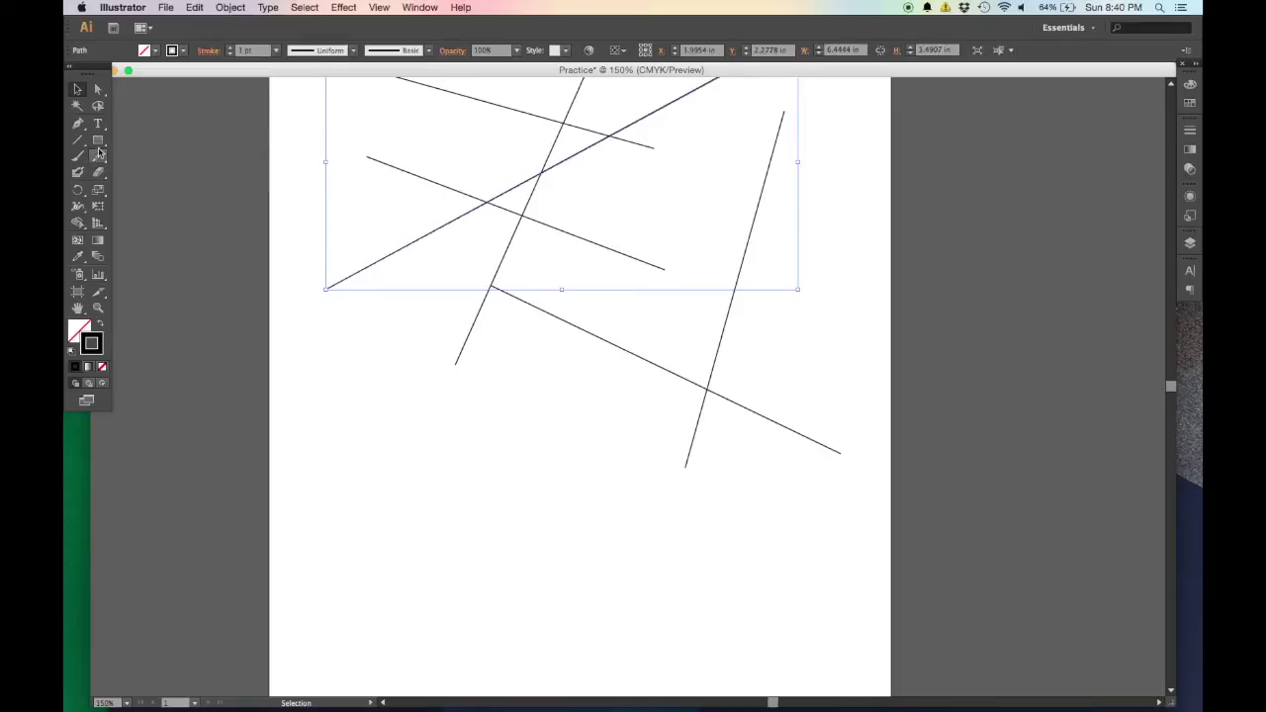
Look over the shape tools, and draw a wide rectangle and a smaller square of about 1.9 in below the lines
left_click_drag(99, 147, 183, 160)
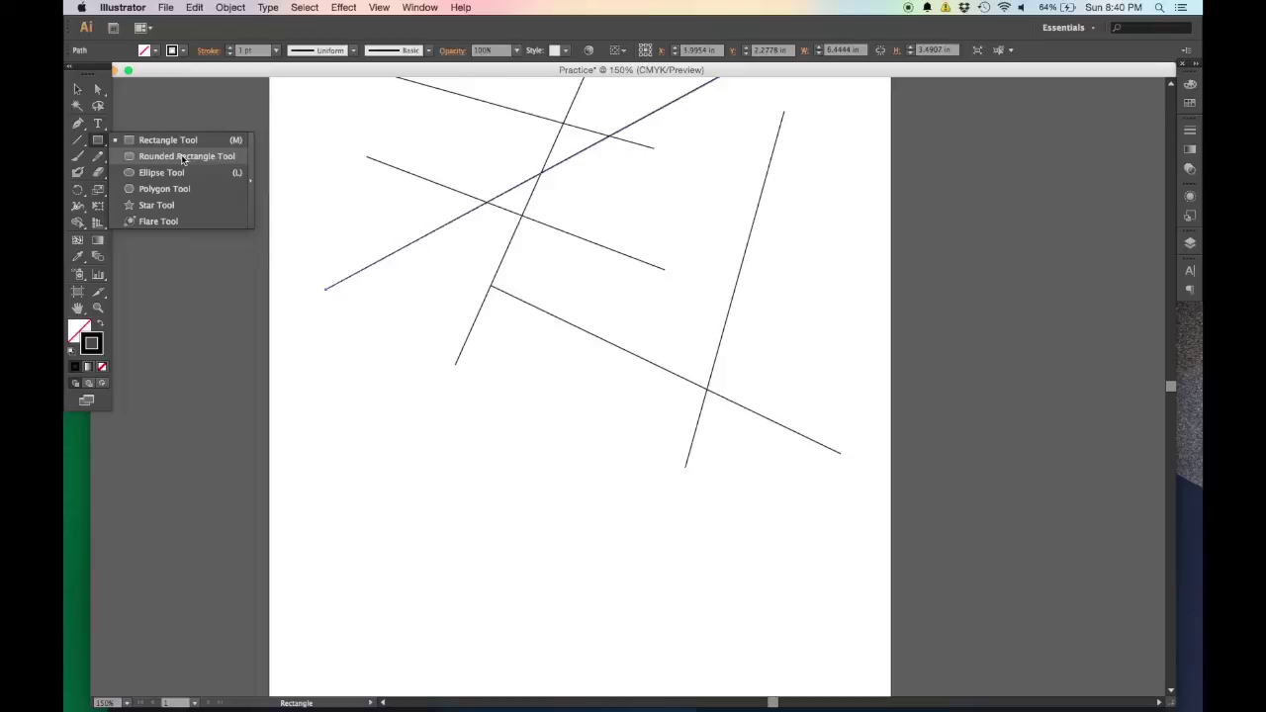
left_click_drag(194, 163, 165, 193)
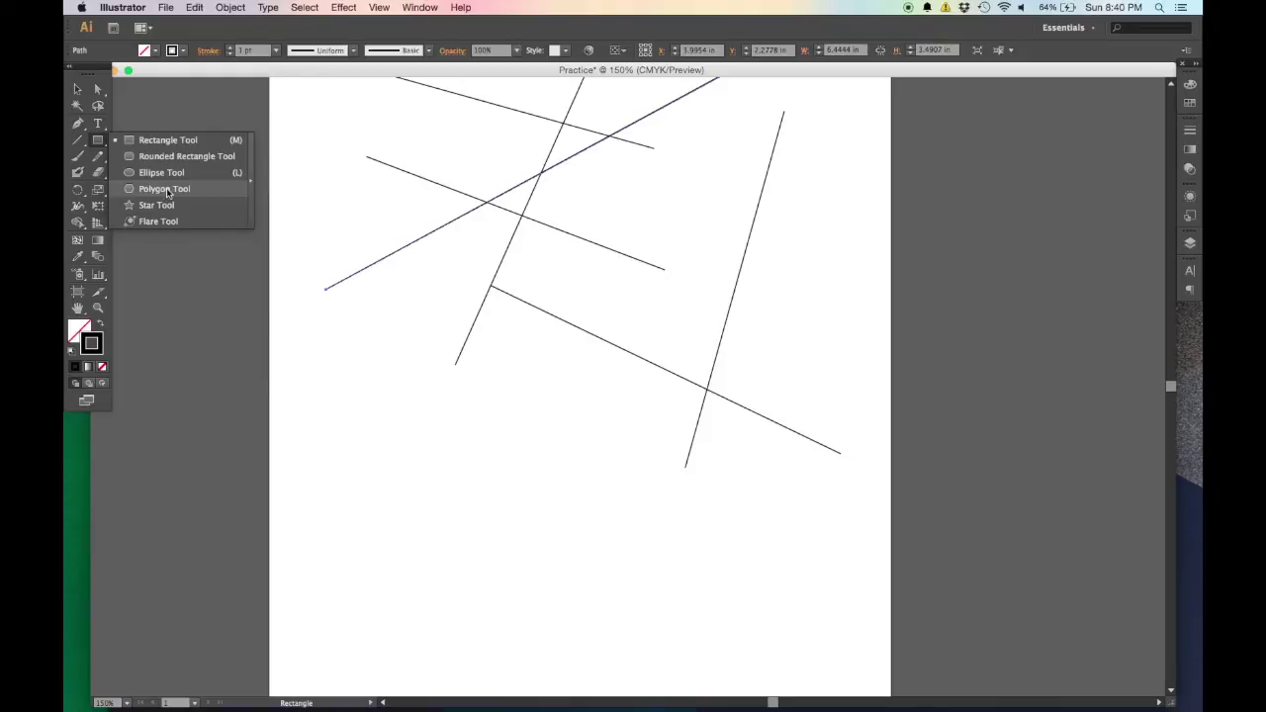
left_click_drag(168, 191, 185, 142)
scroll(416, 401, "down", 3)
left_click_drag(354, 339, 637, 581)
left_click_drag(824, 524, 684, 660)
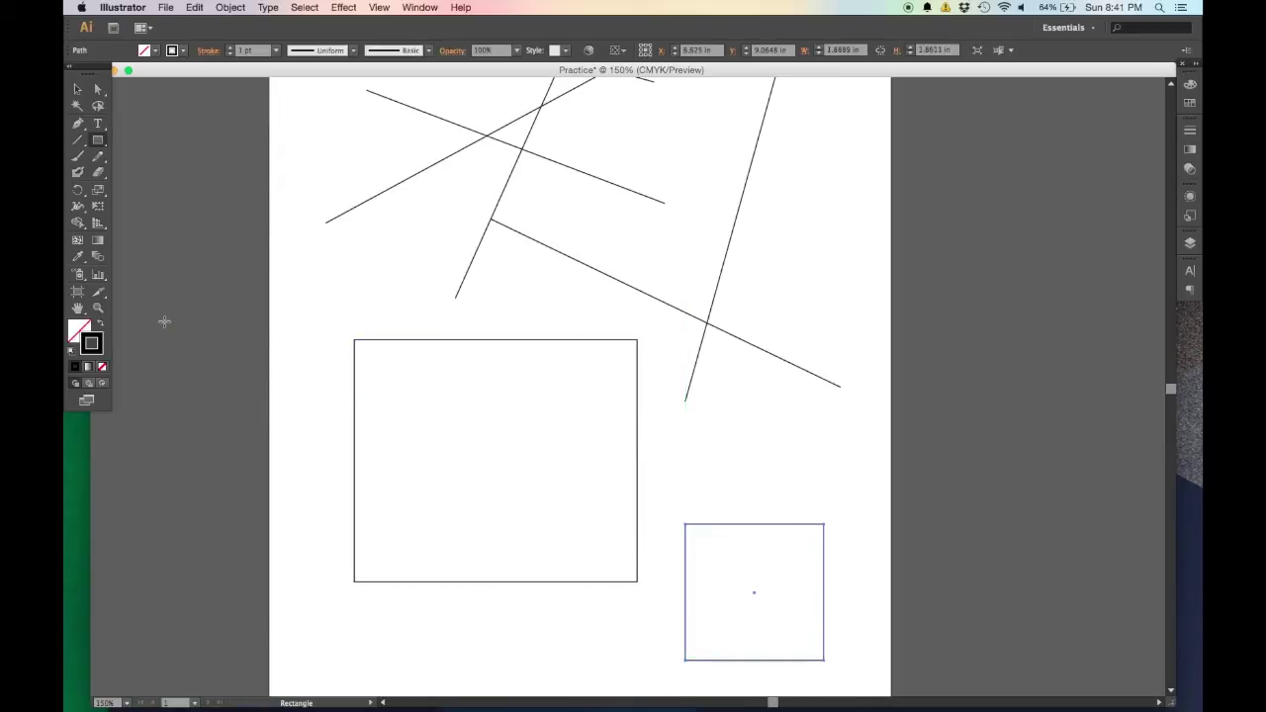
Draw an upright ellipse about 1.9 × 2.7 in overlapping the large rectangle's upper-right corner
scroll(139, 227, "down", 1)
left_click_drag(103, 141, 170, 175)
mouse_move(525, 445)
left_mouse_down()
mouse_move(636, 362)
mouse_move(599, 269)
mouse_move(429, 283)
mouse_move(423, 450)
mouse_move(636, 534)
mouse_move(667, 329)
mouse_move(445, 267)
mouse_move(386, 397)
mouse_move(447, 536)
mouse_move(604, 453)
mouse_move(593, 346)
mouse_move(439, 307)
mouse_move(377, 355)
mouse_move(405, 502)
mouse_move(626, 467)
mouse_move(620, 386)
mouse_move(325, 275)
mouse_move(300, 467)
mouse_move(584, 560)
mouse_move(584, 394)
mouse_move(633, 250)
mouse_move(678, 221)
mouse_move(637, 221)
mouse_move(667, 223)
left_mouse_up()
scroll(445, 515, "down", 1)
scroll(472, 311, "down", 6)
scroll(472, 310, "down", 2)
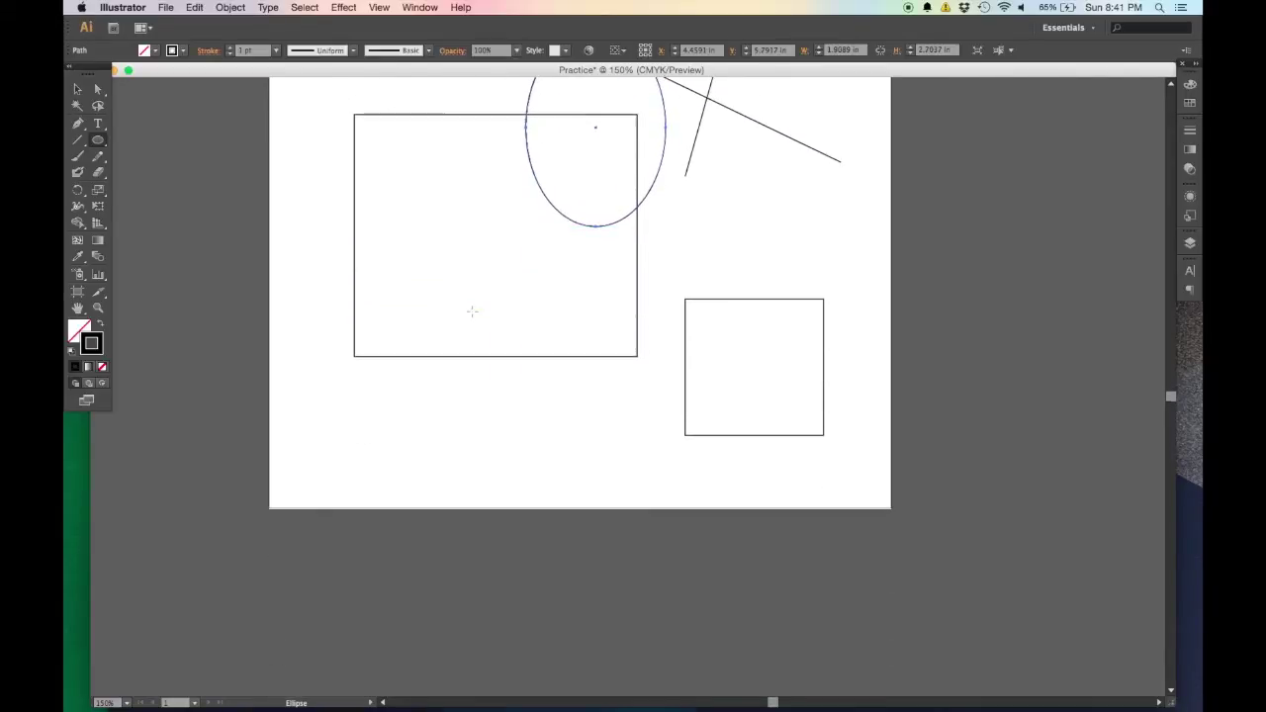
scroll(473, 348, "up", 12)
scroll(522, 373, "down", 1)
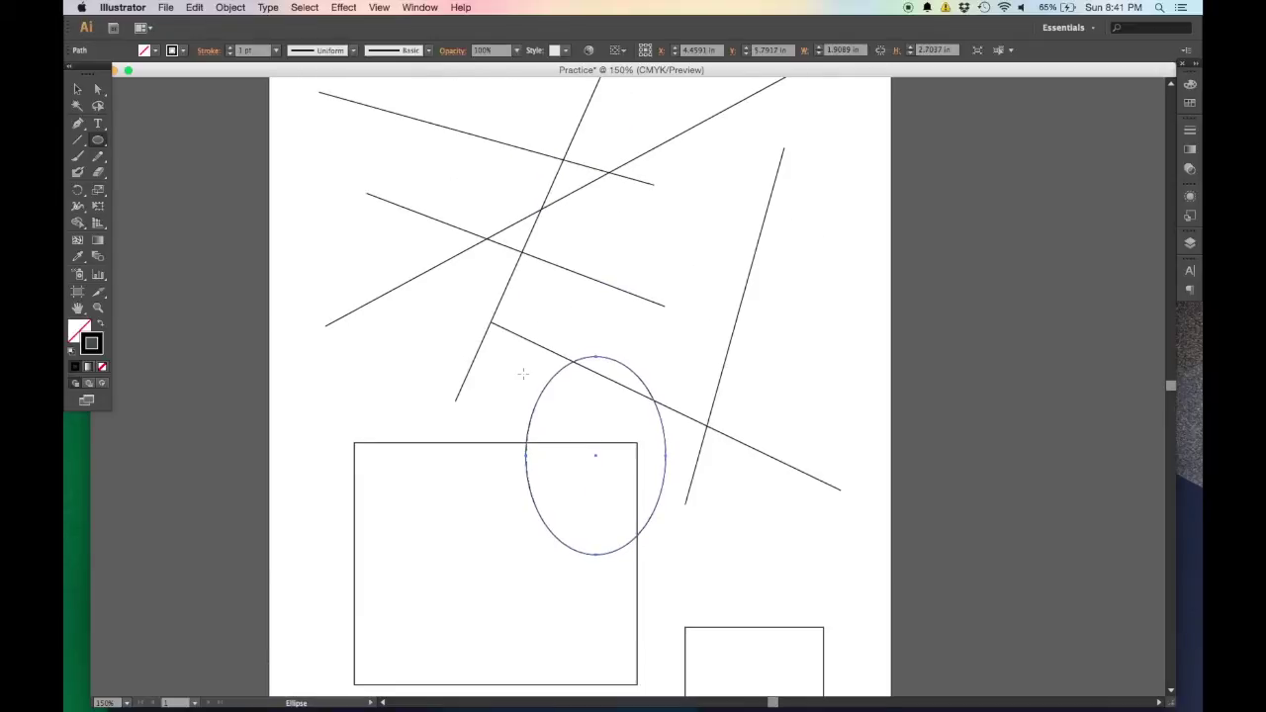
Draw three lines: one below the large rectangle, one inside it, and one from its right edge above the square
left_click(99, 141)
scroll(649, 356, "down", 12)
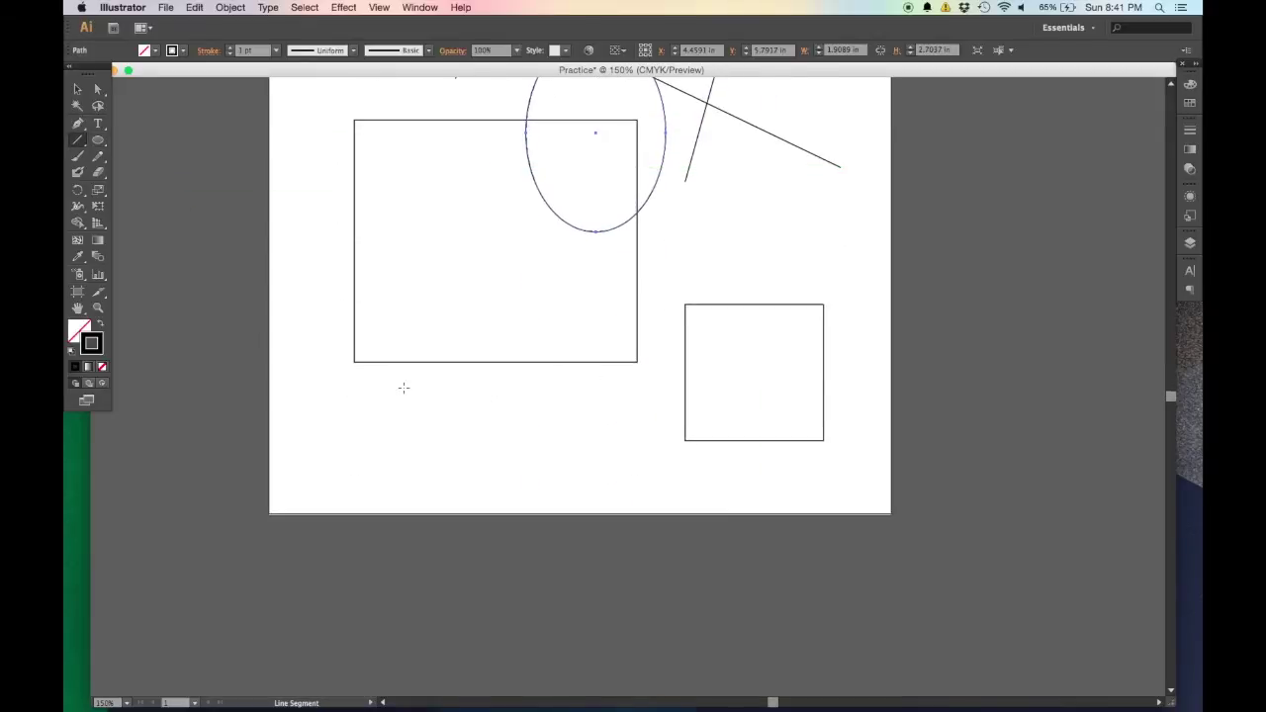
left_click_drag(332, 447, 439, 407)
left_click_drag(449, 398, 458, 395)
left_click_drag(471, 393, 556, 372)
mouse_move(479, 284)
left_mouse_down()
mouse_move(564, 325)
mouse_move(539, 259)
mouse_move(437, 234)
mouse_move(568, 293)
mouse_move(461, 305)
mouse_move(432, 333)
mouse_move(580, 318)
mouse_move(520, 290)
mouse_move(472, 241)
mouse_move(469, 160)
mouse_move(494, 241)
mouse_move(565, 312)
mouse_move(508, 283)
mouse_move(557, 303)
mouse_move(584, 286)
mouse_move(519, 321)
mouse_move(404, 272)
mouse_move(462, 200)
mouse_move(506, 230)
mouse_move(520, 280)
mouse_move(560, 294)
mouse_move(489, 295)
mouse_move(502, 309)
left_mouse_up()
mouse_move(721, 247)
left_mouse_down()
mouse_move(805, 262)
mouse_move(834, 200)
mouse_move(808, 236)
left_mouse_up()
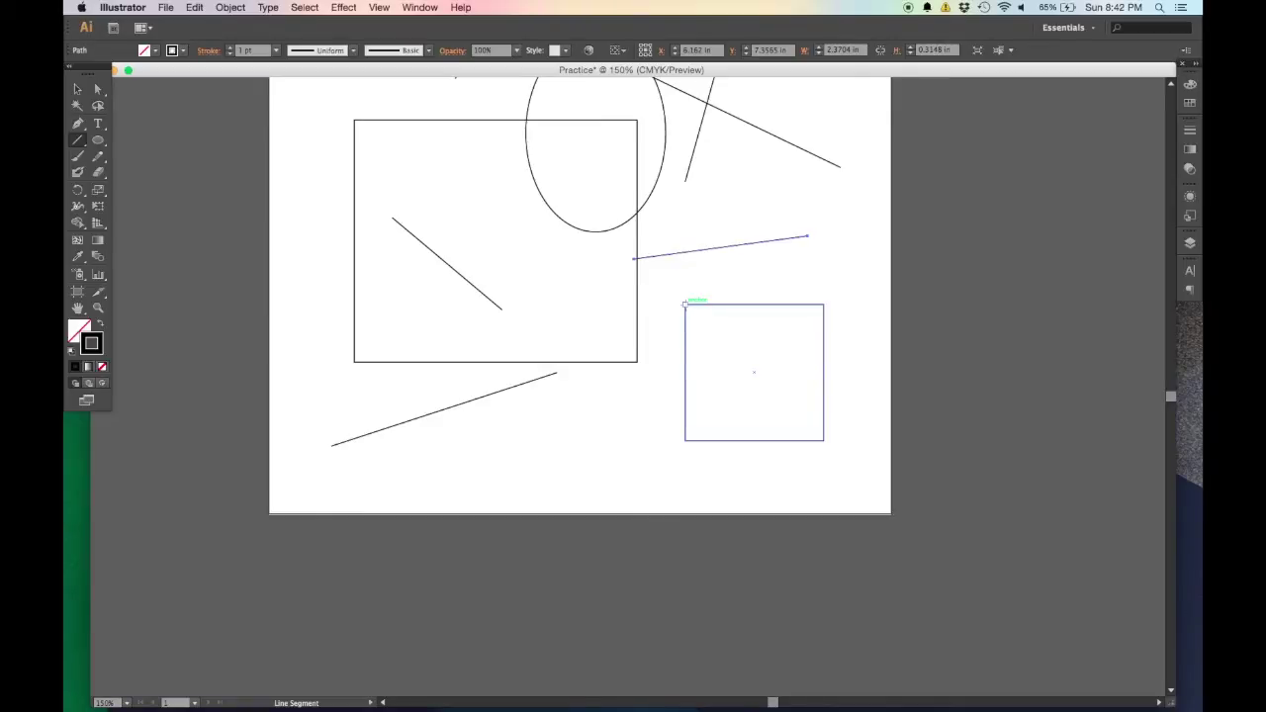
Draw a 45-degree line outward from the small square's upper-left corner as its centre, and deselect it
mouse_move(685, 303)
left_mouse_down()
mouse_move(641, 375)
mouse_move(655, 447)
mouse_move(611, 361)
mouse_move(607, 393)
mouse_move(630, 405)
mouse_move(588, 424)
mouse_move(662, 444)
mouse_move(584, 416)
mouse_move(554, 315)
mouse_move(589, 406)
mouse_move(672, 438)
mouse_move(565, 404)
mouse_move(510, 279)
mouse_move(514, 323)
mouse_move(595, 420)
mouse_move(673, 469)
mouse_move(556, 416)
mouse_move(648, 445)
mouse_move(577, 282)
mouse_move(607, 444)
mouse_move(684, 505)
mouse_move(572, 351)
mouse_move(609, 475)
mouse_move(602, 466)
left_mouse_up()
key("v")
left_click(596, 452)
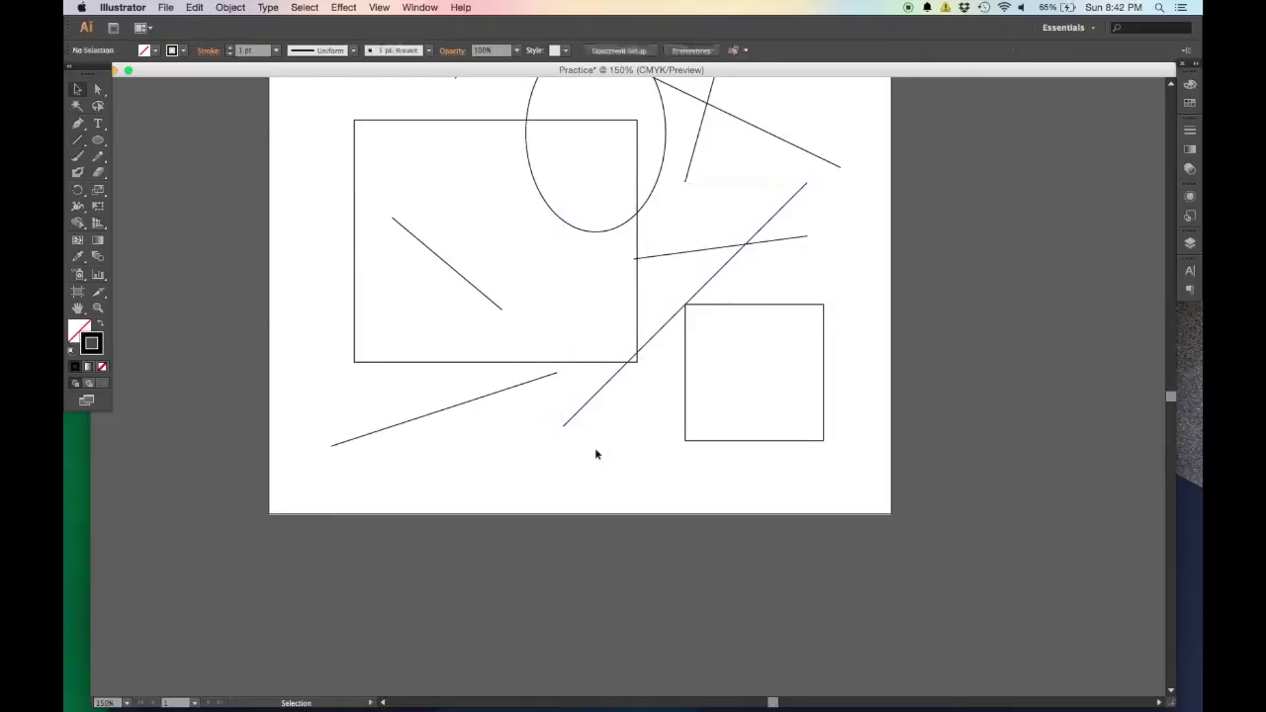
Select all the lines and shapes on the artboard with one marquee and delete them
scroll(584, 440, "up", 3)
scroll(578, 431, "up", 6)
scroll(577, 425, "down", 2, "alt")
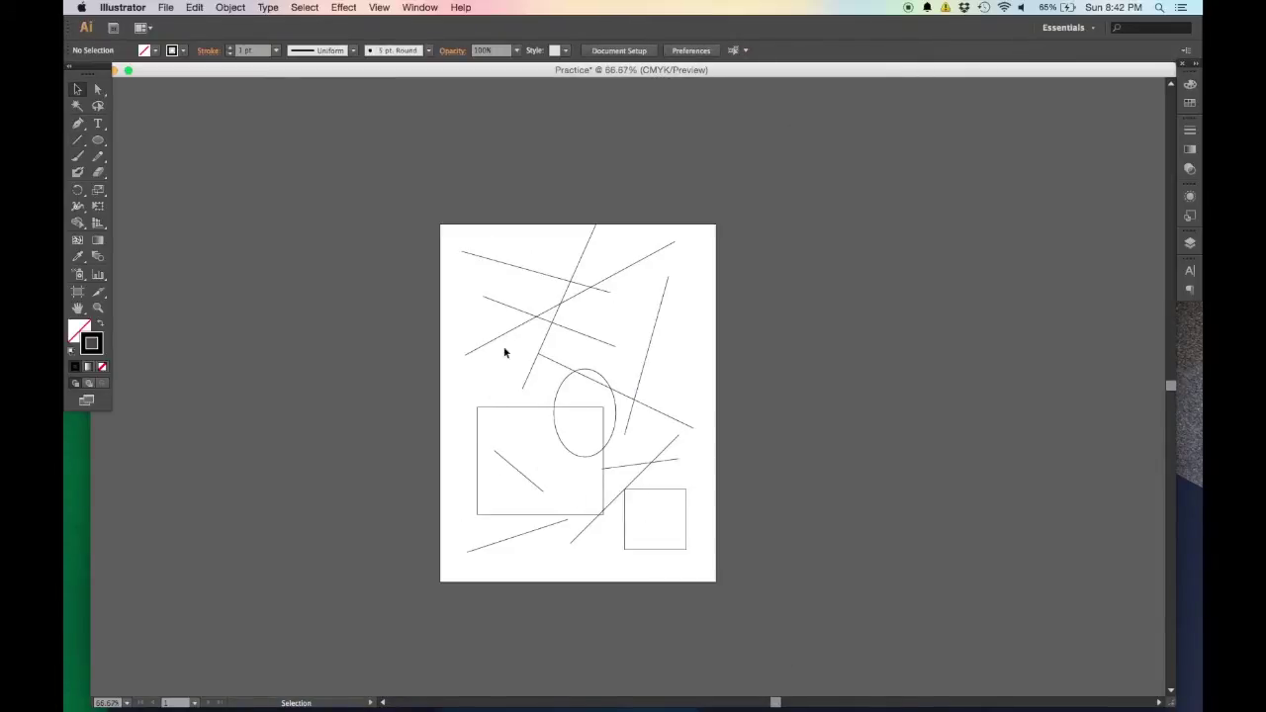
left_click(78, 92)
left_click_drag(360, 183, 337, 288)
left_click_drag(347, 216, 816, 653)
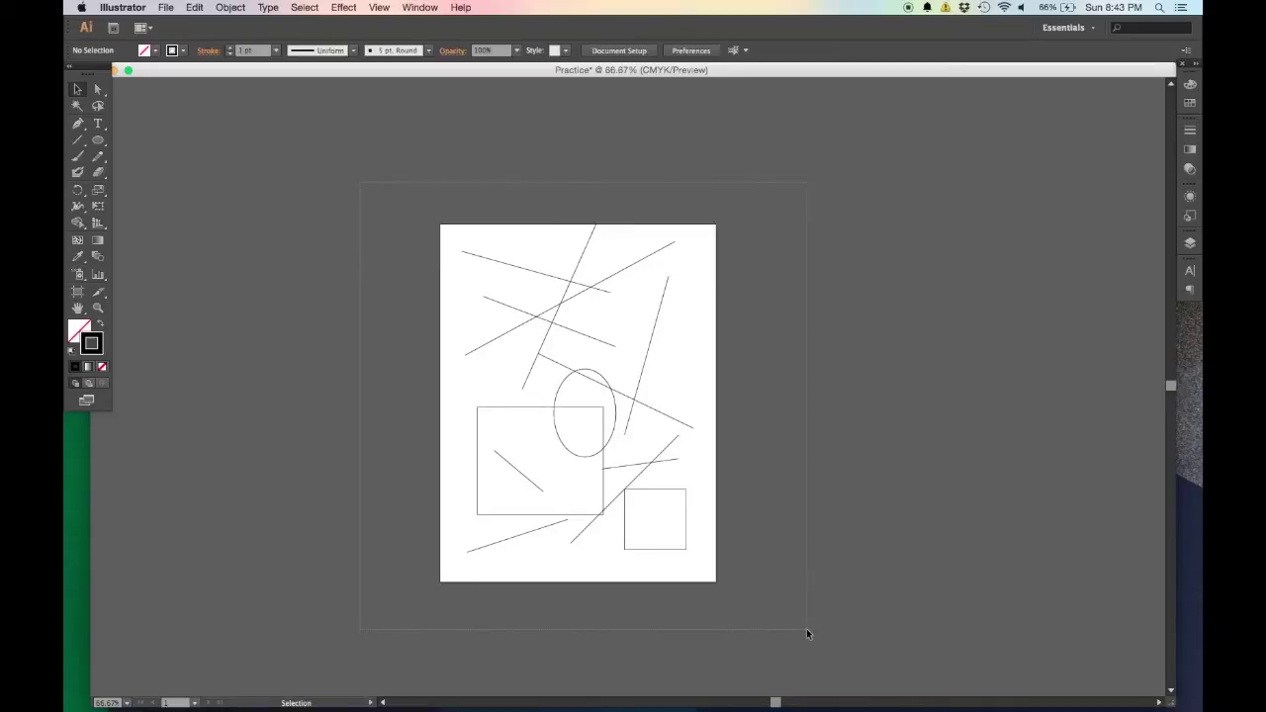
left_click_drag(806, 629, 806, 631)
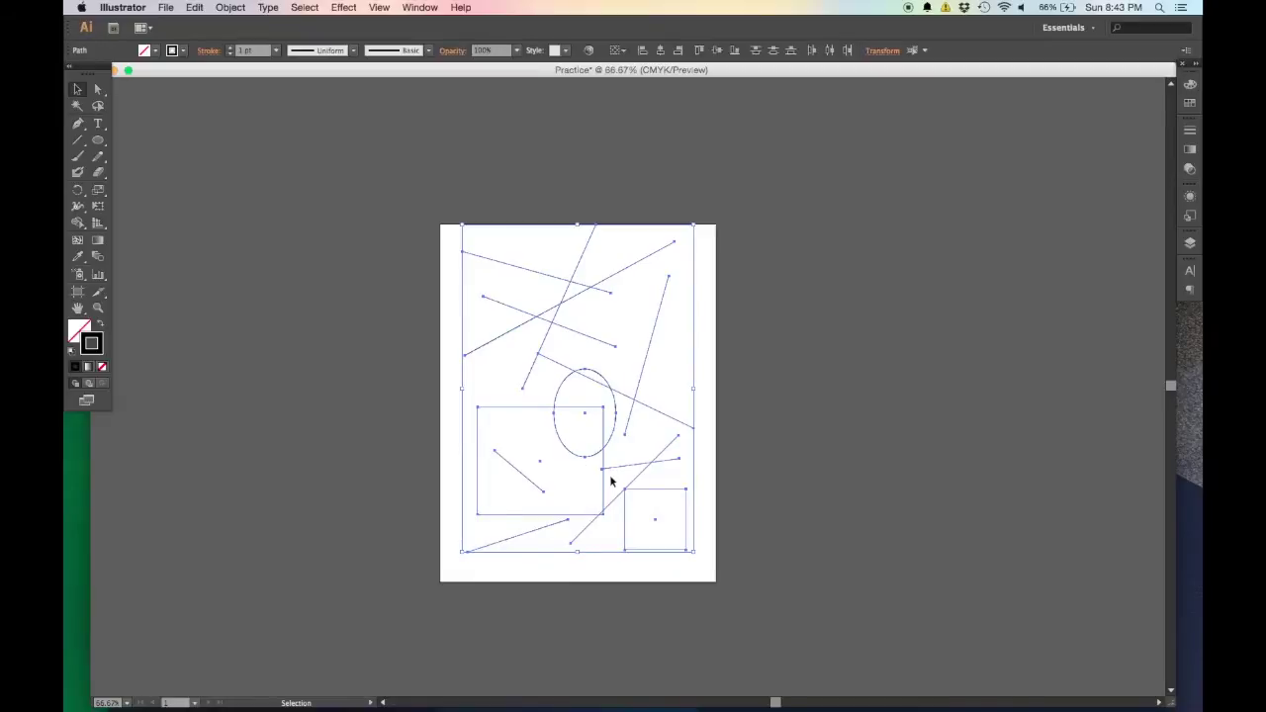
key("Delete")
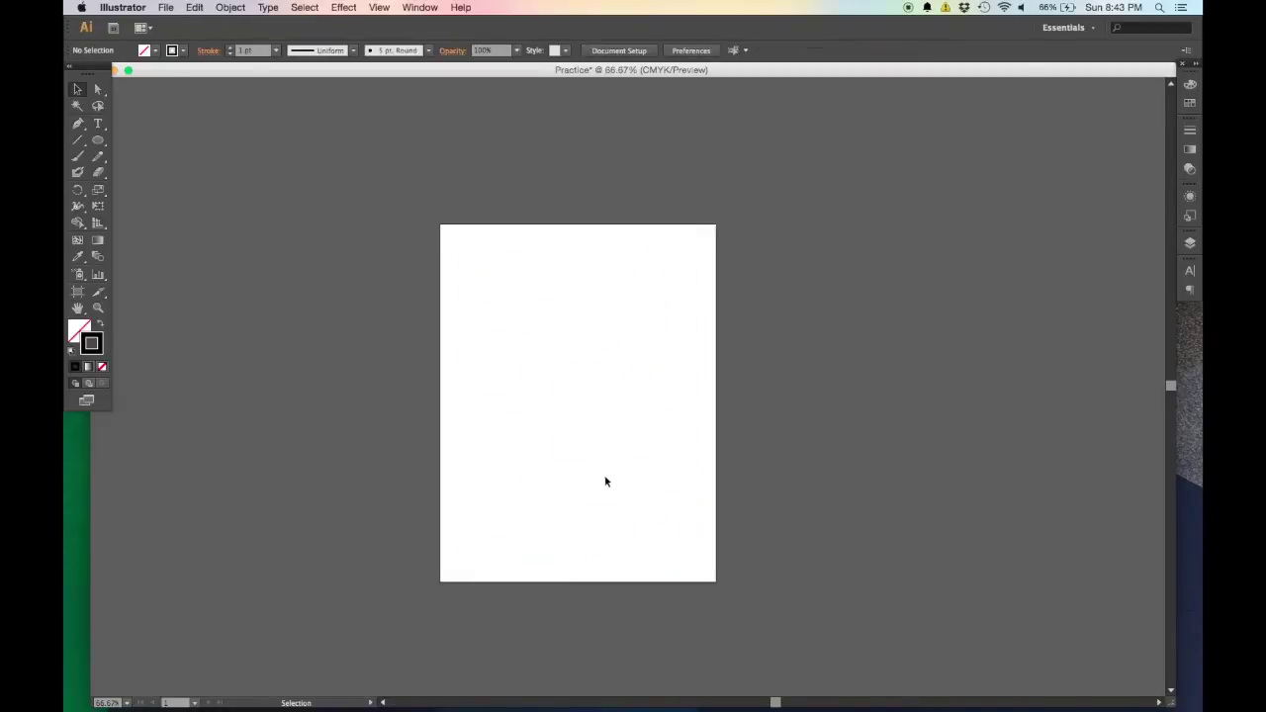
Draw a circle about 3.6 in in diameter outward from its centre with the Ellipse tool, and deselect it
left_click_drag(98, 140, 161, 172)
scroll(570, 355, "up", 2)
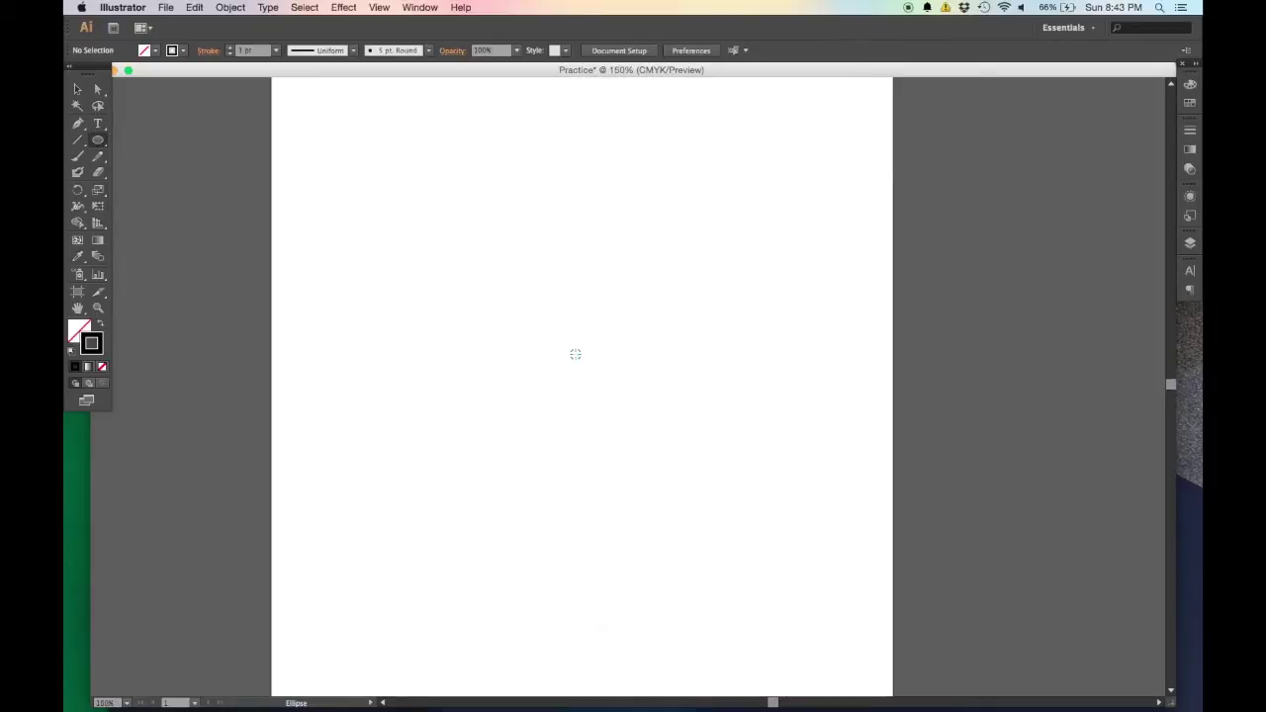
scroll(537, 361, "down", 1)
left_click_drag(508, 368, 630, 284)
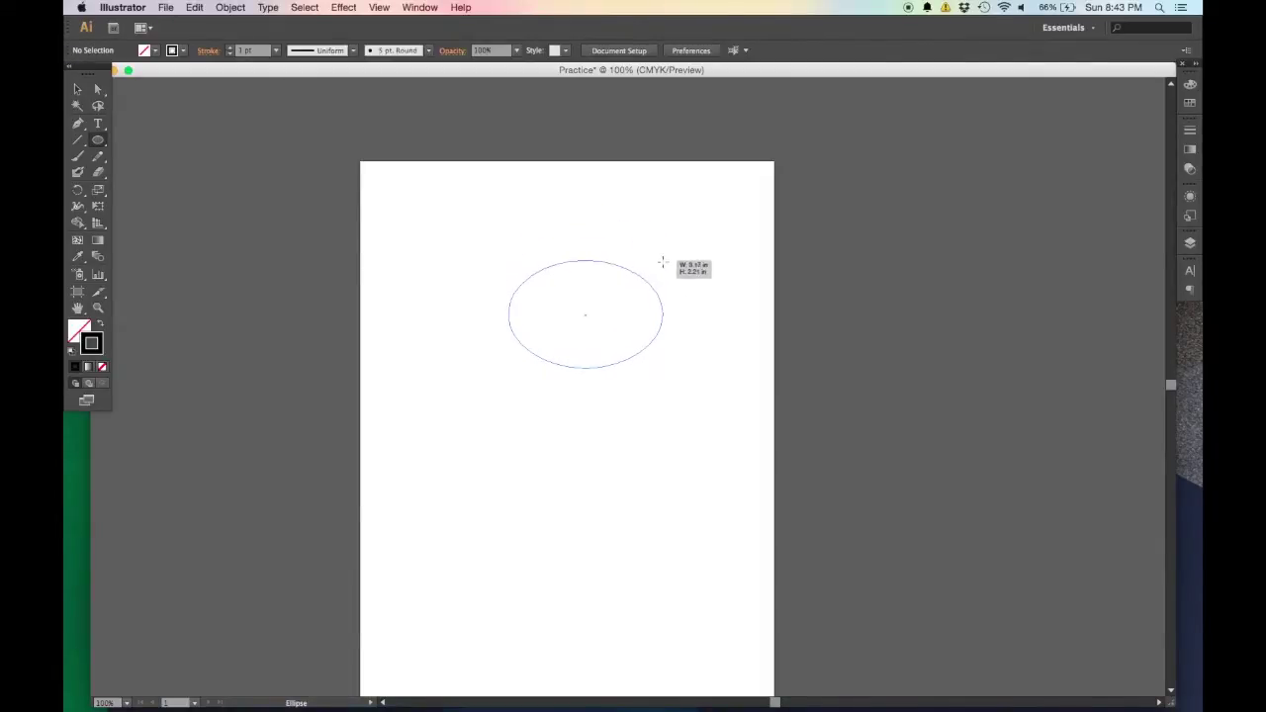
left_click_drag(640, 230, 454, 455)
key("v")
left_click(545, 474)
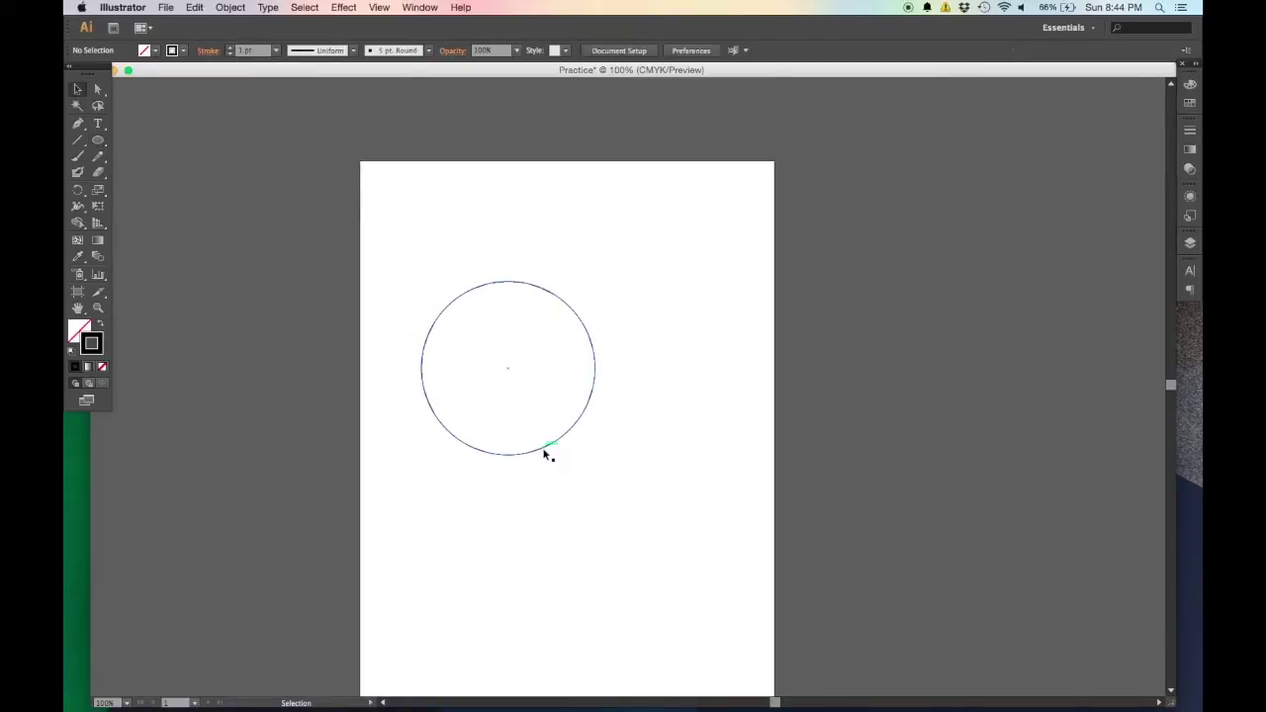
Select the circle and stretch it by its bounding box into a wide ellipse about 5.4 × 2.5 in
scroll(601, 396, "up", 2)
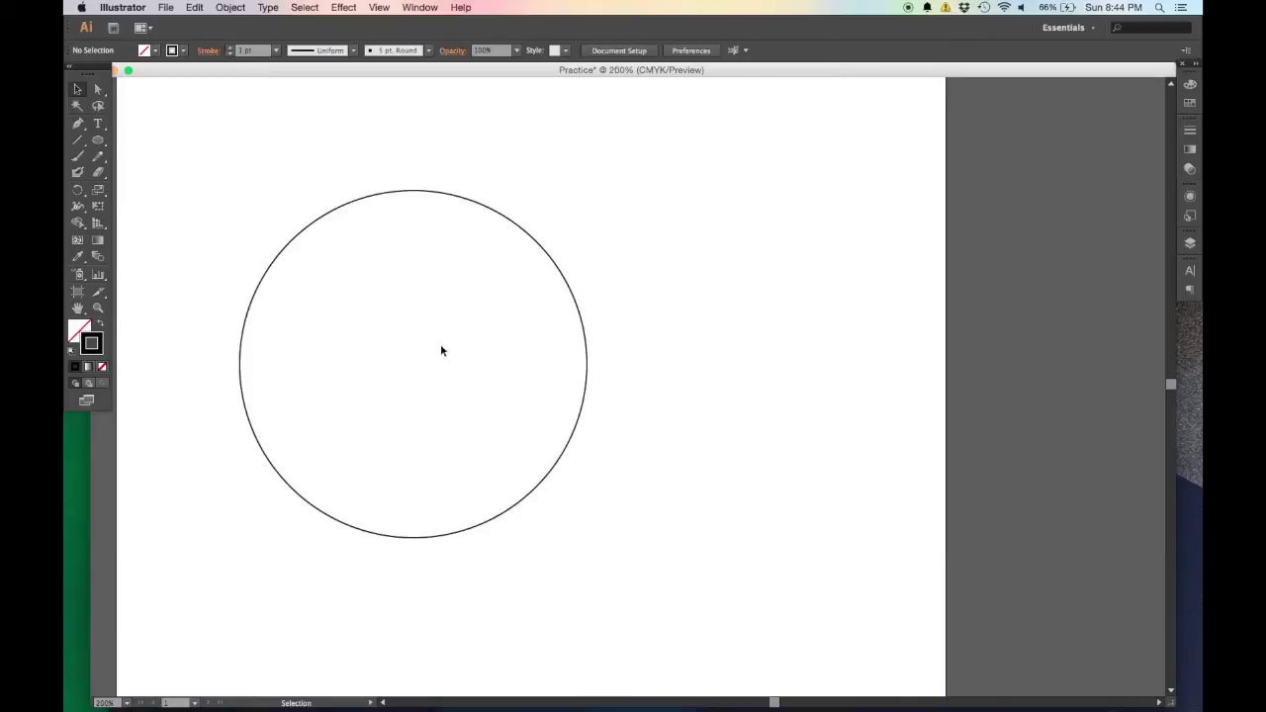
scroll(452, 347, "left", 3)
scroll(452, 347, "down", 1)
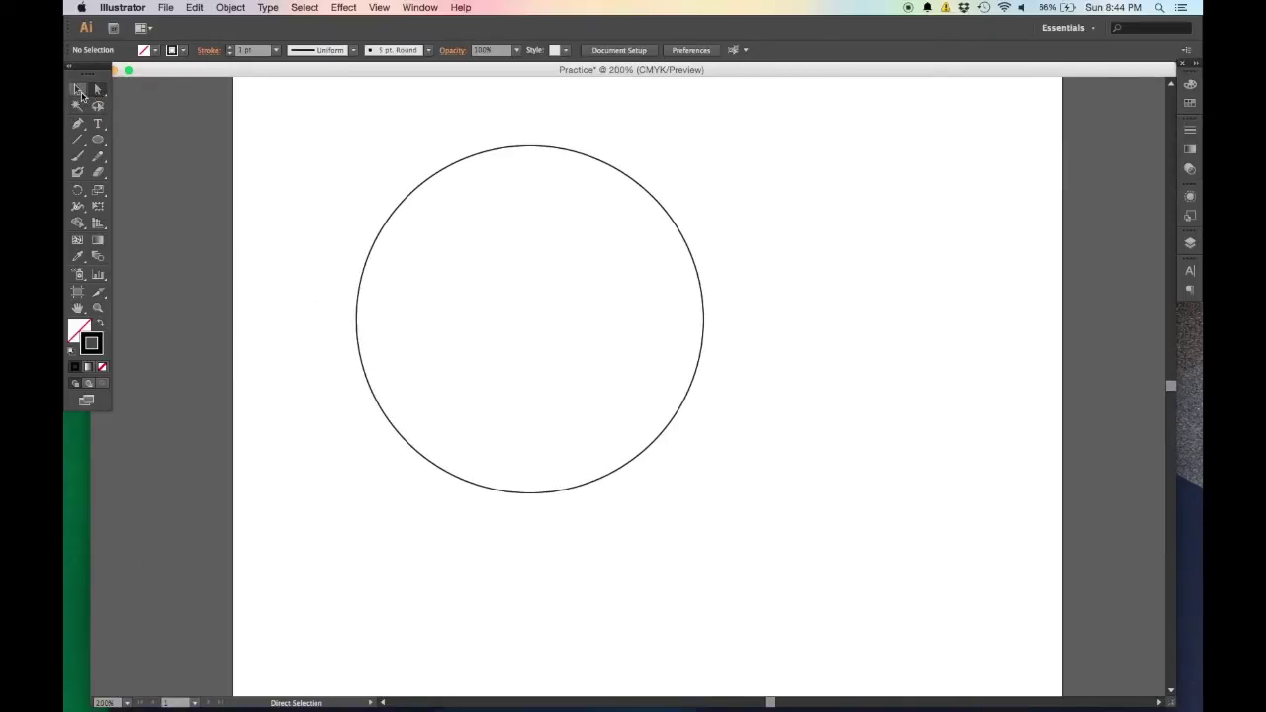
left_click(79, 91)
left_click(438, 173)
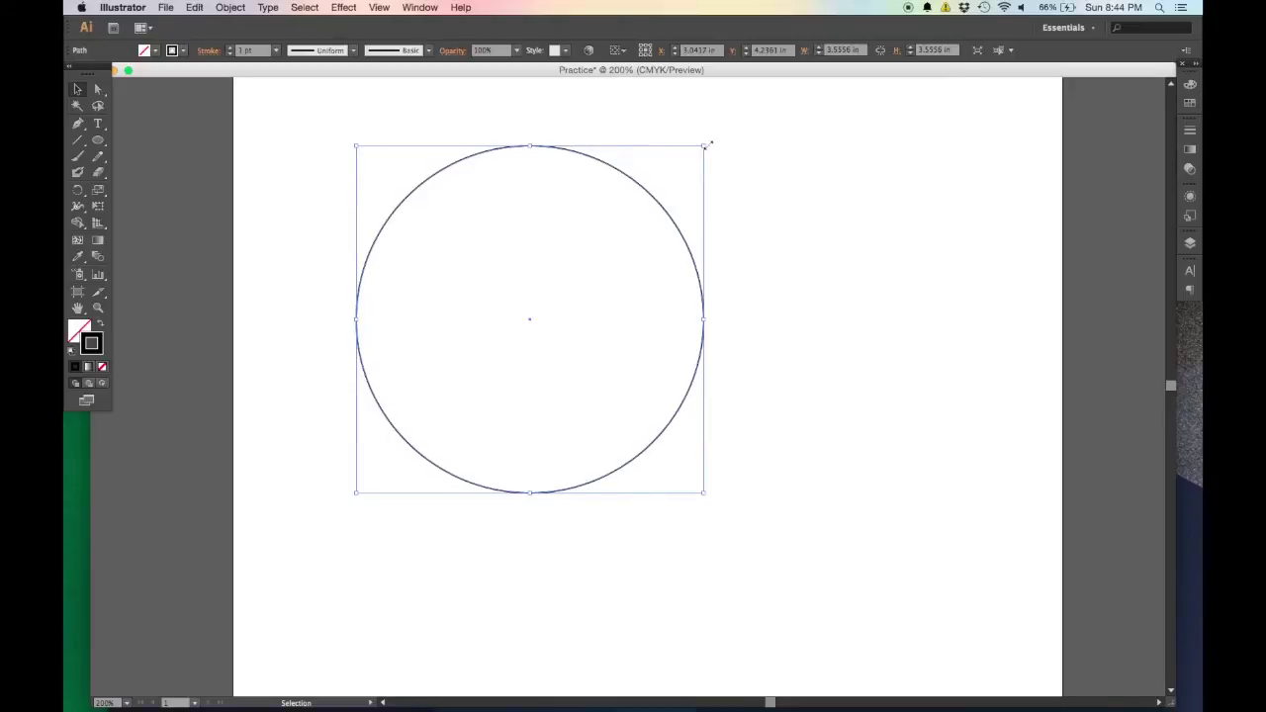
left_click_drag(704, 145, 1011, 275)
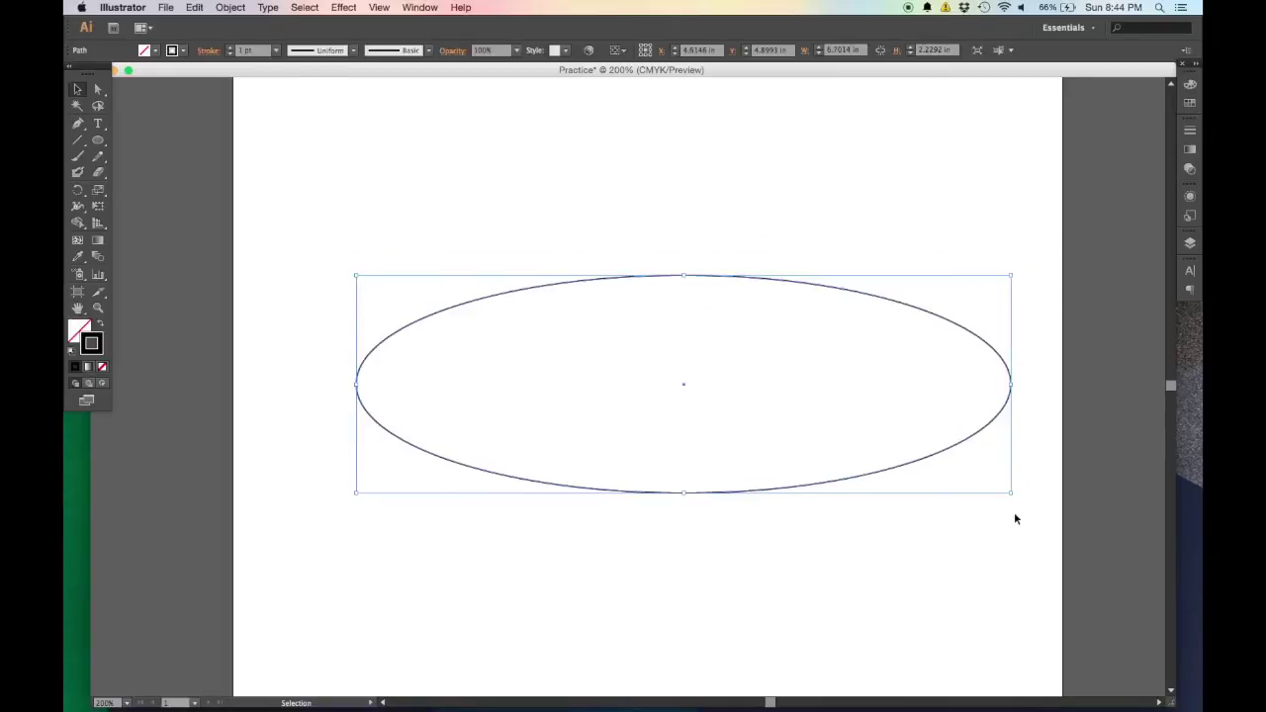
left_click_drag(1011, 492, 884, 265)
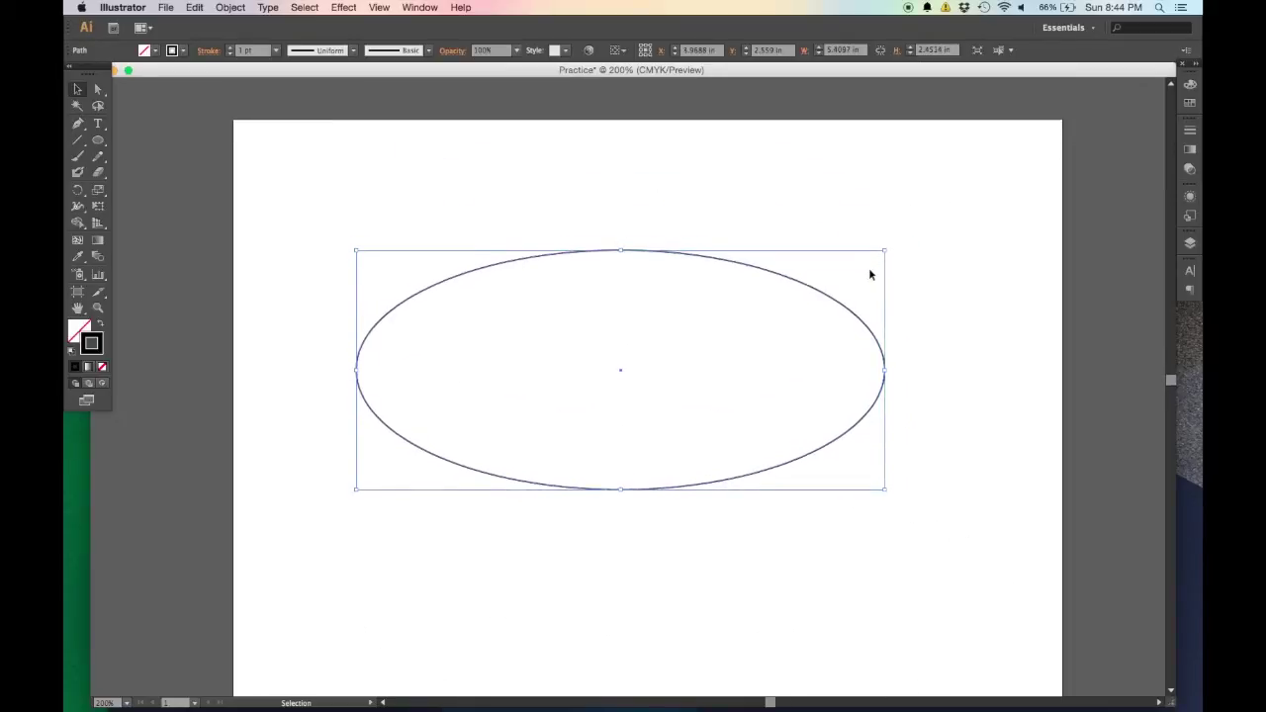
Undo both resizes of the ellipse
scroll(817, 279, "down", 3)
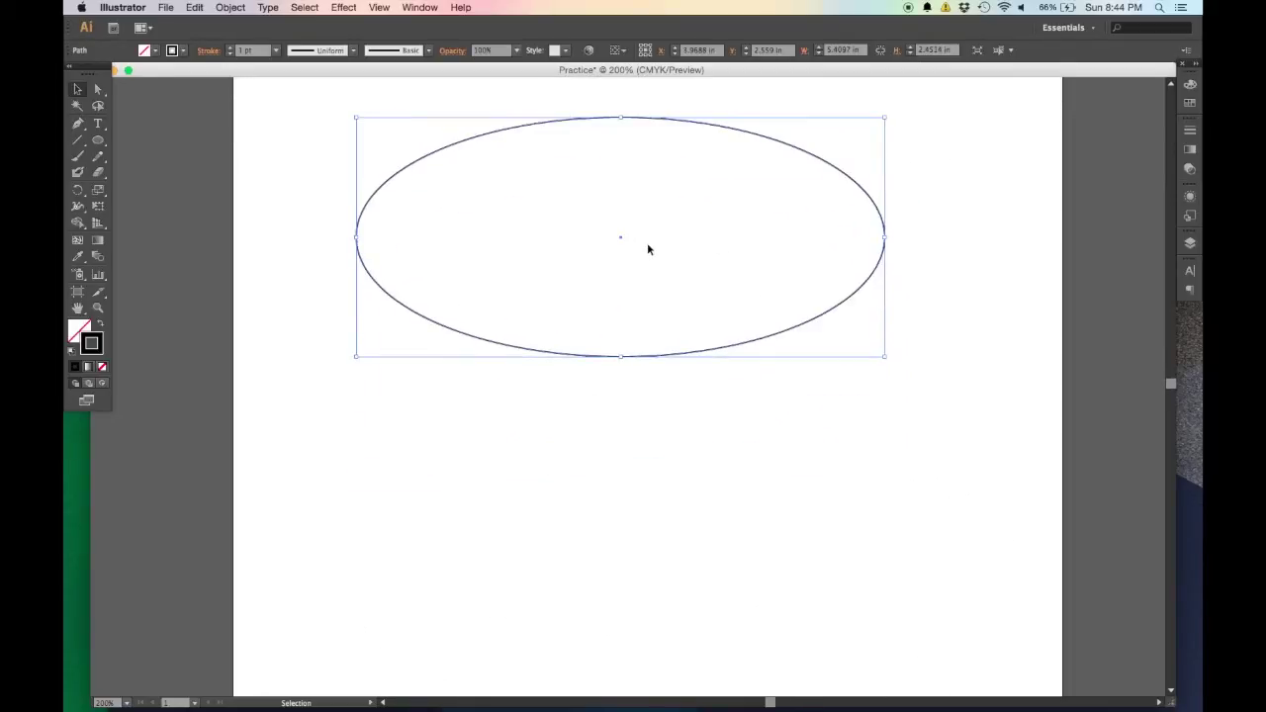
key("super+z")
key("super+z")
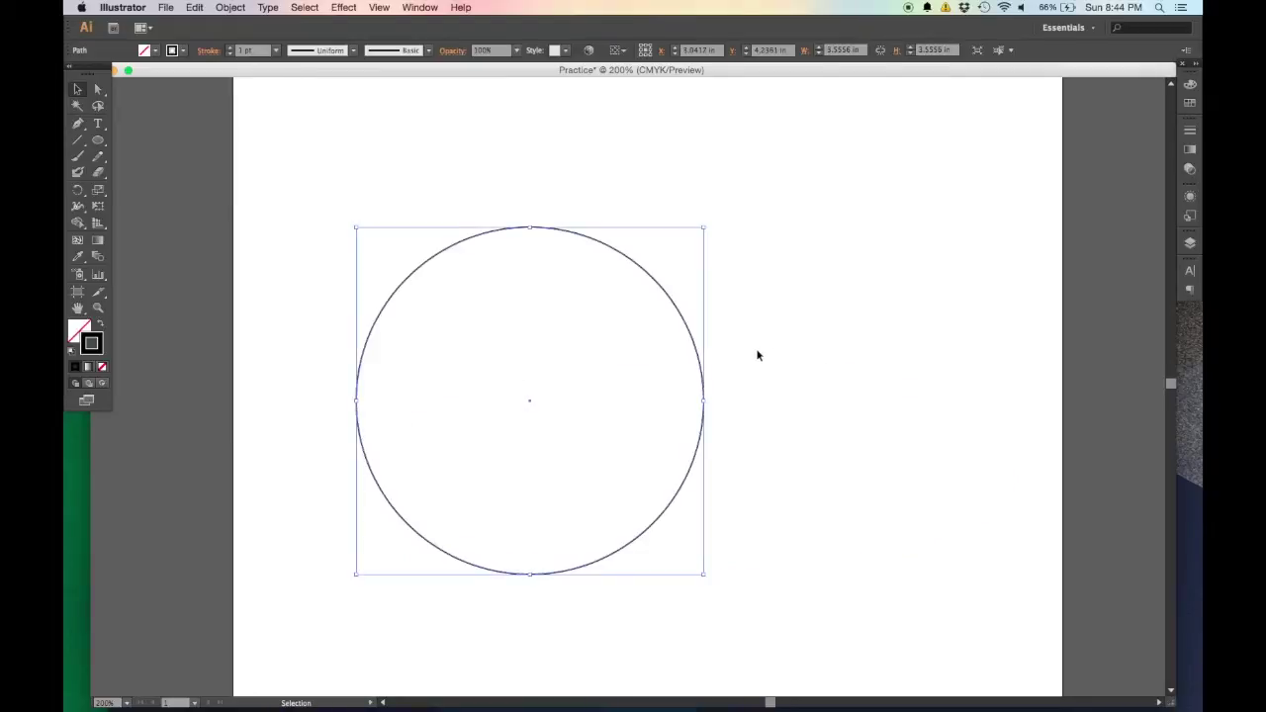
Enlarge the circle from the upper-right corner of its bounding box, and undo the resize
left_click(586, 356)
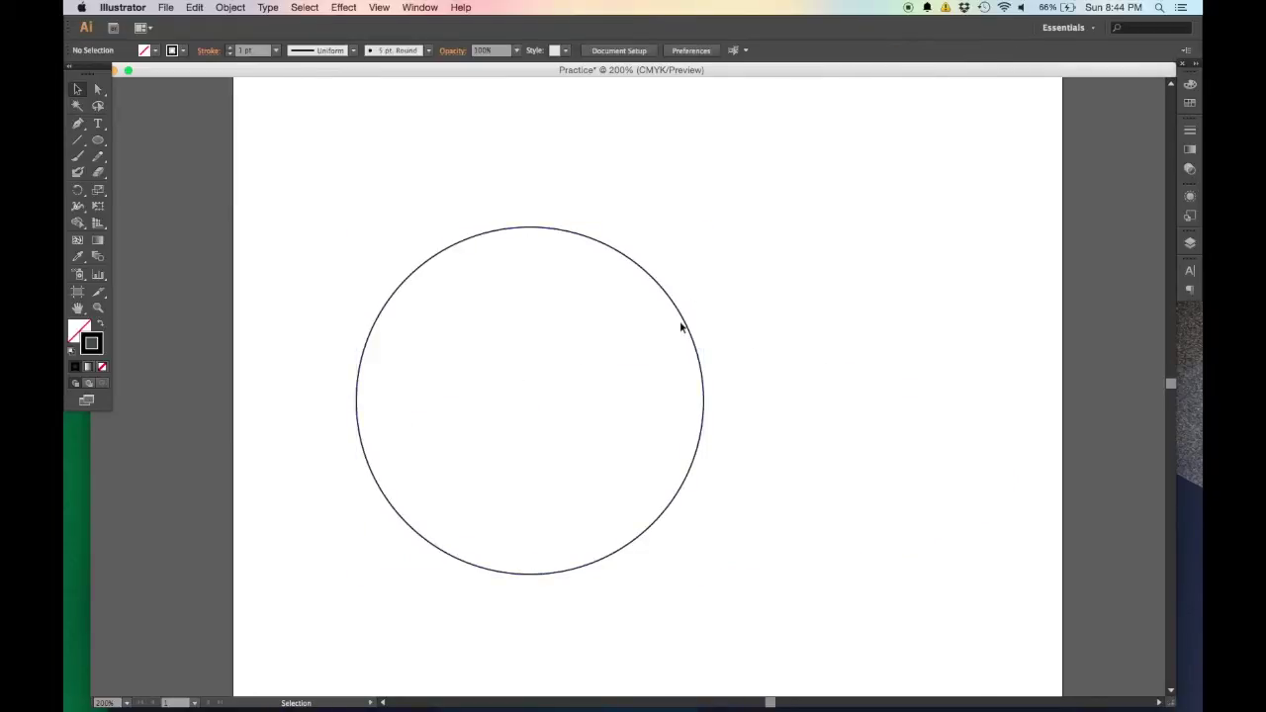
left_click(683, 326)
left_click_drag(704, 227, 769, 173)
key("cmd+z")
Select only the anchor point on the circle's right edge with the Direct Selection tool
left_click(97, 90)
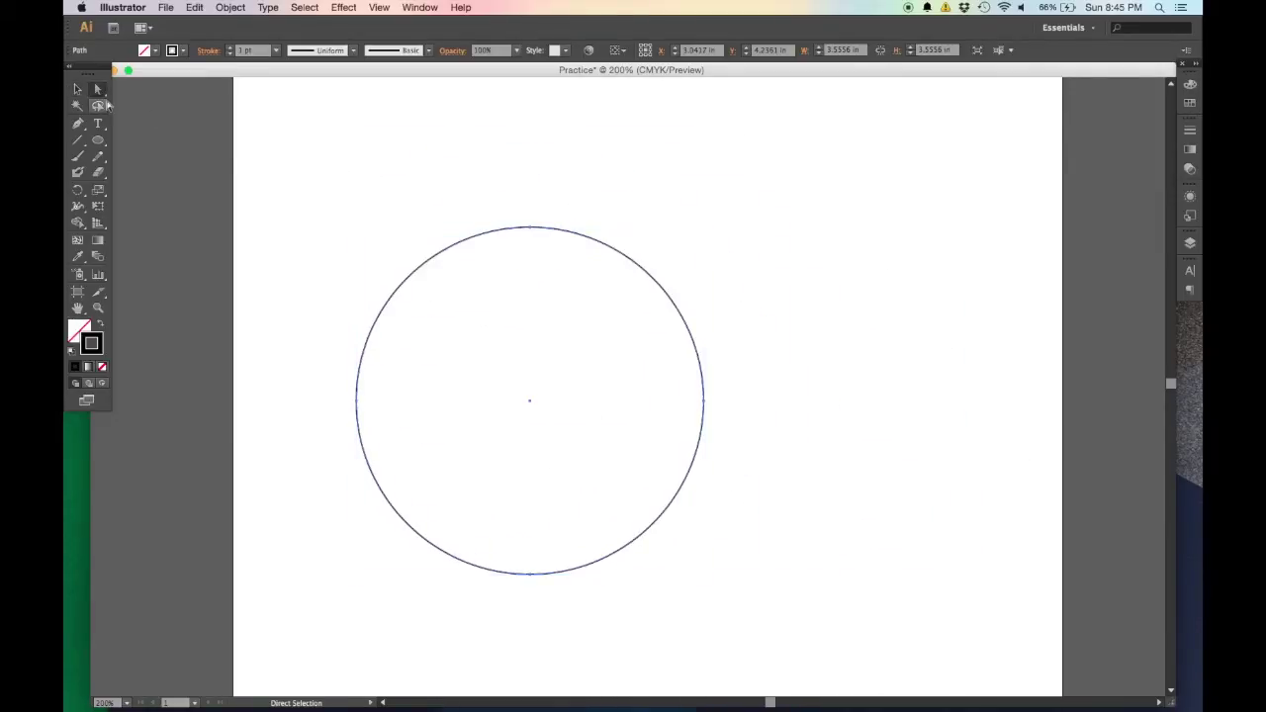
left_click(607, 339)
left_click(618, 252)
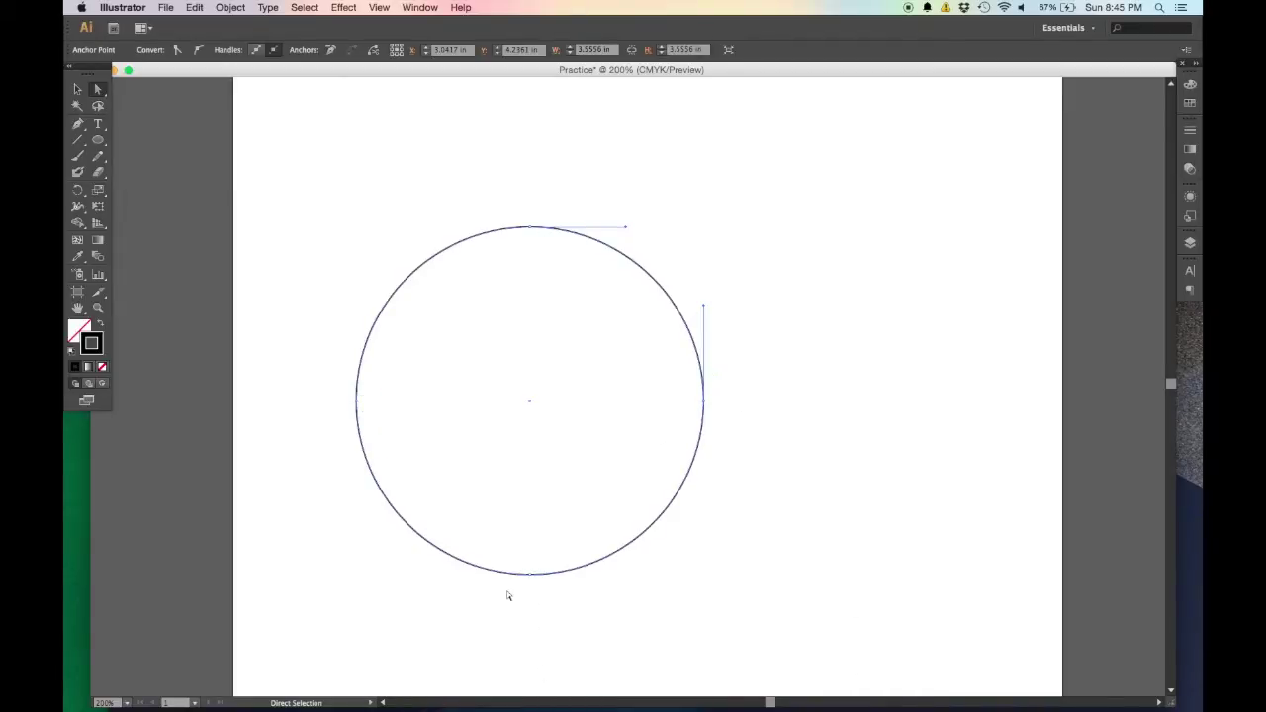
left_click_drag(529, 232, 531, 231)
scroll(707, 363, "up", 5)
scroll(694, 476, "up", 2)
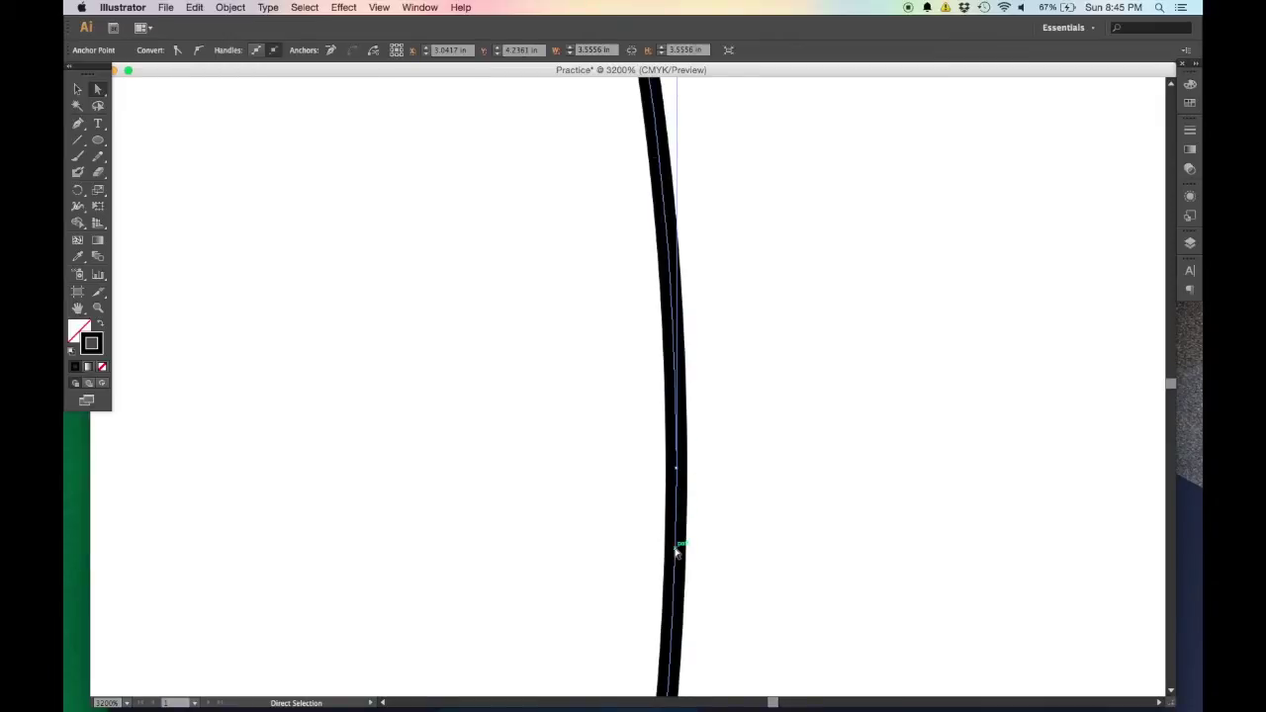
left_click(676, 469)
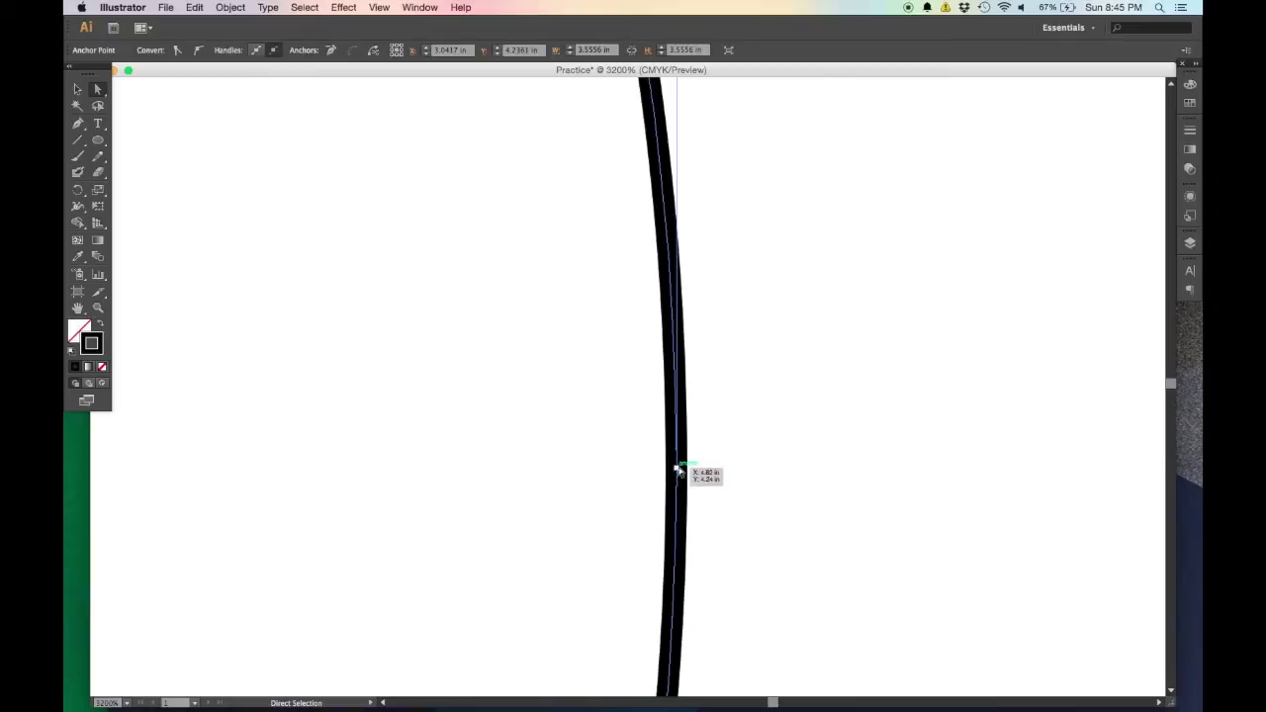
left_click(677, 470)
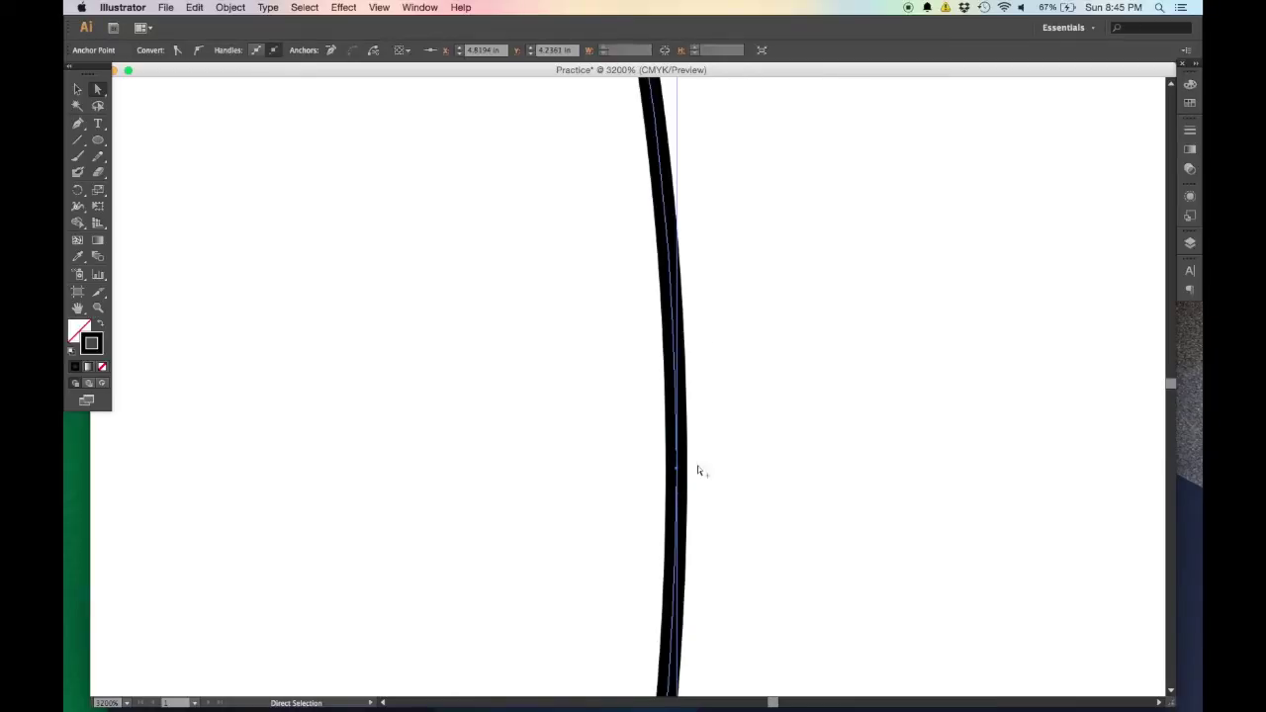
Examine the circle's right and bottom anchor points and their direction handles up close
scroll(722, 468, "down", 7)
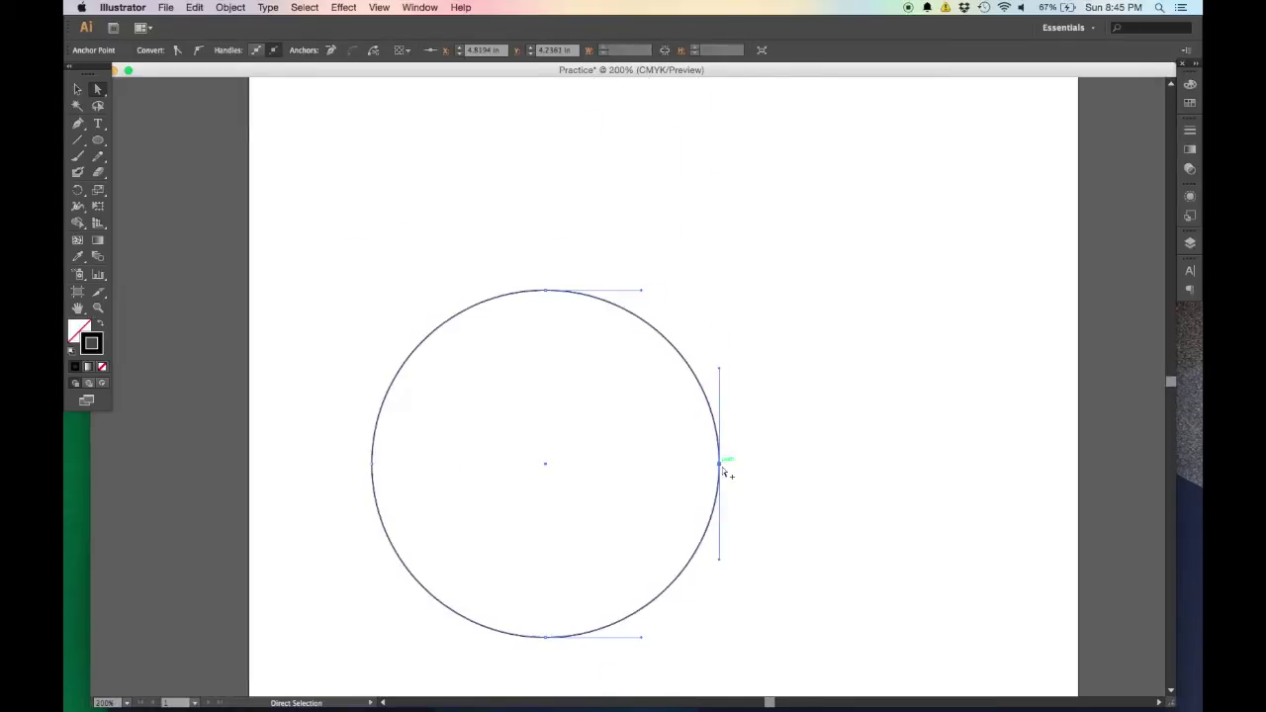
scroll(723, 467, "up", 2)
left_click_drag(724, 468, 751, 364)
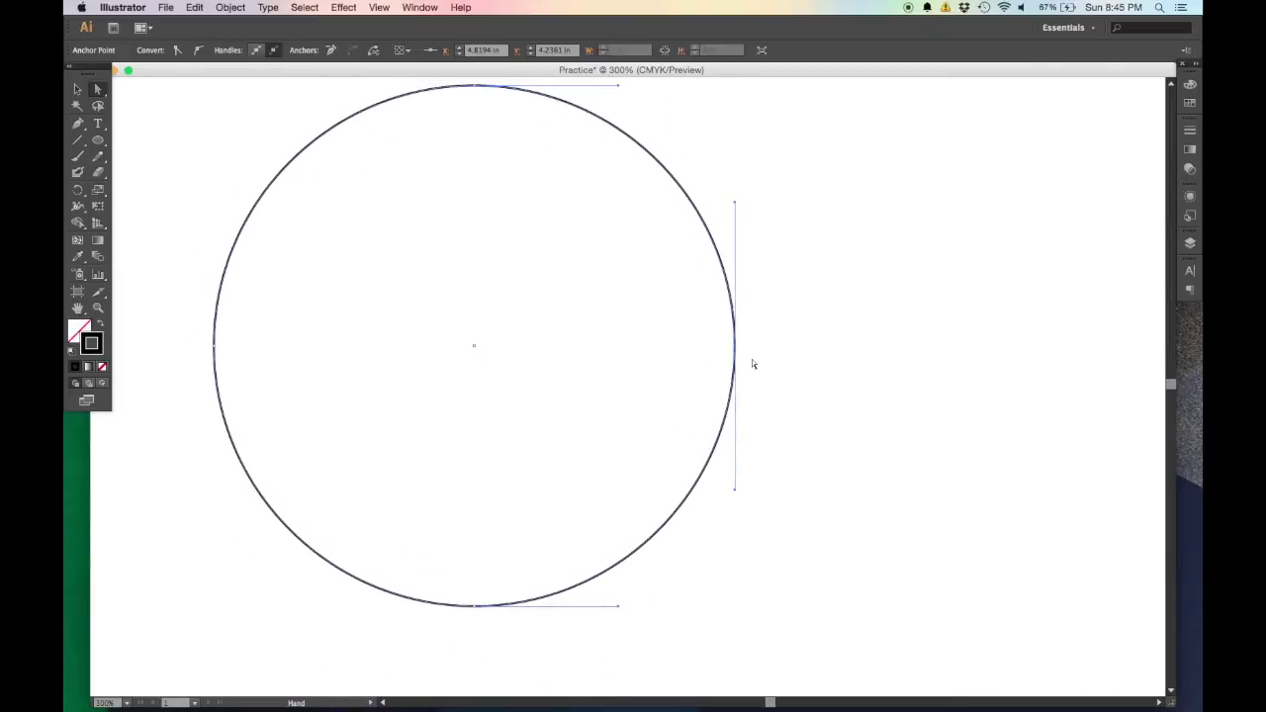
scroll(737, 358, "up", 5)
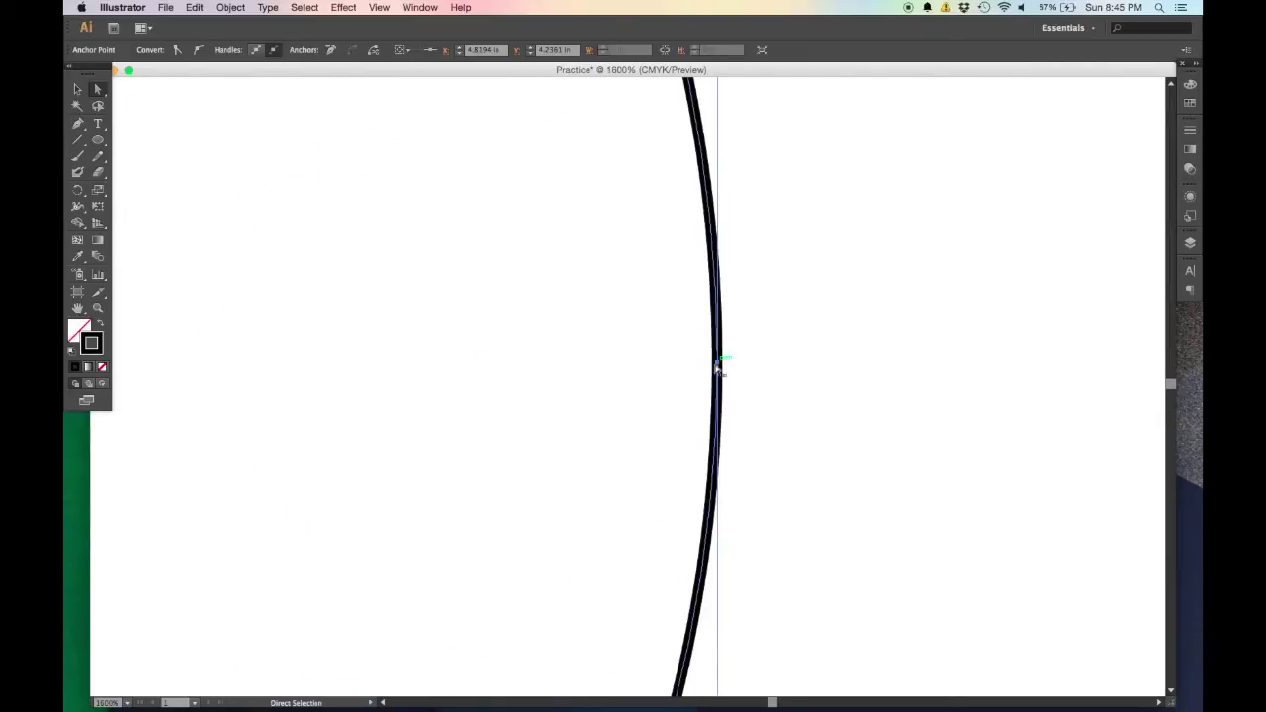
scroll(667, 446, "down", 3)
scroll(583, 322, "up", 4)
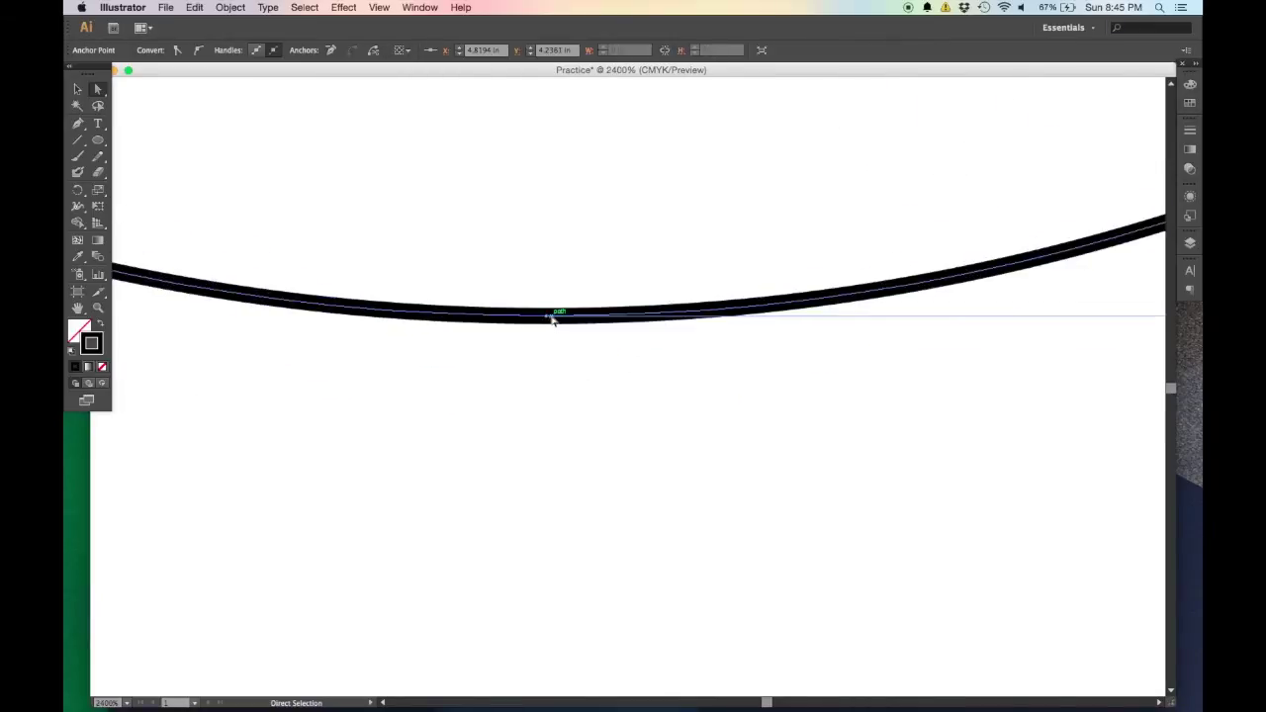
scroll(547, 321, "down", 2)
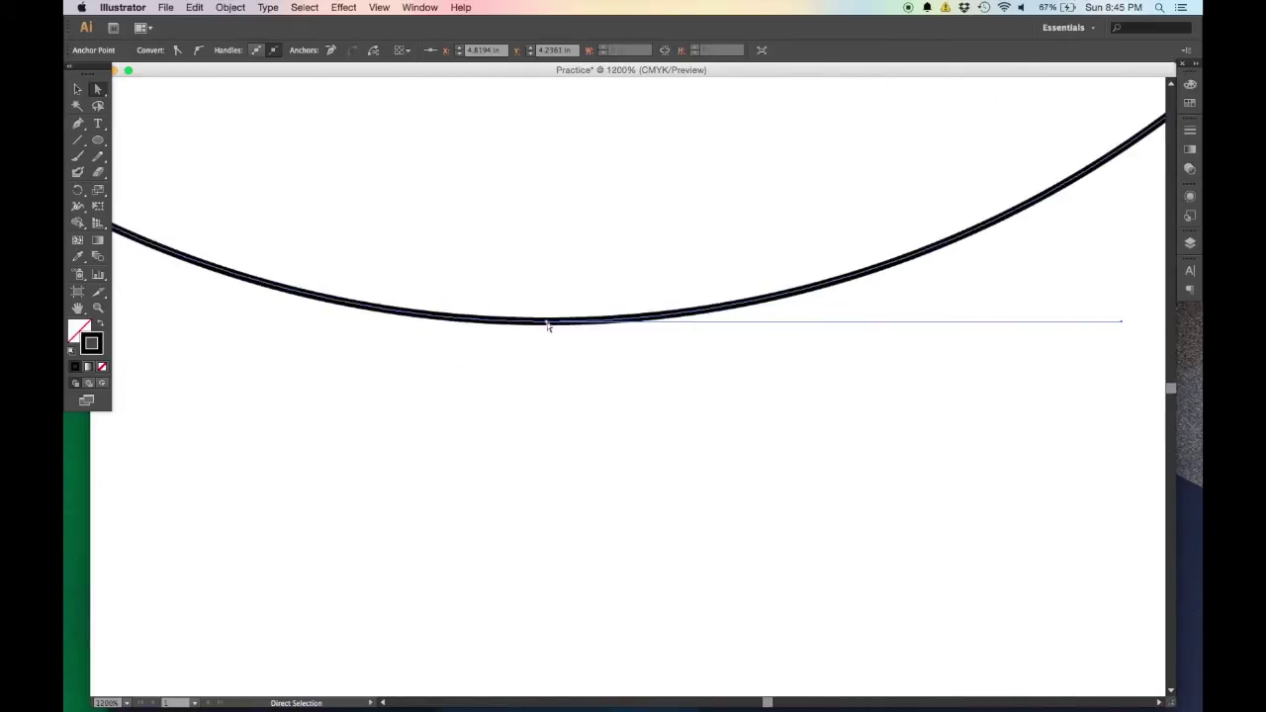
scroll(574, 292, "down", 3)
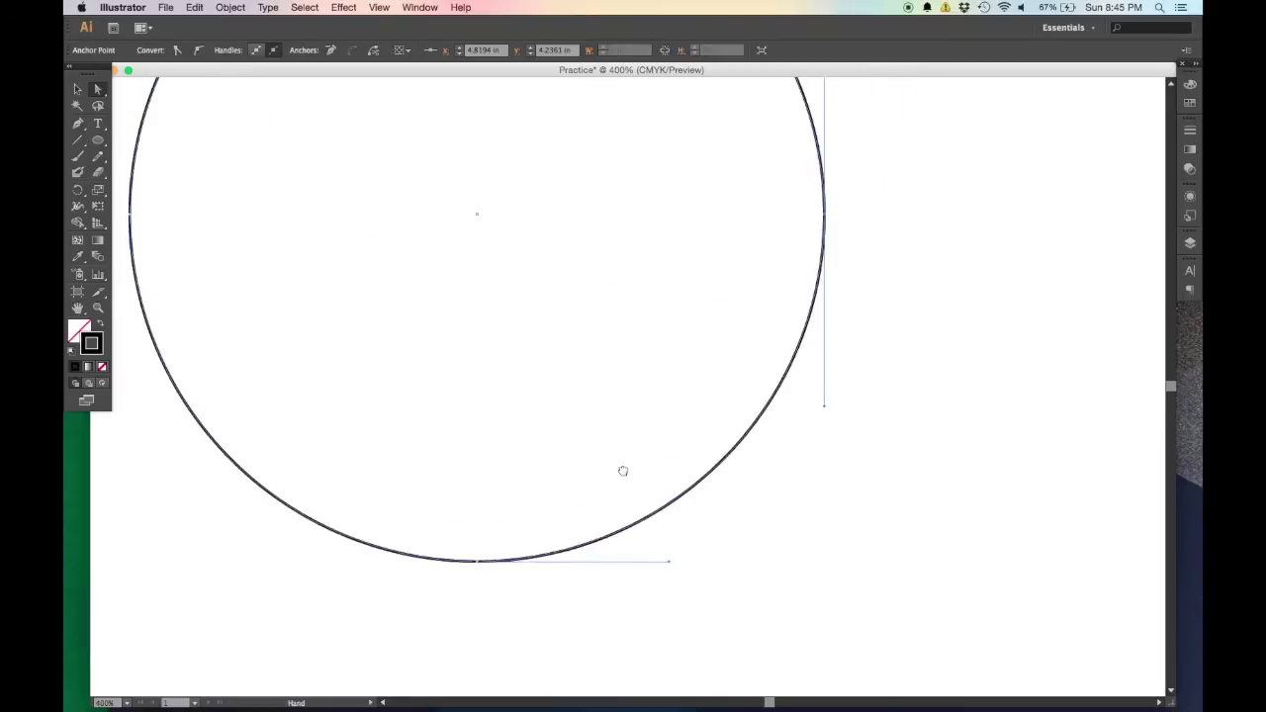
scroll(662, 382, "down", 1)
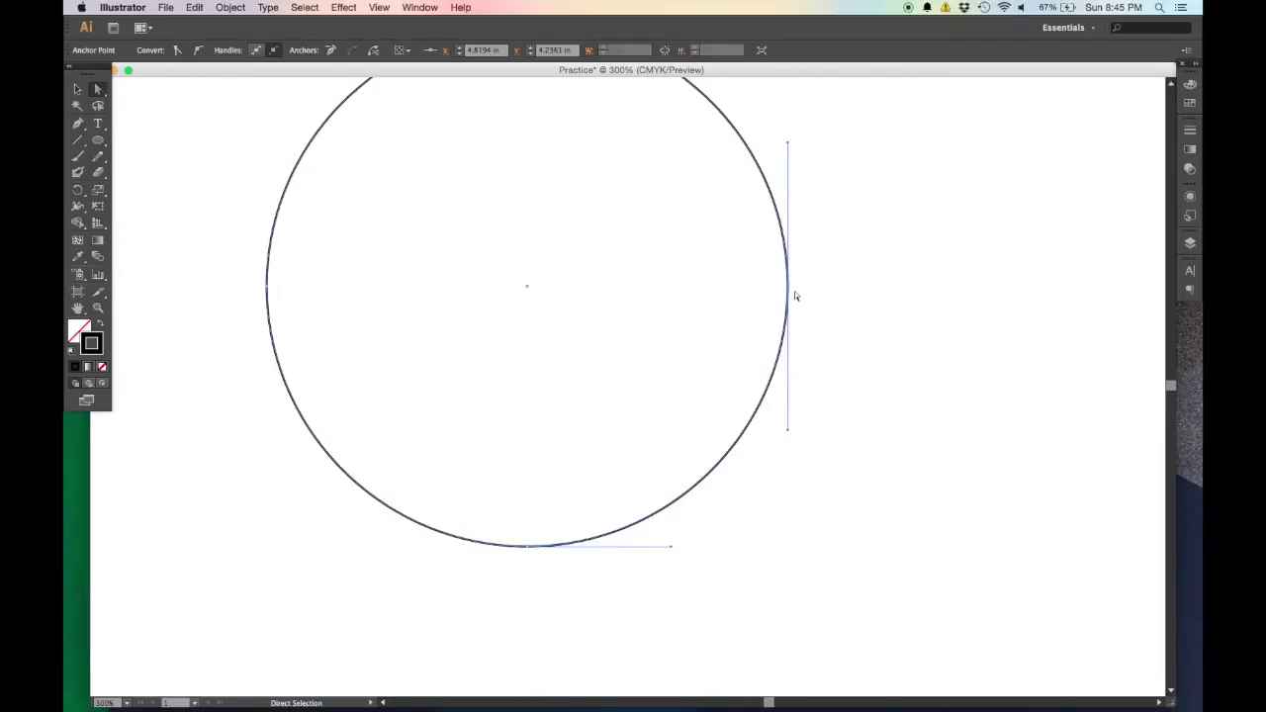
Move the circle's right anchor inward and back outward to about X 5.75 in, Y 4.11 in, and tilt its direction handles
scroll(811, 289, "down", 2)
left_click_drag(768, 333, 625, 322)
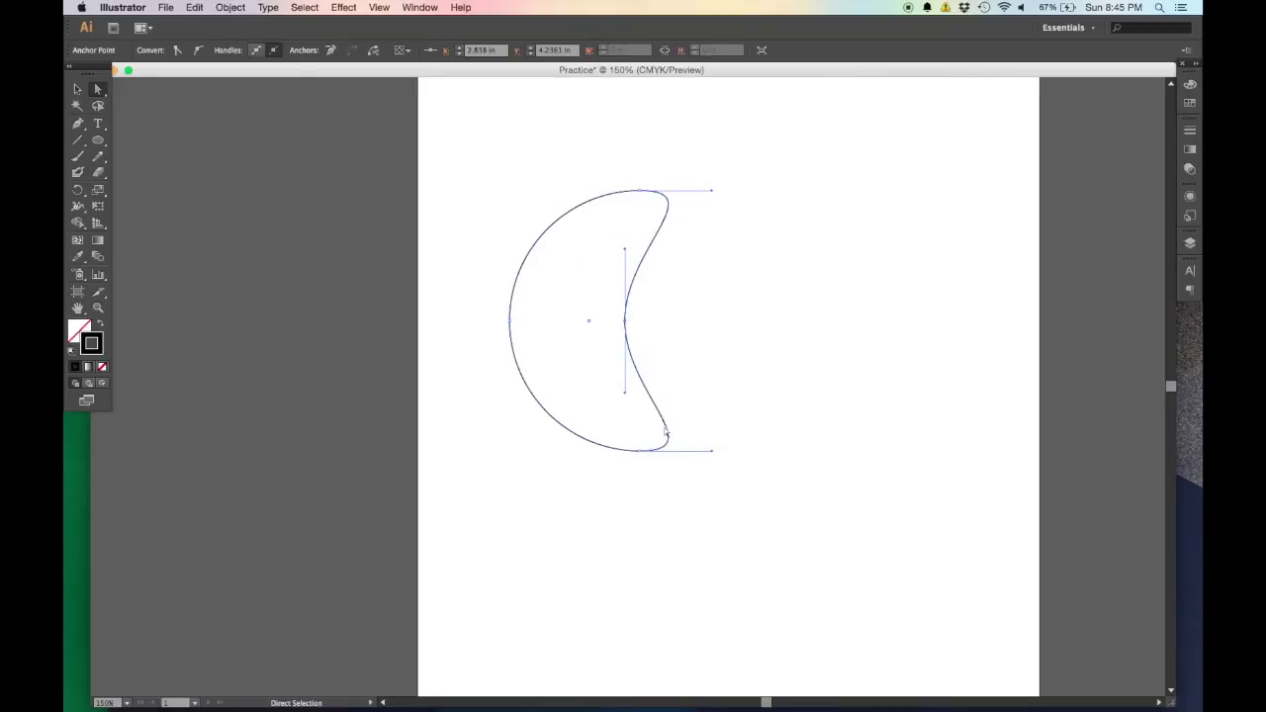
left_click_drag(629, 332, 839, 312)
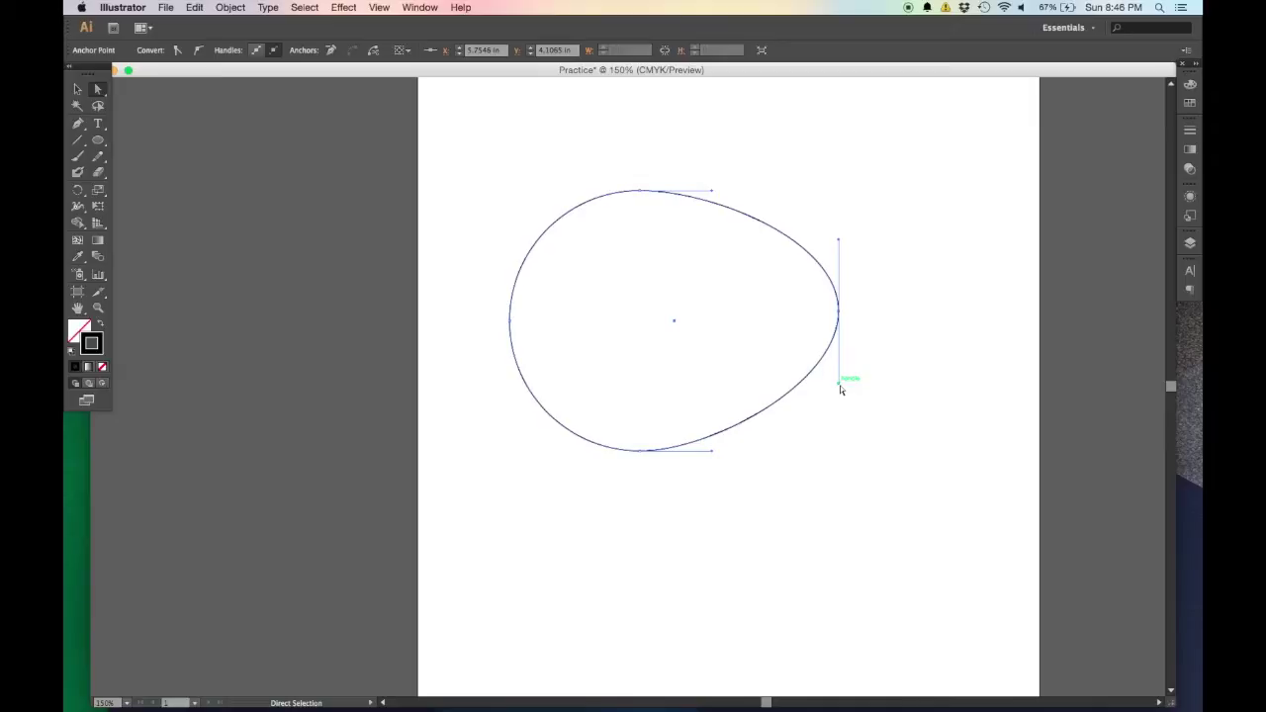
left_click_drag(840, 386, 927, 308)
left_click_drag(947, 397, 928, 334)
Move the curved shape's top anchor up and to the right to about X 4.48 in, Y 2.14 in, and tilt its direction handles
left_click(724, 327)
scroll(683, 311, "down", 2)
left_click(756, 210)
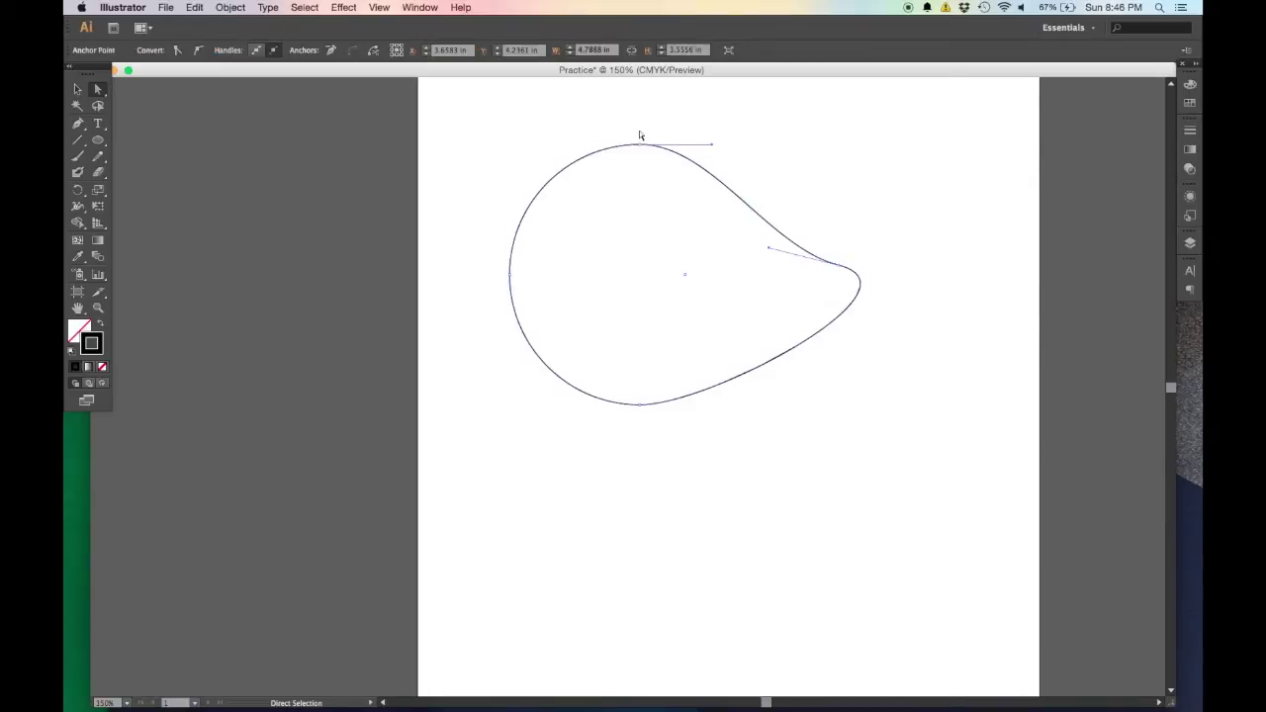
left_click_drag(641, 146, 696, 195)
Draw a hexagon about 3.0 × 2.6 in below the curved shape with the Polygon tool, shift it slightly up and right, and deselect it
left_click(98, 140)
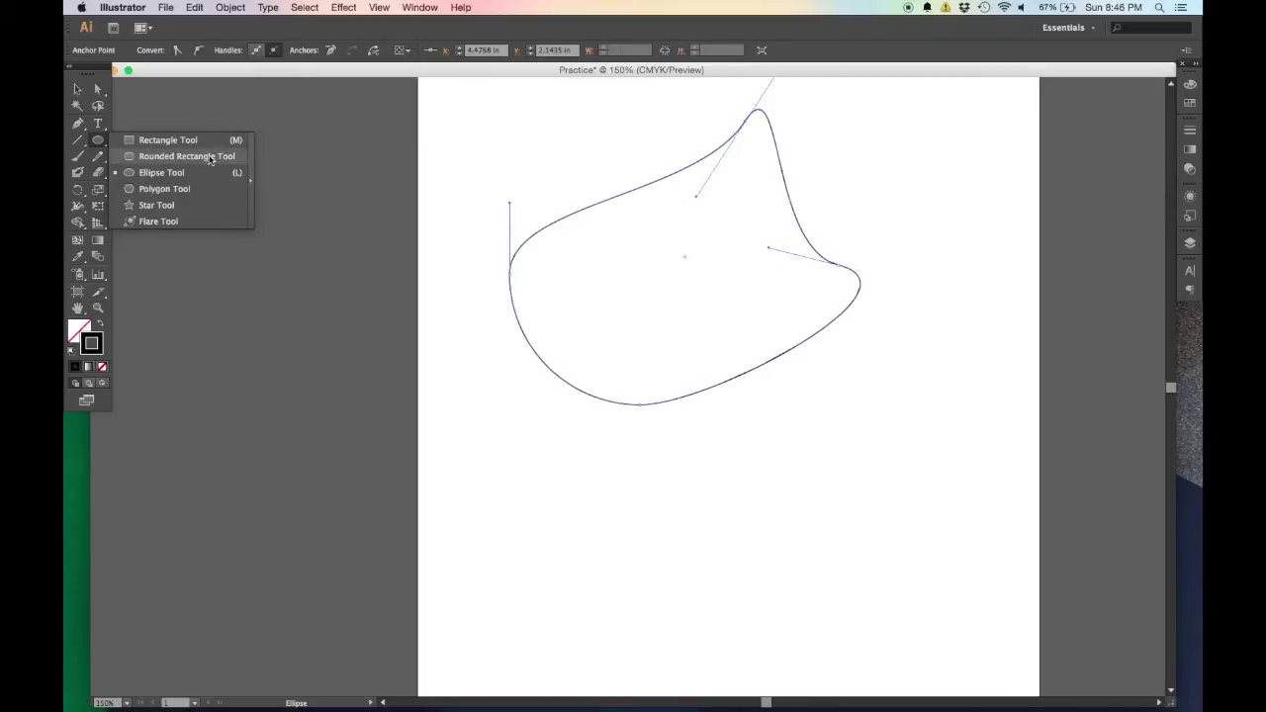
left_click(191, 187)
mouse_move(668, 578)
left_mouse_down()
mouse_move(762, 494)
mouse_move(778, 525)
mouse_move(760, 525)
left_mouse_up()
scroll(766, 525, "down", 2)
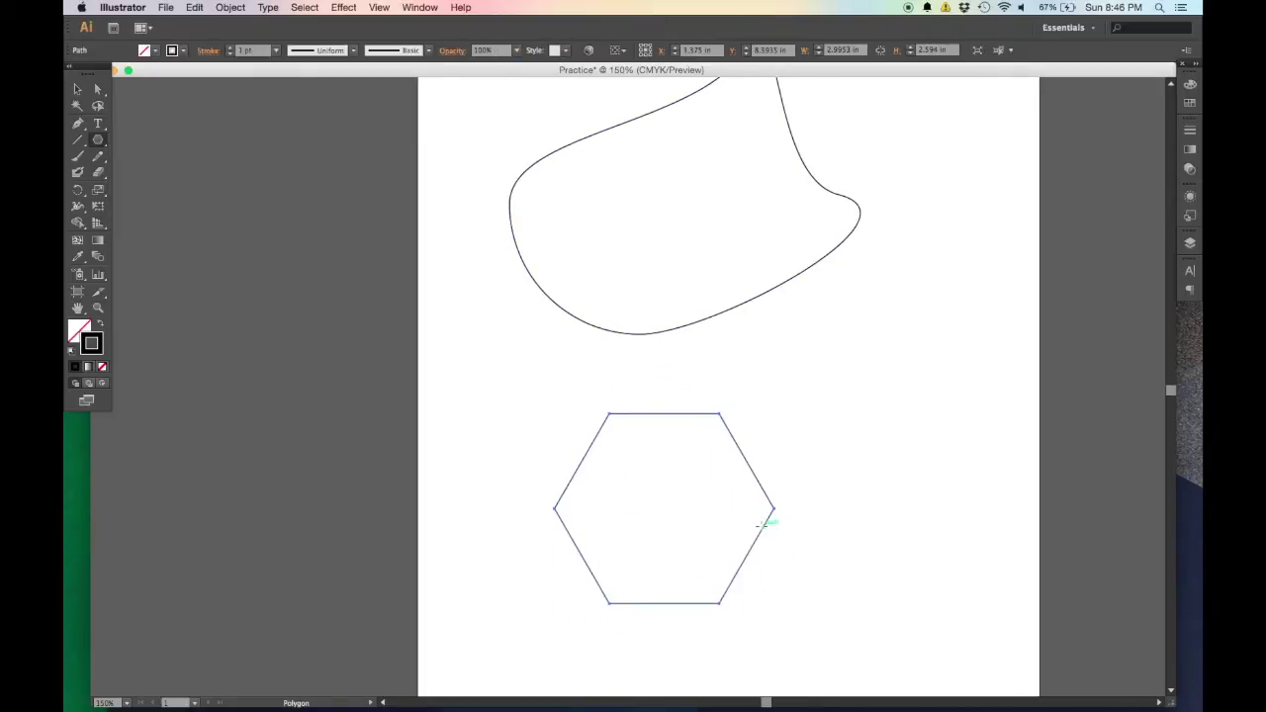
scroll(759, 524, "down", 1)
key("v")
left_click_drag(734, 425, 756, 393)
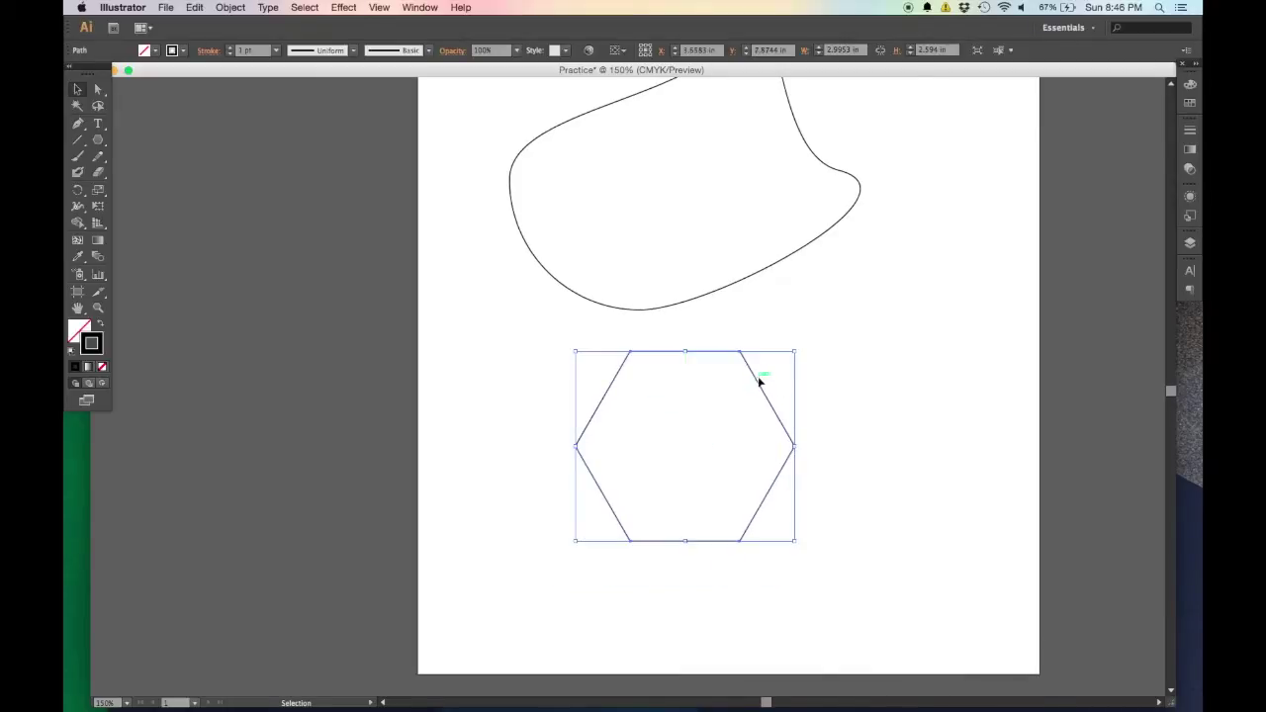
key("super+shift+a")
Reshape the hexagon with Direct Selection, moving its upper-left, lower-left and right corners inward and its left corner outward
left_click(98, 88)
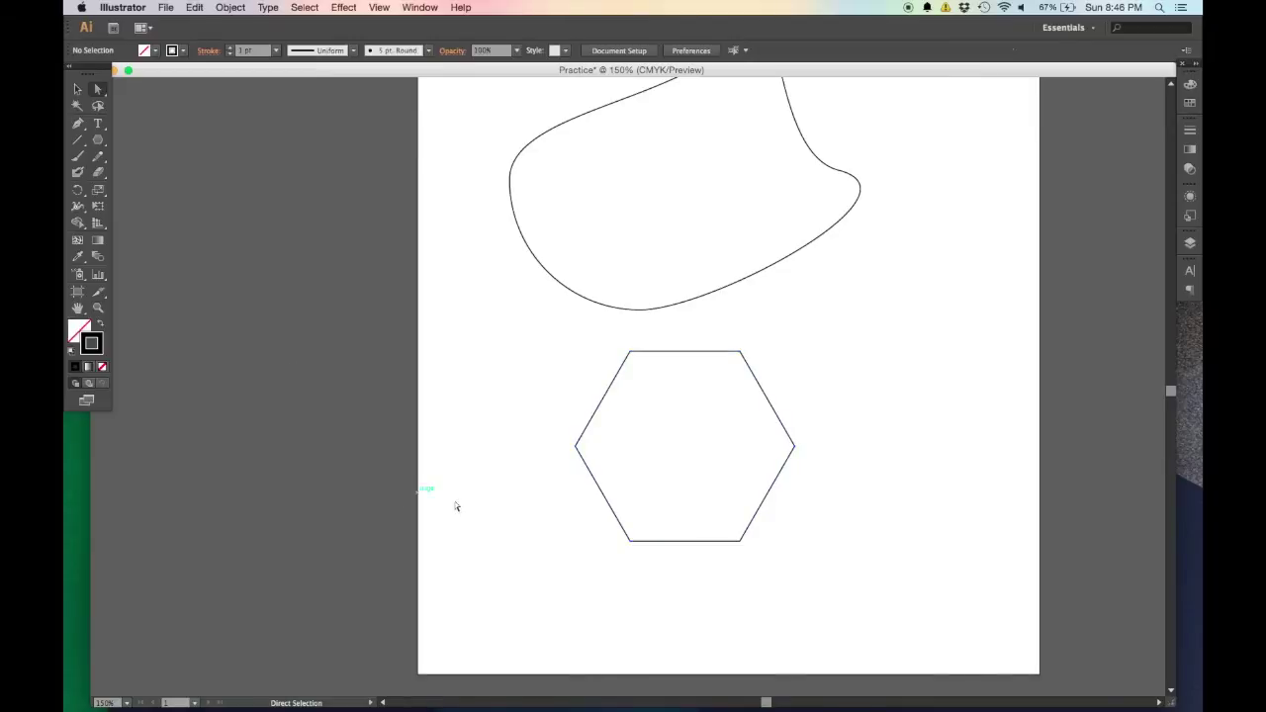
left_click(601, 399)
left_click_drag(633, 358, 652, 388)
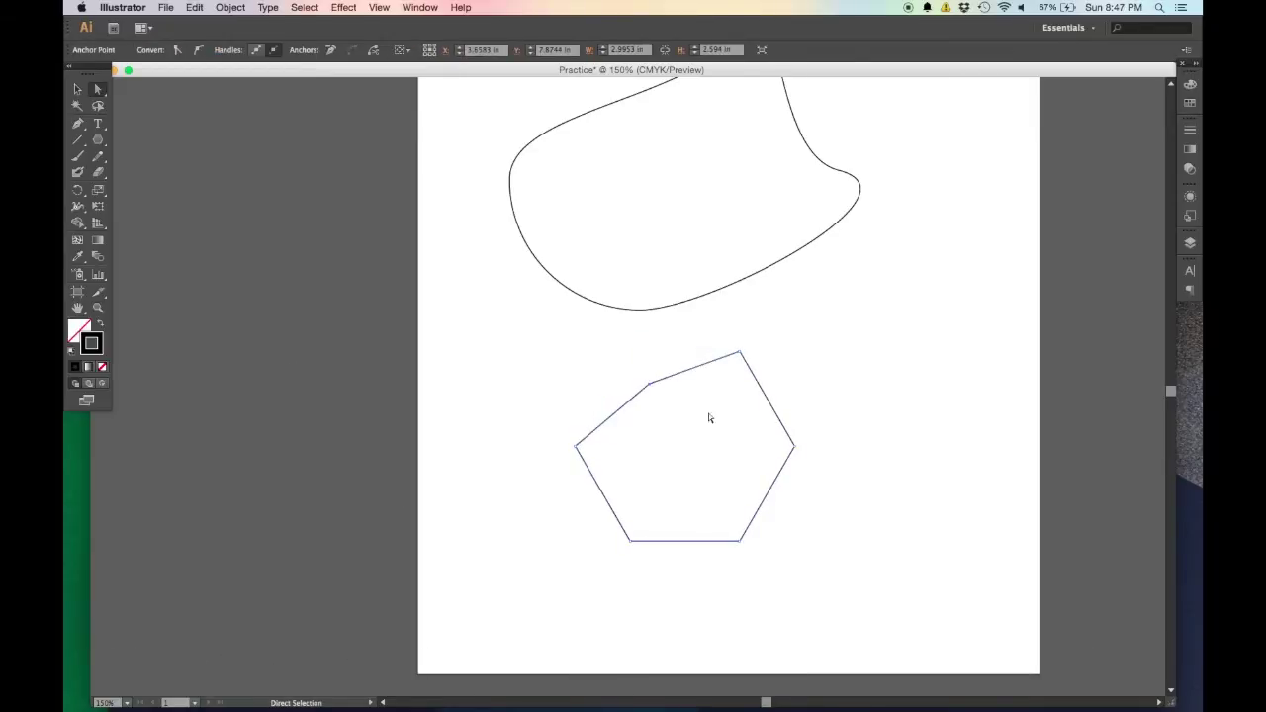
left_click_drag(794, 447, 718, 455)
left_click_drag(629, 546, 509, 470)
left_click(880, 479)
Select the whole reshaped polygon and stretch its bounding box slightly upward to about 2.6 in high
scroll(803, 419, "up", 3)
key("v")
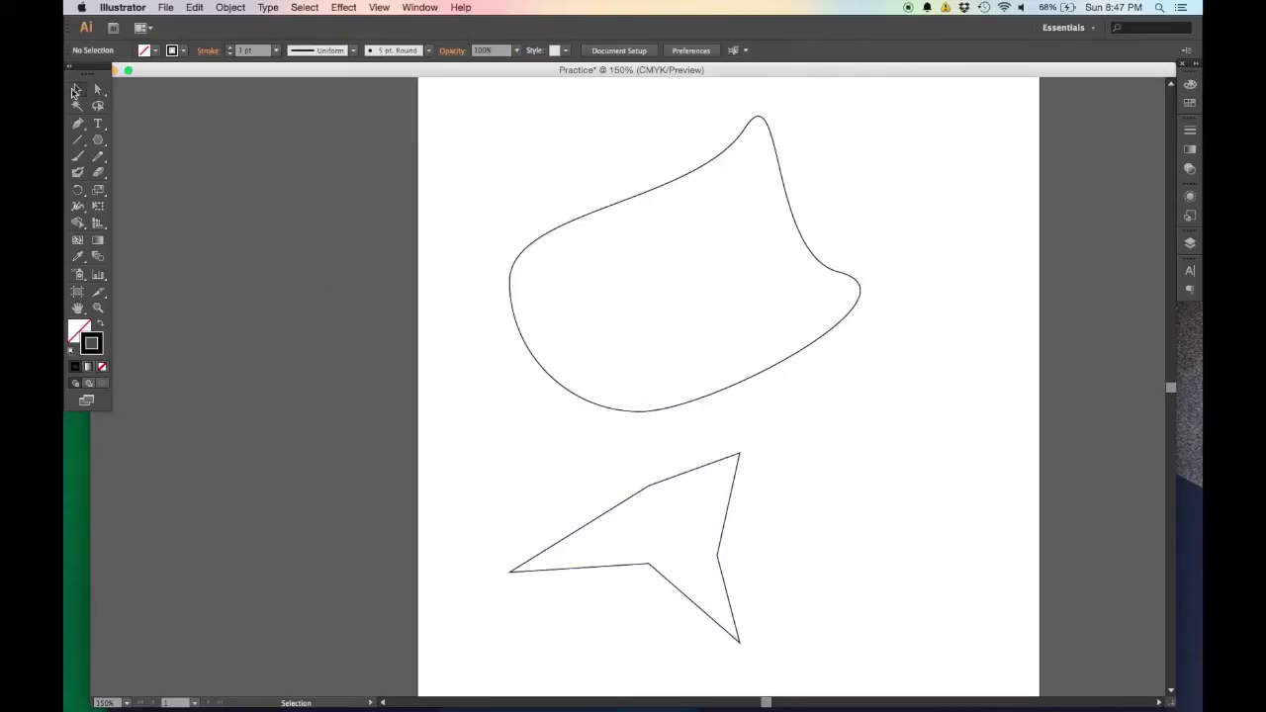
left_click(732, 497)
scroll(736, 500, "down", 1)
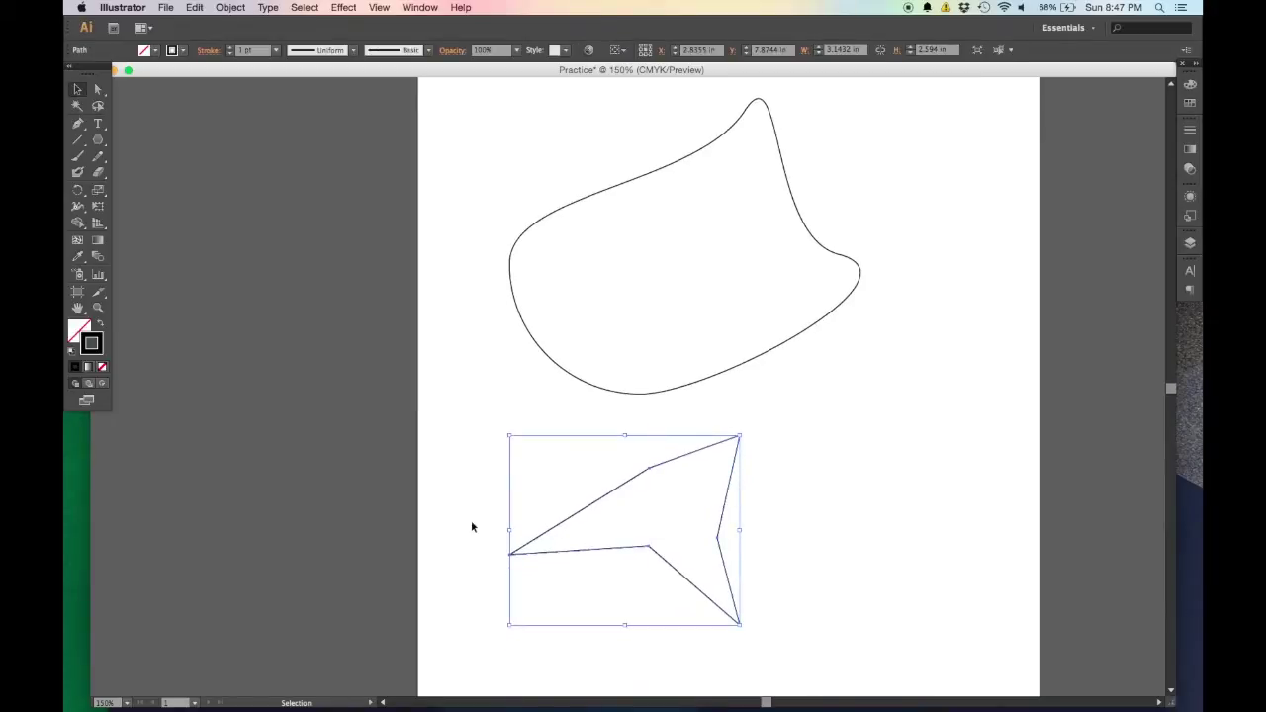
mouse_move(624, 436)
left_mouse_down()
mouse_move(627, 388)
mouse_move(626, 435)
mouse_move(629, 392)
mouse_move(644, 434)
left_mouse_up()
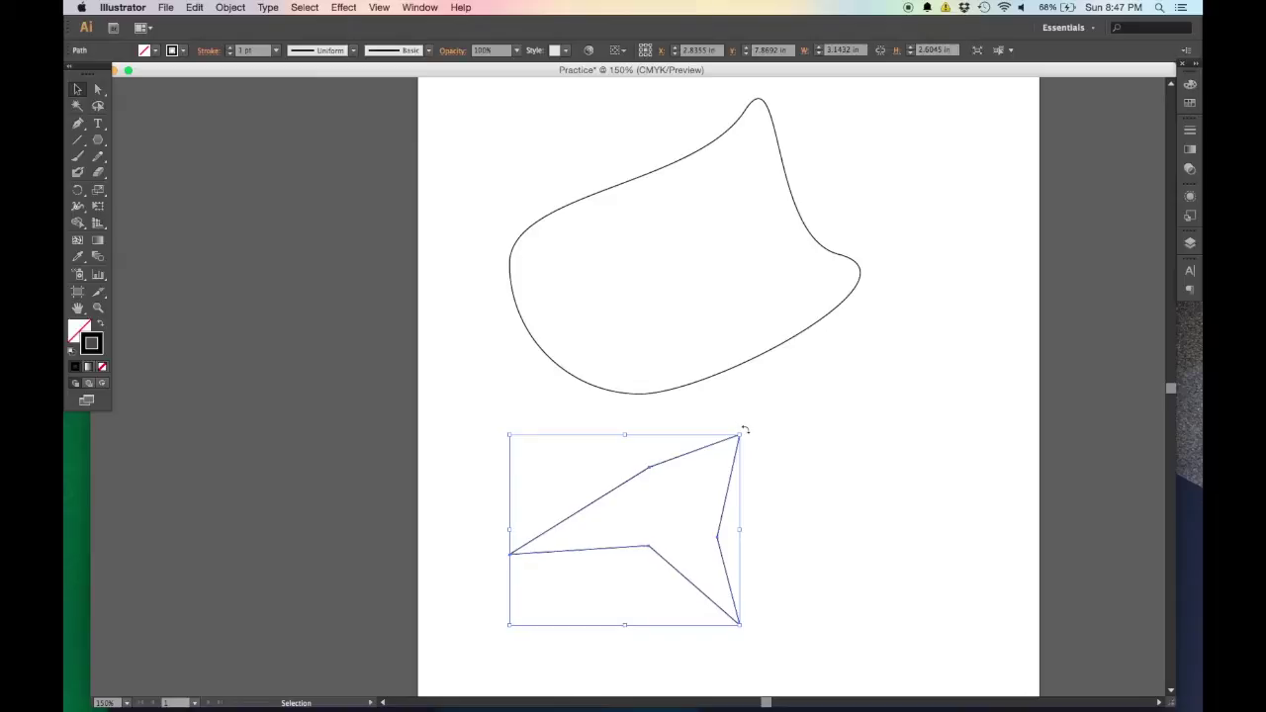
Rotate the polygon by its bounding box to a slight clockwise tilt, and enlarge it to about 4.67 × 3.51 in
left_click_drag(745, 428, 494, 371)
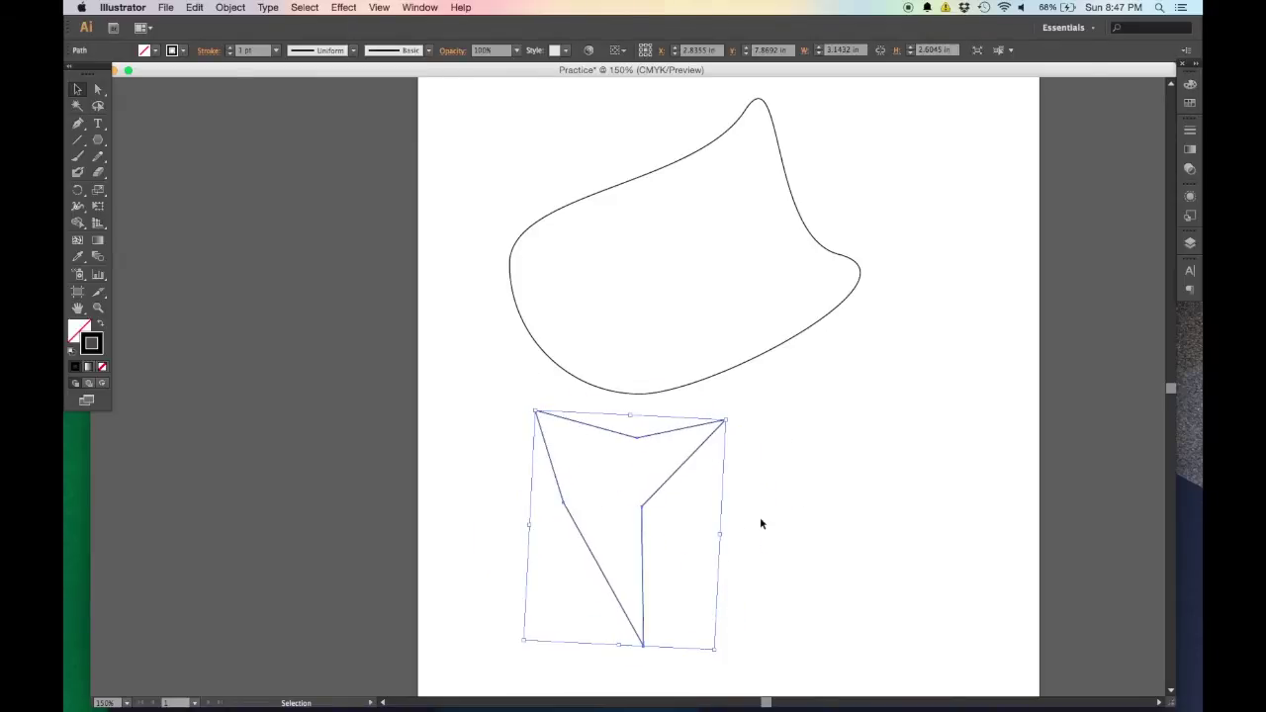
left_click(739, 423)
left_click(728, 418)
left_click_drag(731, 417, 707, 599)
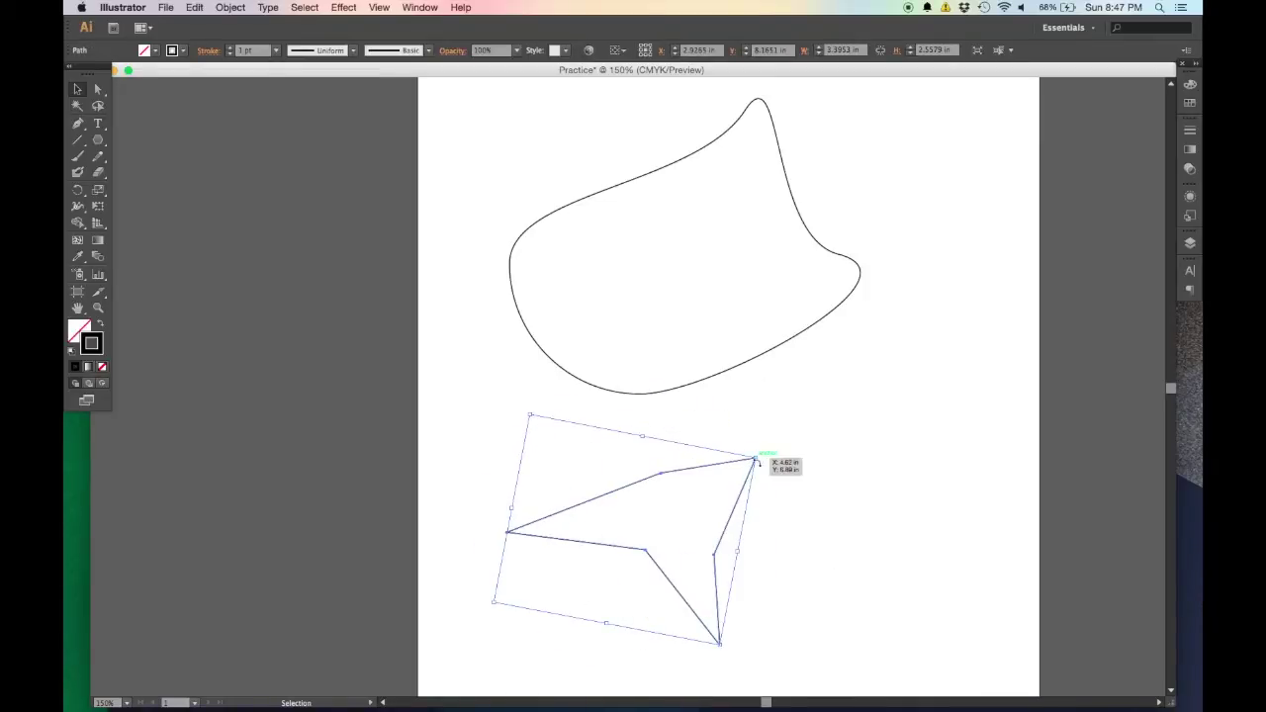
left_click_drag(755, 459, 862, 383)
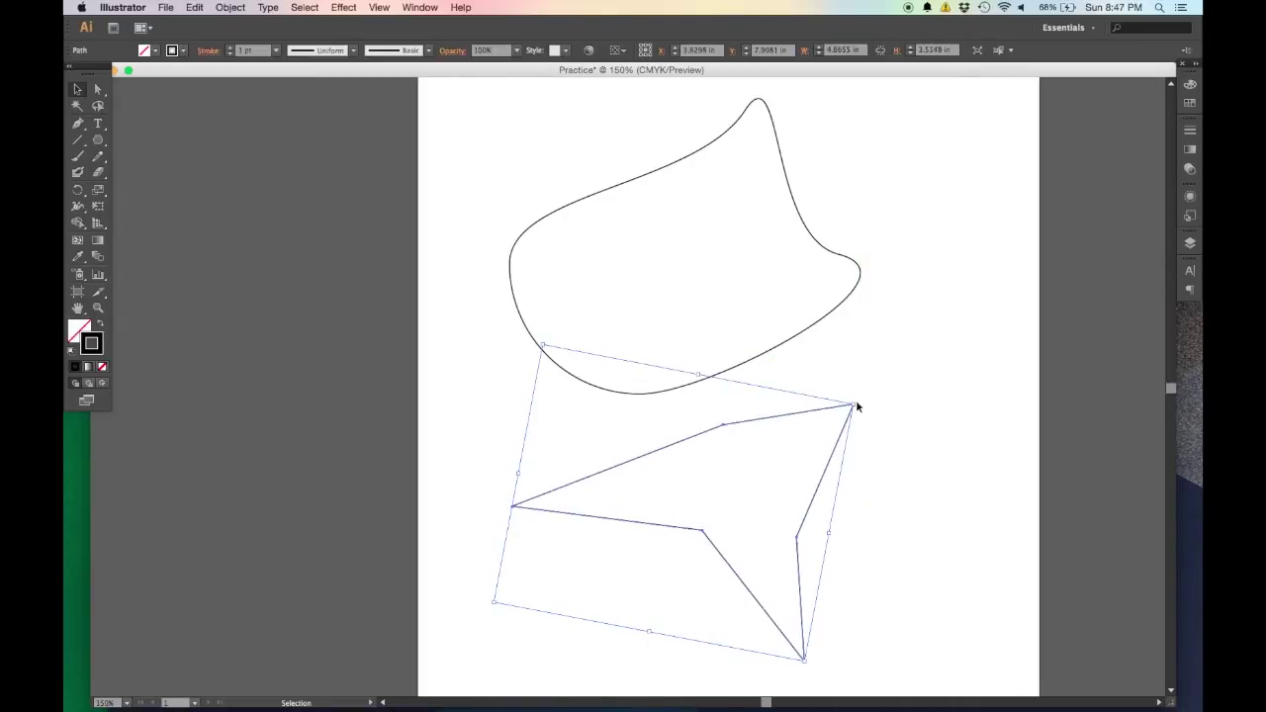
Enlarge the polygon to about 5.41 × 4.08 in with the Scale tool, and turn it slightly clockwise with the Rotate tool
left_click(97, 194)
scroll(712, 506, "down", 2)
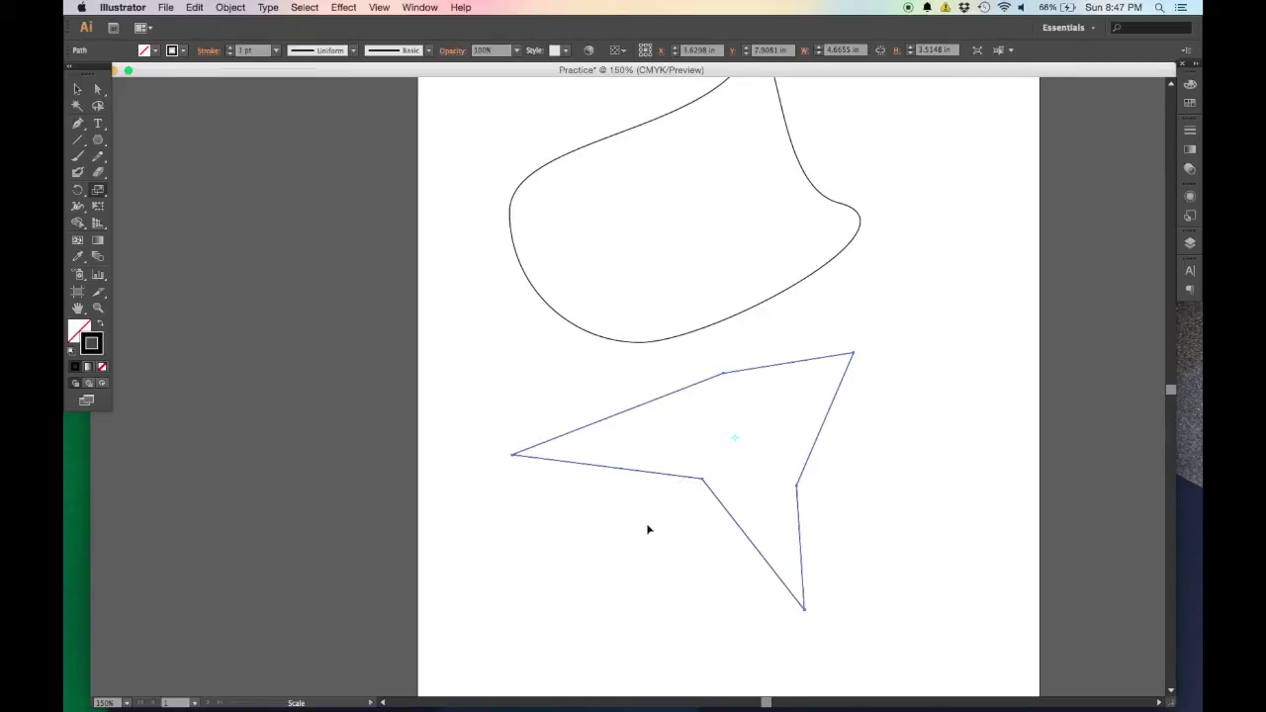
mouse_move(650, 529)
left_mouse_down()
mouse_move(609, 565)
mouse_move(637, 534)
left_mouse_up()
left_click(78, 189)
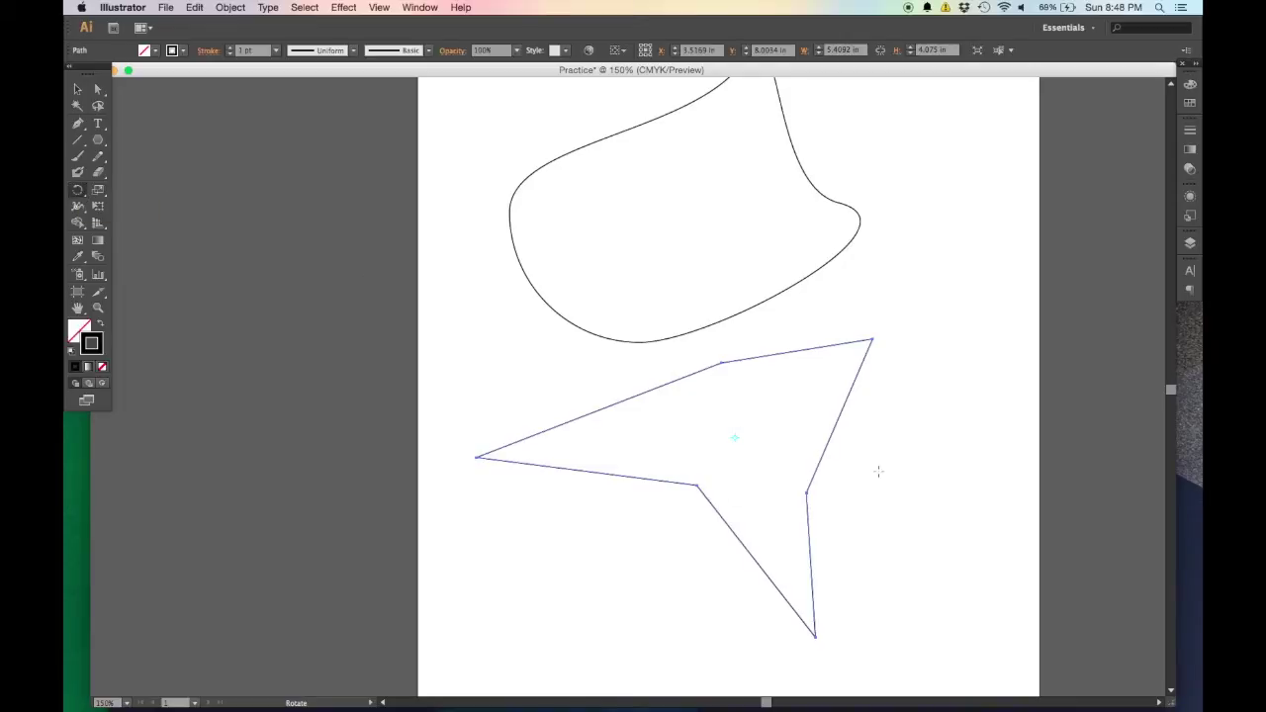
left_click_drag(939, 334, 921, 399)
key("v")
left_click(922, 400)
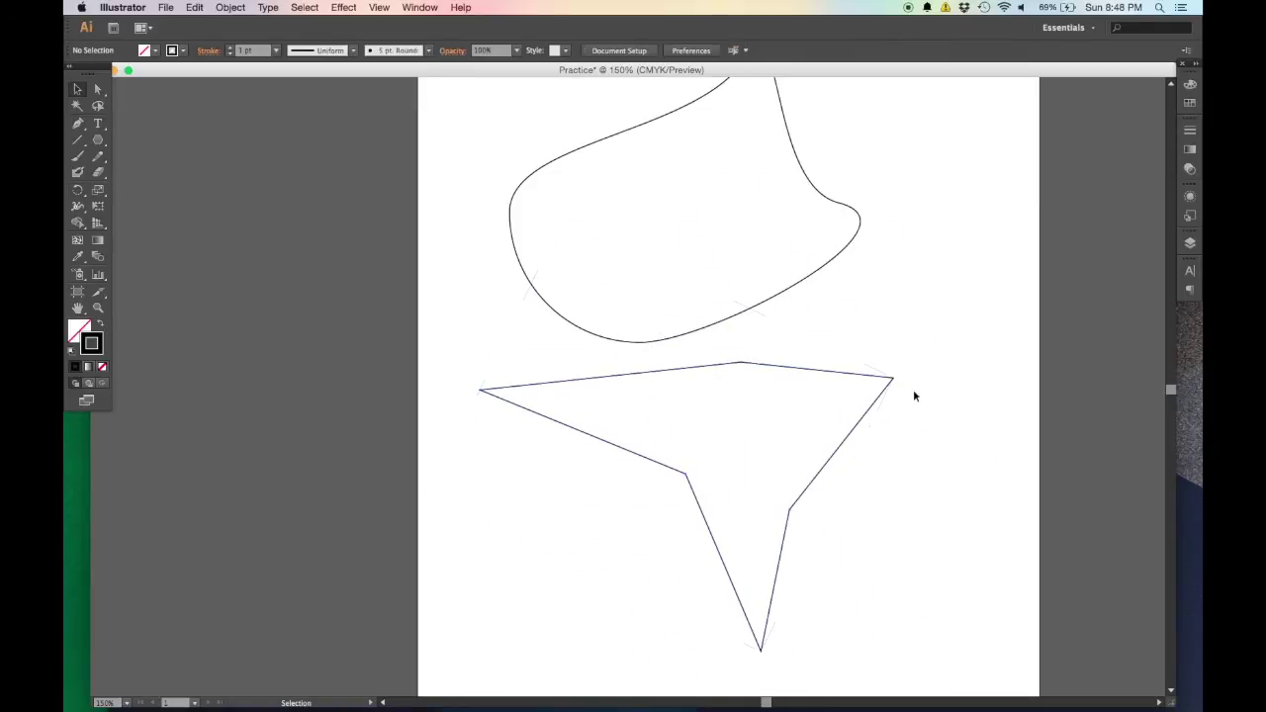
Select both shapes on the artboard with one marquee and delete them
key("super+minus")
left_click_drag(946, 522, 610, 162)
key("Delete")
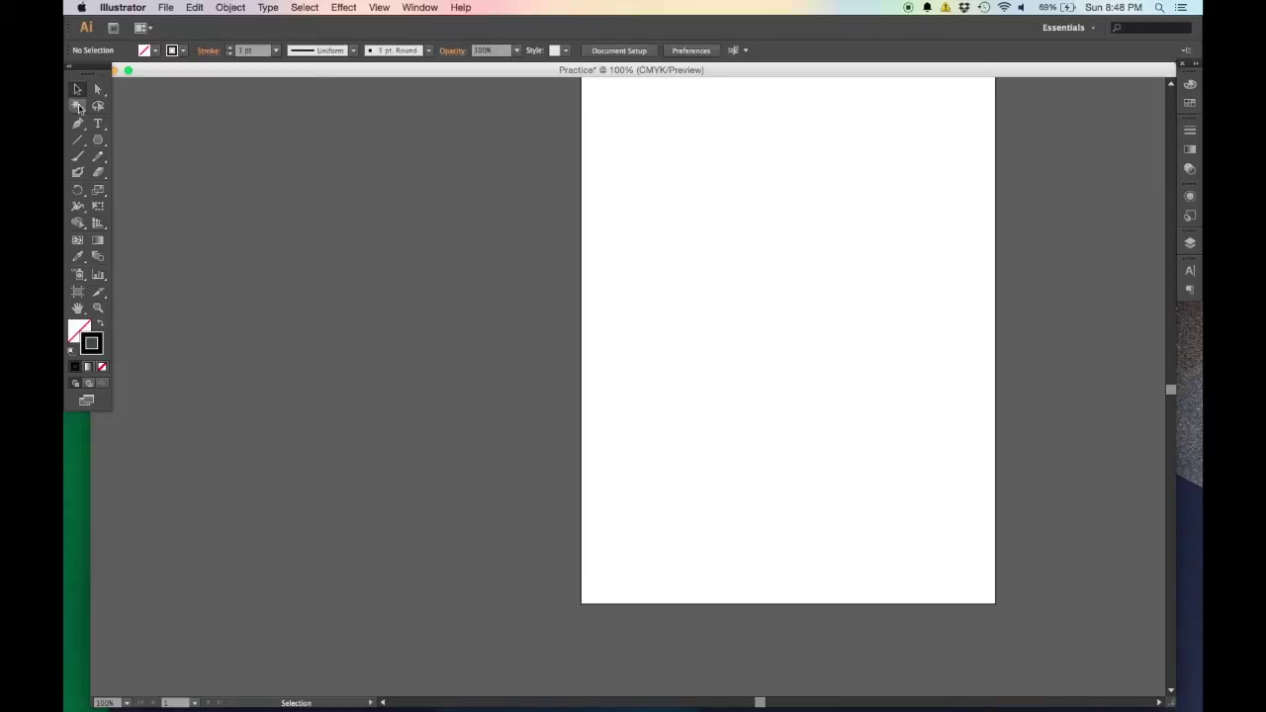
Draw a wavy freehand outline about 6.7 × 5.3 in with the Pencil tool, ending it near its starting point
left_click(99, 160)
mouse_move(633, 262)
left_mouse_down()
mouse_move(667, 197)
mouse_move(696, 221)
mouse_move(686, 313)
mouse_move(739, 278)
left_mouse_up()
left_click_drag(828, 222, 876, 296)
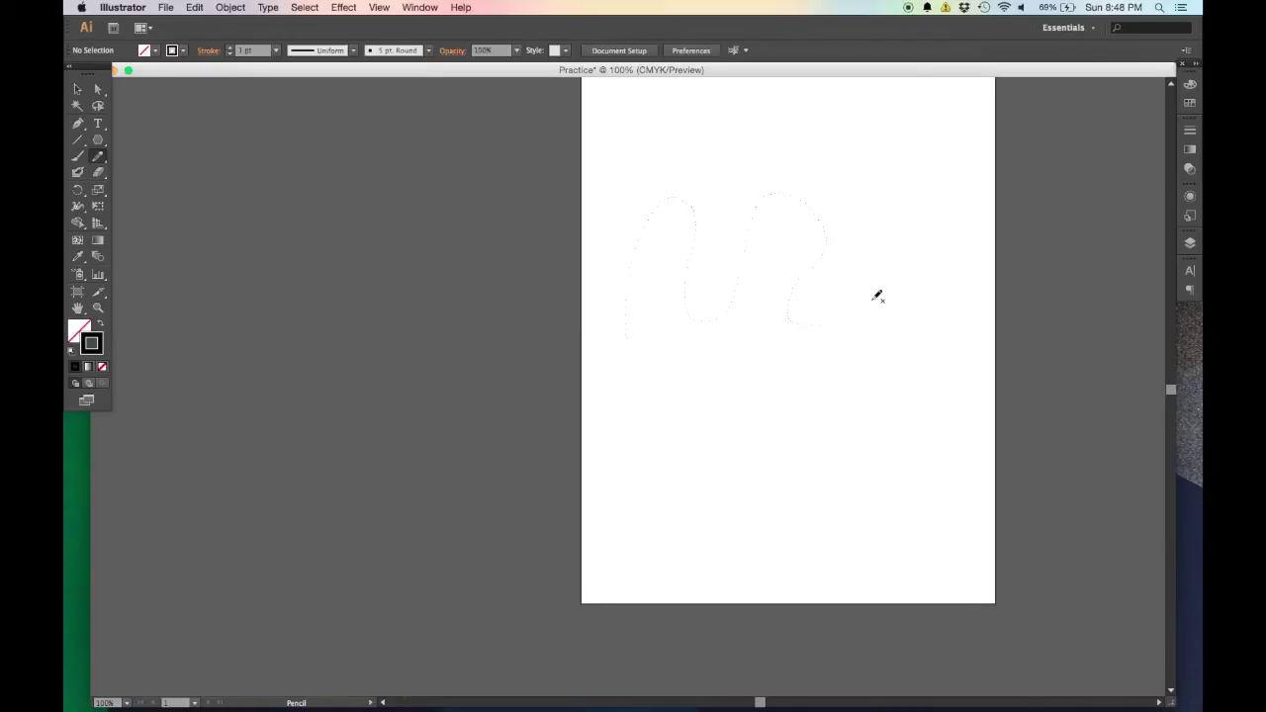
left_click_drag(657, 378, 625, 334)
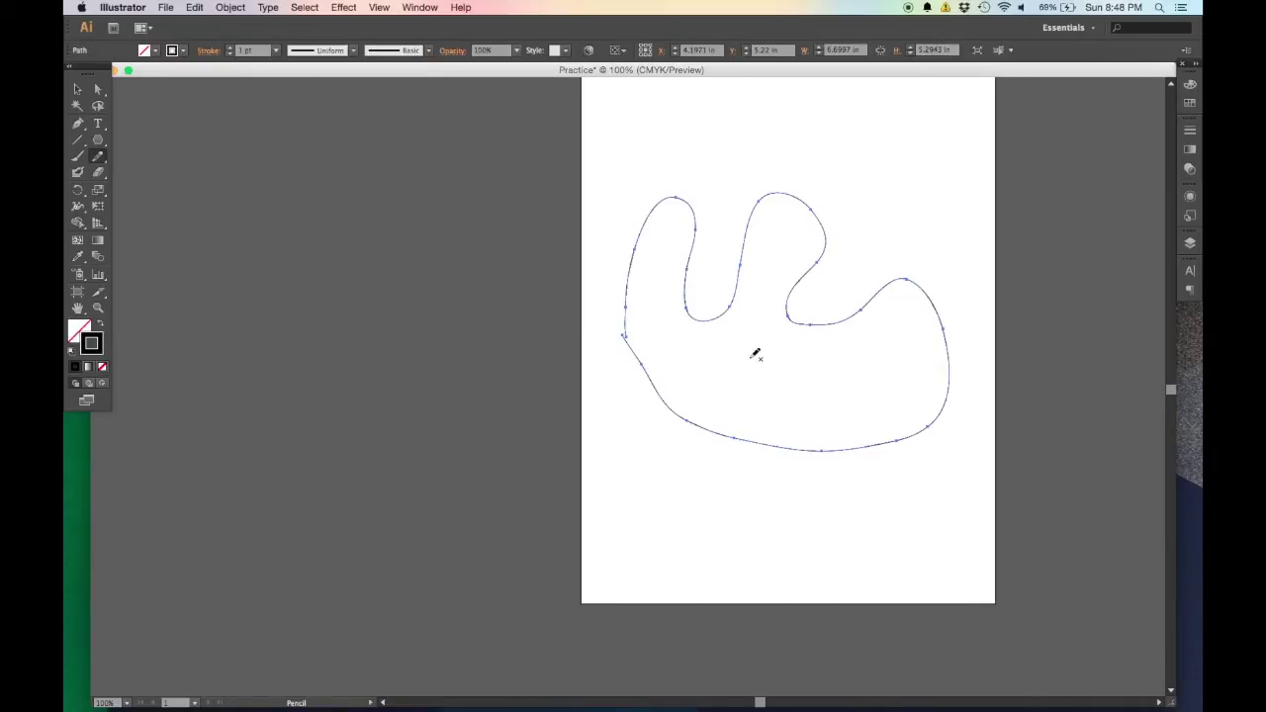
key("super+equal")
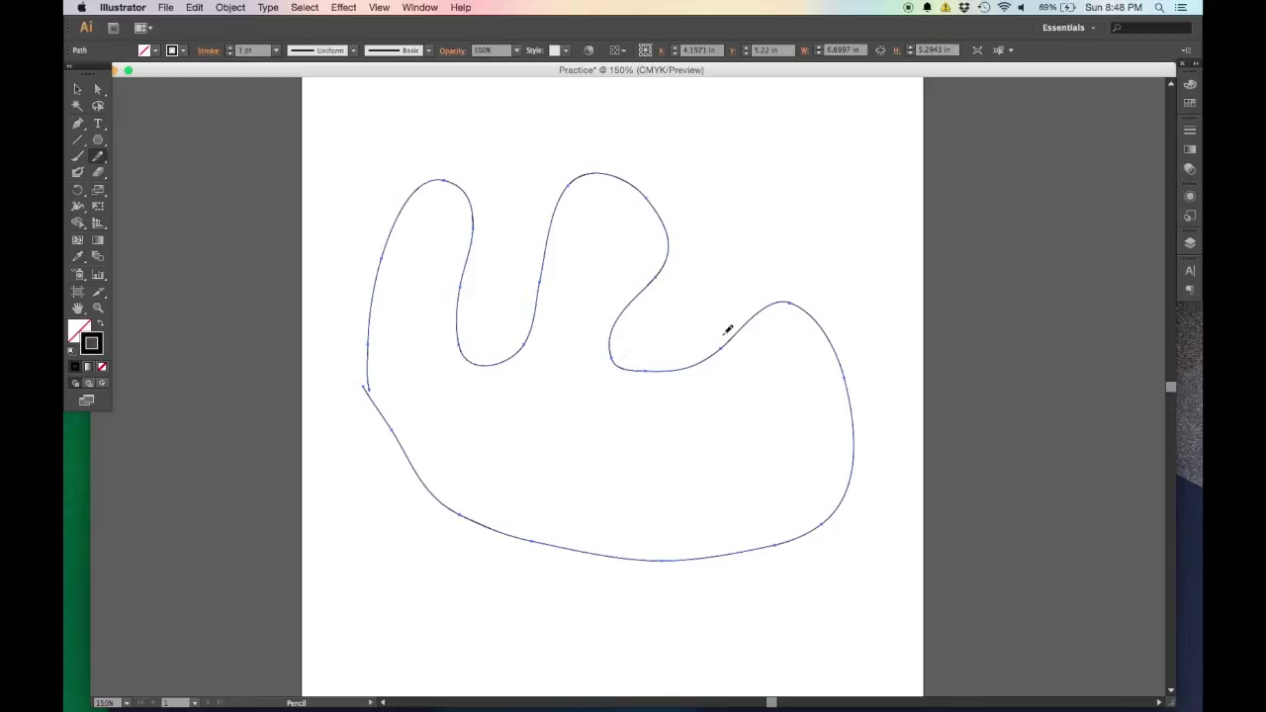
key("super+minus")
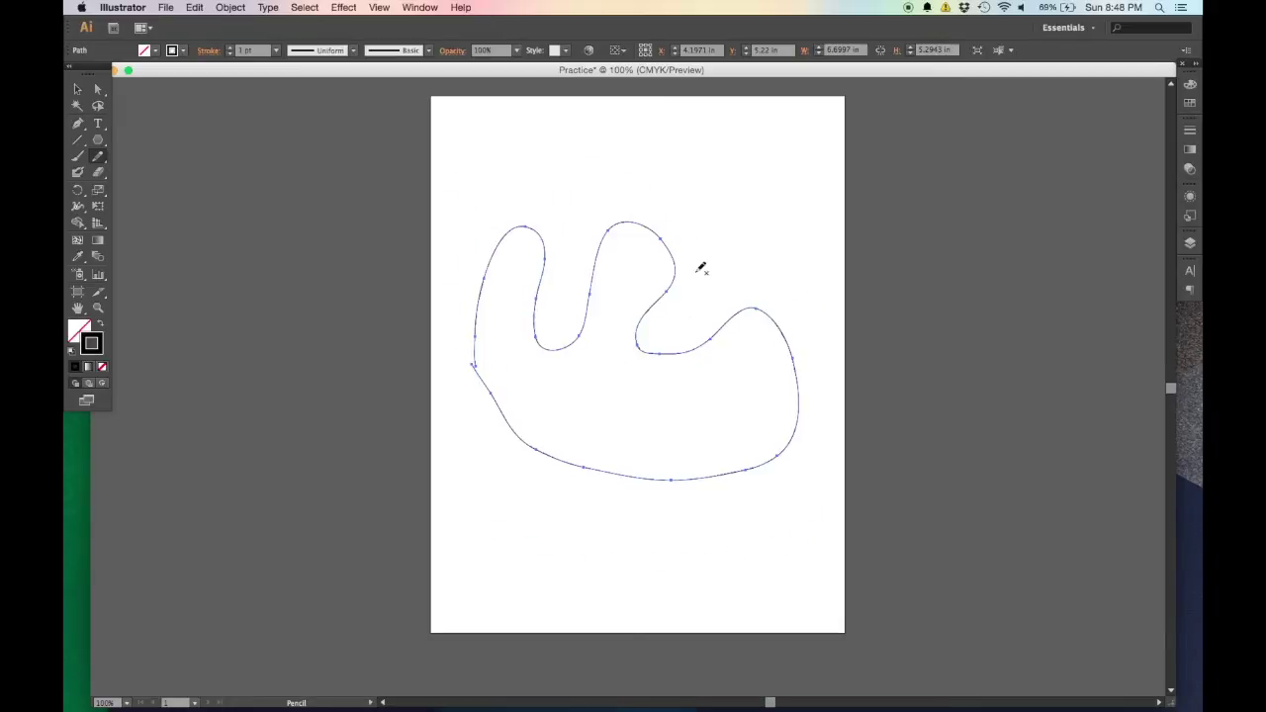
Draw a second closed freehand outline with the Pencil tool, about 6.46 × 2.26 in, above the wavy shape
mouse_move(559, 215)
left_mouse_down()
mouse_move(722, 254)
mouse_move(713, 319)
left_mouse_up()
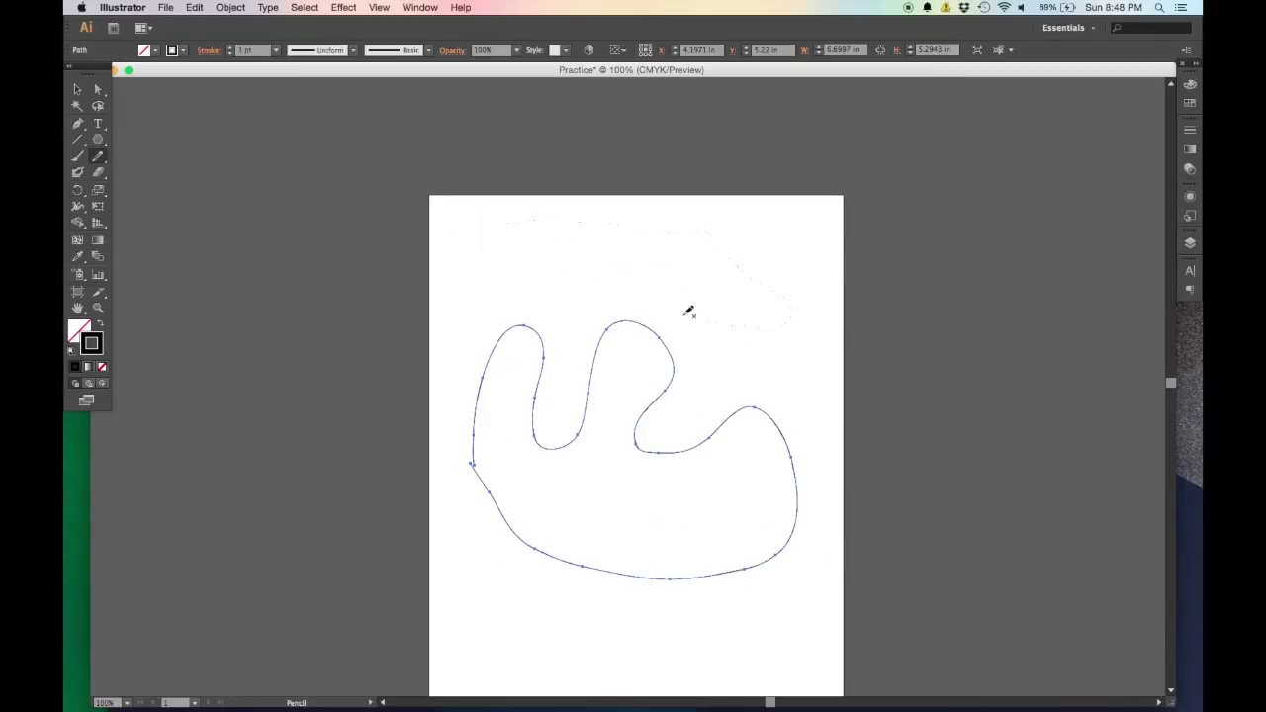
left_click_drag(571, 276, 499, 302)
left_click_drag(484, 238, 520, 219)
Draw a third closed freehand outline with the Pencil tool, about 6.98 × 1.92 in, near the page's lower edge
scroll(672, 263, "down", 5)
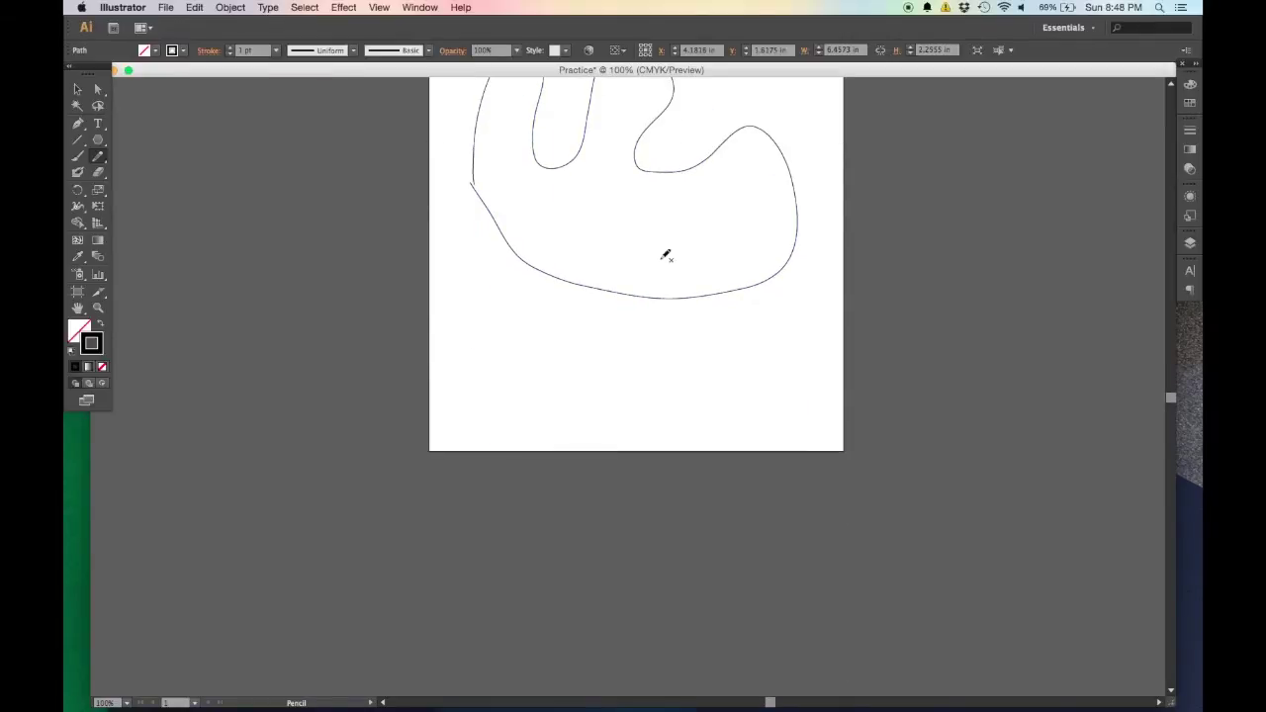
mouse_move(555, 410)
left_mouse_down()
mouse_move(469, 334)
mouse_move(550, 342)
mouse_move(618, 368)
left_mouse_up()
left_click_drag(793, 365, 794, 364)
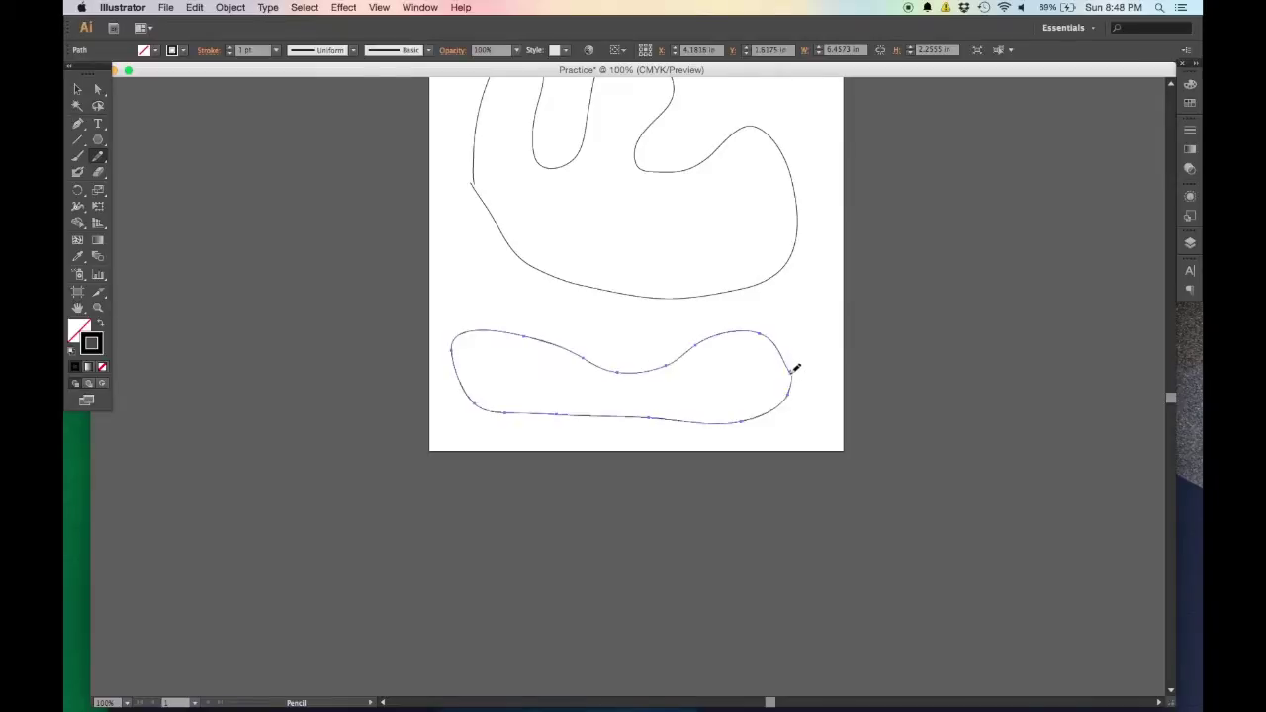
scroll(790, 396, "up", 2)
Select all the freehand shapes in the document and delete them
key("v")
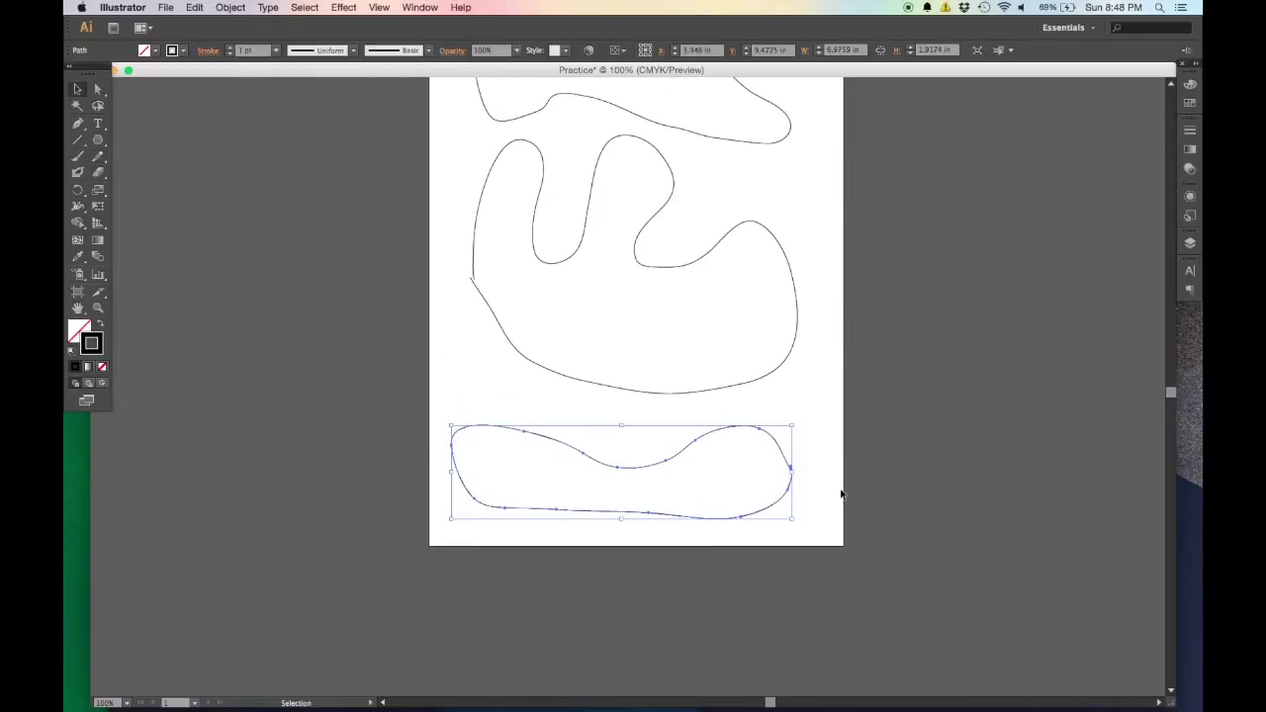
key("super+a")
key("BackSpace")
scroll(684, 243, "up", 2)
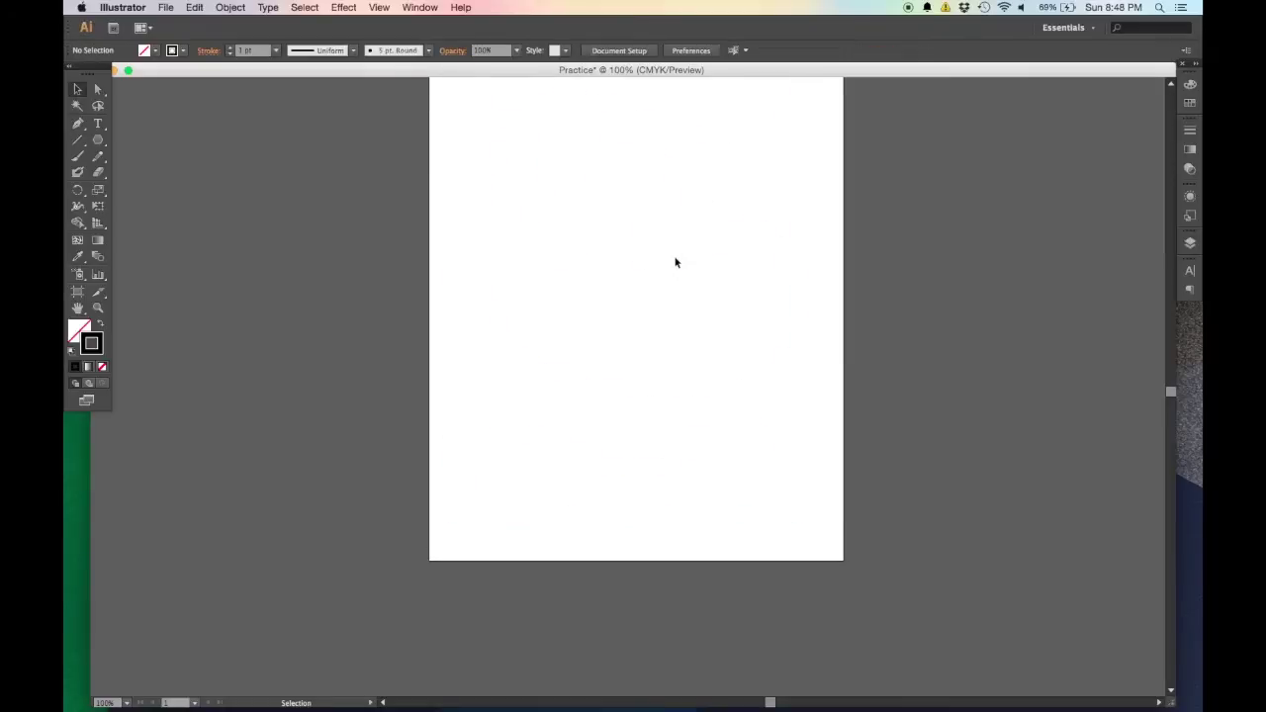
Draw an irregular closed outline of 18 straight segments with the Pen tool, extending past both sides of the page
left_click(79, 124)
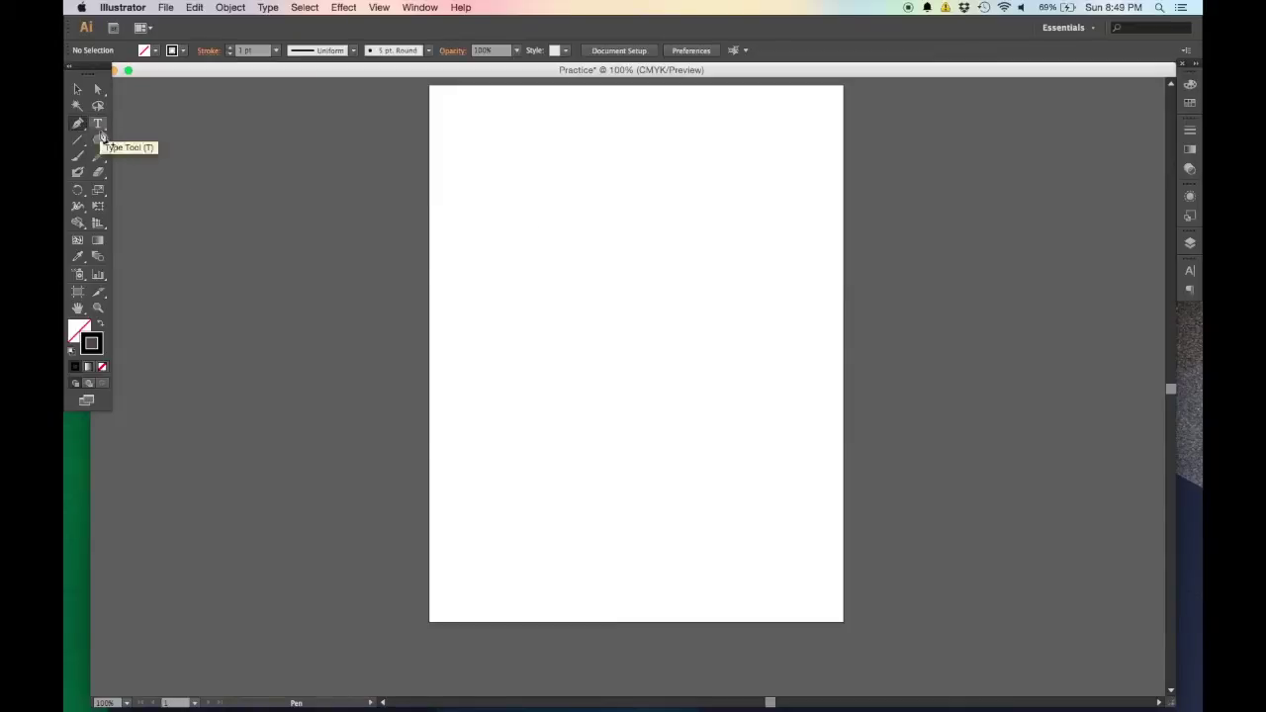
scroll(523, 235, "up", 1)
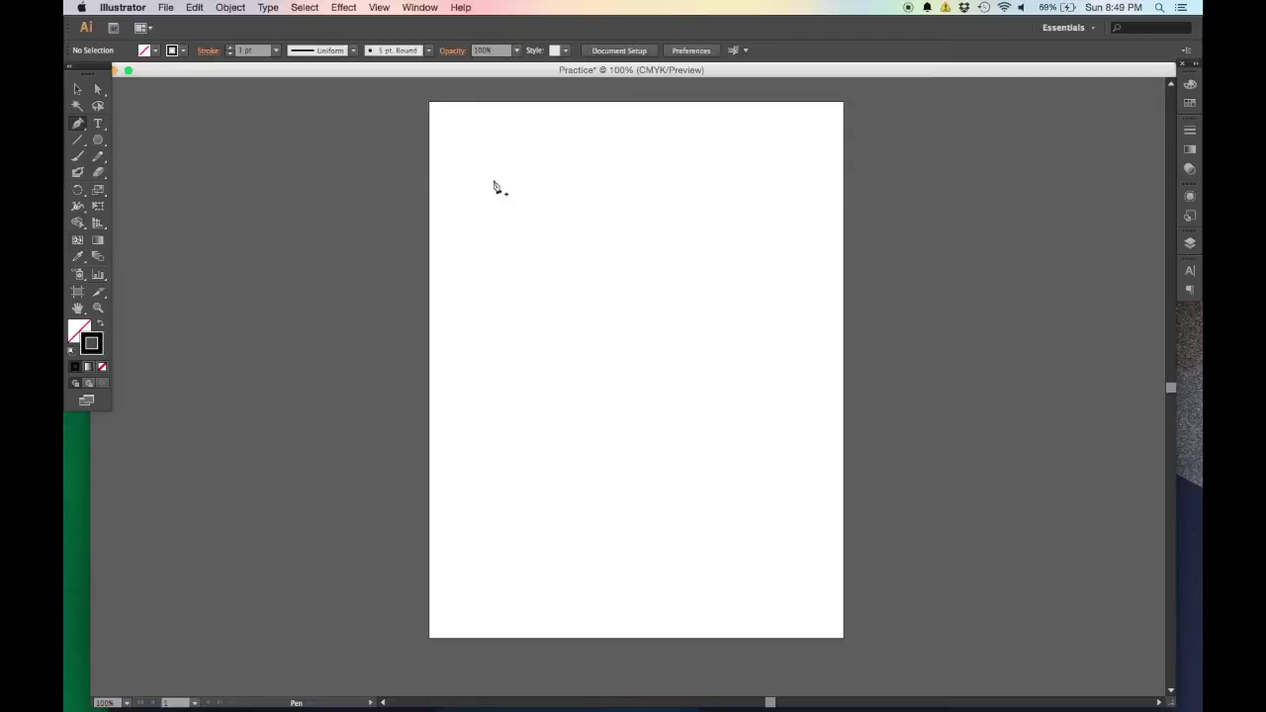
left_click(481, 150)
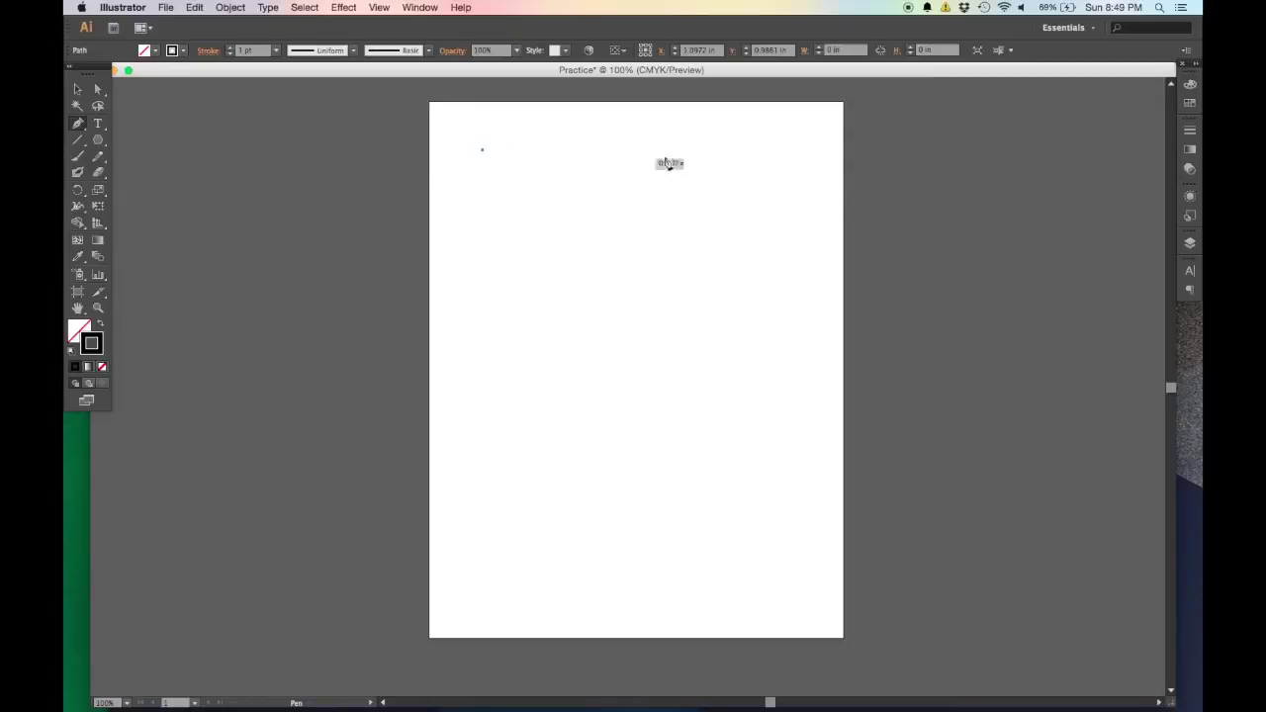
left_click(704, 170)
left_click(748, 269)
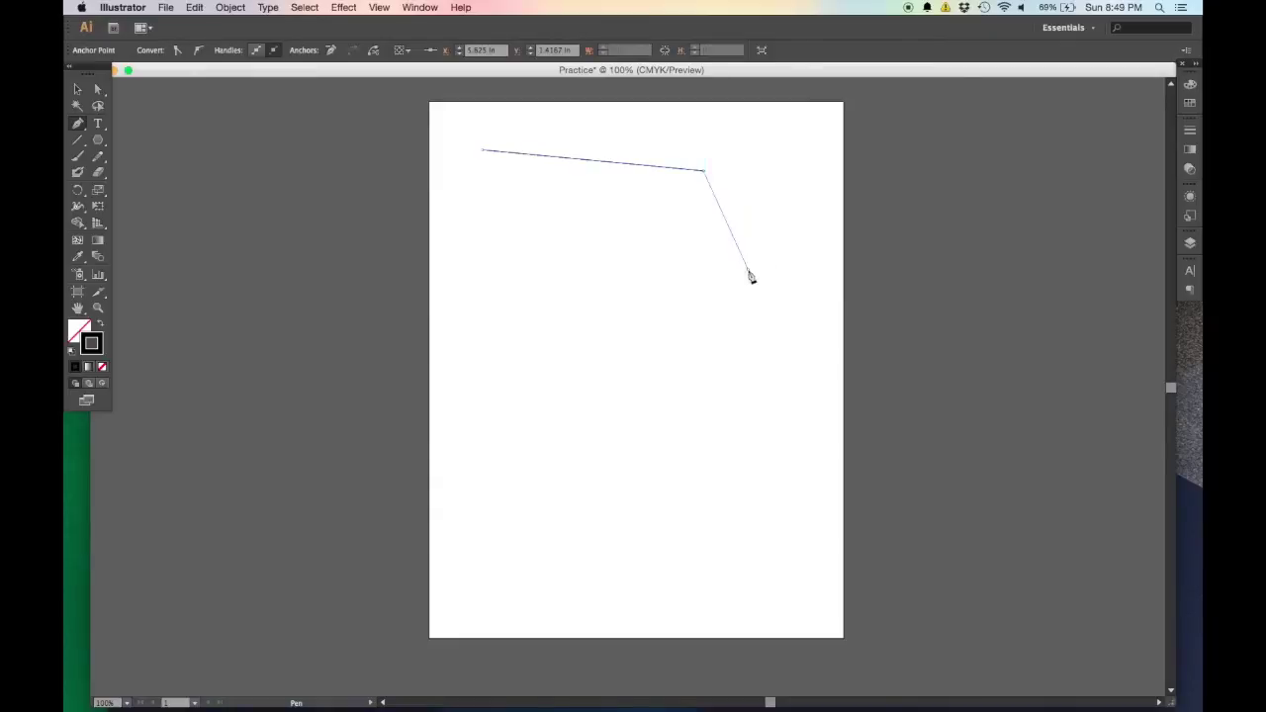
left_click(596, 241)
left_click(471, 307)
left_click(670, 407)
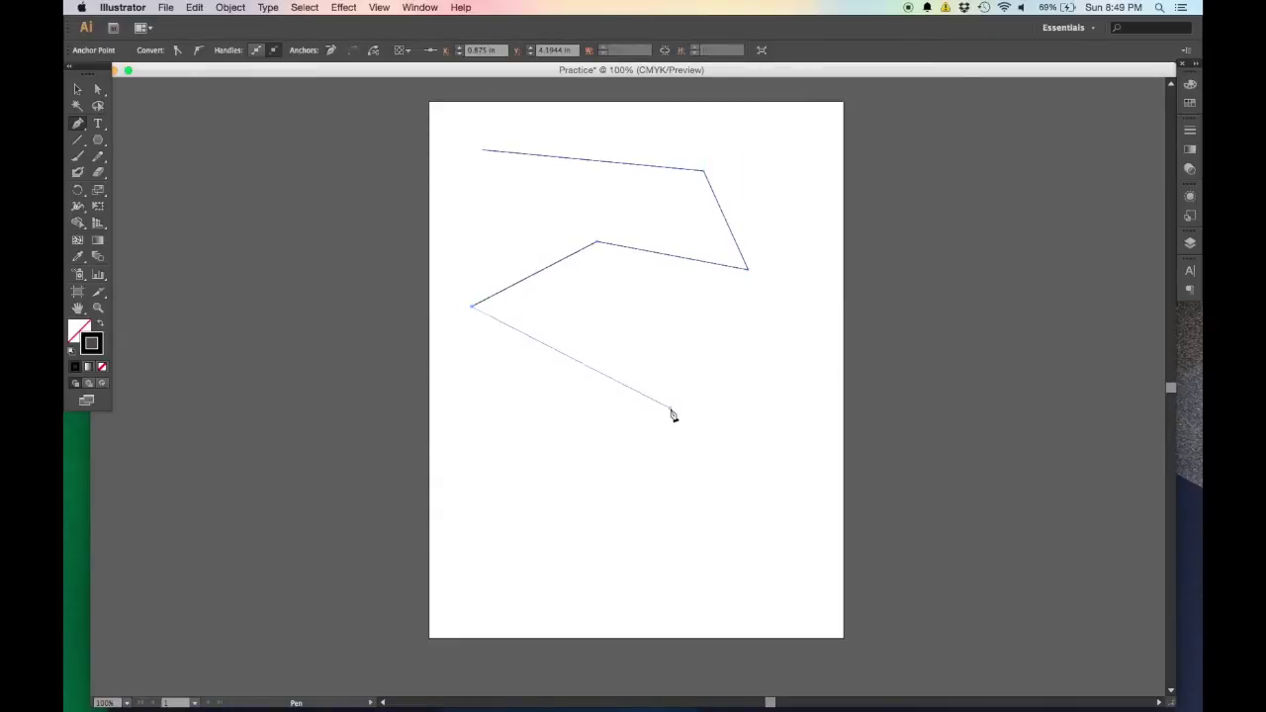
left_click(780, 307)
left_click(849, 408)
left_click(813, 537)
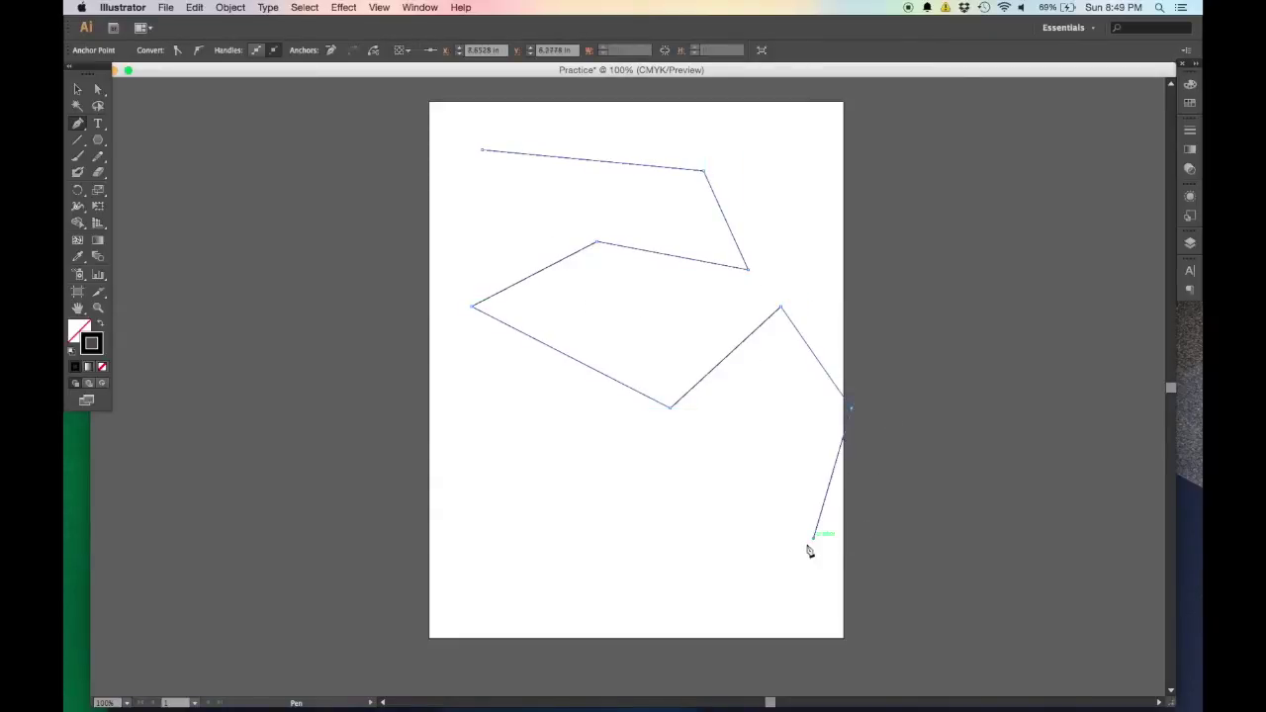
left_click(639, 538)
left_click(450, 465)
left_click(469, 374)
left_click(342, 303)
left_click(444, 207)
left_click(454, 128)
left_click(502, 109)
left_click(607, 110)
left_click(640, 123)
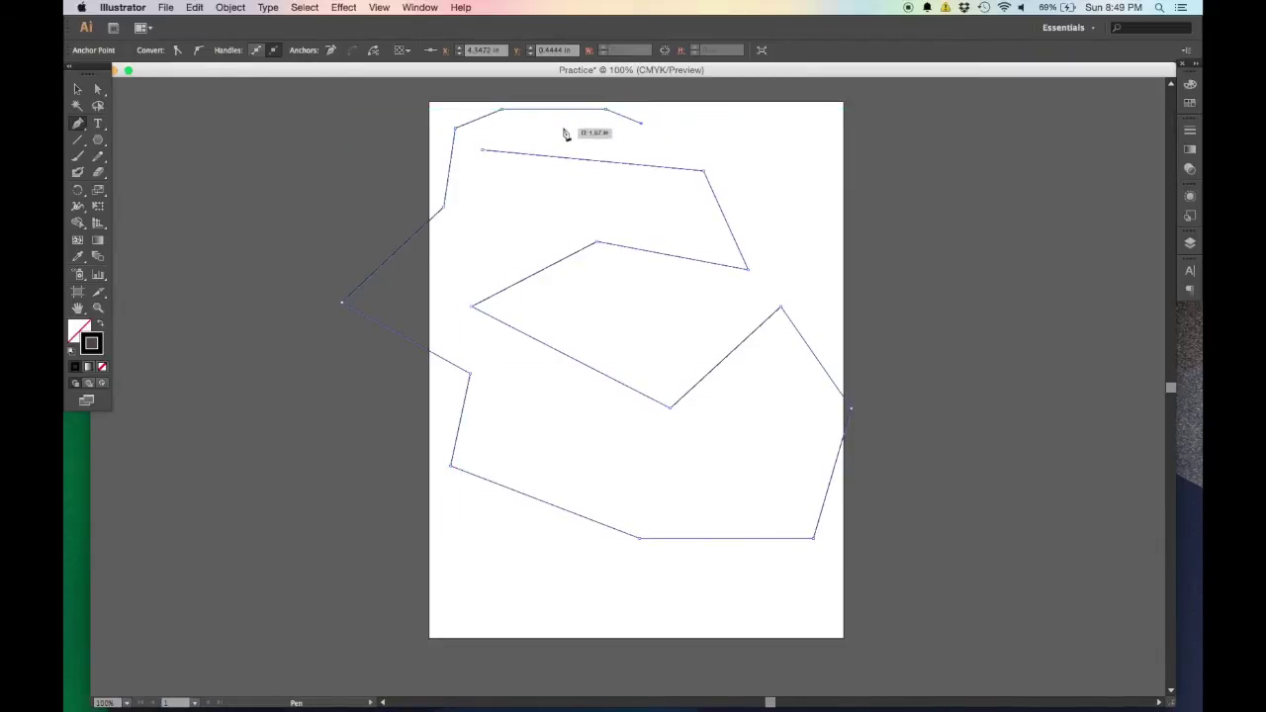
left_click(481, 150)
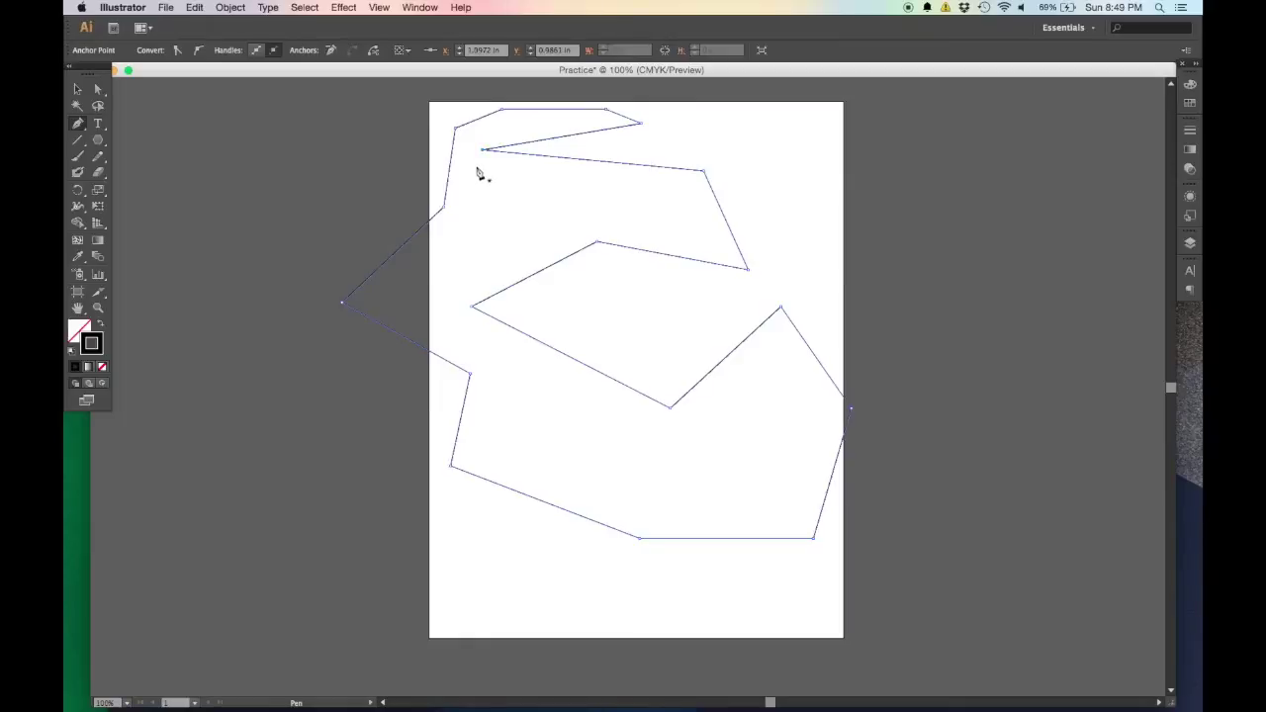
Shrink the outline by its bounding box, place it fully within the page, and deselect it
left_click(78, 89)
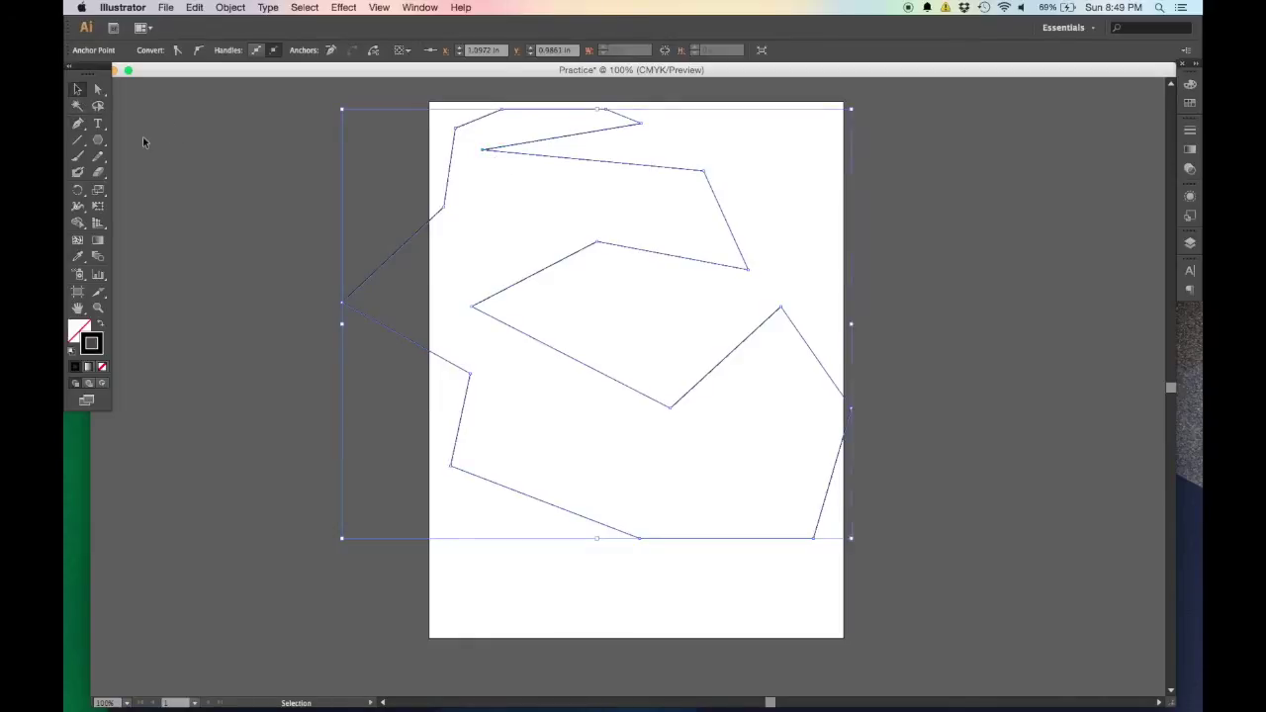
left_click_drag(748, 265, 788, 278)
left_click_drag(852, 585, 794, 508)
left_click_drag(715, 475, 700, 454)
left_click(568, 194)
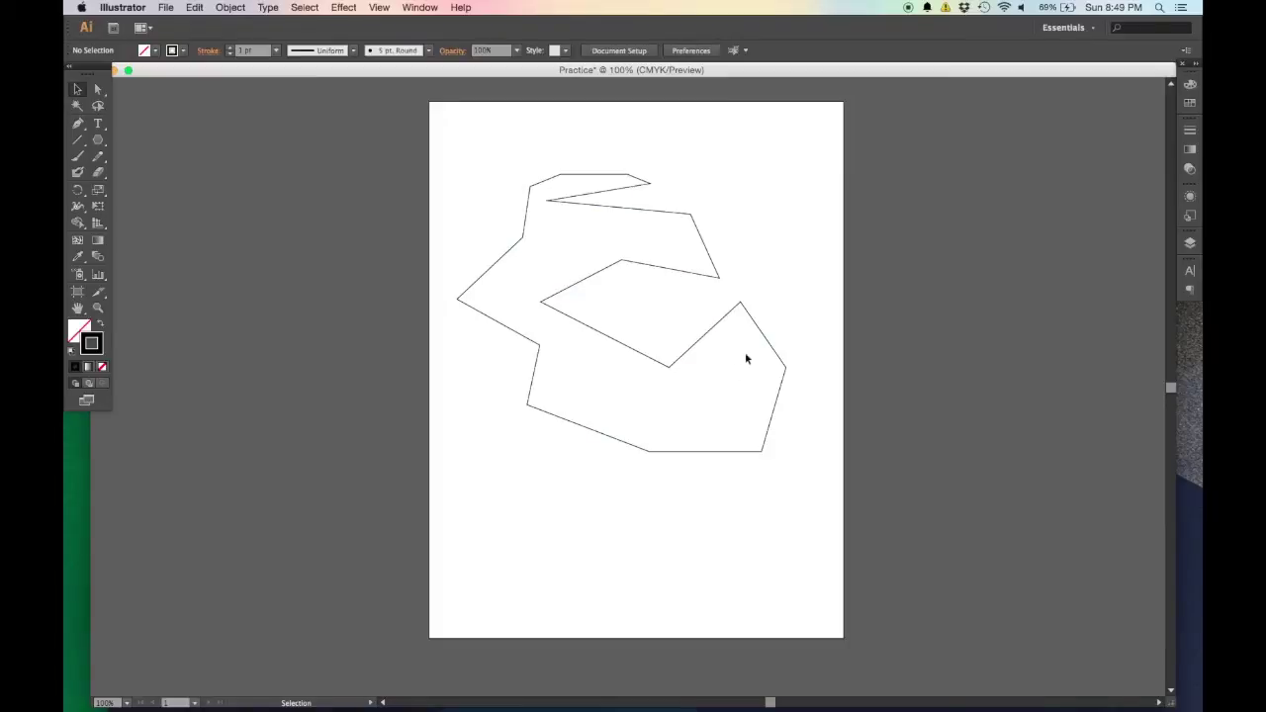
Select the straight-sided outline and delete it
left_click_drag(720, 325, 728, 235)
key("Delete")
Draw a closed angular shape with ten corner points in the upper part of the page with the Pen tool, and deselect it
left_click_drag(78, 123, 137, 125)
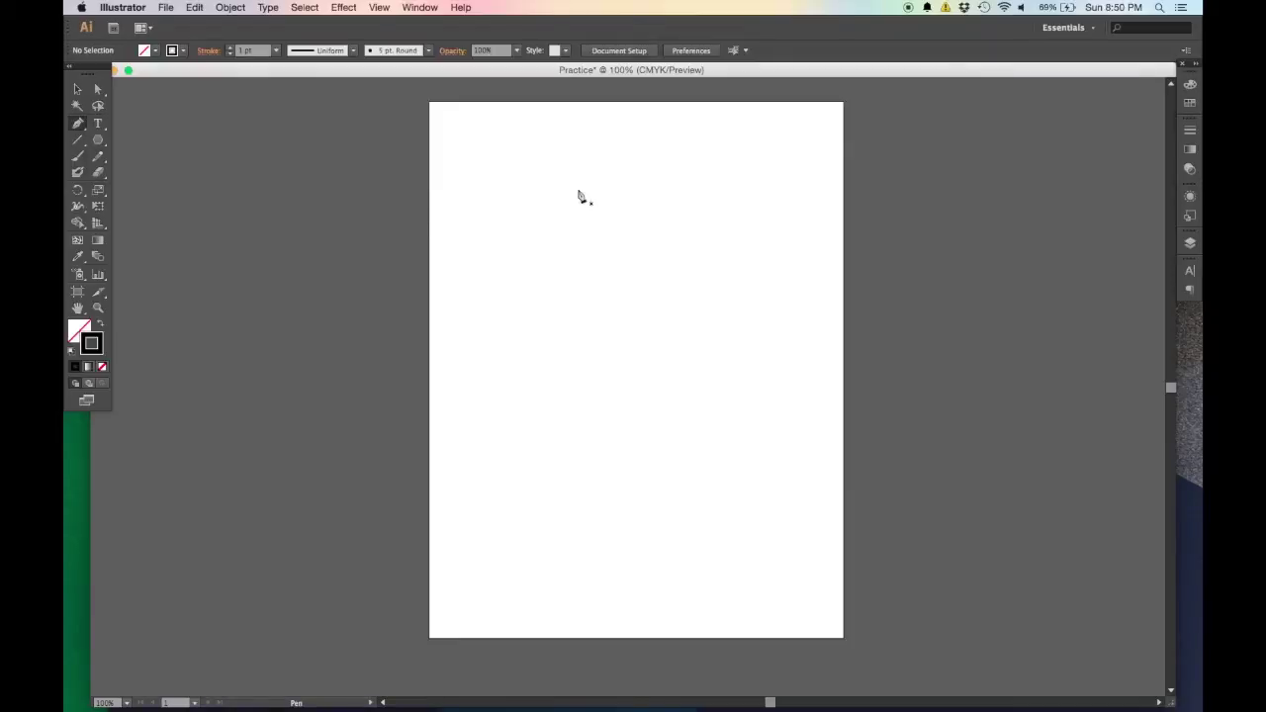
left_click(508, 143)
left_click(756, 160)
left_click(765, 297)
left_click(705, 212)
left_click(586, 207)
left_click(627, 271)
left_click(535, 262)
left_click(520, 184)
left_click(570, 176)
left_click(501, 160)
left_click(508, 144)
left_click(78, 89)
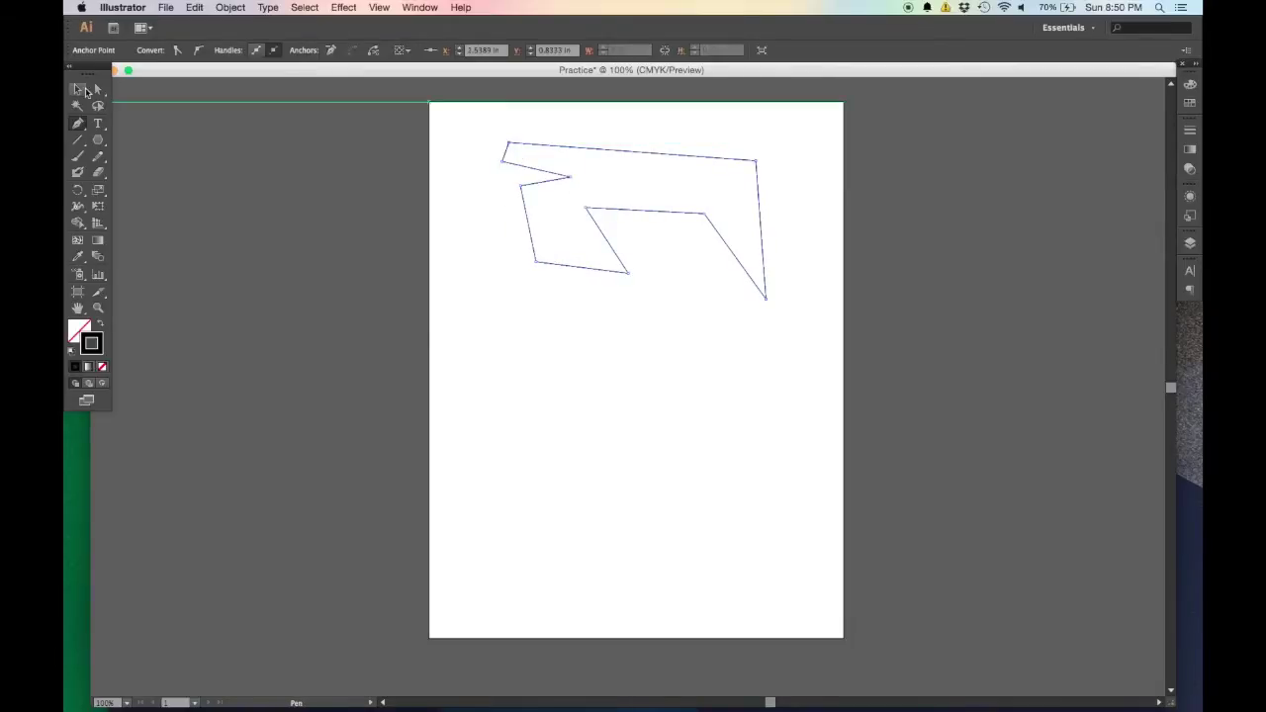
left_click(655, 345)
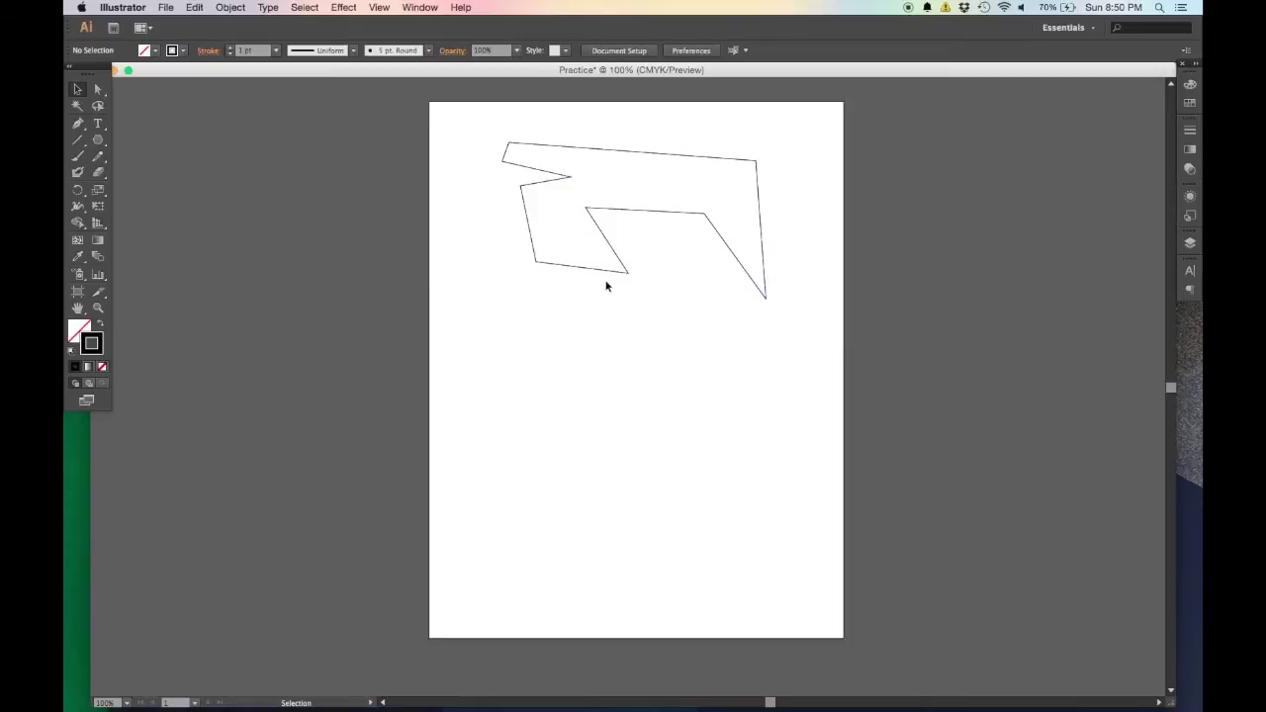
Draw a closed curved outline below the angular shape with the Pen tool, pulling direction handles out at its anchor points
left_click_drag(79, 123, 149, 123)
left_click_drag(513, 321, 534, 305)
left_click_drag(688, 329, 714, 443)
left_click_drag(560, 515, 522, 432)
left_click_drag(606, 421, 655, 430)
left_click_drag(582, 351, 528, 350)
left_click_drag(483, 438, 415, 435)
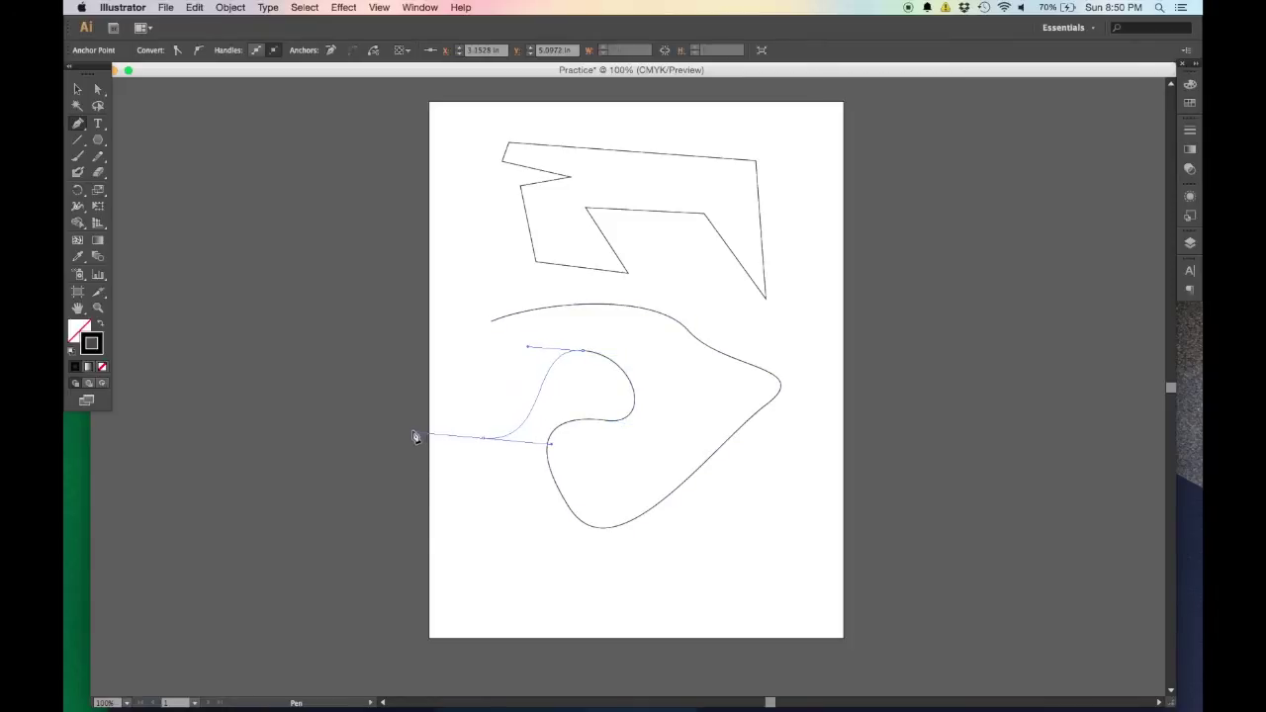
mouse_move(424, 341)
left_mouse_down()
mouse_move(432, 286)
mouse_move(455, 285)
mouse_move(495, 326)
left_mouse_up()
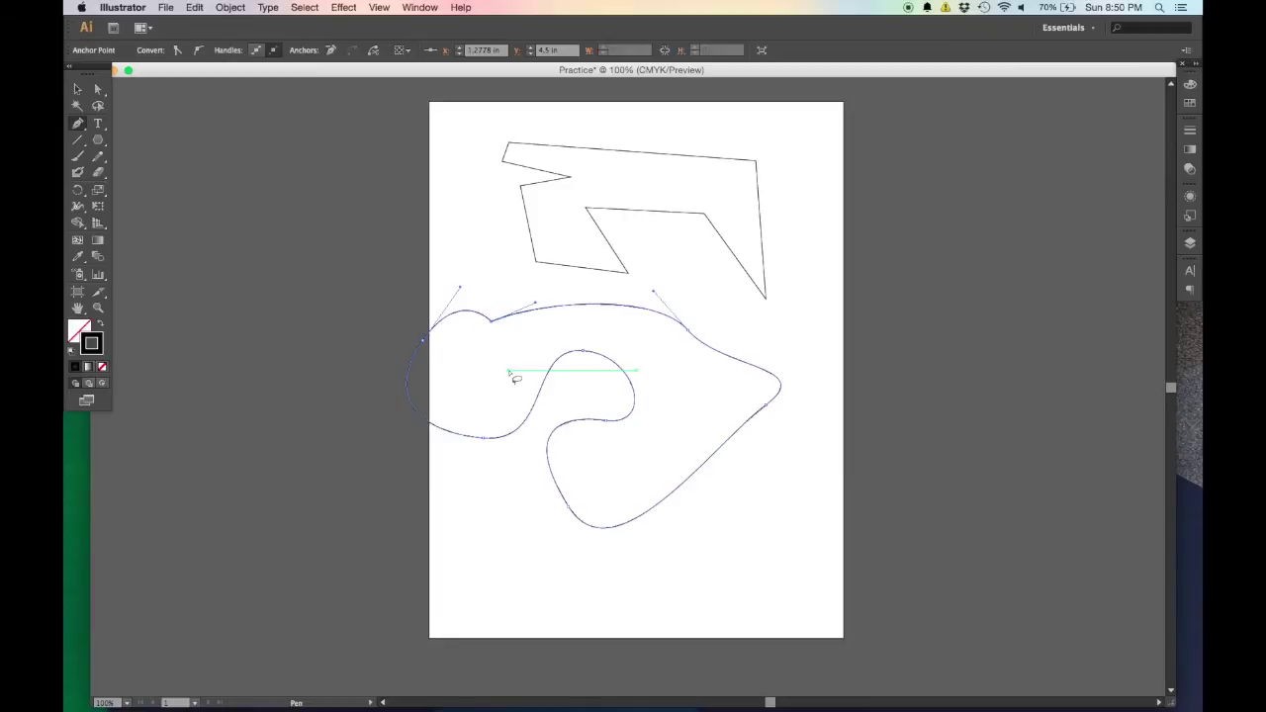
Move the anchor point at the lower end of the curved shape's inner bend with Direct Selection, and rotate its direction handle
key("q")
left_click(508, 362)
scroll(503, 328, "up", 2)
key("a")
left_click(687, 378)
scroll(623, 564, "down", 1)
left_click_drag(703, 514, 762, 552)
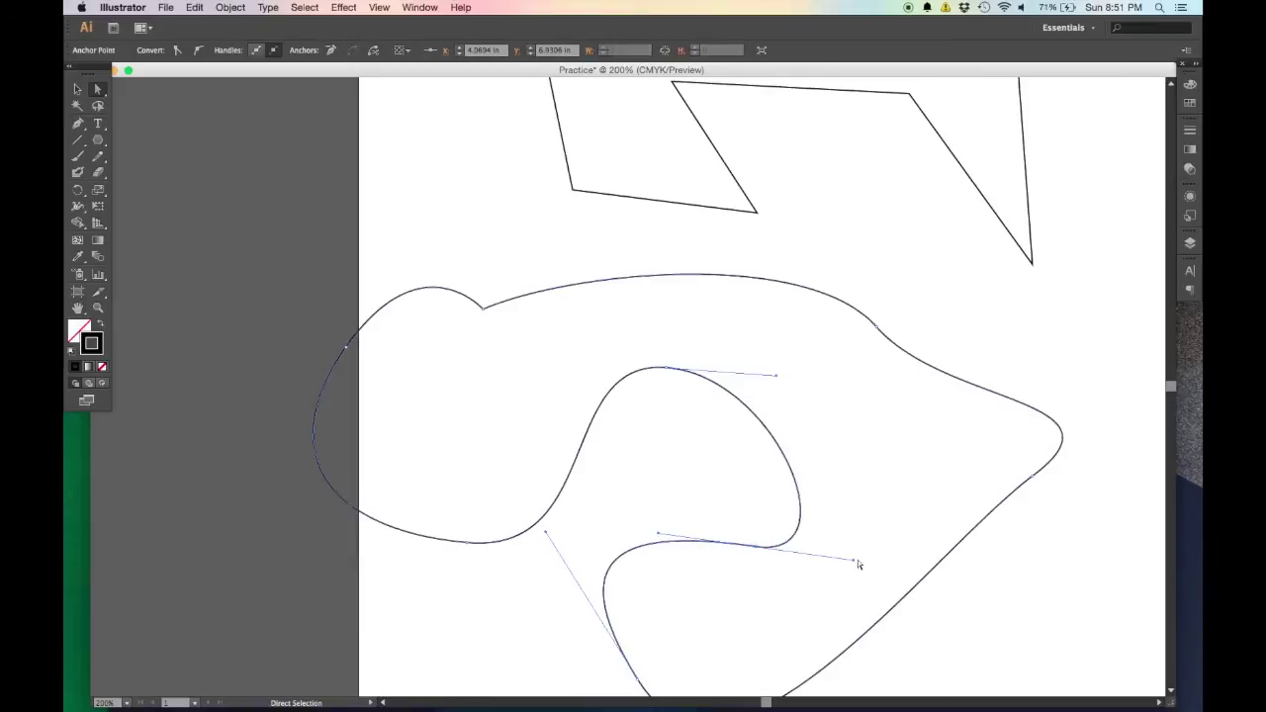
left_click_drag(855, 561, 772, 493)
scroll(715, 518, "down", 5)
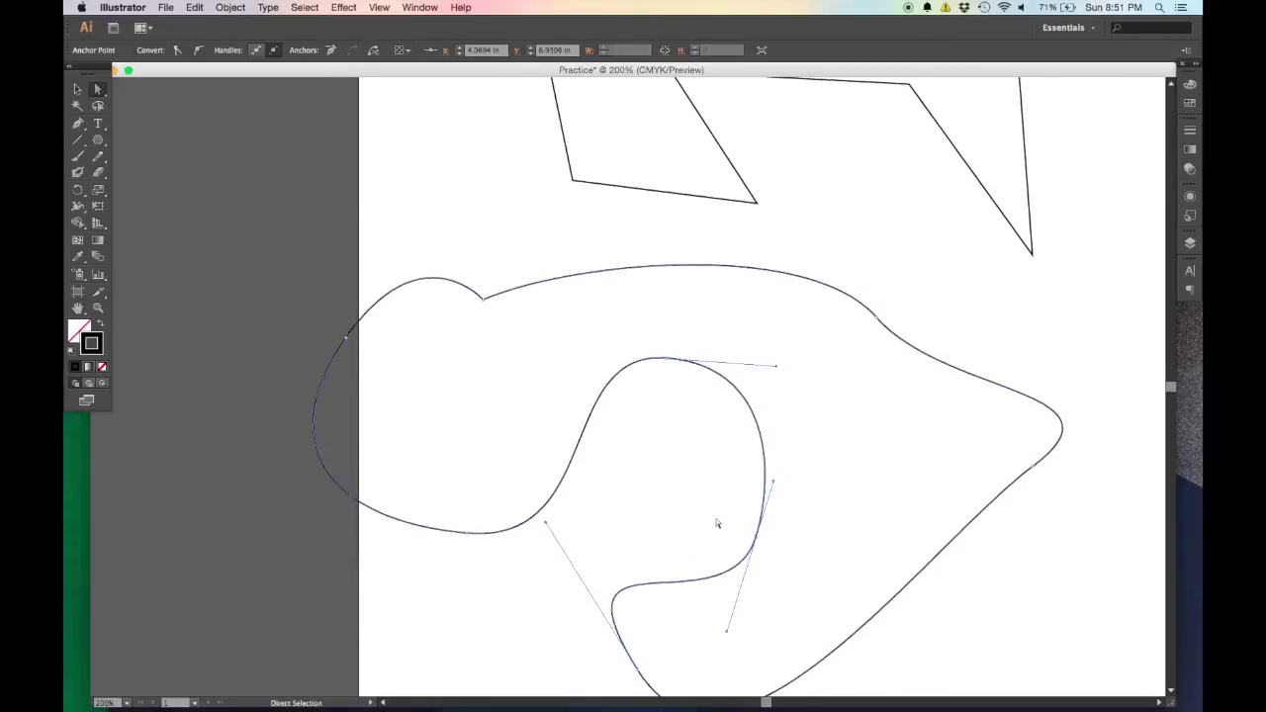
scroll(643, 505, "down", 2)
Reshape the curved outline's lower lobe into a slanted finger by adjusting its anchor points and direction handle
left_click_drag(544, 219, 630, 320)
left_click_drag(640, 364, 577, 360)
mouse_move(758, 238)
left_mouse_down()
mouse_move(731, 197)
mouse_move(769, 217)
left_mouse_up()
scroll(741, 199, "up", 3)
scroll(634, 186, "up", 3)
Adjust the direction handles and position of the anchor point atop the inner bend to round that curve, and deselect the path
left_click(667, 172)
left_click_drag(556, 164, 562, 192)
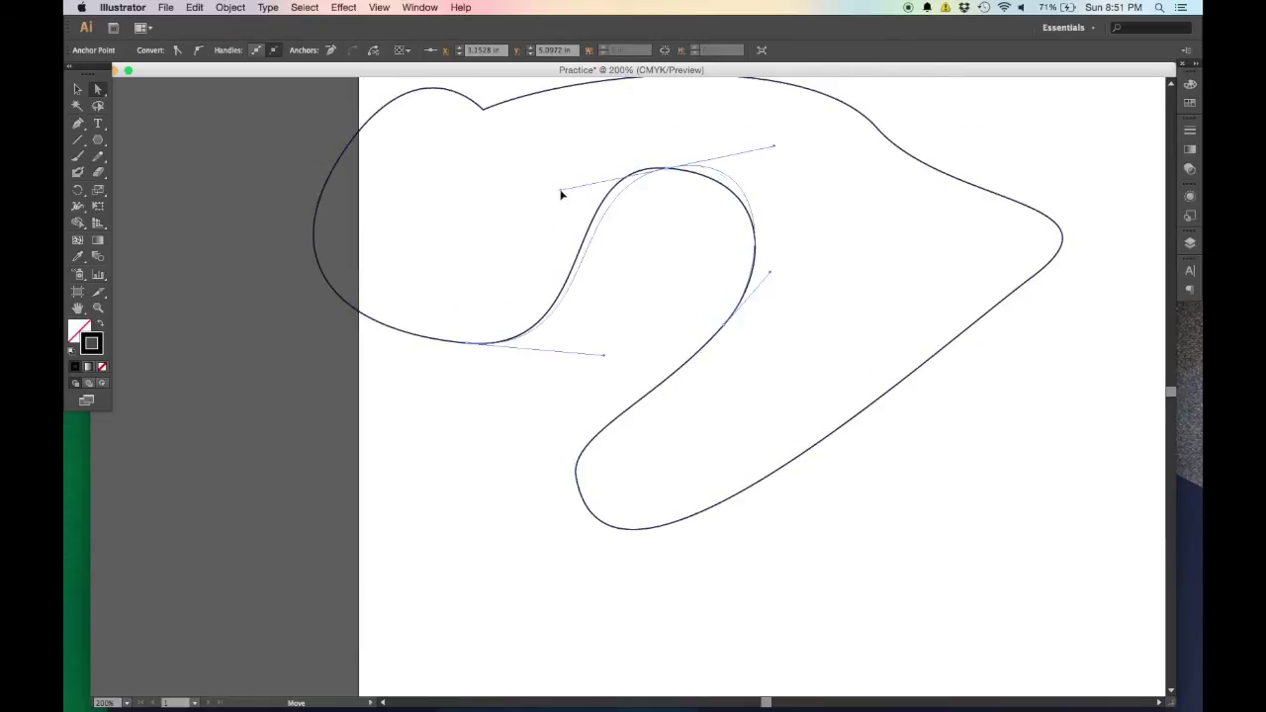
left_click_drag(672, 173, 645, 220)
left_click_drag(725, 197, 722, 229)
left_click_drag(612, 223, 647, 198)
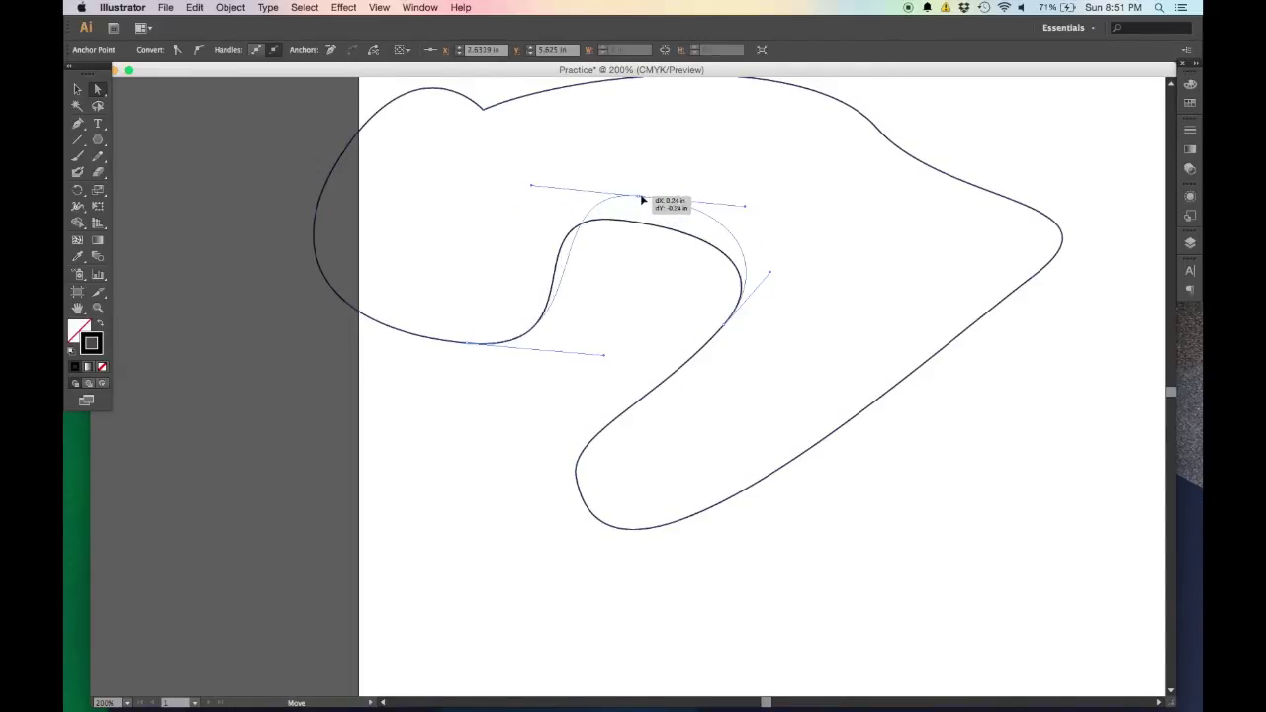
left_click(514, 286)
scroll(514, 285, "up", 5)
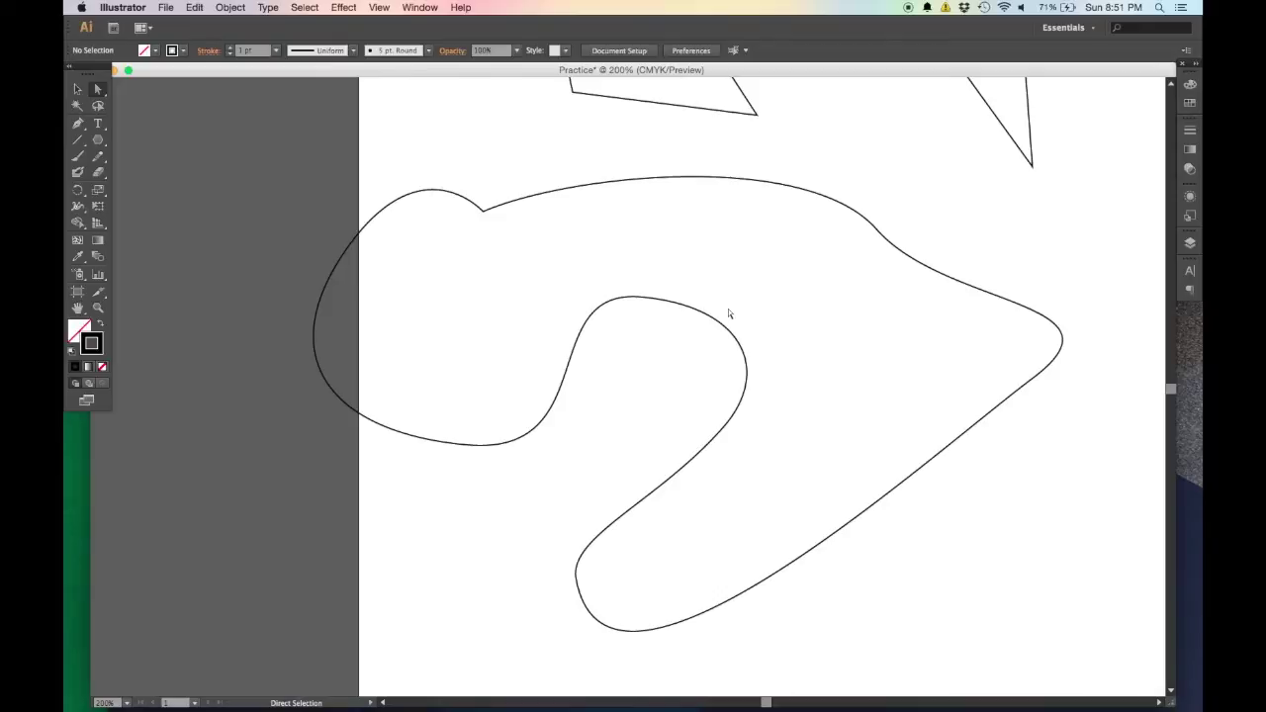
Compare selecting one segment of the inner bend with Direct Selection against selecting the whole curved path with the Selection tool
left_click(733, 339)
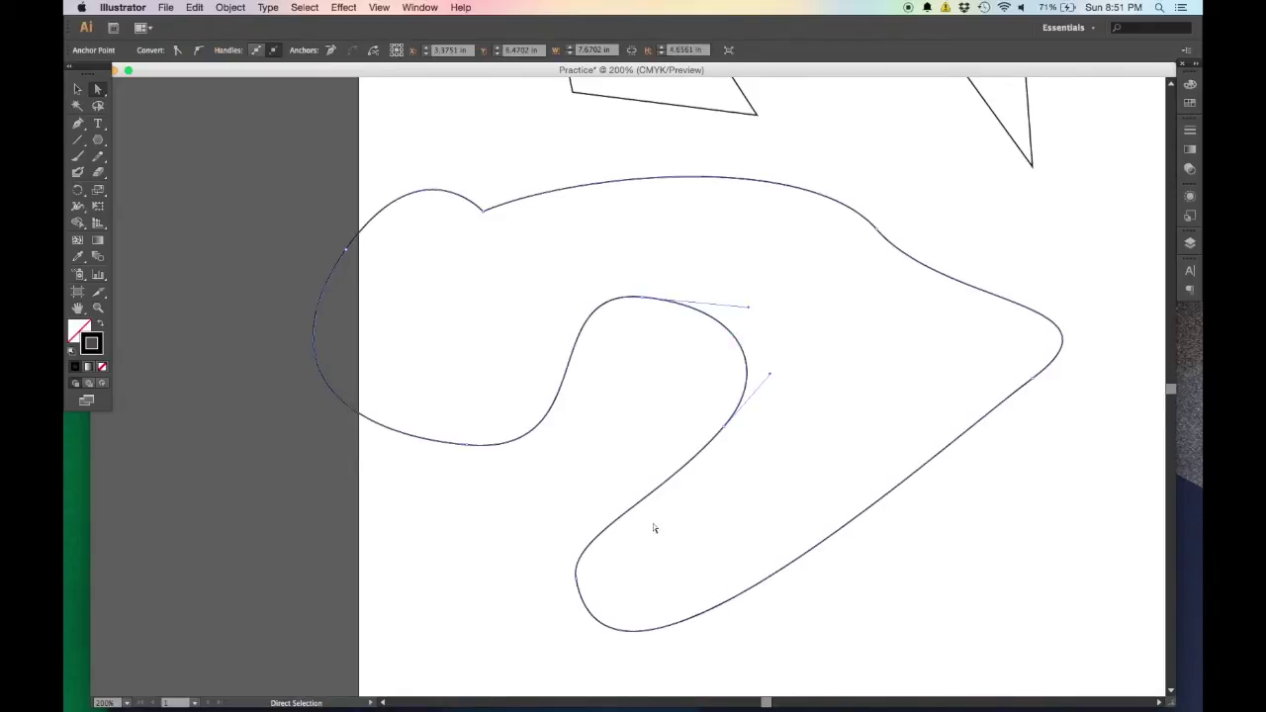
left_click(78, 88)
left_click(750, 325)
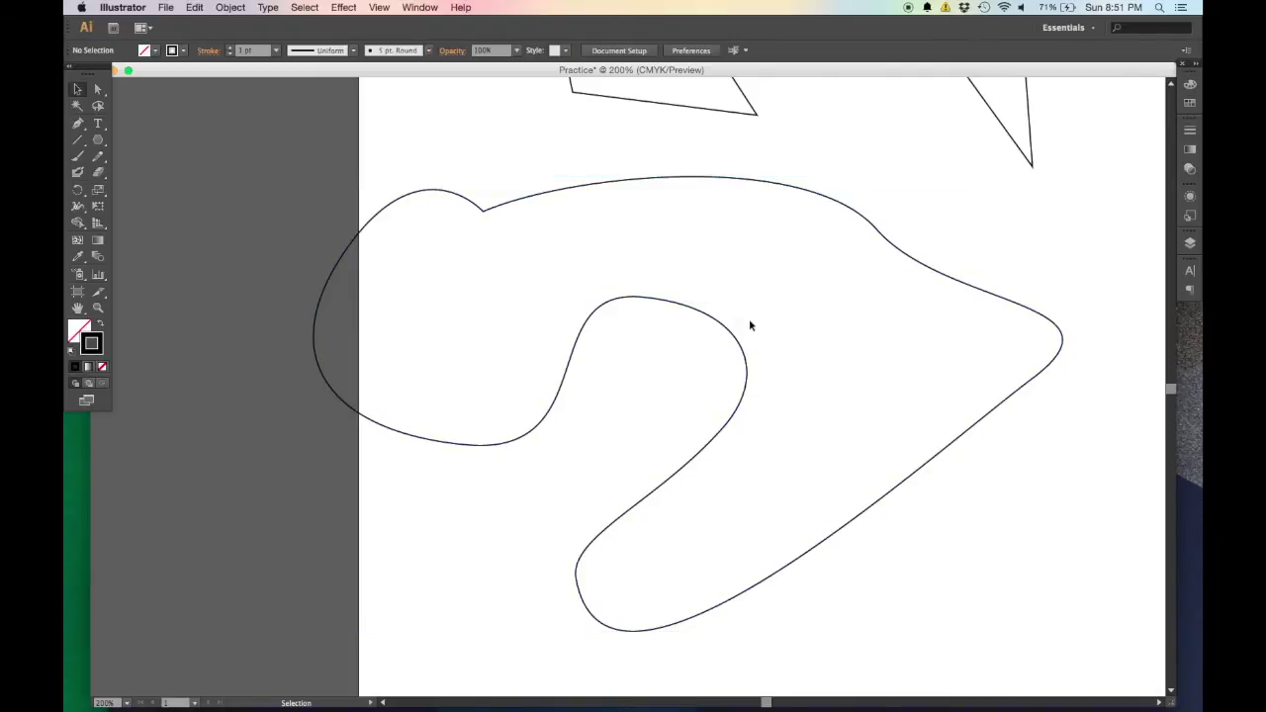
scroll(729, 360, "up", 1)
left_click(746, 373)
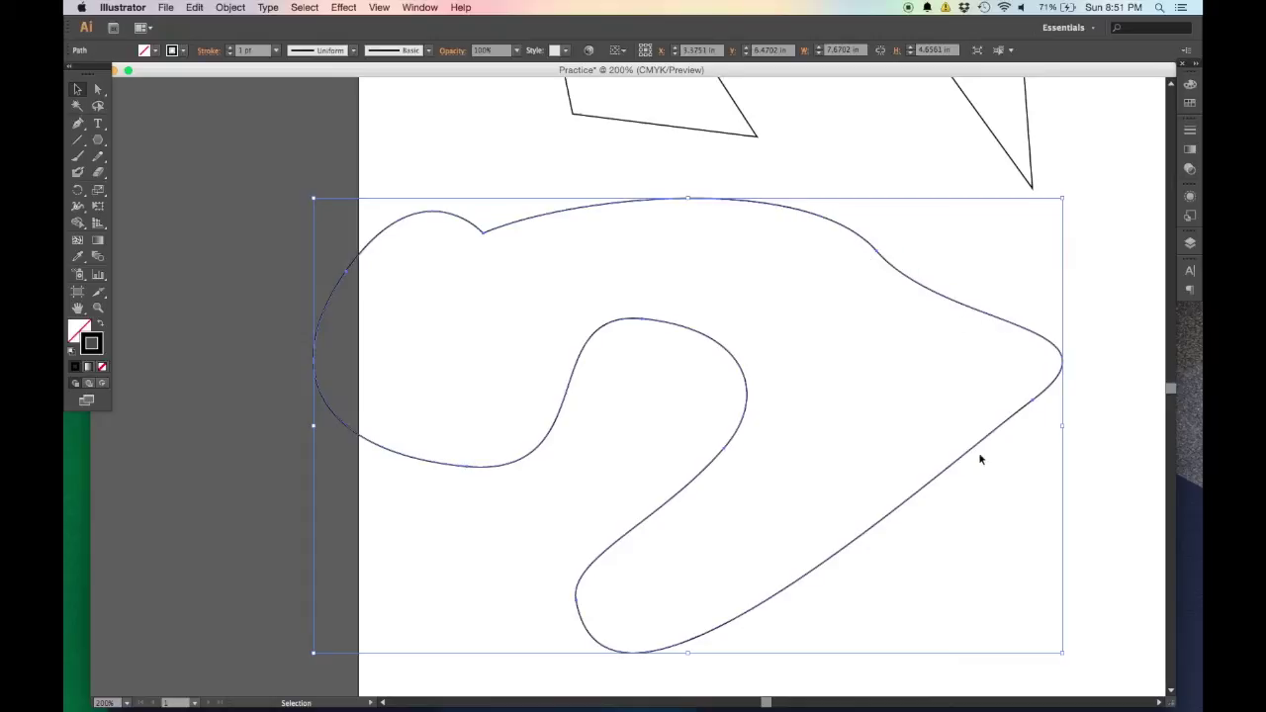
left_click(876, 336)
left_click(872, 254)
Examine the handles of the curved shape's upper segment and its corner anchor point with Direct Selection, and deselect the path
left_click(98, 89)
left_click(446, 147)
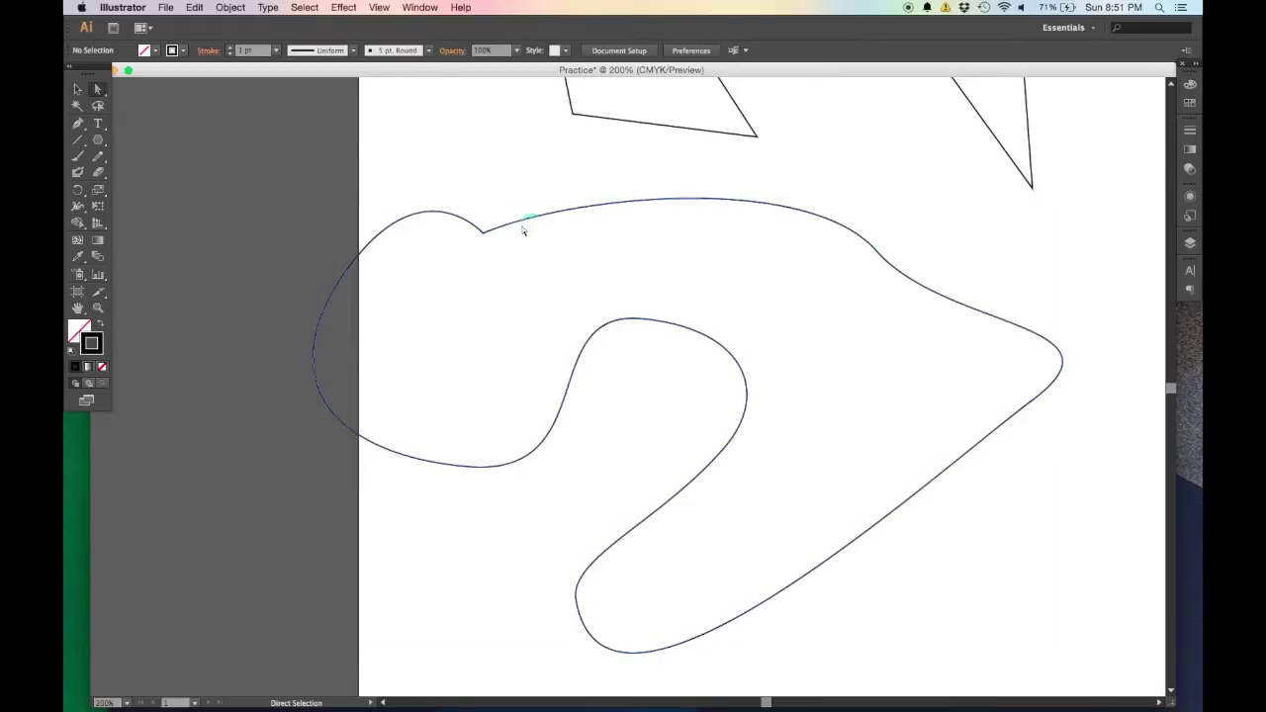
left_click(564, 210)
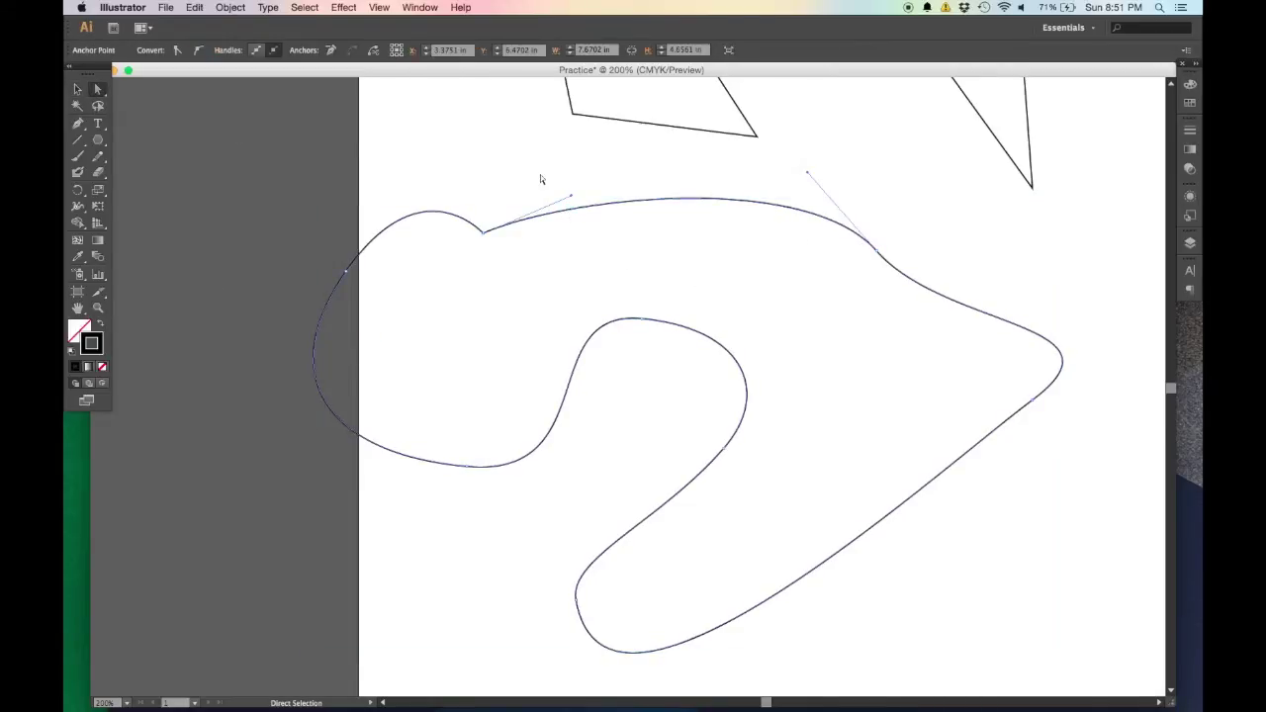
left_click(482, 233)
key("v")
left_click(240, 190)
Select both shapes with a marquee, and shrink and flip them vertically with the Scale tool
key("super+minus")
key("super+minus")
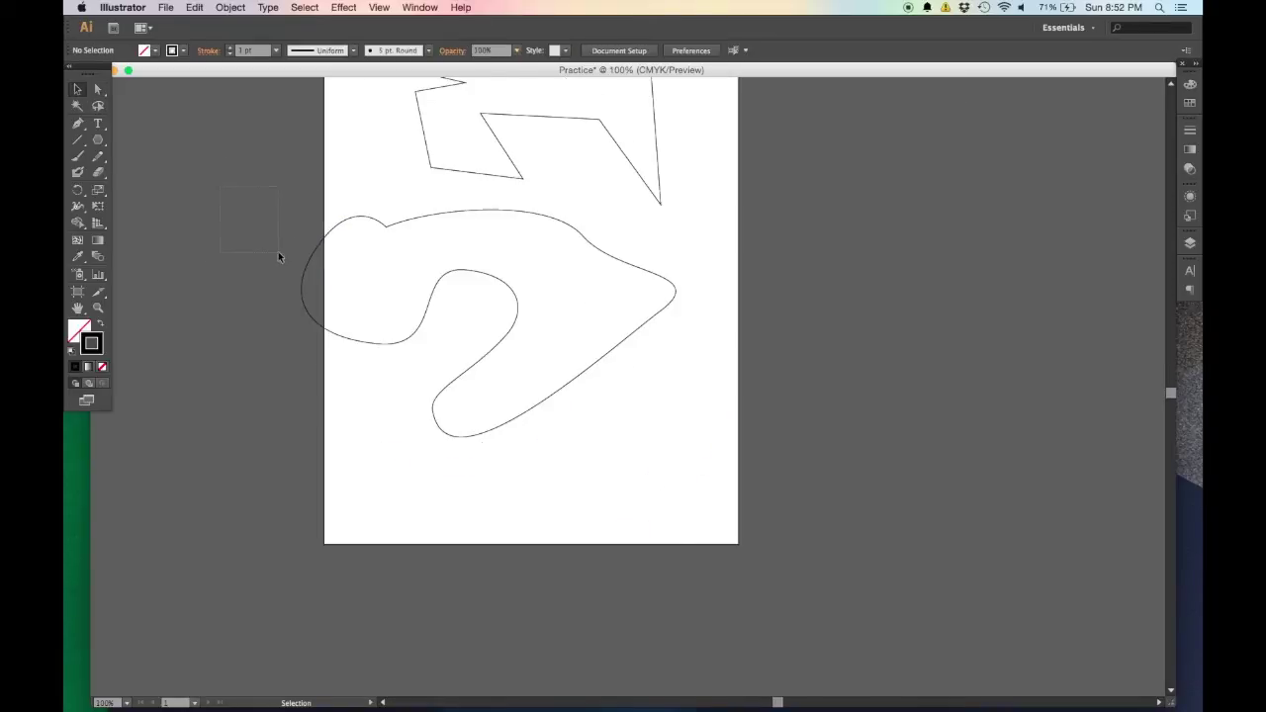
left_click_drag(278, 256, 714, 545)
scroll(613, 405, "up", 5)
left_click(613, 420)
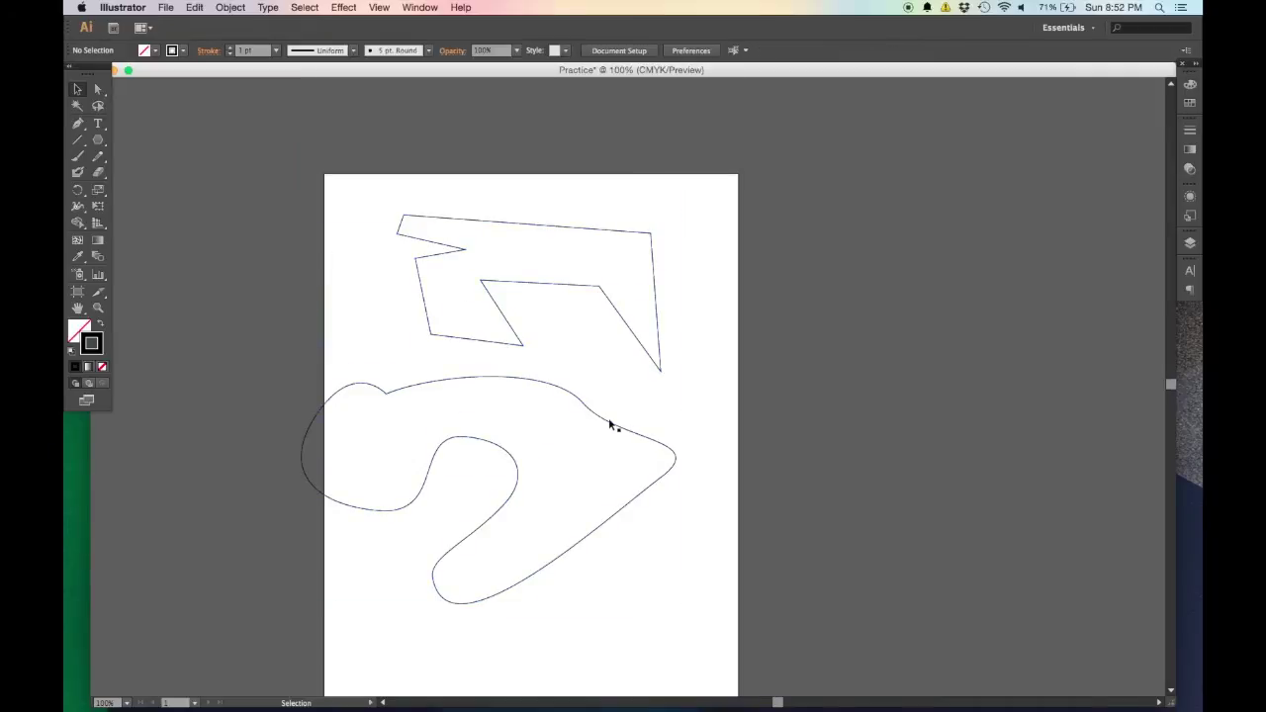
left_click_drag(311, 204, 574, 547)
key("s")
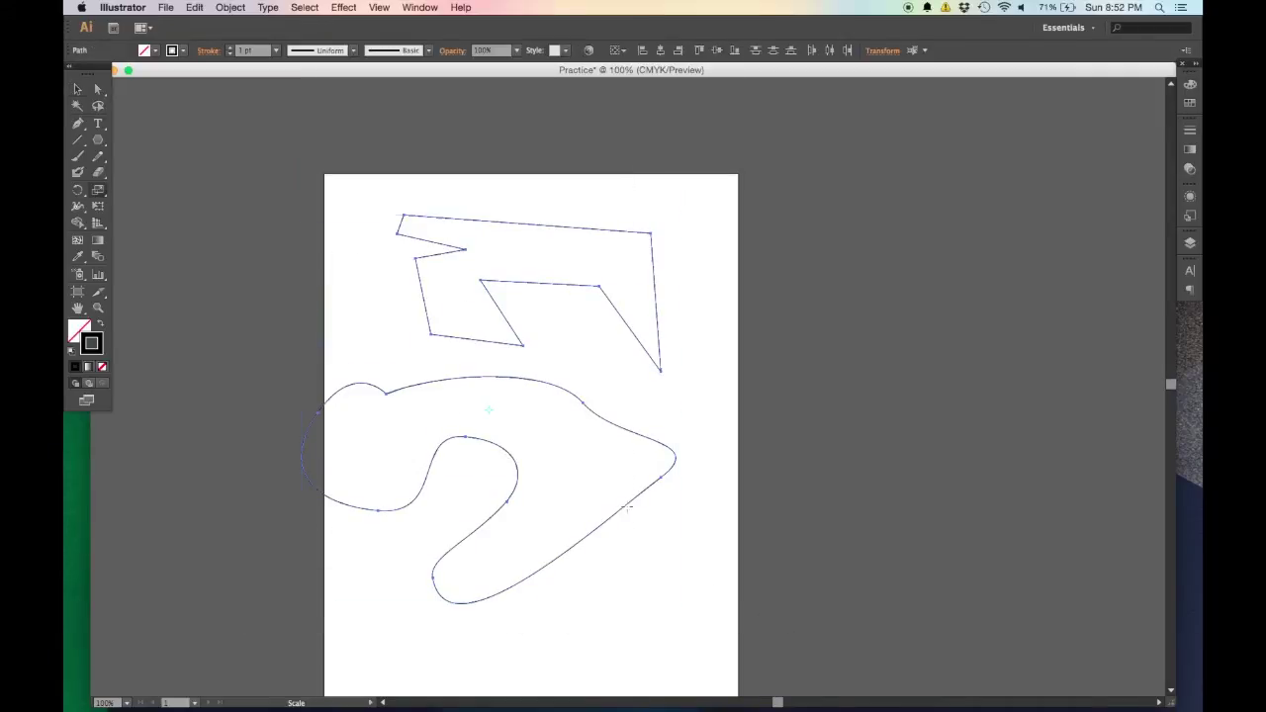
left_click_drag(627, 497, 519, 372)
key("v")
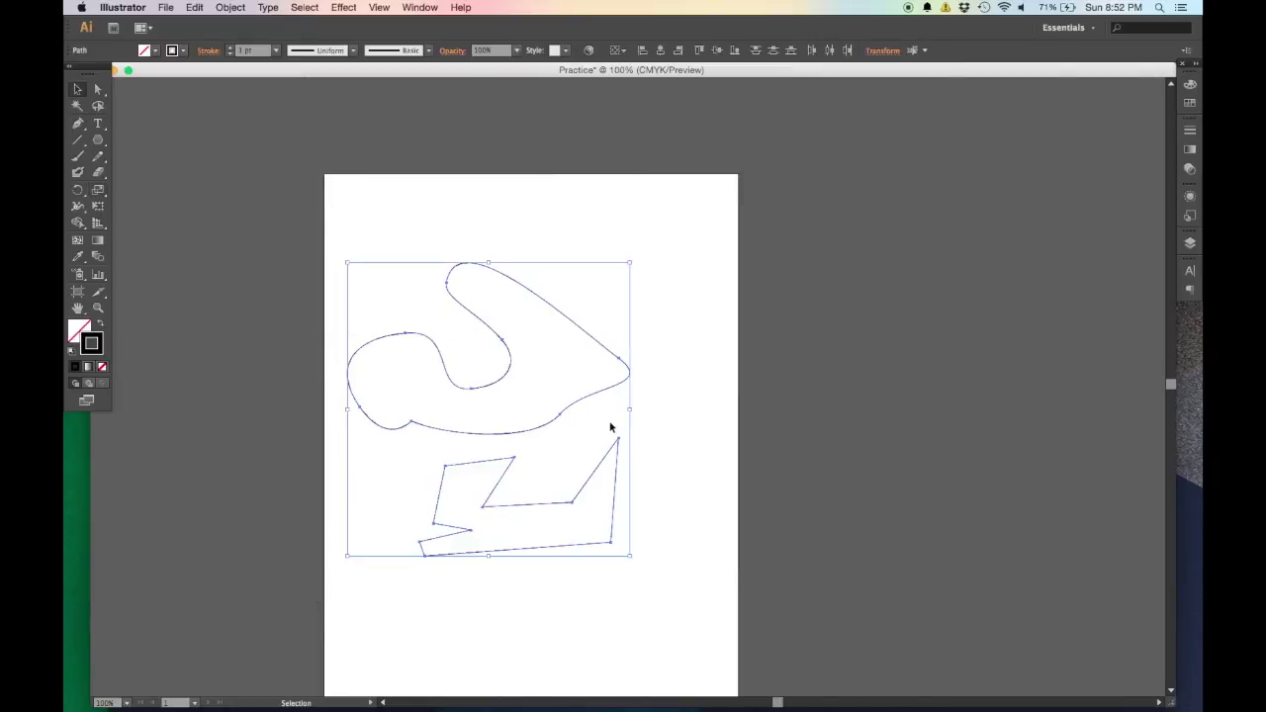
Delete the curved shape and the angular shape so the artboard is empty
left_click(619, 404)
scroll(623, 396, "down", 5)
left_click_drag(650, 195, 611, 176)
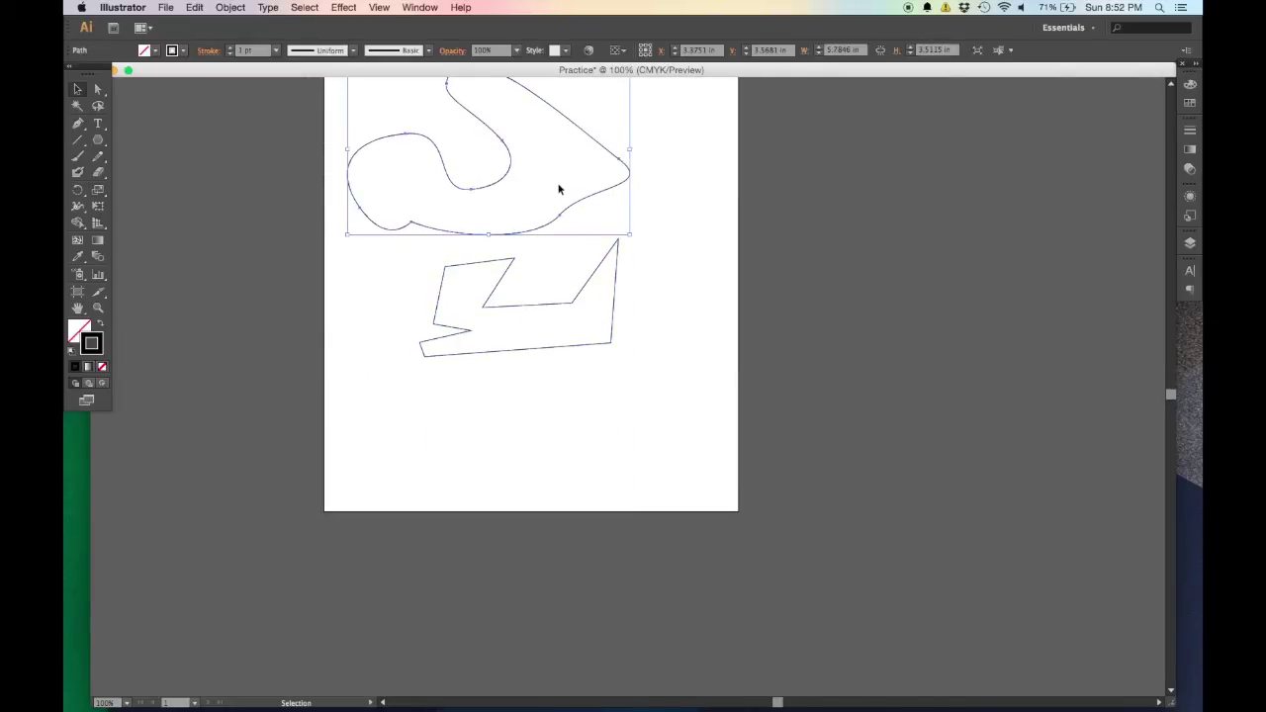
scroll(579, 268, "up", 1)
key("Delete")
left_click_drag(661, 261, 591, 475)
key("Delete")
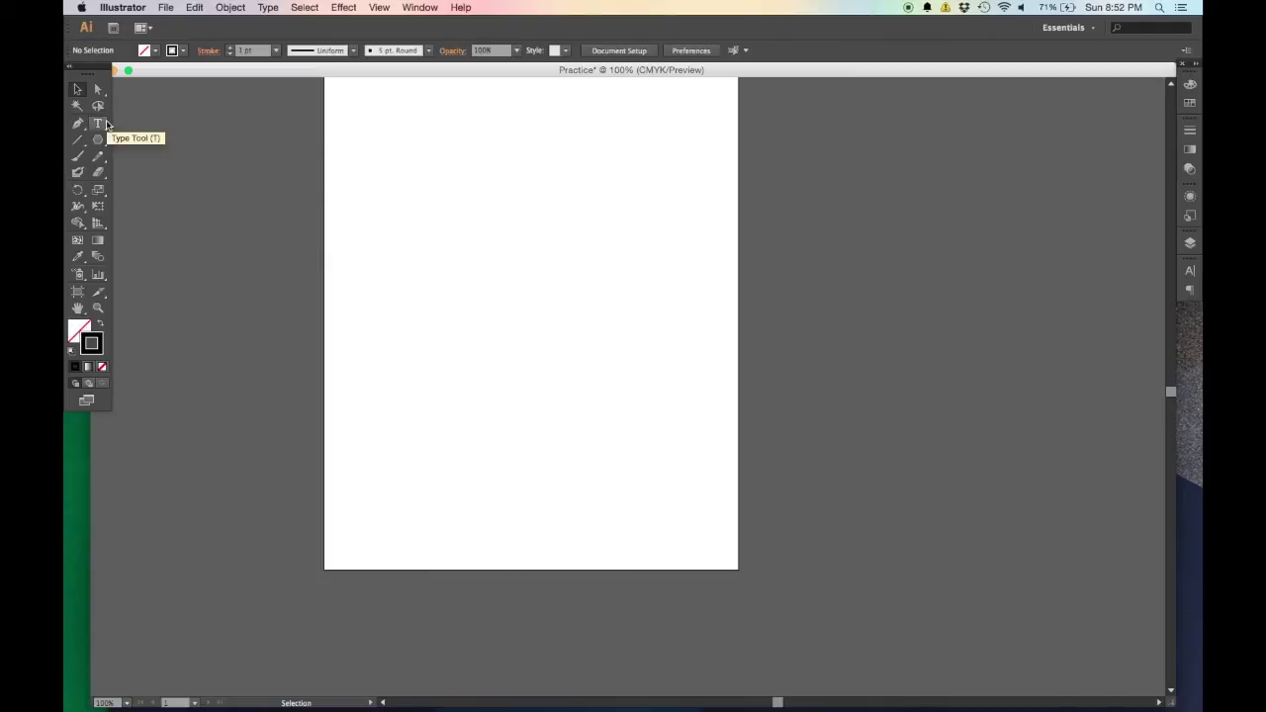
scroll(542, 287, "up", 3)
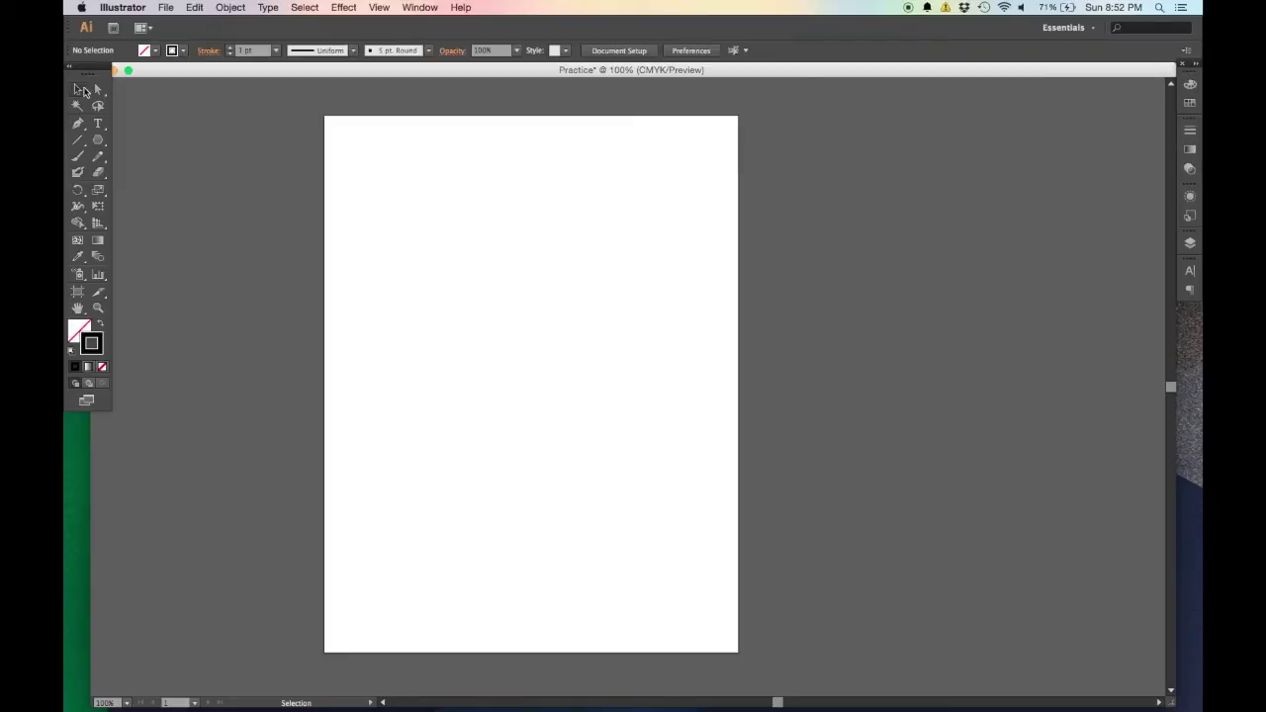
Draw thirteen ellipses of varied sizes and proportions across the artboard with the Ellipse tool
left_click(98, 139)
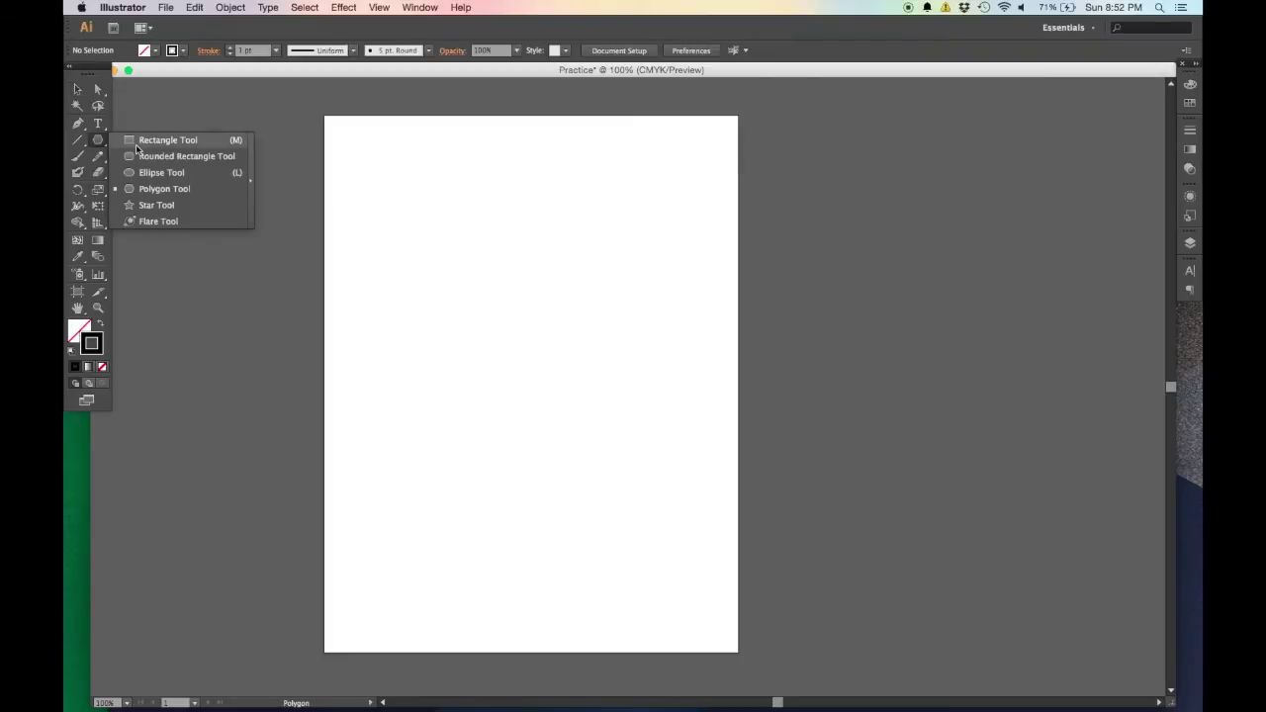
left_click(145, 174)
left_click_drag(389, 182, 482, 254)
left_click_drag(625, 260, 715, 380)
left_click_drag(481, 371, 371, 522)
left_click_drag(551, 525, 673, 627)
mouse_move(527, 390)
left_mouse_down()
mouse_move(561, 270)
mouse_move(596, 218)
left_mouse_up()
left_click_drag(644, 189, 726, 133)
left_click_drag(543, 164, 471, 125)
left_click_drag(444, 313, 295, 332)
left_click_drag(571, 446, 691, 500)
left_click_drag(531, 532, 442, 610)
left_click_drag(531, 436, 496, 346)
left_click_drag(367, 192, 339, 124)
left_click_drag(405, 562, 342, 639)
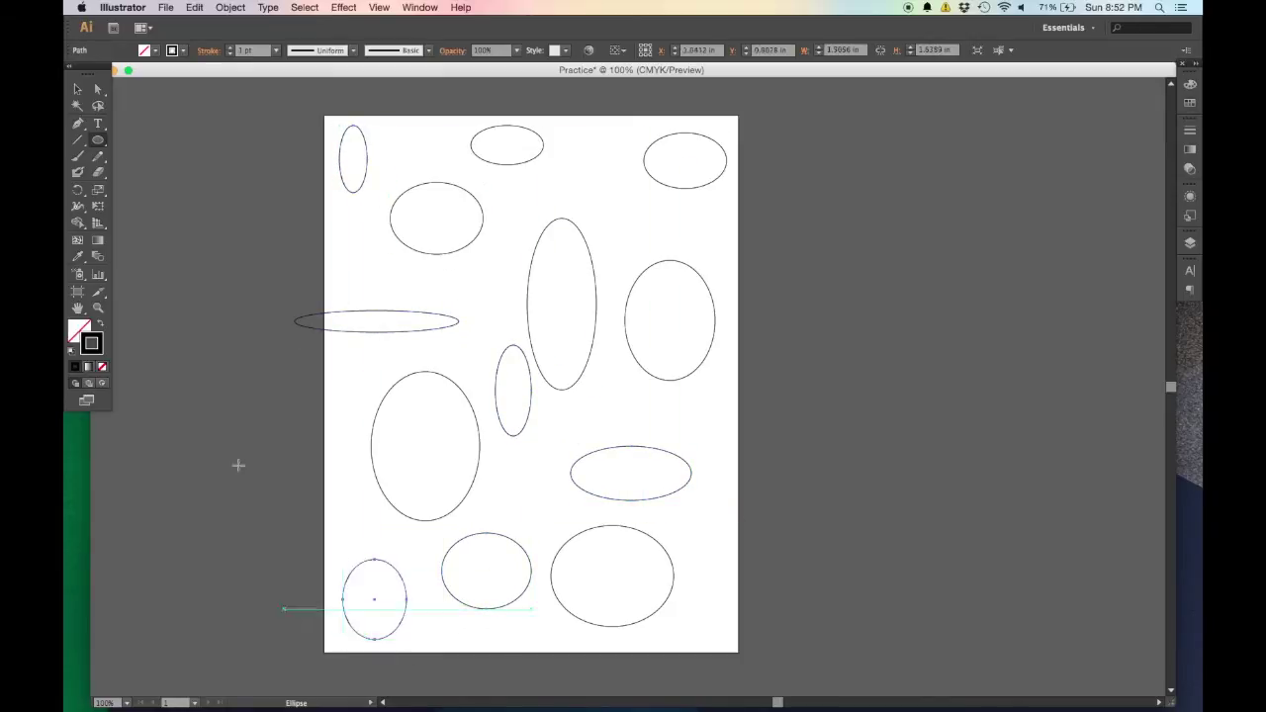
Move the tall, narrow ellipse near the artboard's center over the large ellipse beside it, and deselect it
left_click(78, 88)
left_click(369, 239)
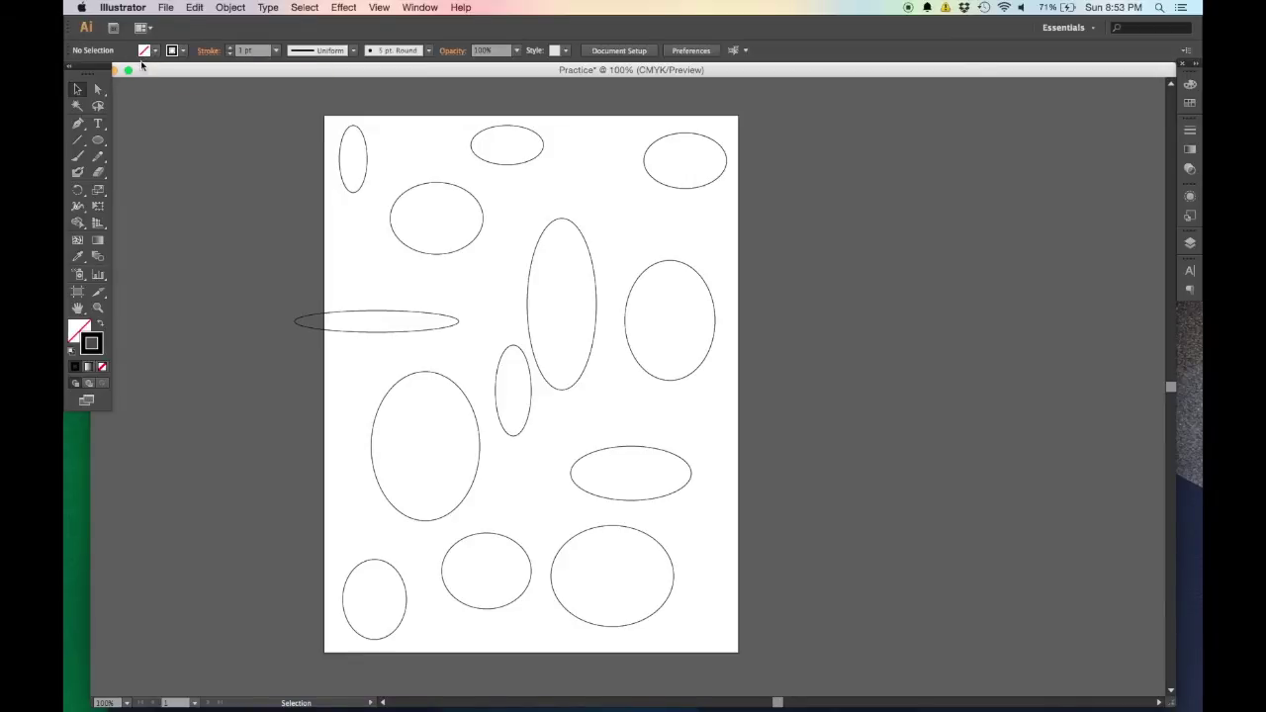
left_click_drag(587, 255, 654, 268)
left_click(819, 562)
left_click(831, 313)
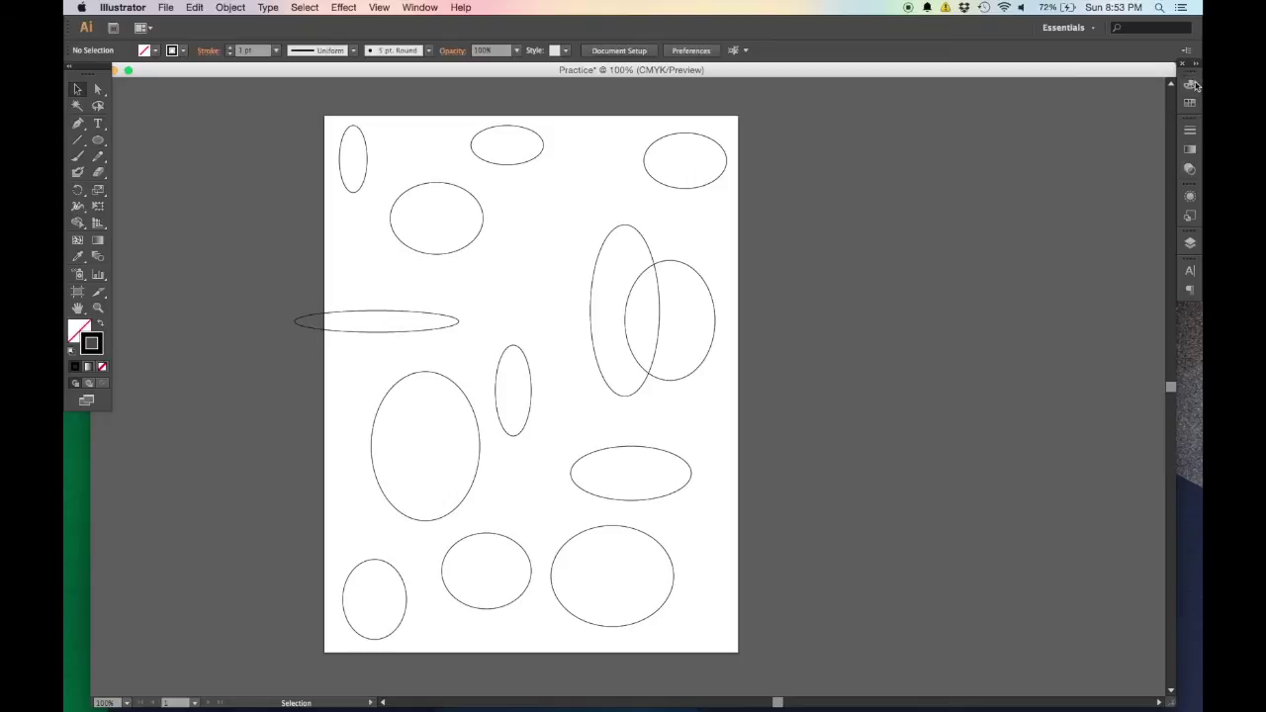
Show the color controls, move the tall ellipse clear of its neighbor, color its stroke bright red, and deselect it
left_click(419, 8)
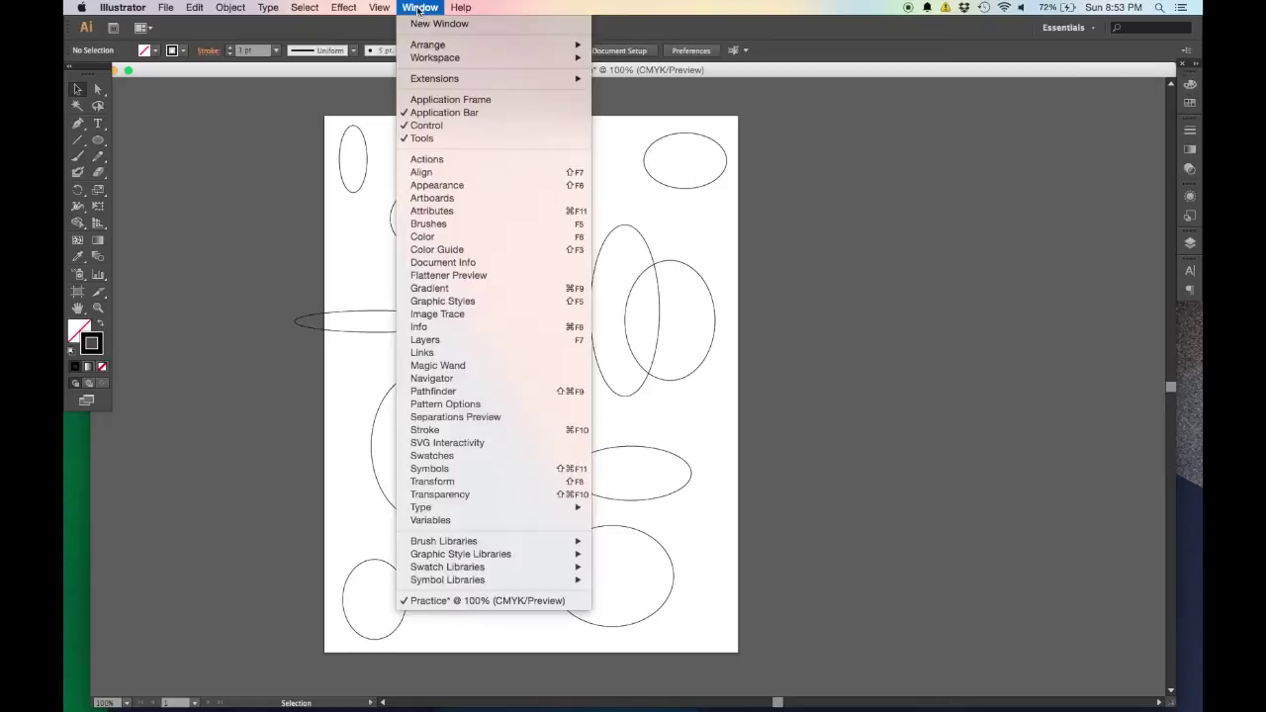
left_click(514, 237)
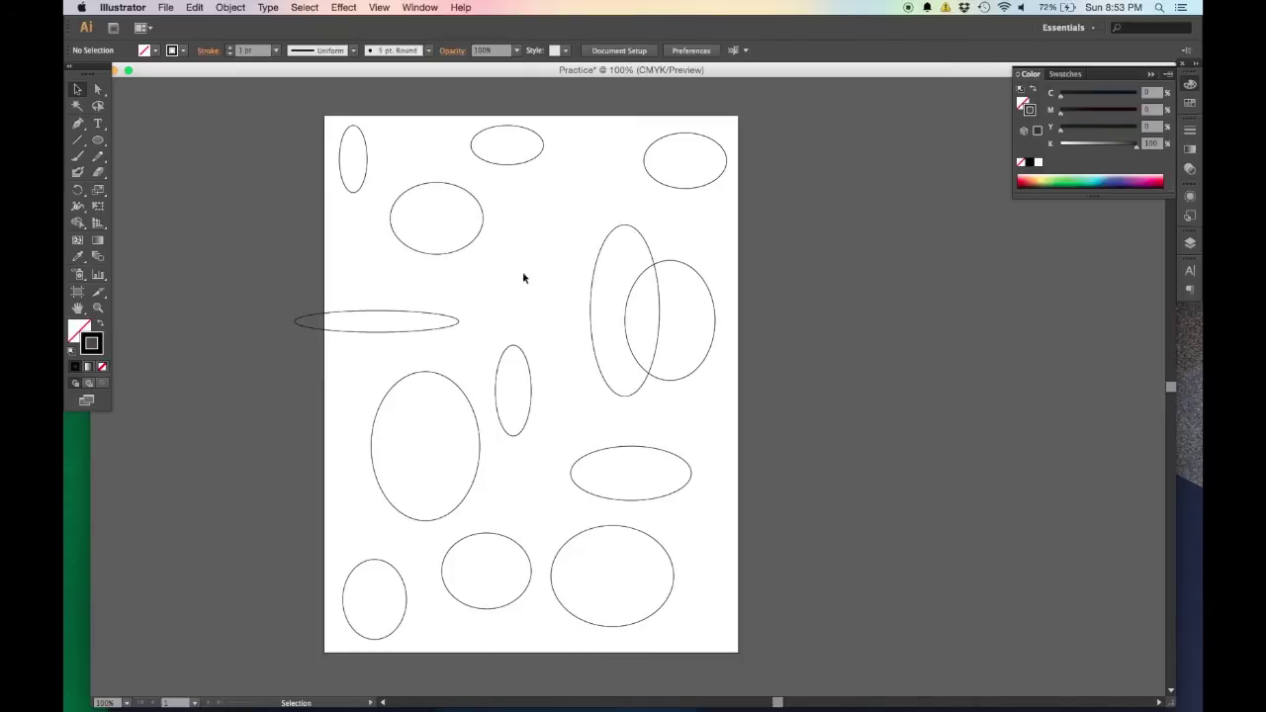
left_click_drag(652, 260, 614, 240)
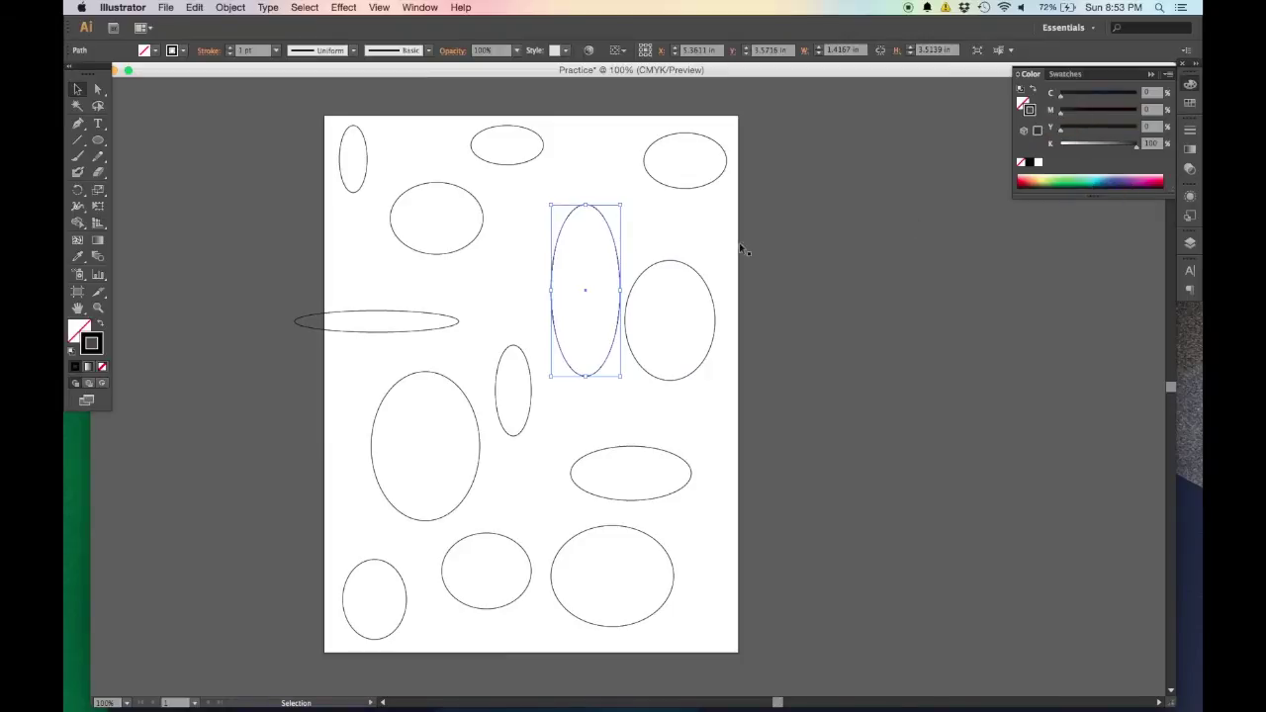
left_click(1021, 183)
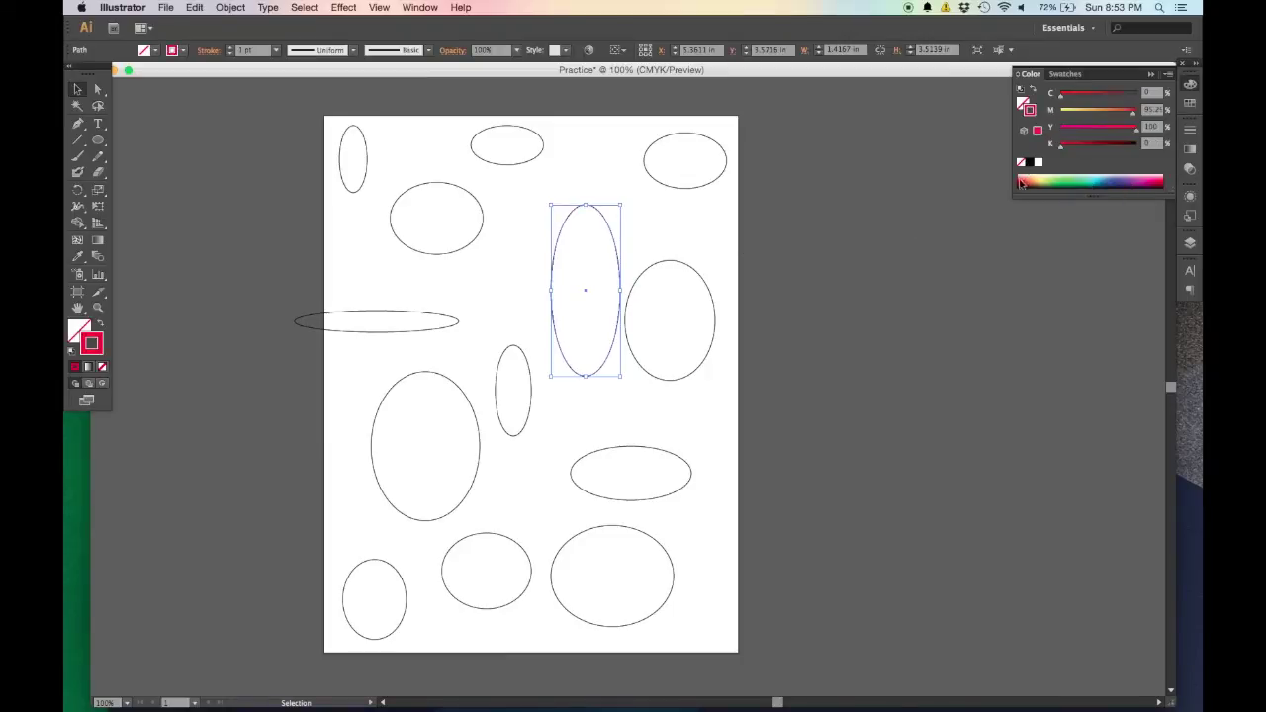
left_click(78, 89)
left_click(470, 271)
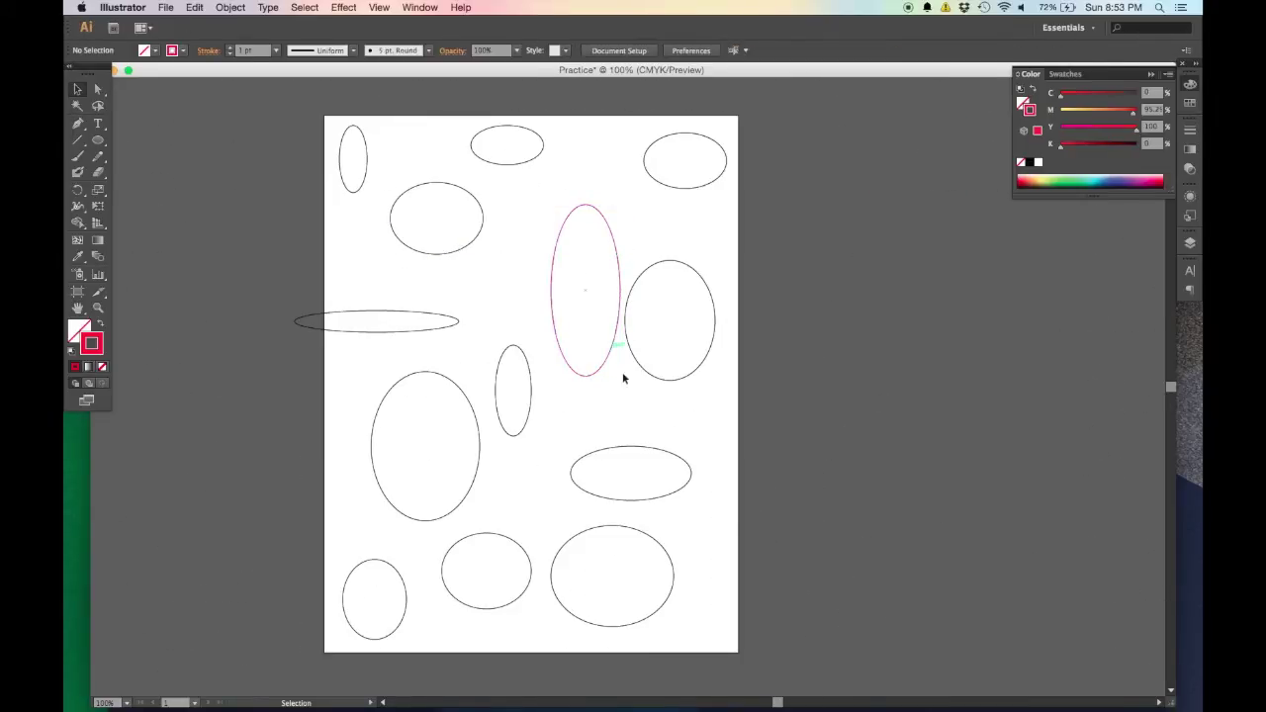
Swap the fill and stroke of the wide ellipse below the red one to give it a black fill, and move it slightly up
left_click(617, 450)
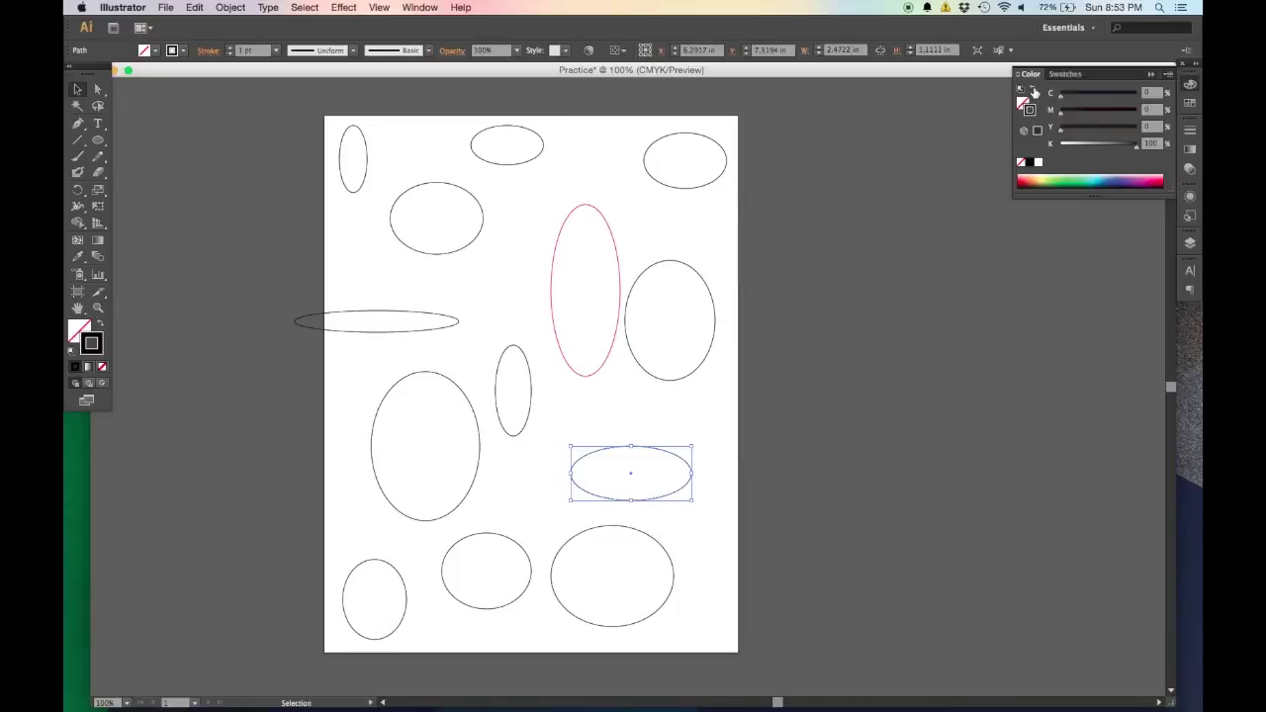
left_click(1034, 92)
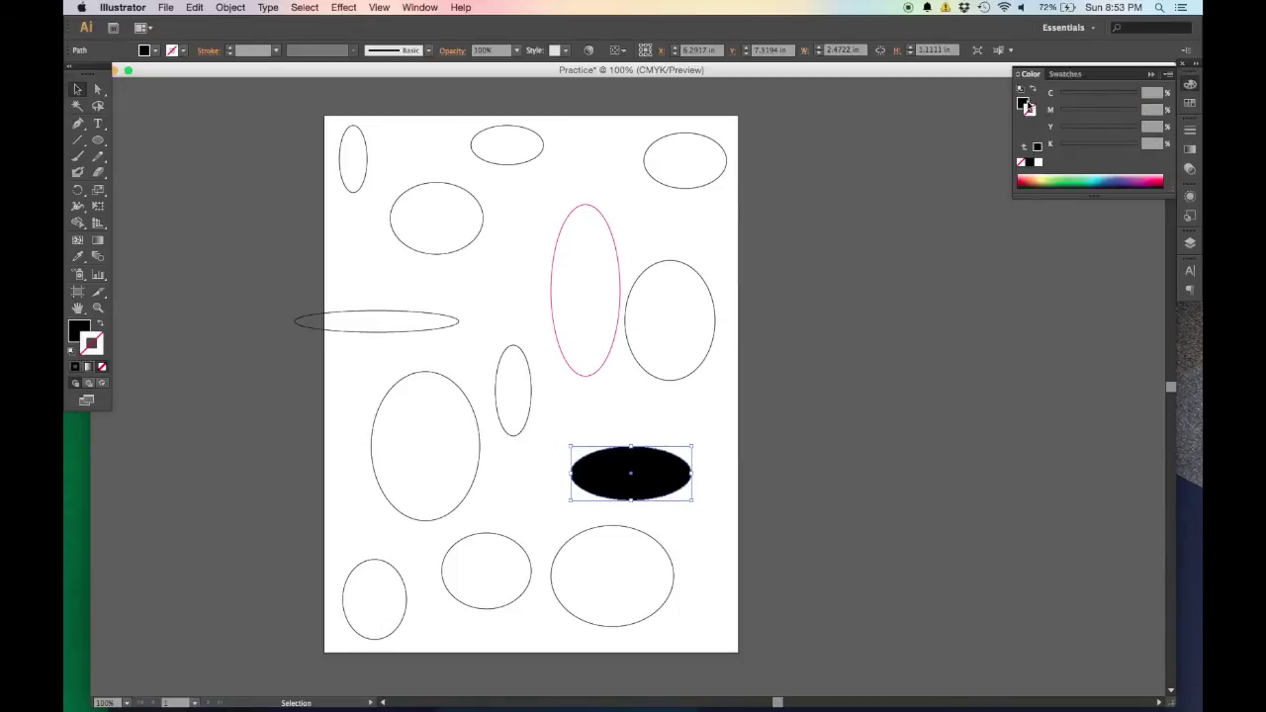
left_click(1021, 103)
left_click_drag(631, 489, 625, 457)
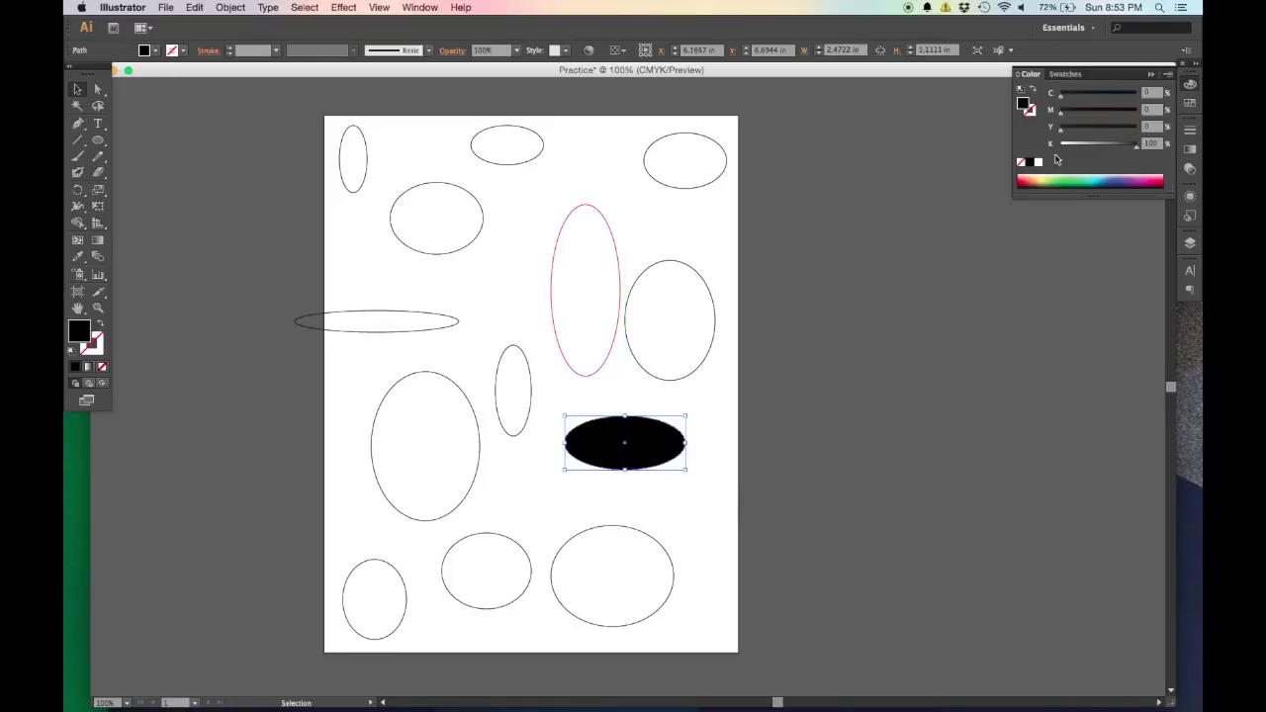
Mix a dark red fill of C 23, M 83, Y 79, K 34 for the wide ellipse, replace it with blue from the spectrum, and deselect
left_click_drag(1063, 134, 1078, 97)
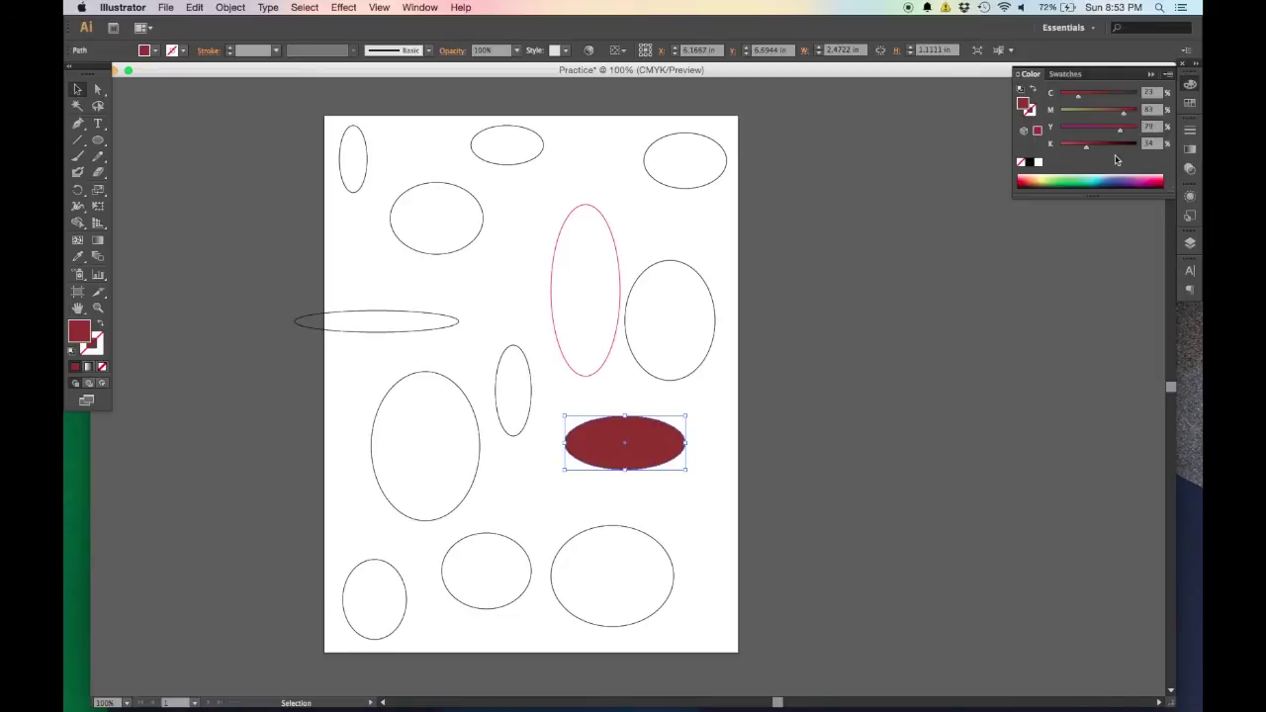
mouse_move(1100, 175)
left_mouse_down()
mouse_move(1061, 172)
mouse_move(1114, 174)
left_mouse_up()
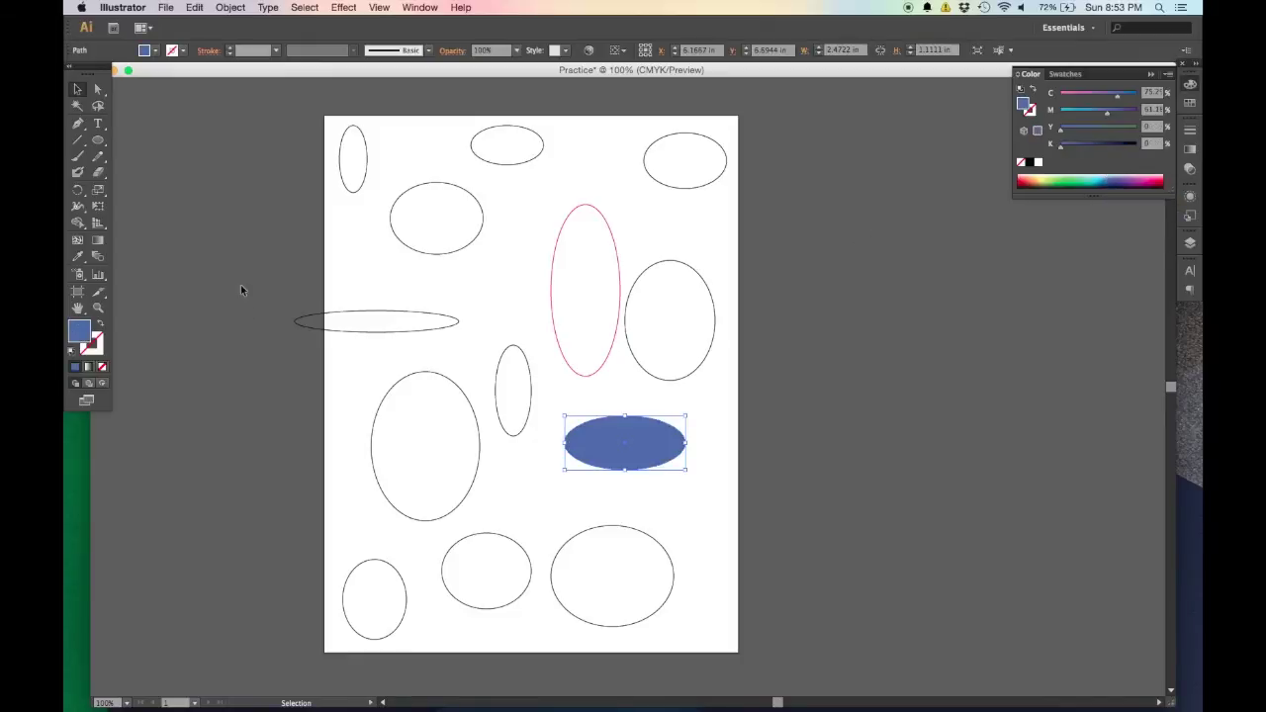
left_click(77, 89)
left_click(507, 413)
Move the blue ellipse between the round ellipse and the flat one overhanging the artboard edge, and magnify it to 600%
scroll(698, 441, "down", 4)
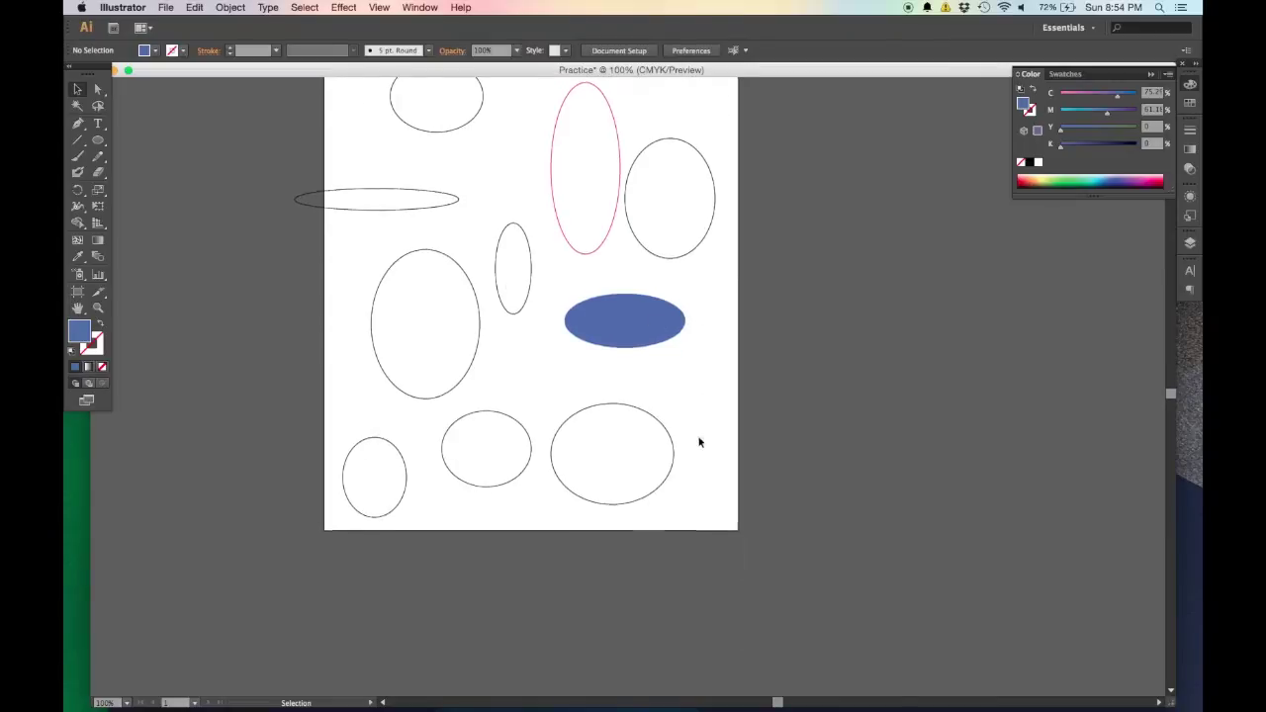
scroll(670, 414, "up", 3)
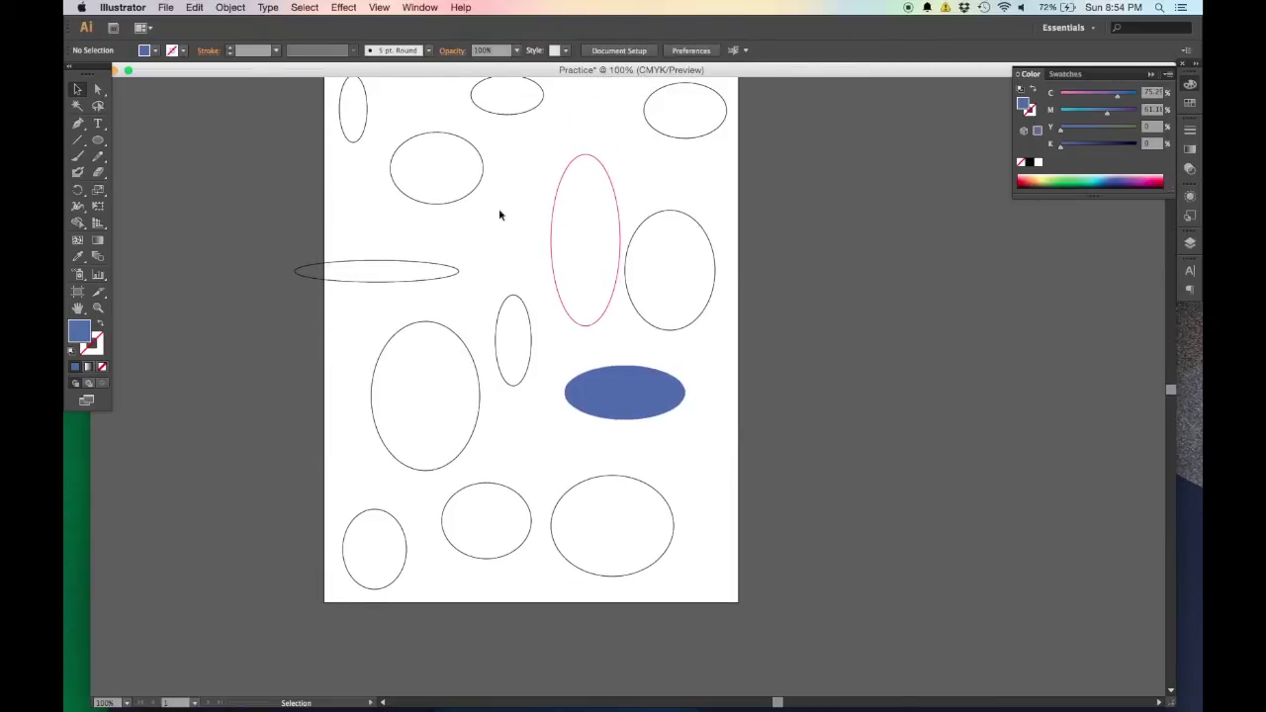
left_click_drag(666, 409, 520, 247)
key("super+equal")
key("super+equal")
key("super+equal")
key("super+equal")
key("super+equal")
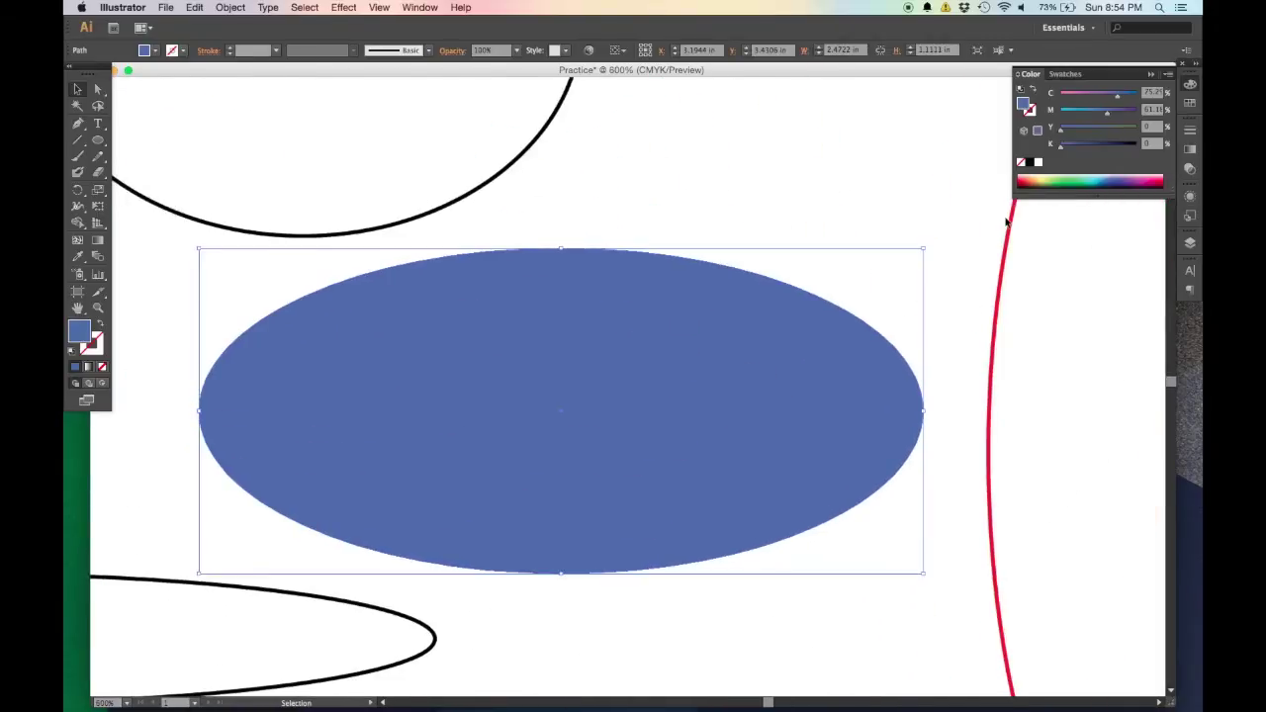
Give the blue ellipse a black stroke and keep the ellipse selected
left_click(1030, 111)
left_click(1028, 161)
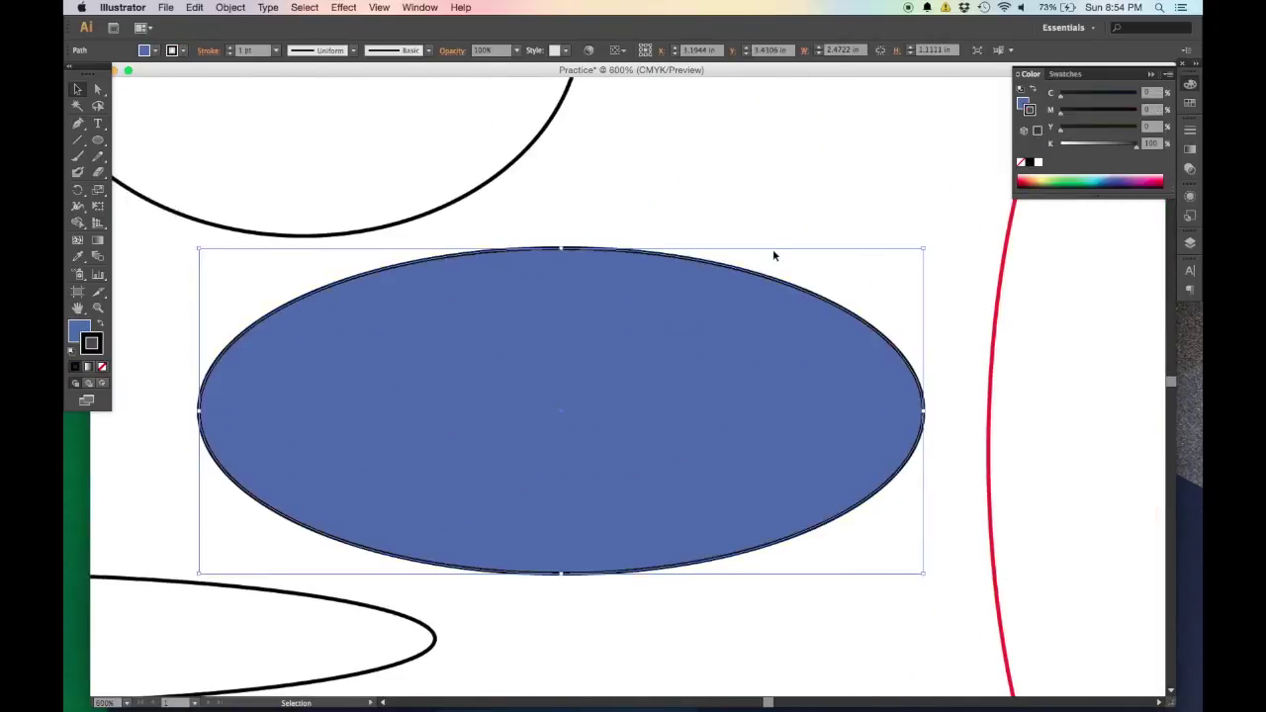
left_click(802, 179)
left_click(890, 375)
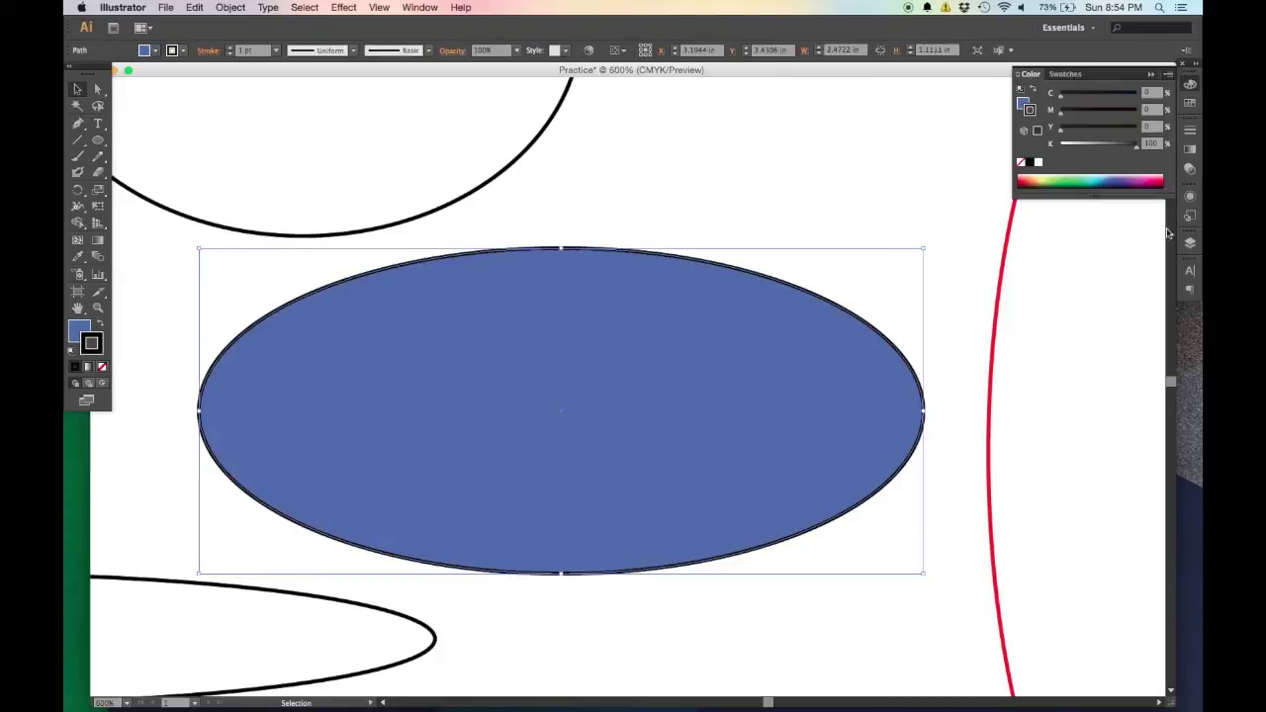
Show the stroke settings and set the blue ellipse's stroke weight to 7 pt
left_click(1190, 131)
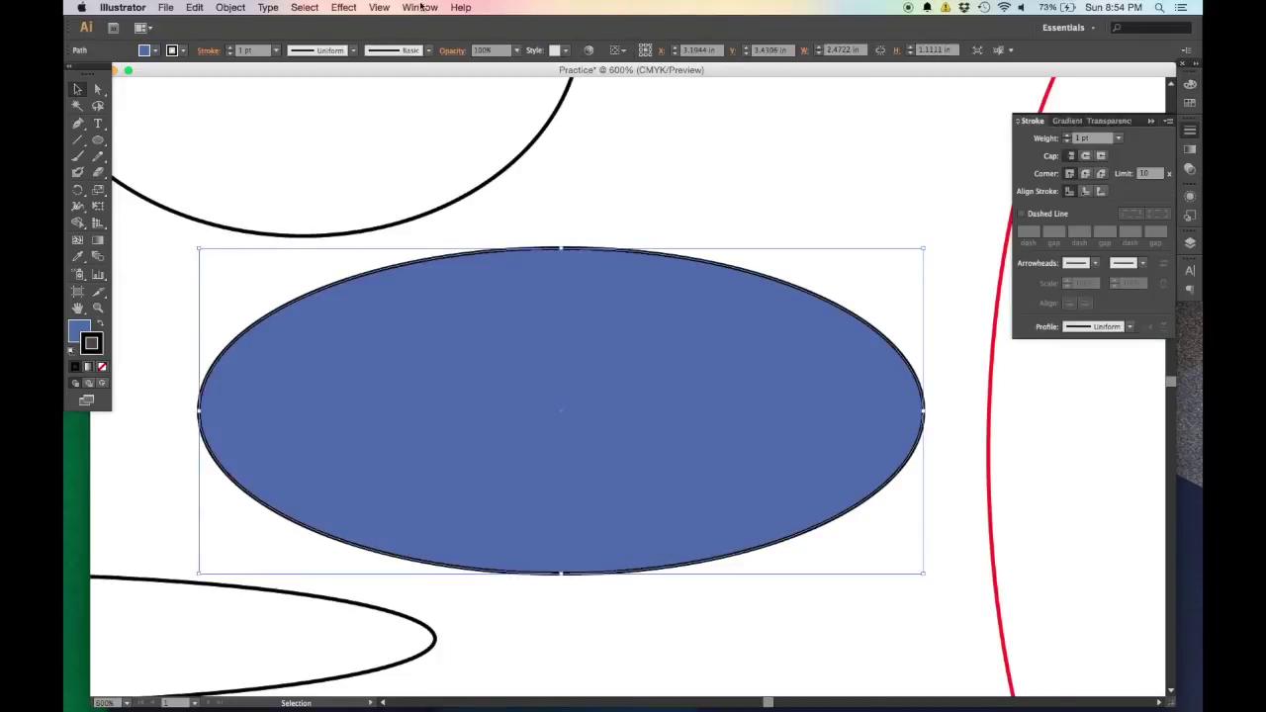
left_click(420, 7)
left_click(475, 431)
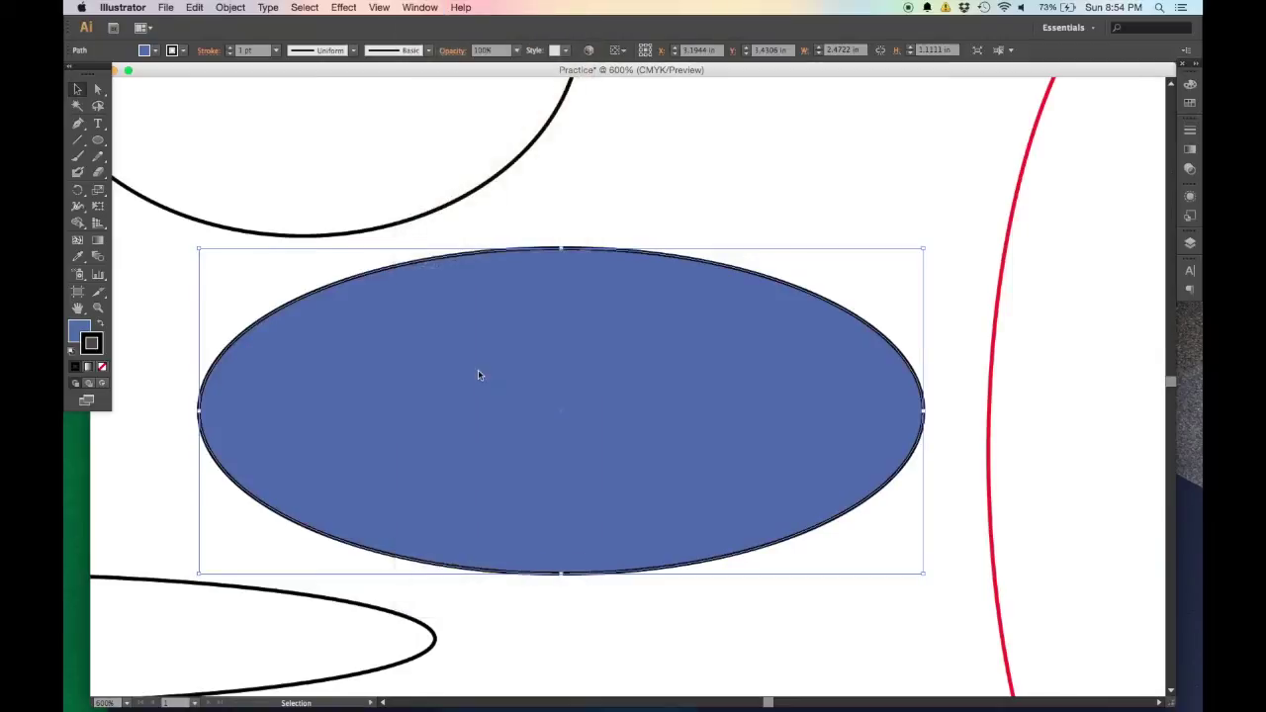
left_click(415, 7)
left_click(474, 431)
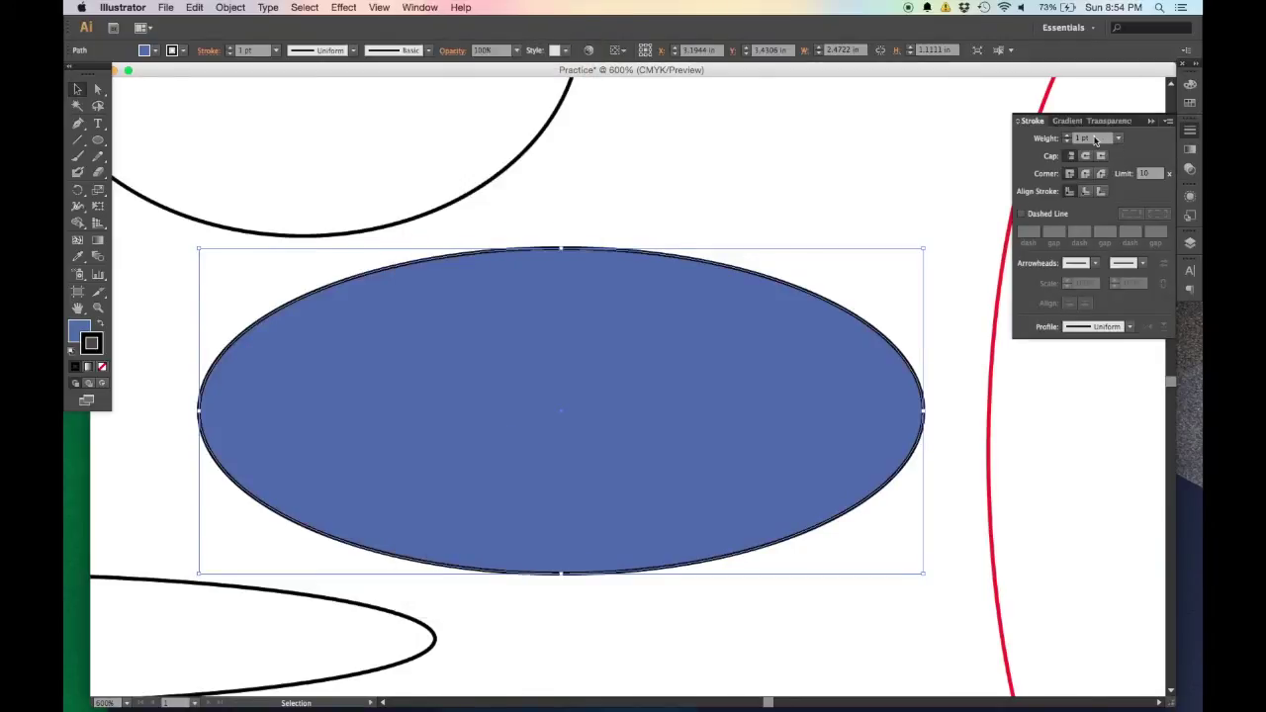
left_click_drag(1067, 137, 1068, 143)
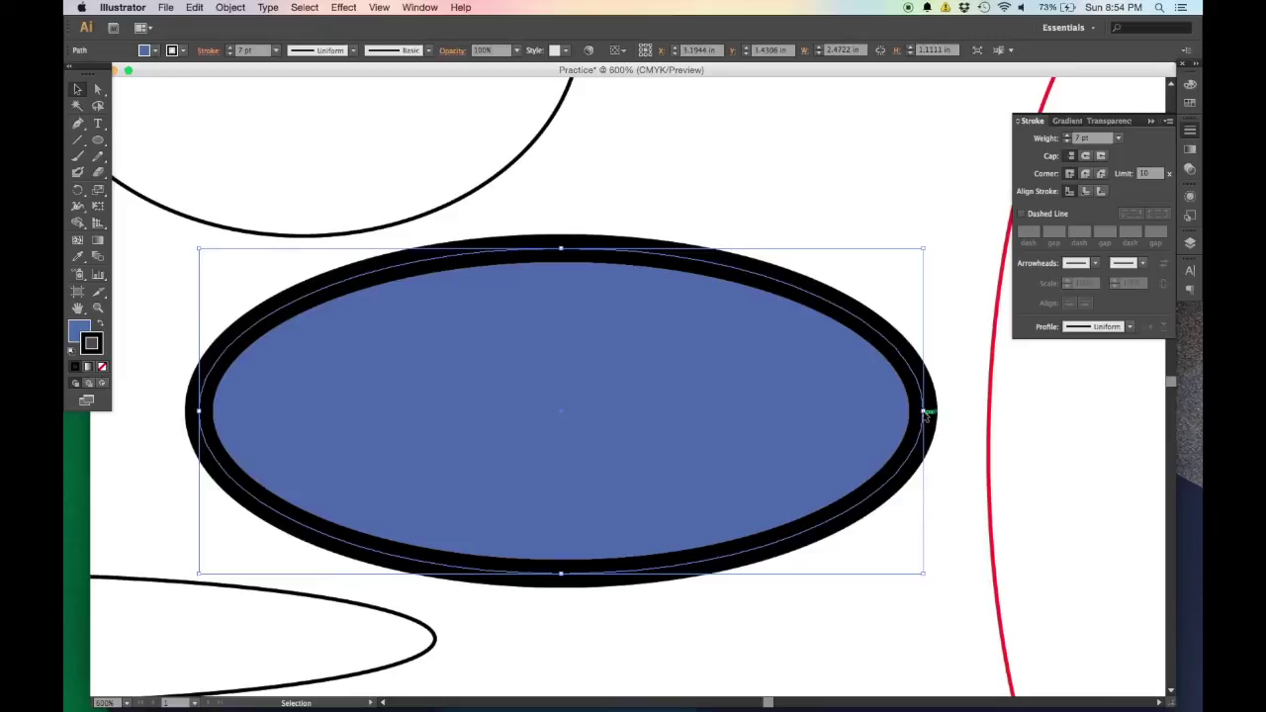
Try aligning the blue ellipse's stroke to the inside and outside of its path, and restore center alignment
left_click(1086, 192)
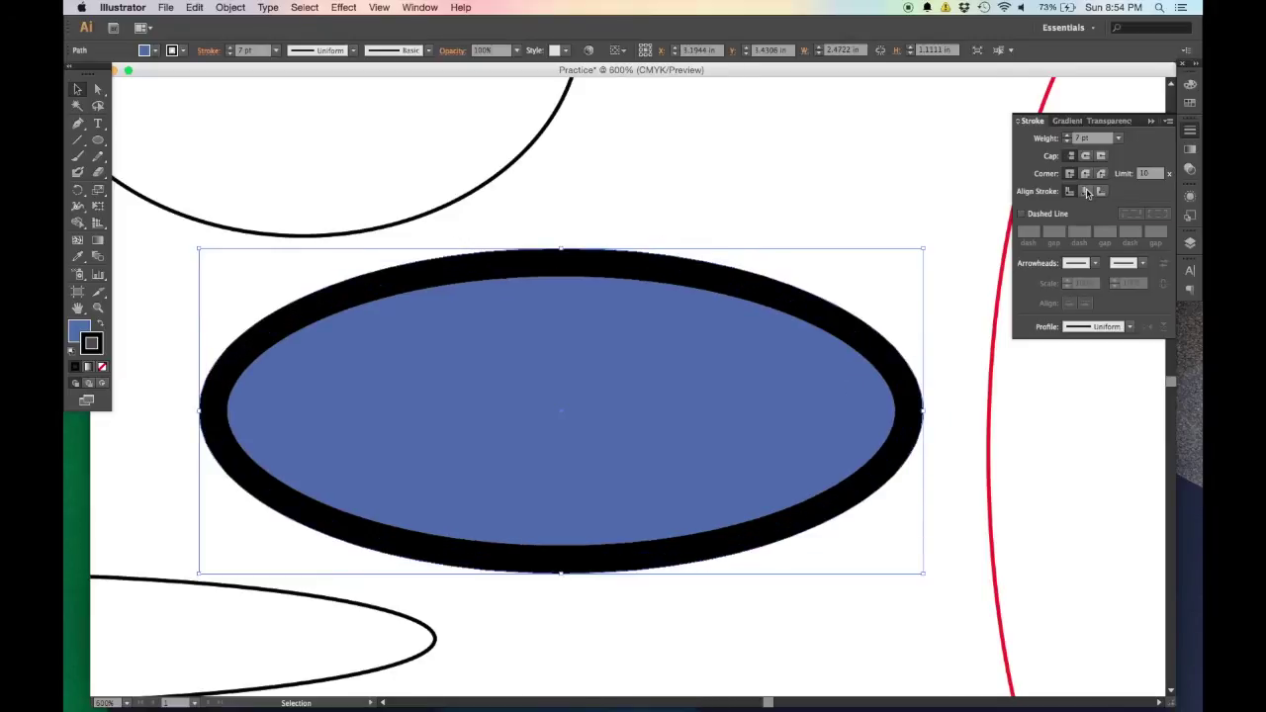
left_click(1101, 192)
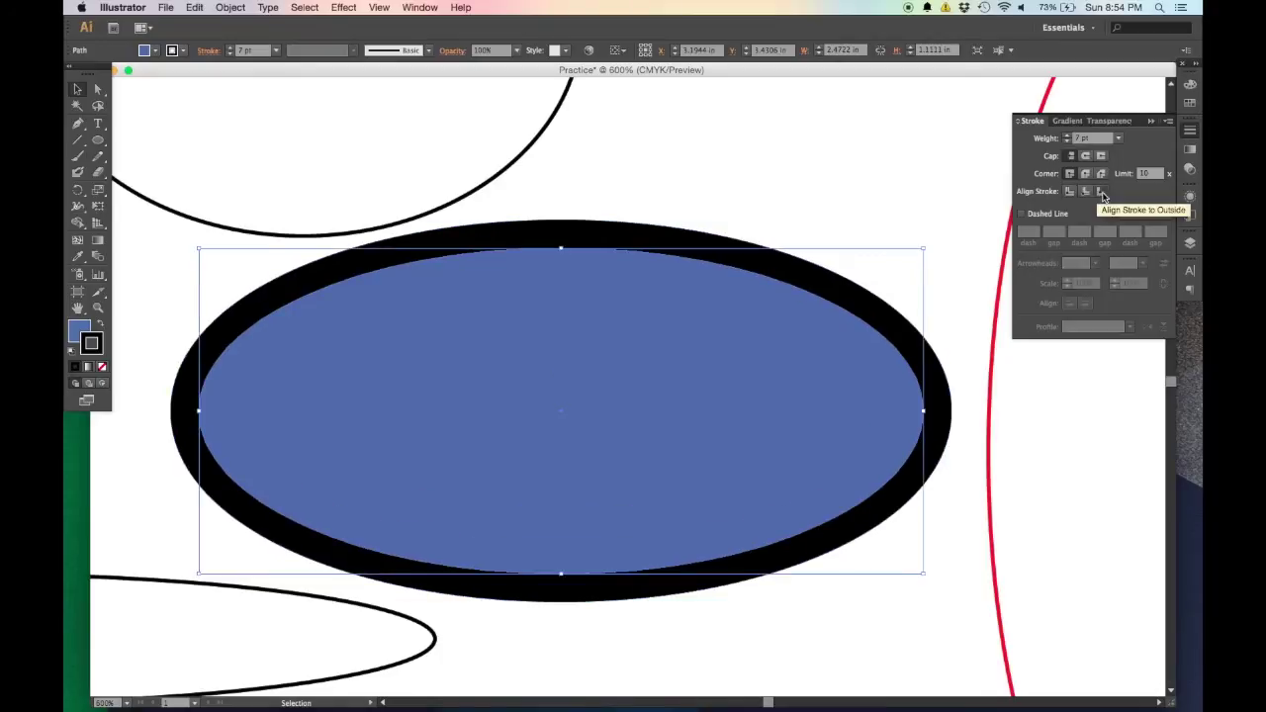
left_click(1068, 191)
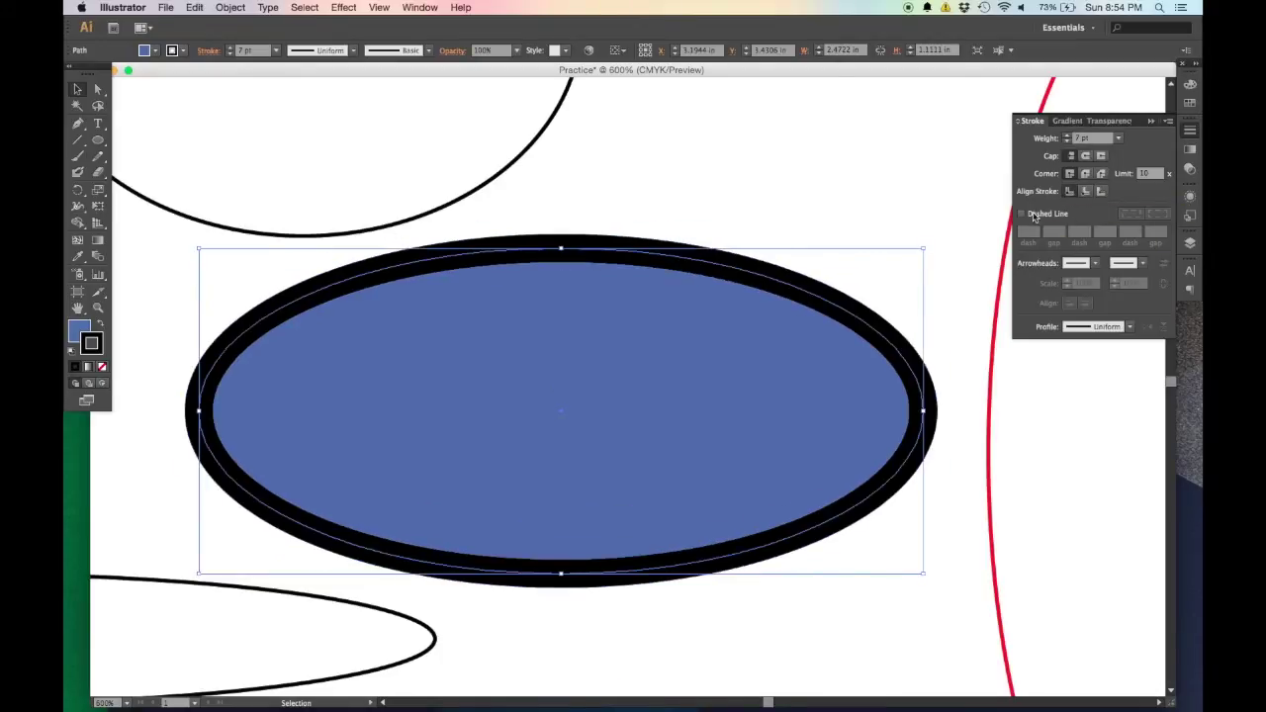
Turn the blue ellipse's outline into a dashed line and set its stroke weight to 3 pt
left_click(1022, 213)
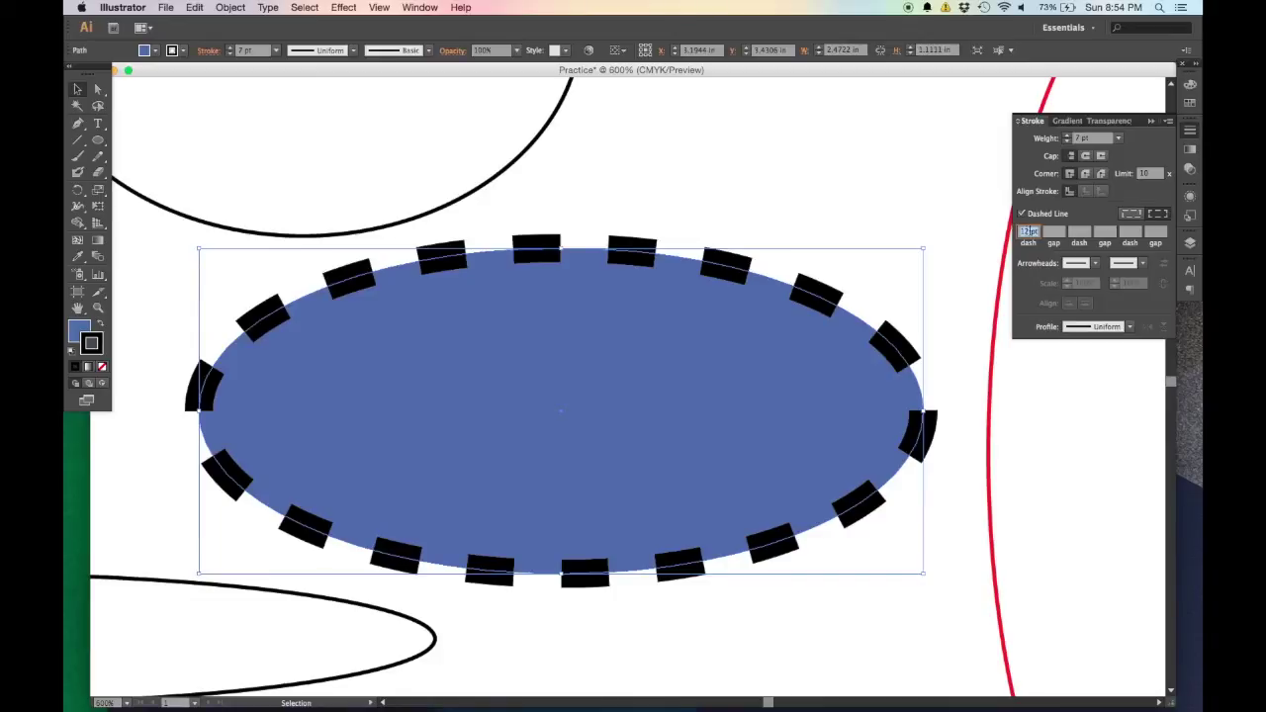
left_click(1067, 144)
left_click(1067, 144)
left_click(1067, 144)
left_click(1067, 143)
left_click(1067, 139)
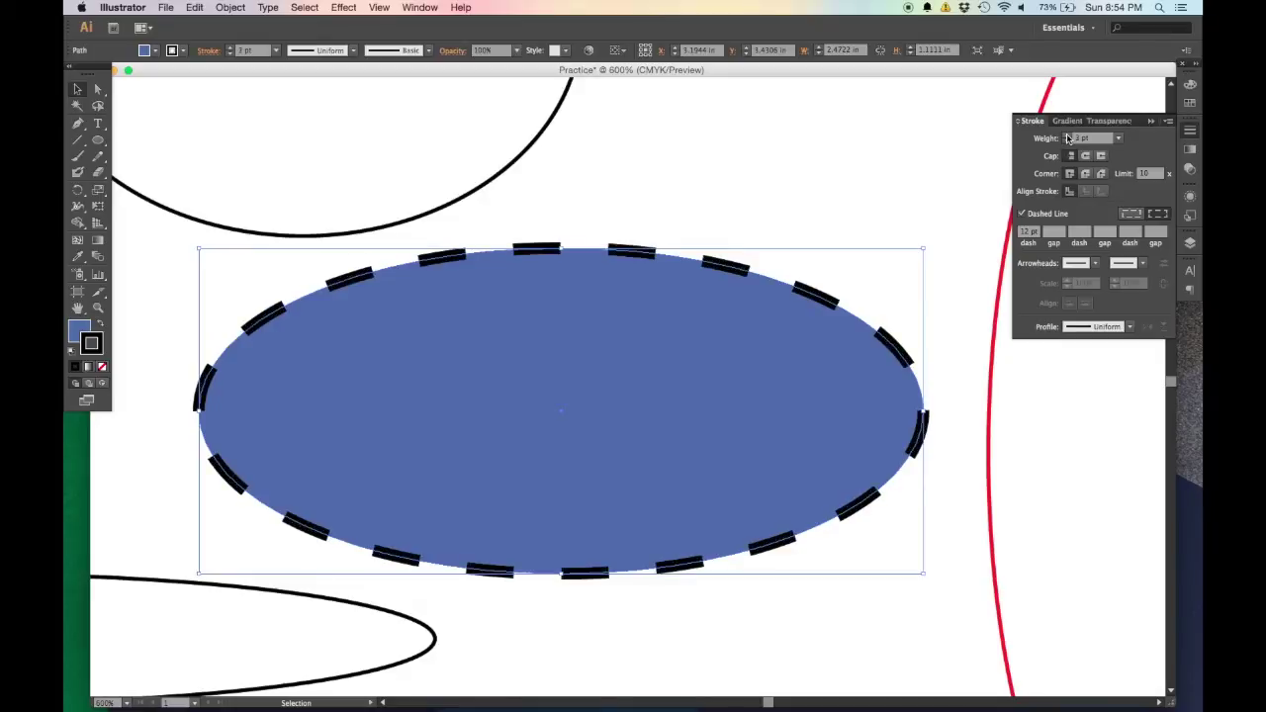
Set the blue ellipse's dash to 6 pt and gap to 4 pt, deselect it, and reduce the magnification to 150%
left_click(1034, 234)
type("6")
key("Tab")
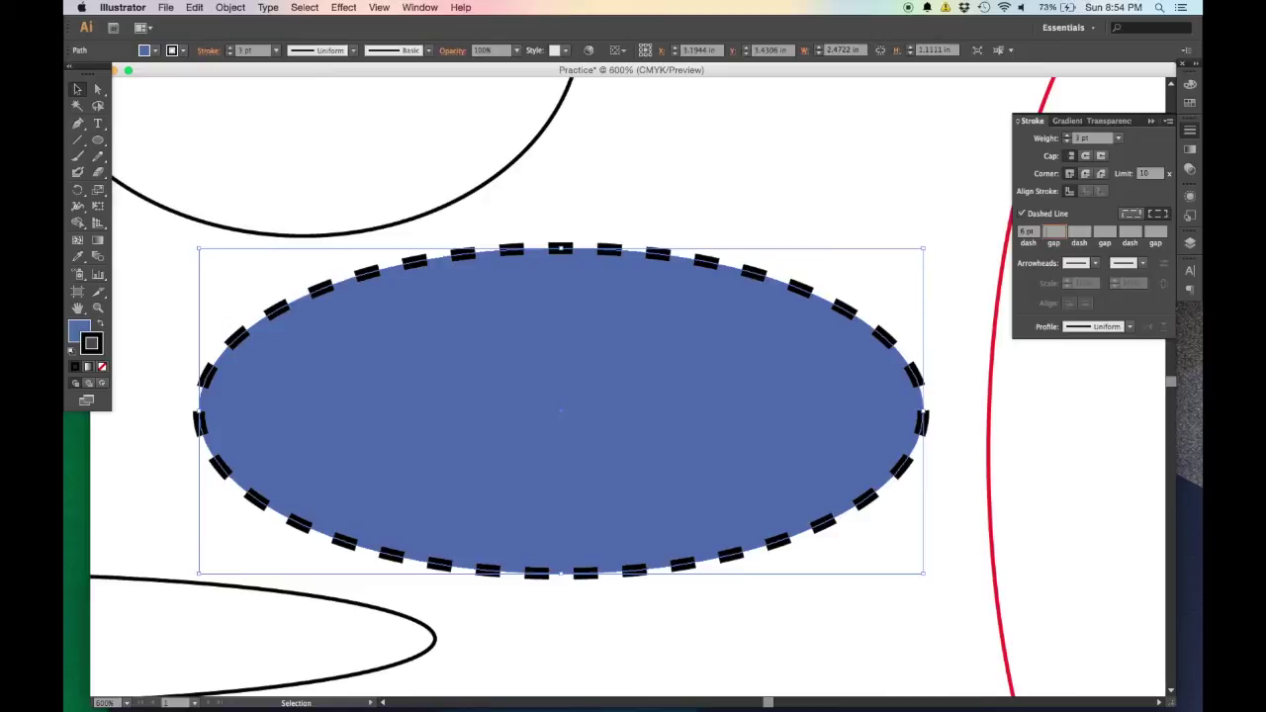
type("4")
key("Tab")
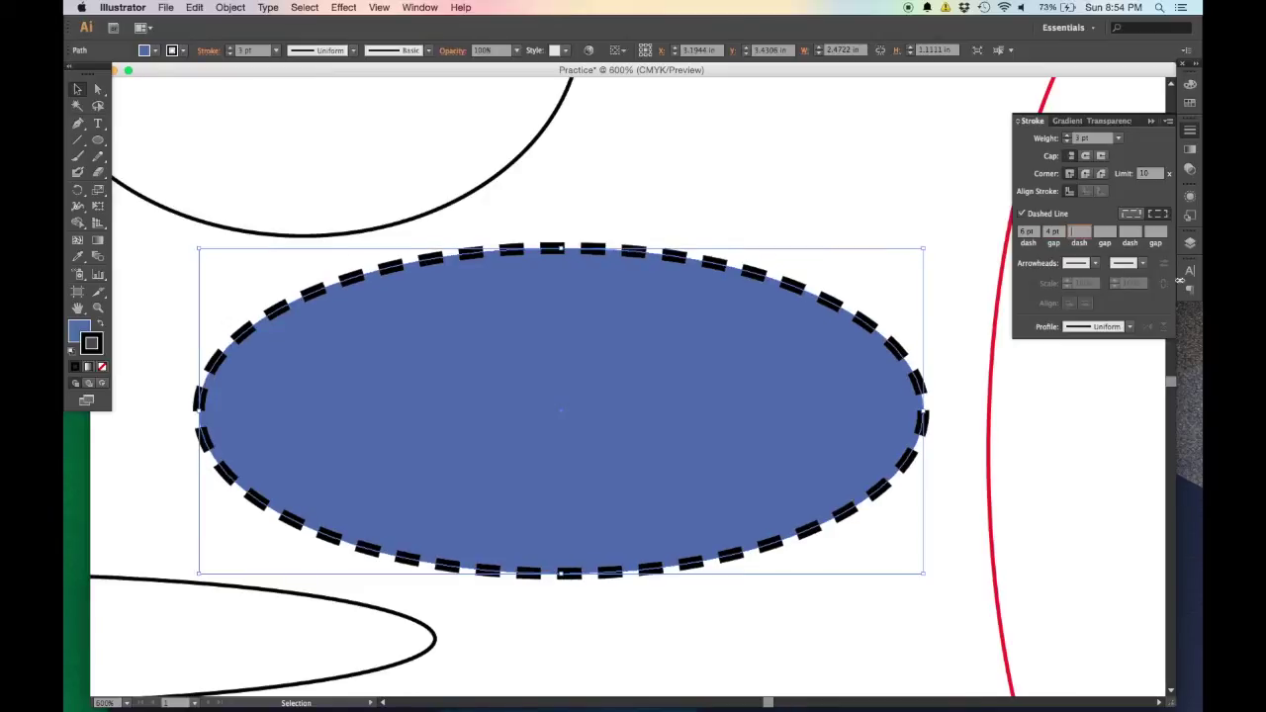
left_click(79, 87)
left_click(901, 229)
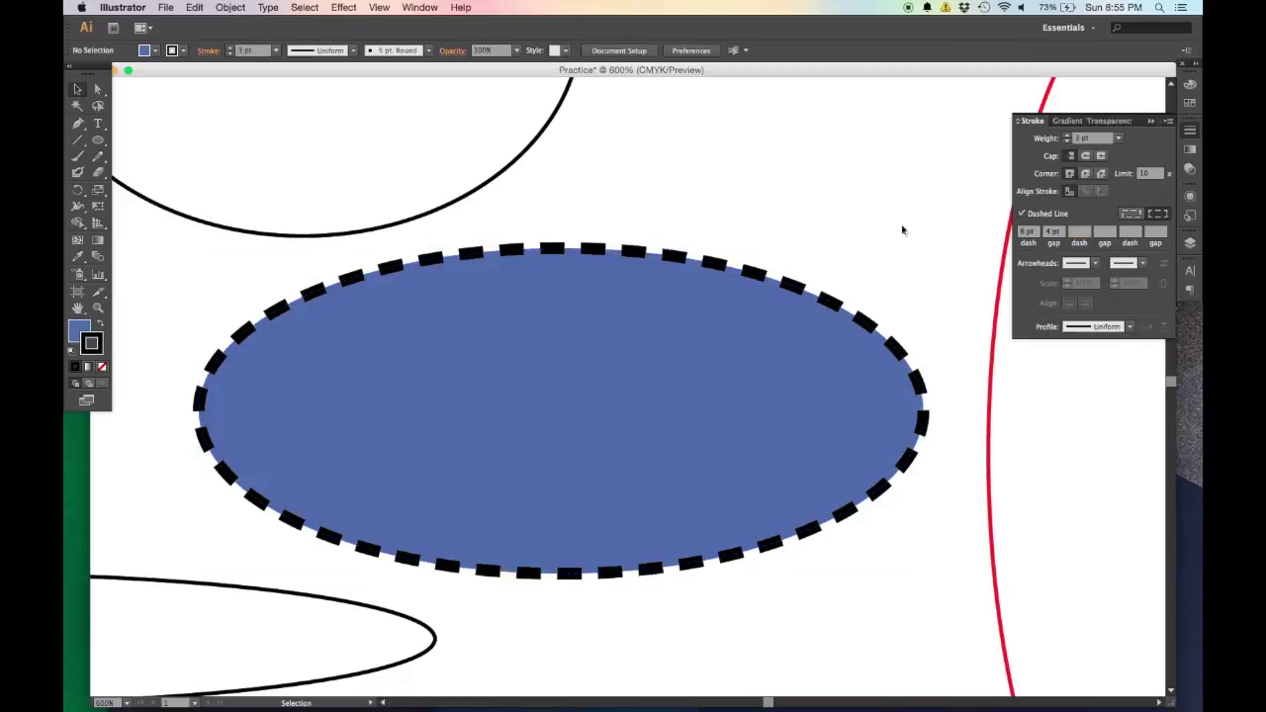
key("super+minus")
key("super+minus")
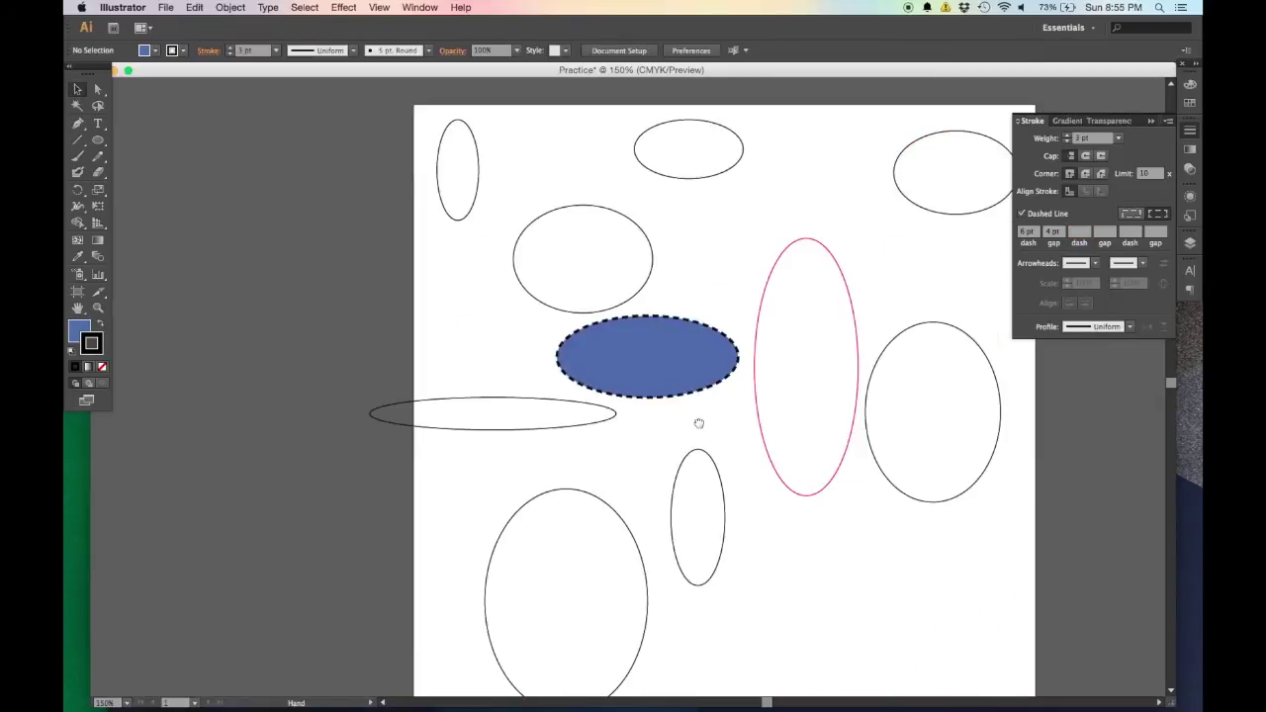
Draw a square about 1.86 in wide in the empty area below the red-outlined ellipse, and deselect it
scroll(698, 424, "down", 5)
scroll(698, 424, "right", 3)
left_click(100, 144)
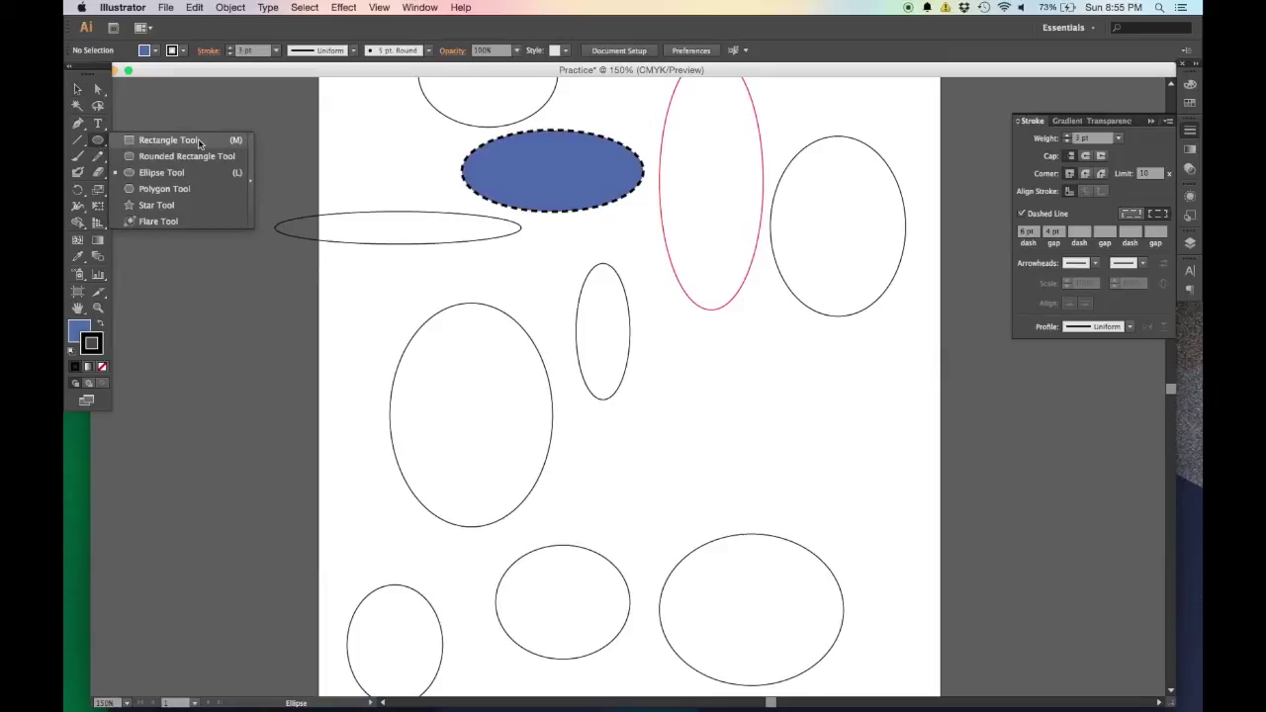
left_click(198, 140)
left_click_drag(723, 373, 862, 508)
key("v")
left_click(877, 485)
scroll(844, 438, "up", 3)
scroll(766, 370, "down", 1)
scroll(586, 400, "up", 1)
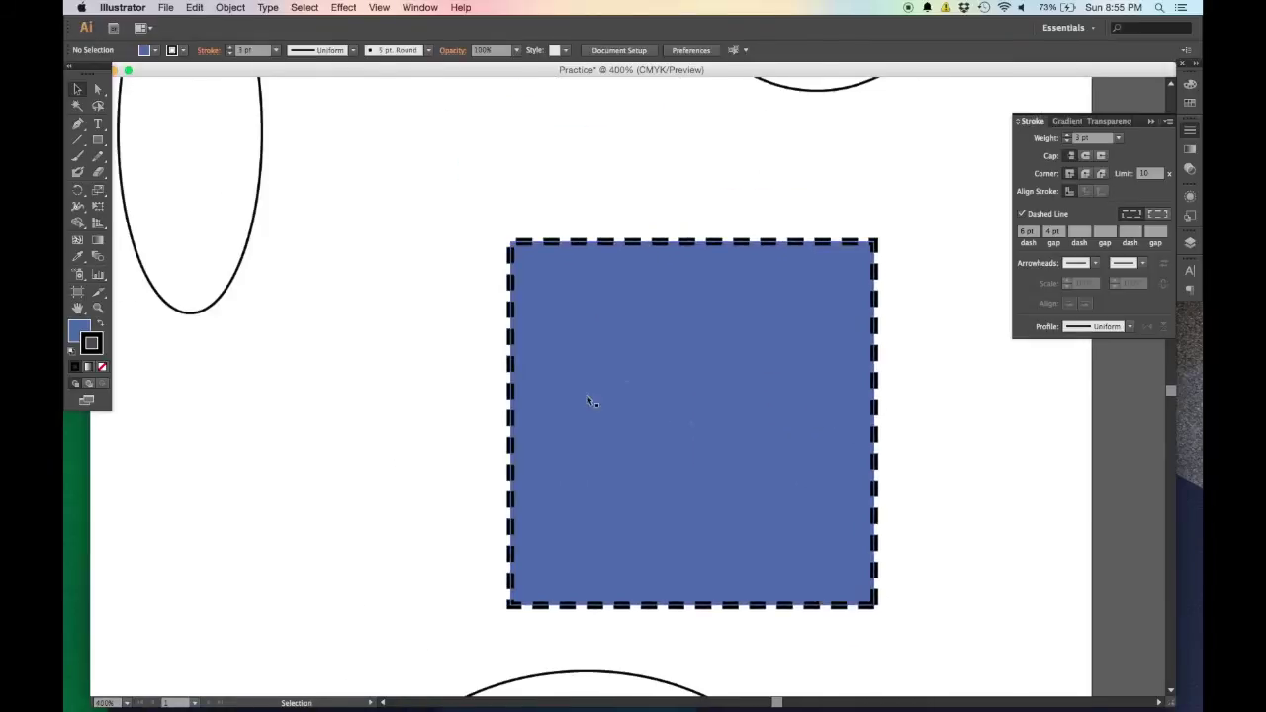
scroll(689, 414, "down", 3)
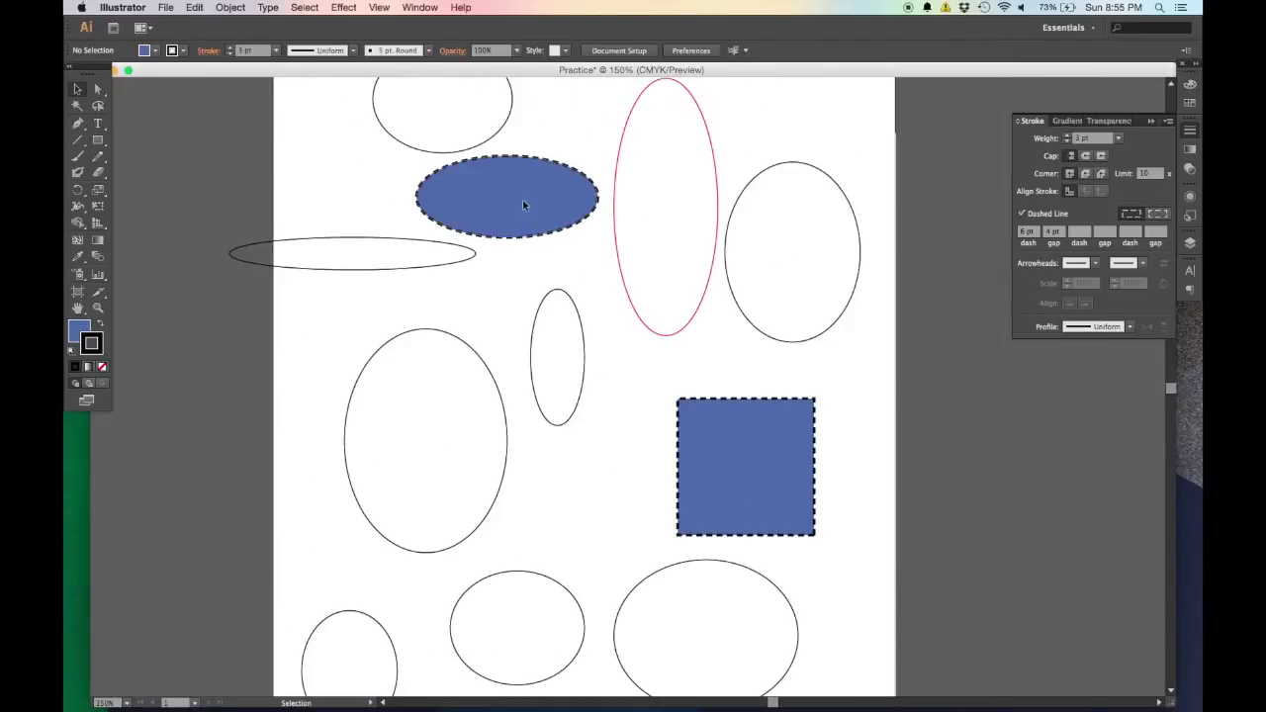
Select the blue square and turn off its dashed line
left_click(522, 200)
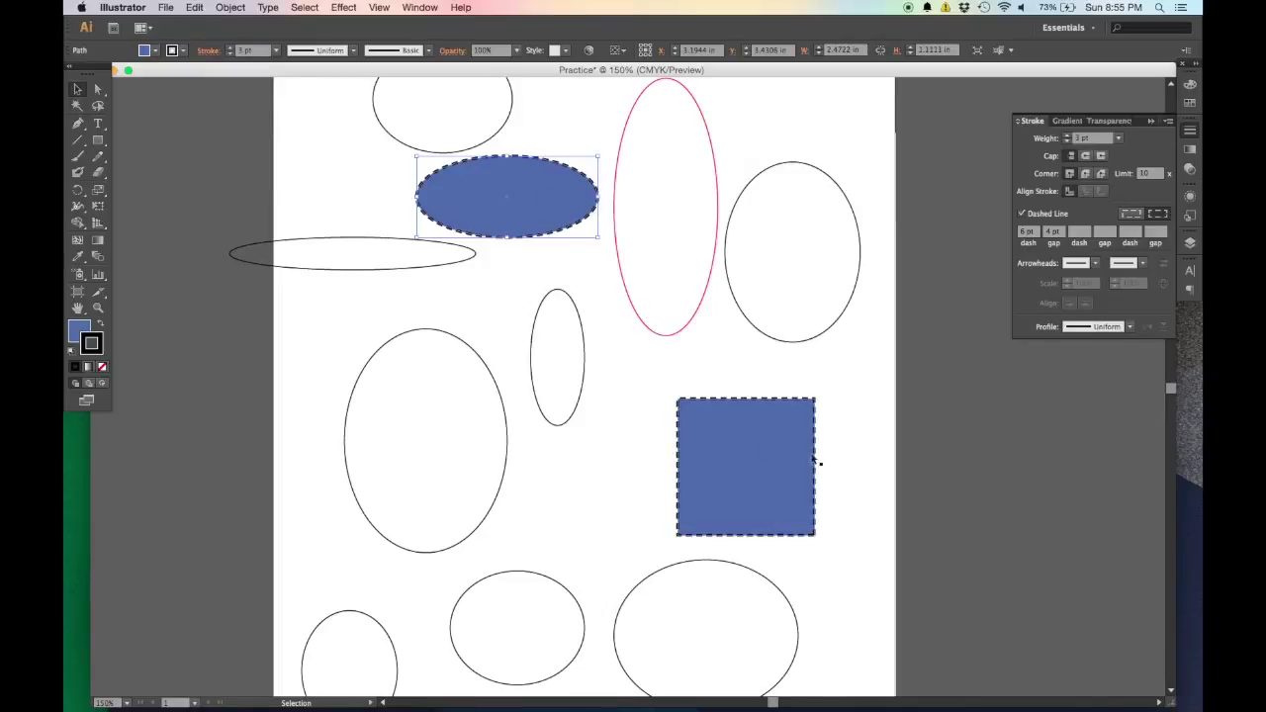
scroll(766, 414, "up", 4)
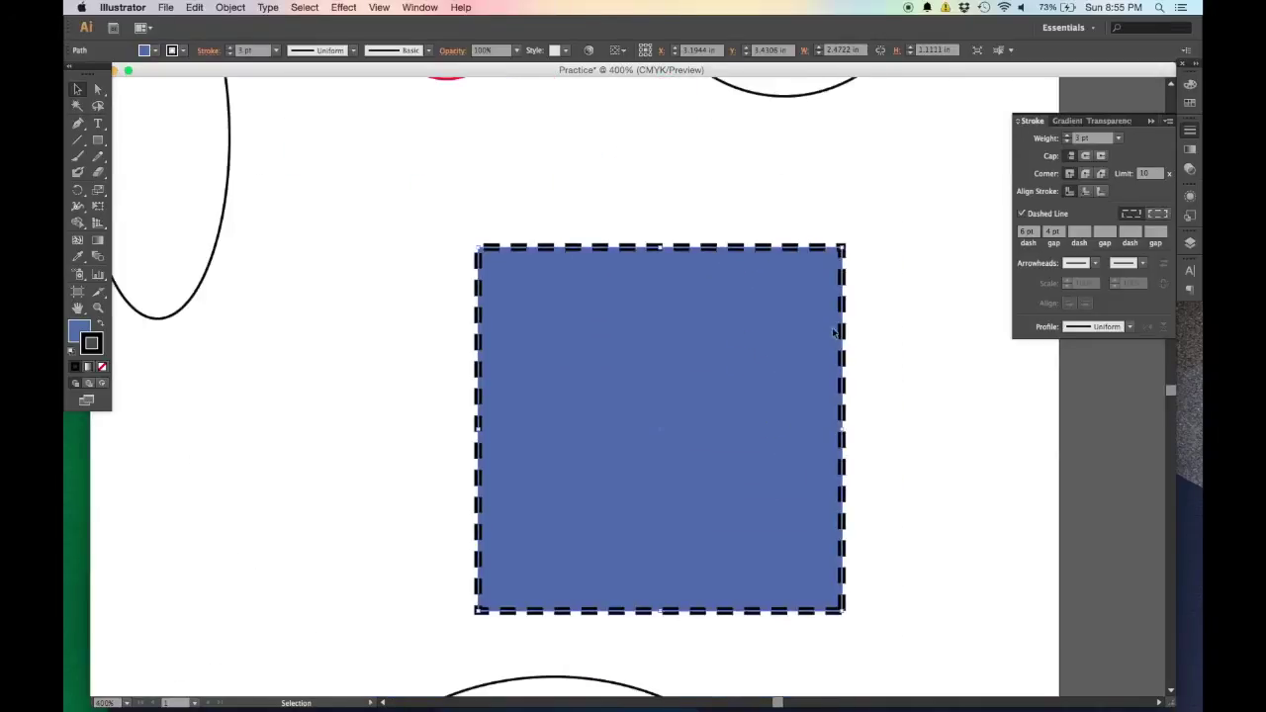
left_click(1021, 214)
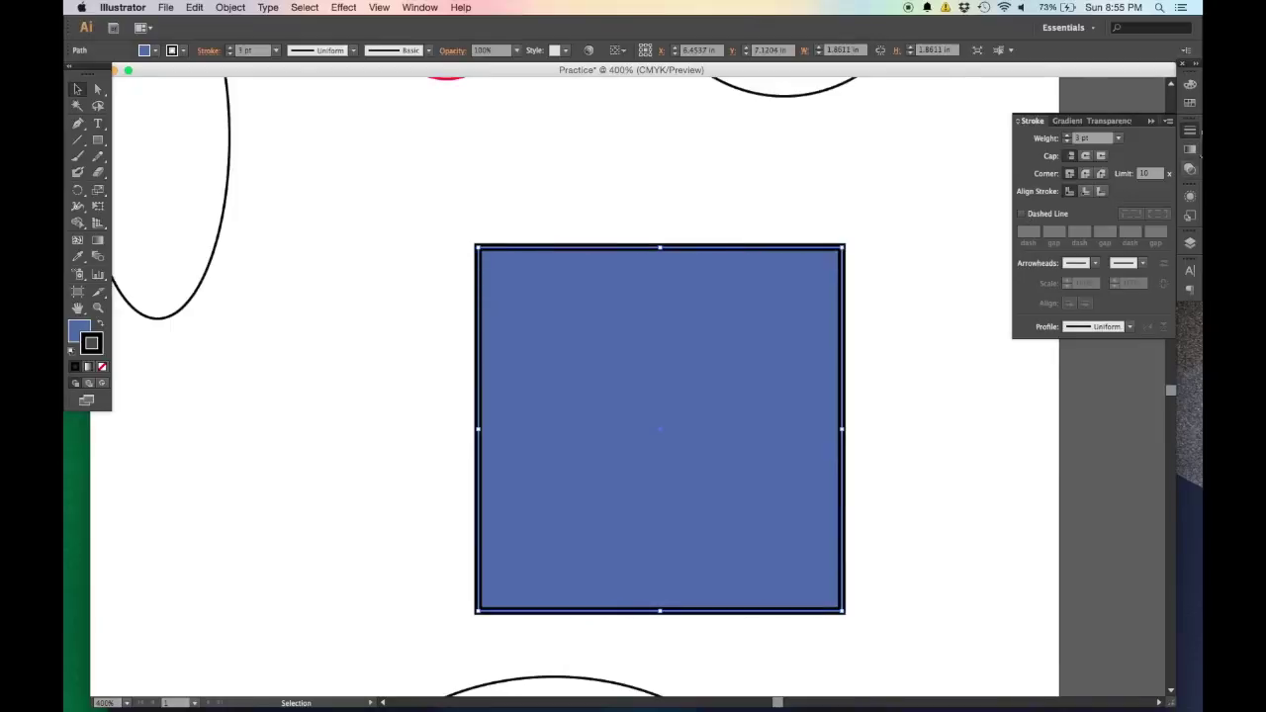
Change the square's fill color to red from the color spectrum and deselect it
left_click(1190, 84)
left_click(1023, 101)
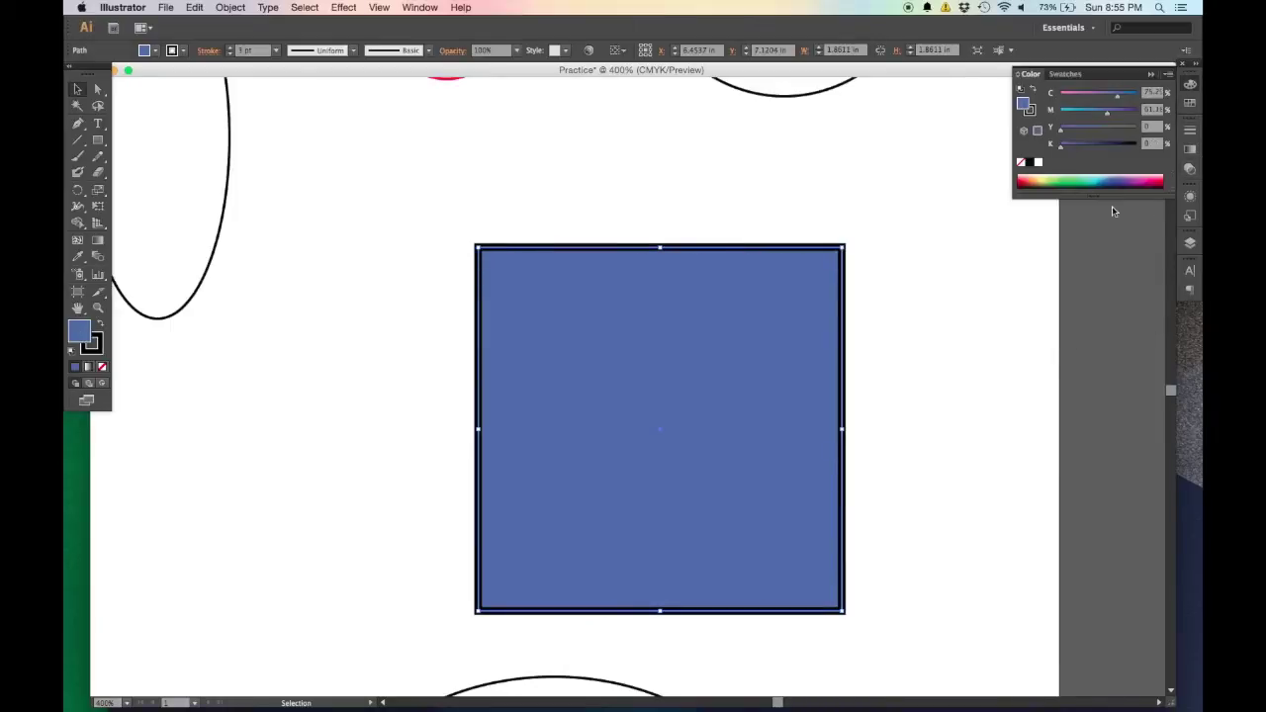
left_click(1159, 181)
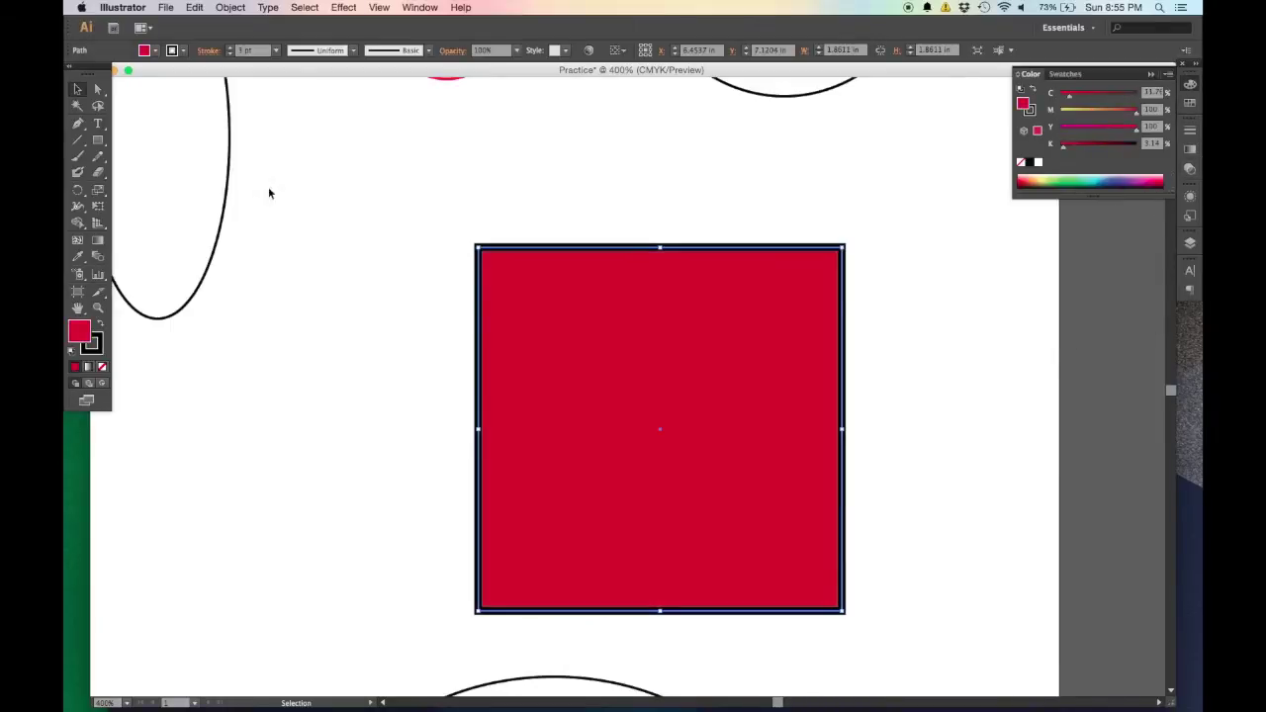
left_click(358, 288)
Try a round join on the red square's stroke corners, switch them to a bevel join, and deselect
left_click(721, 444)
left_click(1189, 130)
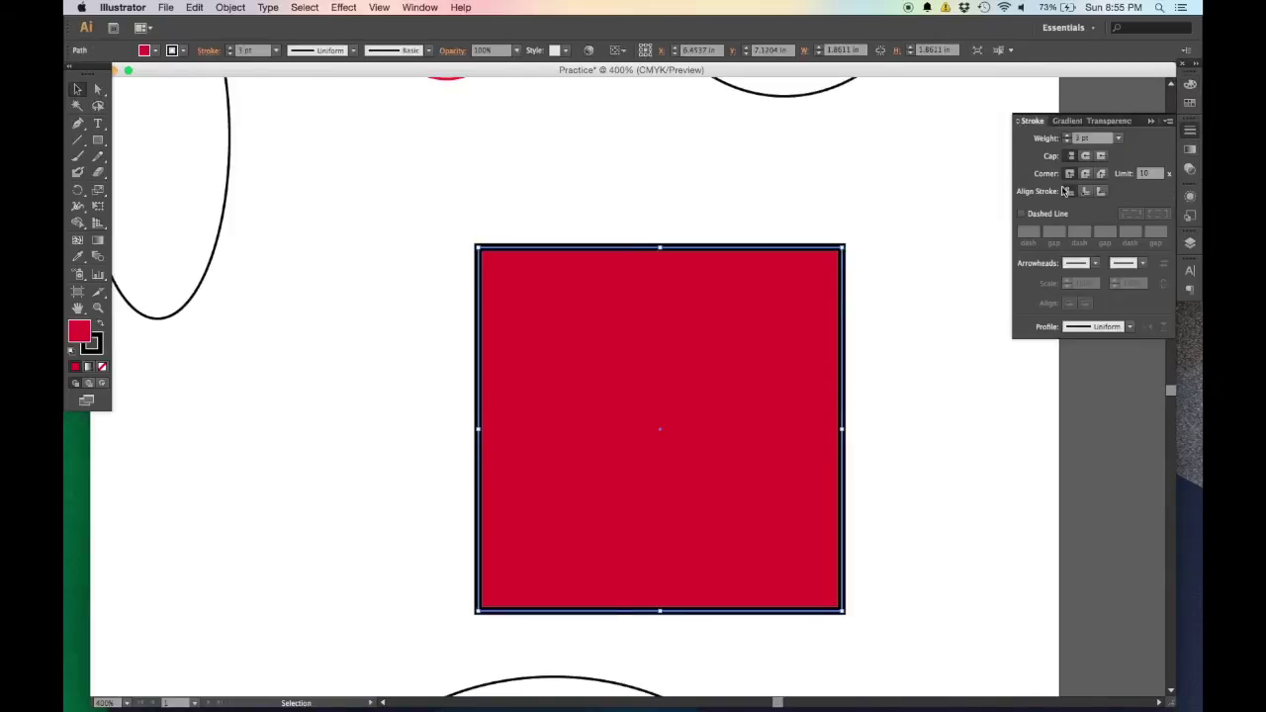
scroll(893, 279, "up", 3)
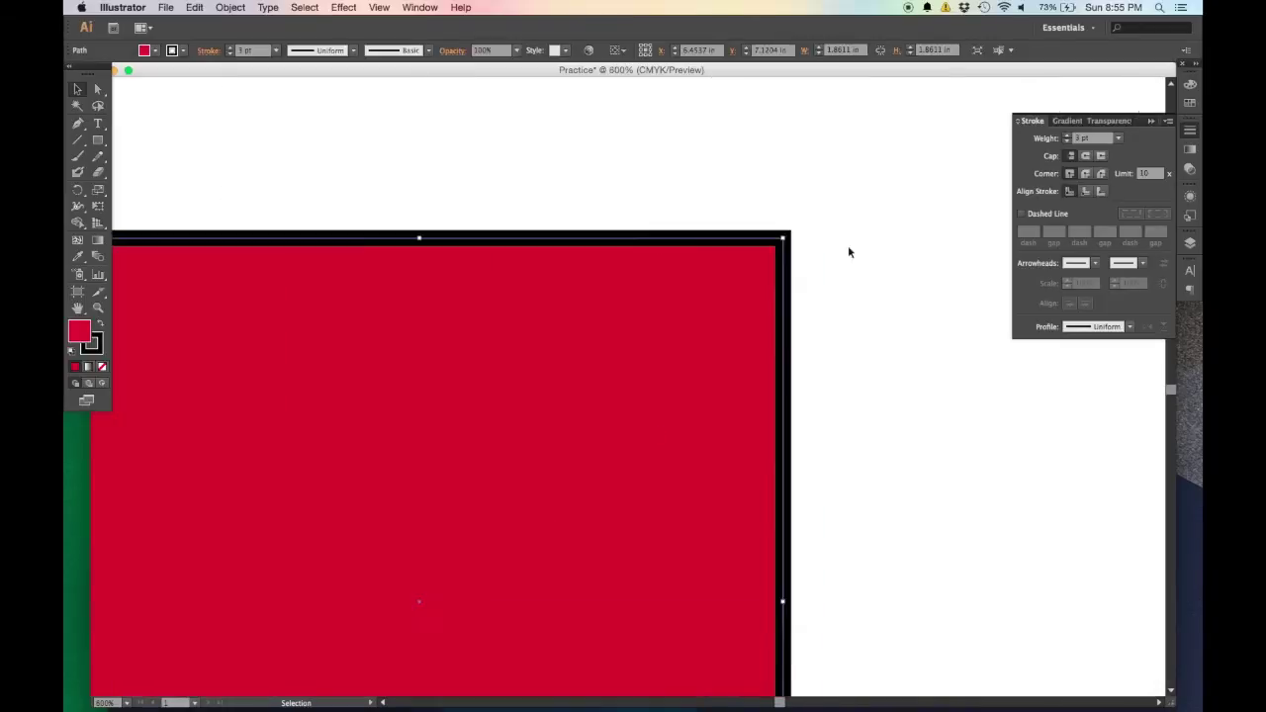
left_click(1087, 173)
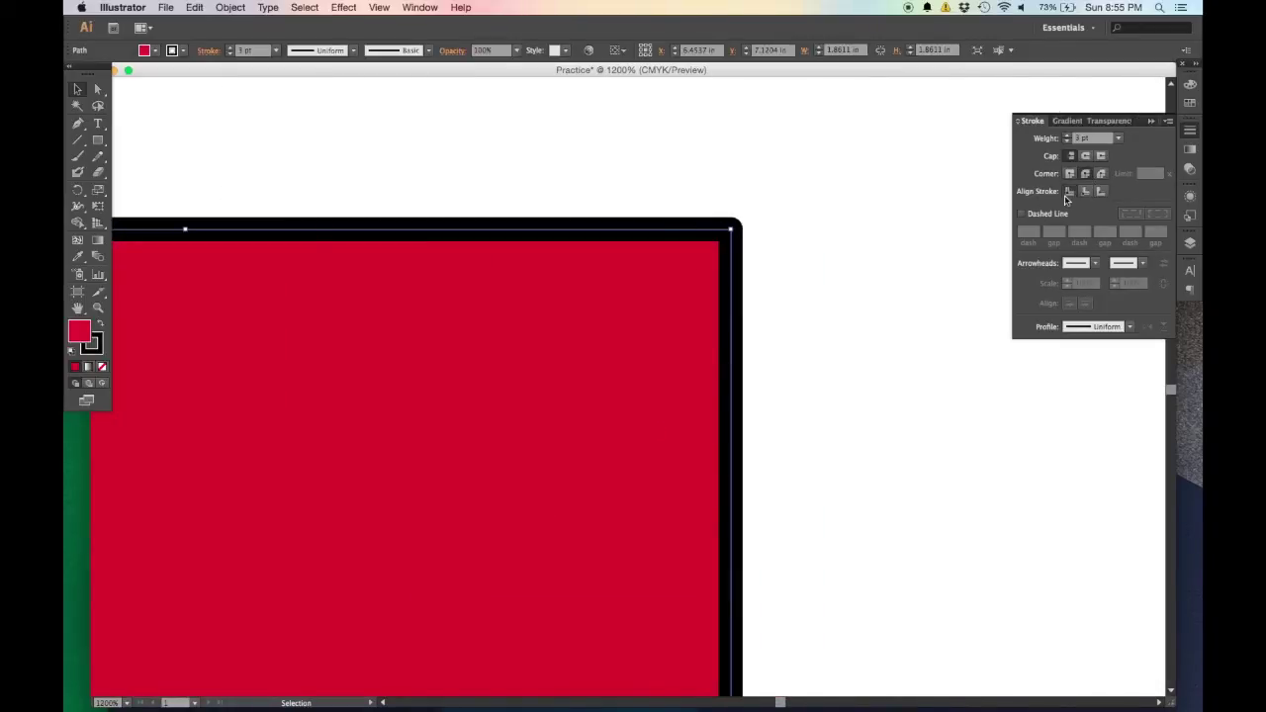
left_click(1100, 173)
left_click(765, 257)
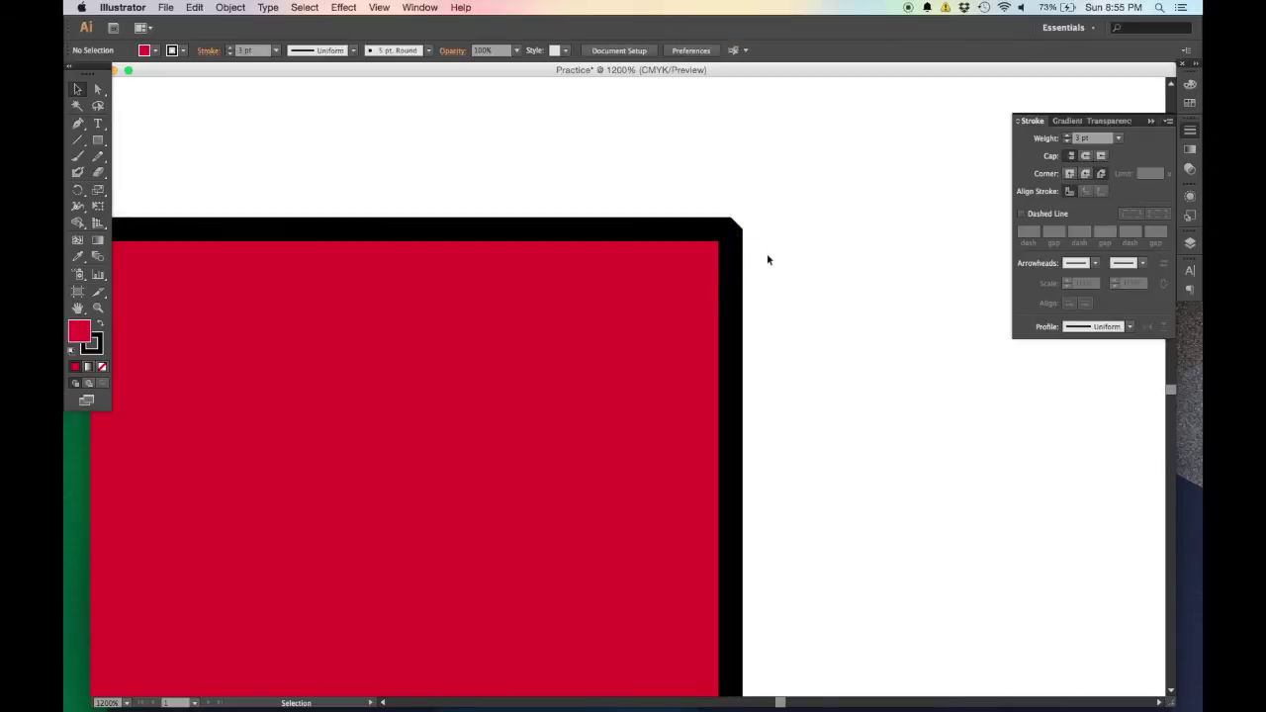
Set the red square's stroke weight to 16 pt and deselect it
scroll(765, 257, "down", 5)
scroll(764, 297, "up", 3)
scroll(761, 260, "up", 2)
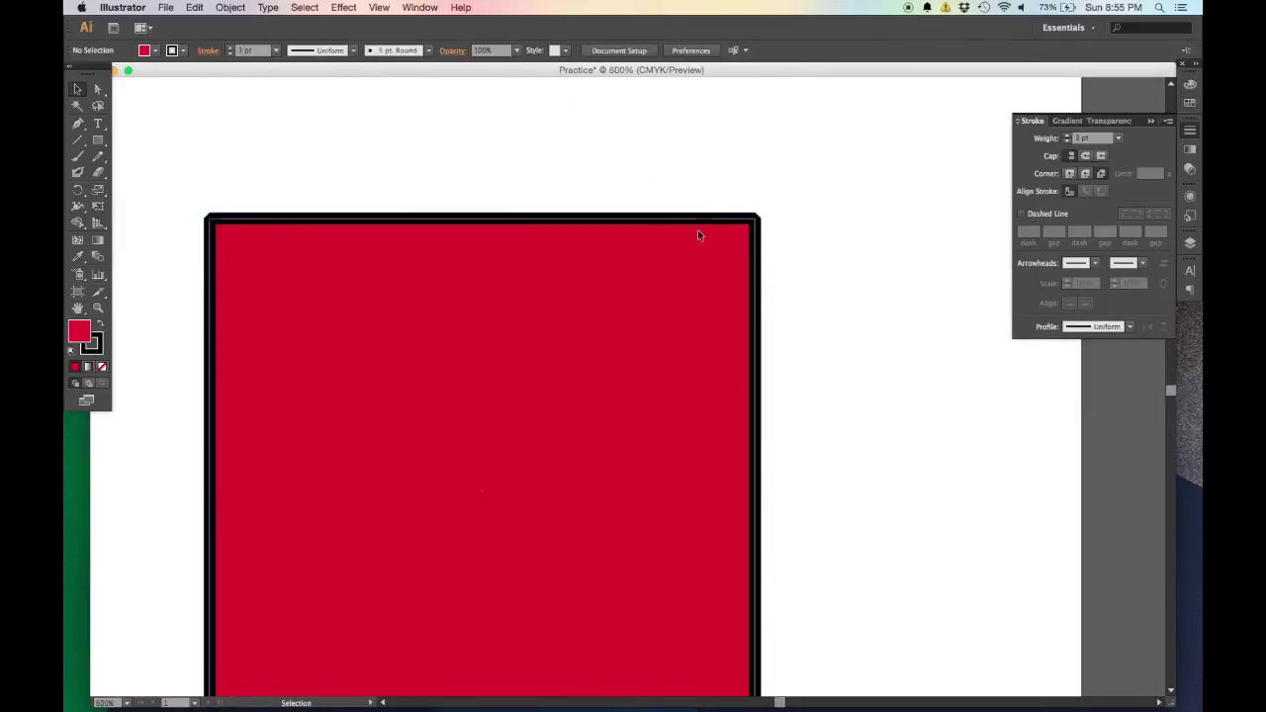
scroll(651, 260, "down", 2)
scroll(752, 314, "down", 2)
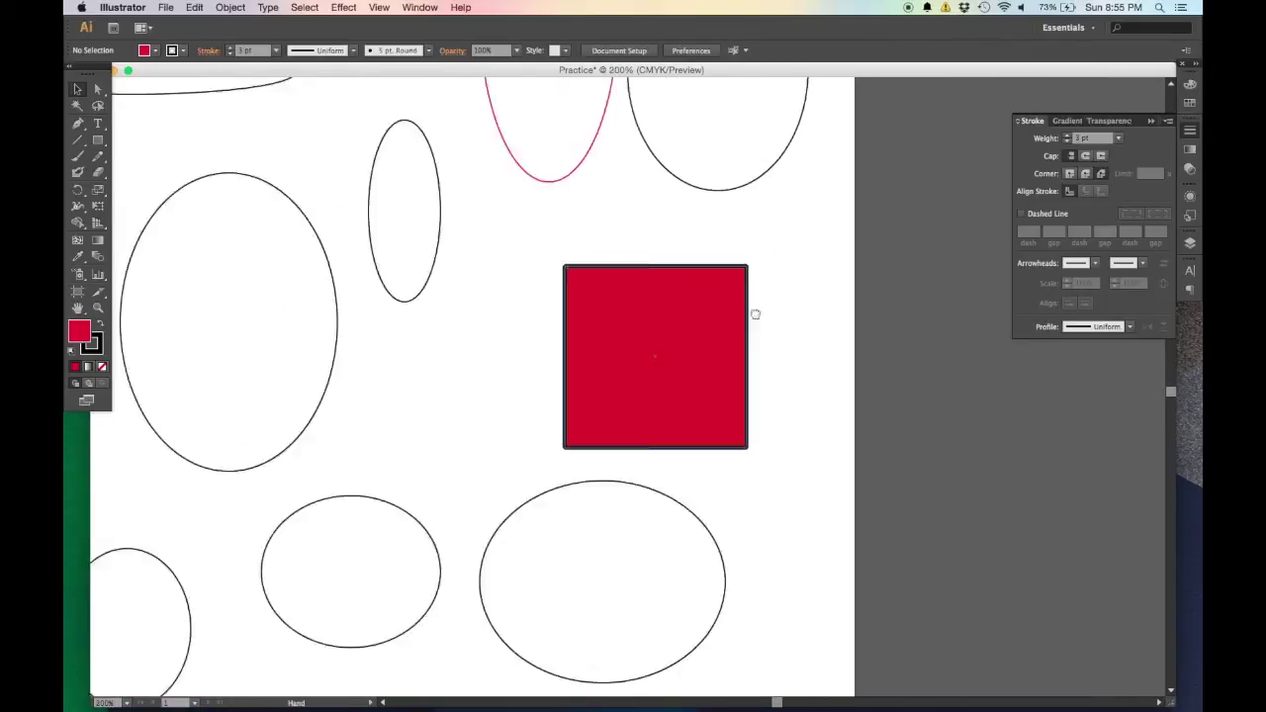
scroll(774, 300, "left", 2)
scroll(775, 300, "up", 2)
left_click(850, 287)
left_click(1117, 137)
left_click(1137, 336)
left_click(927, 362)
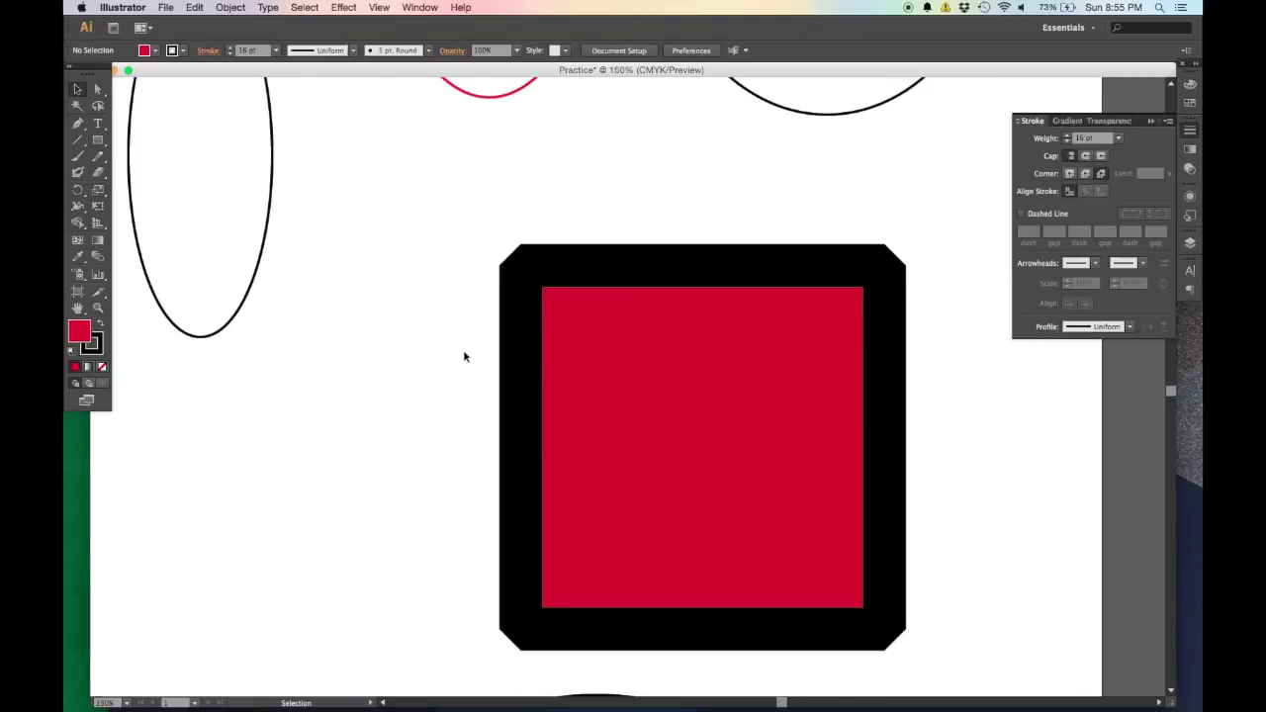
Draw a diagonal line segment about 2.17 in long at about 47° beside the red square, and move it slightly down
scroll(463, 349, "down", 3)
left_click_drag(532, 281, 783, 288)
key("backslash")
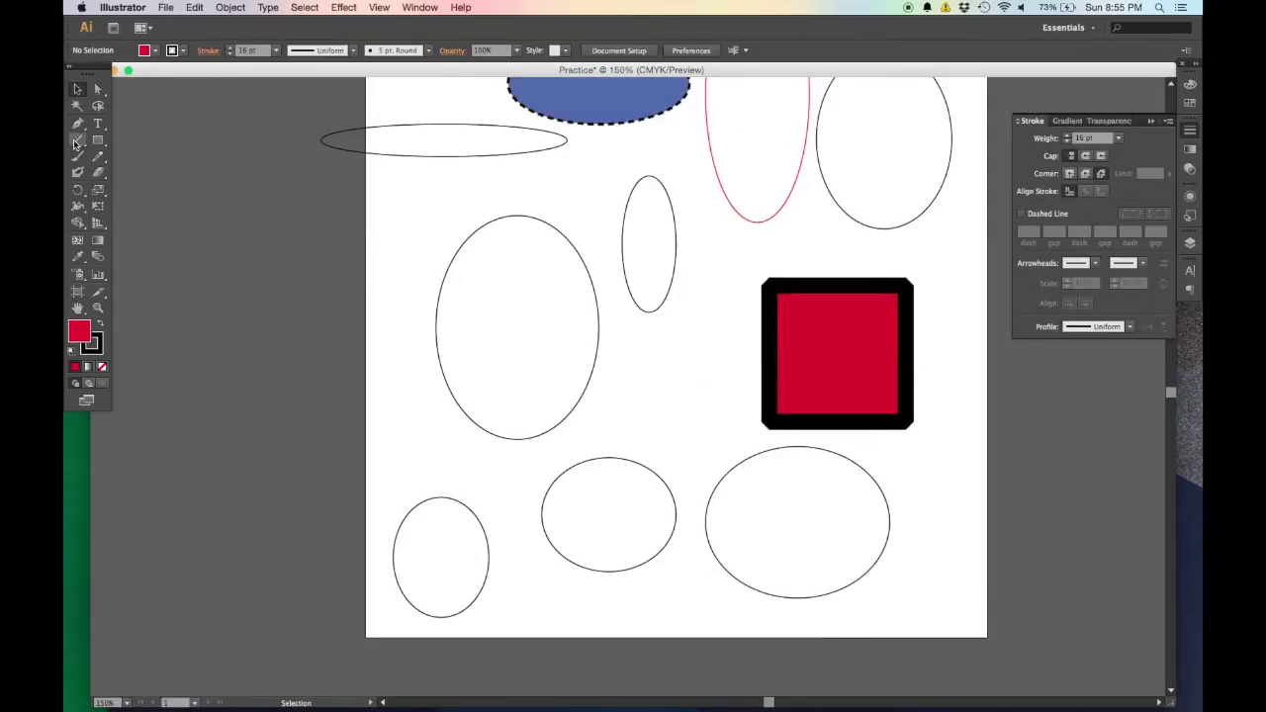
left_click_drag(603, 426, 710, 314)
left_click(703, 376)
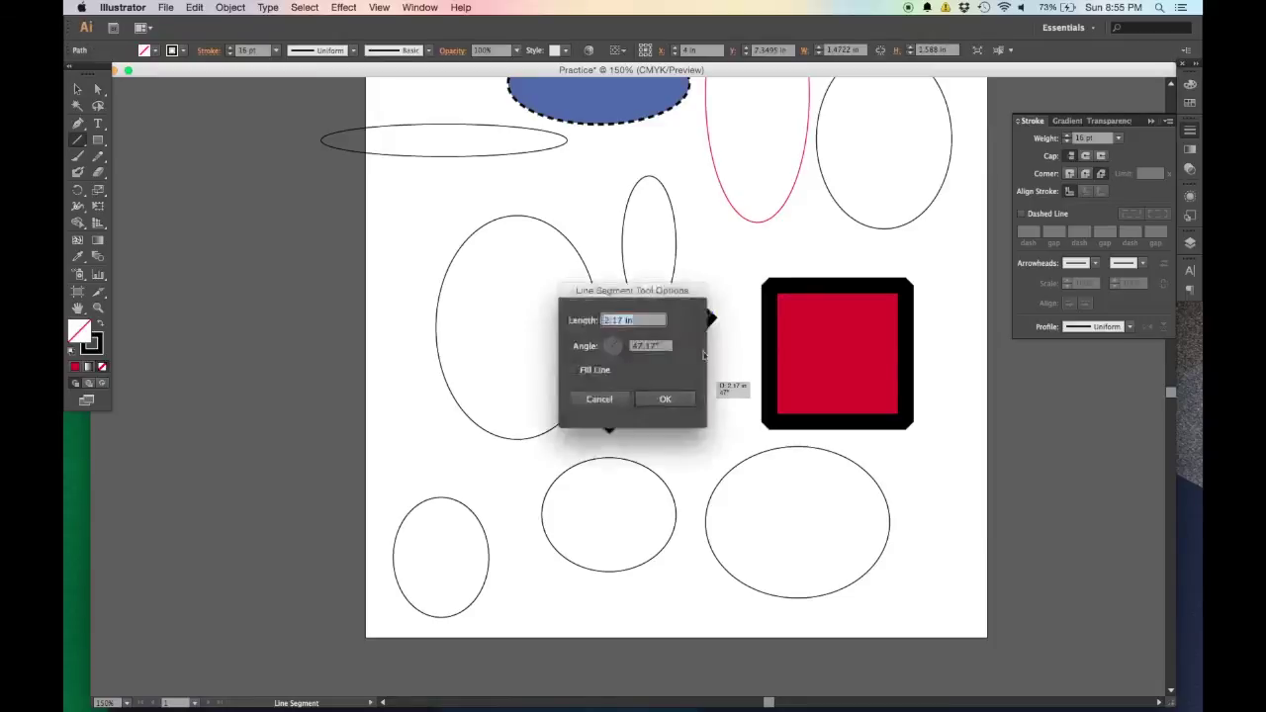
key("Escape")
key("v")
left_click_drag(678, 358, 680, 366)
Reduce the diagonal line's stroke weight to 7 pt
left_click(1066, 142)
left_click(1067, 142)
left_click(1067, 143)
left_click(1067, 142)
left_click(1066, 143)
left_click(1067, 142)
left_click(1067, 142)
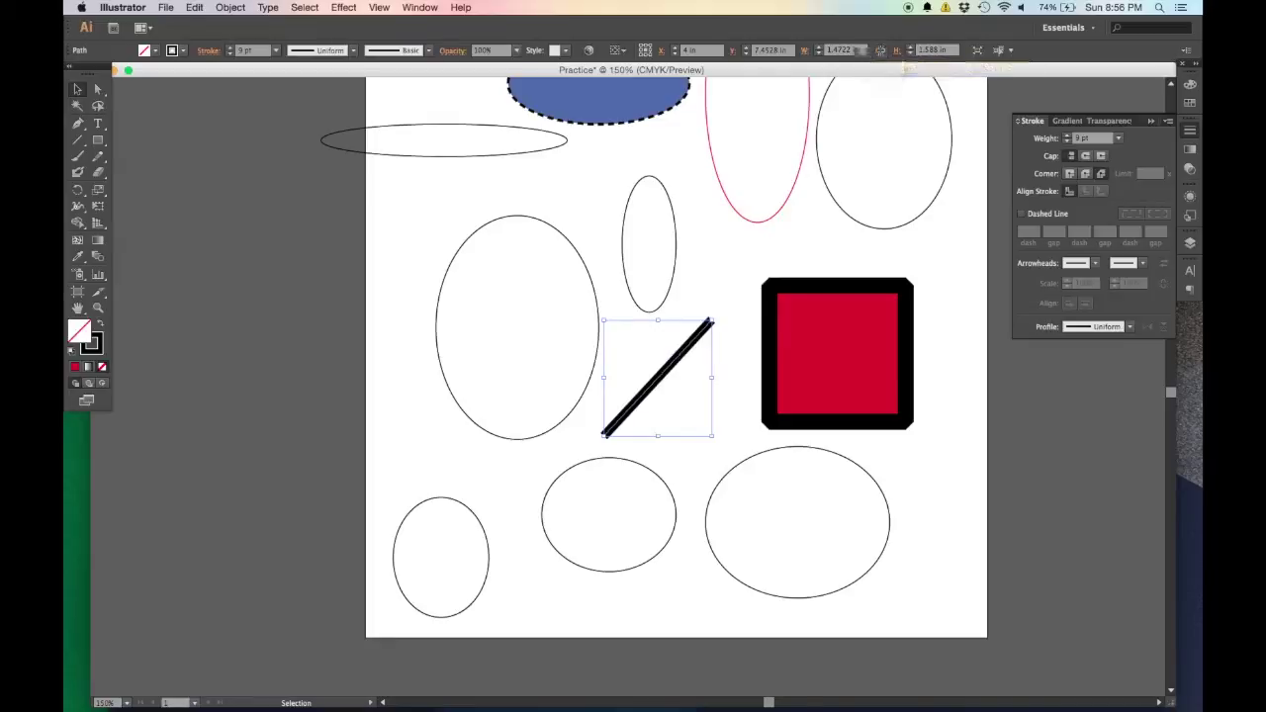
left_click(230, 54)
left_click(230, 53)
left_click(184, 50)
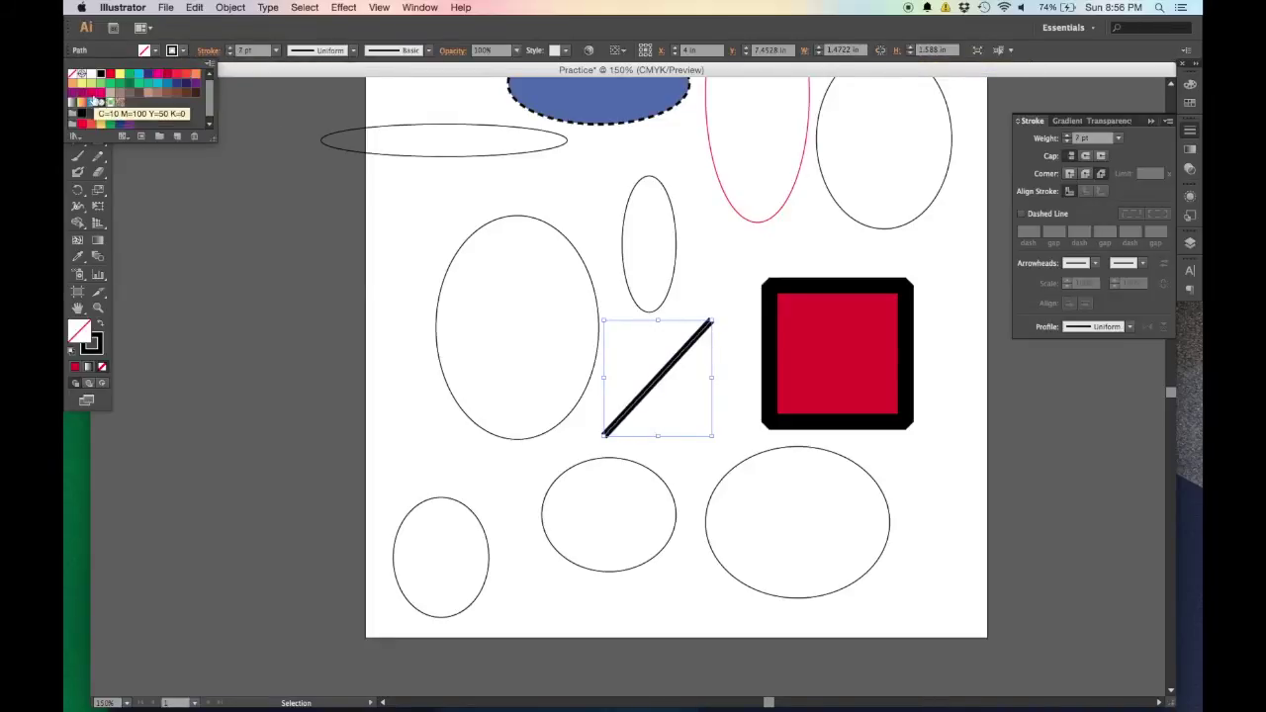
left_click(154, 52)
left_click(154, 54)
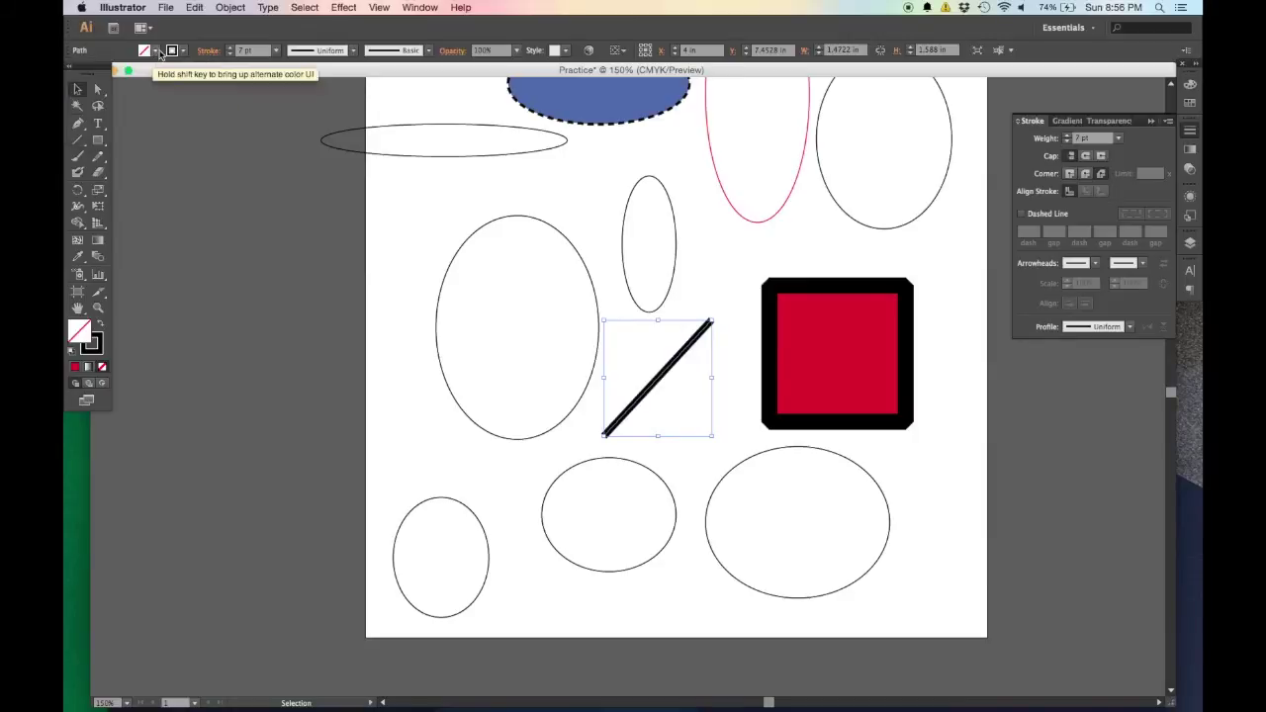
left_click(163, 54)
left_click(346, 225)
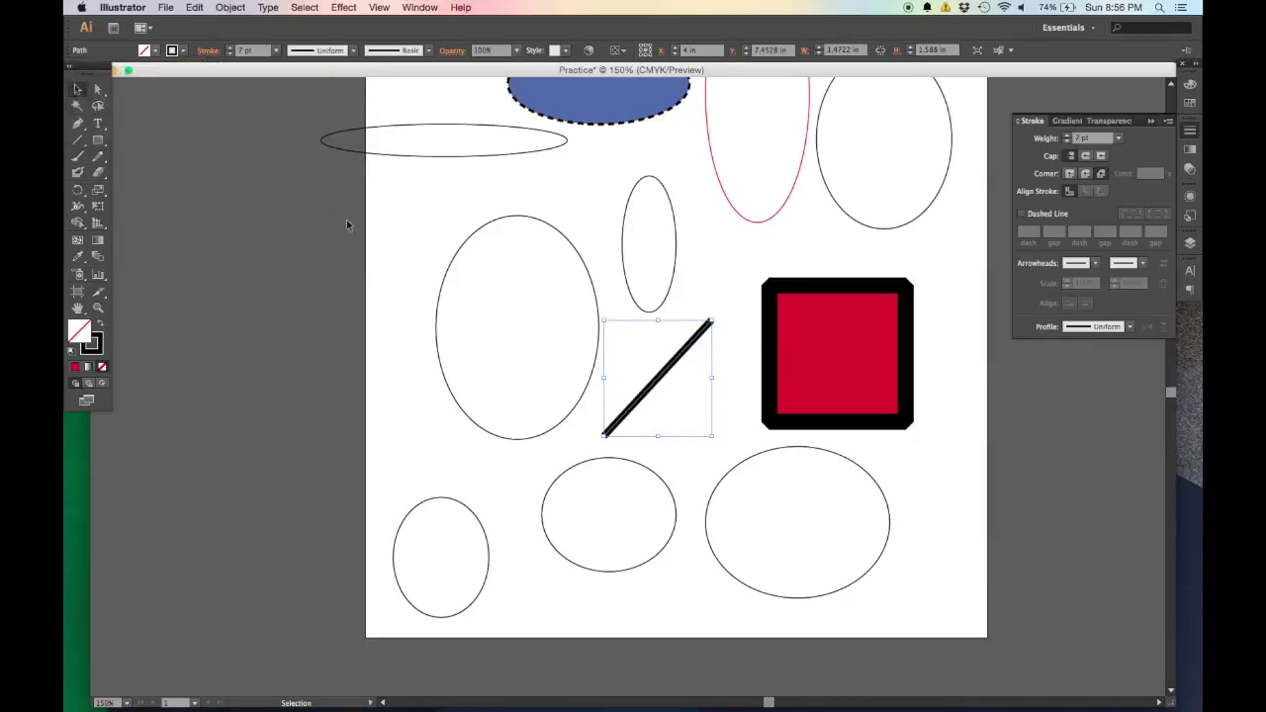
Add the half-filled Arrow 15 arrowhead to the start of the diagonal line
key("super+equal")
key("super+equal")
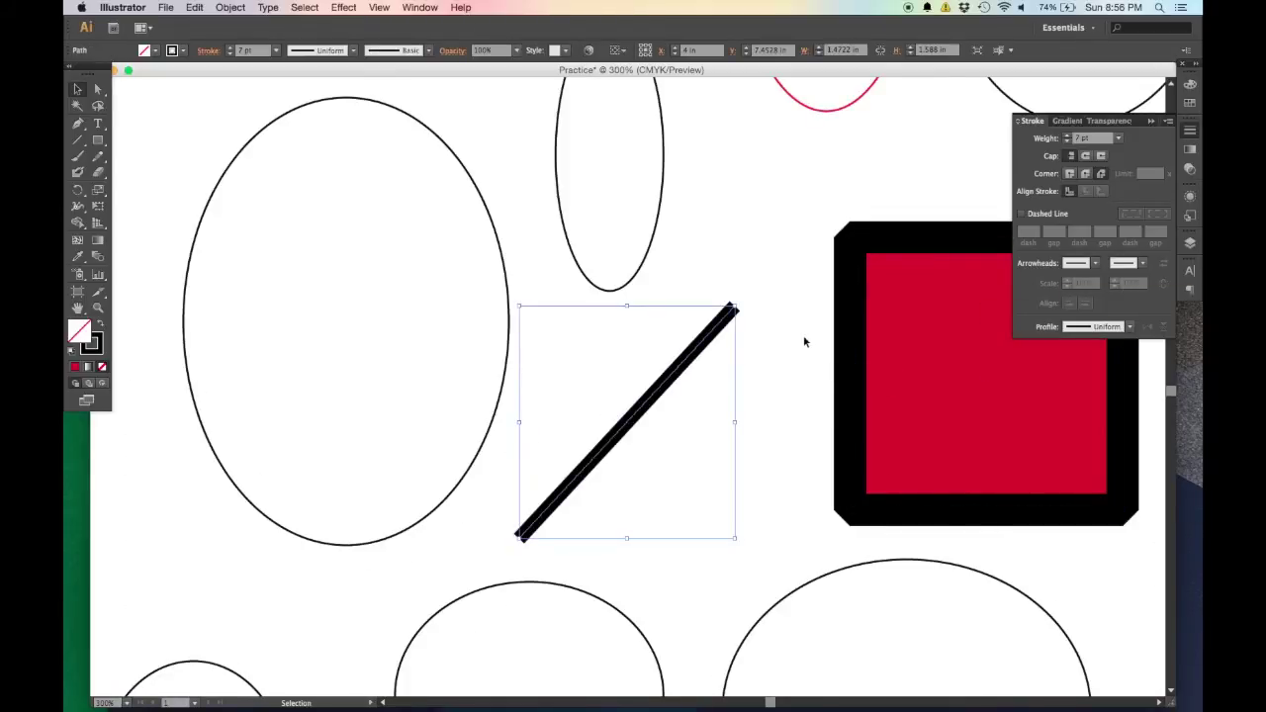
left_click(1095, 265)
left_click_drag(1094, 296, 1106, 479)
scroll(1036, 366, "up", 6)
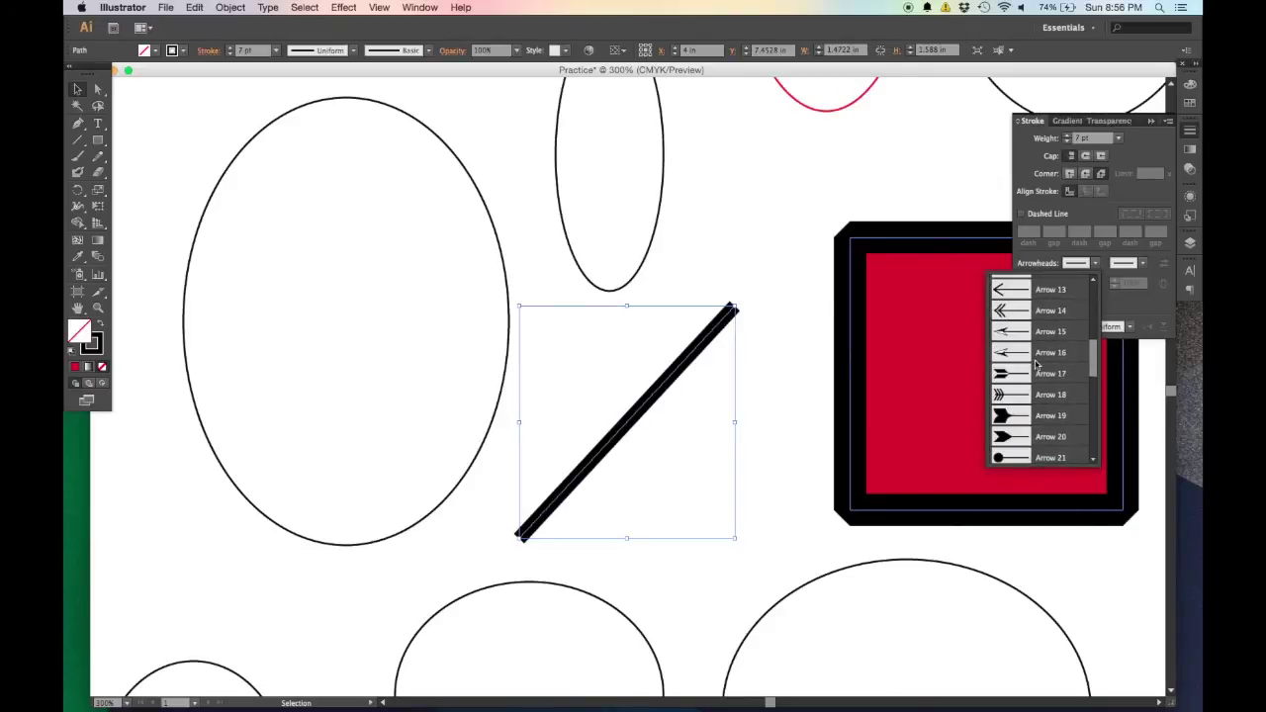
left_click(1016, 335)
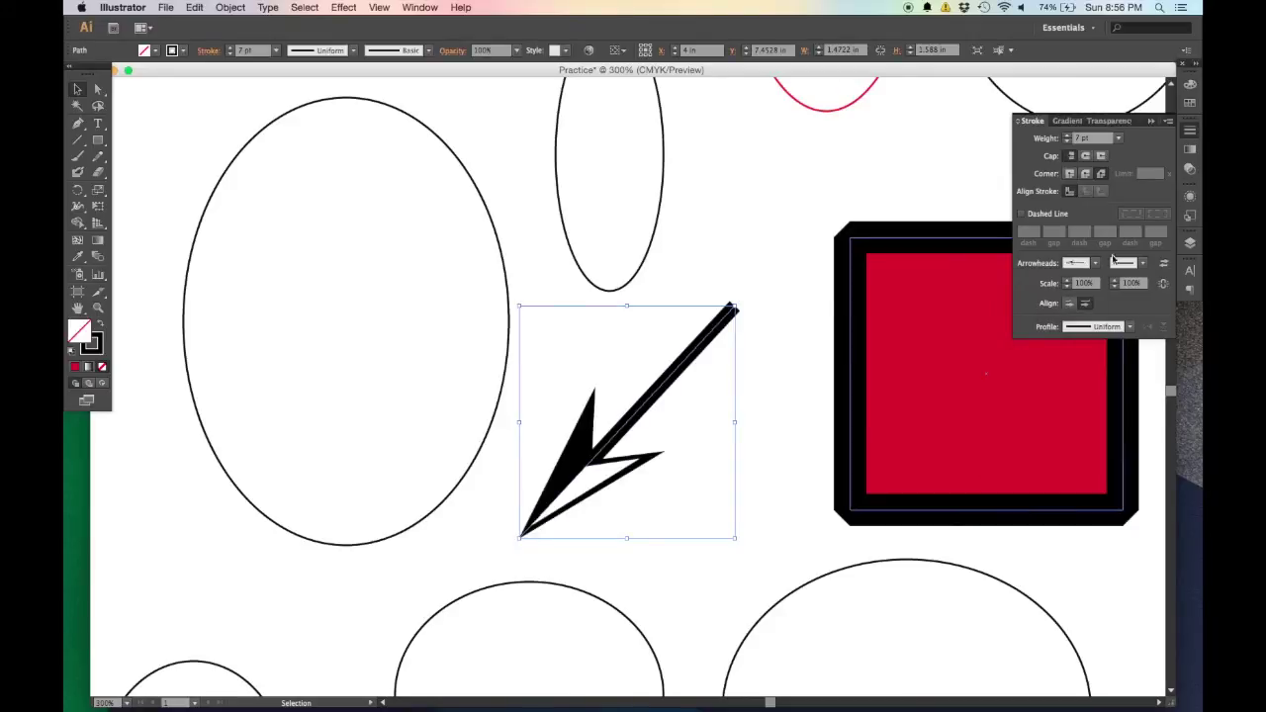
Browse the end arrowhead styles and add the open triangle Arrow 26 to the line's other end
left_click(1149, 265)
scroll(1129, 412, "down", 8)
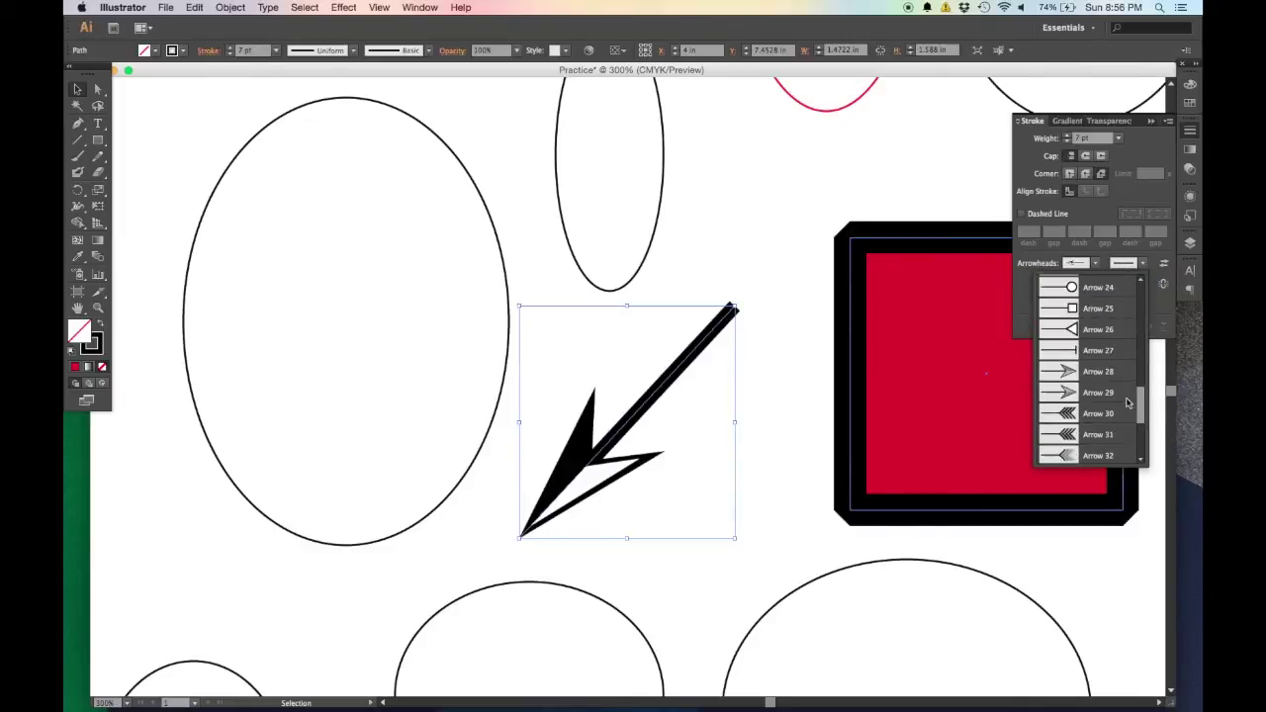
scroll(1129, 413, "down", 2)
scroll(1129, 436, "up", 1)
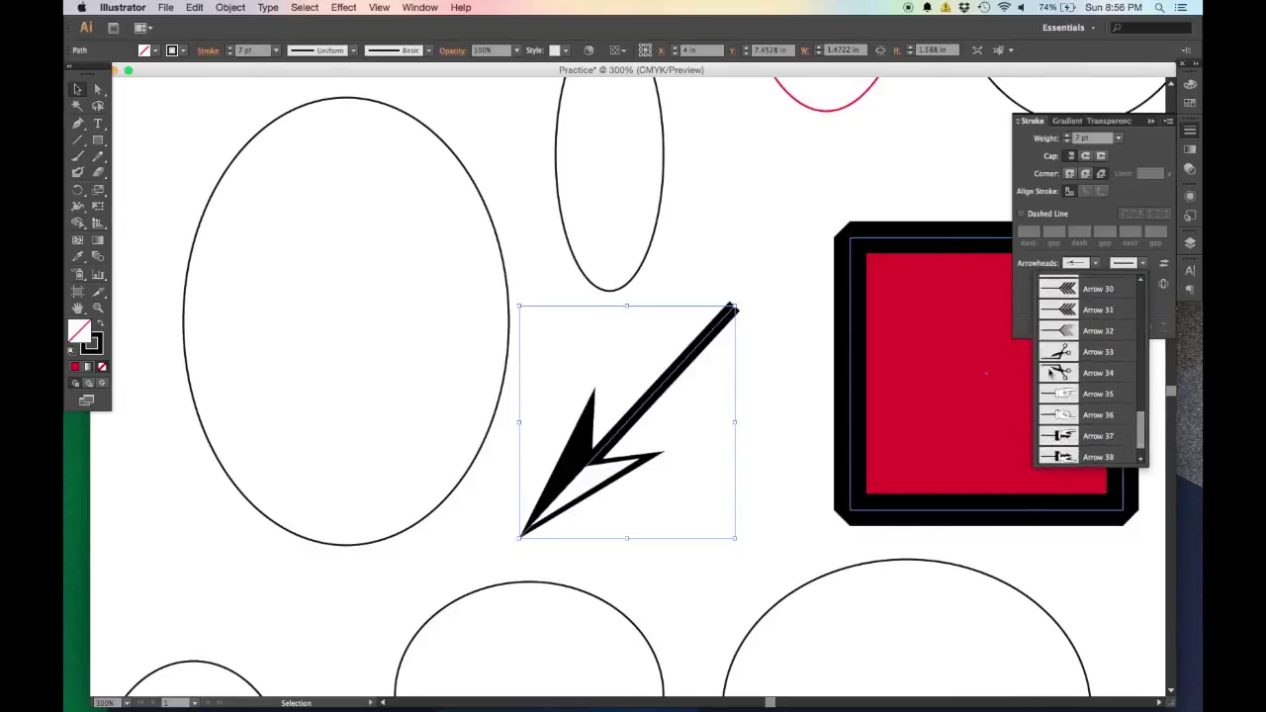
scroll(1139, 426, "up", 5)
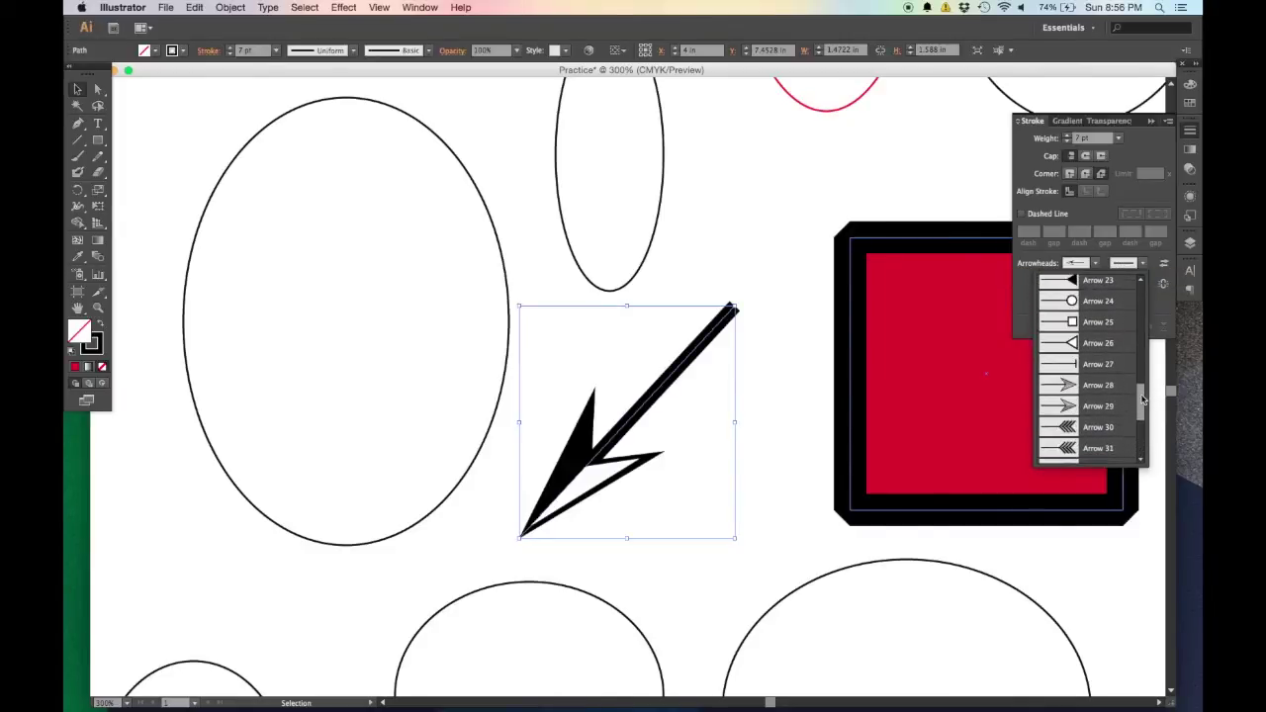
left_click(1056, 348)
Lengthen the arrow line toward its triangle end to about 1.79 in wide and 1.96 in high, and deselect it
left_click(773, 252)
left_click(727, 313)
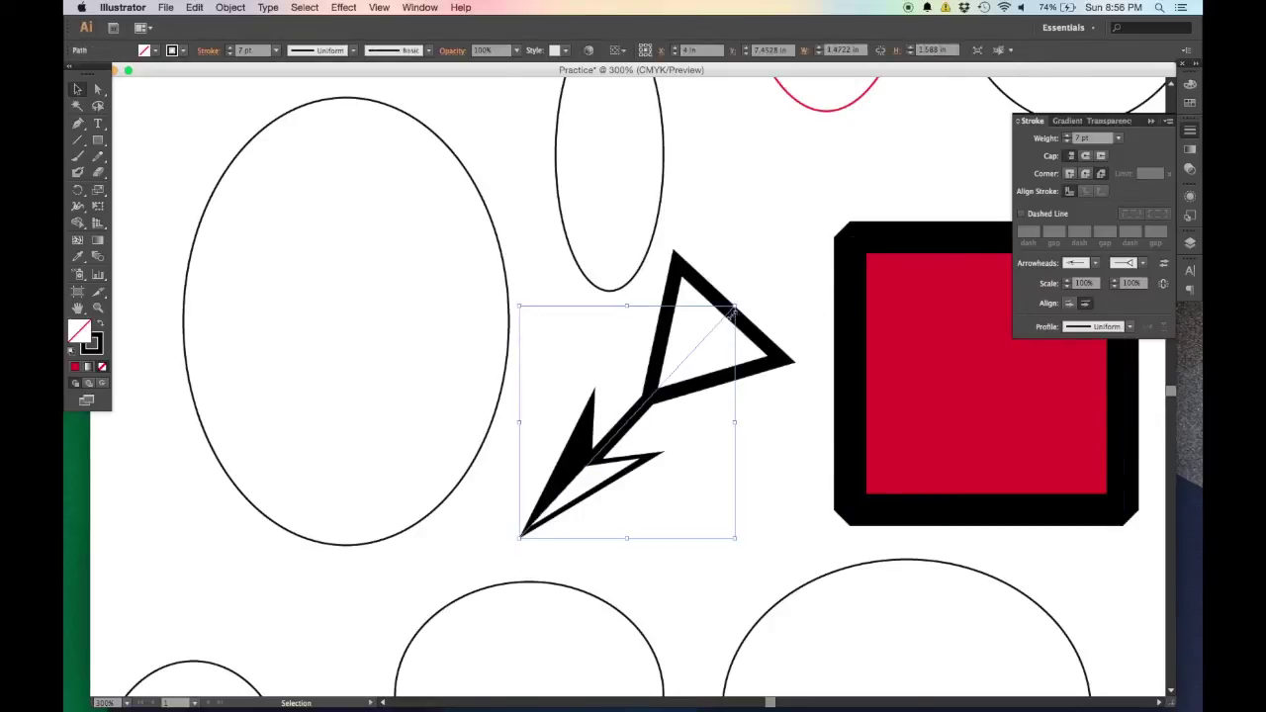
left_click_drag(734, 309, 782, 249)
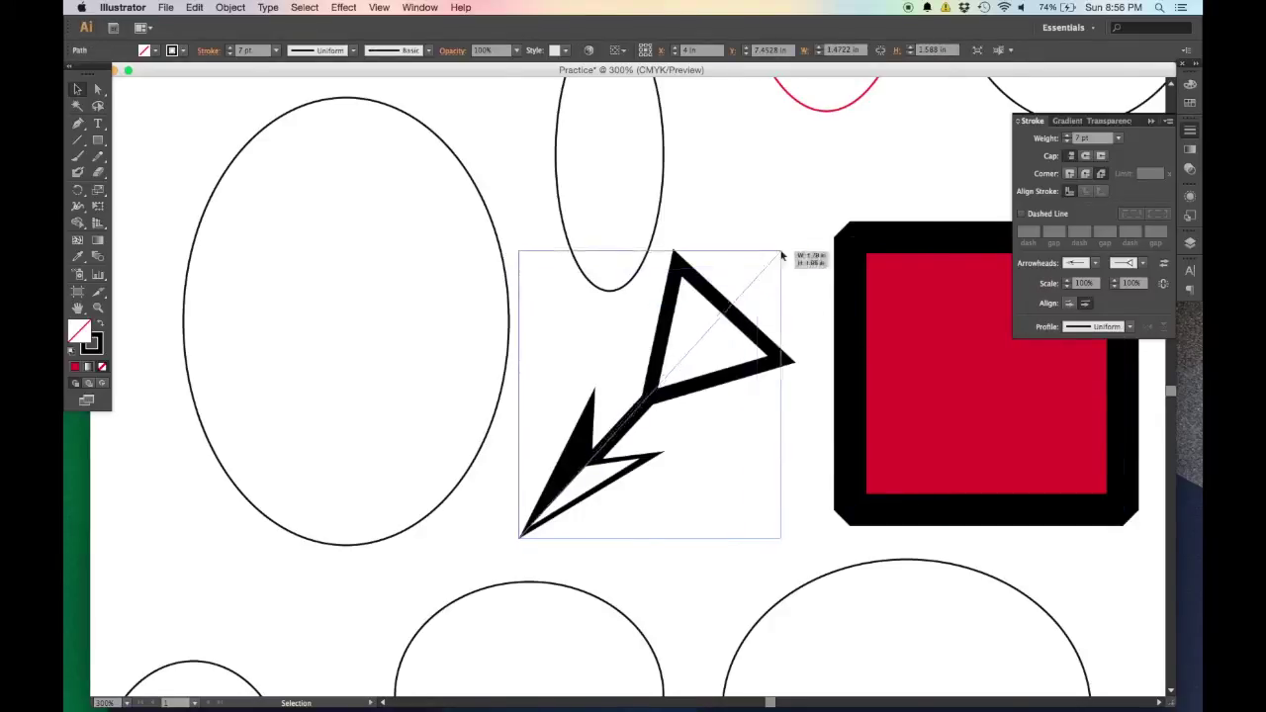
left_click(748, 391)
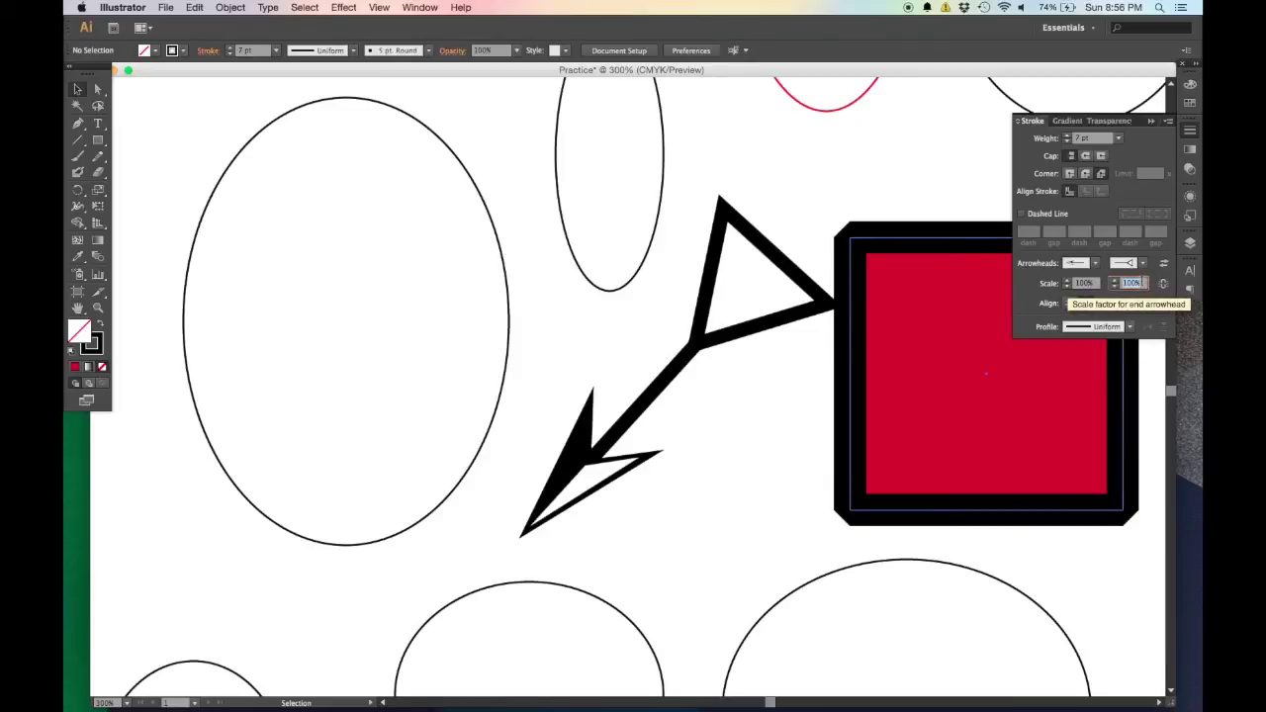
Try to set the end arrowhead scale to 50% with nothing selected
type("50")
key("Tab")
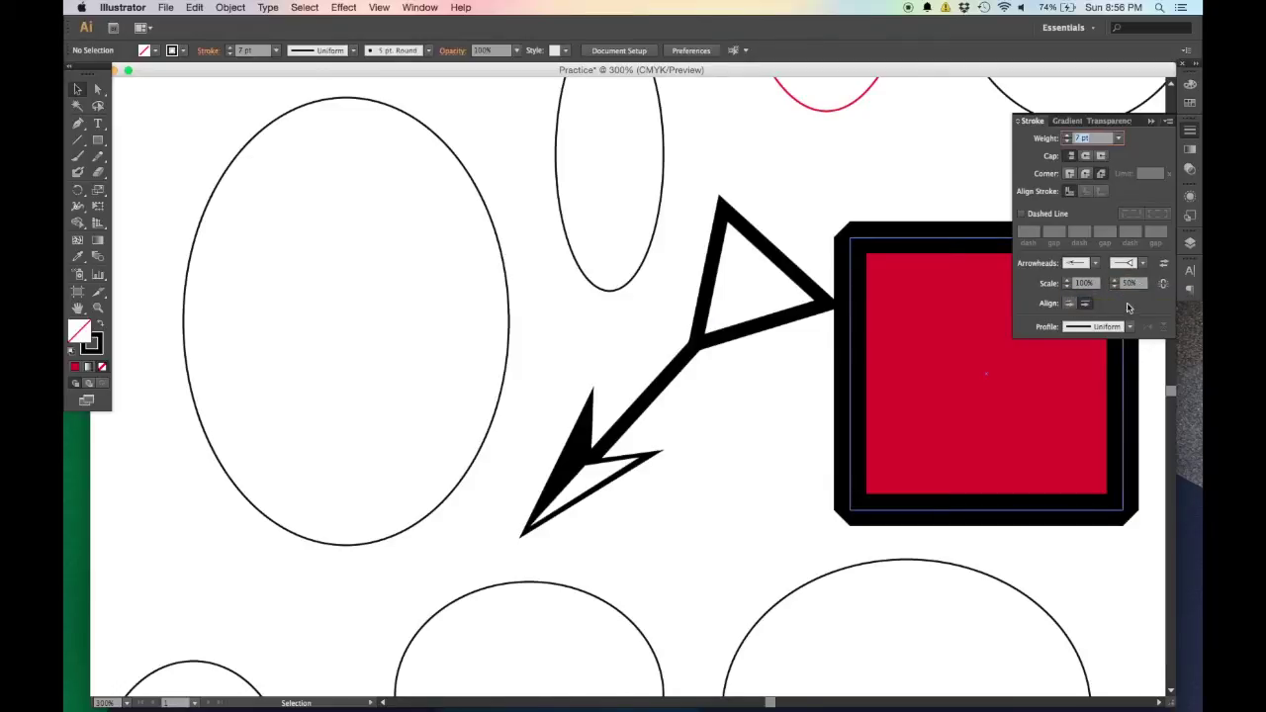
key("Tab")
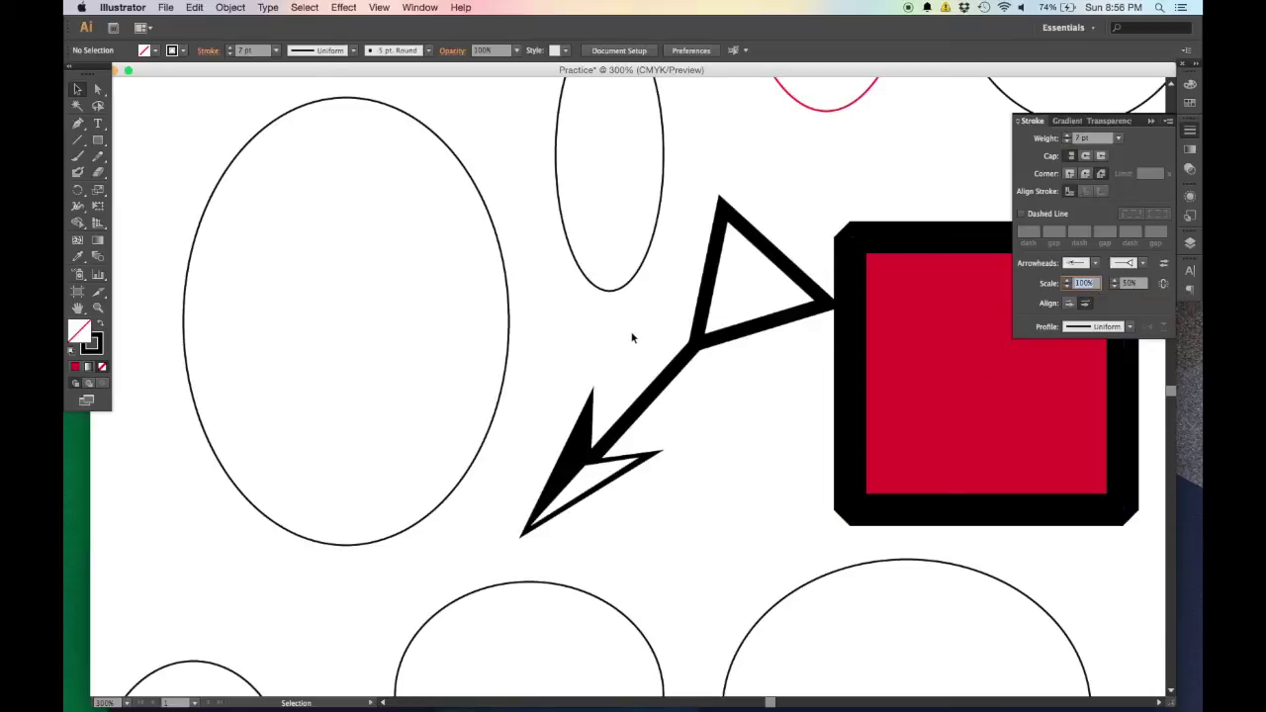
Select the arrow line, set its end arrowhead scale to 50%, and deselect it
left_click(679, 359)
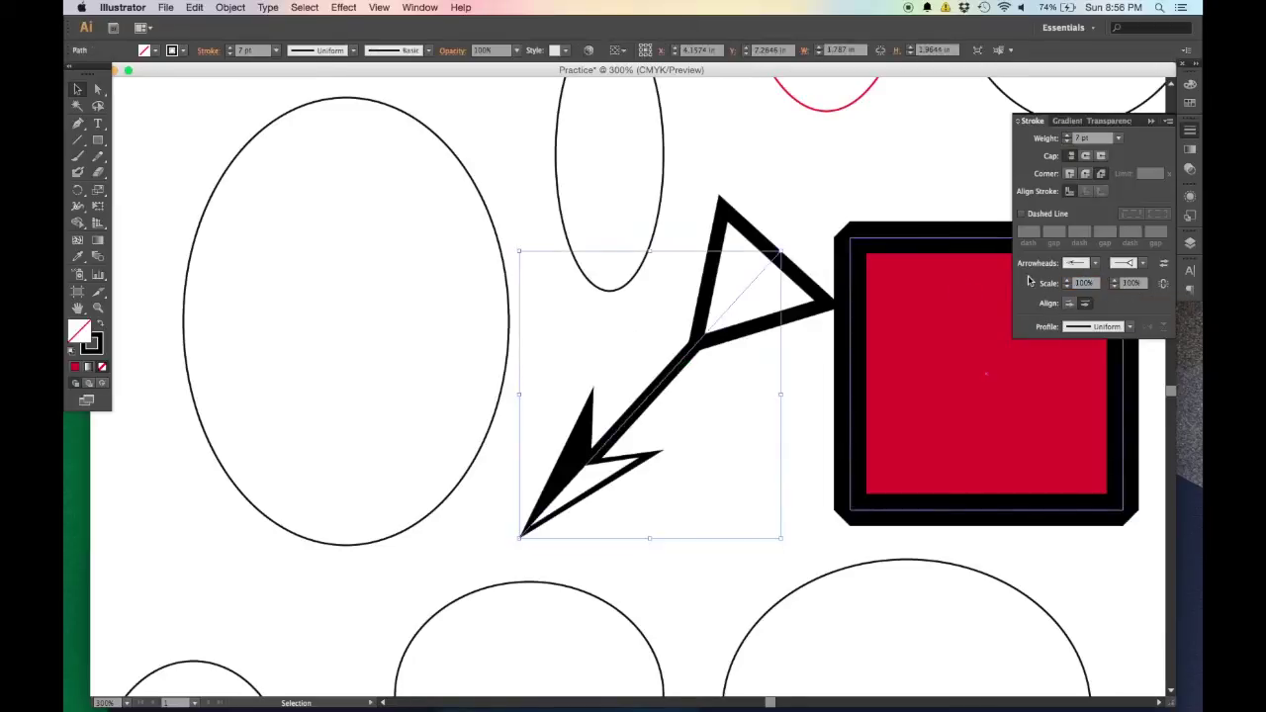
left_click(1137, 283)
type("50")
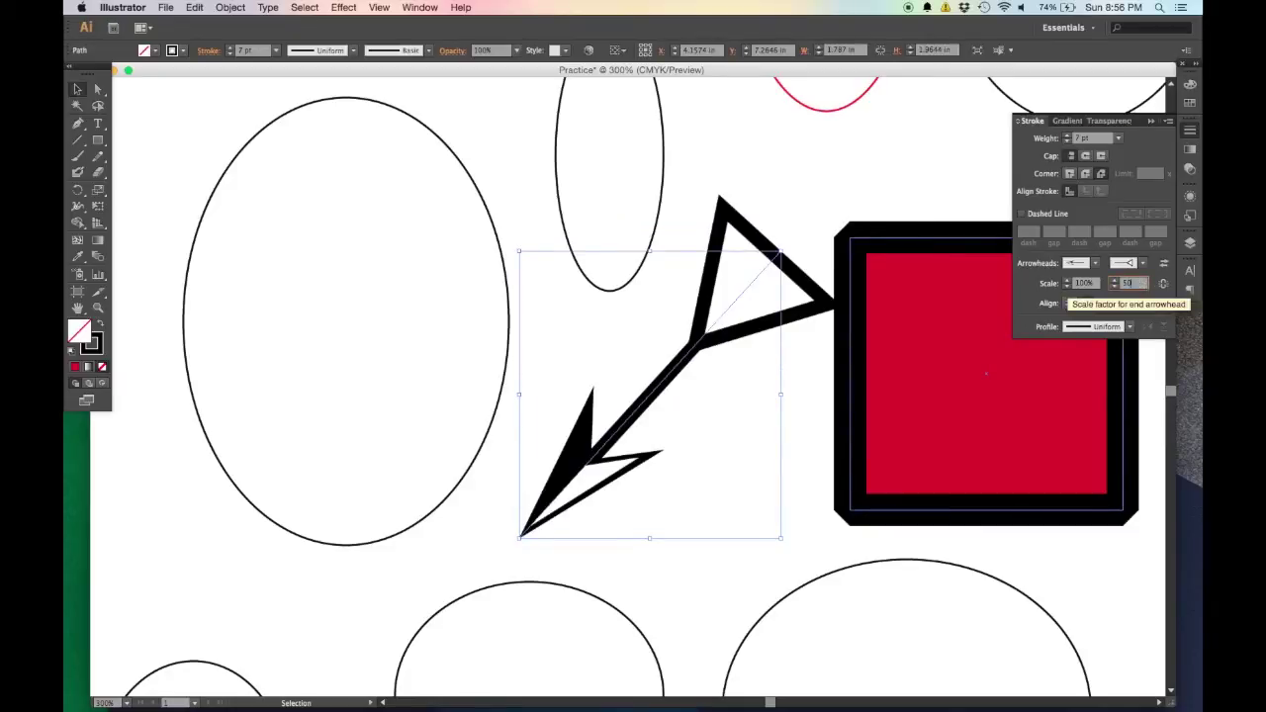
key("Return")
left_click(773, 187)
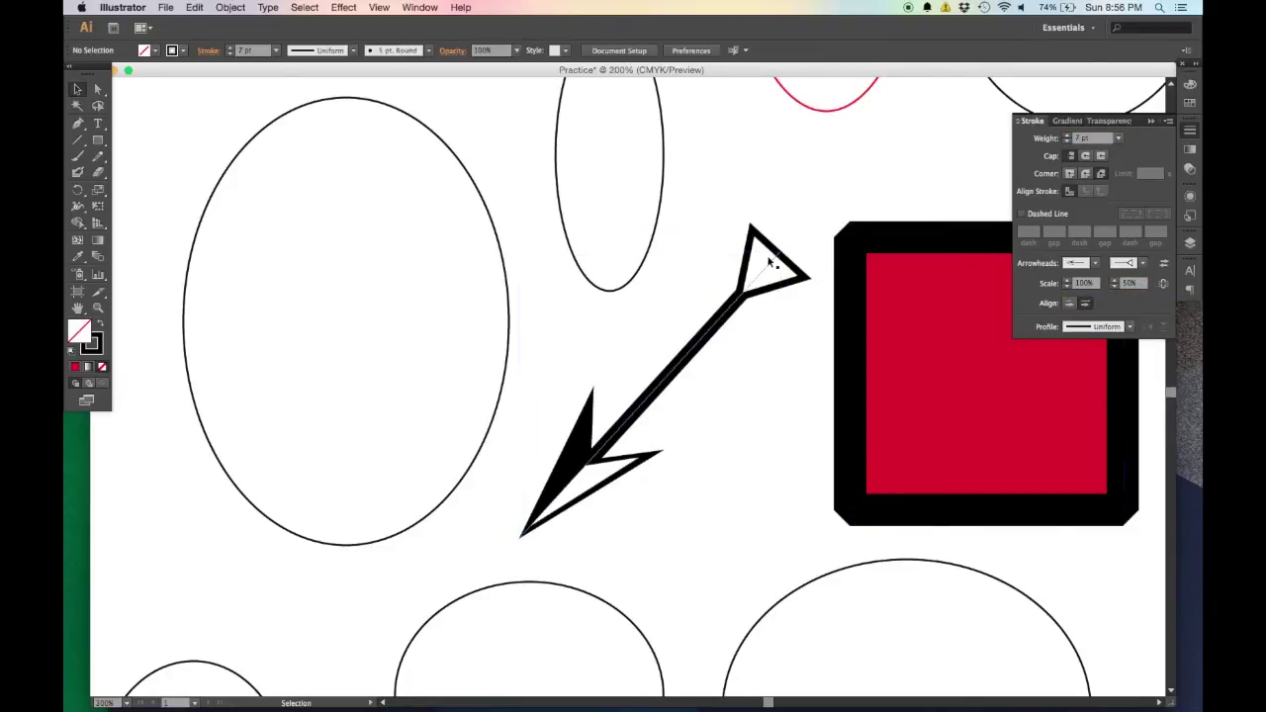
Show the whole artboard at 100% magnification
key("super+1")
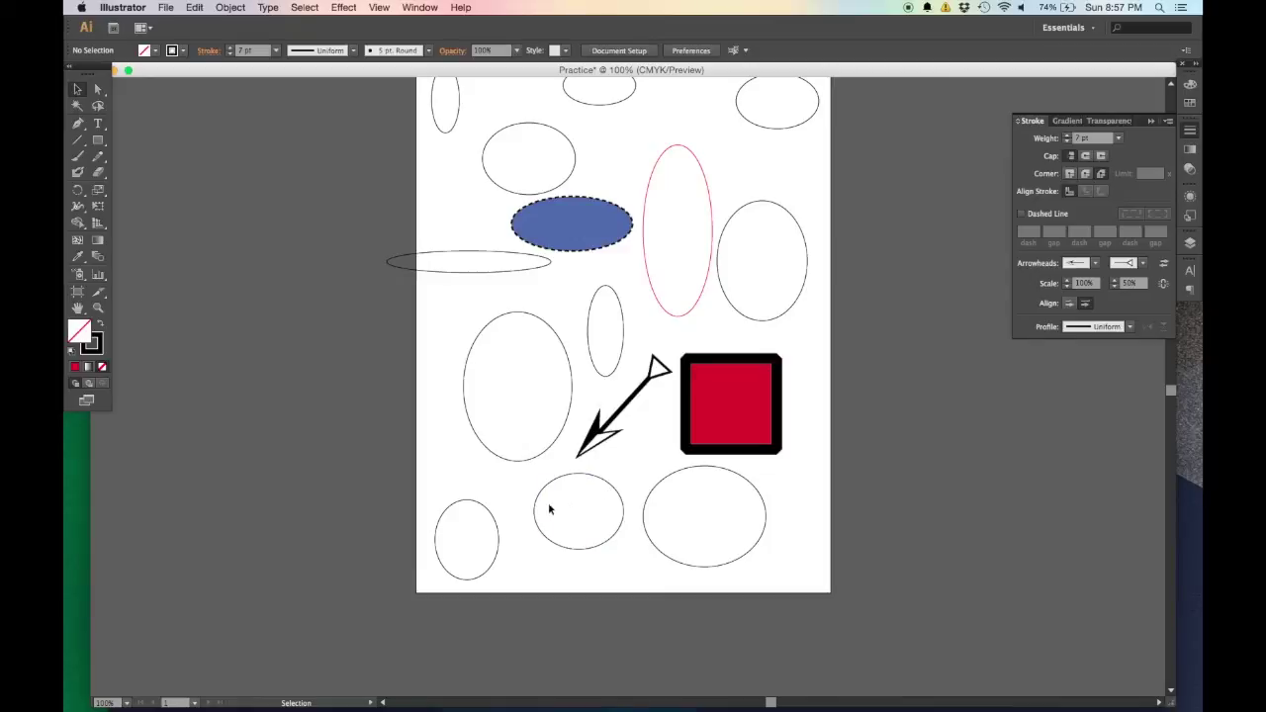
scroll(711, 428, "up", 5)
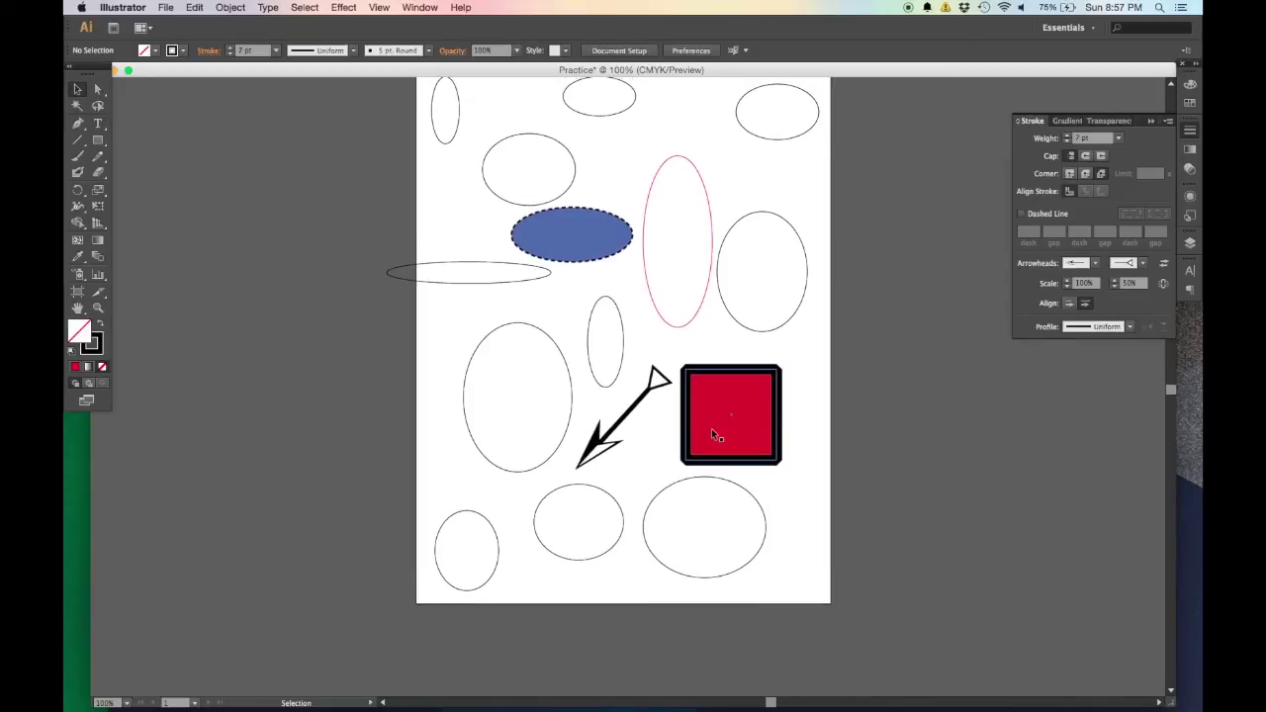
scroll(638, 365, "down", 4)
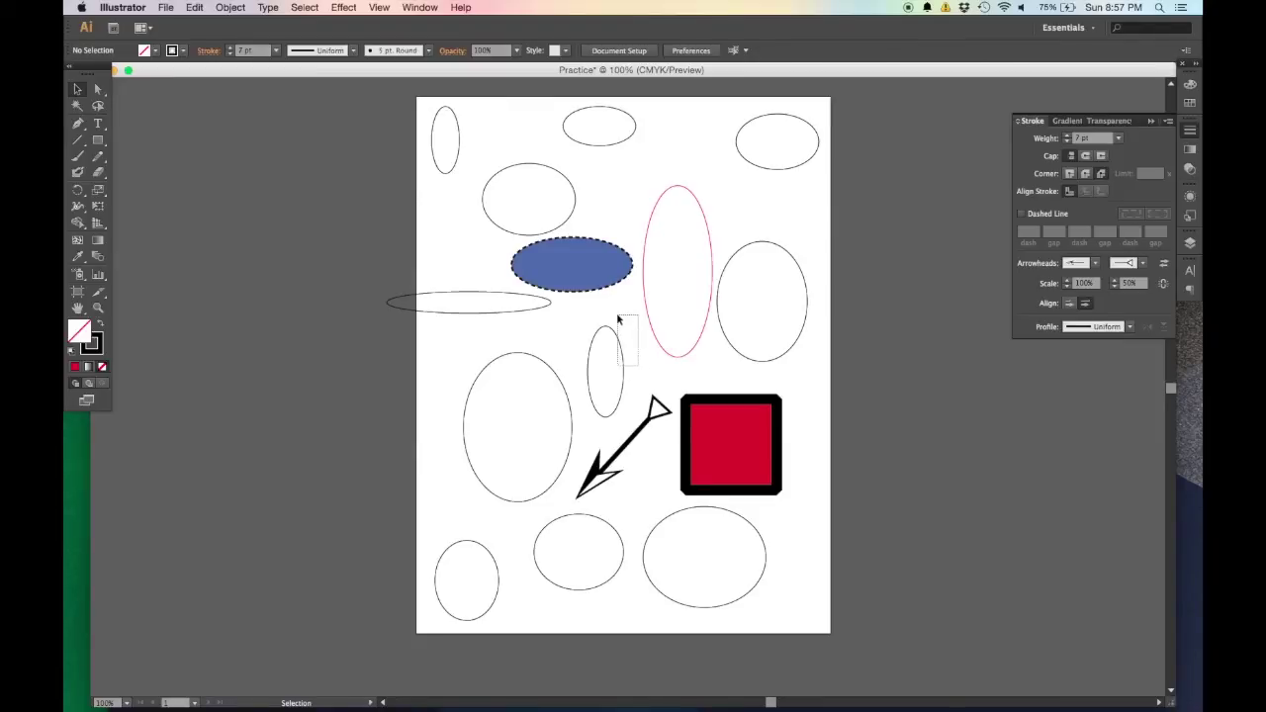
Move the large ellipse beside the red-outlined one up about 1 in
left_click_drag(619, 318, 621, 320)
left_click(674, 233)
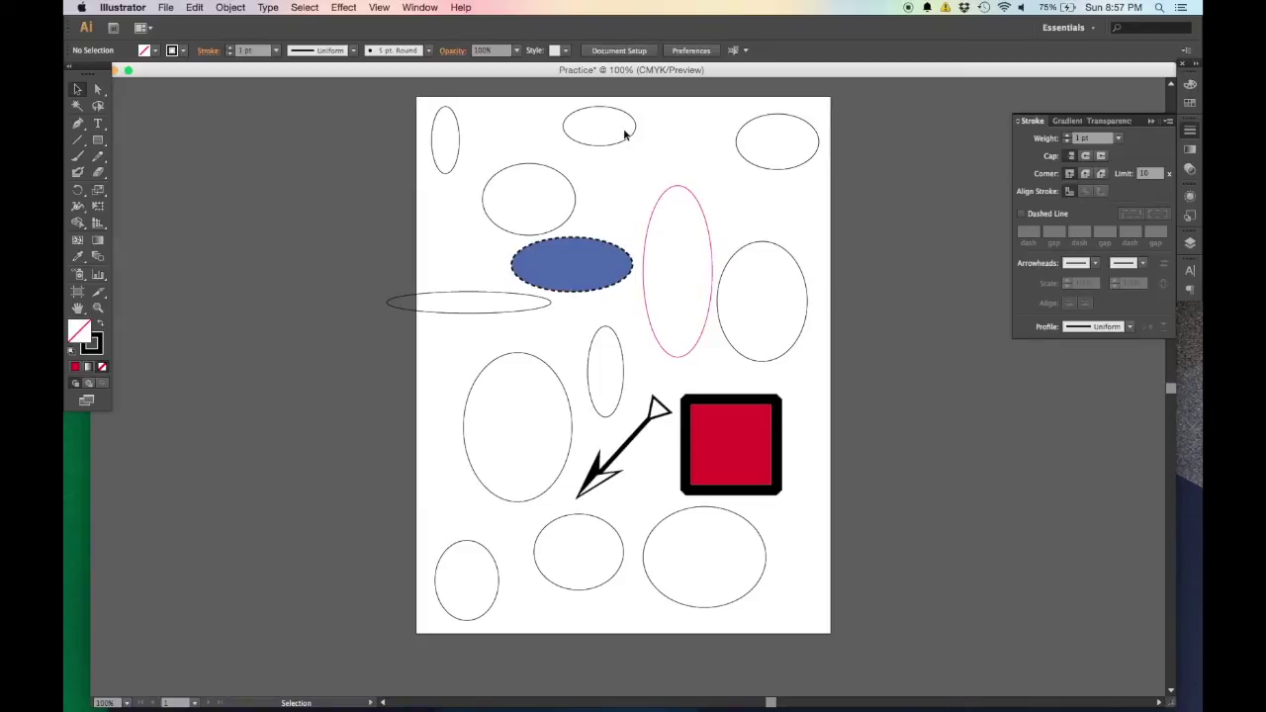
scroll(645, 194, "up", 3)
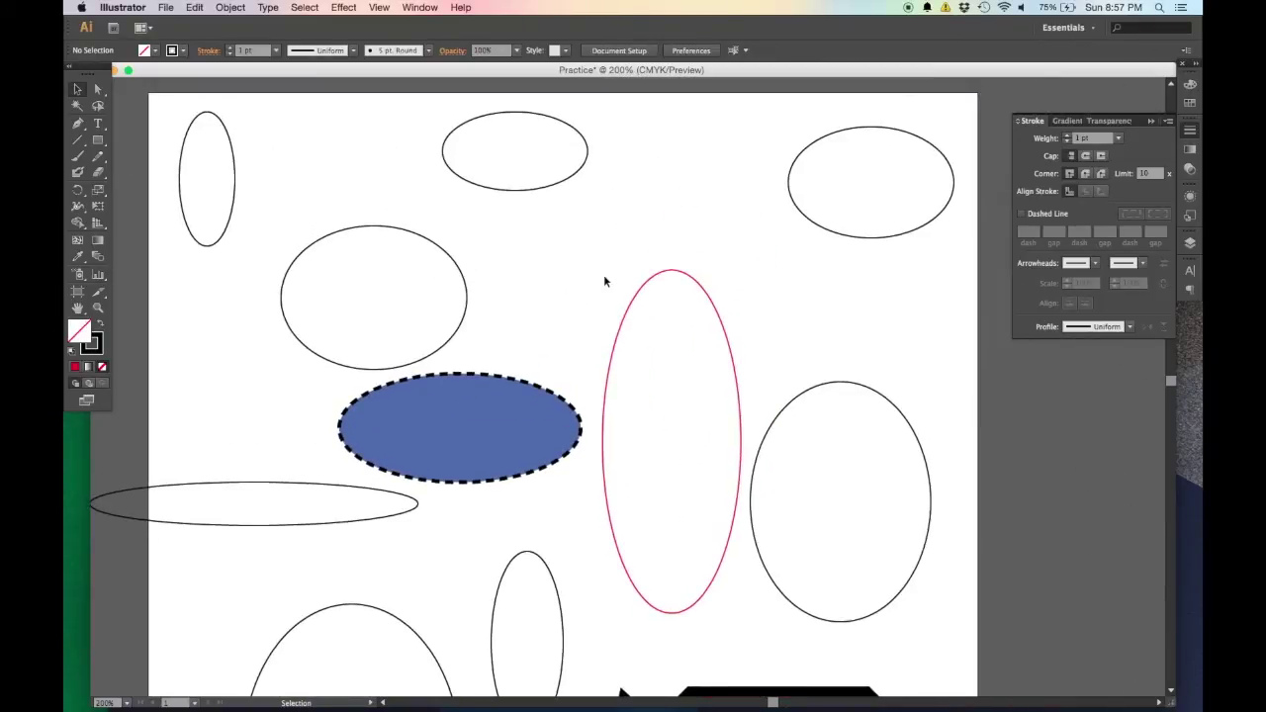
scroll(603, 274, "down", 3)
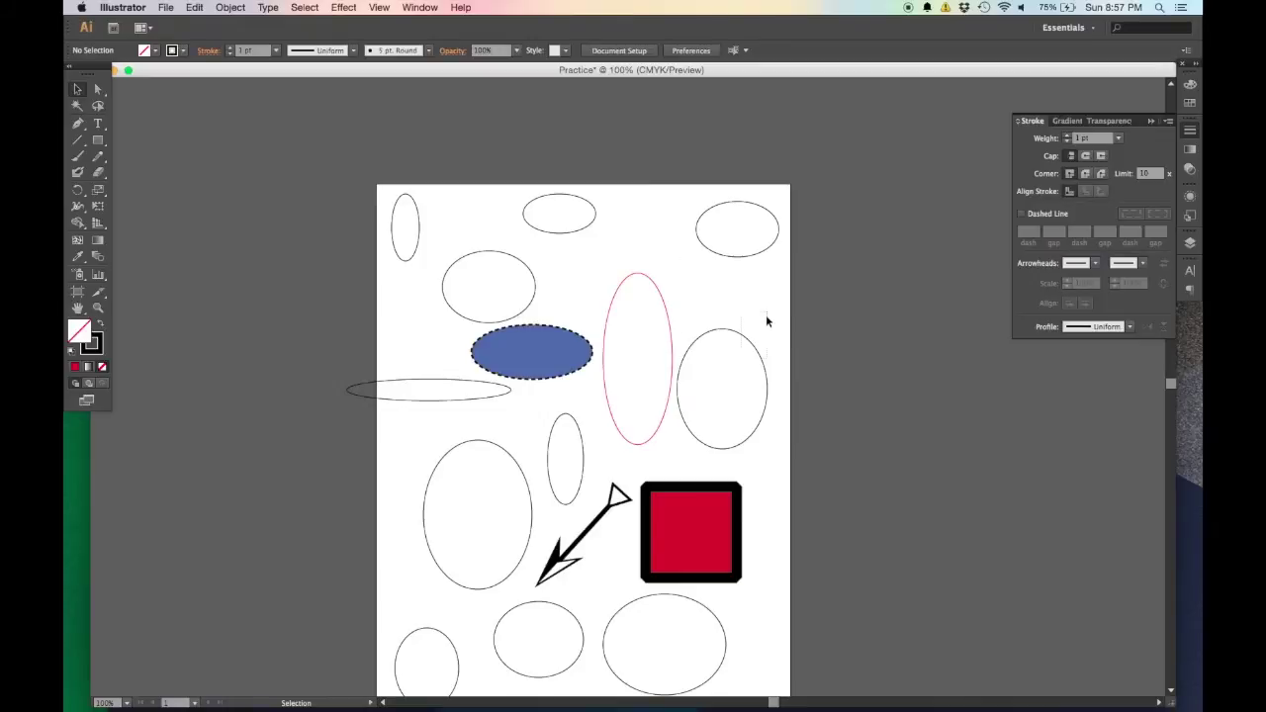
left_click(764, 366)
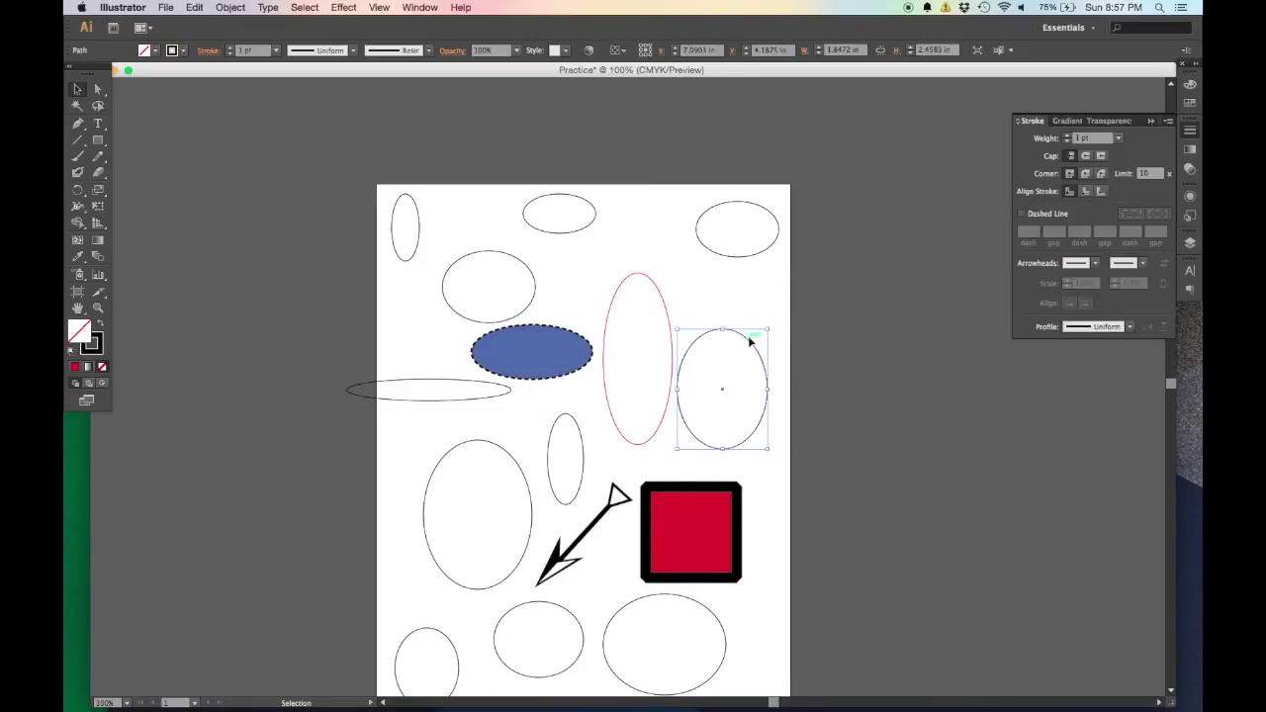
left_click_drag(749, 342, 753, 288)
scroll(751, 287, "up", 3)
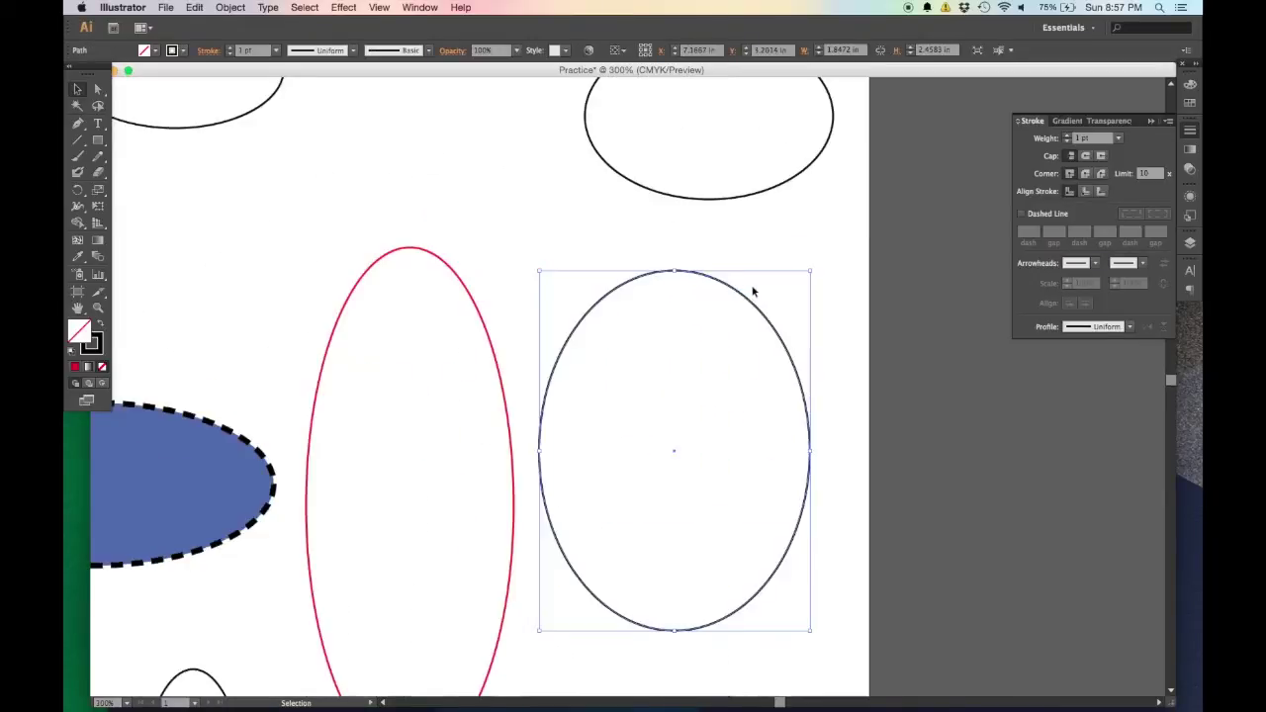
Change the fill of the red square to green
left_click(679, 390)
scroll(678, 392, "down", 10)
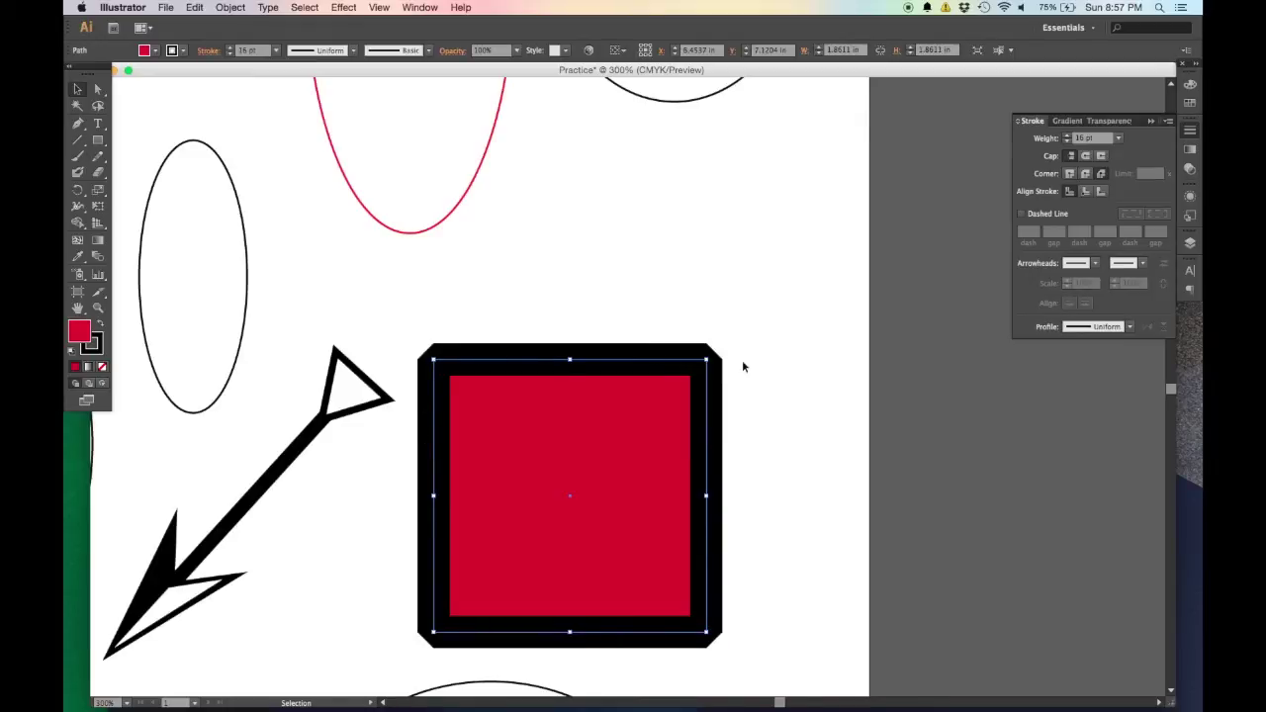
left_click(155, 52)
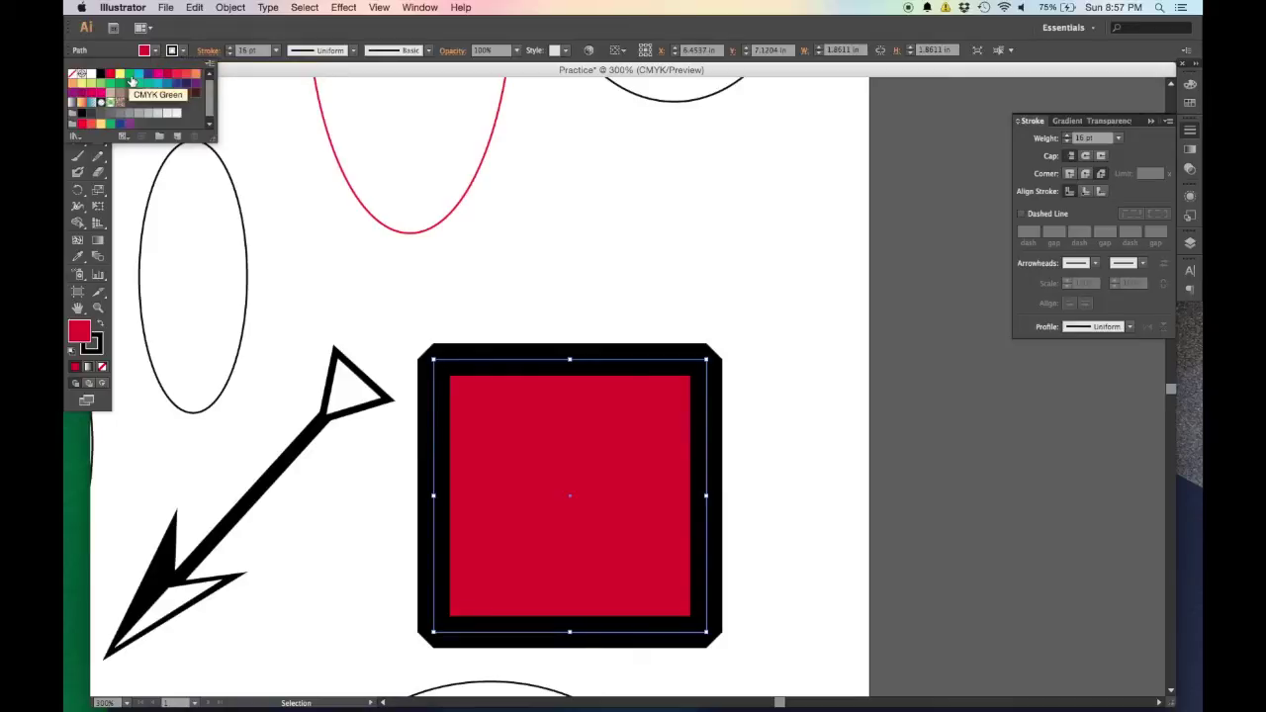
left_click(137, 85)
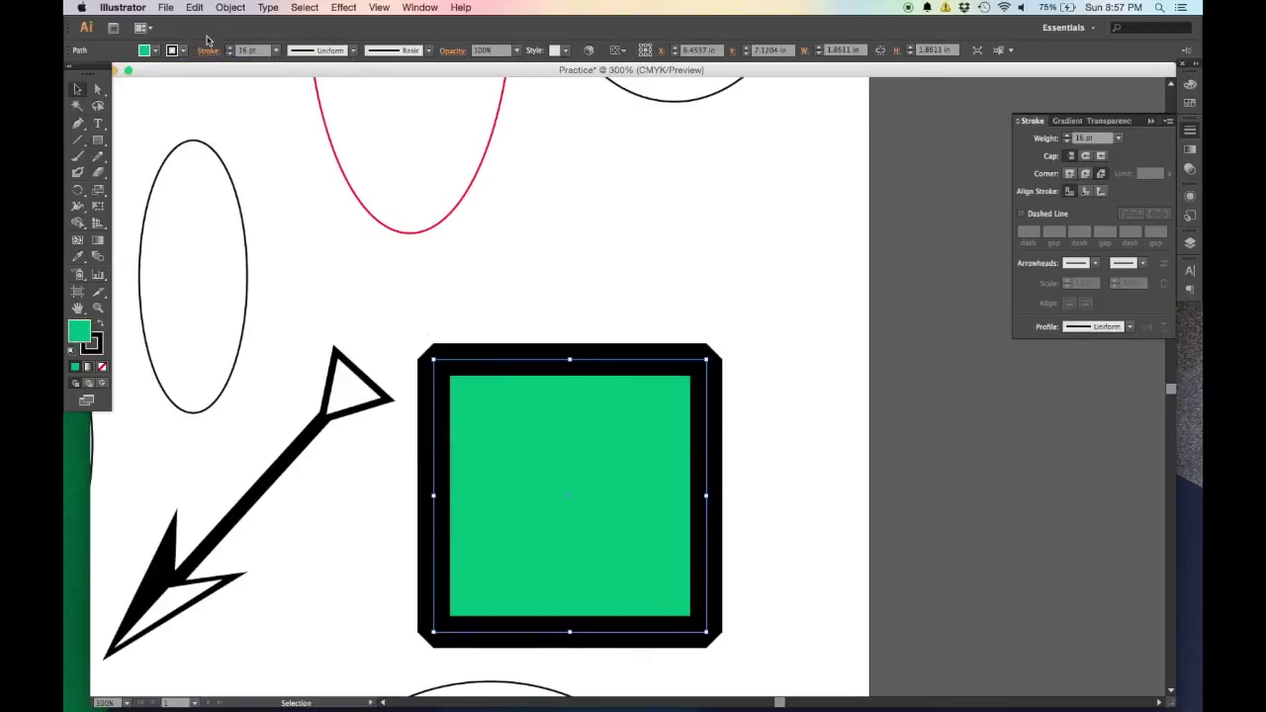
Try a green stroke on the square, undo it, and deselect the square
left_click(184, 52)
left_click(125, 83)
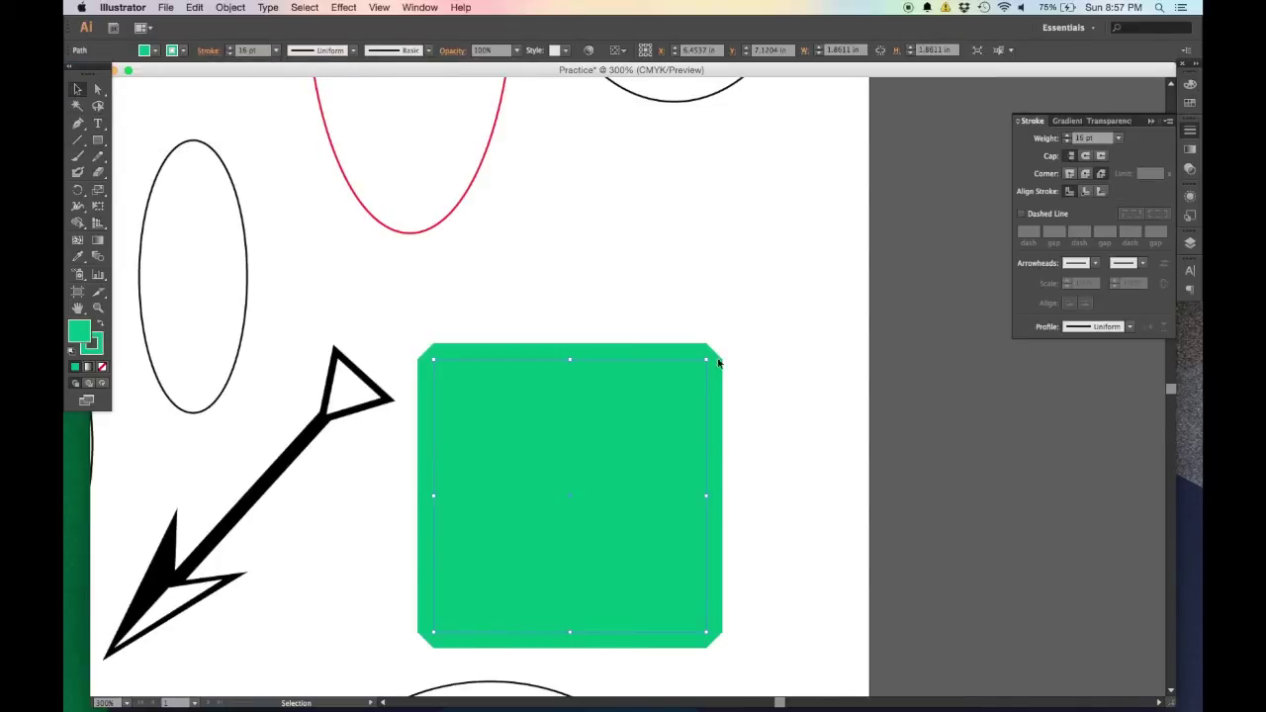
key("super+z")
left_click(653, 296)
scroll(651, 285, "down", 1)
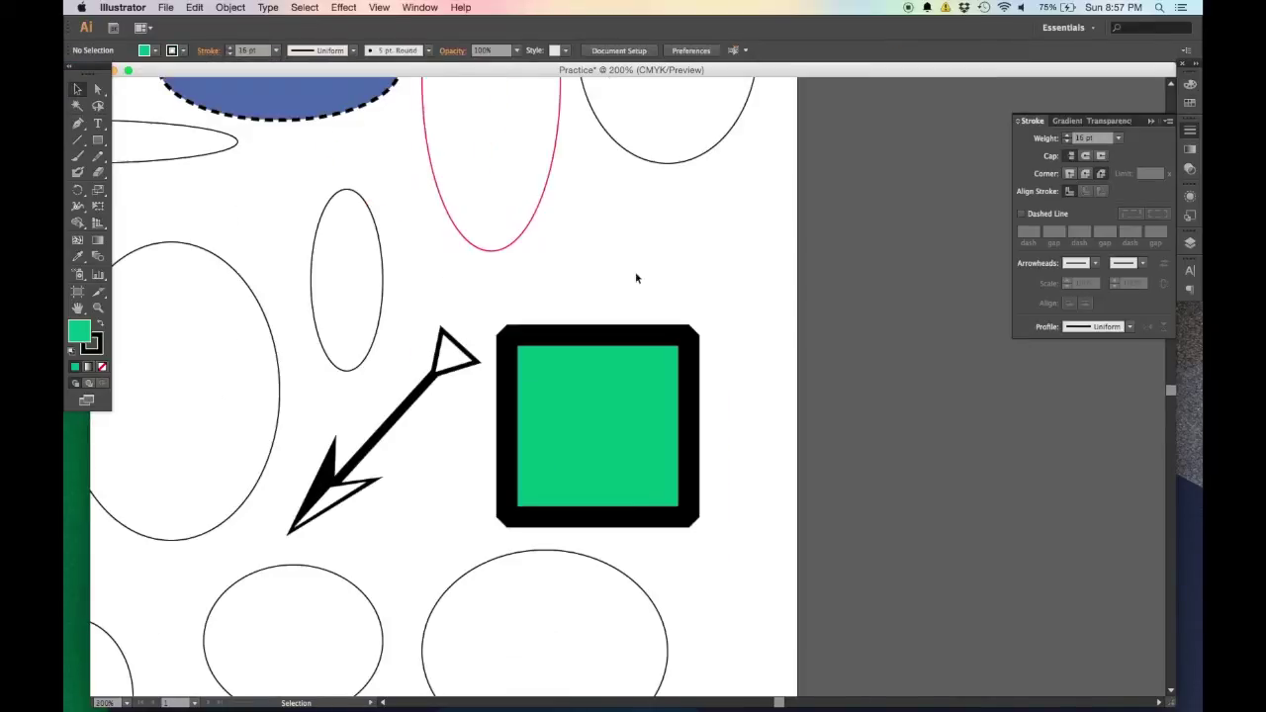
View the artwork in Overprint Preview and in Outline mode, and return to the normal preview
left_click(381, 7)
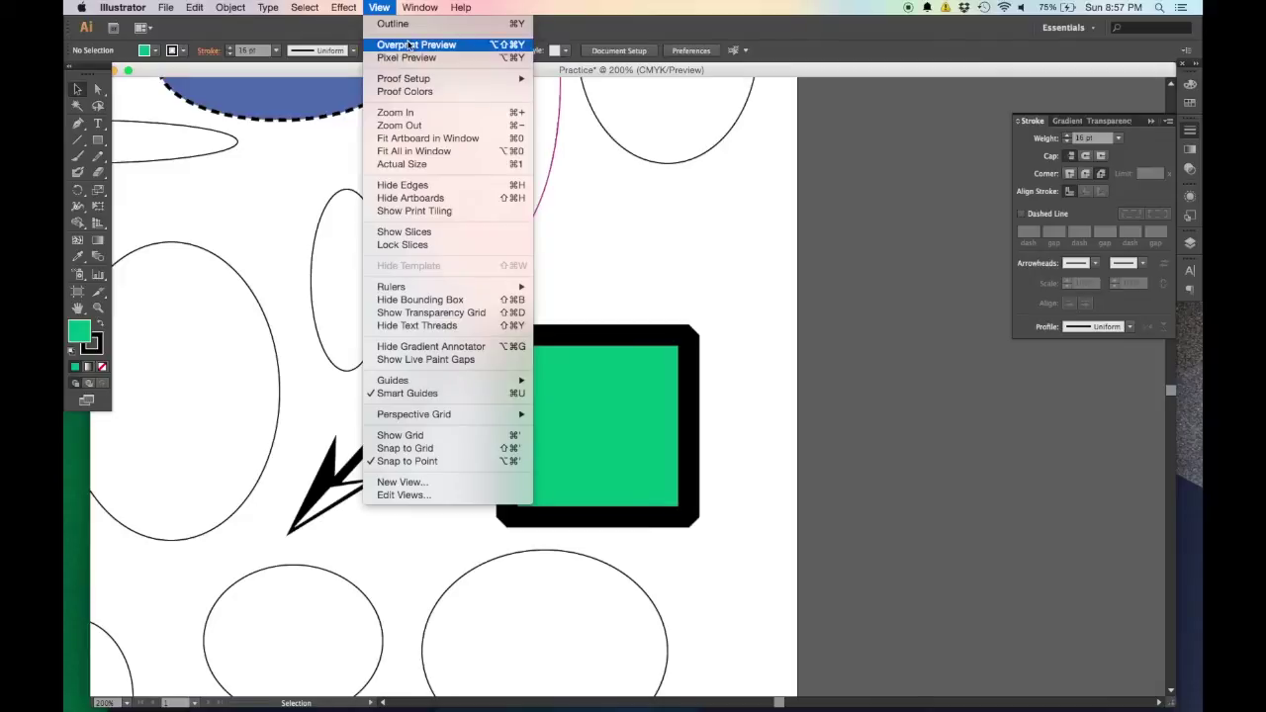
left_click(407, 45)
left_click(306, 8)
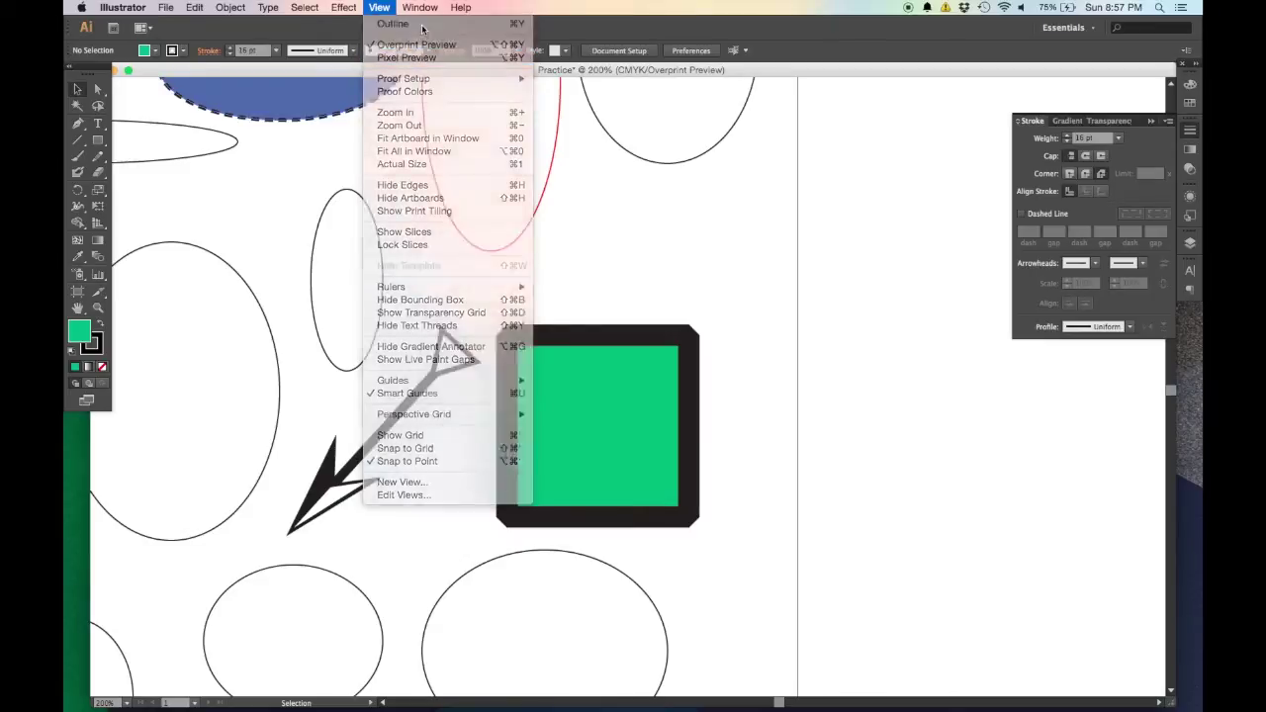
left_click(391, 23)
key("super+minus")
left_click_drag(639, 333, 643, 481)
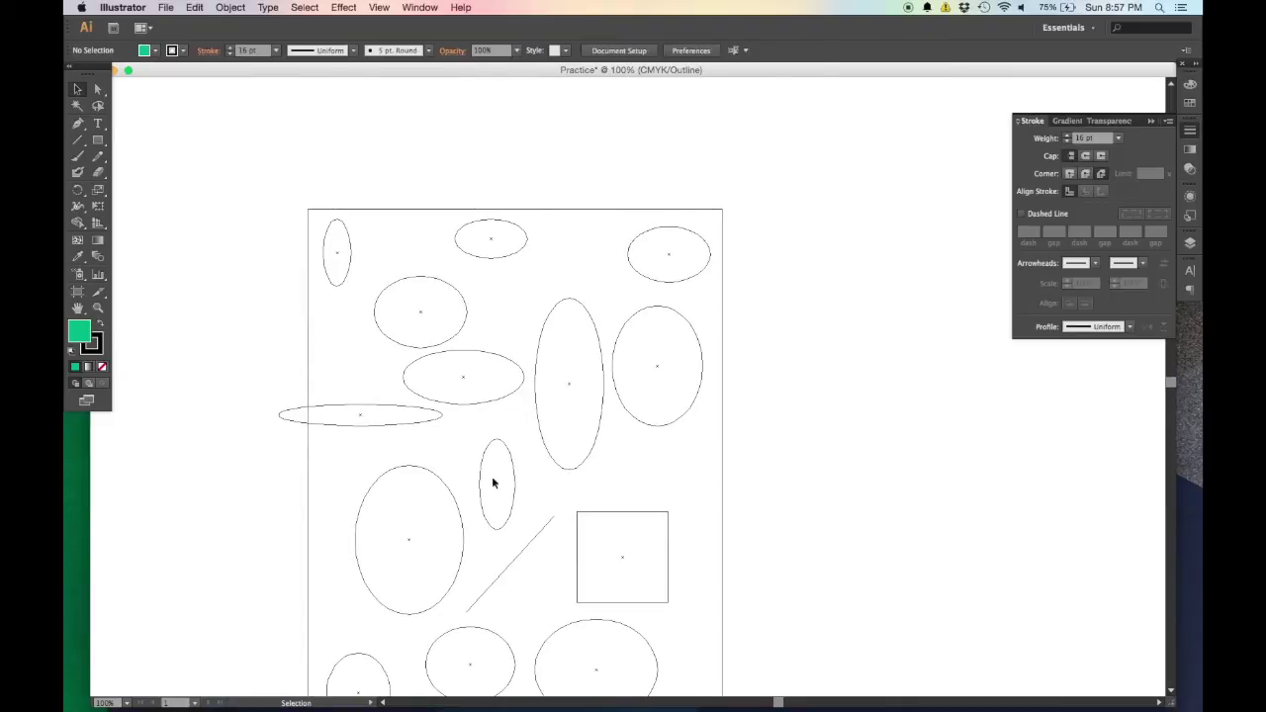
left_click_drag(503, 644, 667, 433)
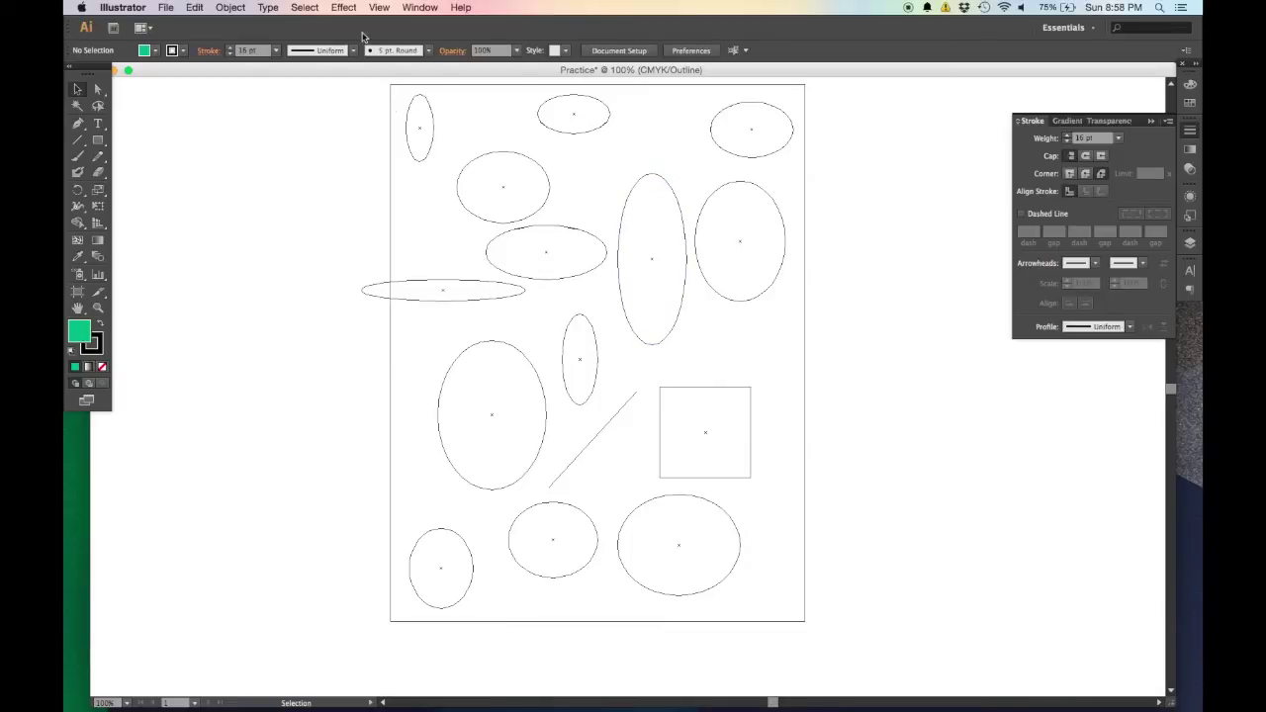
left_click(343, 7)
left_click(391, 24)
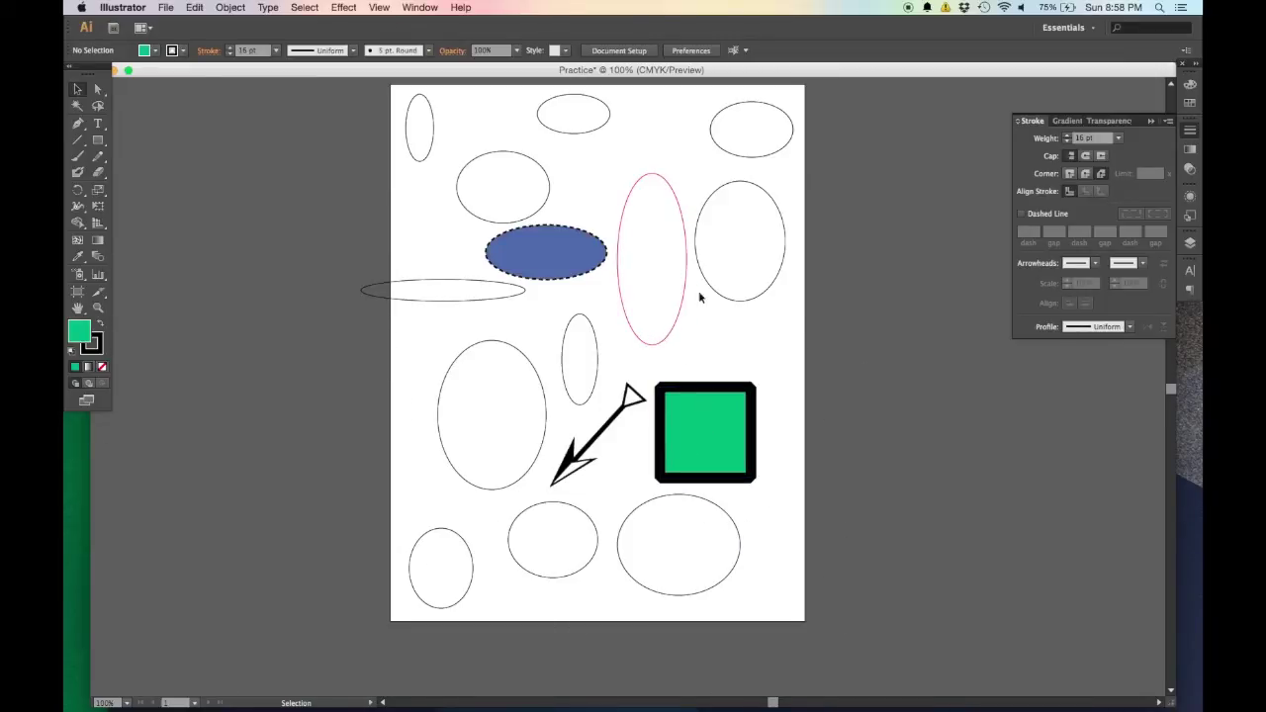
Move the green square about 0.4 in right and 0.8 in up, and deselect it
mouse_move(730, 405)
left_mouse_down()
mouse_move(749, 333)
mouse_move(739, 391)
left_mouse_up()
left_click(759, 445)
left_click(939, 396)
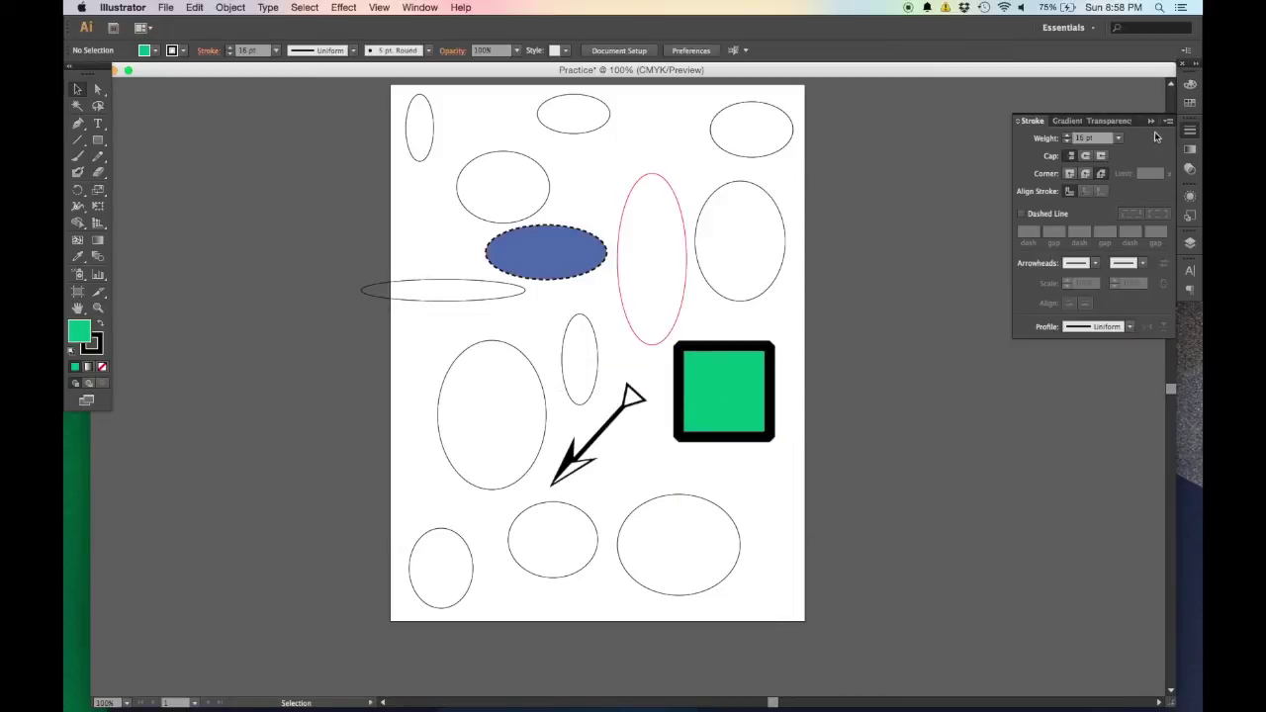
Hide the stroke settings and show the document's layers
left_click(1150, 122)
left_click(1190, 242)
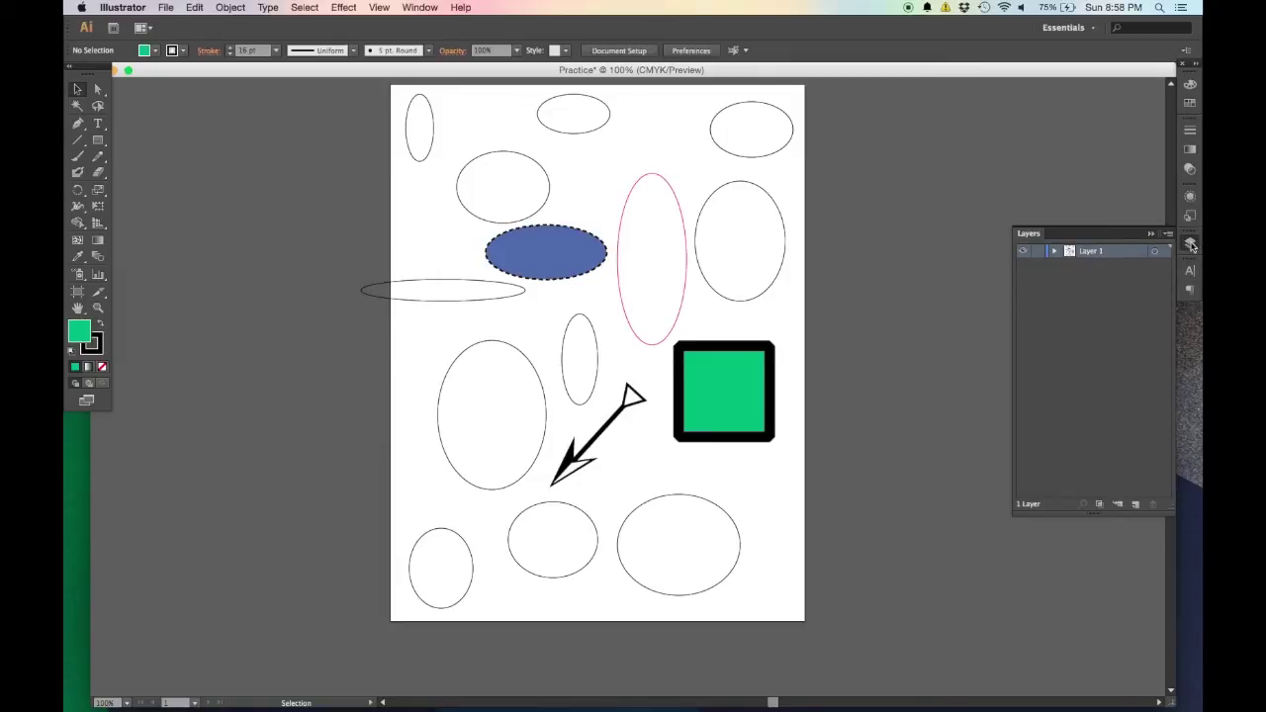
left_click(438, 7)
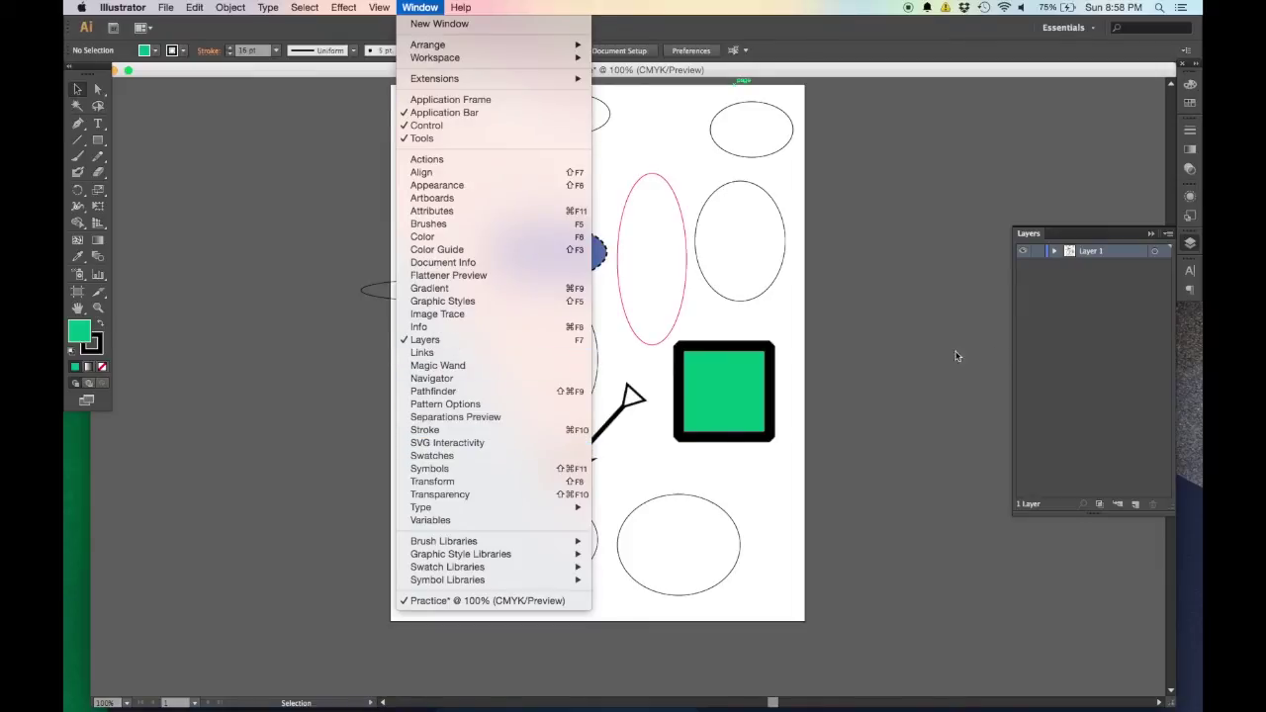
left_click(1057, 331)
Delete the four ellipses at the page's lower right, right of the red ellipse, left of the arrow, and across the left page edge
left_click(716, 392)
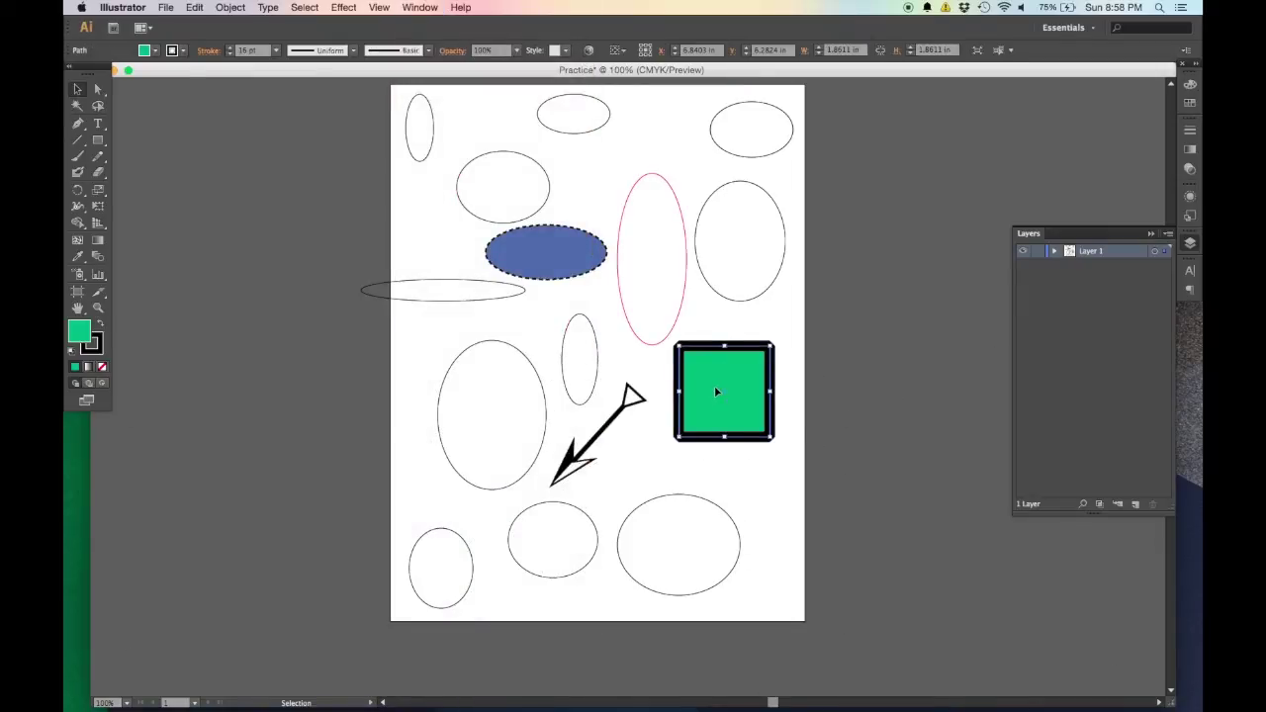
left_click(98, 139)
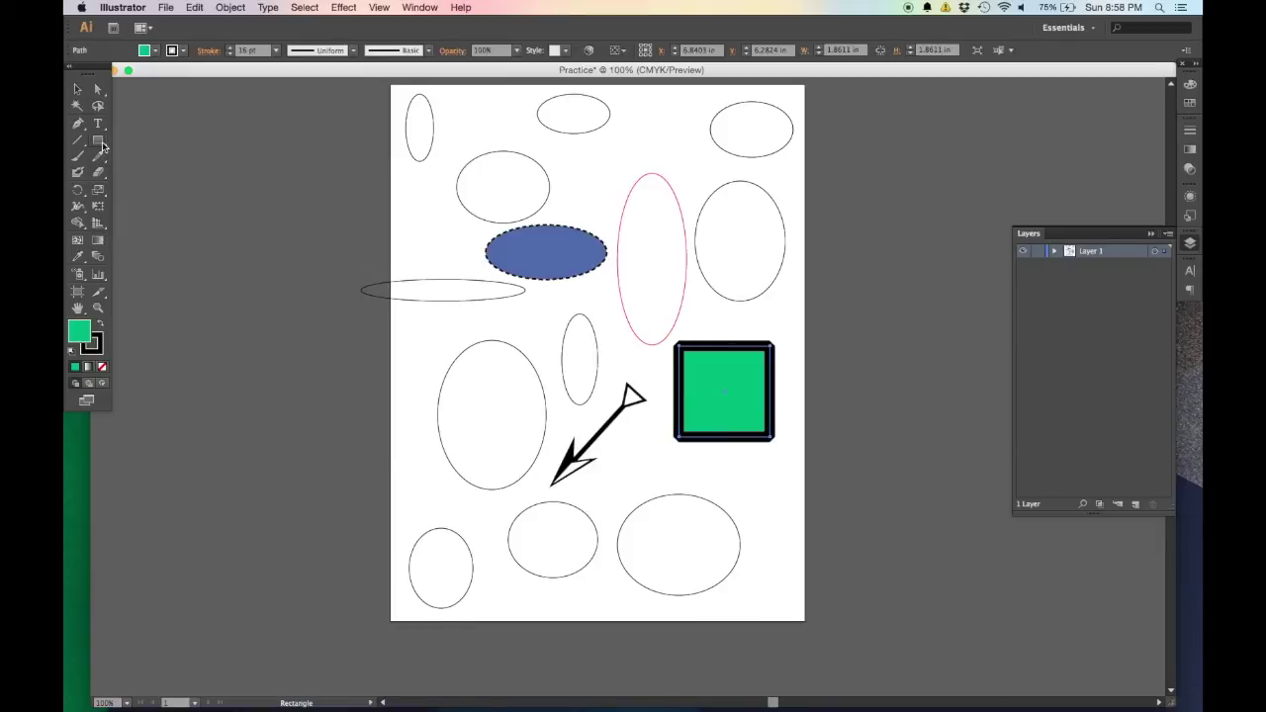
key("v")
left_click_drag(748, 588, 669, 523)
key("Delete")
left_click_drag(791, 318, 702, 211)
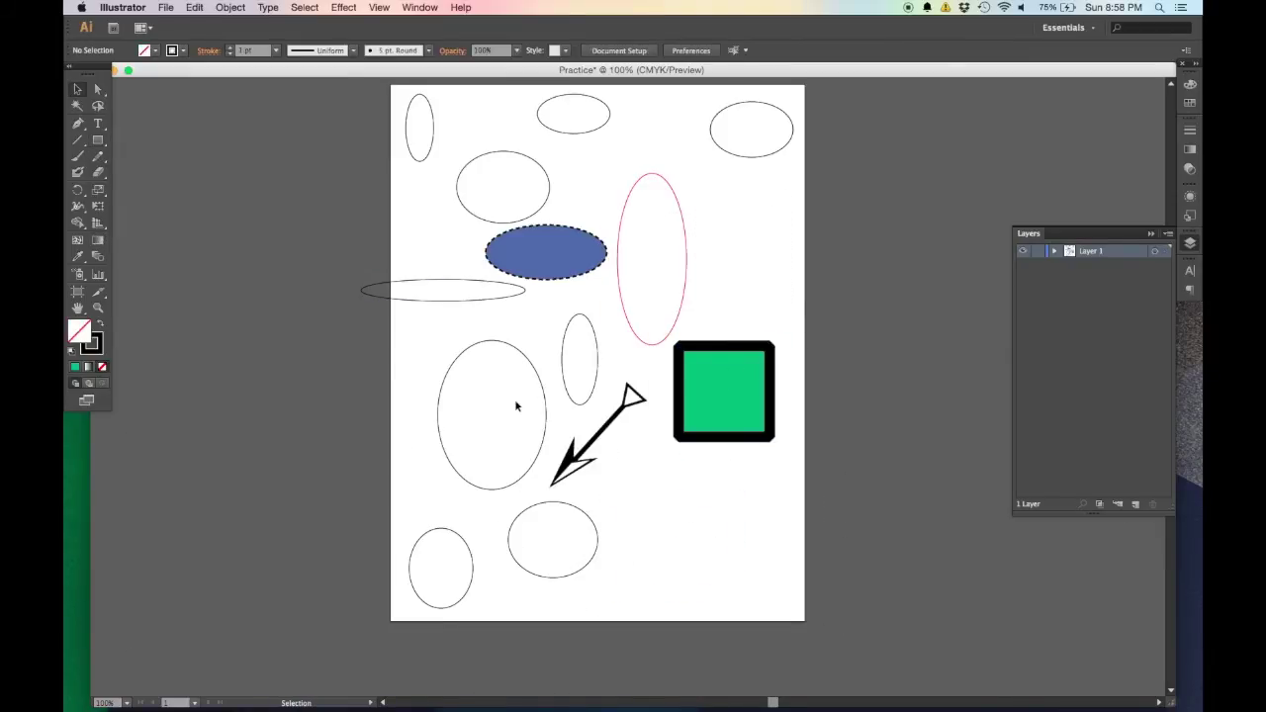
left_click_drag(514, 376, 513, 376)
key("Delete")
left_click_drag(441, 333, 305, 286)
key("Delete")
Draw a square about 2.24 in wide at the left page edge and copy the green square's appearance onto it with the Eyedropper
left_click(98, 139)
left_click_drag(385, 304, 499, 412)
key("i")
left_click(739, 389)
key("v")
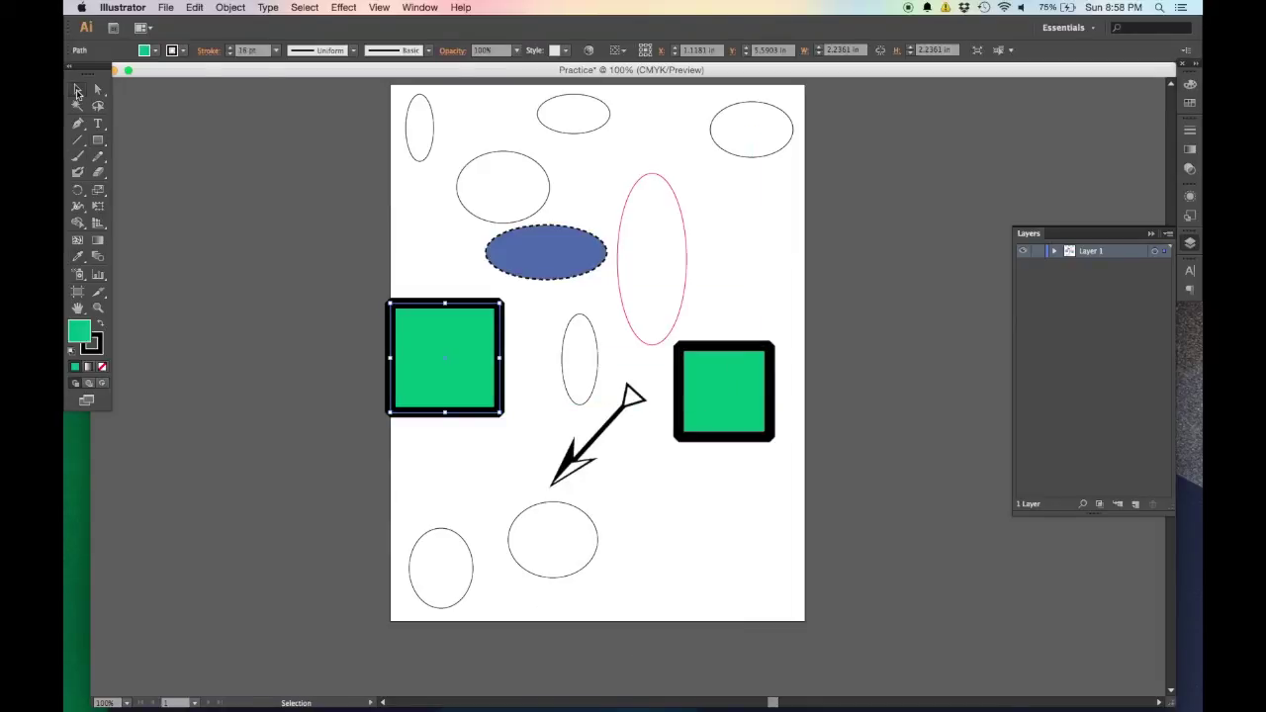
Draw another green square about 2.35 in wide at the page's lower right and shift it slightly up and left
left_click(97, 140)
left_click_drag(659, 496, 774, 610)
key("v")
left_click_drag(737, 564, 706, 534)
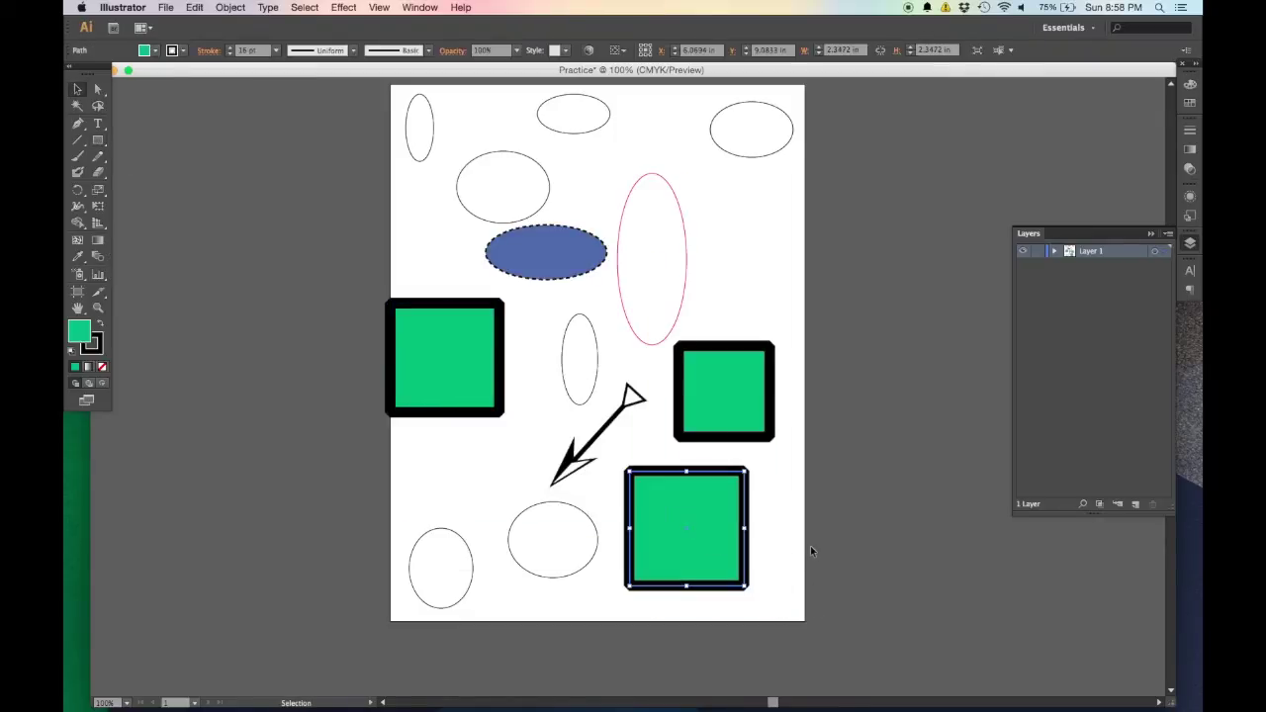
left_click(809, 545)
Rename Layer 1 as circles
scroll(705, 487, "up", 2)
scroll(711, 464, "down", 3)
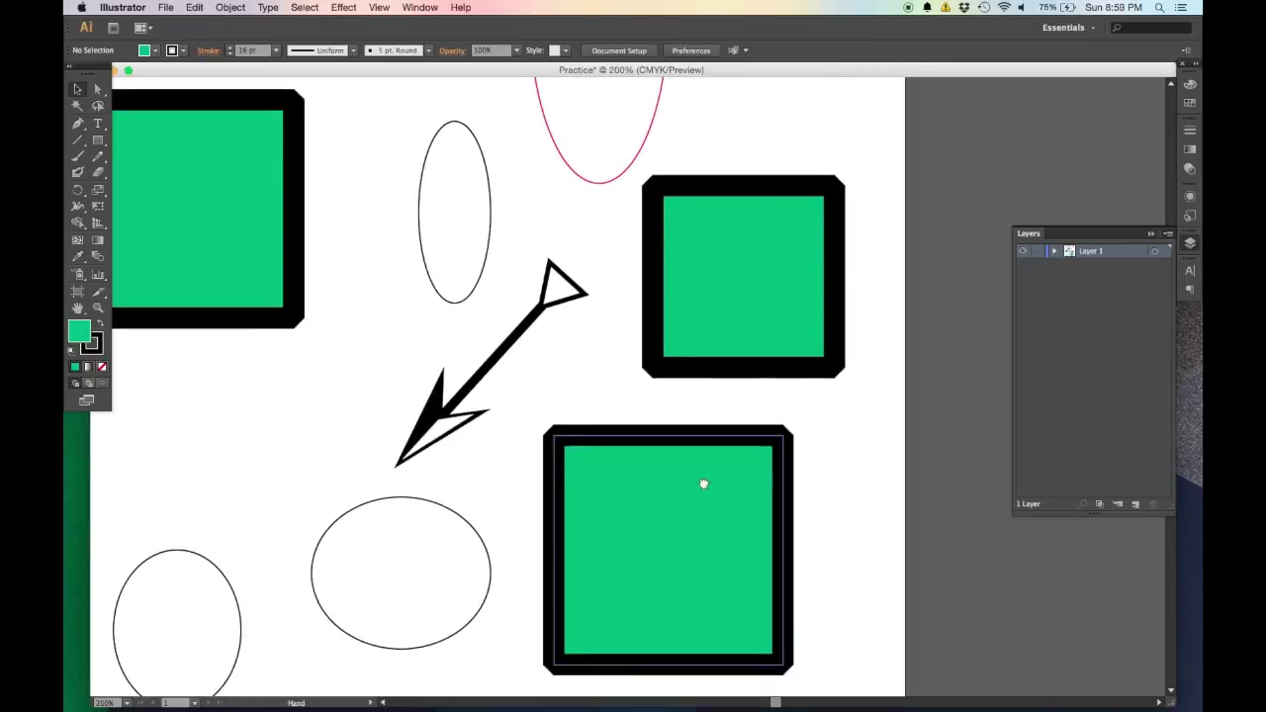
scroll(721, 448, "down", 2)
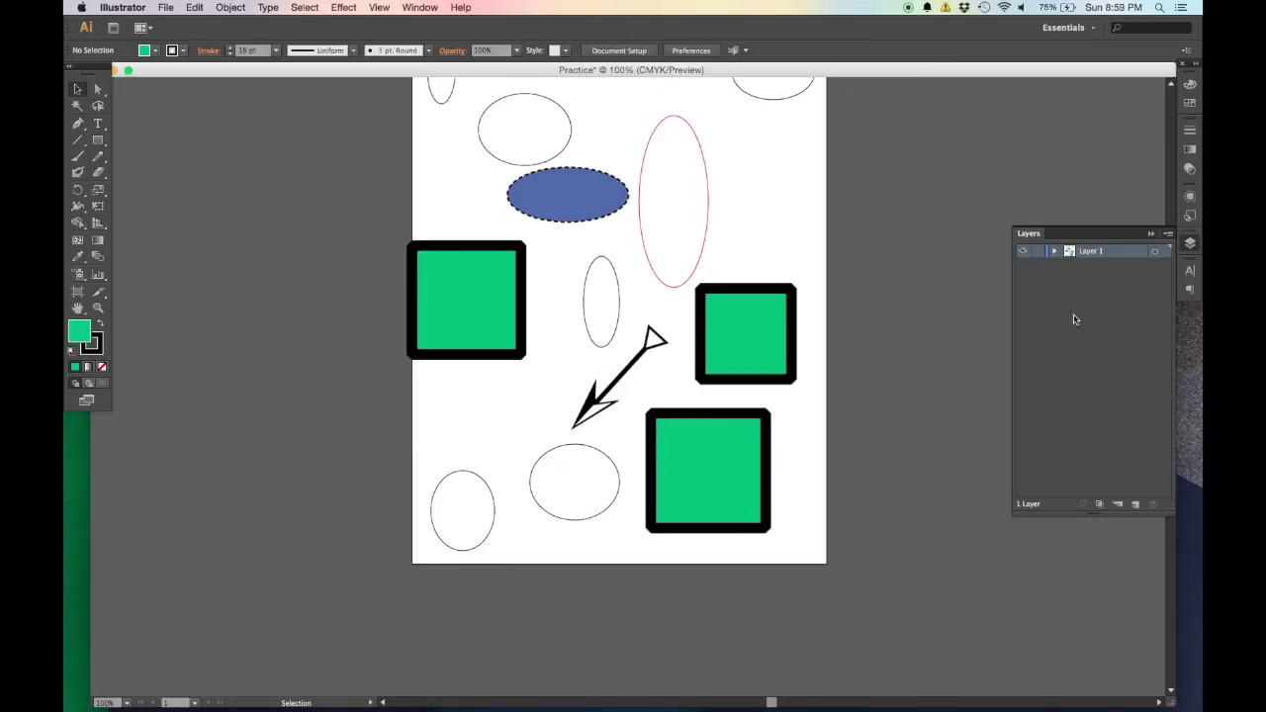
double_click(1098, 252)
type("co")
key("Return")
Create a new layer above the circles layer and name it square
left_click(1137, 506)
double_click(1097, 253)
type("square")
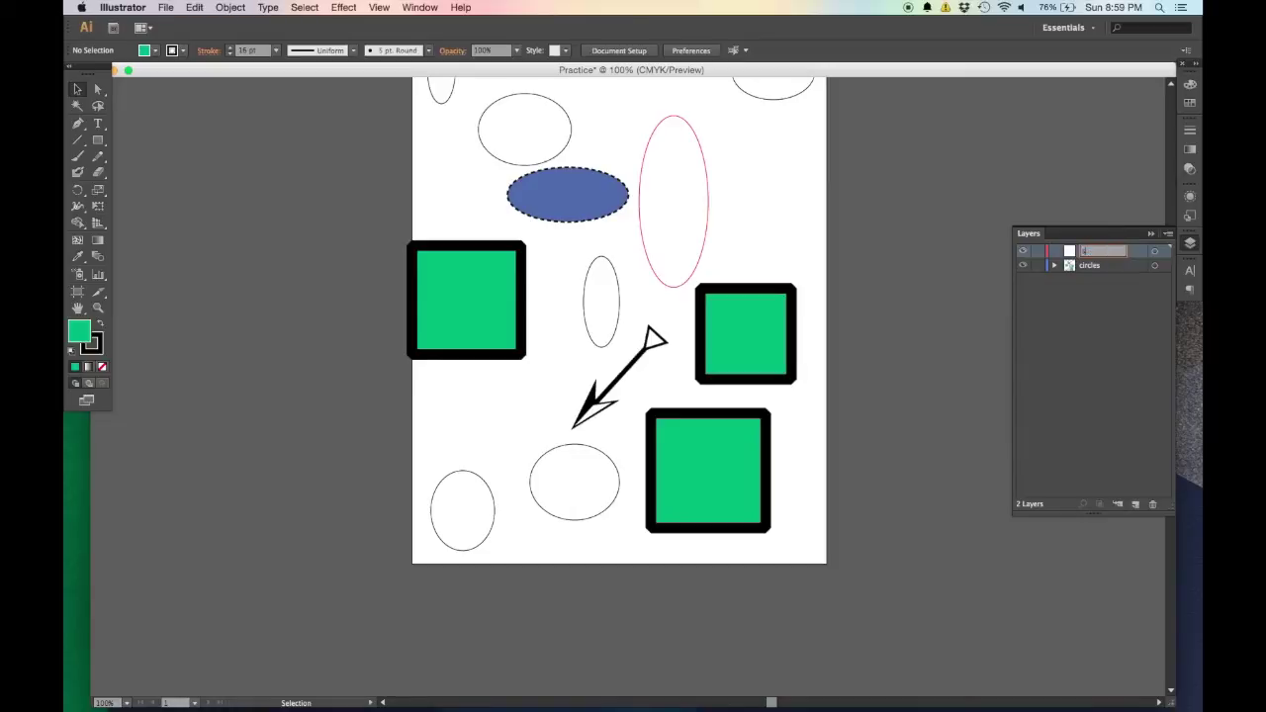
key("Return")
Create another new layer at the top of the stack and name it arrow
left_click(1135, 505)
double_click(1104, 256)
type("arrow")
key("Return")
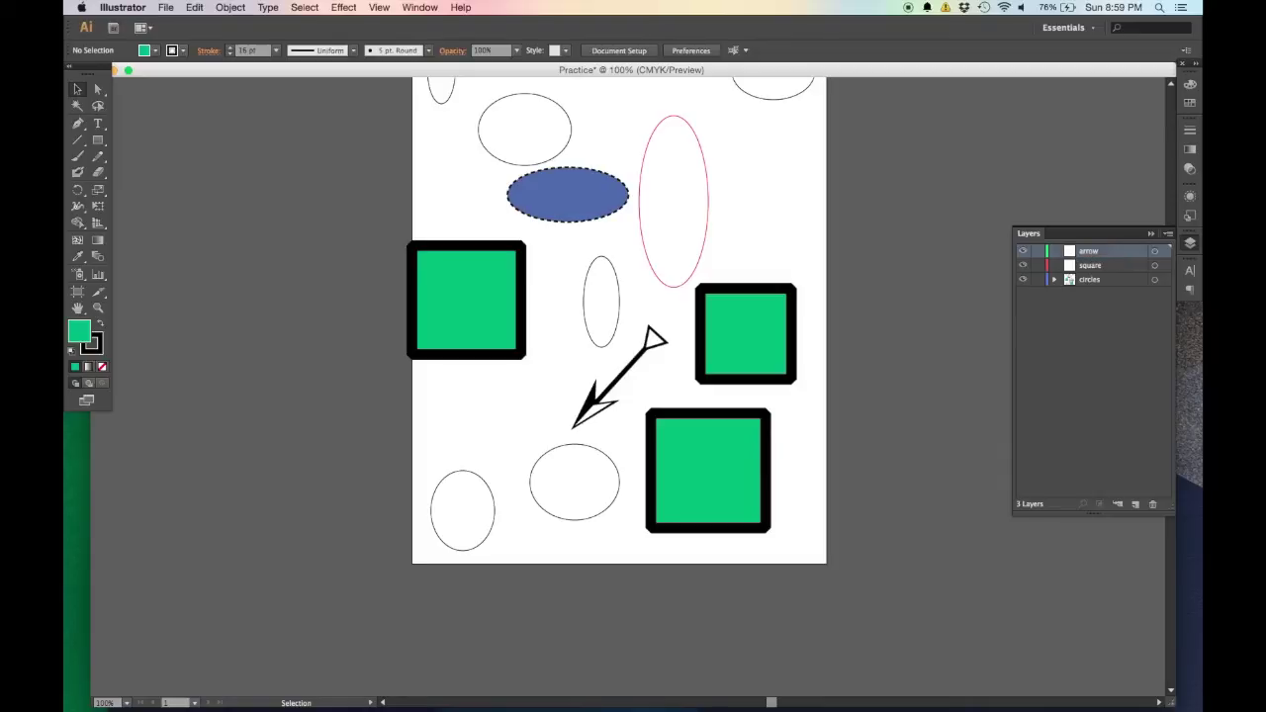
Select the ellipses on the upper part of the page one by one to check which layer holds them
scroll(772, 287, "up", 5)
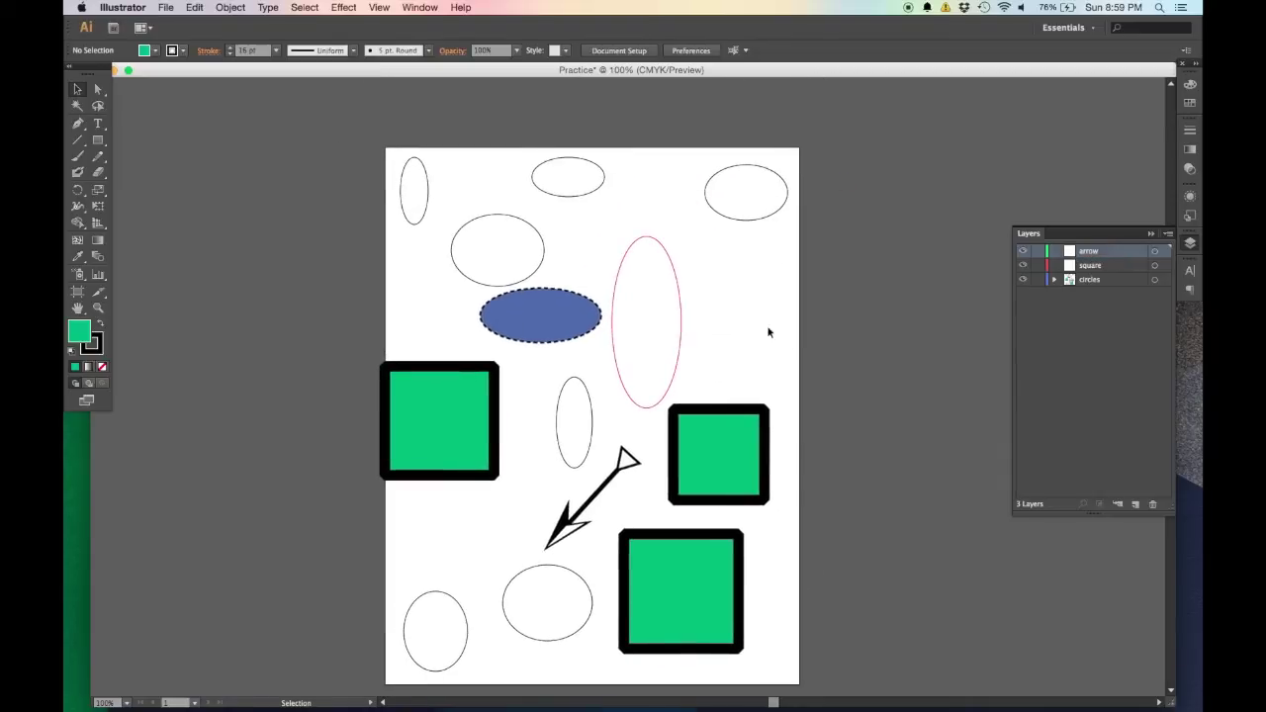
left_click(751, 443)
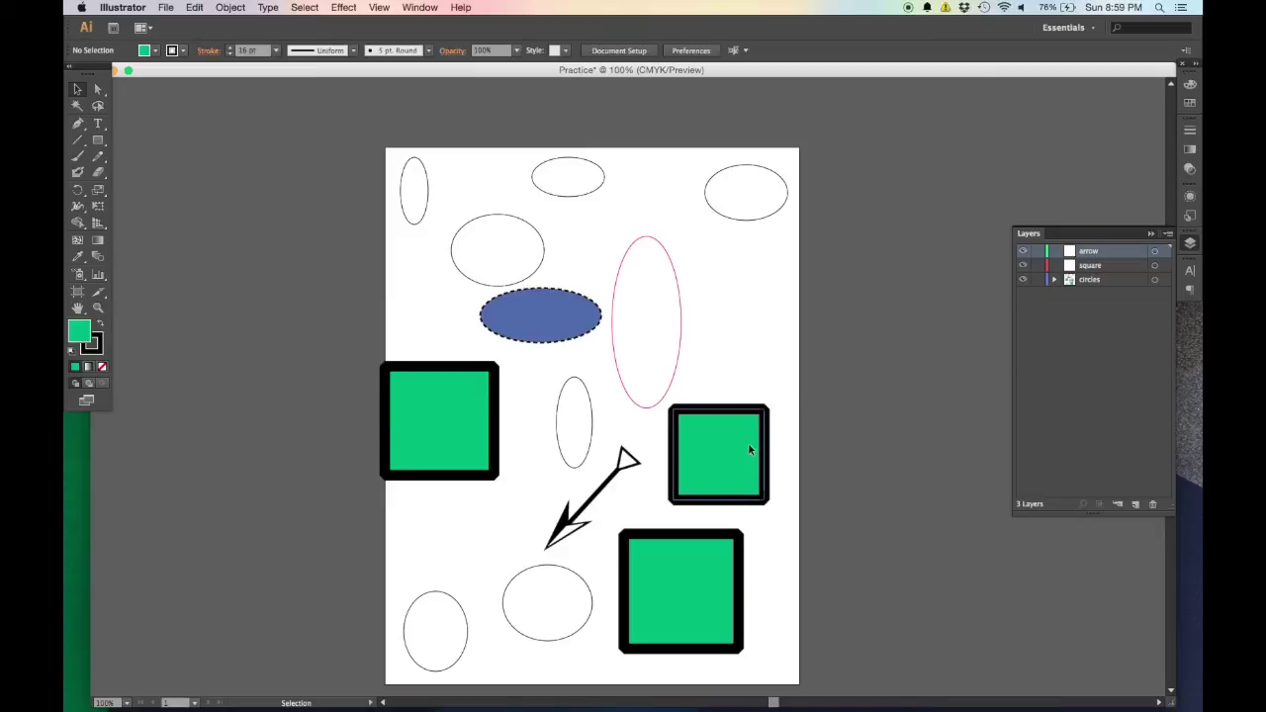
left_click(680, 348)
left_click(566, 324)
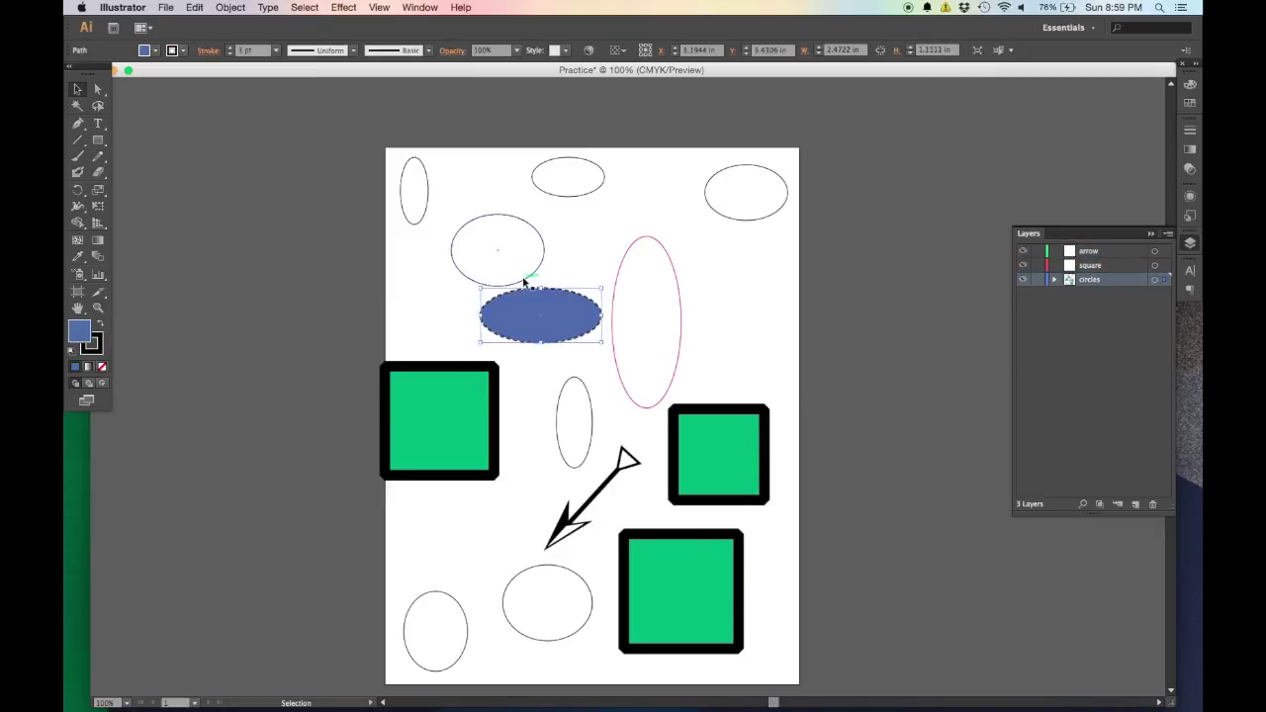
left_click(531, 279)
left_click(530, 279)
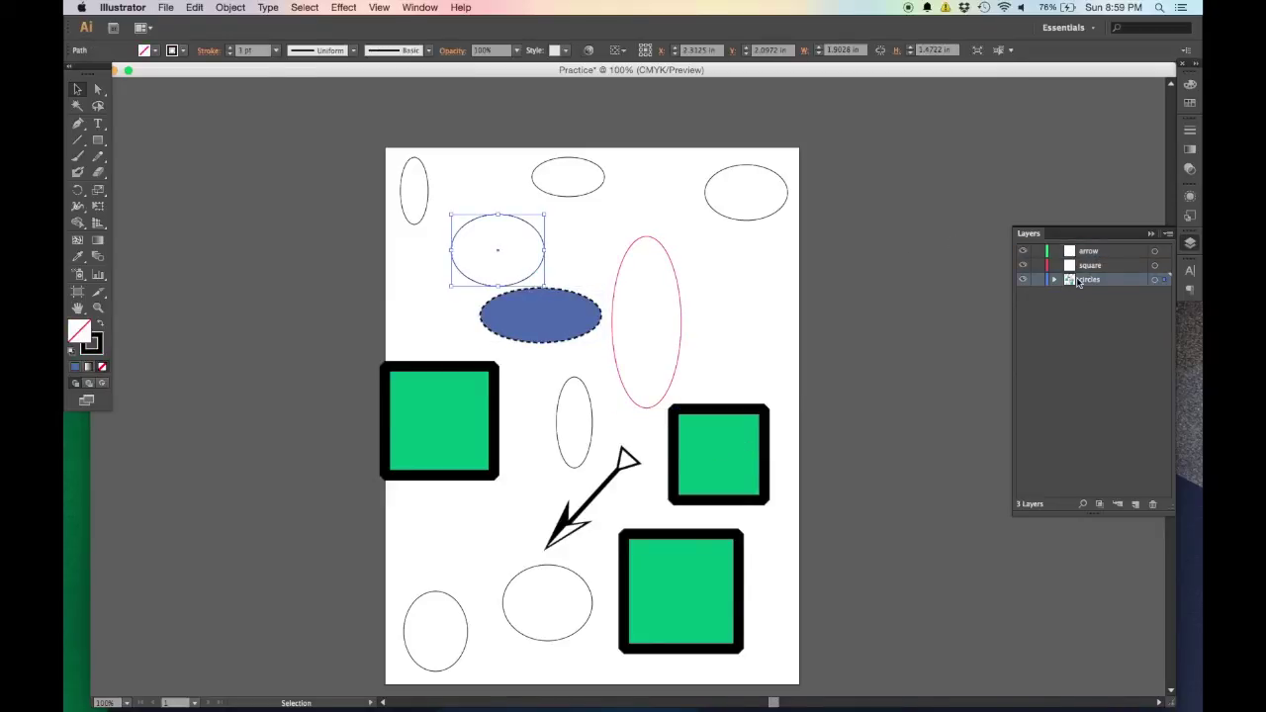
left_click(741, 218)
left_click(587, 193)
left_click(427, 200)
left_click(493, 215)
left_click(682, 334)
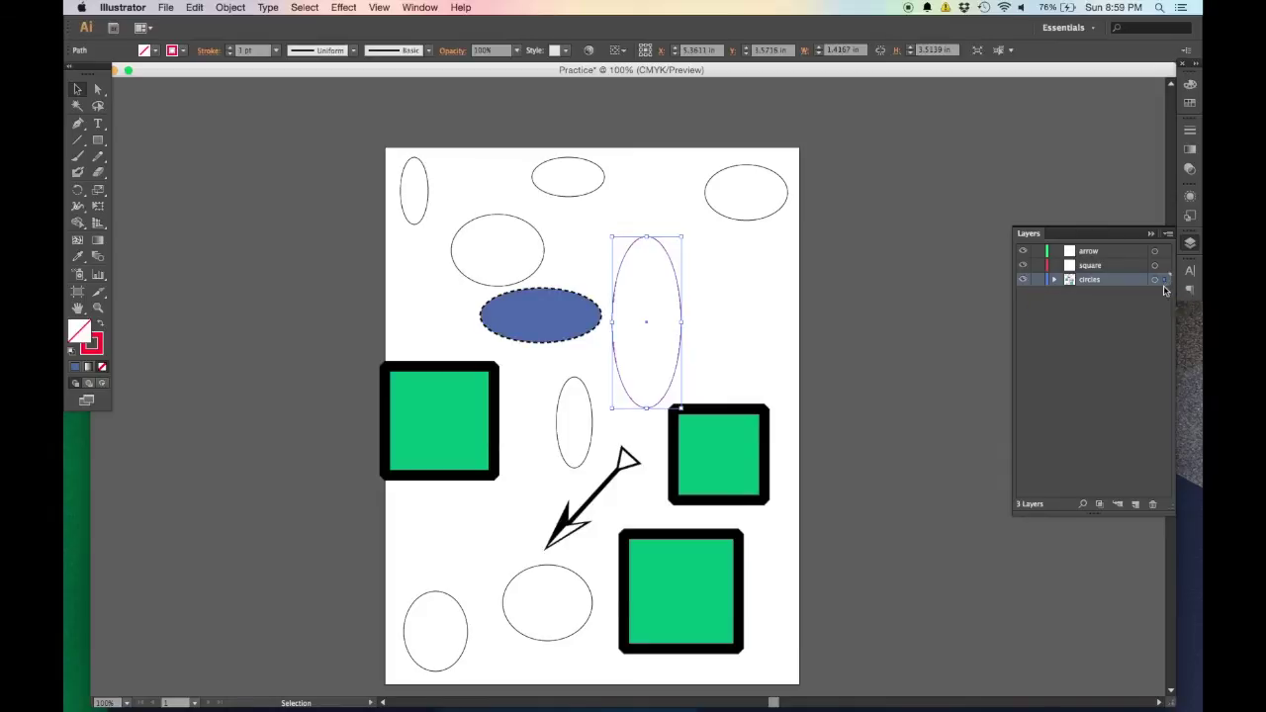
Select the three green squares together and send them to the square layer
scroll(689, 399, "down", 3)
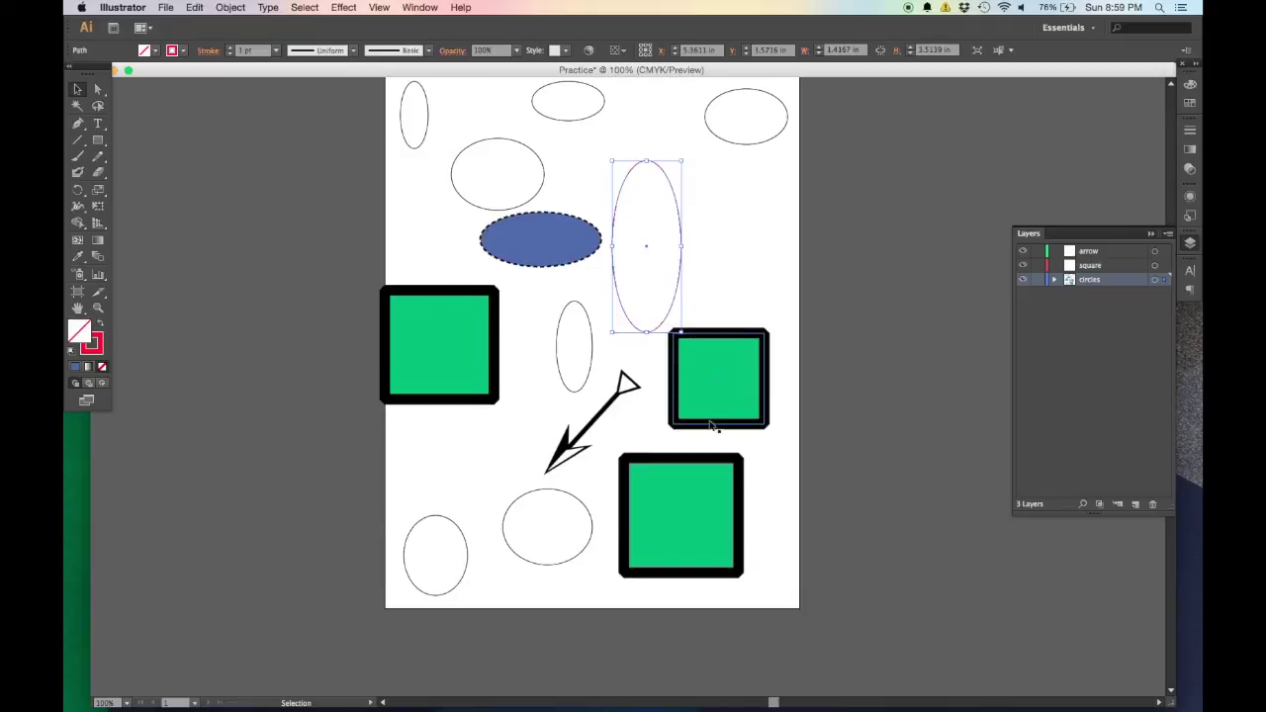
left_click(762, 381)
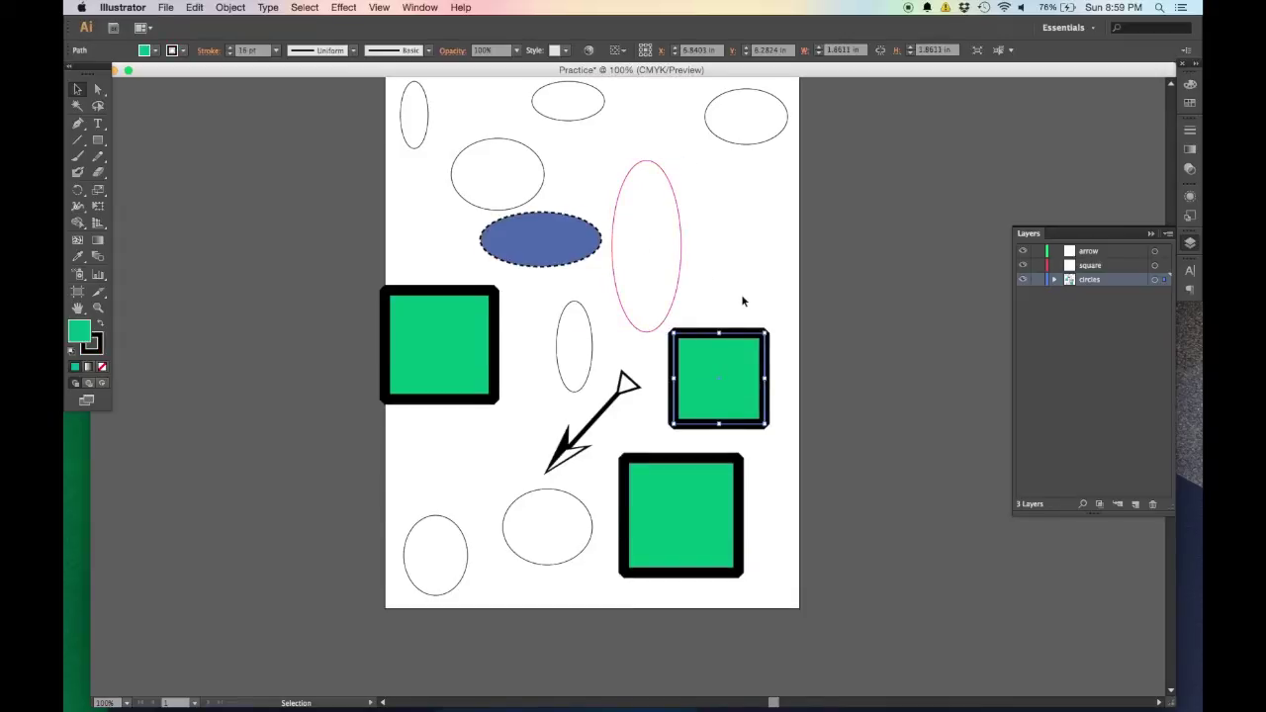
scroll(756, 342, "up", 1)
left_click(694, 494, "shift")
left_click(474, 341, "shift")
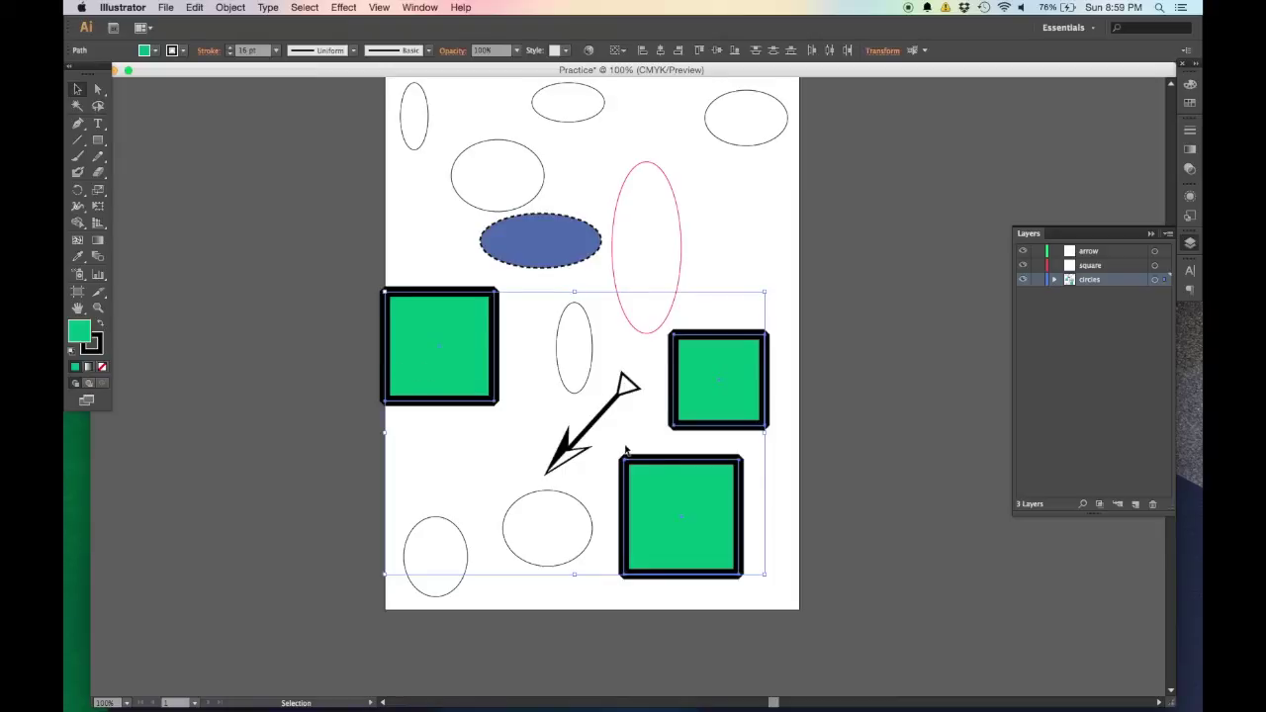
left_click(703, 502)
left_click(750, 372, "shift")
left_click(458, 325, "shift")
left_click(1110, 267)
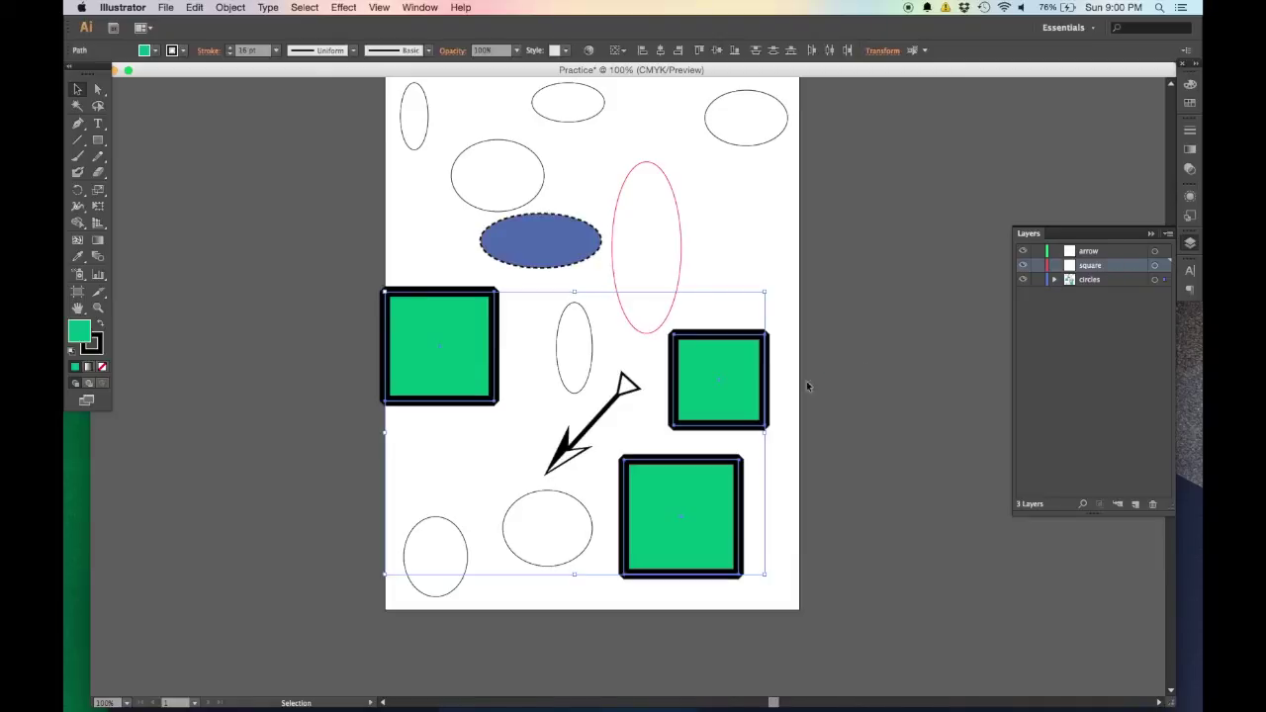
right_click(732, 398)
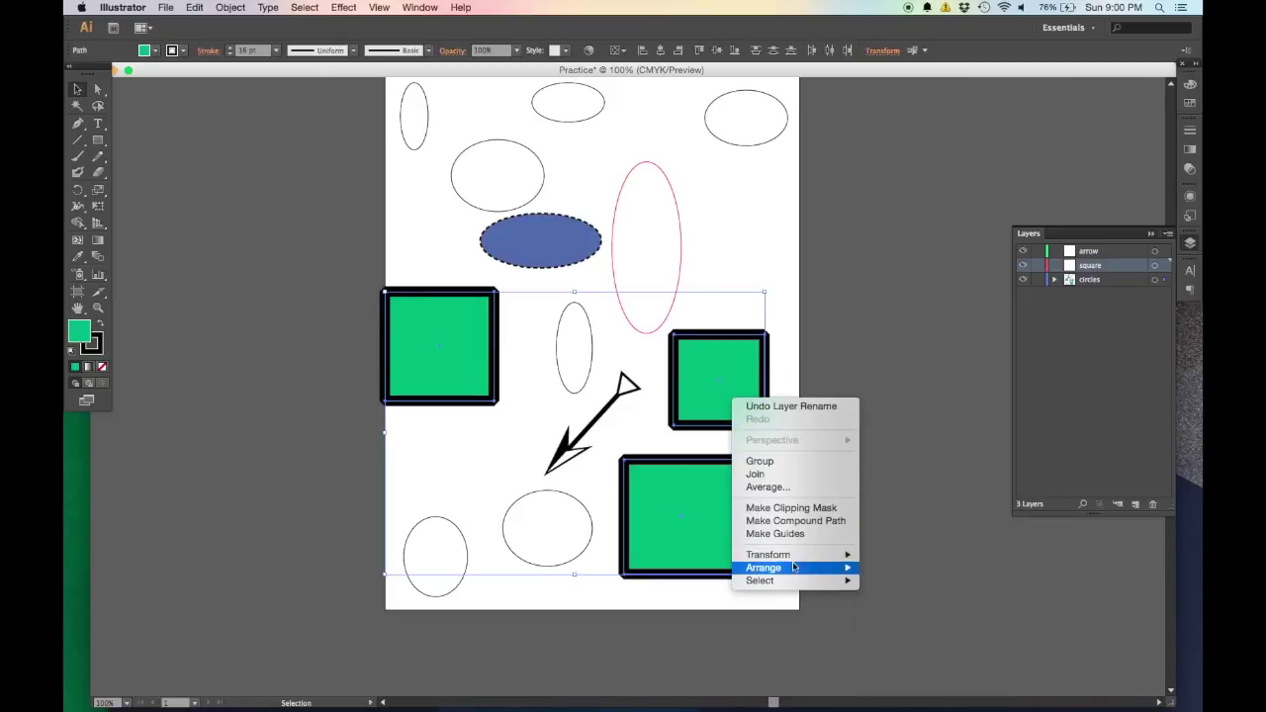
mouse_move(794, 573)
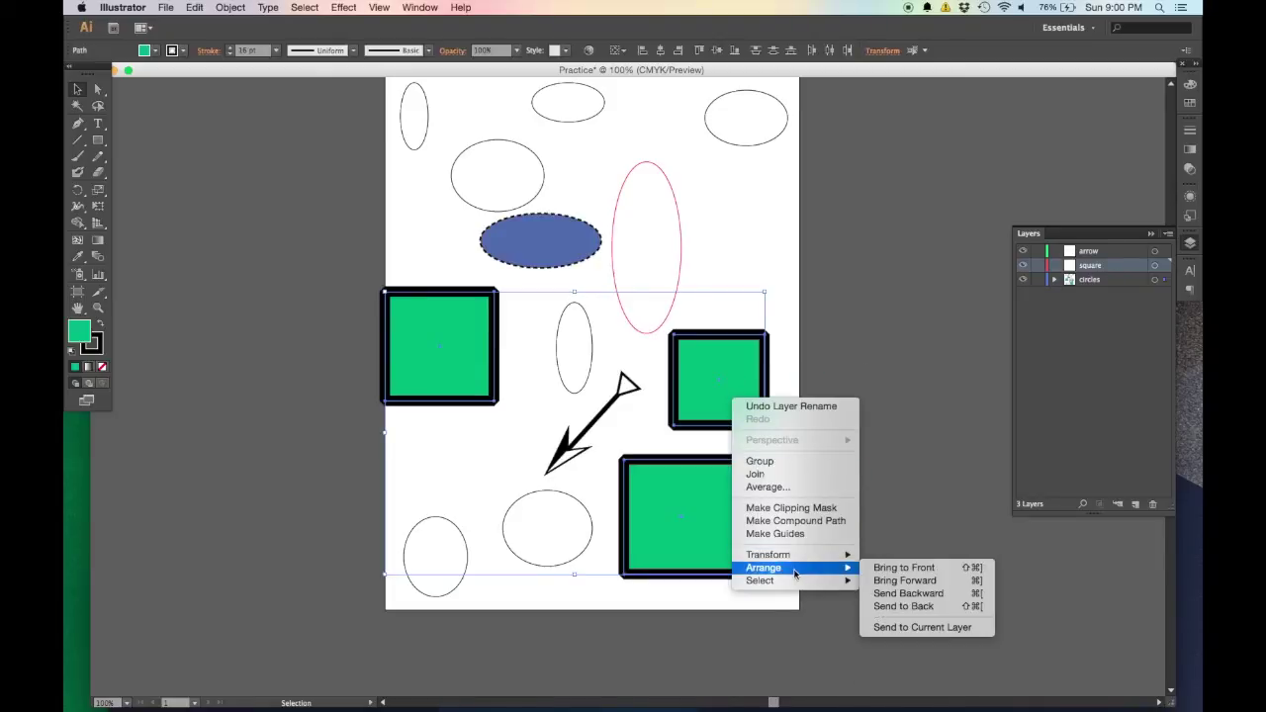
left_click(937, 628)
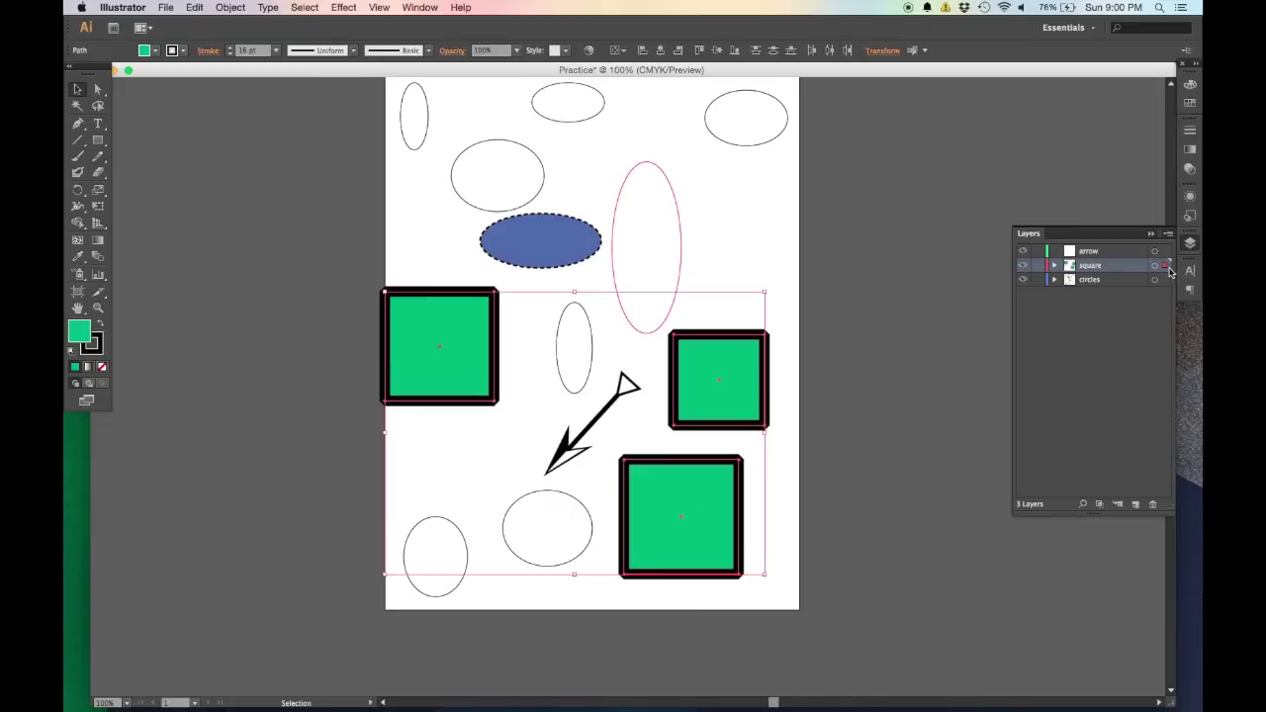
Select the green squares one by one to check which layer holds them
left_click(772, 401)
left_click(751, 396)
left_click(435, 368)
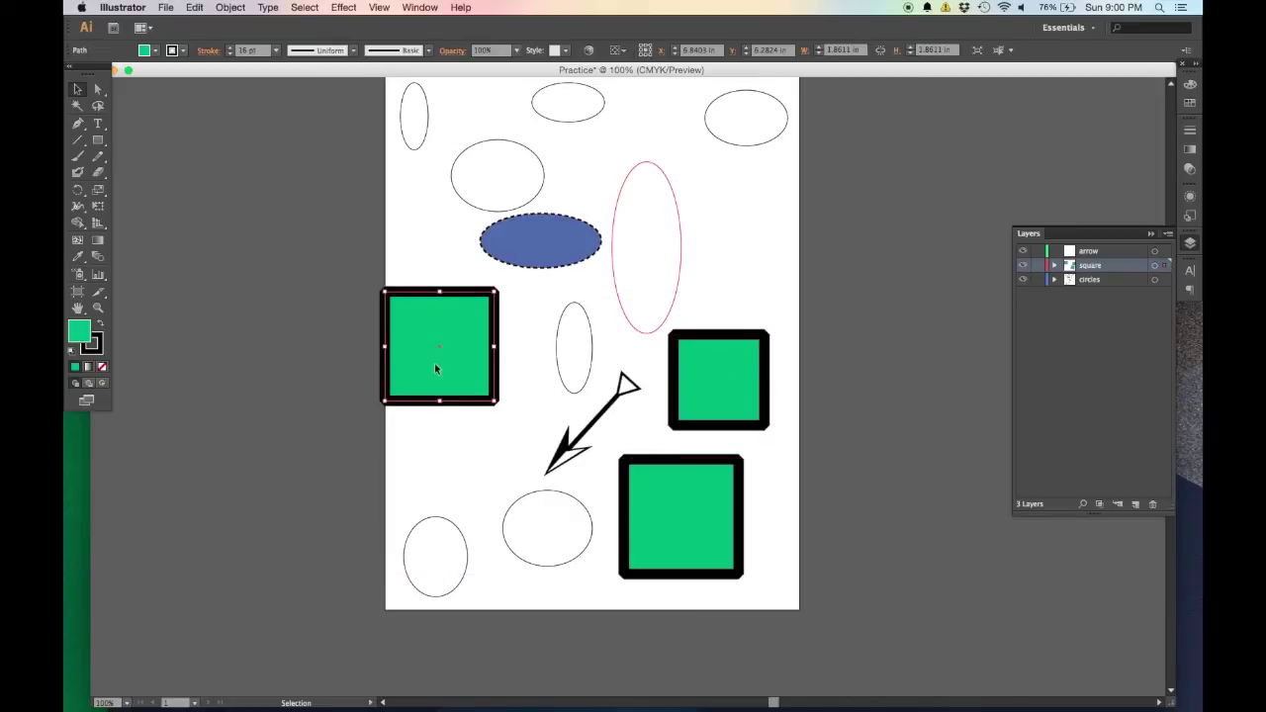
left_click(692, 499)
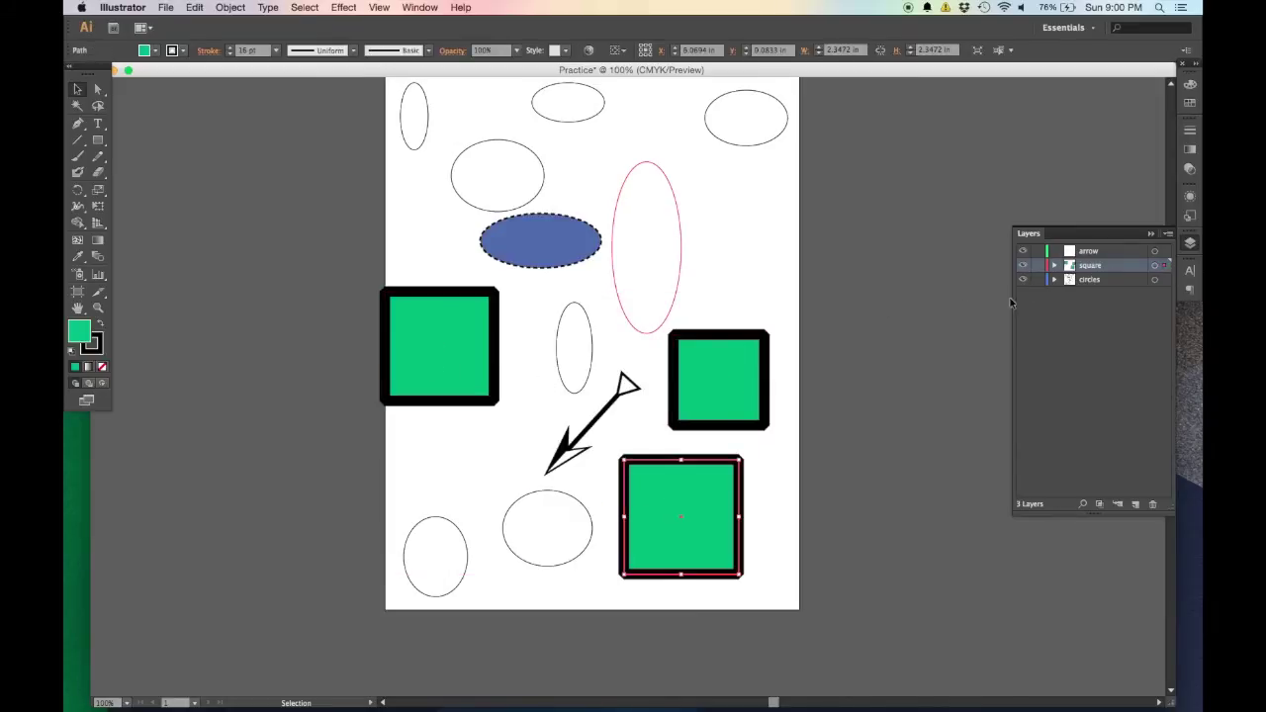
Send the arrow to the arrow layer and clear the selection
left_click(783, 393)
left_click(608, 412)
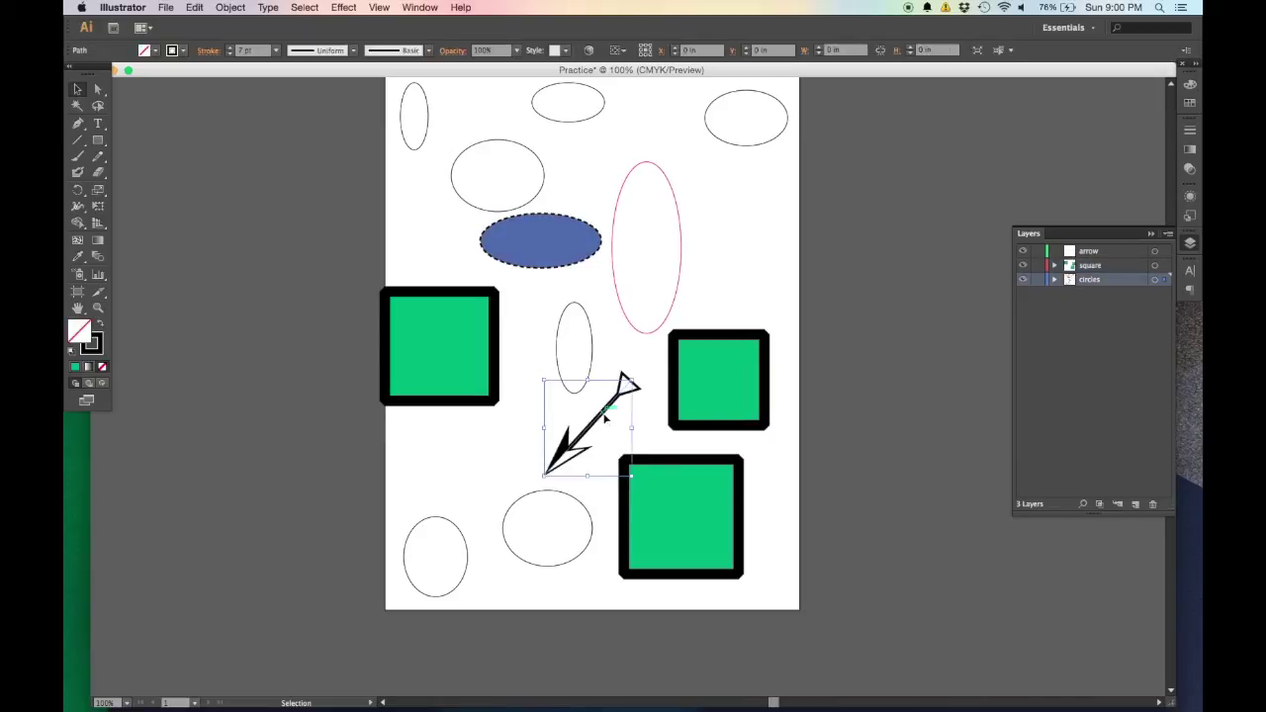
left_click(1112, 251)
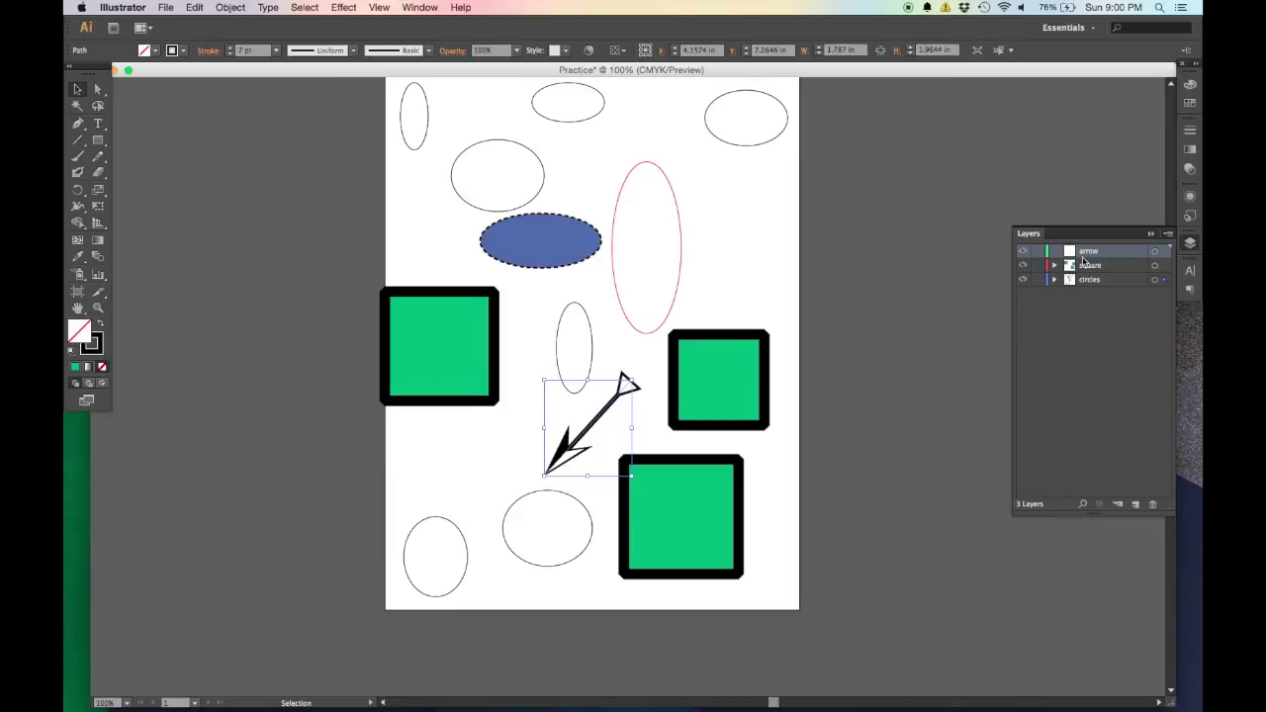
right_click(597, 419)
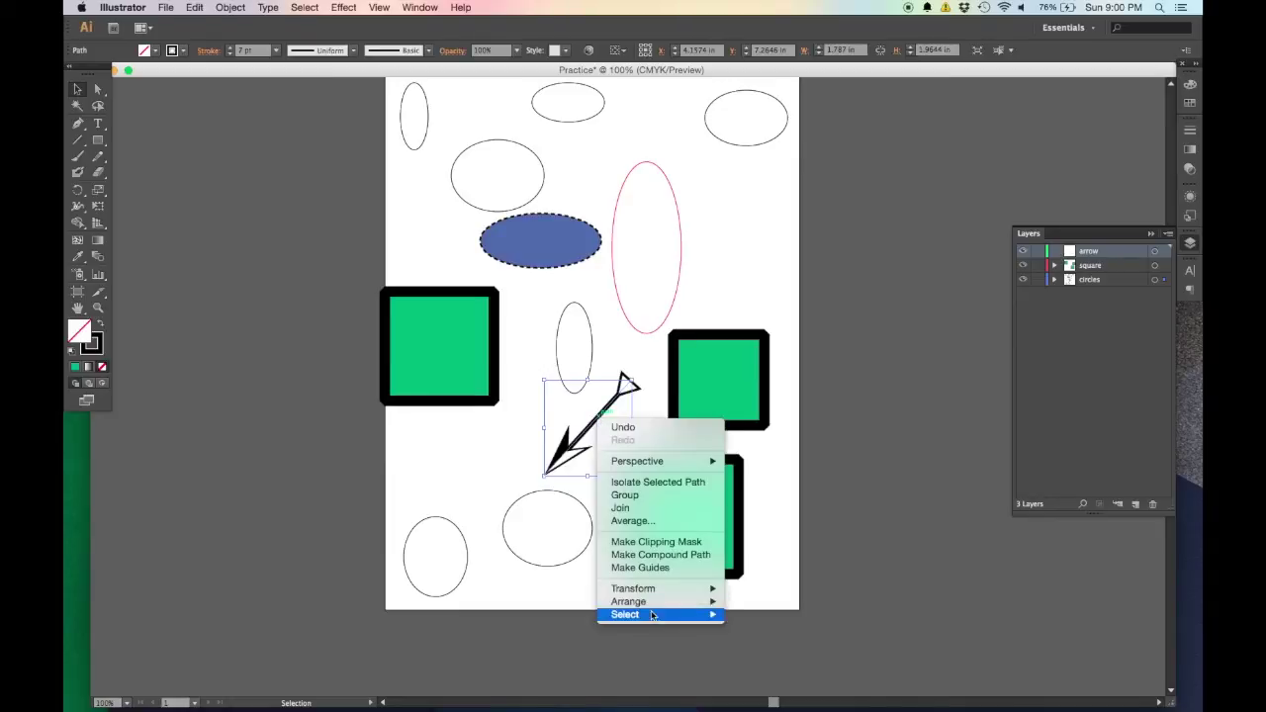
mouse_move(658, 603)
left_click(791, 661)
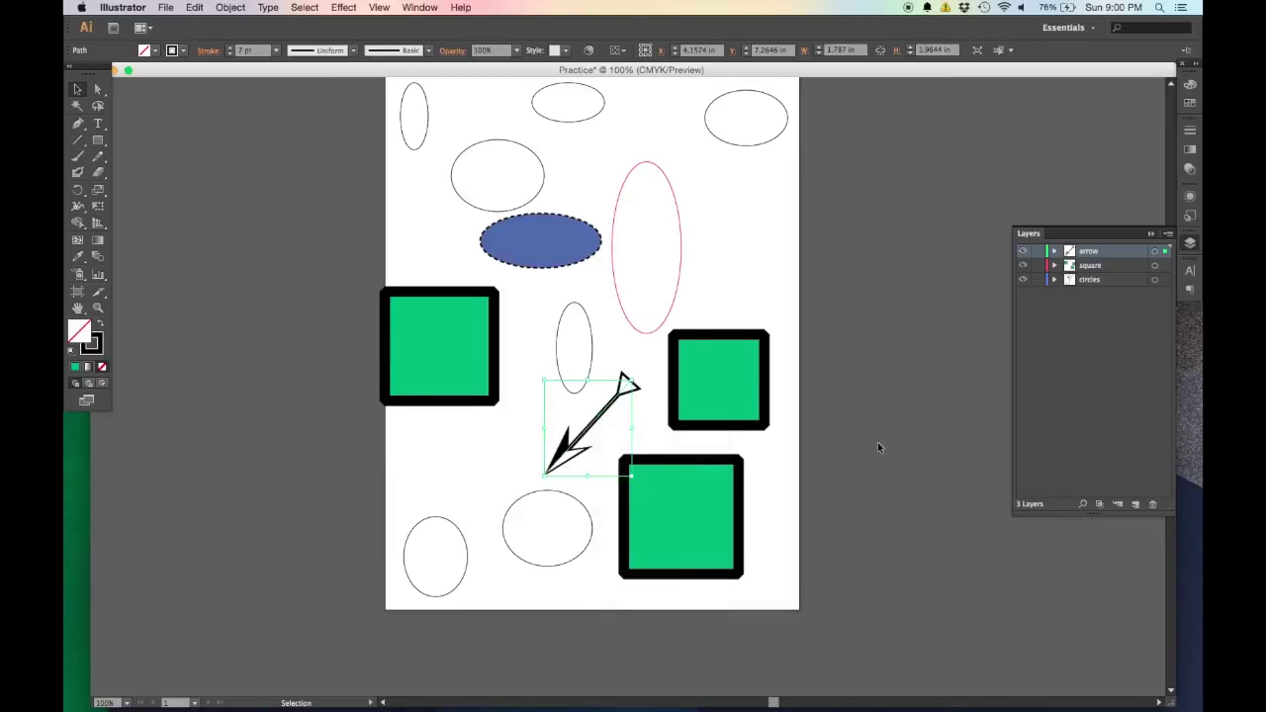
left_click(860, 451)
scroll(856, 450, "up", 5)
scroll(857, 450, "down", 3)
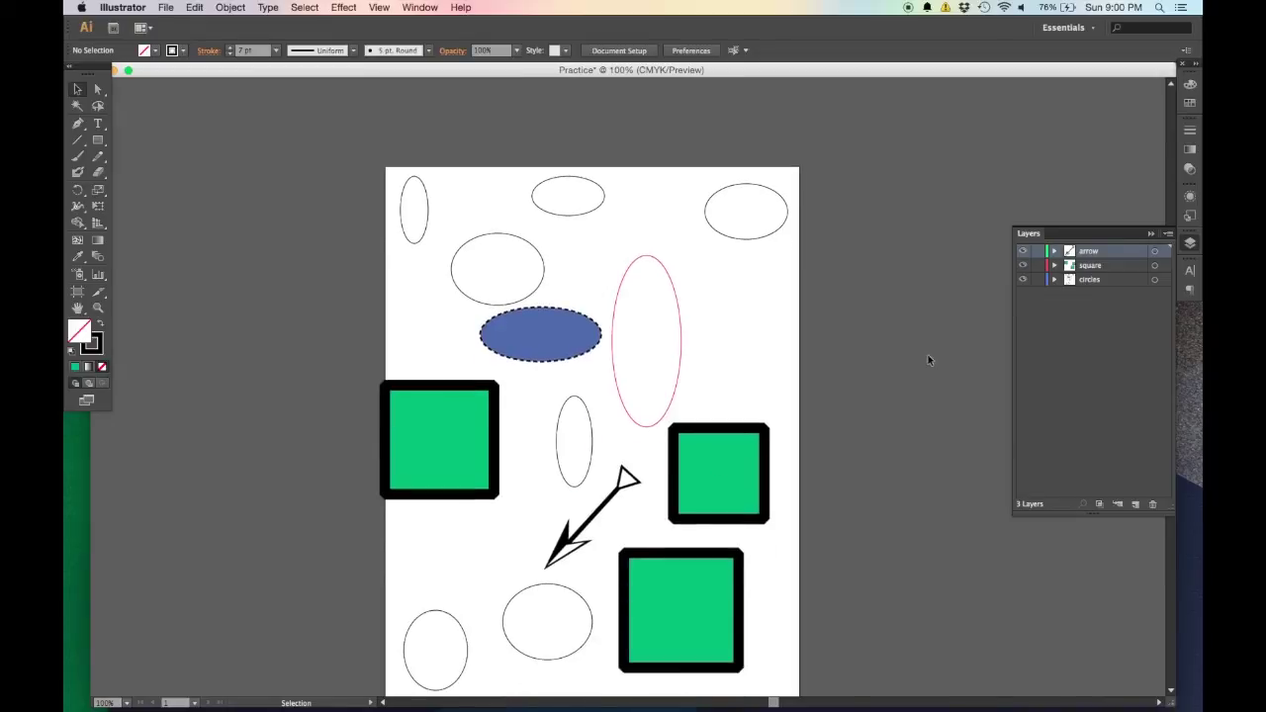
scroll(751, 297, "down", 4)
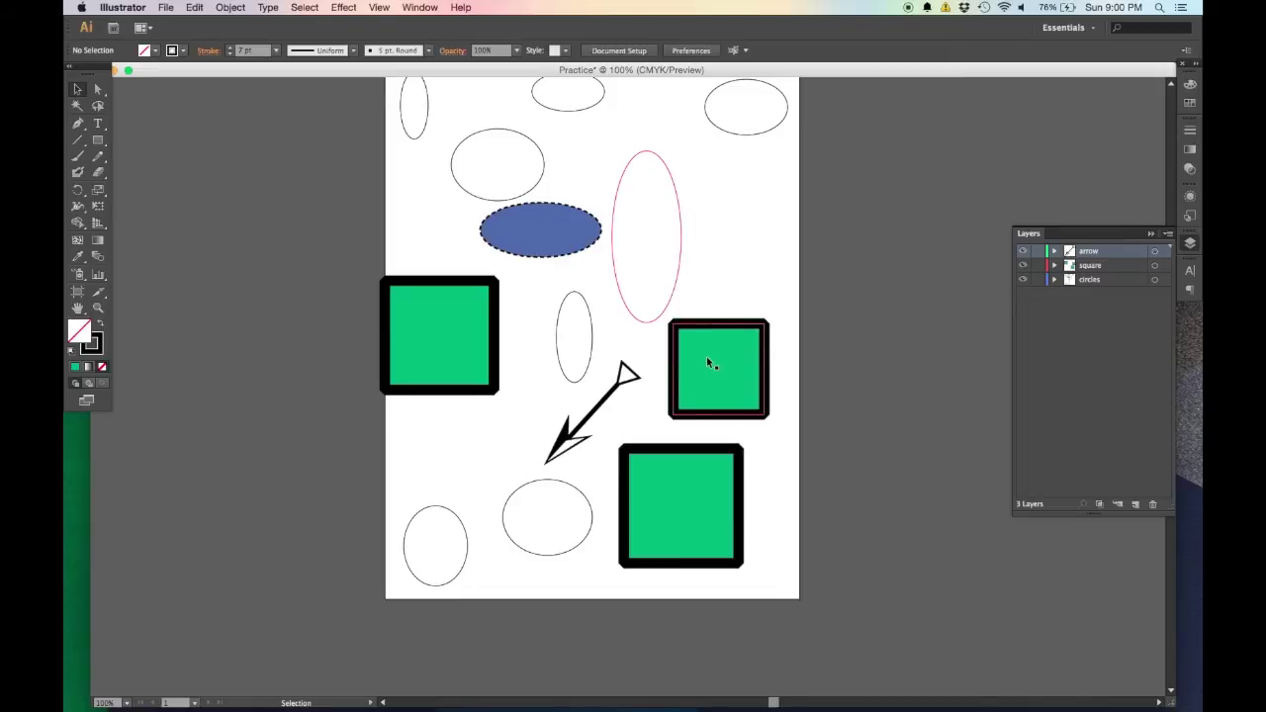
Reposition the green squares slightly, shifting the left one right and the small one up and right
left_click_drag(472, 329, 490, 329)
left_click(637, 477)
left_click_drag(670, 495, 716, 435)
left_click_drag(728, 355, 737, 337)
left_click_drag(695, 551, 671, 560)
left_click_drag(732, 368, 733, 379)
scroll(746, 257, "up", 3)
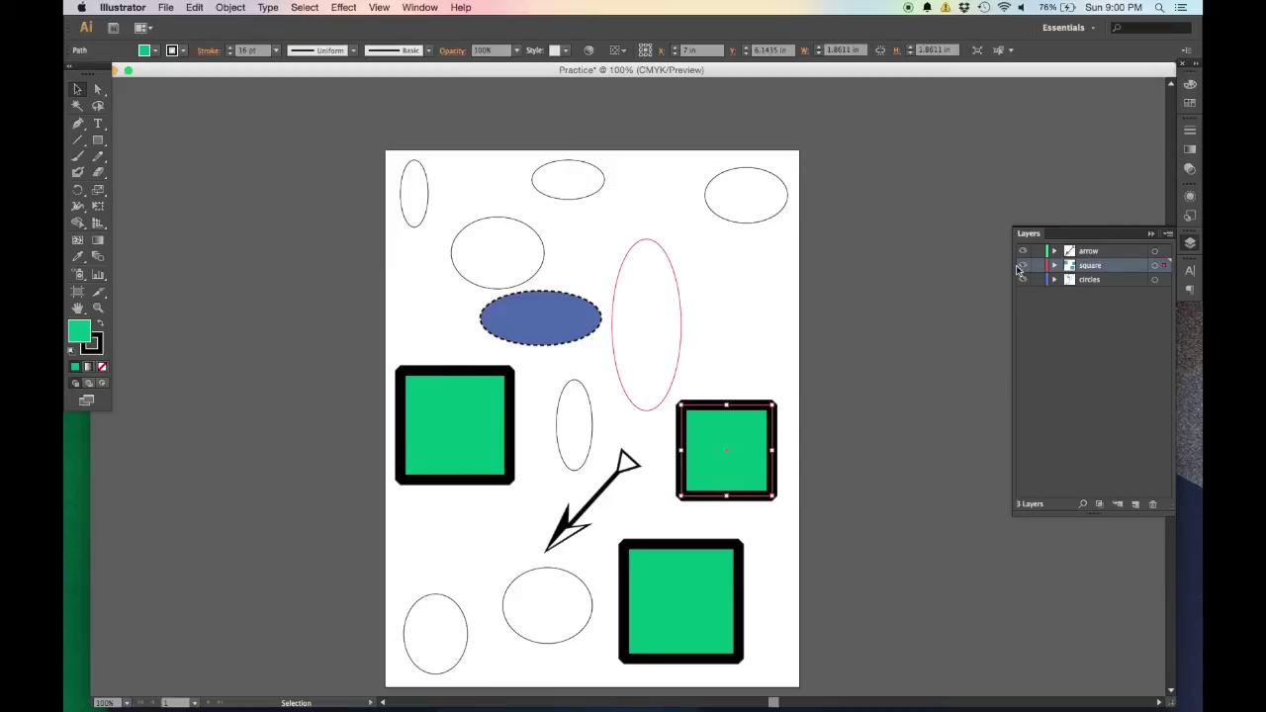
Make the circles layer active, and move the left green square slightly down and to the right
scroll(721, 367, "down", 1)
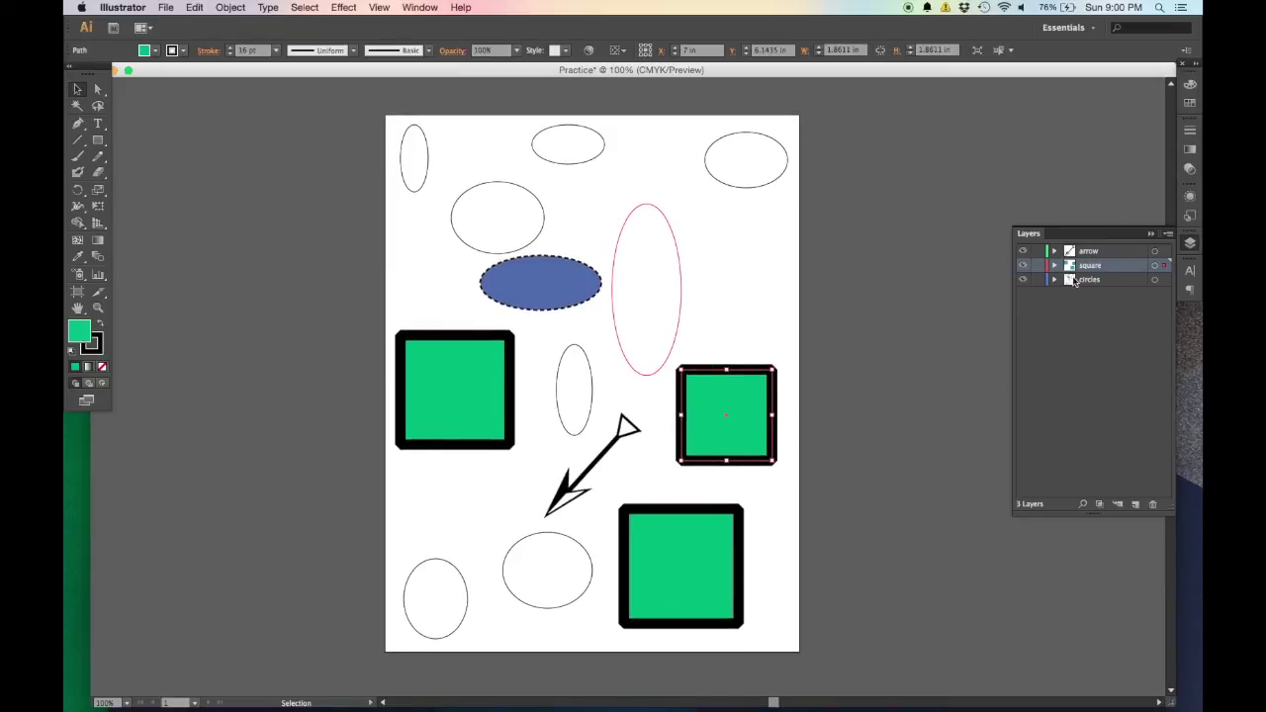
left_click(1110, 281)
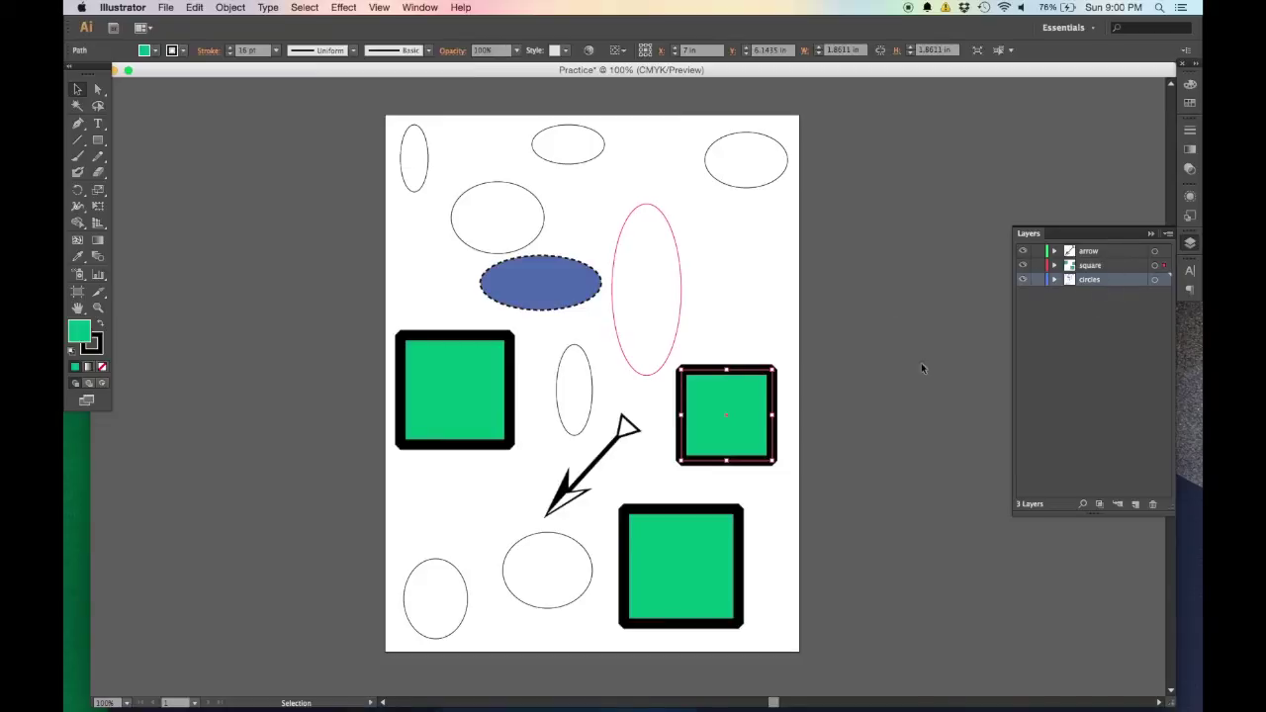
left_click_drag(455, 406, 470, 423)
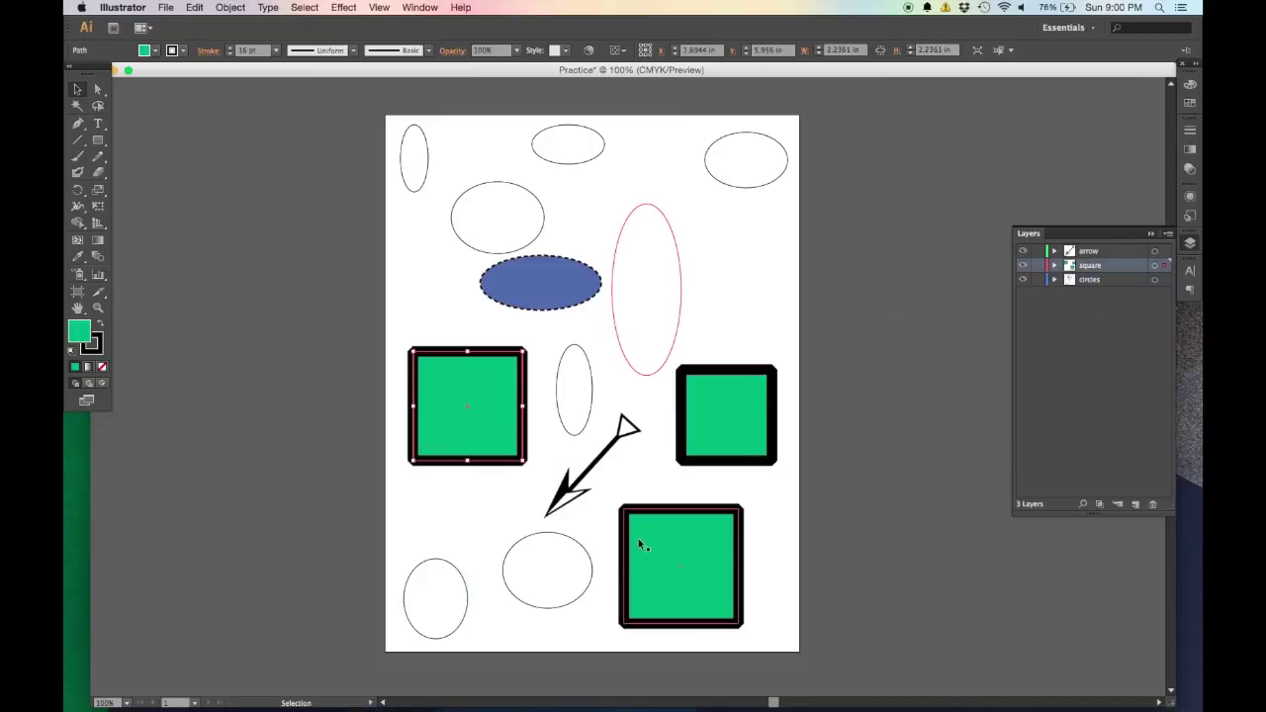
Hide the square layer and show it again
left_click(1024, 267)
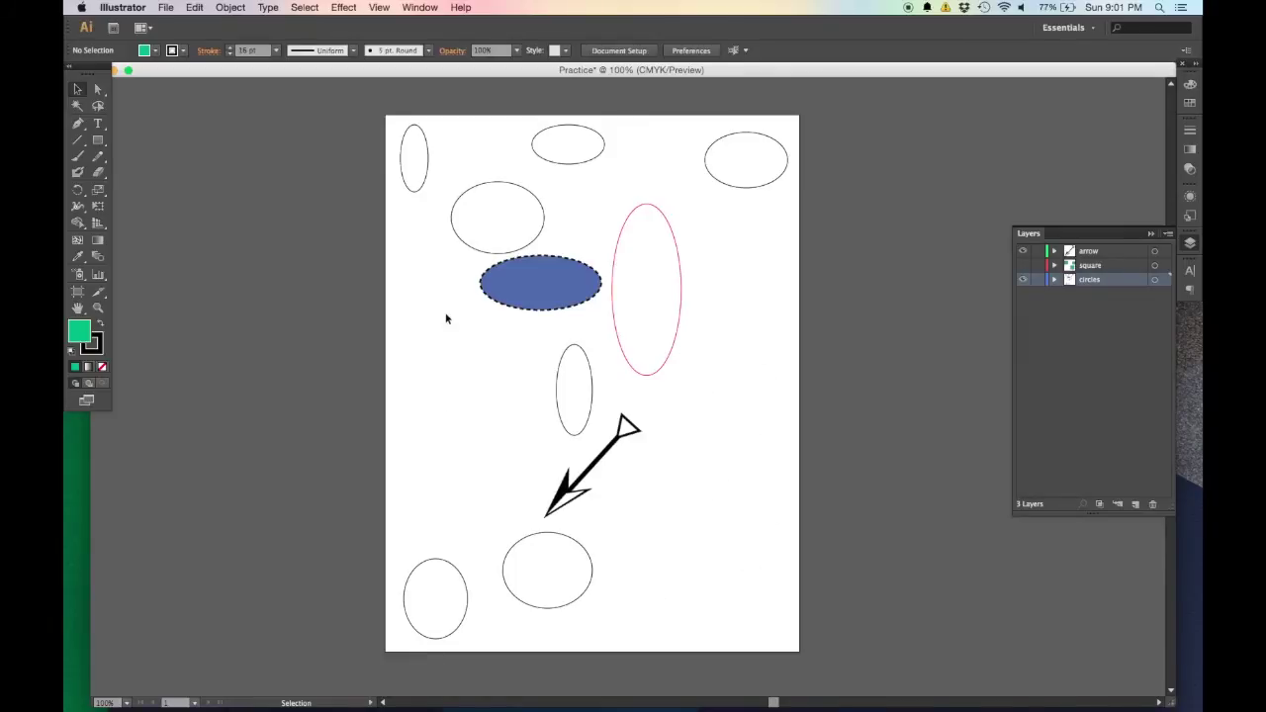
left_click(1022, 265)
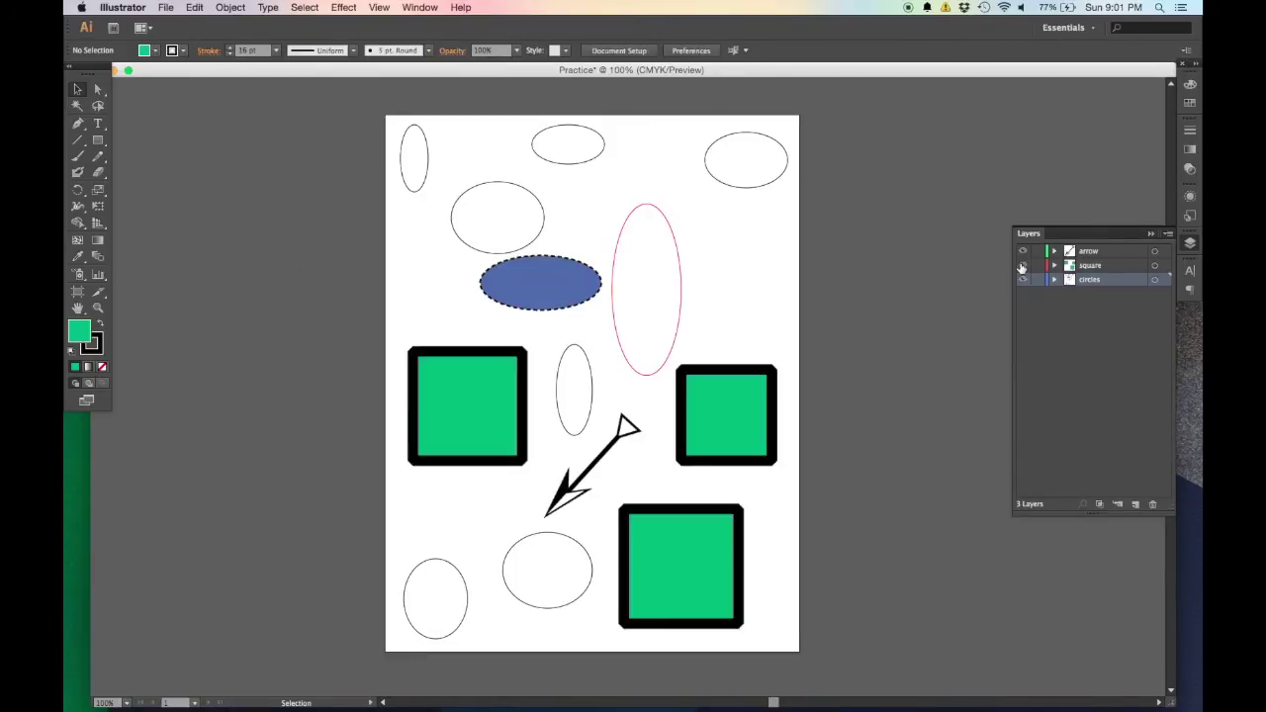
Lock the square layer, try selecting artwork across the page with a marquee, and unlock the layer again
left_click(1037, 266)
left_click_drag(768, 338, 617, 537)
left_click_drag(874, 626, 509, 107)
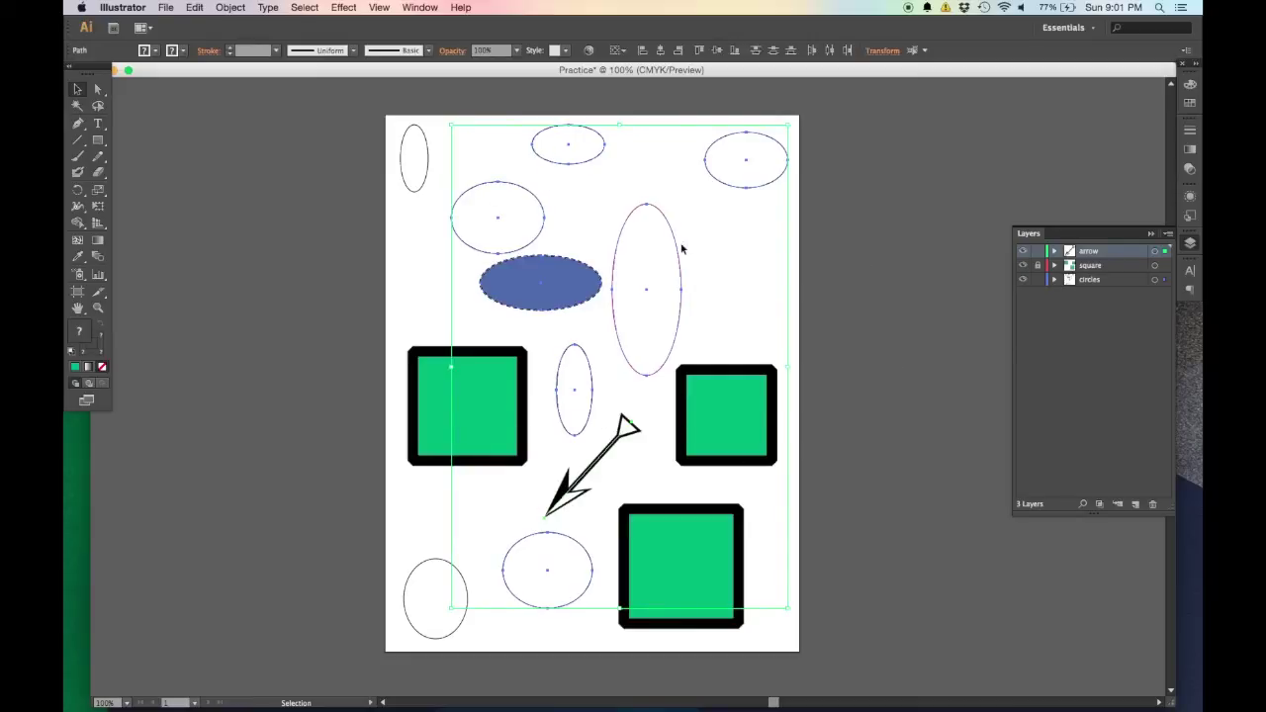
left_click(1023, 265)
left_click(1023, 265)
left_click(846, 356)
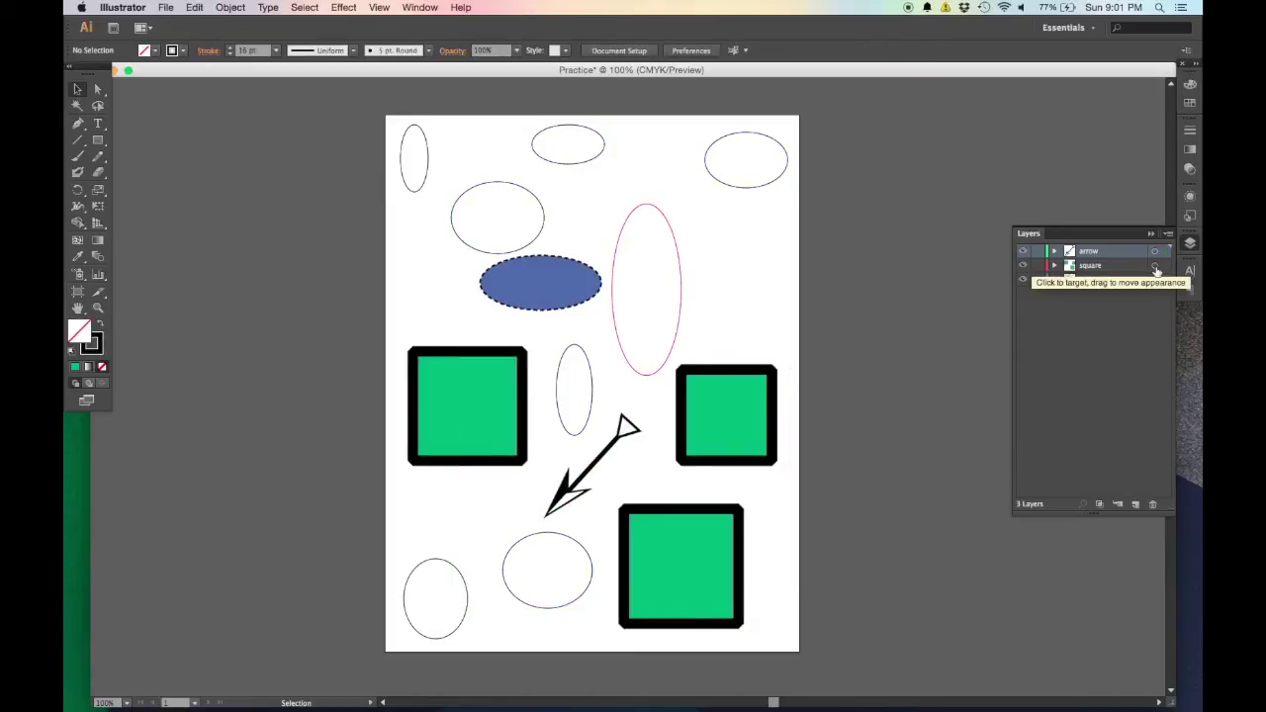
Select everything on the square layer at once, clear the selection, and select a single square for comparison
left_click(1156, 267)
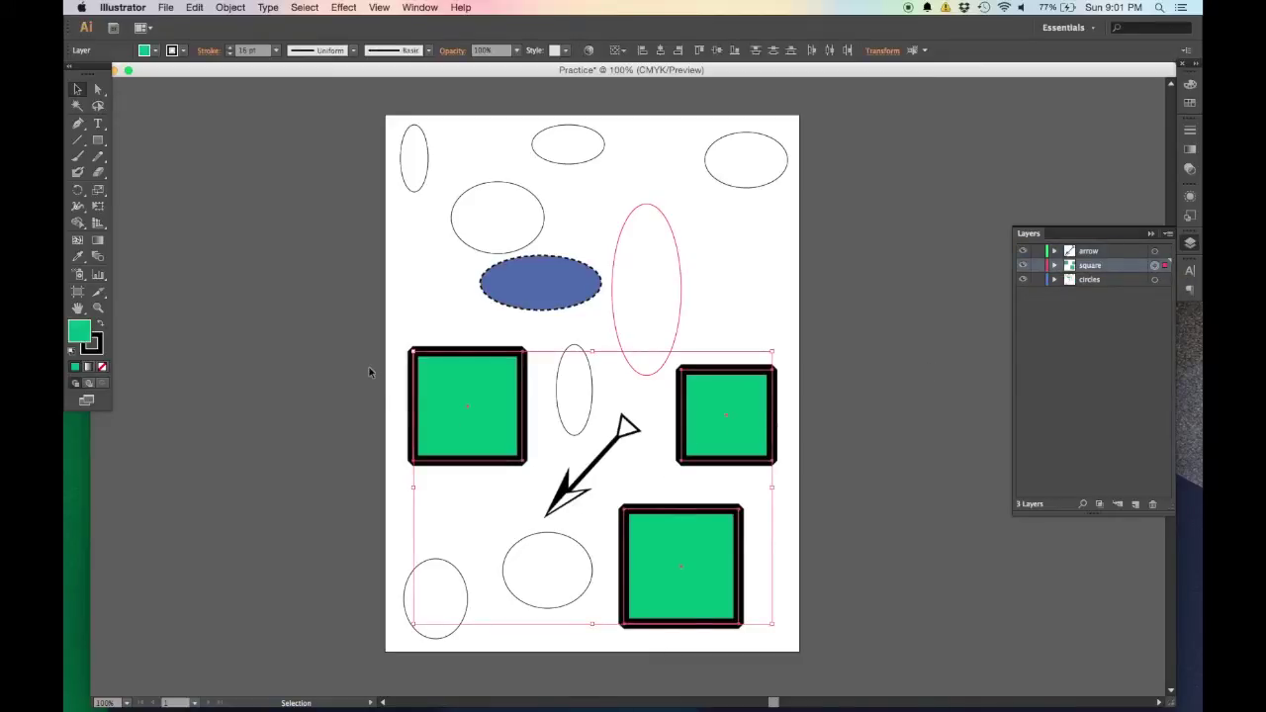
left_click(926, 350)
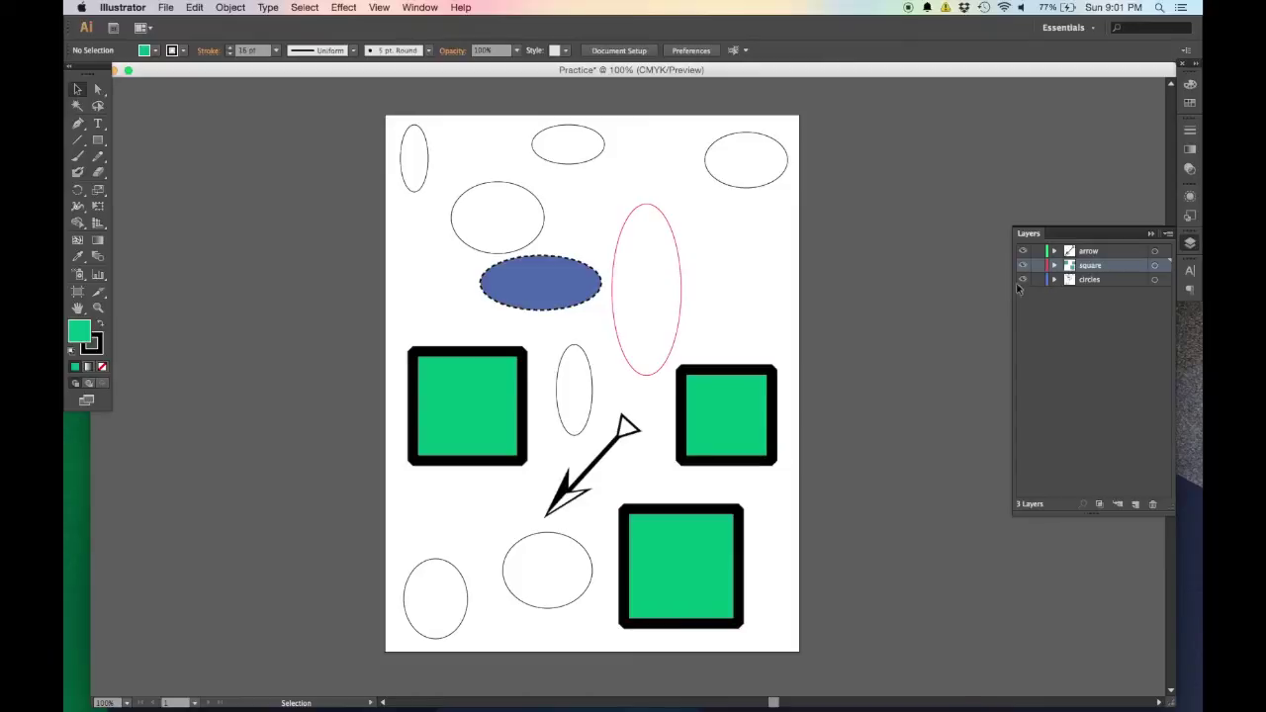
left_click(681, 532)
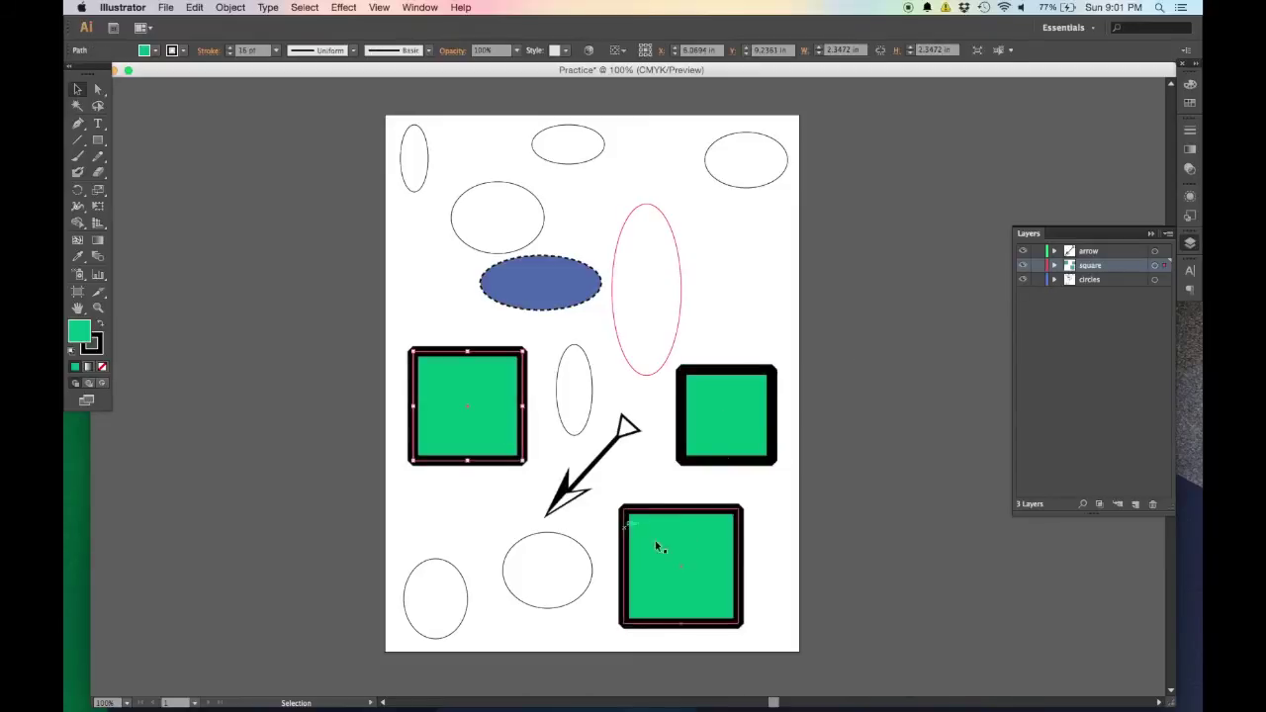
Move the small green square up over the upper half of the tall red ellipse and deselect it
left_click(744, 453)
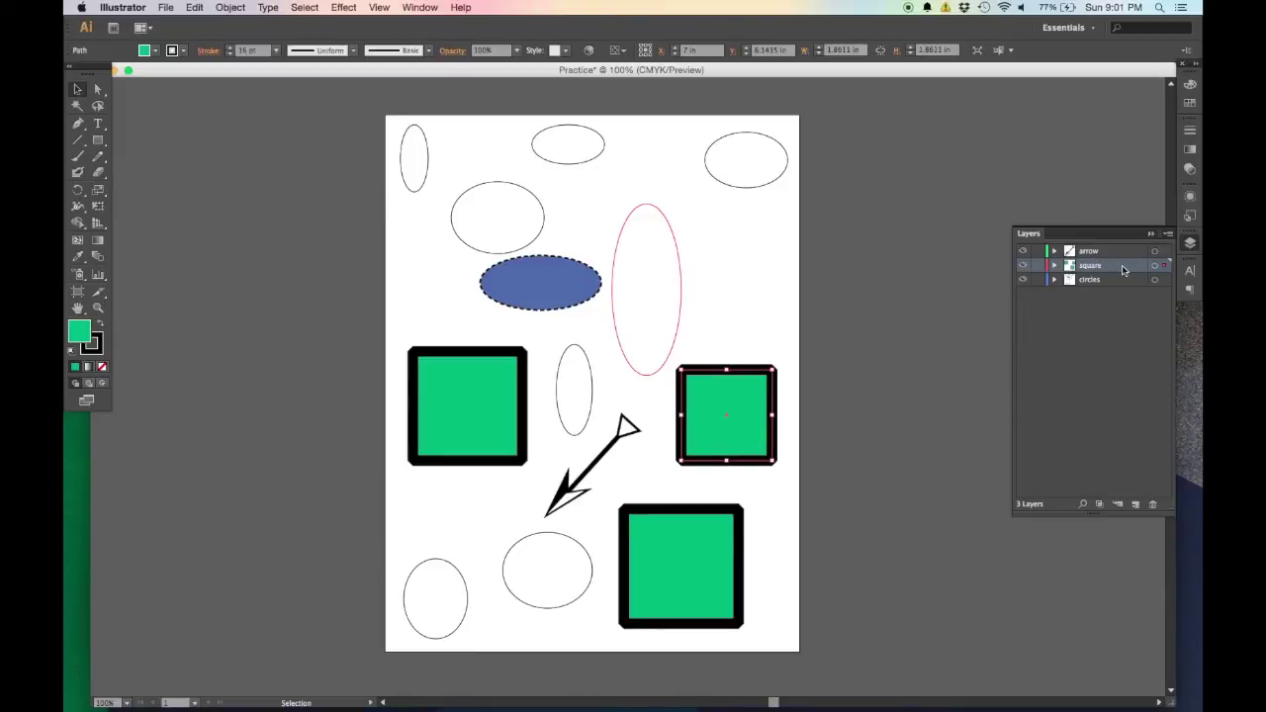
left_click_drag(754, 426, 676, 232)
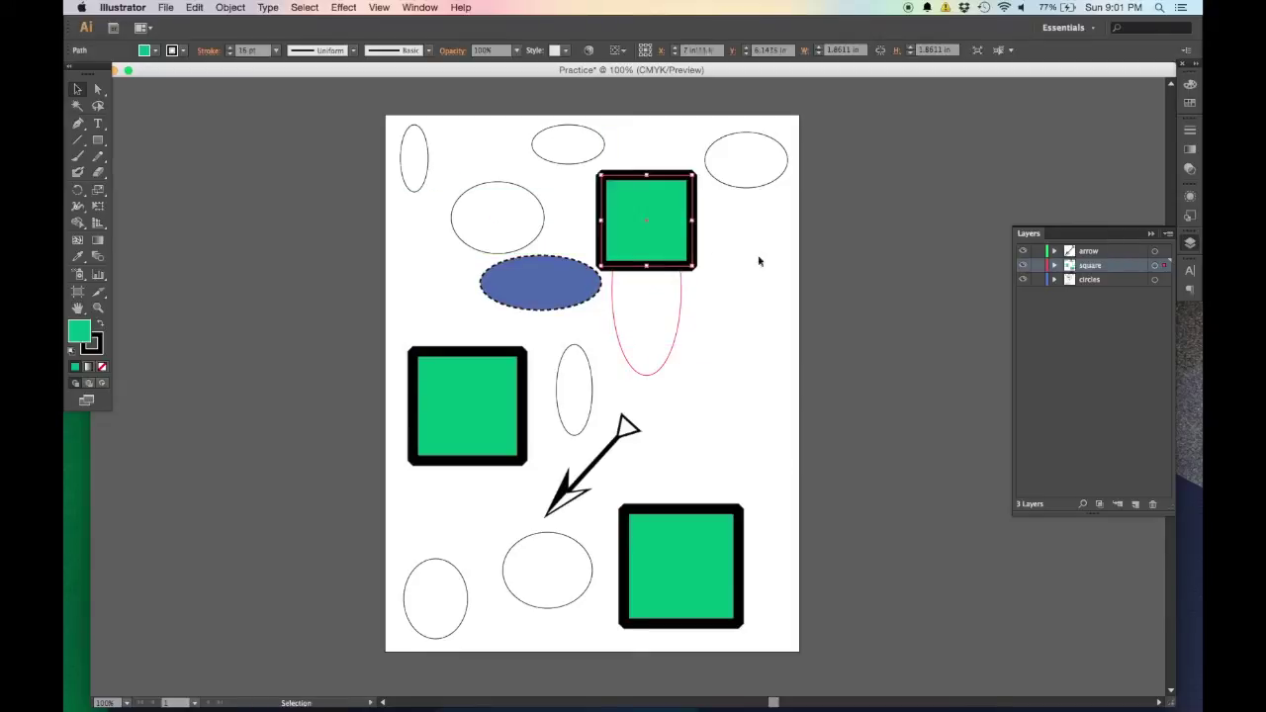
left_click(715, 283)
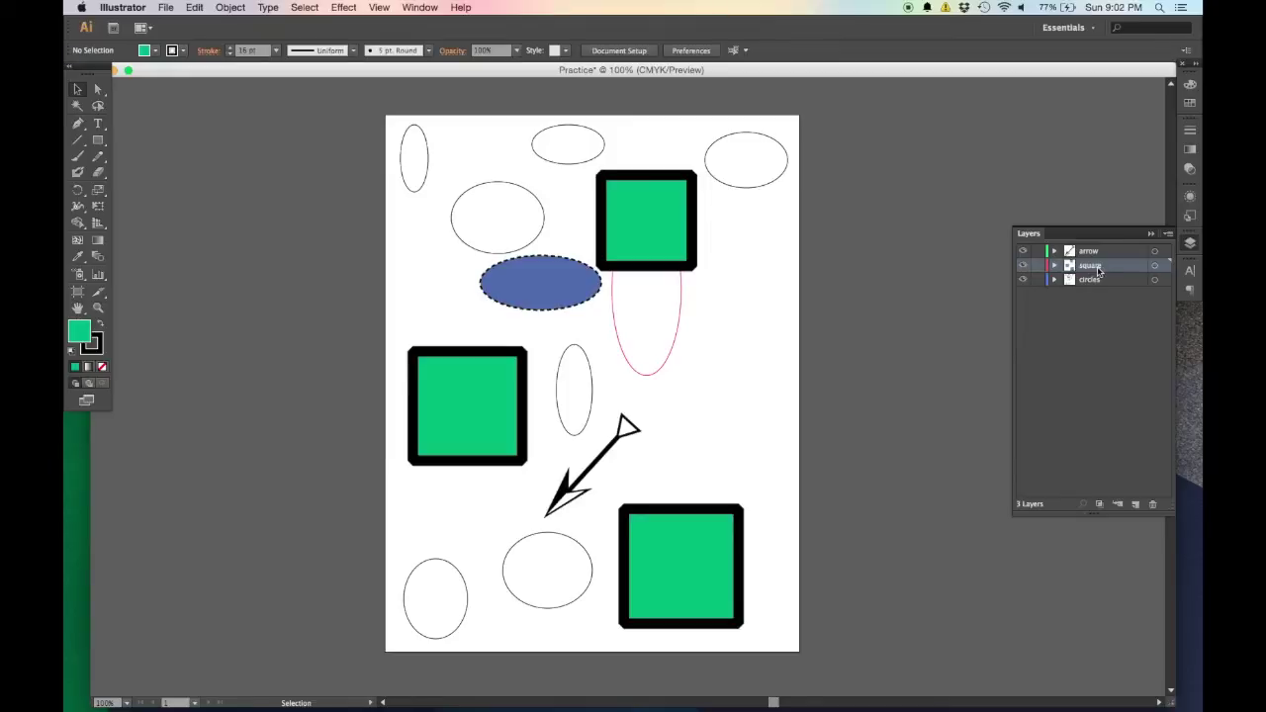
Move the square layer below the circles layer and back above it to compare the stacking
left_click_drag(1098, 271, 1098, 292)
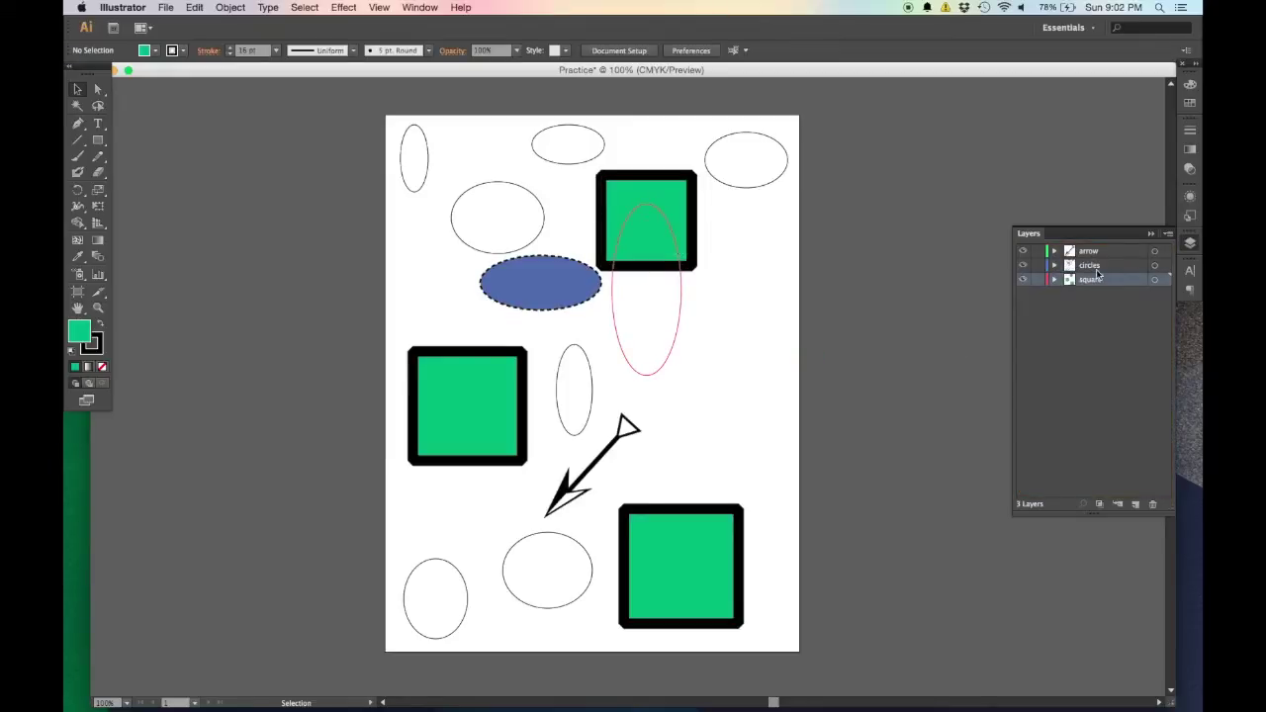
left_click_drag(1107, 284, 1106, 259)
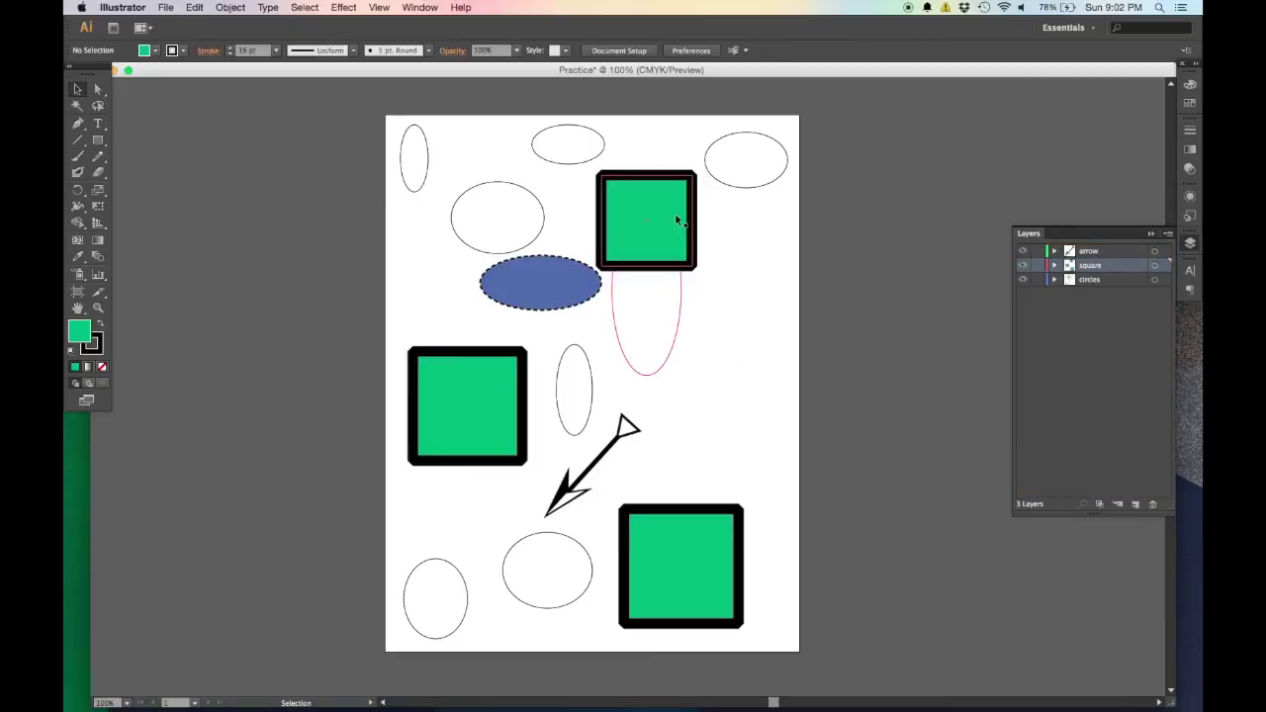
Move the small green square down so it overlaps the lower end of the tall red ellipse
left_click_drag(678, 223, 724, 395)
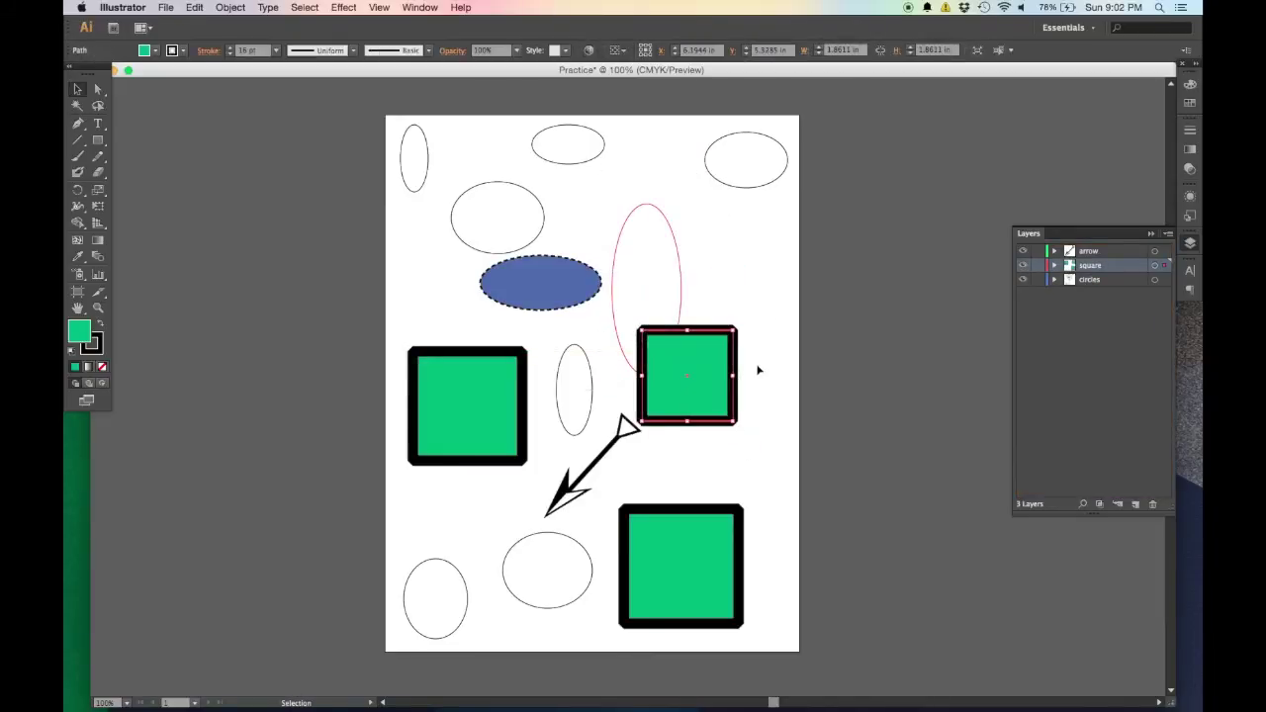
Toggle the square layer's visibility off and on, and select all its artwork at once before deselecting
left_click(1022, 265)
left_click(1022, 265)
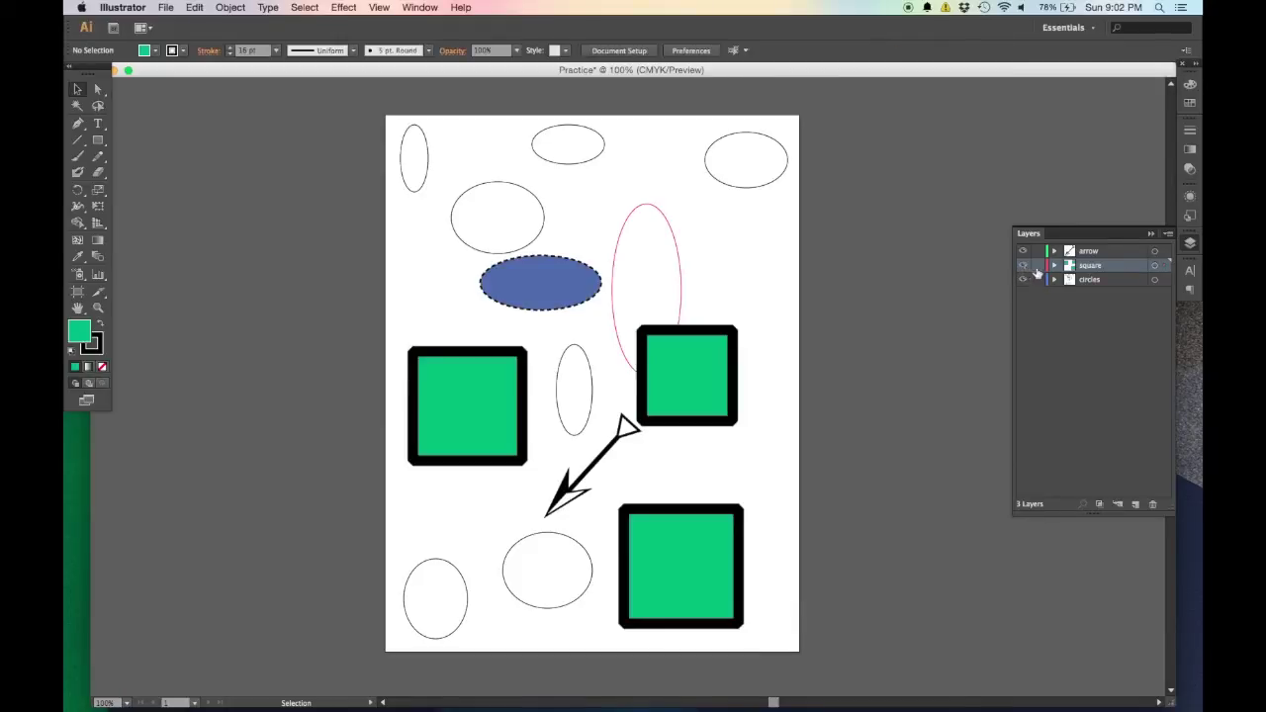
left_click(1154, 266)
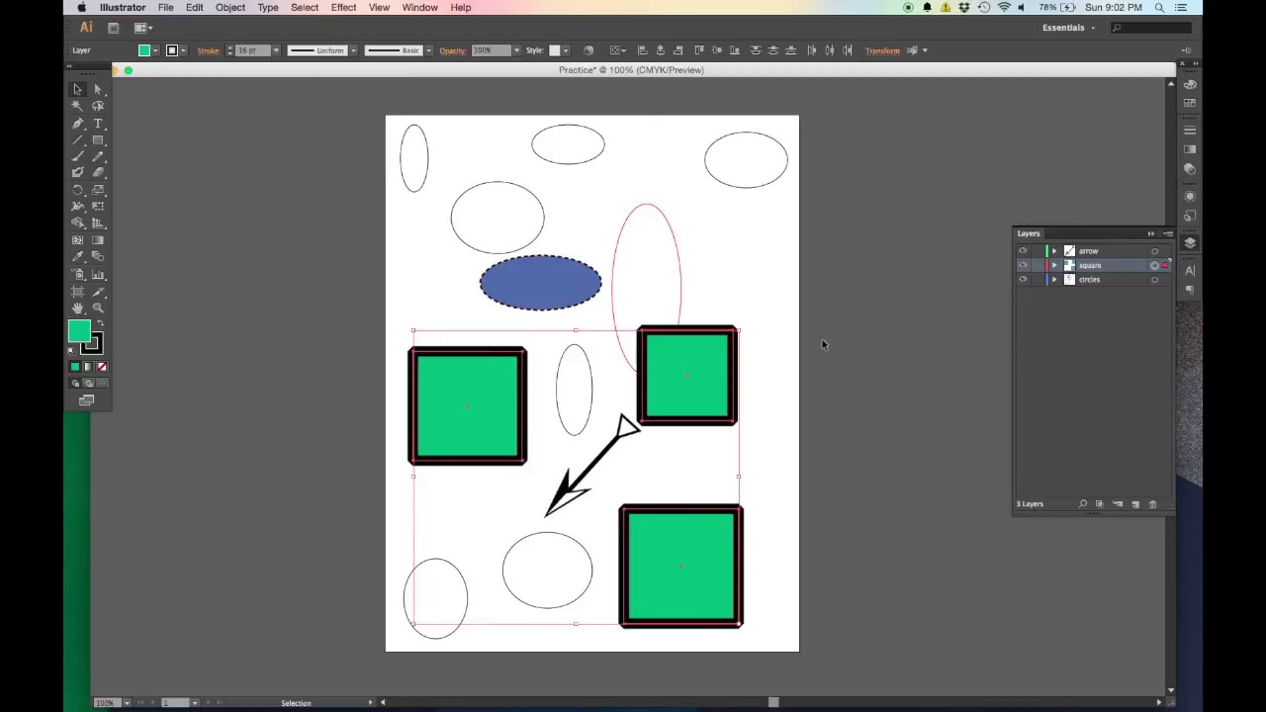
left_click(793, 362)
Move the square layer below the circles layer, and shift the tall red ellipse right over the small green square
left_click_drag(1120, 272, 1115, 295)
left_click_drag(677, 298, 722, 308)
left_click(757, 432)
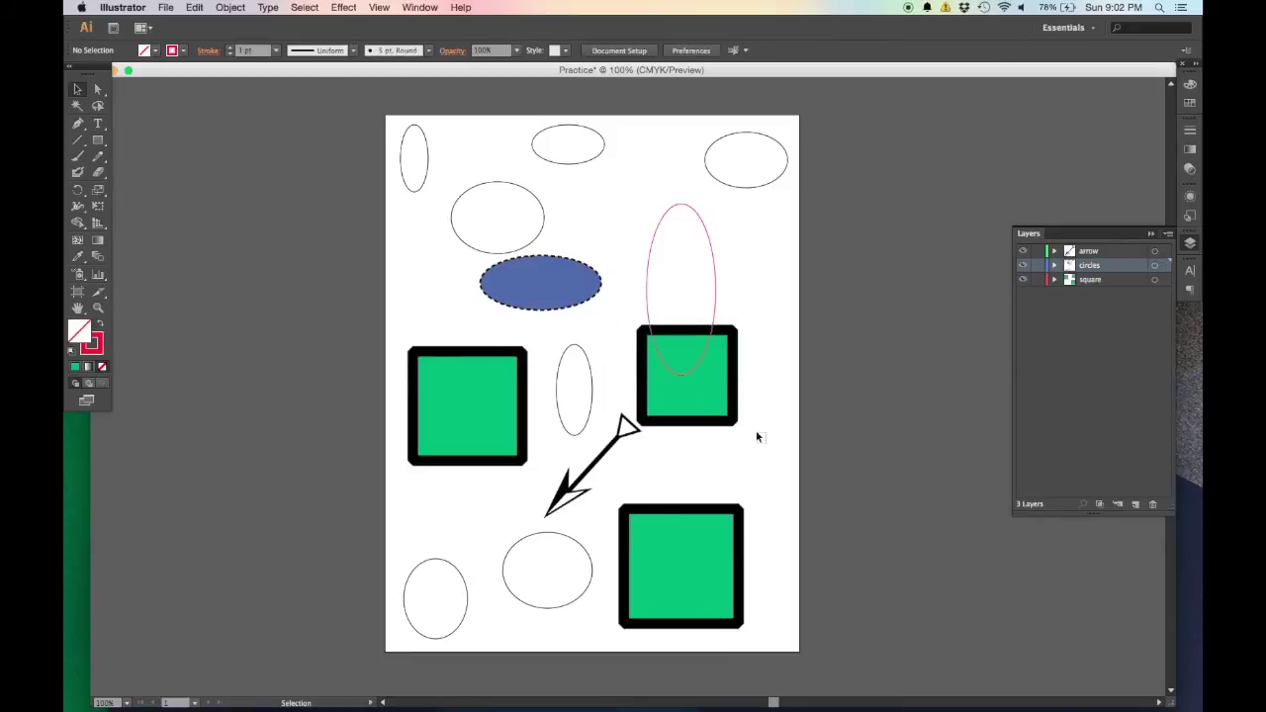
Select all the circles, squares and the arrow, and delete them to clear the artboard
left_click(655, 248)
left_click(802, 354)
key("super+minus")
key("super+a")
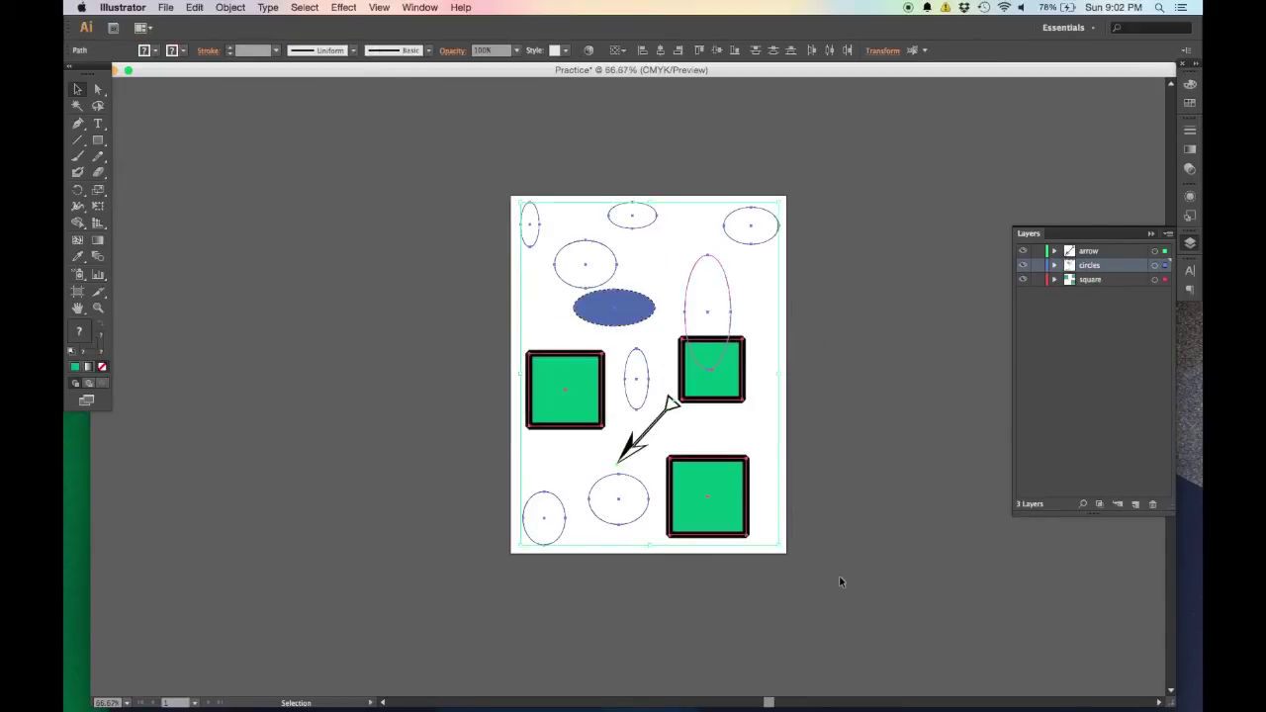
key("Delete")
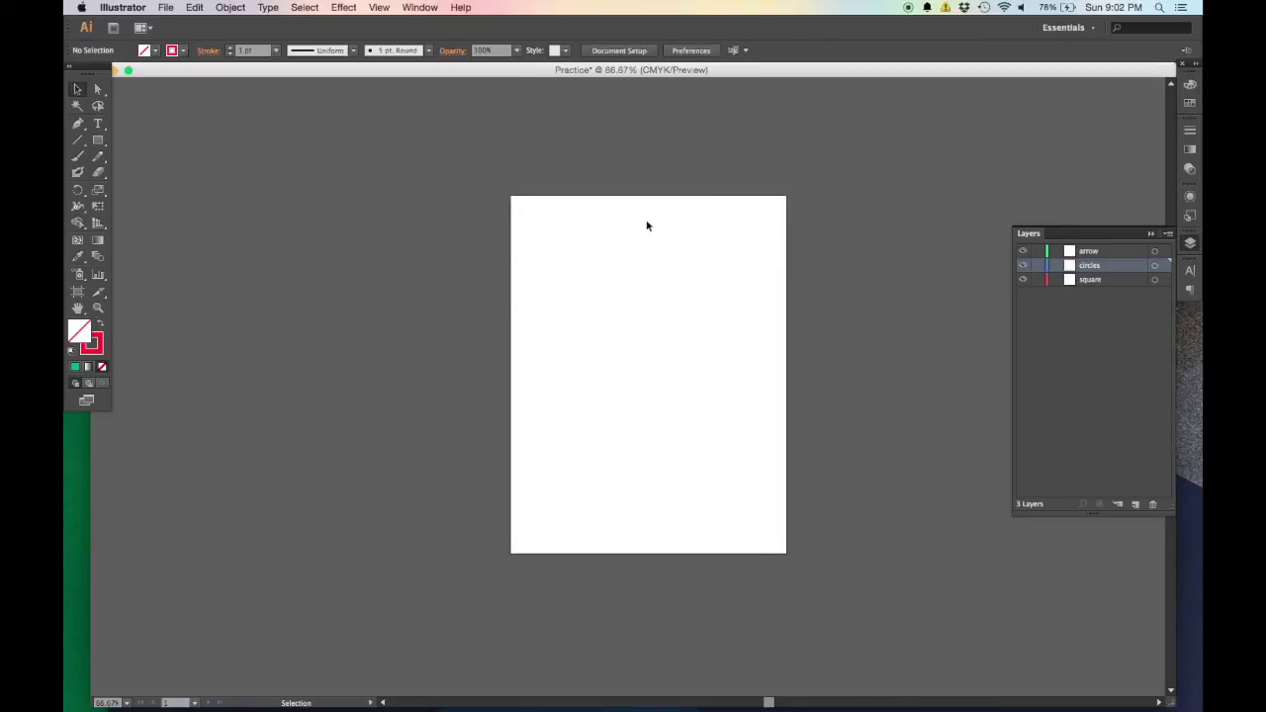
key("super+plus")
scroll(672, 353, "down", 3)
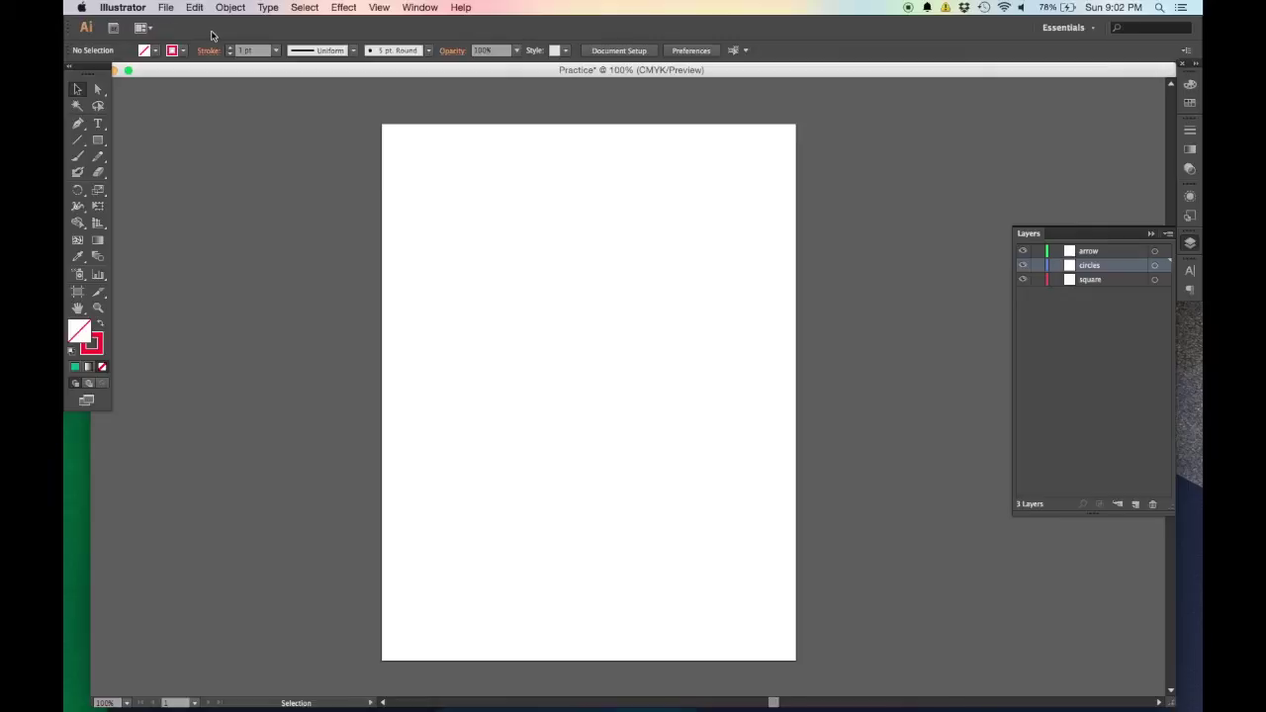
Place Parking Meter.jpg as a linked image on the artboard, and delete it again
left_click(166, 8)
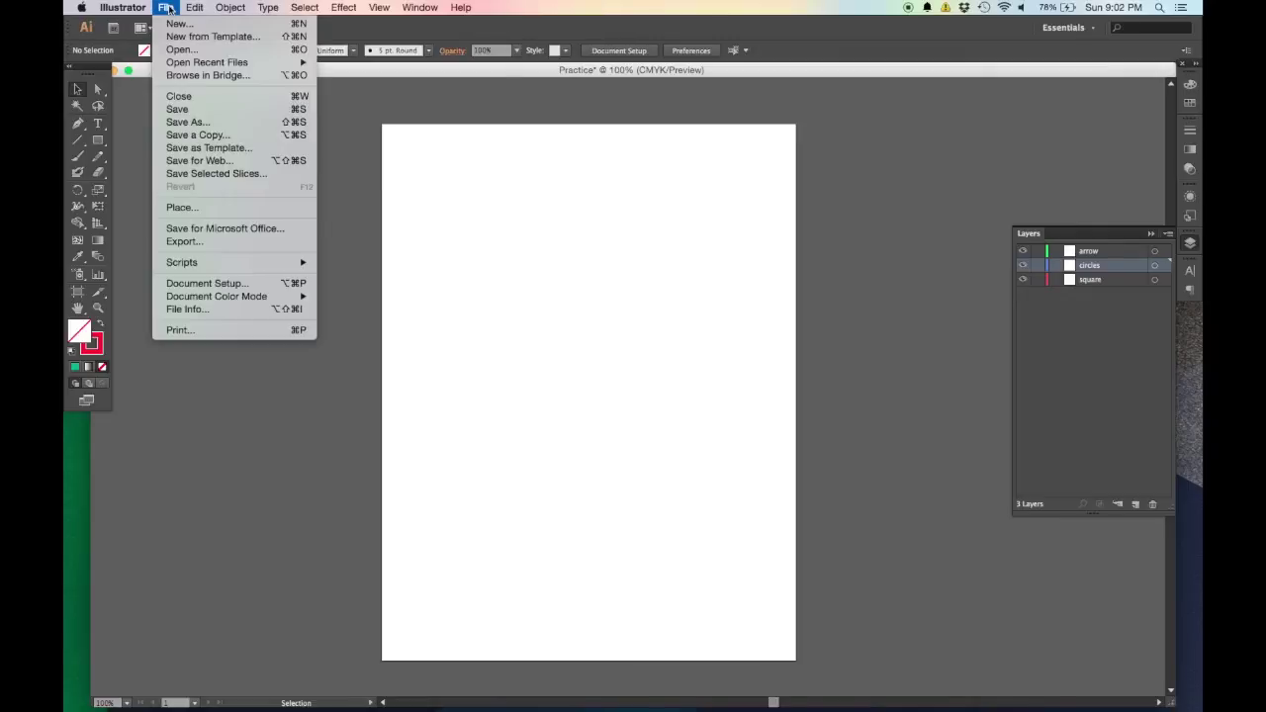
left_click(230, 207)
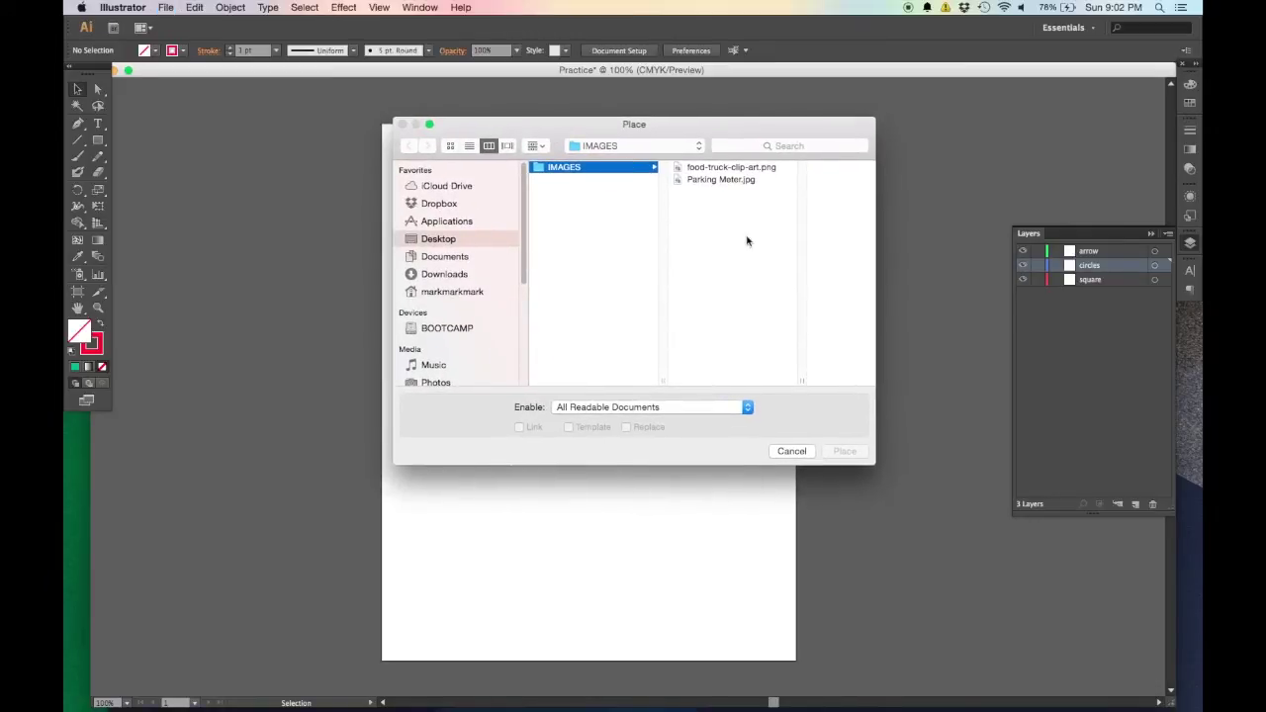
left_click(719, 168)
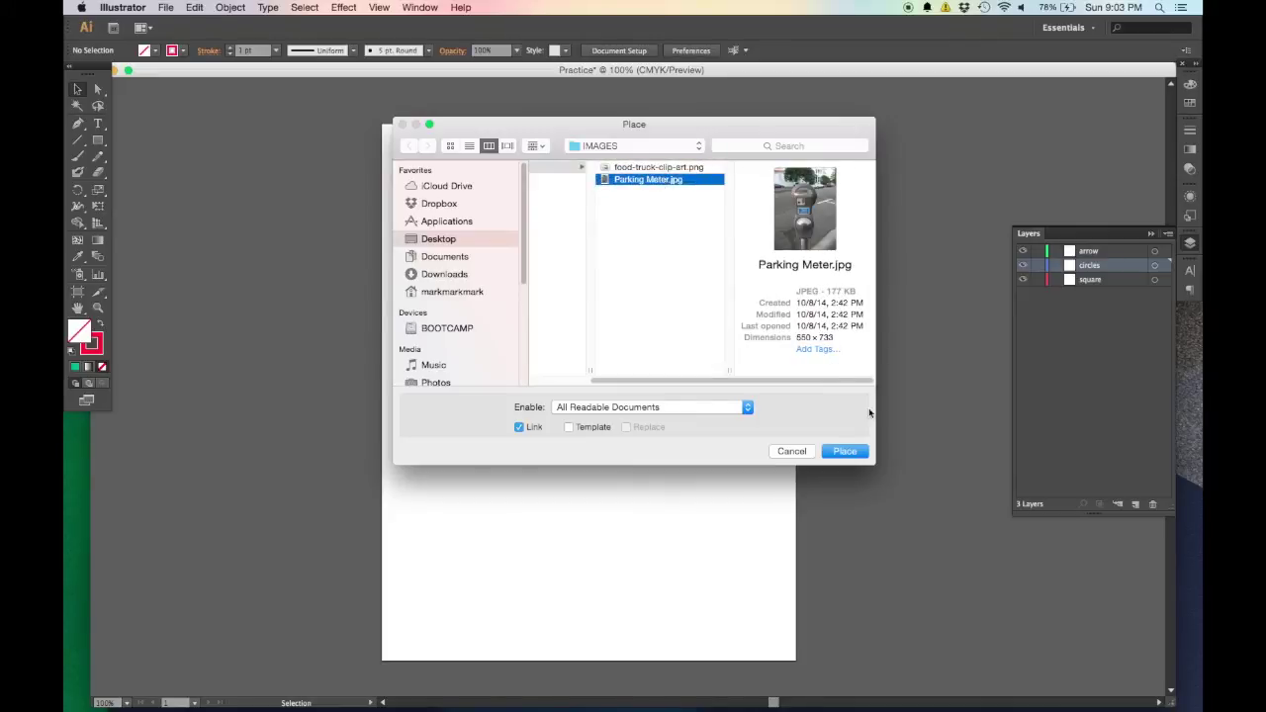
left_click(846, 454)
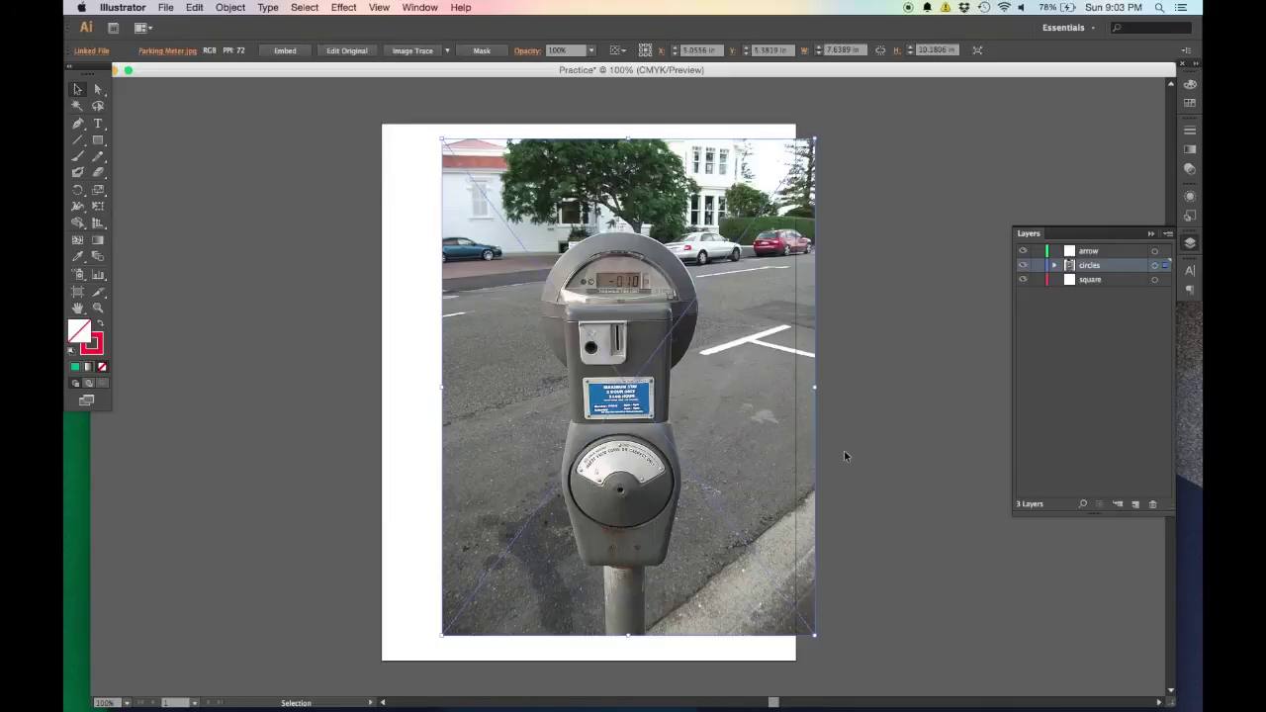
mouse_move(719, 407)
left_mouse_down()
mouse_move(704, 406)
mouse_move(731, 424)
left_mouse_up()
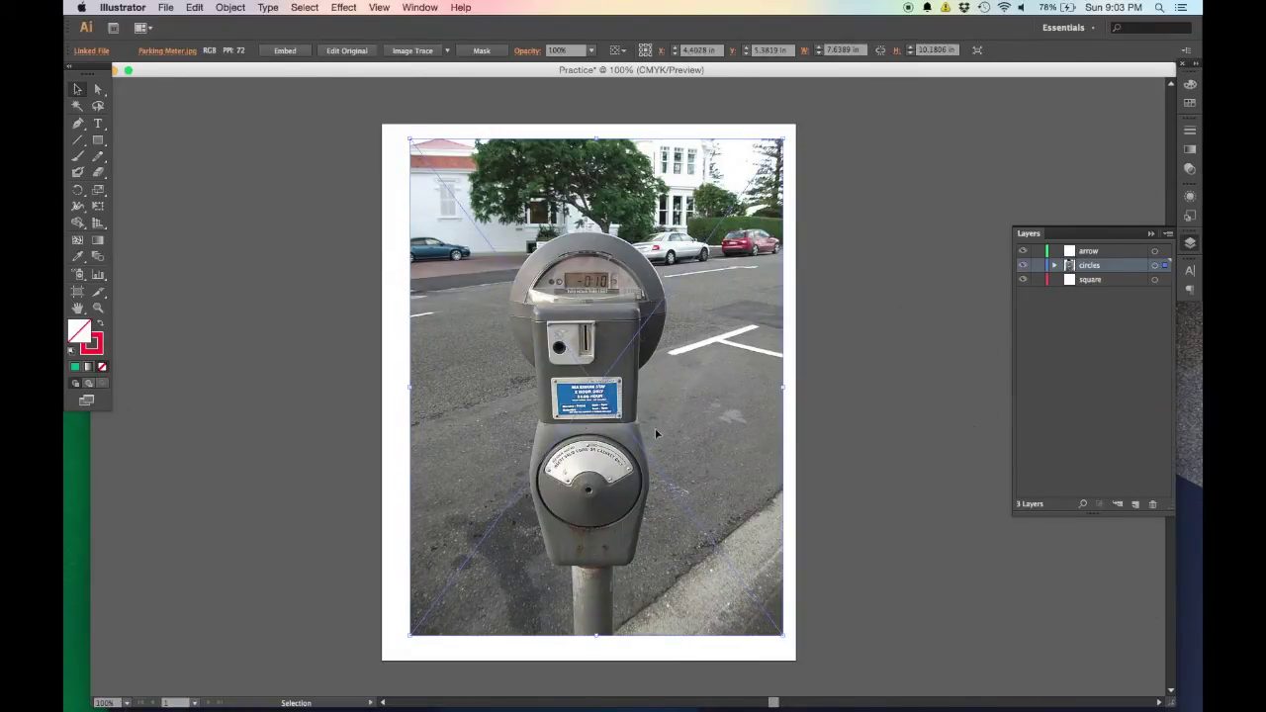
key("Delete")
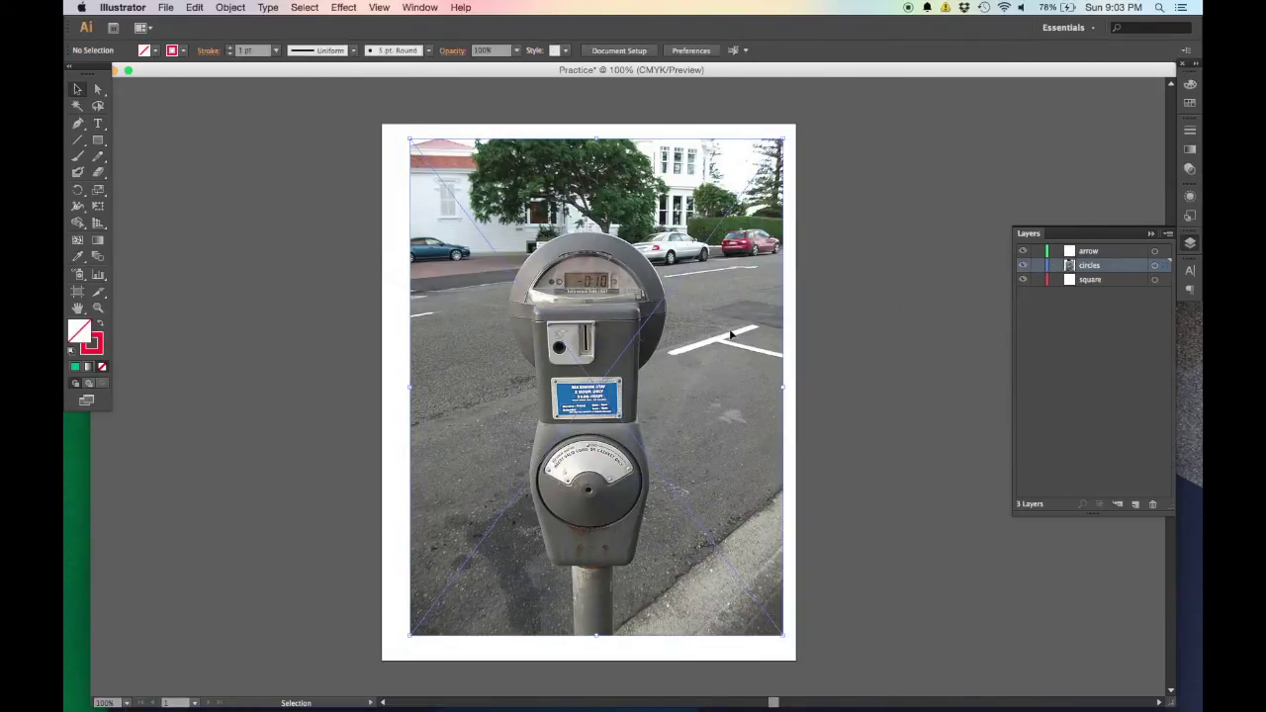
Switch to Finder and bring Parking Meter.jpg from the Desktop's IMAGES folder into the Practice document
mouse_move(277, 704)
left_click(183, 682)
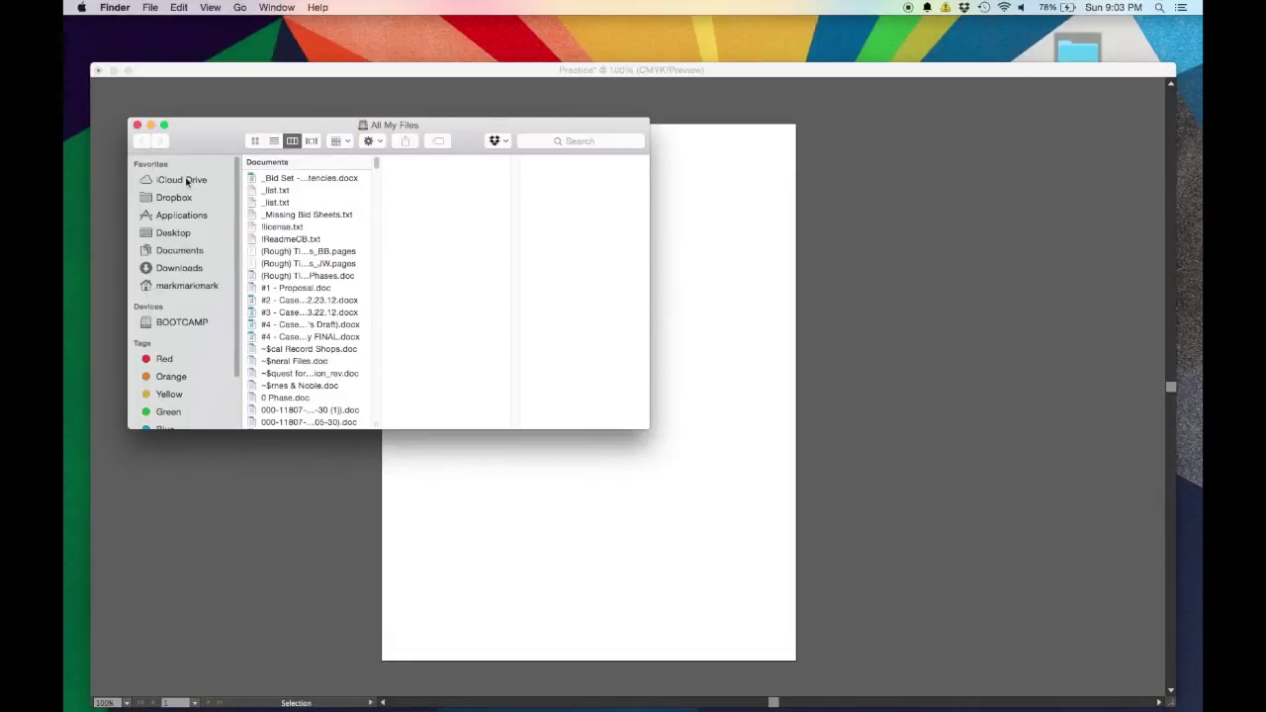
left_click(188, 200)
left_click(188, 233)
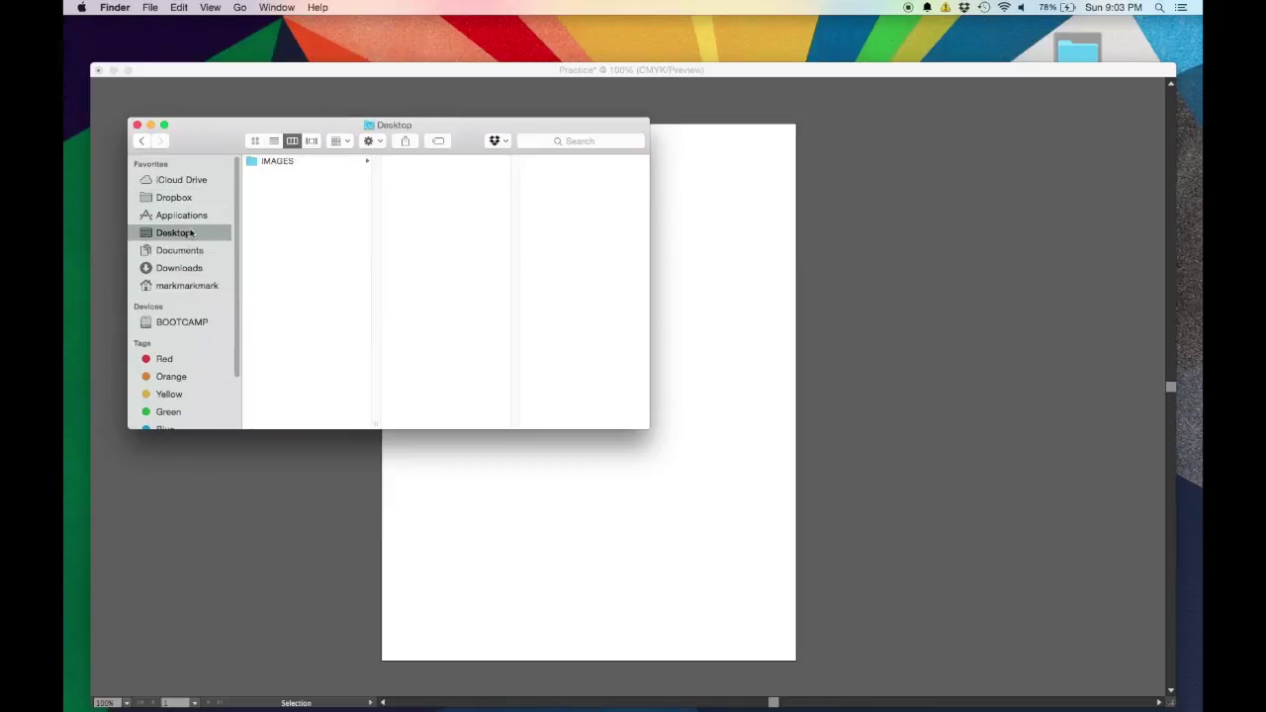
left_click(305, 163)
left_click_drag(442, 175, 758, 304)
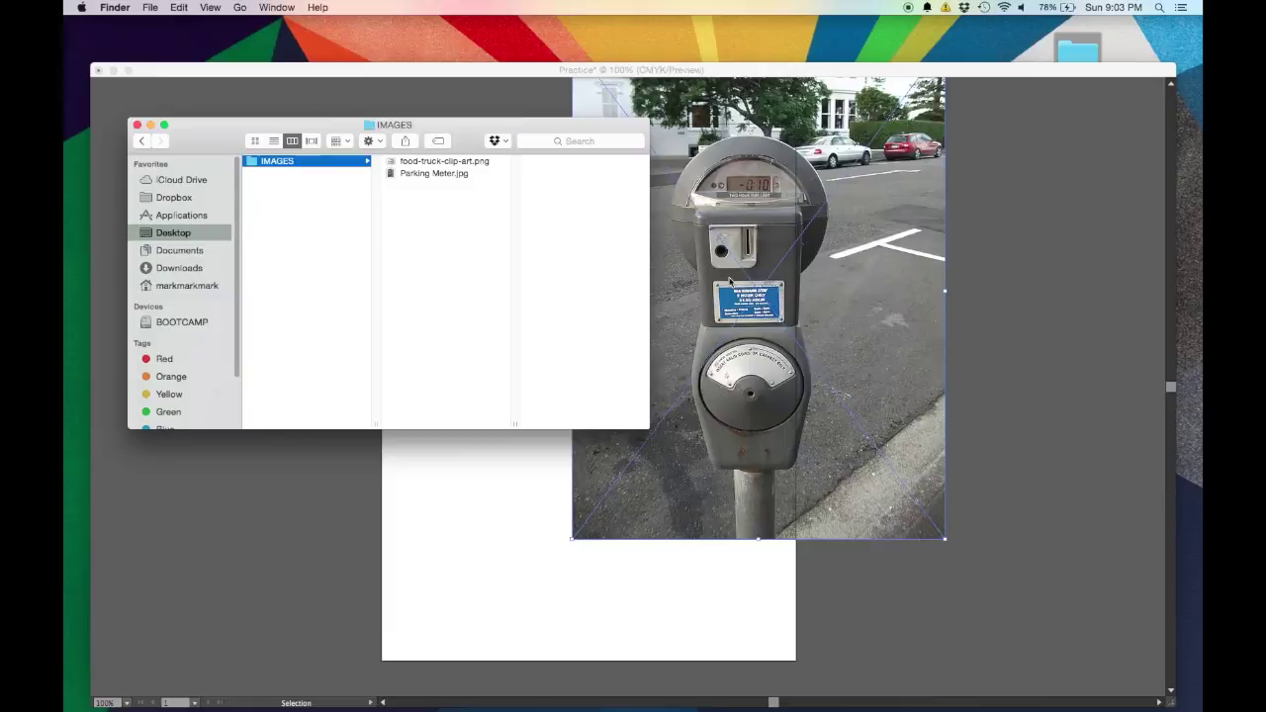
left_click(1014, 376)
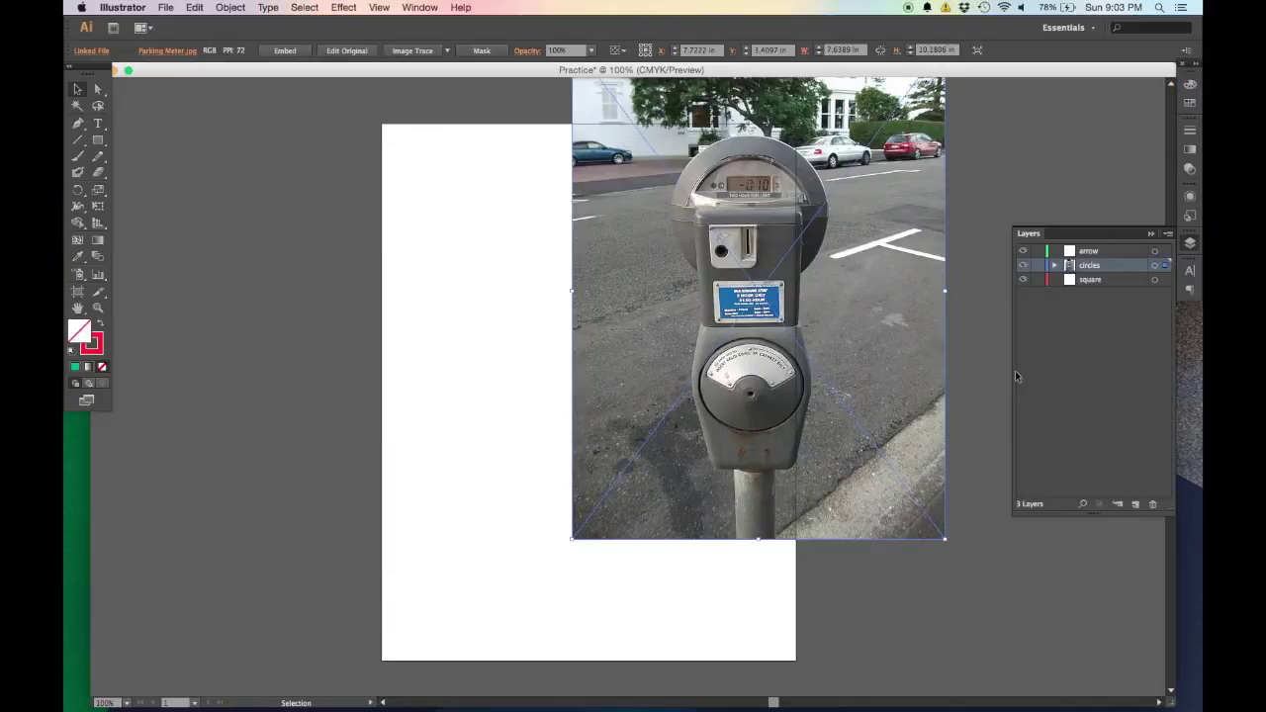
Position the parking meter photo within the artboard and lock the circles layer that holds it
left_click_drag(821, 280, 706, 383)
left_click_drag(644, 322, 636, 318)
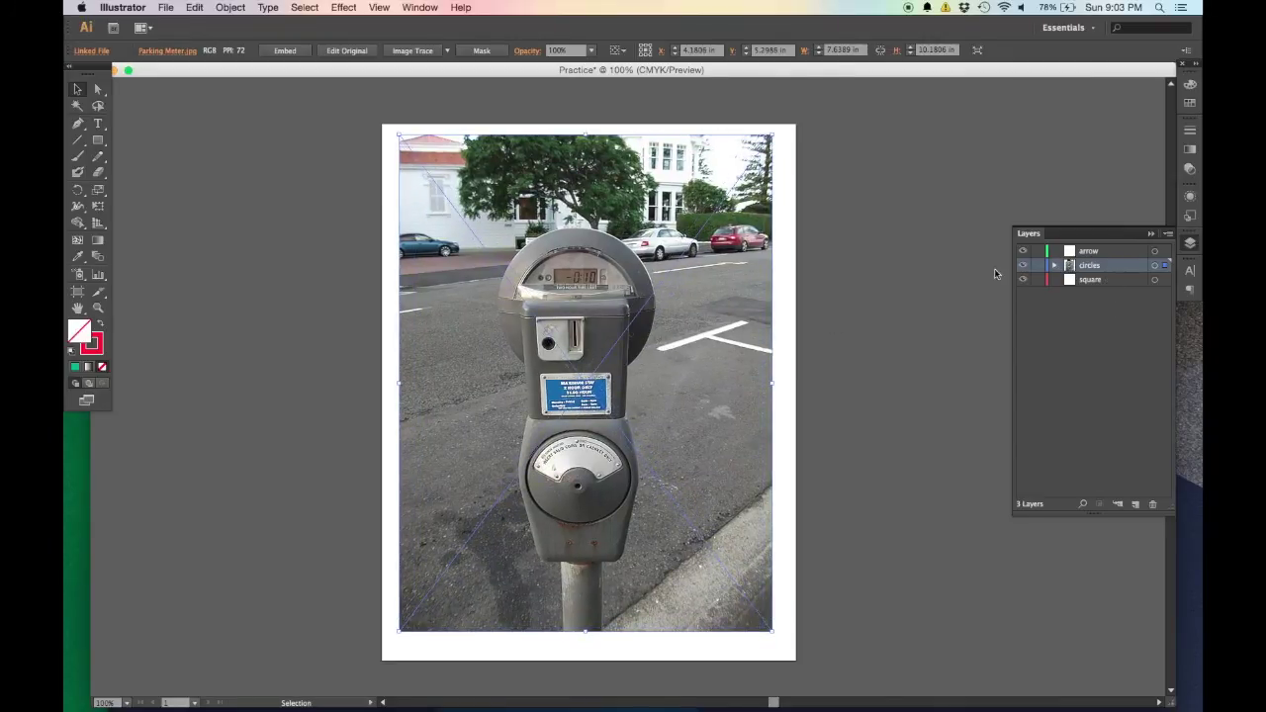
left_click(1038, 265)
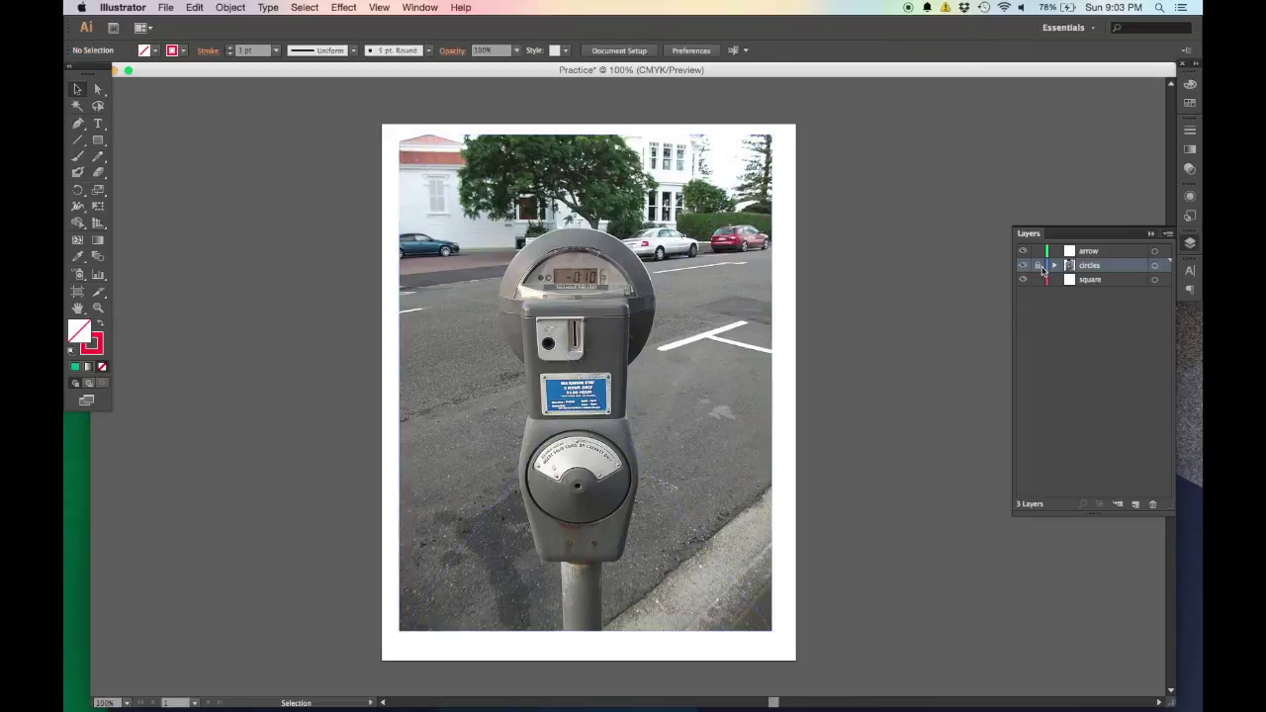
On the arrow layer, trace the pole's left edge and the meter housing's rounded lower-left corner with the Pen tool
left_click(1108, 253)
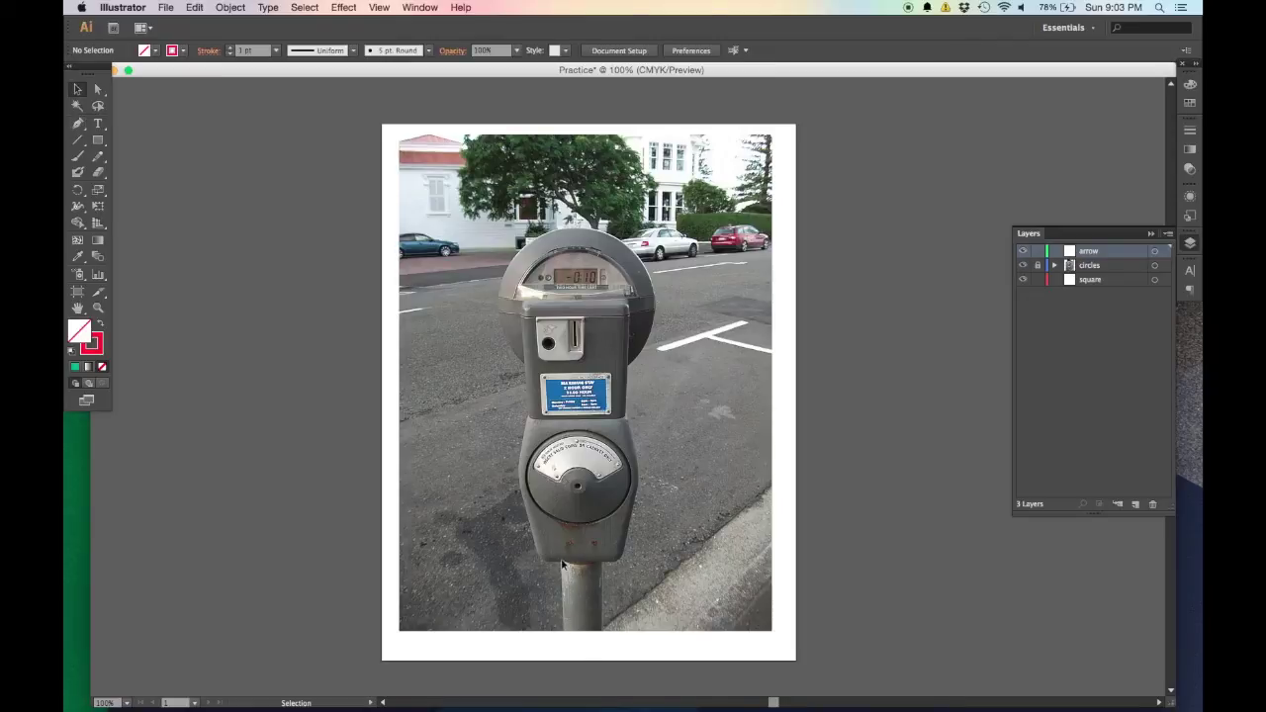
left_click(78, 126)
scroll(572, 621, "up", 4, "alt")
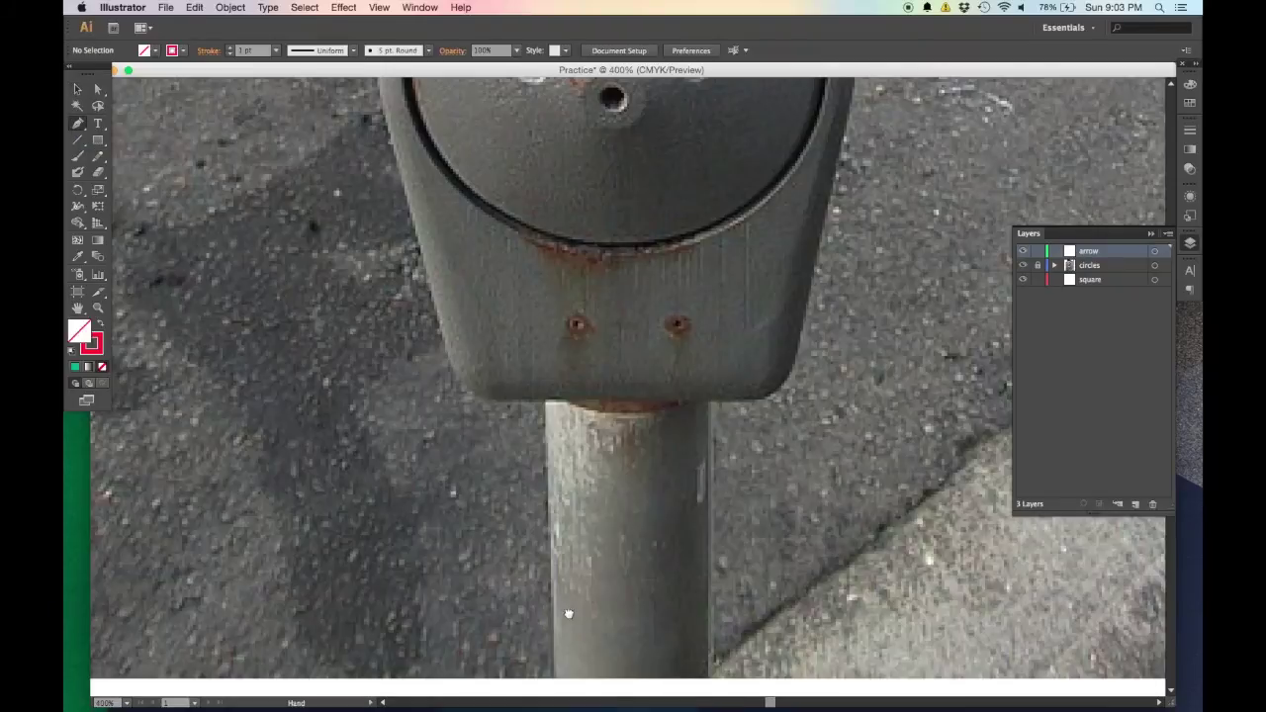
scroll(647, 469, "down", 5)
scroll(648, 469, "down", 3, "alt")
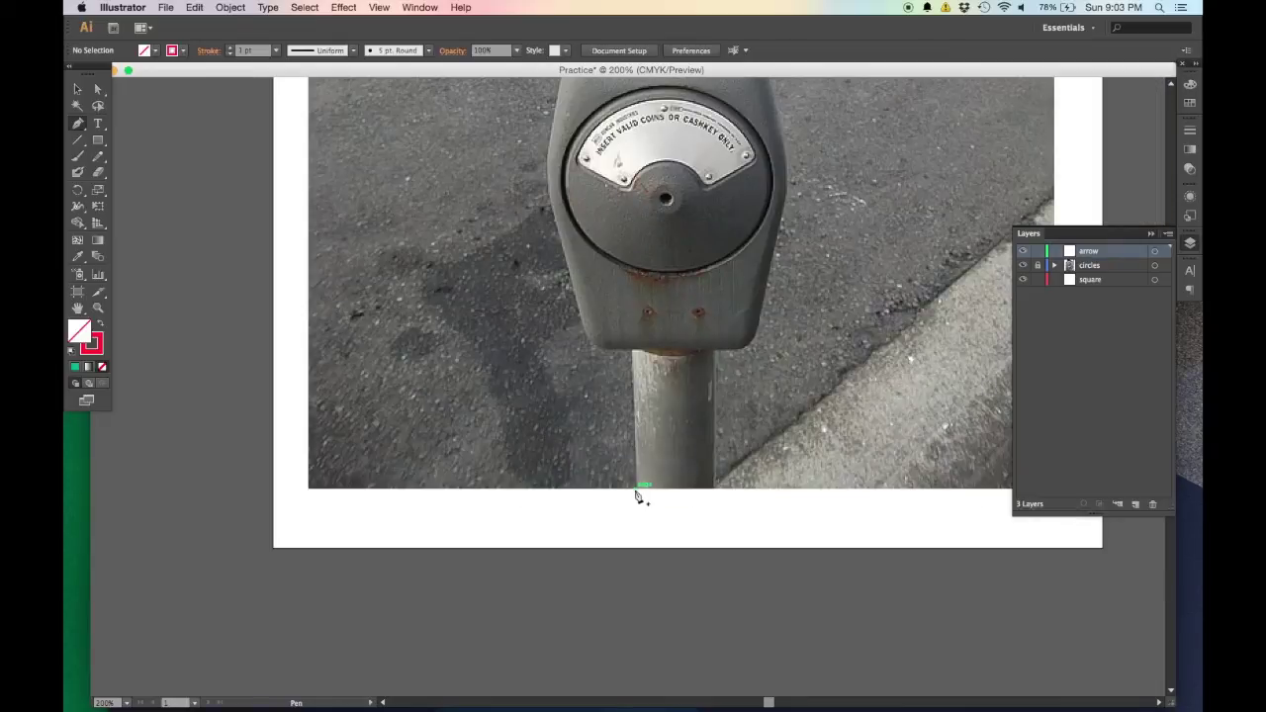
left_click(637, 491)
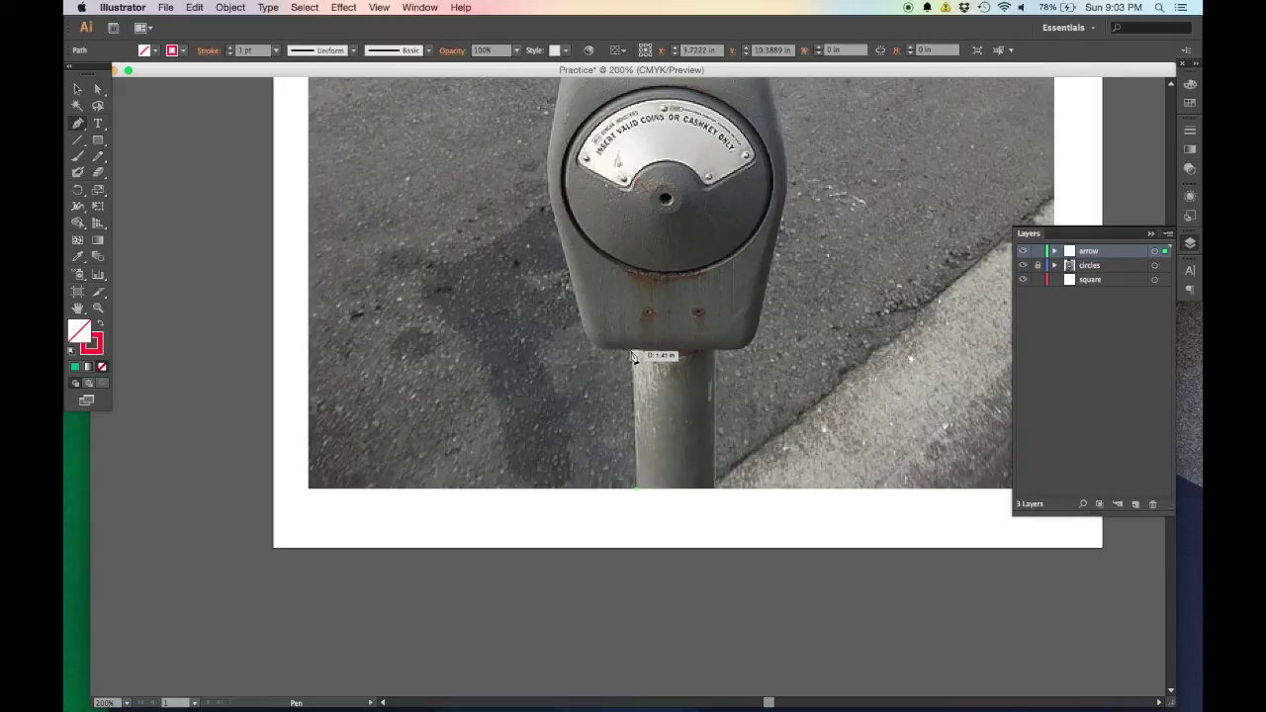
left_click(636, 353)
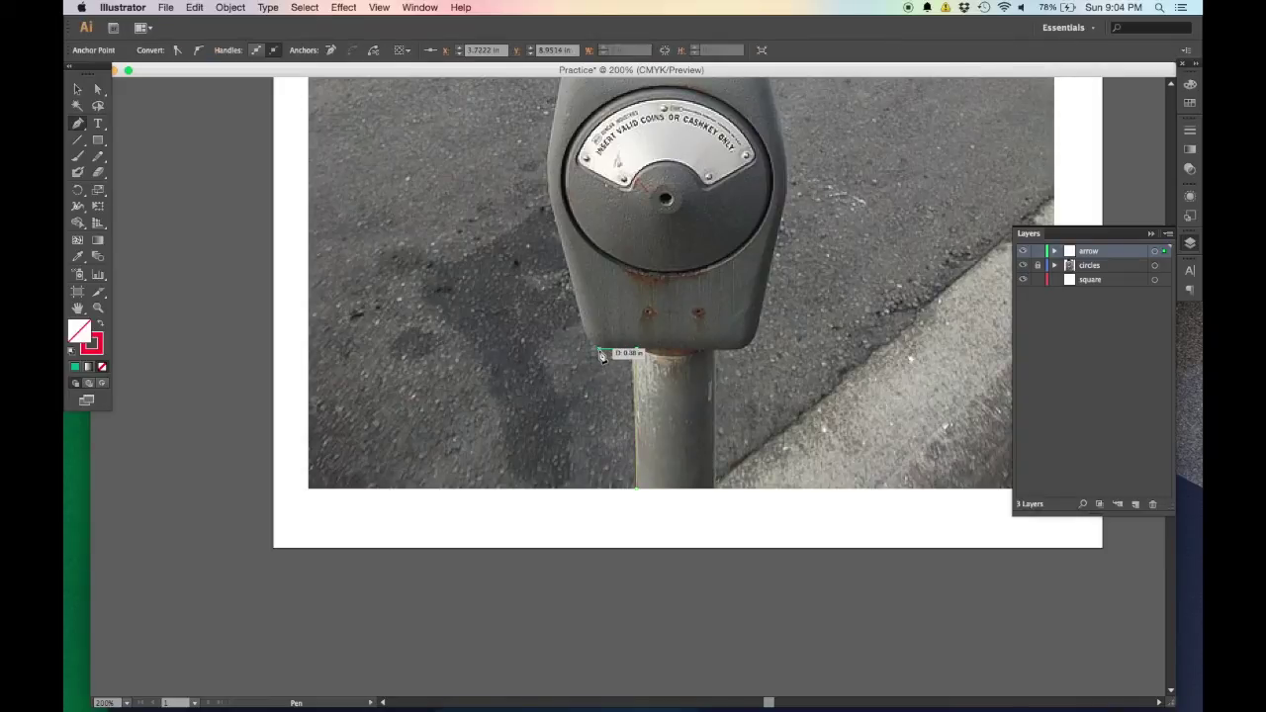
left_click(599, 350)
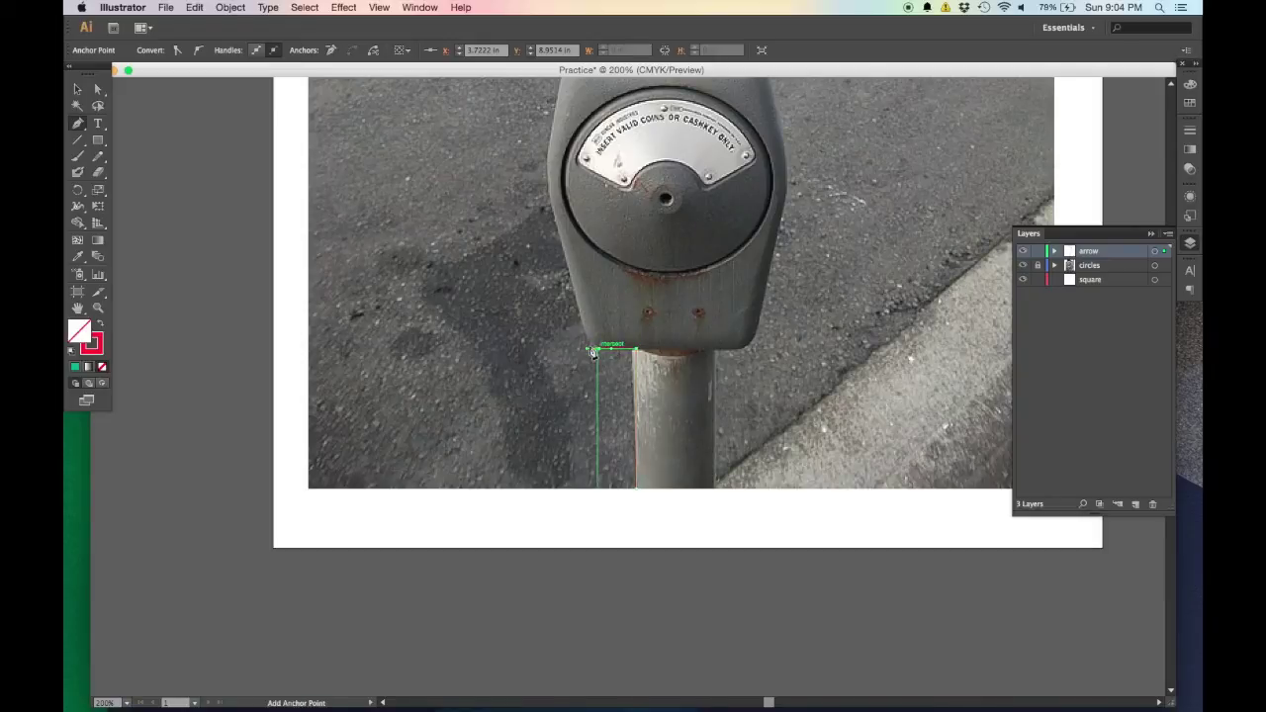
left_click(575, 295)
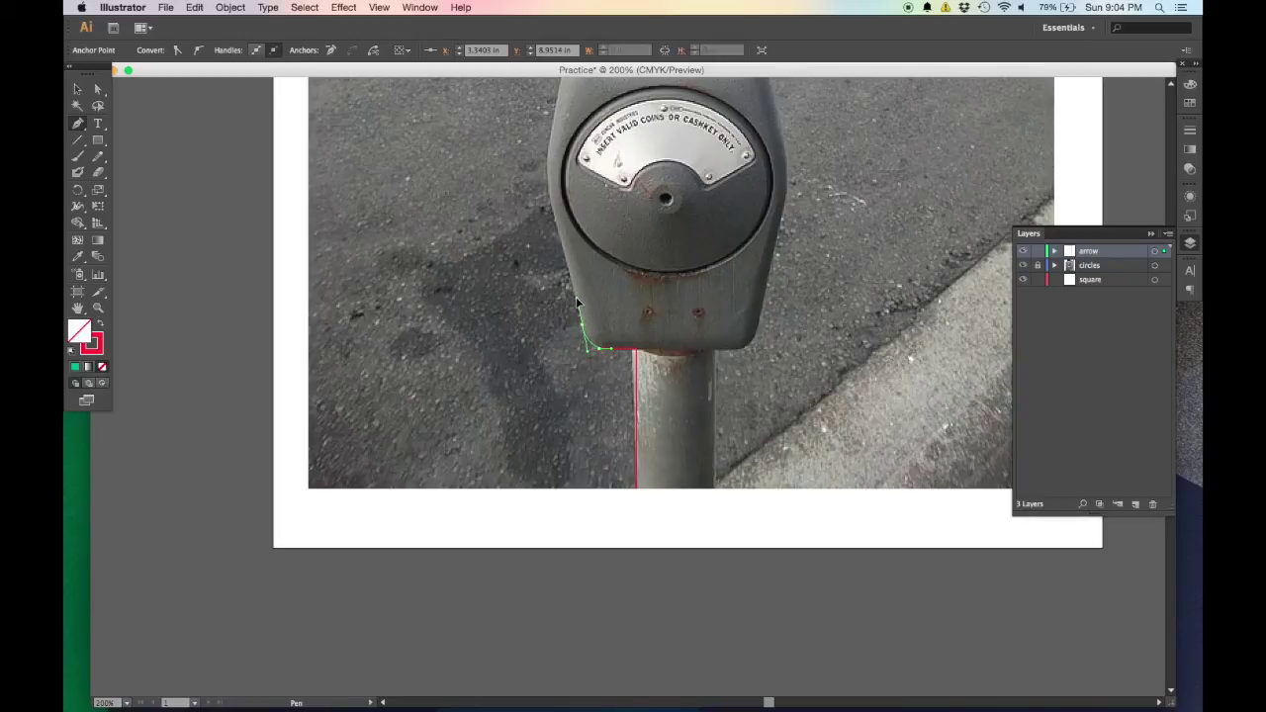
Continue the pen path up the left side of the meter housing to the underside of the round head
left_click(551, 209)
left_click(545, 175)
left_click(546, 150)
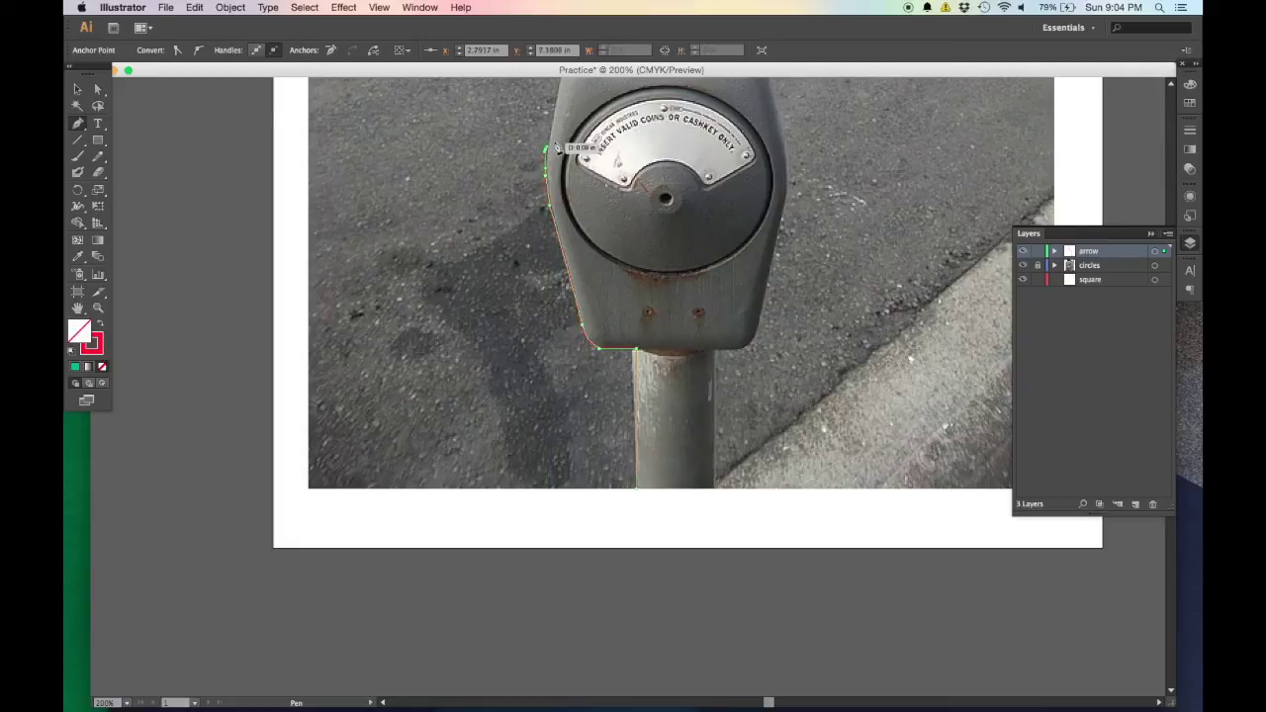
scroll(546, 145, "up", 6)
left_click(544, 296)
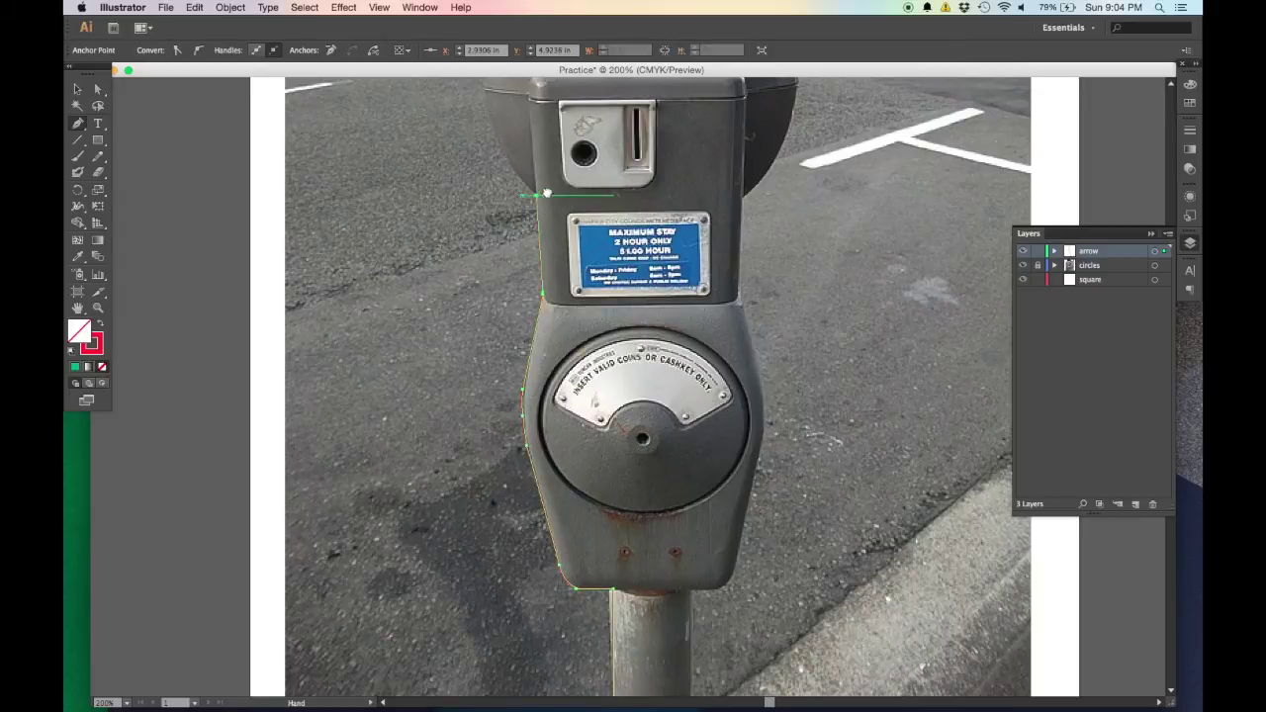
scroll(542, 201, "up", 4)
left_click(609, 356)
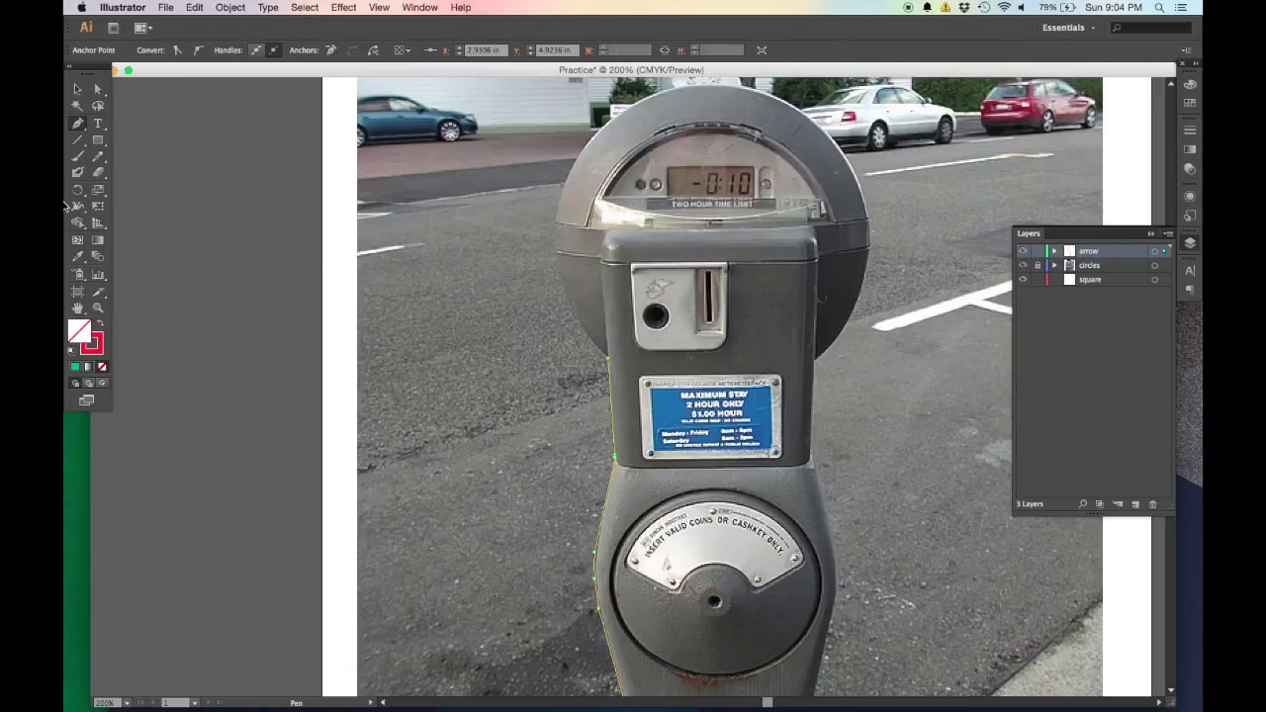
Draw a circle about 3.15 in across from the centre of the meter's round head and align it with the head's outline
left_click_drag(98, 142, 200, 173)
left_click_drag(714, 234, 867, 195)
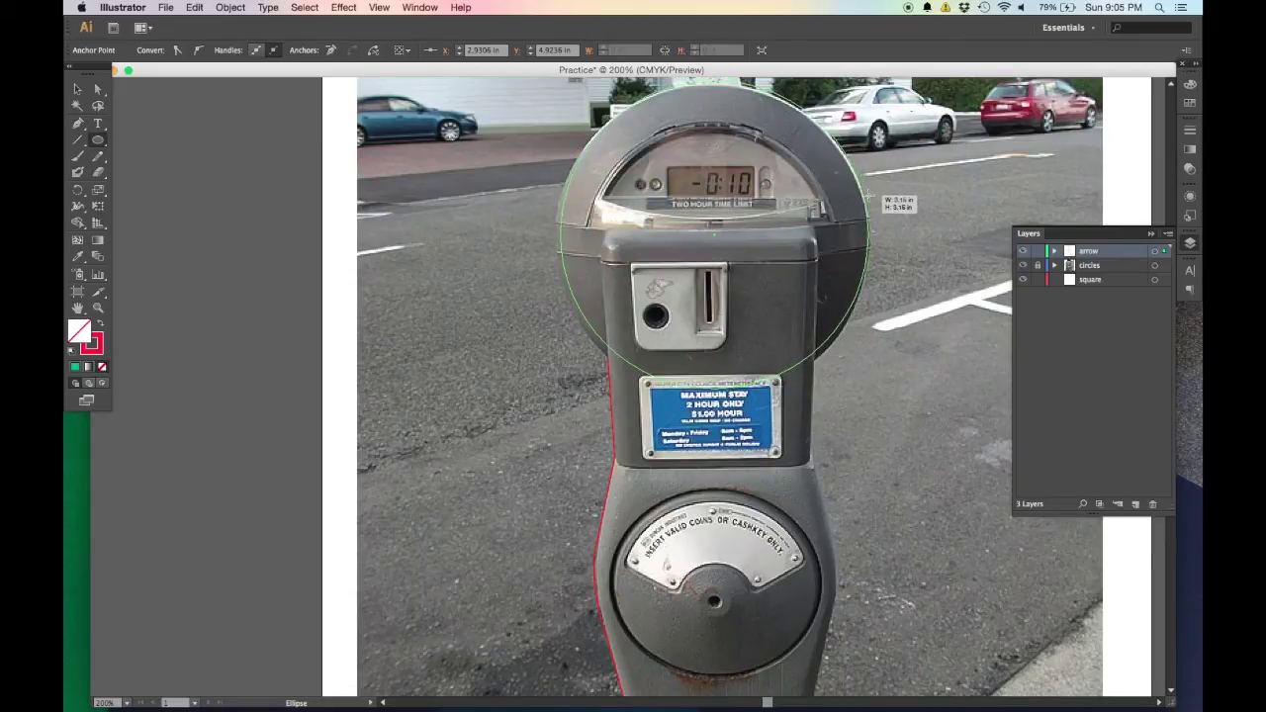
key("v")
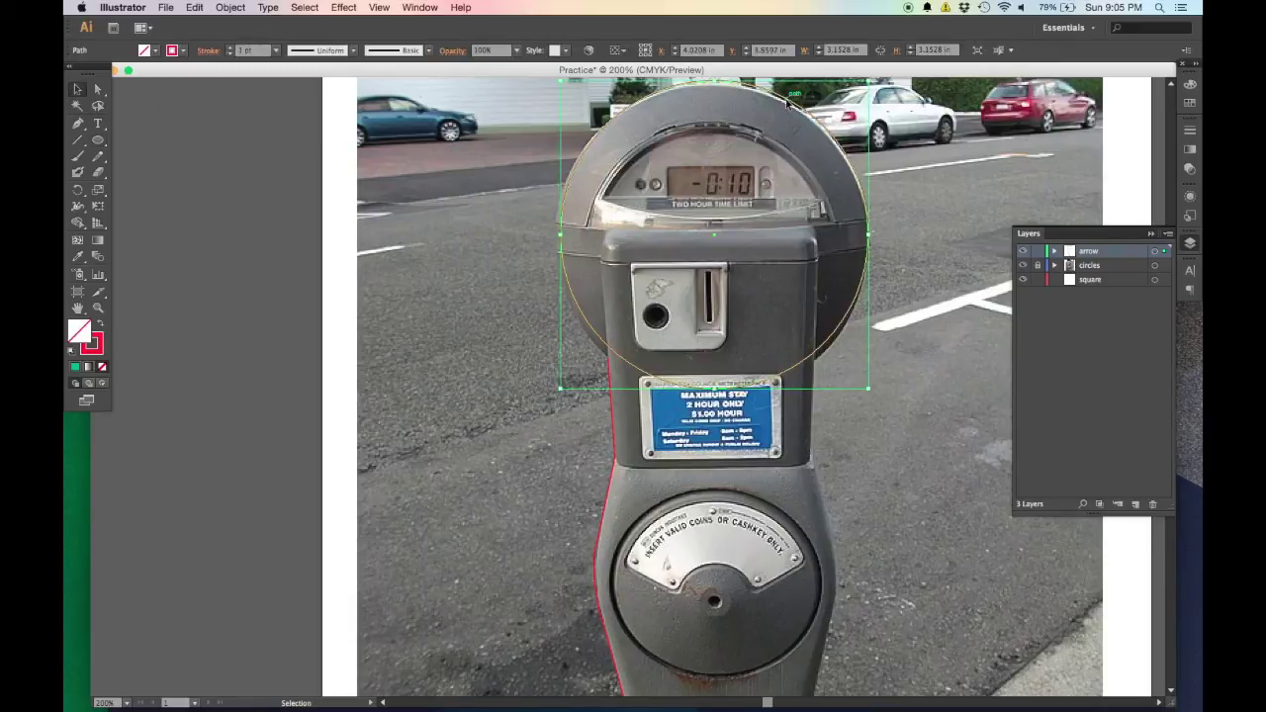
left_click_drag(791, 101, 787, 106)
left_click(884, 479)
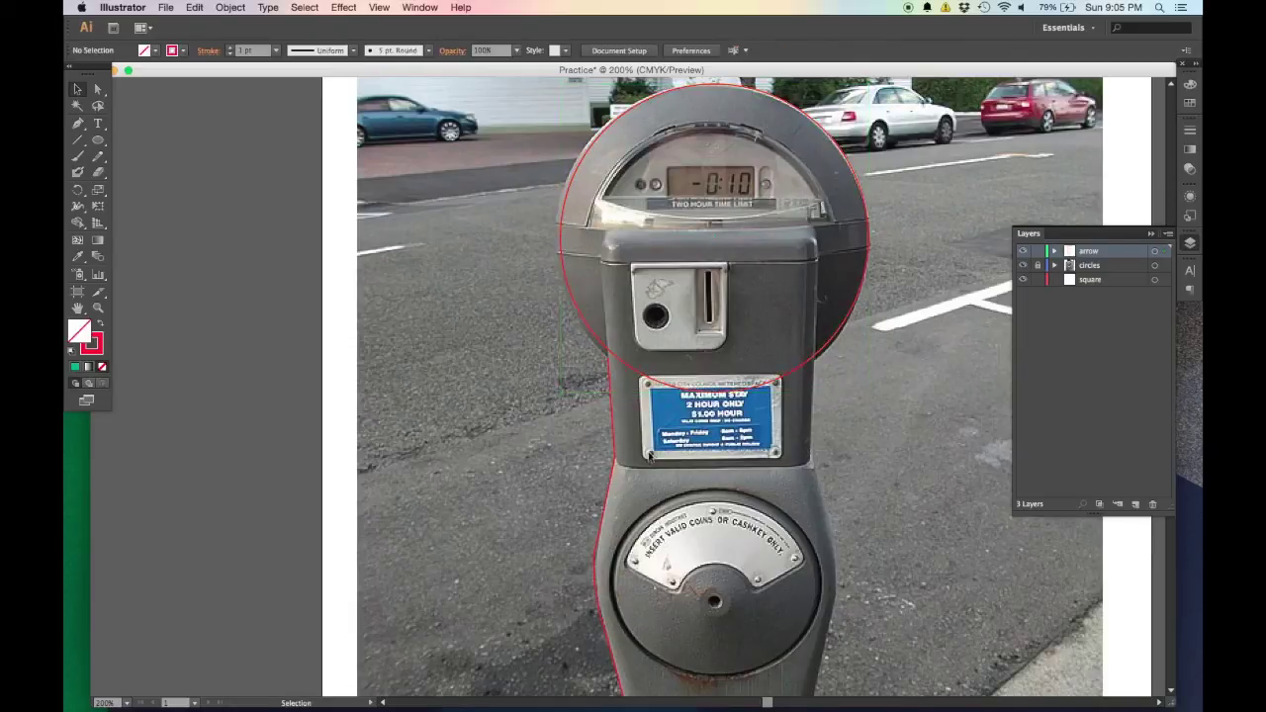
Extend the upper end anchor of the traced side path so that it meets the circle
key("super+equal")
key("super+equal")
key("super+equal")
key("a")
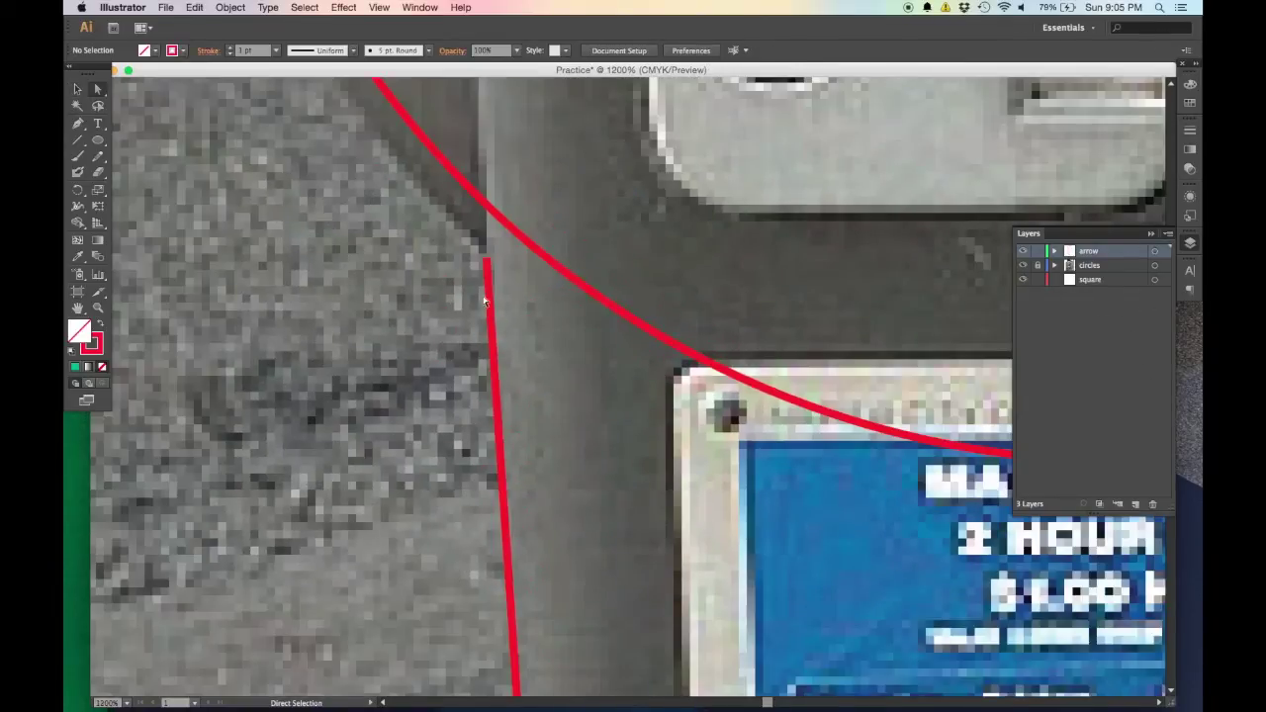
left_click(485, 263, "alt")
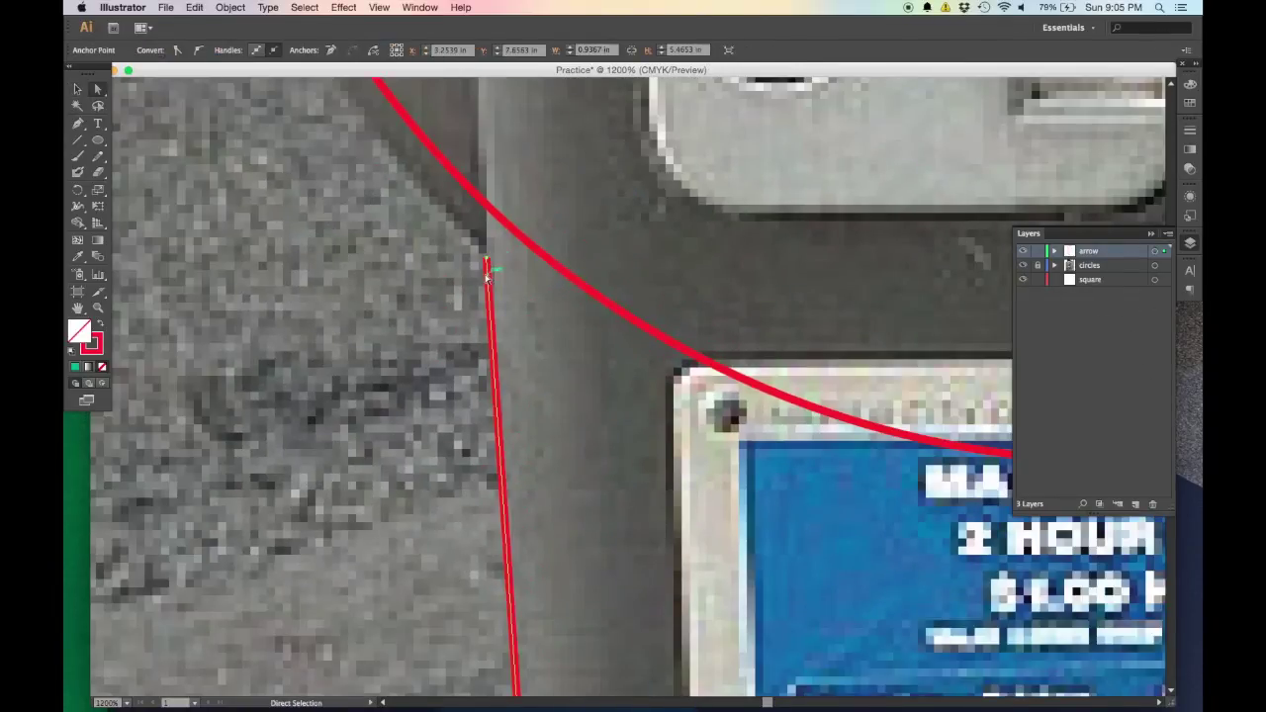
key("super+minus")
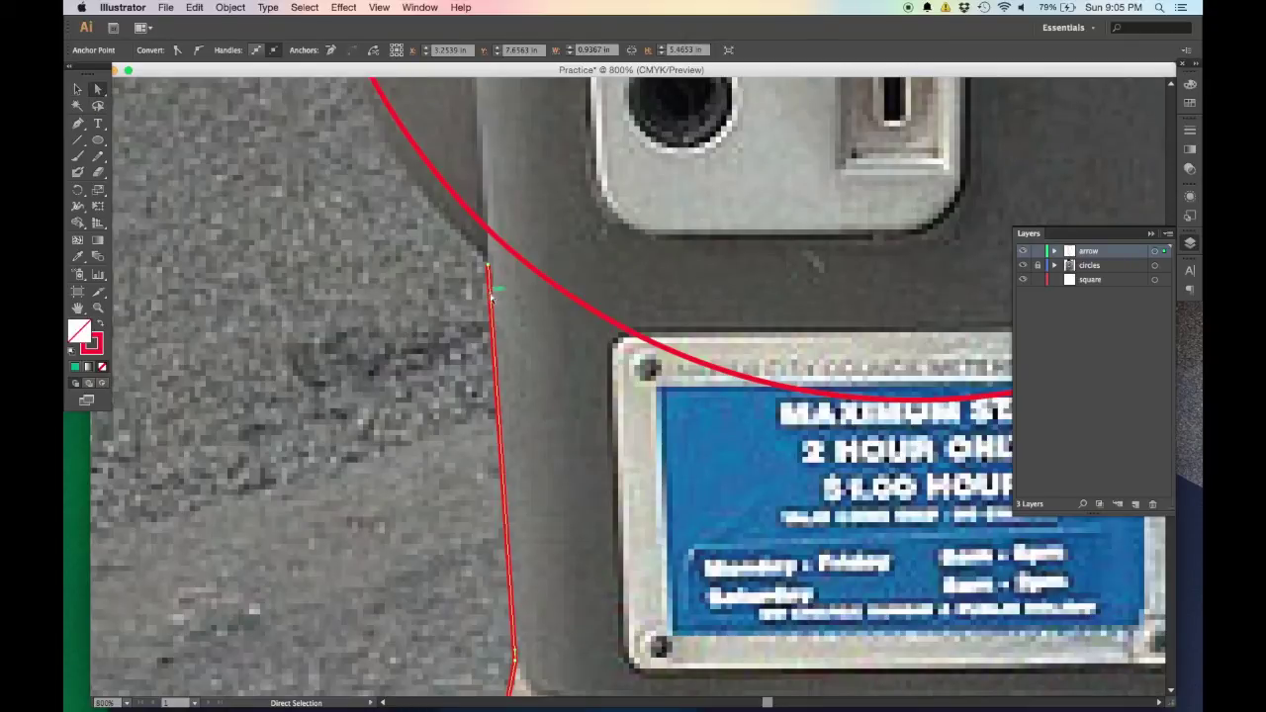
left_click(510, 312)
left_click_drag(487, 265, 486, 230)
left_click(529, 342)
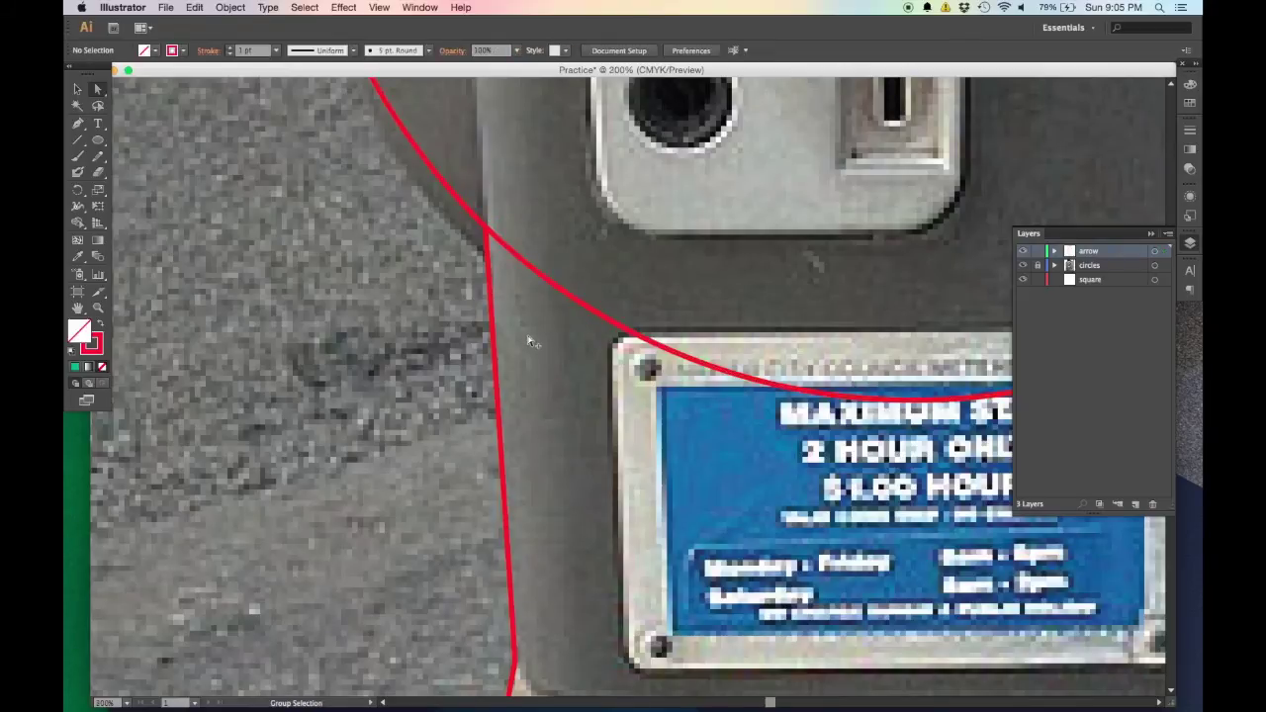
Hide the circles layer with the photo and inspect the lower-left corner of the traced outline
key("super+1")
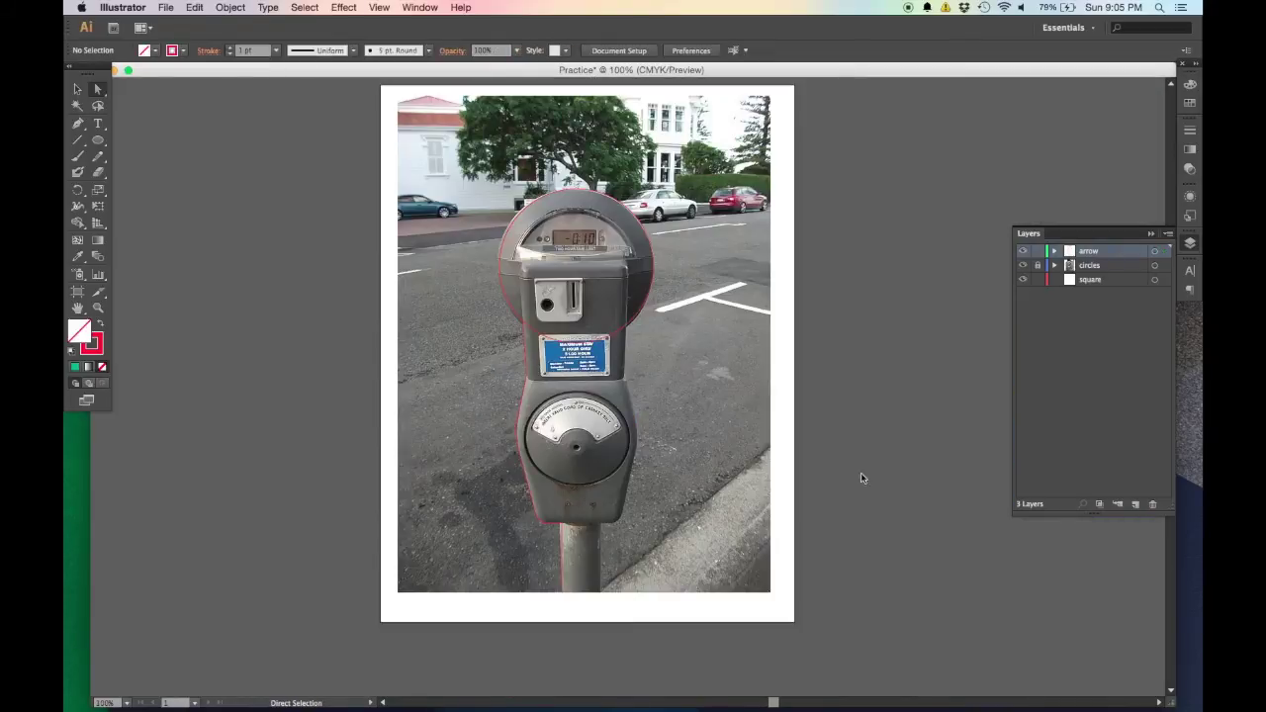
left_click(1023, 266)
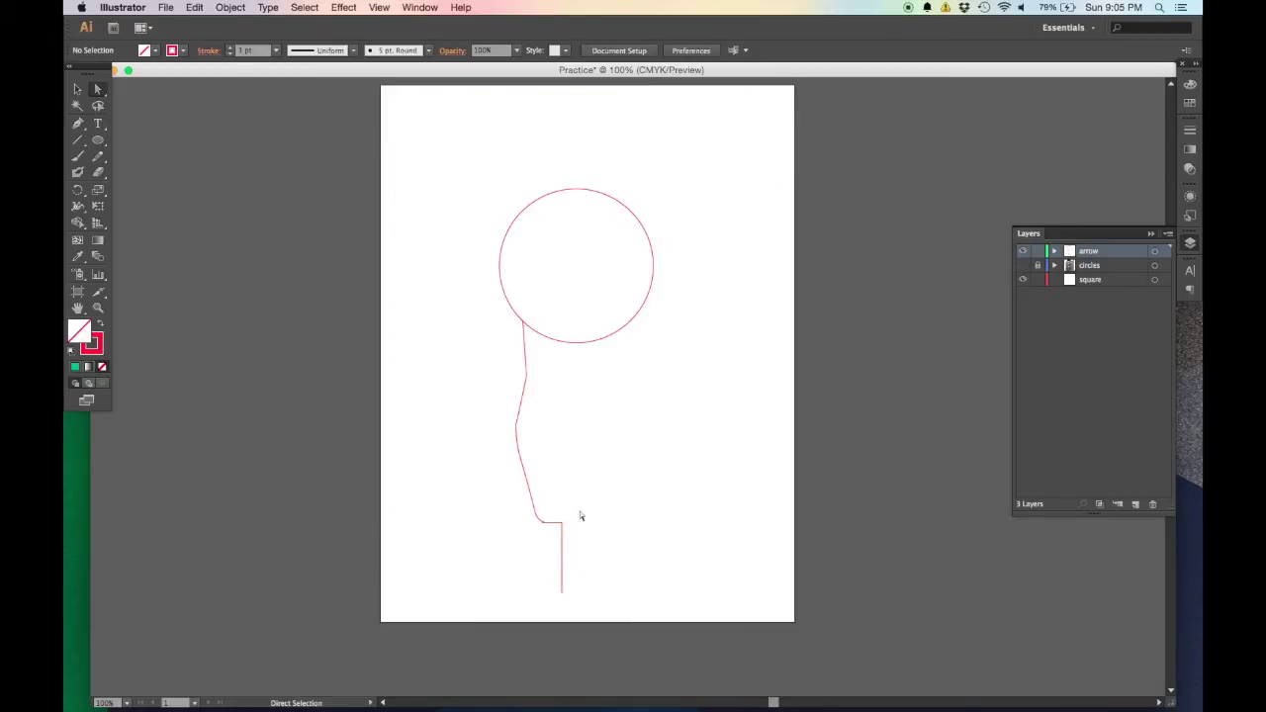
scroll(580, 515, "up", 4)
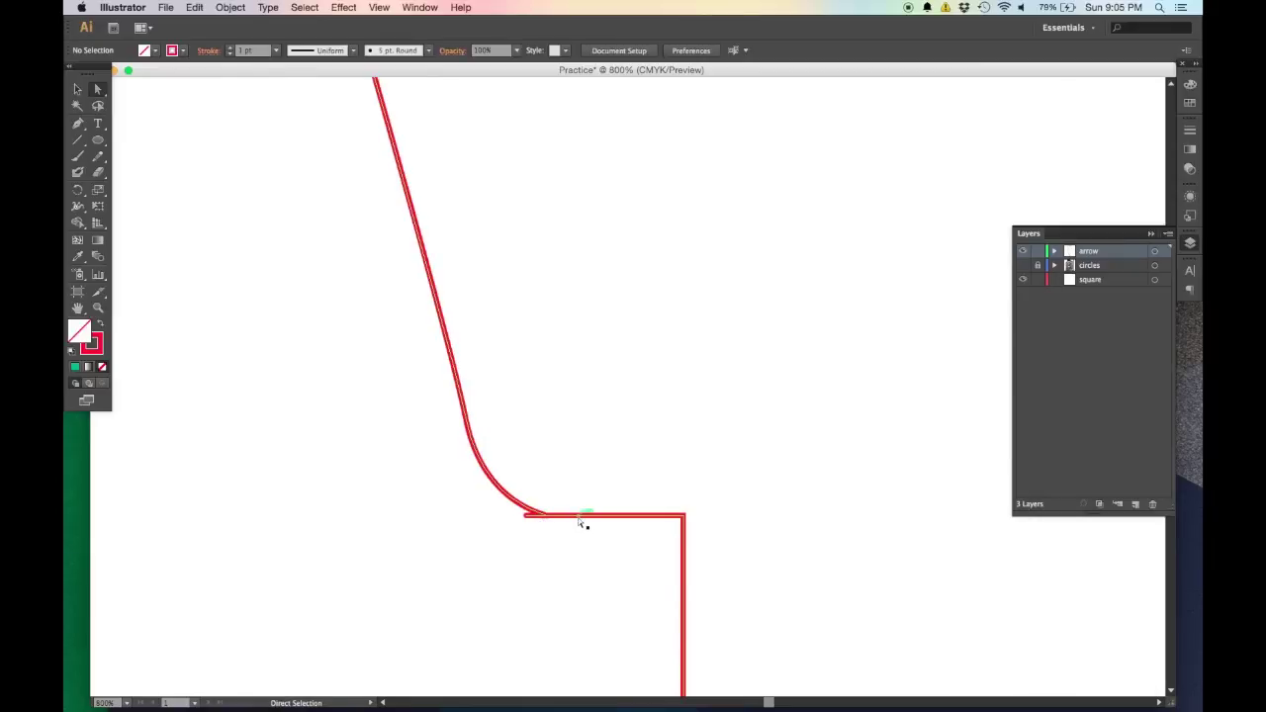
Shorten the direction handle of the lower-left corner anchor so the curve no longer overshoots, and compare the outline with the photo
left_click(535, 516)
scroll(545, 525, "up", 3)
left_click_drag(500, 500, 598, 499)
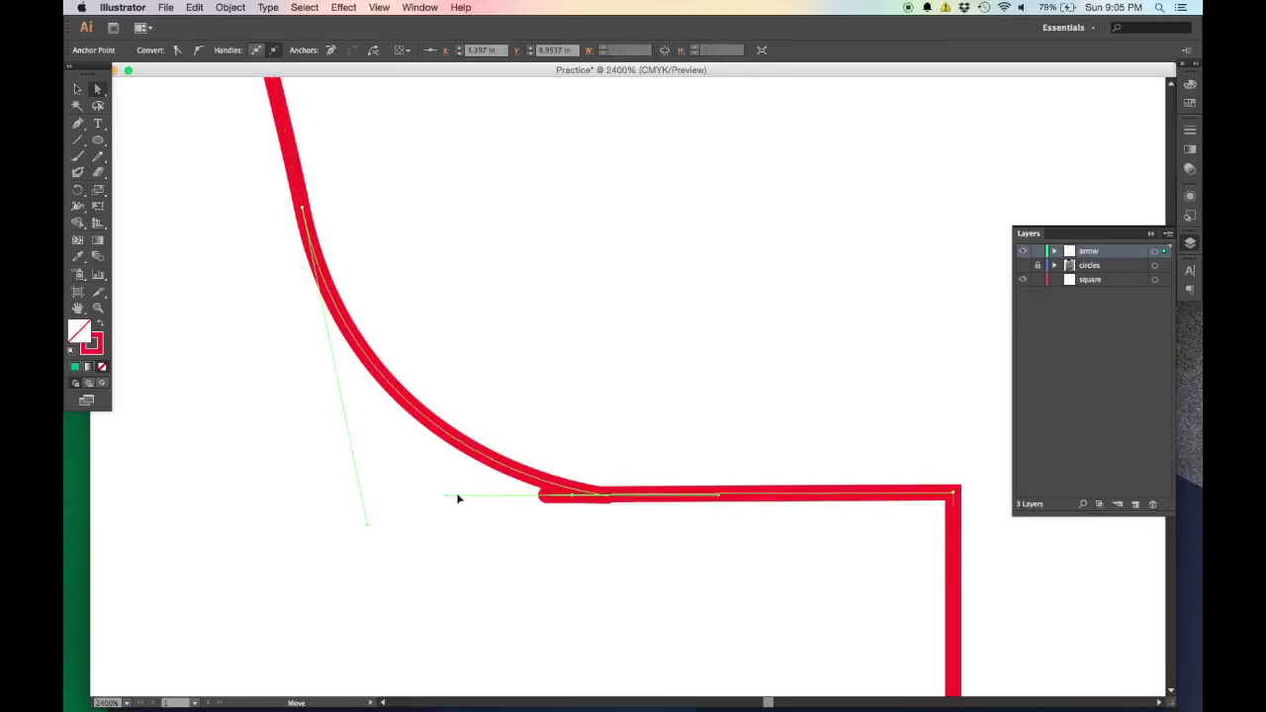
left_click_drag(574, 492, 606, 501)
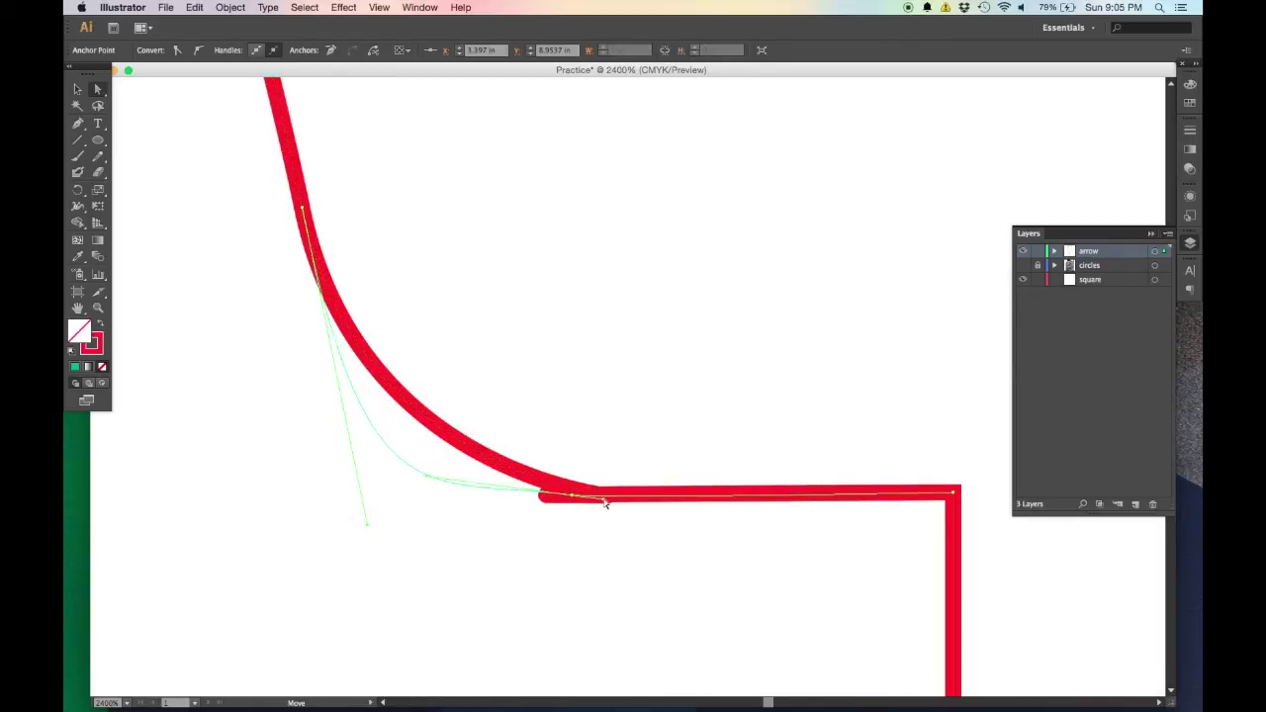
left_click(600, 551)
scroll(598, 546, "down", 8)
scroll(597, 542, "down", 1)
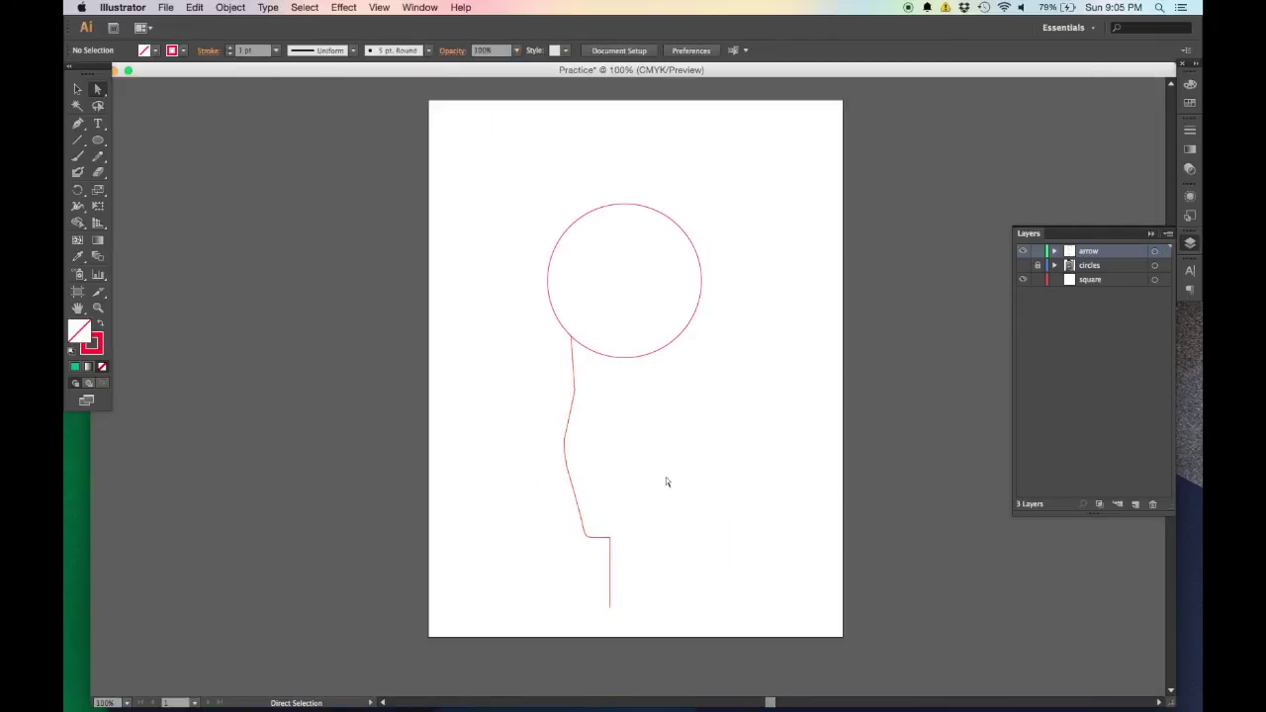
key("v")
left_click(1022, 265)
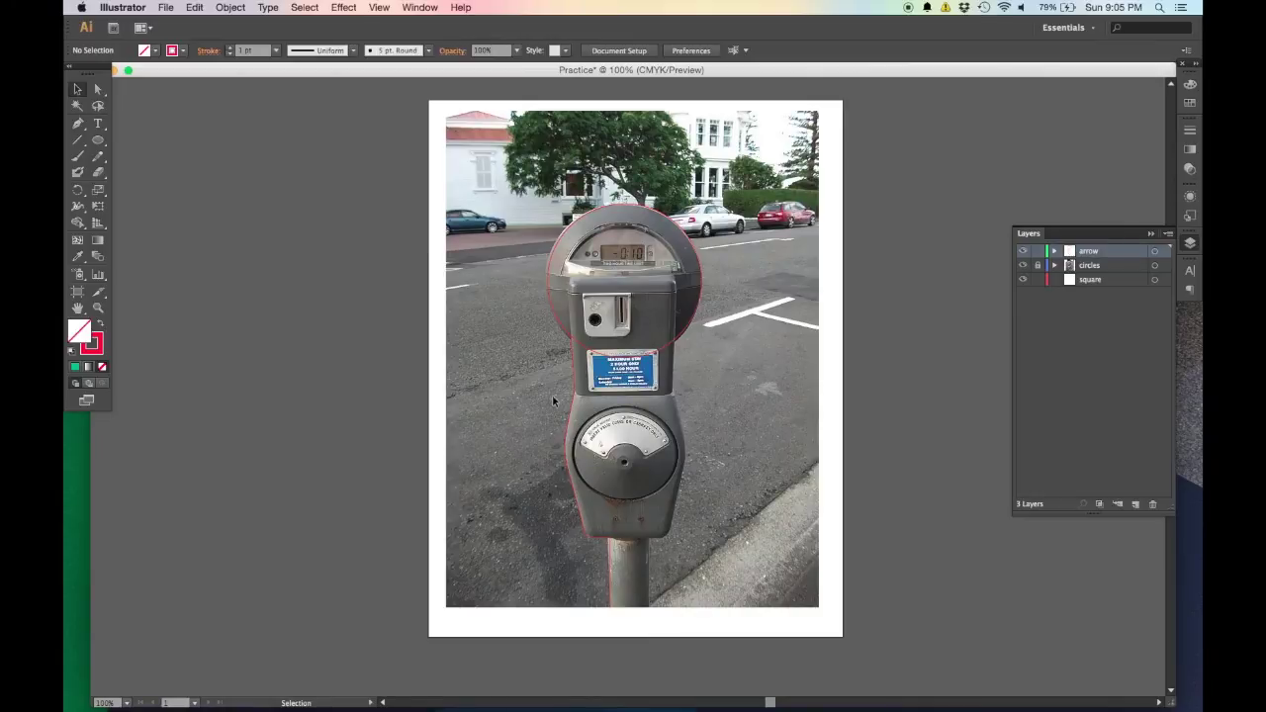
left_click(1022, 265)
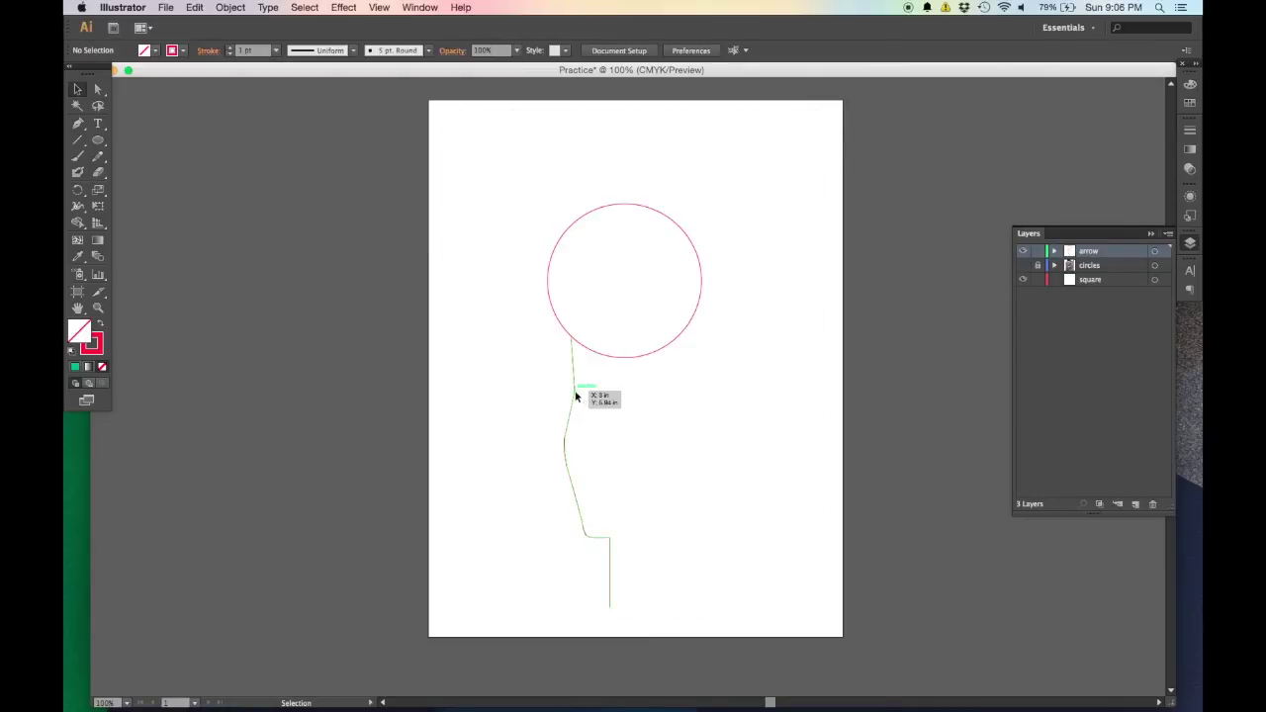
Mirror a copy of the traced side path across the circle's vertical centre line with the Reflect tool
left_click(577, 397)
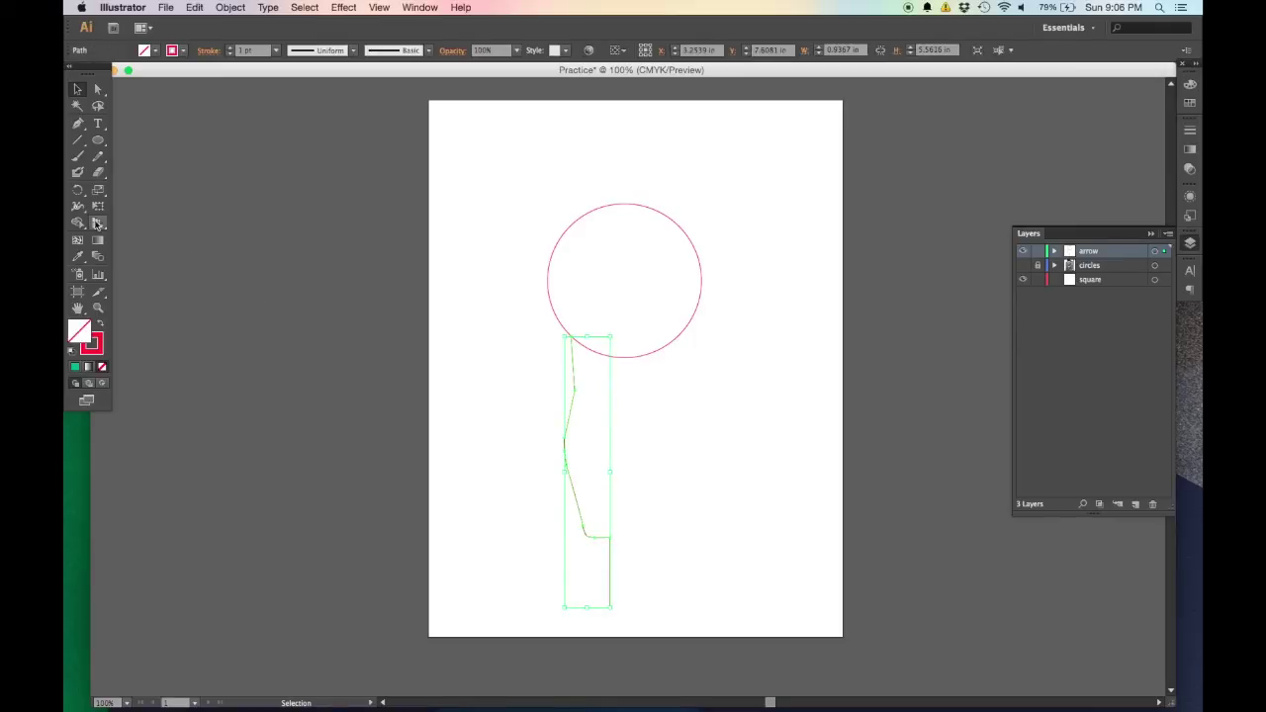
left_click(98, 190)
left_click(99, 191)
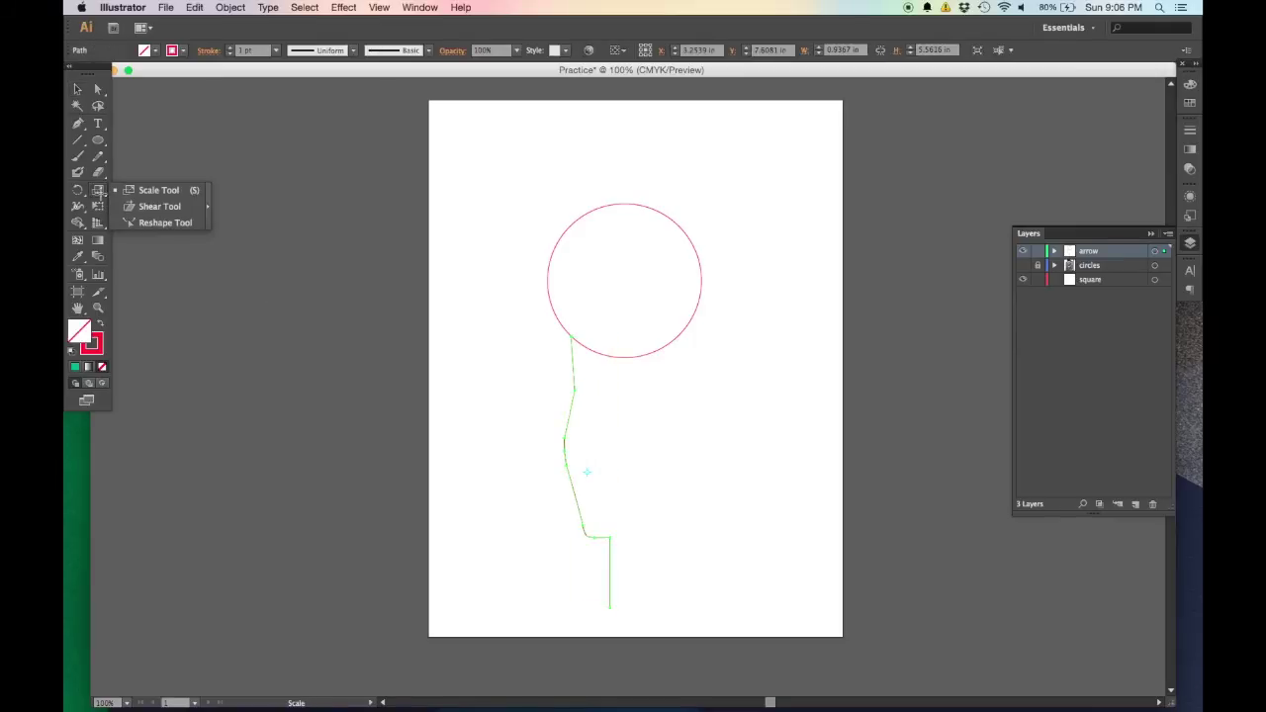
left_click(78, 190)
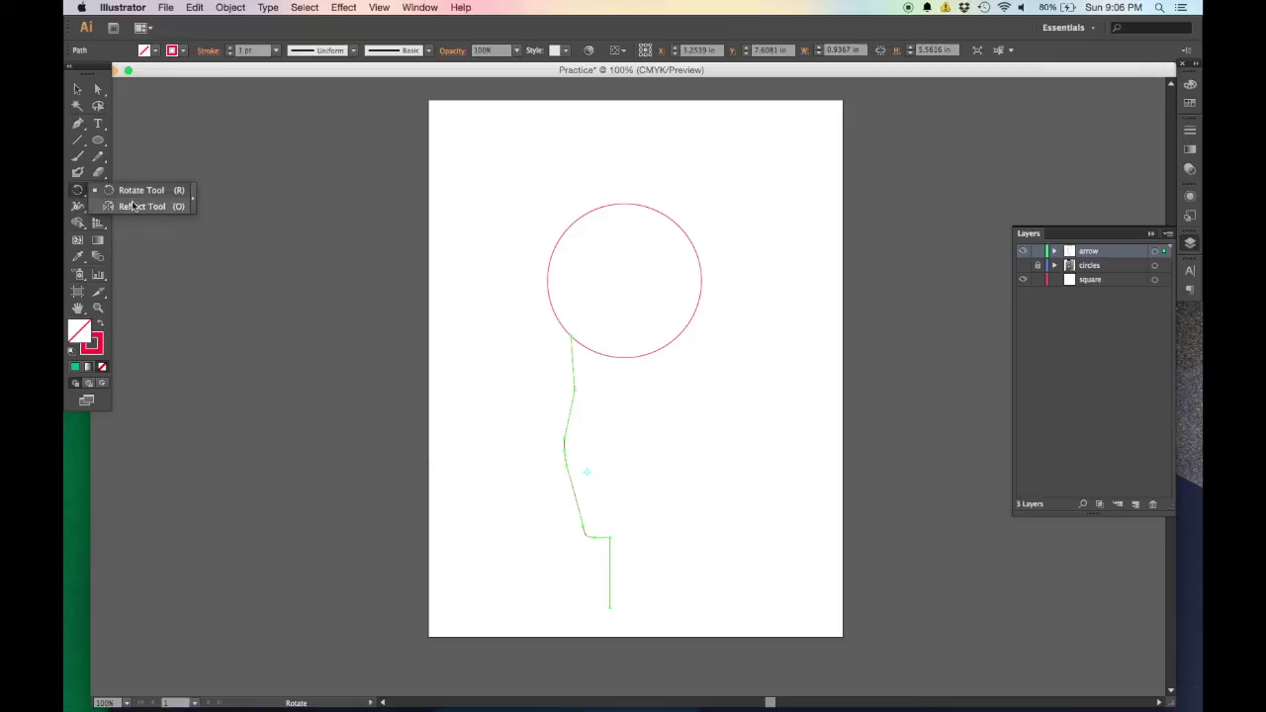
left_click(133, 207)
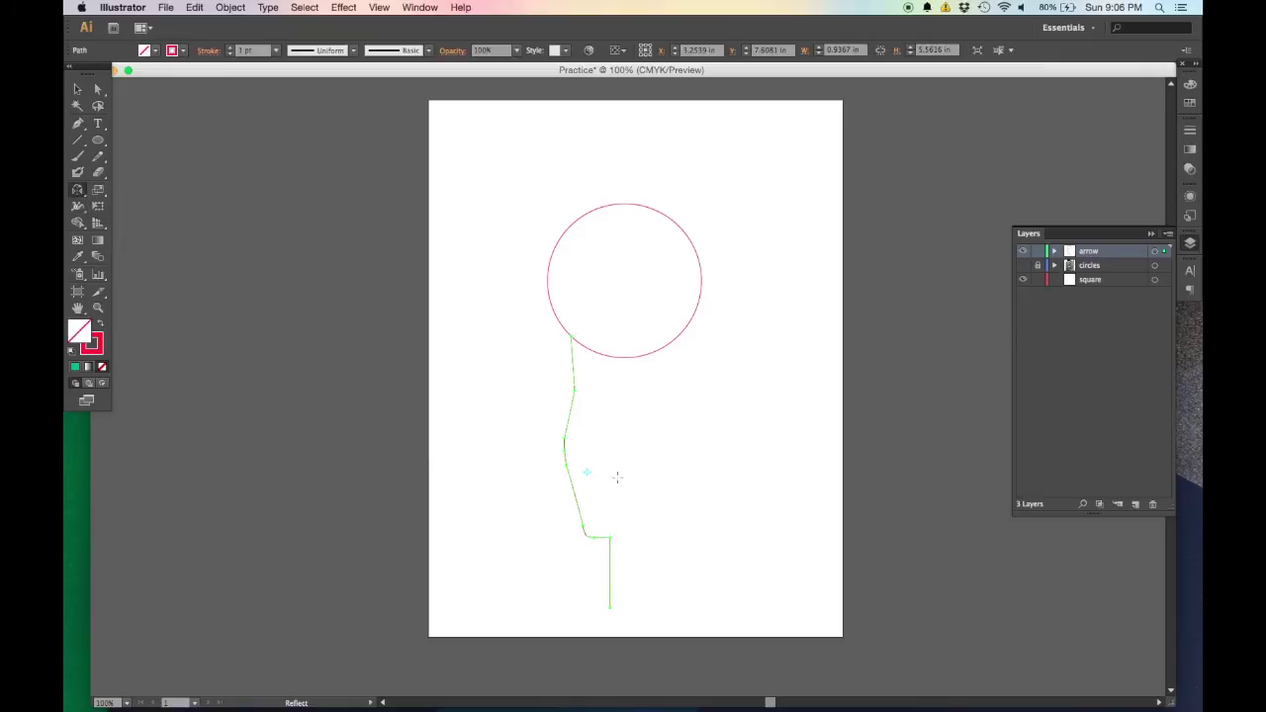
scroll(593, 475, "up", 2)
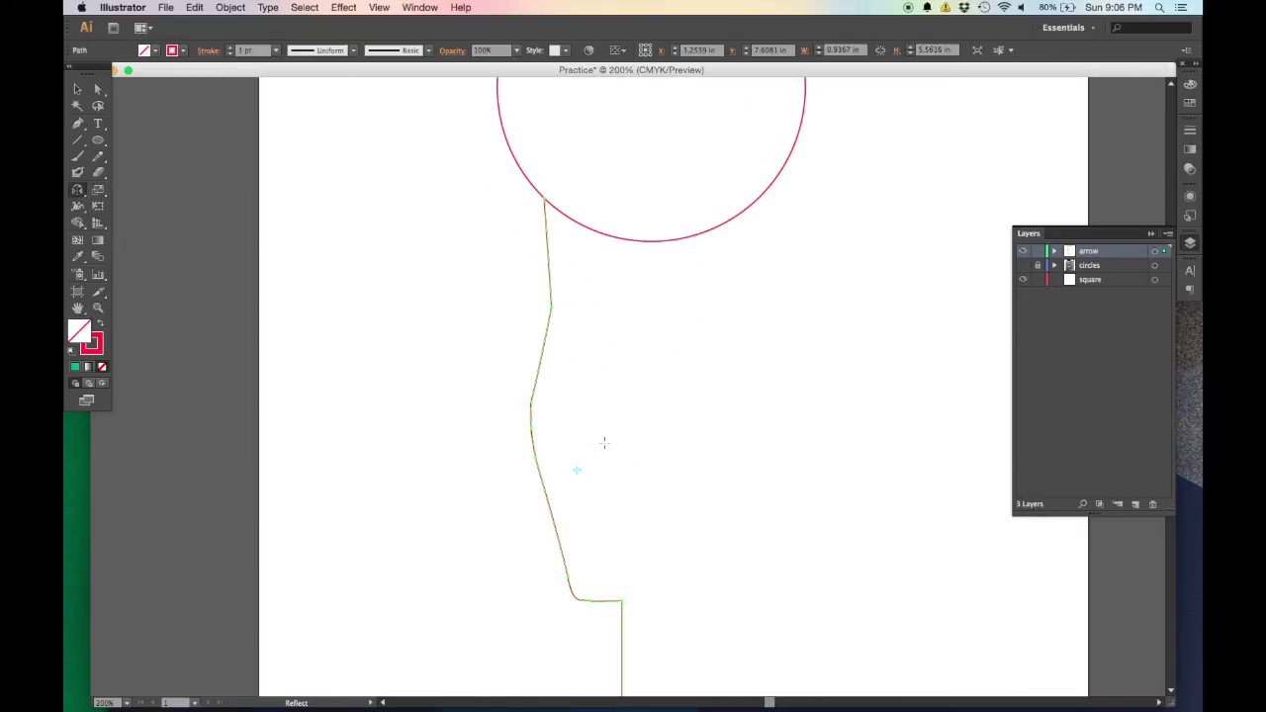
scroll(635, 311, "down", 1)
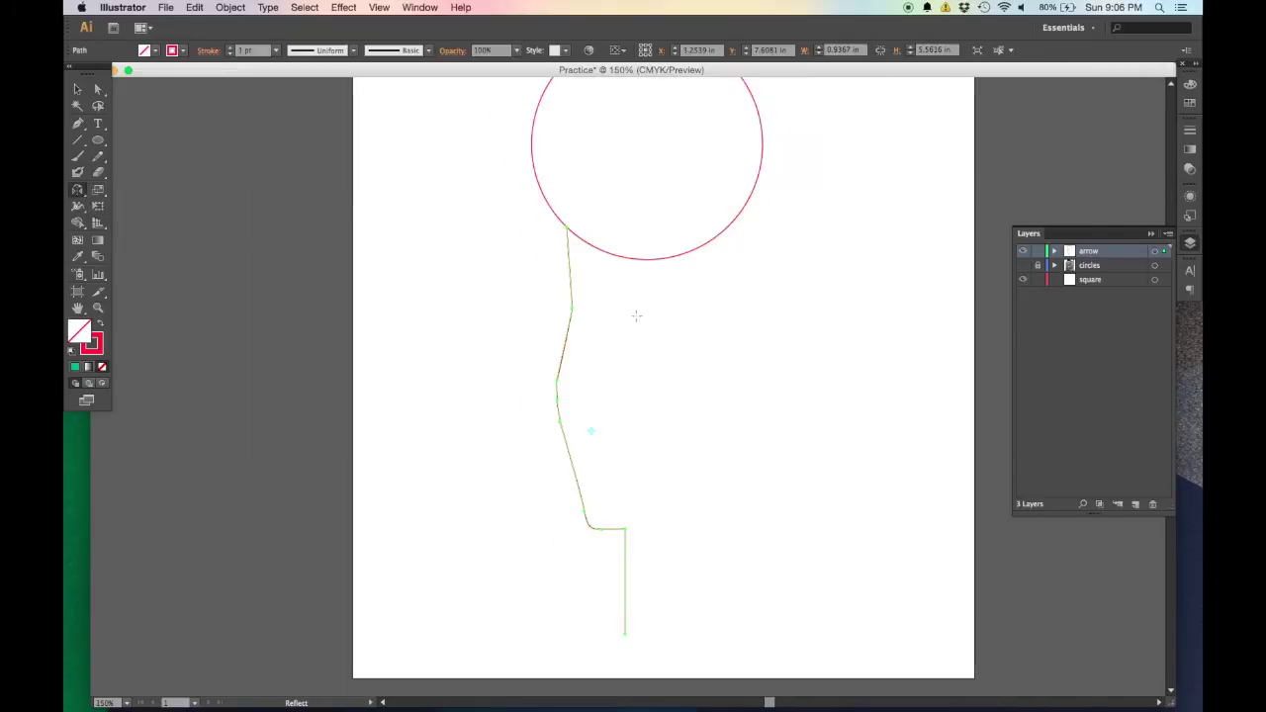
left_click(647, 259)
scroll(649, 287, "down", 1)
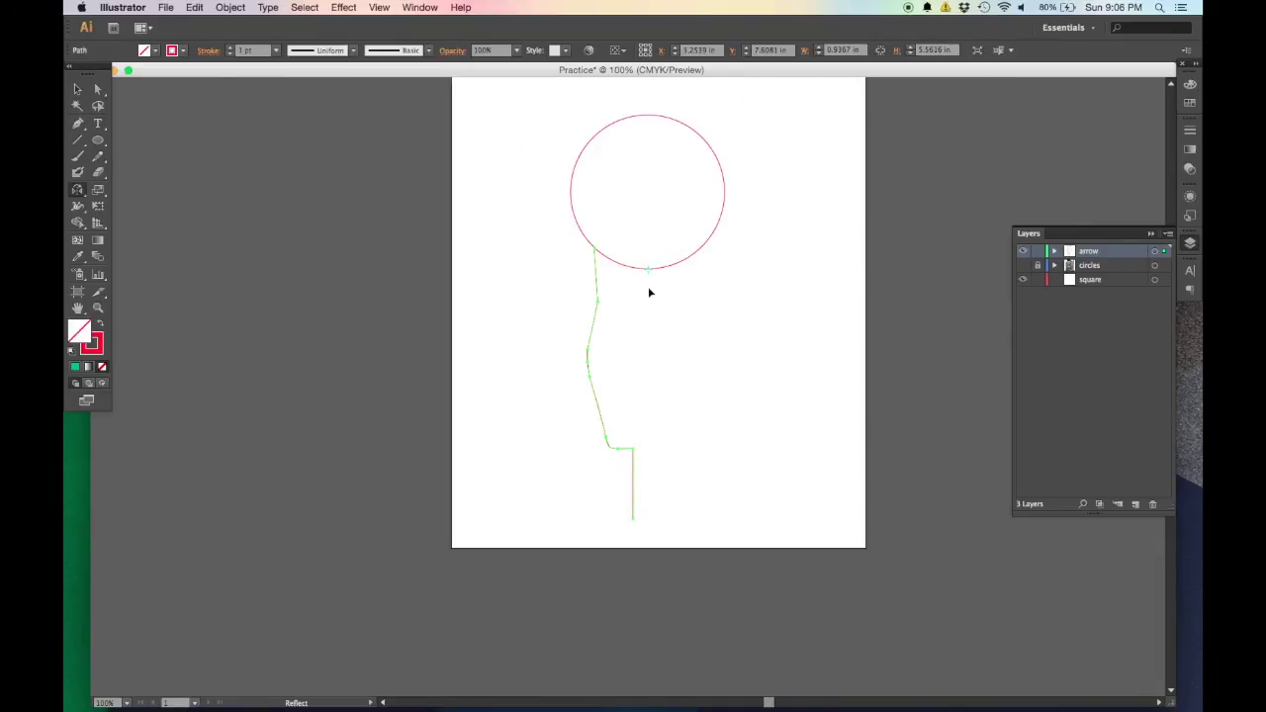
left_click_drag(649, 292, 649, 308)
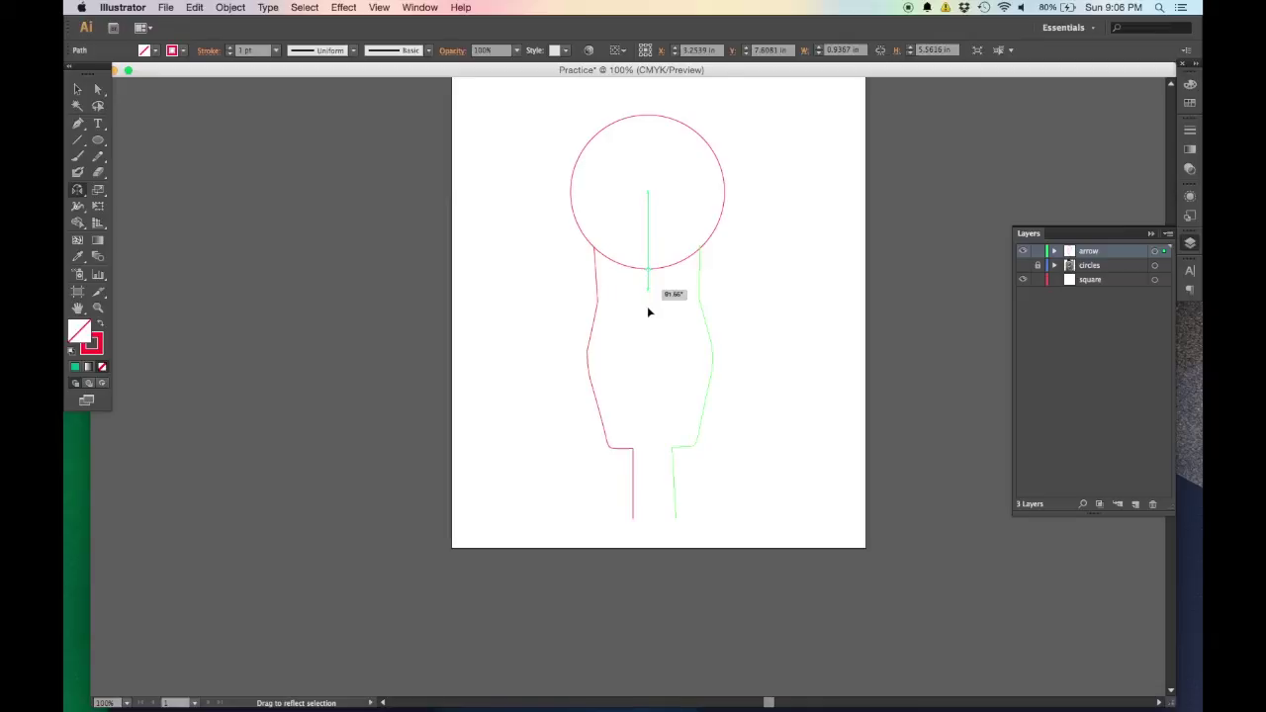
left_click_drag(650, 335, 650, 346)
key("alt")
left_click_drag(650, 347, 649, 334)
left_click_drag(650, 335, 650, 334)
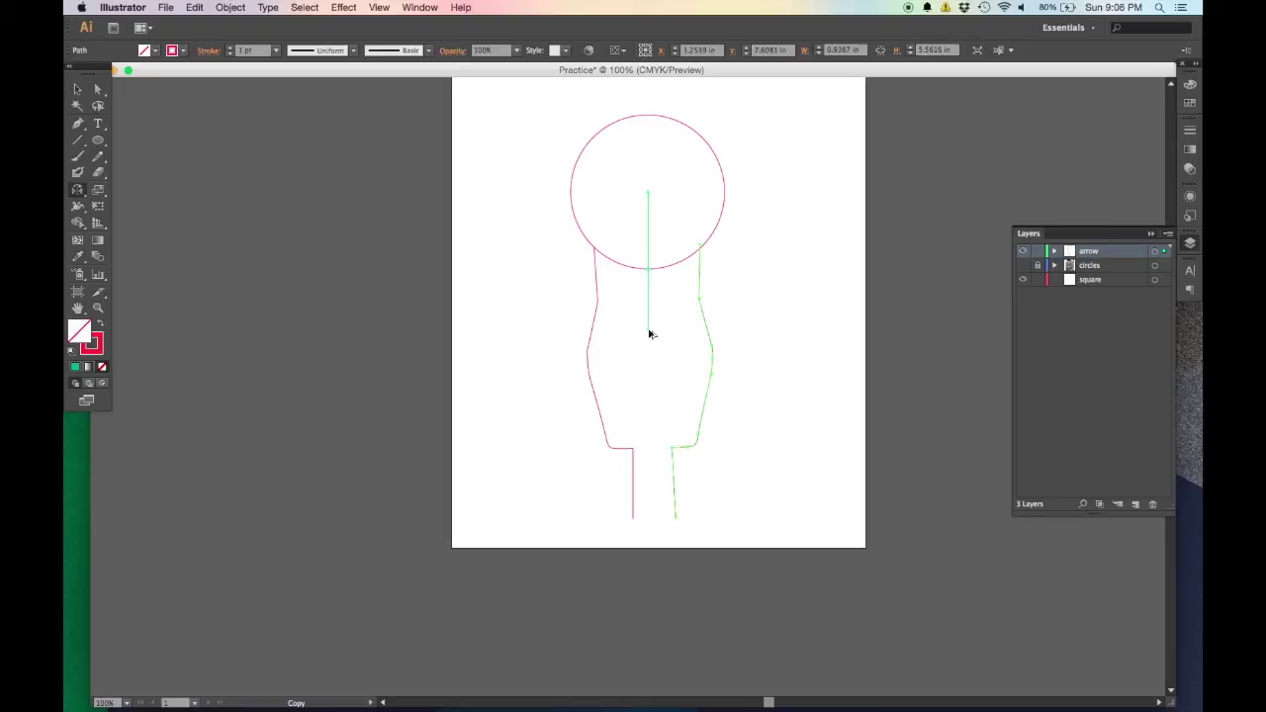
key("v")
left_click(801, 319)
Move the mirrored path slightly outward so its upper end meets the circle, and check both sides against the photo
scroll(700, 315, "up", 2)
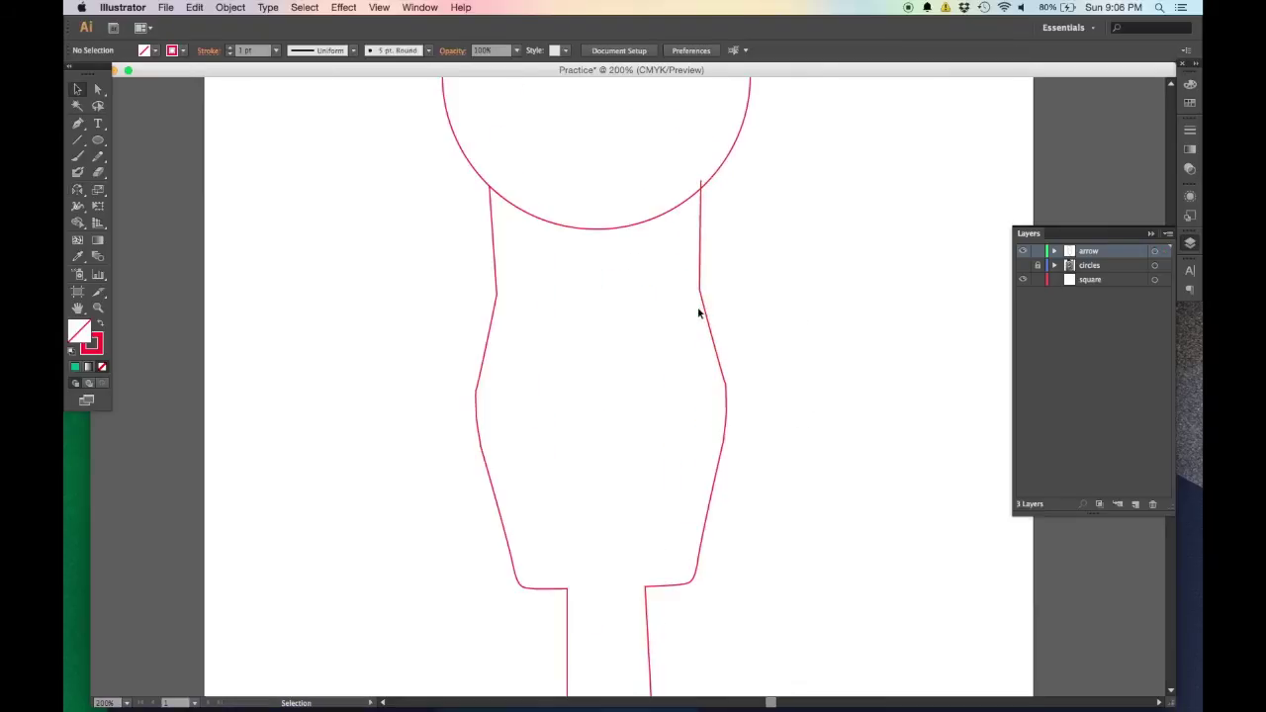
scroll(700, 267, "up", 1)
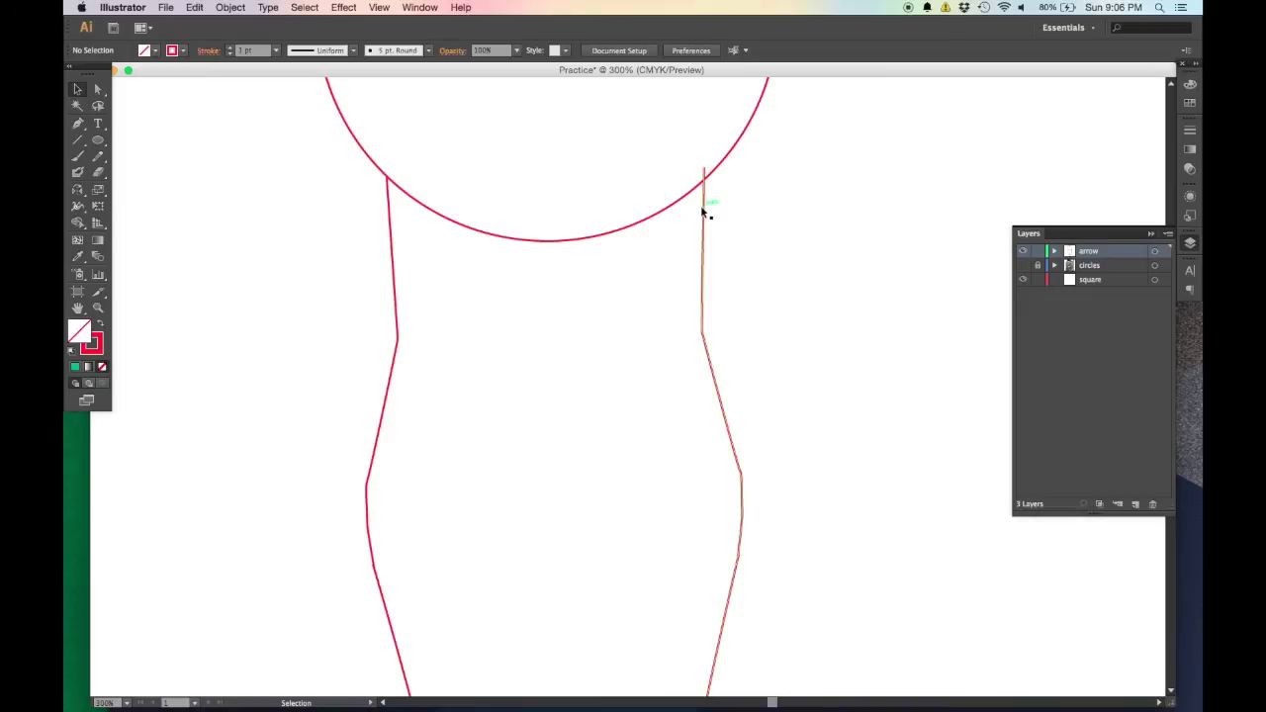
mouse_move(703, 207)
left_mouse_down()
mouse_move(703, 222)
mouse_move(721, 207)
left_mouse_up()
left_click(855, 287)
scroll(856, 287, "down", 3)
scroll(856, 288, "down", 1)
left_click_drag(859, 283, 732, 372)
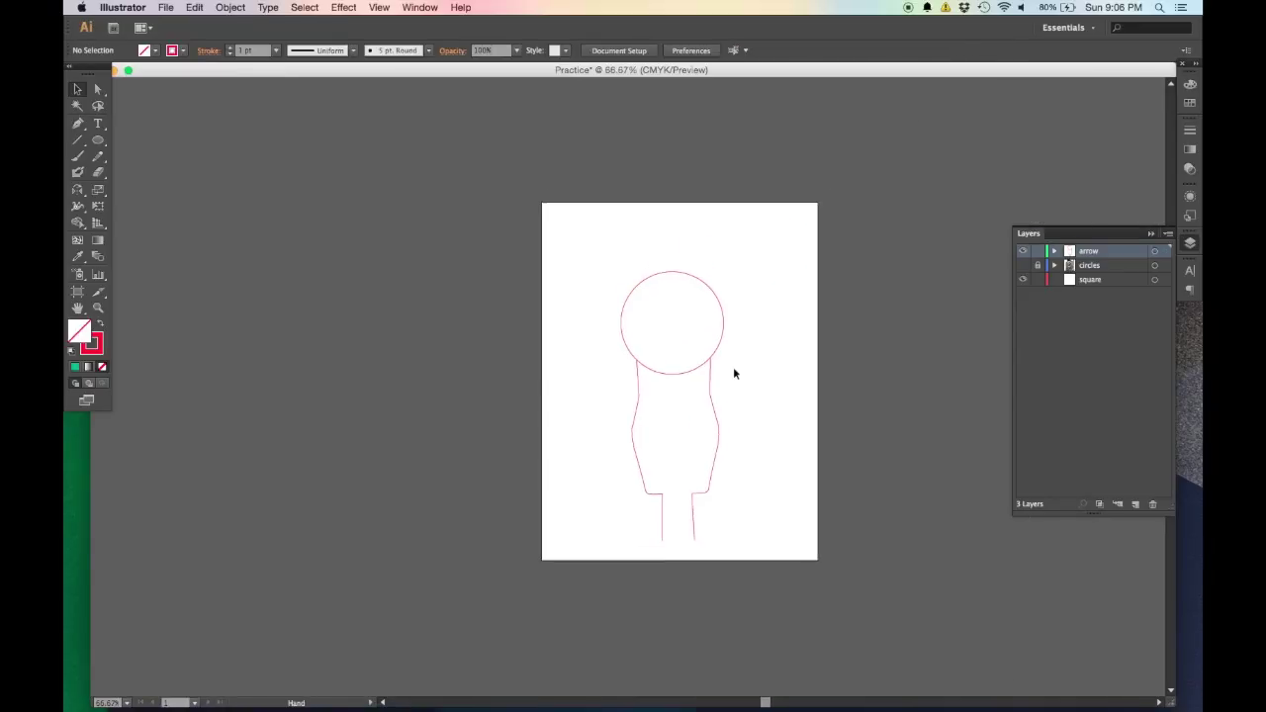
scroll(726, 356, "up", 2)
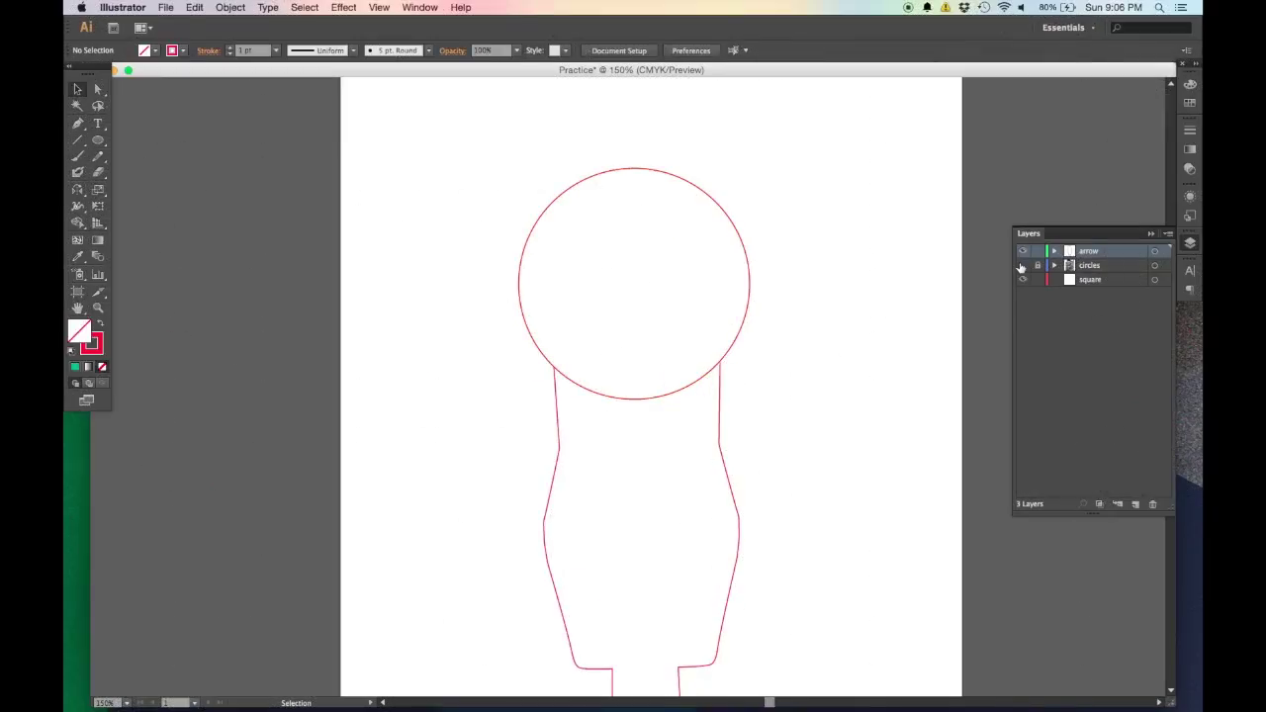
left_click(1024, 266)
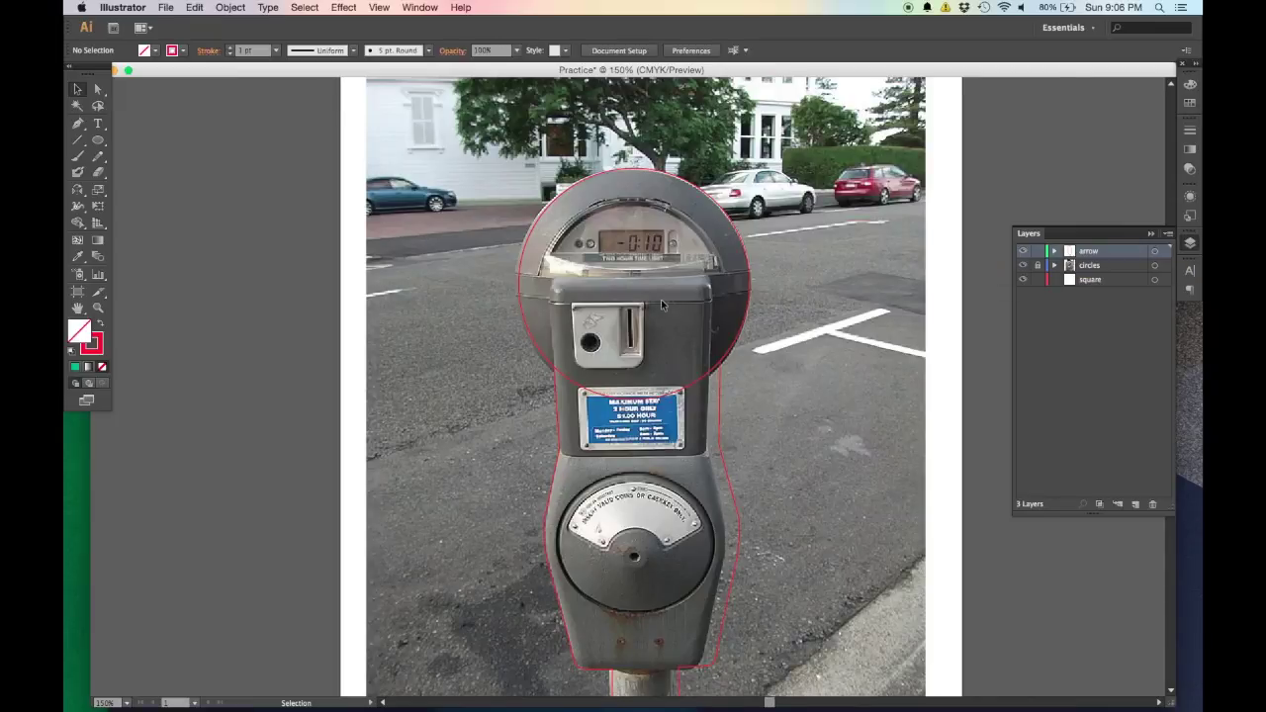
scroll(633, 341, "up", 2)
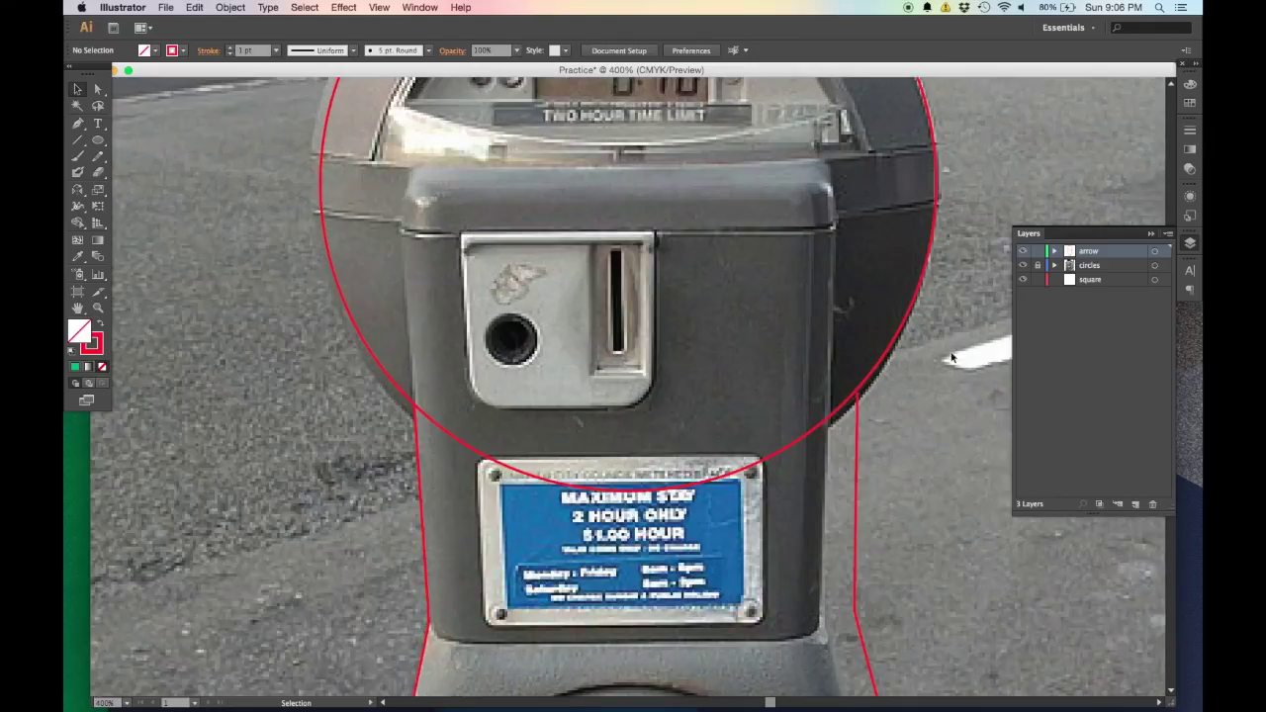
left_click(1025, 266)
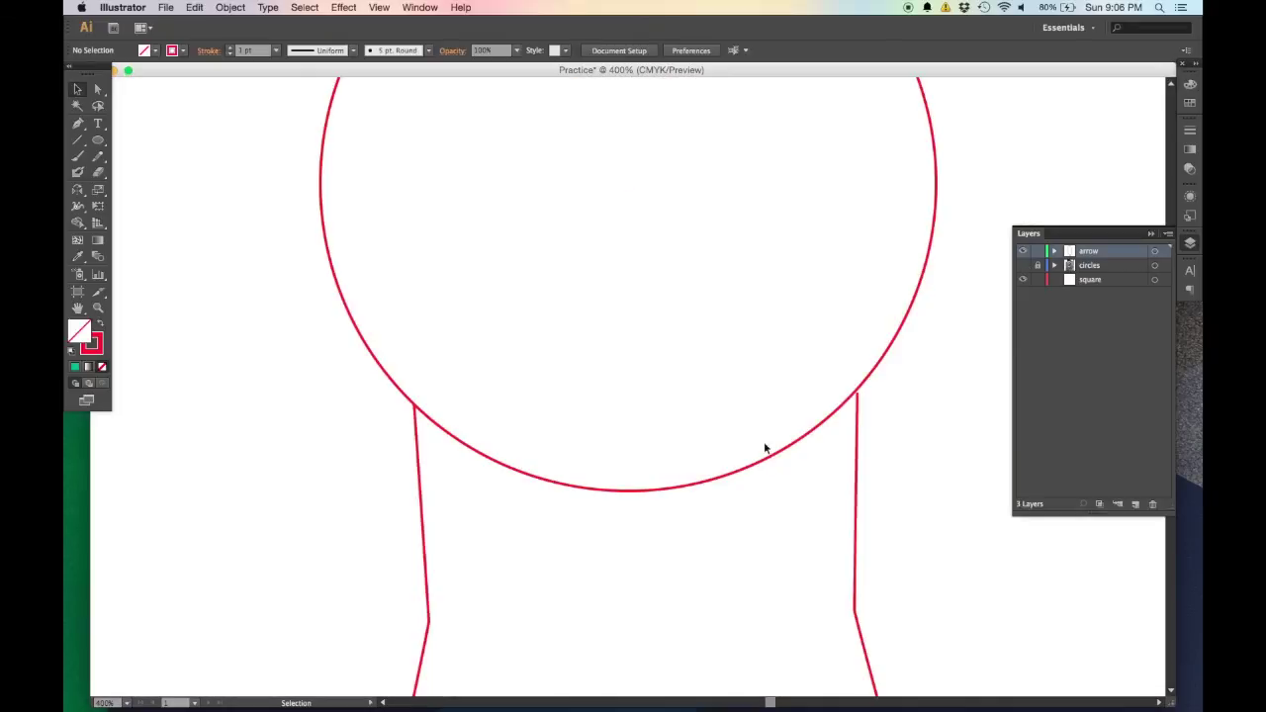
Cut the circle with the Scissors tool at the two points where the side paths meet it
left_click(482, 452)
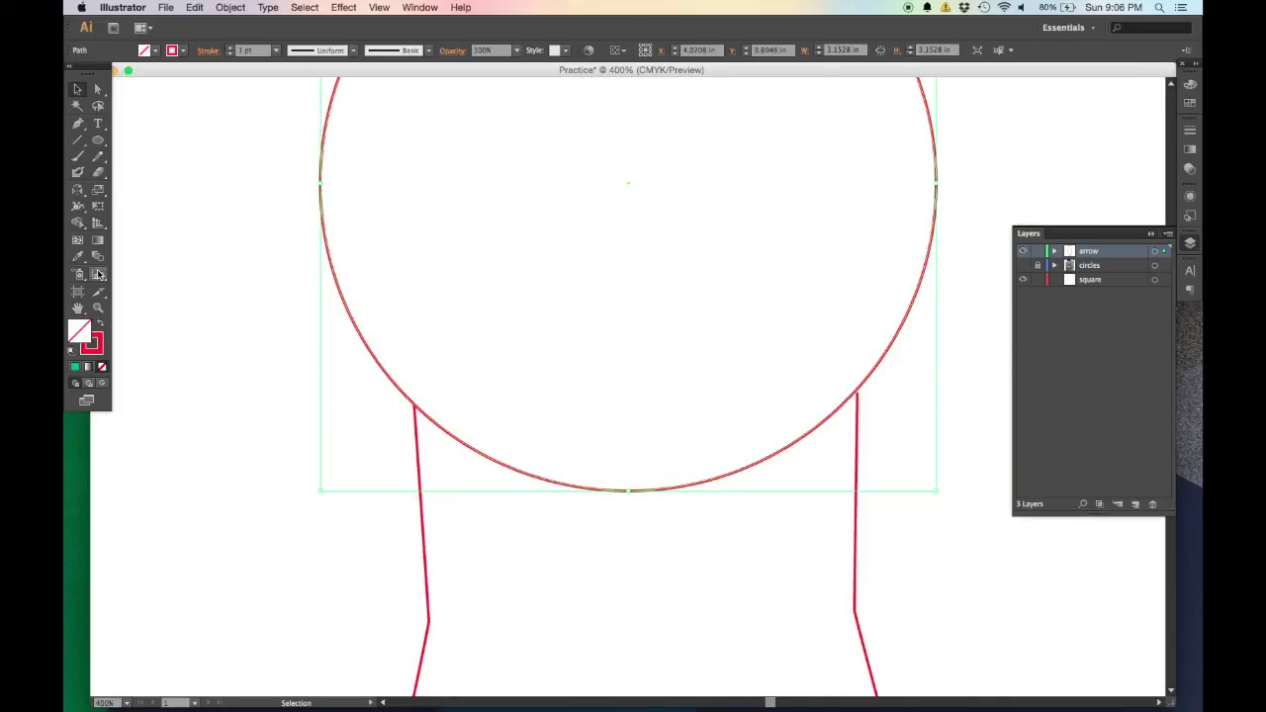
left_click(99, 174)
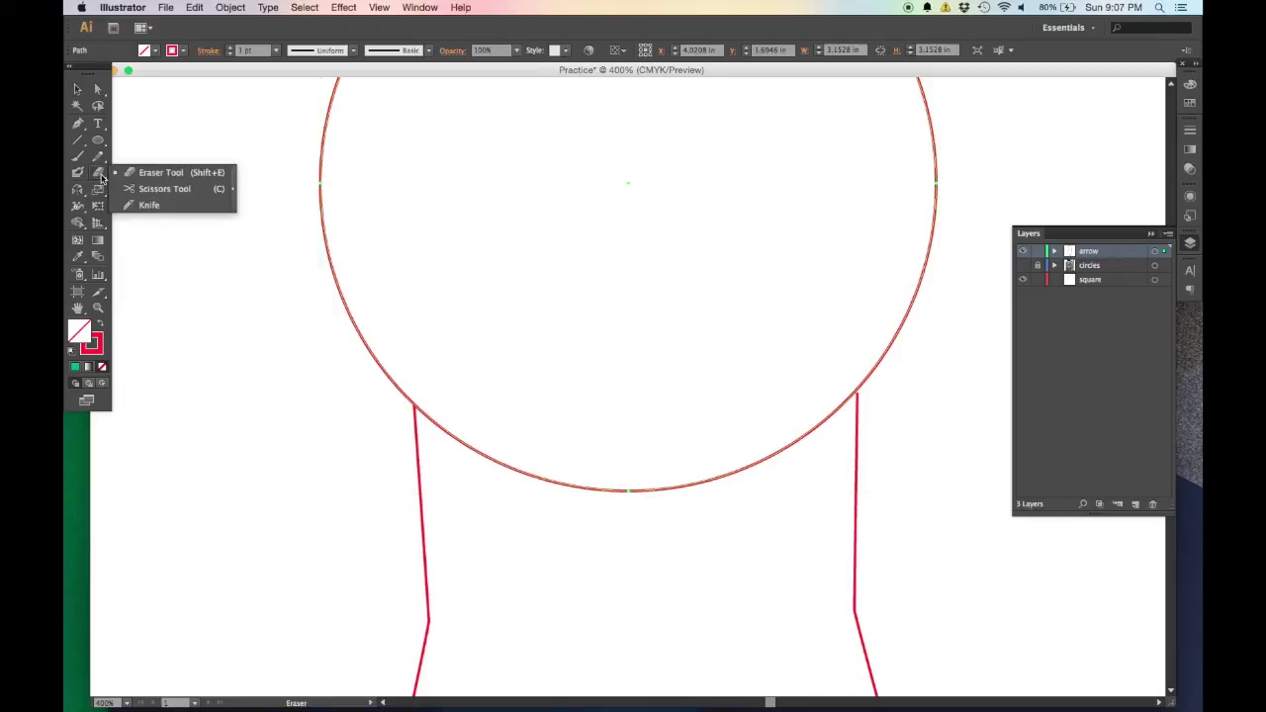
left_click(163, 189)
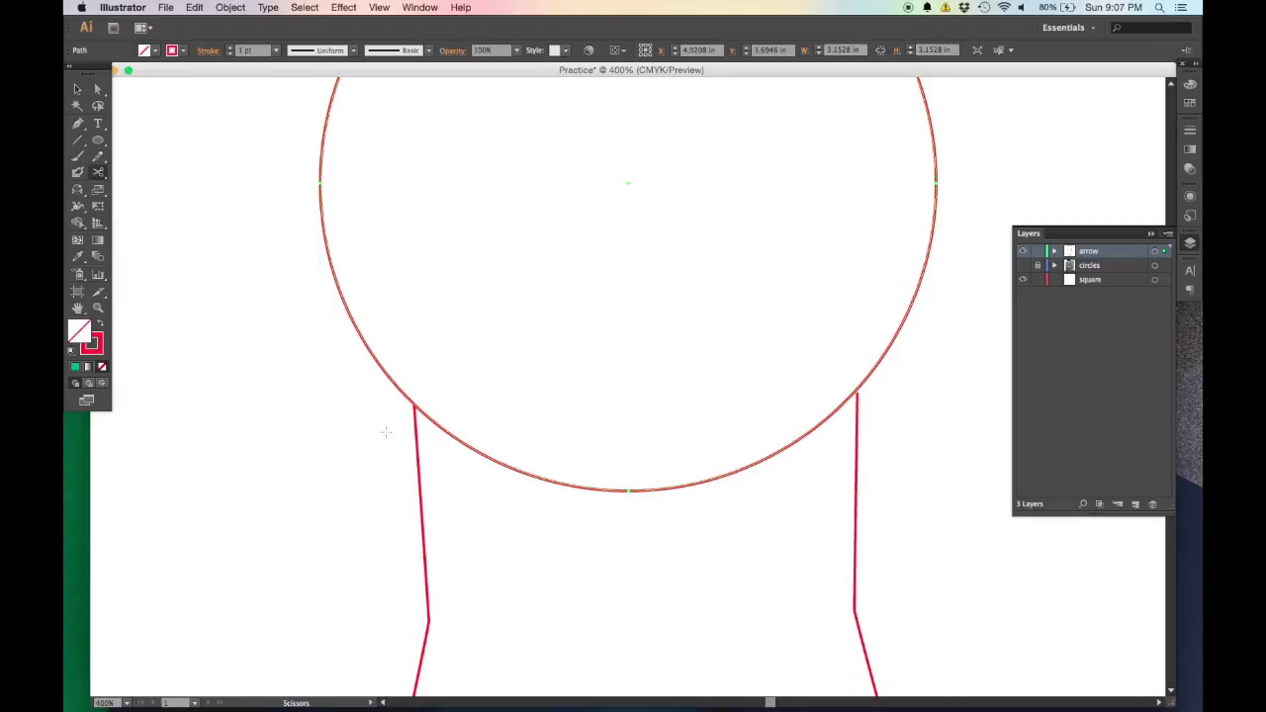
left_click(419, 407)
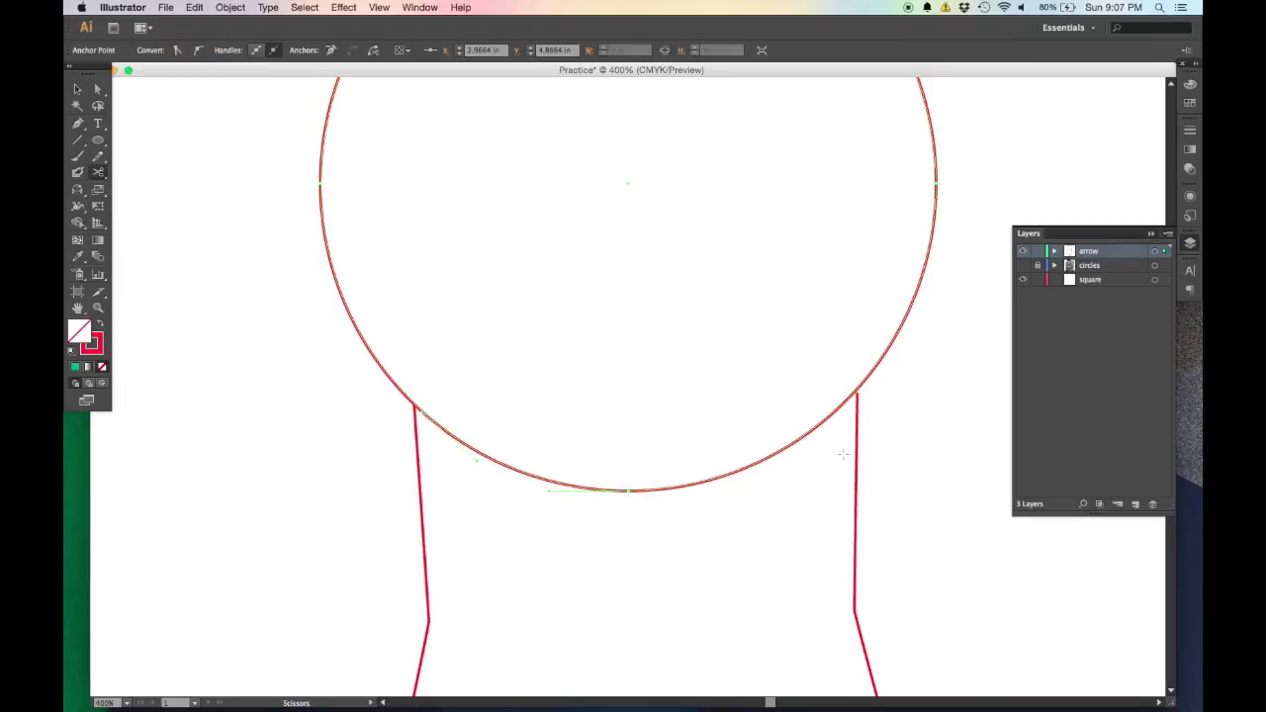
left_click(855, 393)
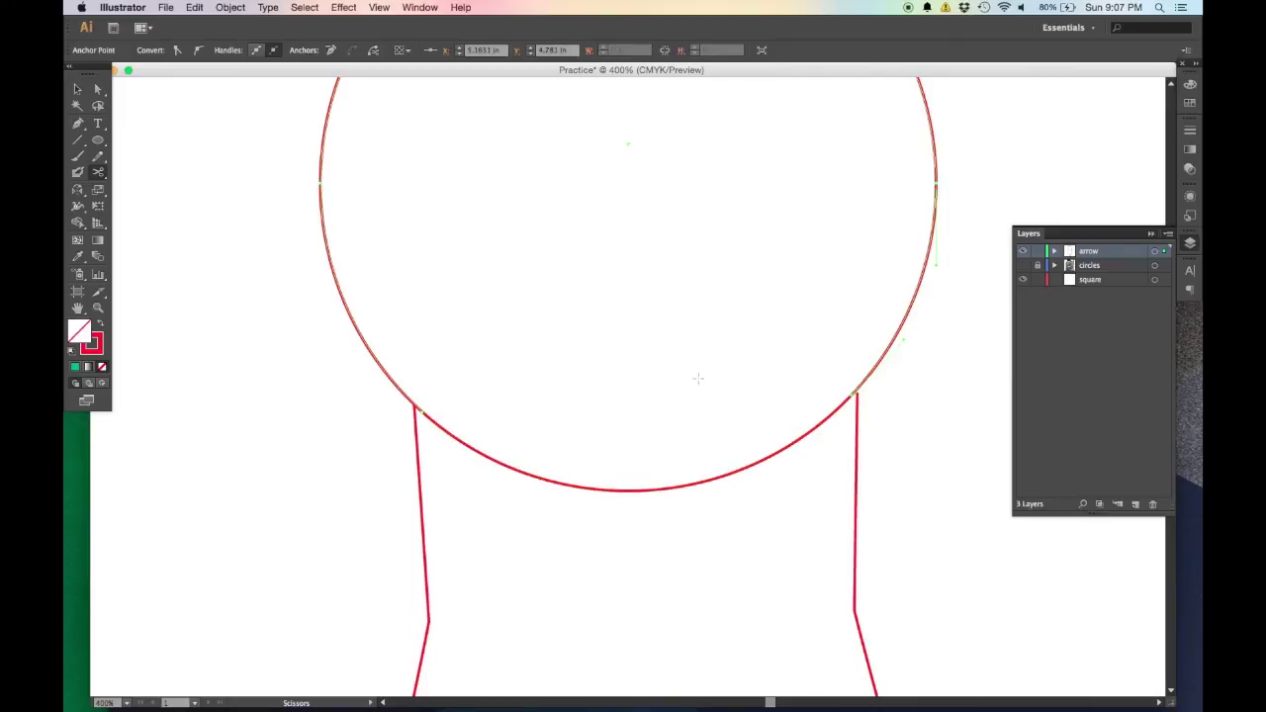
key("v")
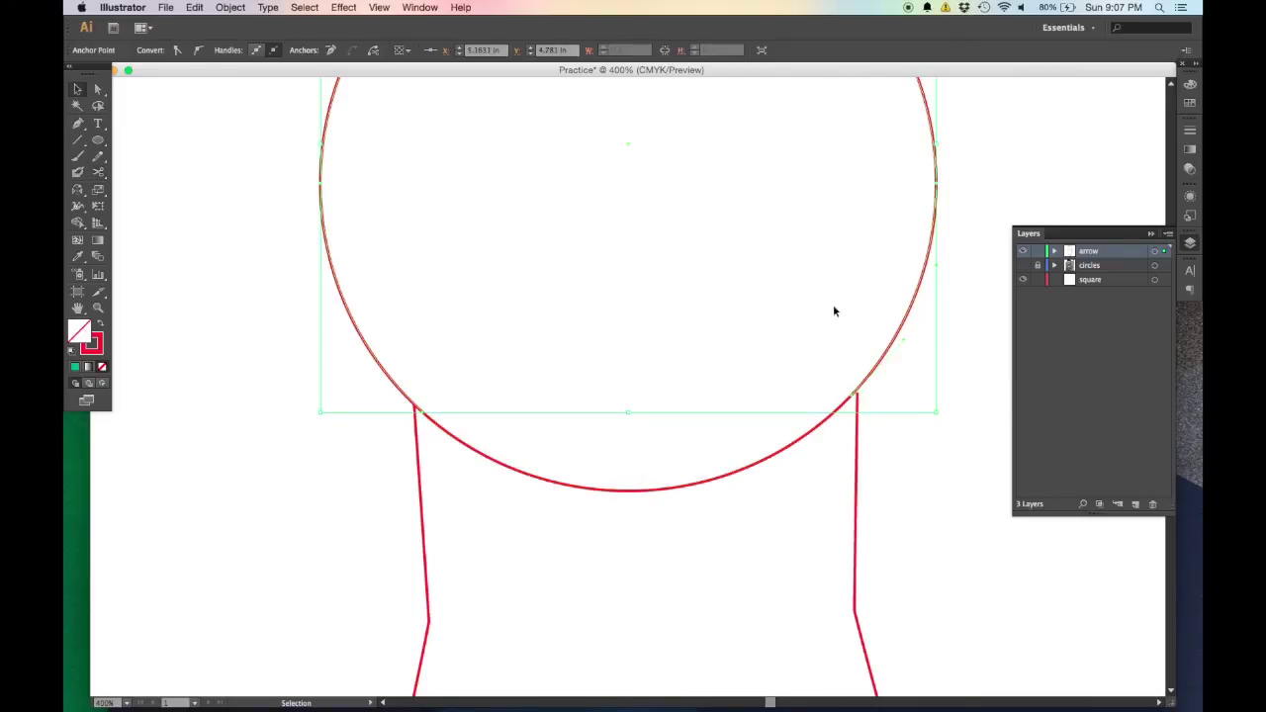
Delete the lower arc of the circle between the two side paths
scroll(822, 311, "down", 3)
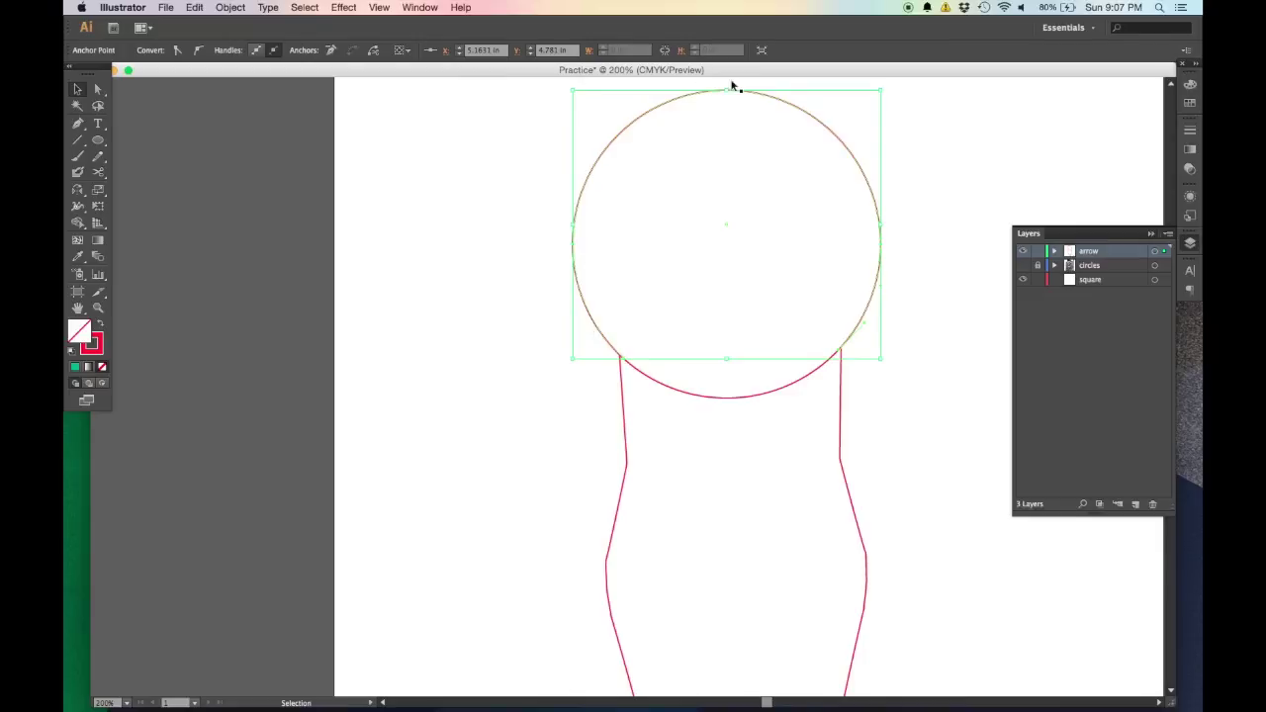
left_click(812, 371)
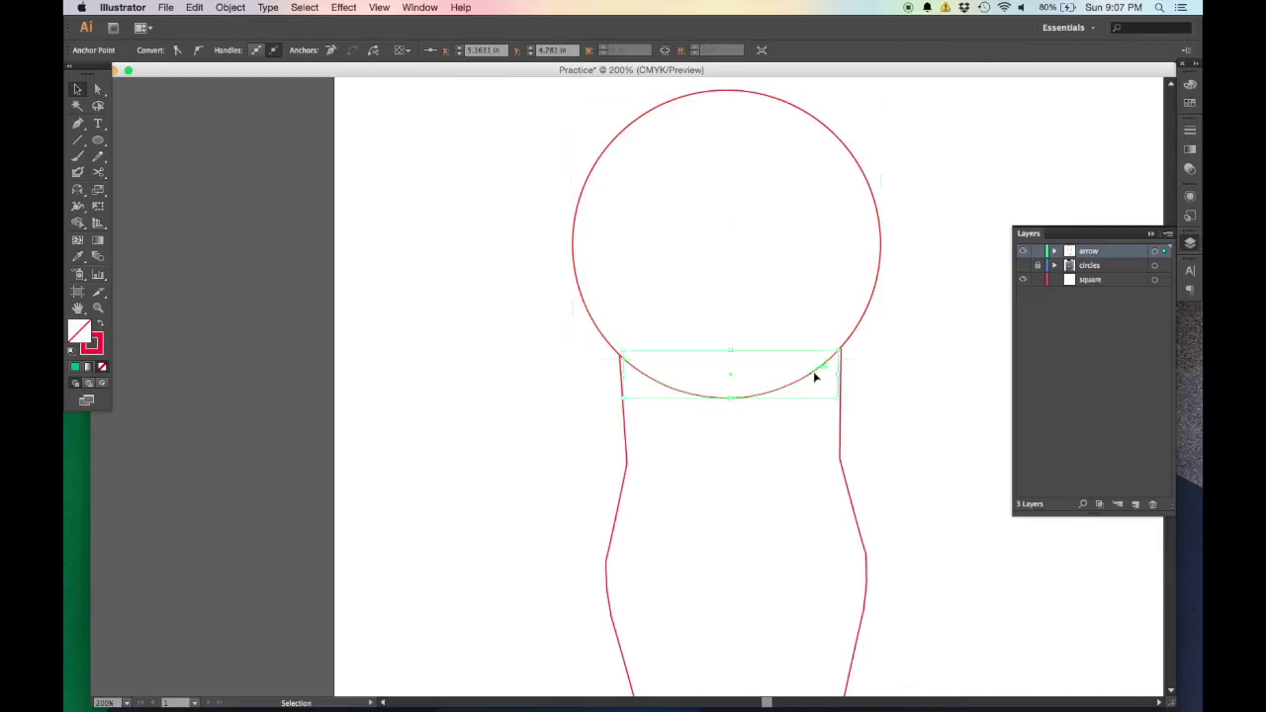
key("Delete")
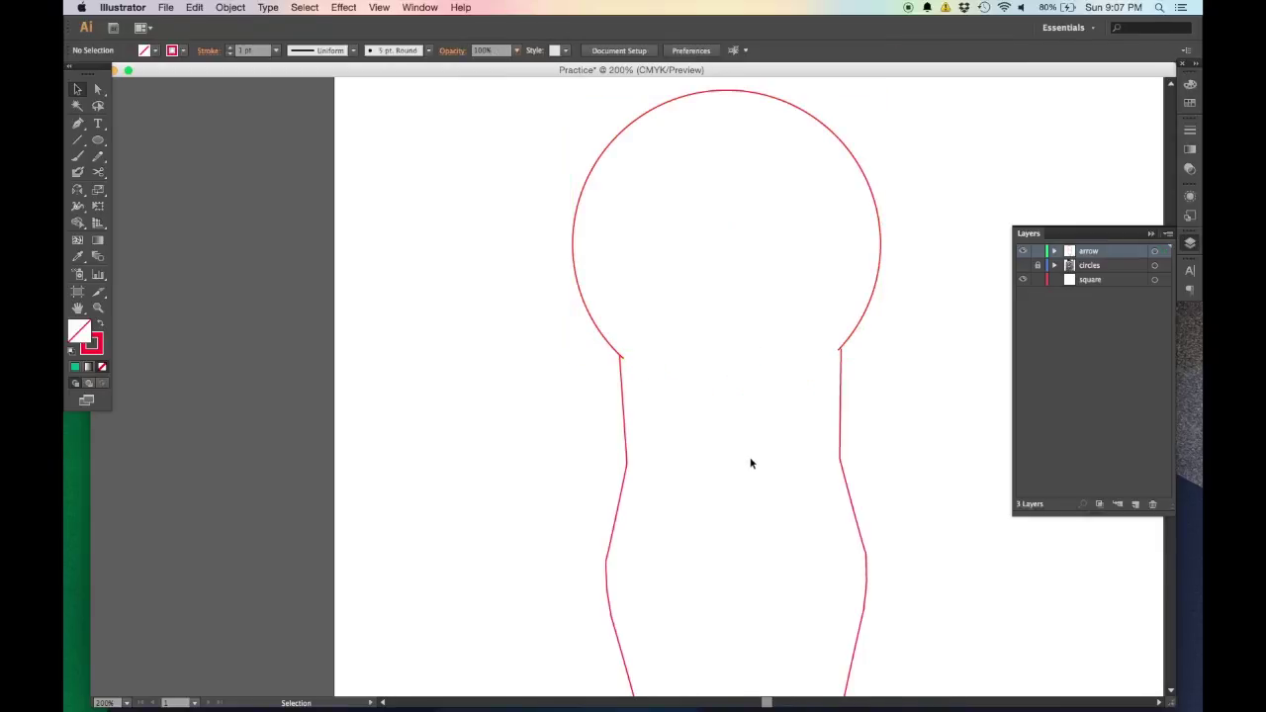
View the whole artboard and show the circles layer with the photo to compare it with the traced outline
scroll(748, 440, "down", 3)
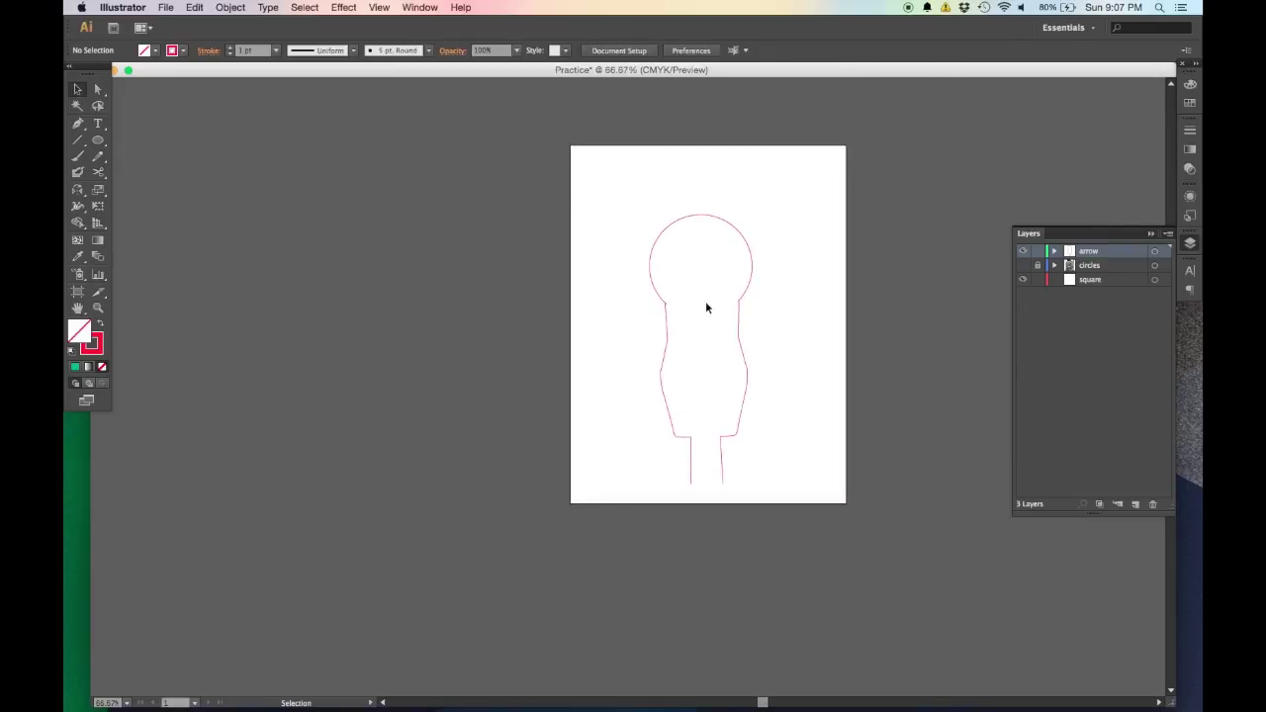
scroll(705, 300, "up", 1)
left_click_drag(670, 307, 657, 304)
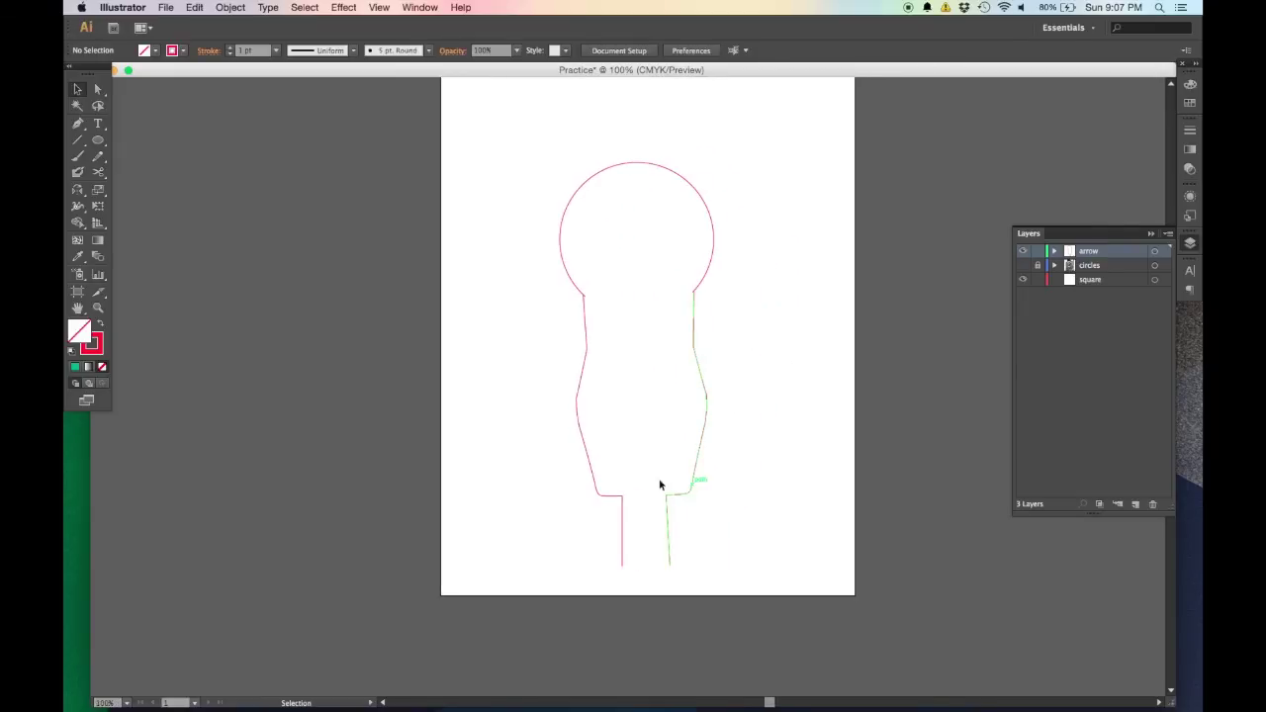
left_click(1023, 265)
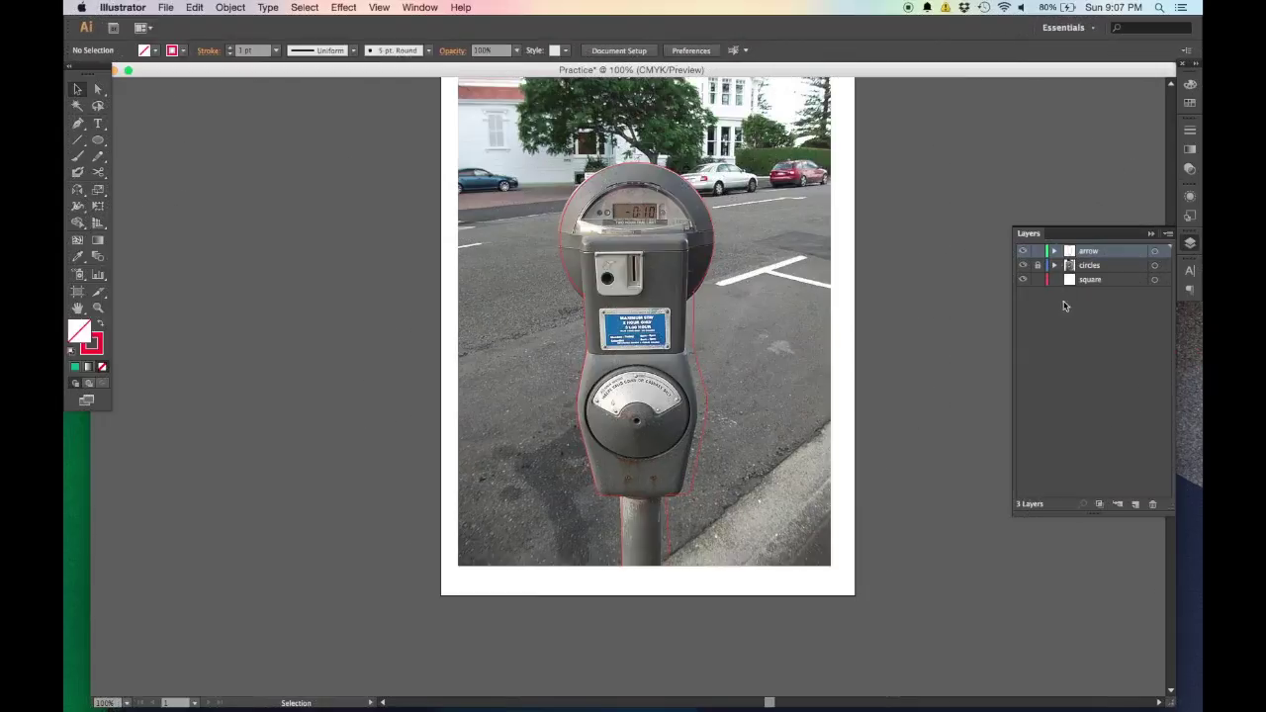
left_click(1023, 265)
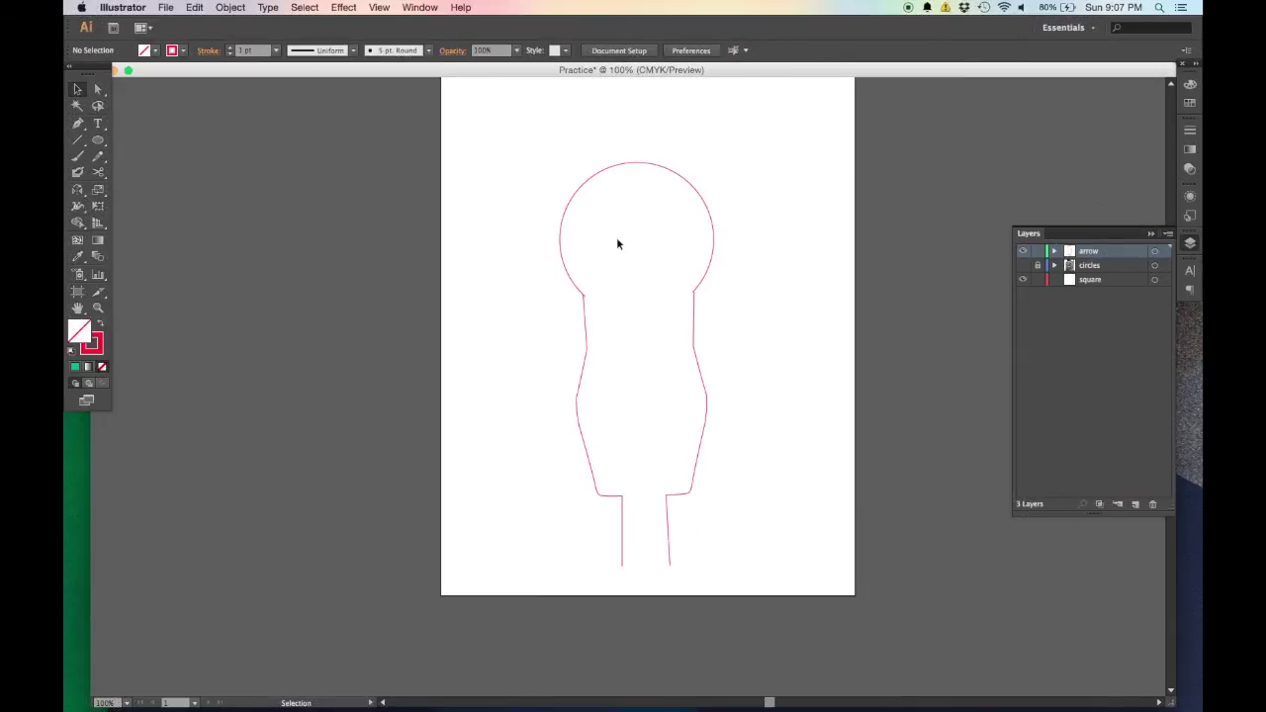
left_click(1023, 265)
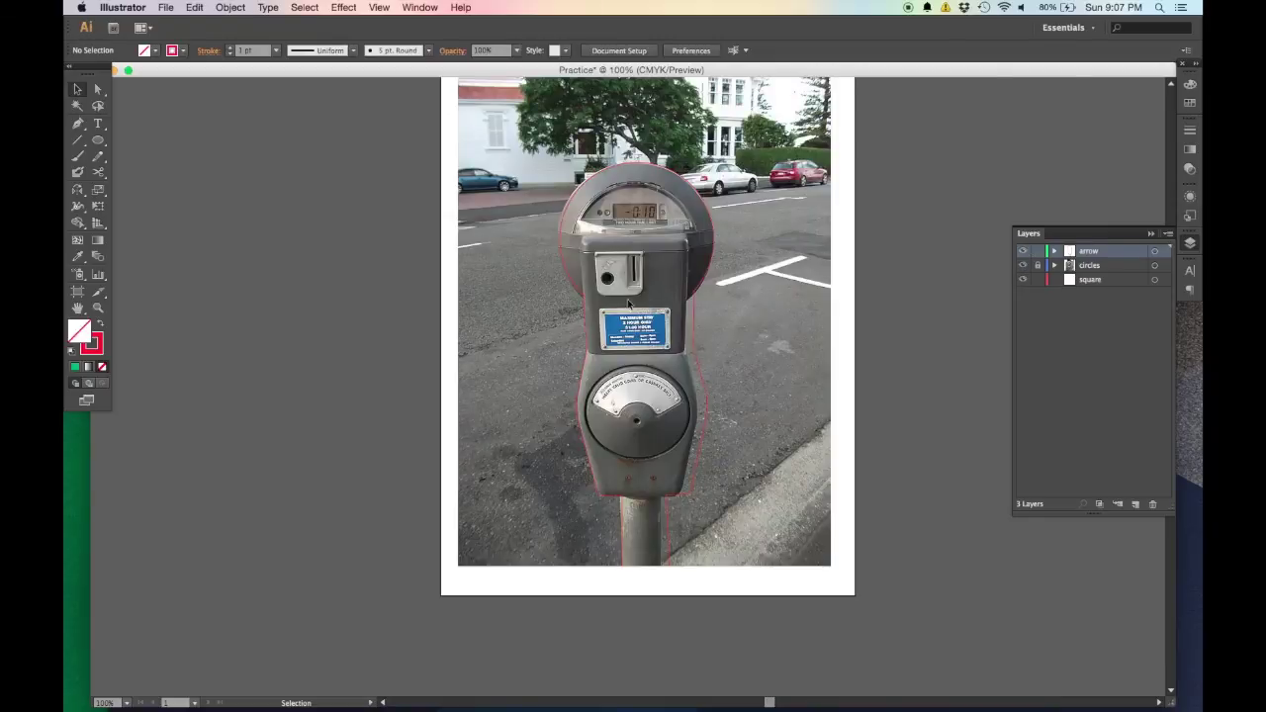
Compare the traced outline with the parking meter photo by hiding and showing the circles layer, then inspect both sides closely
left_click(1028, 267)
left_click(1023, 279)
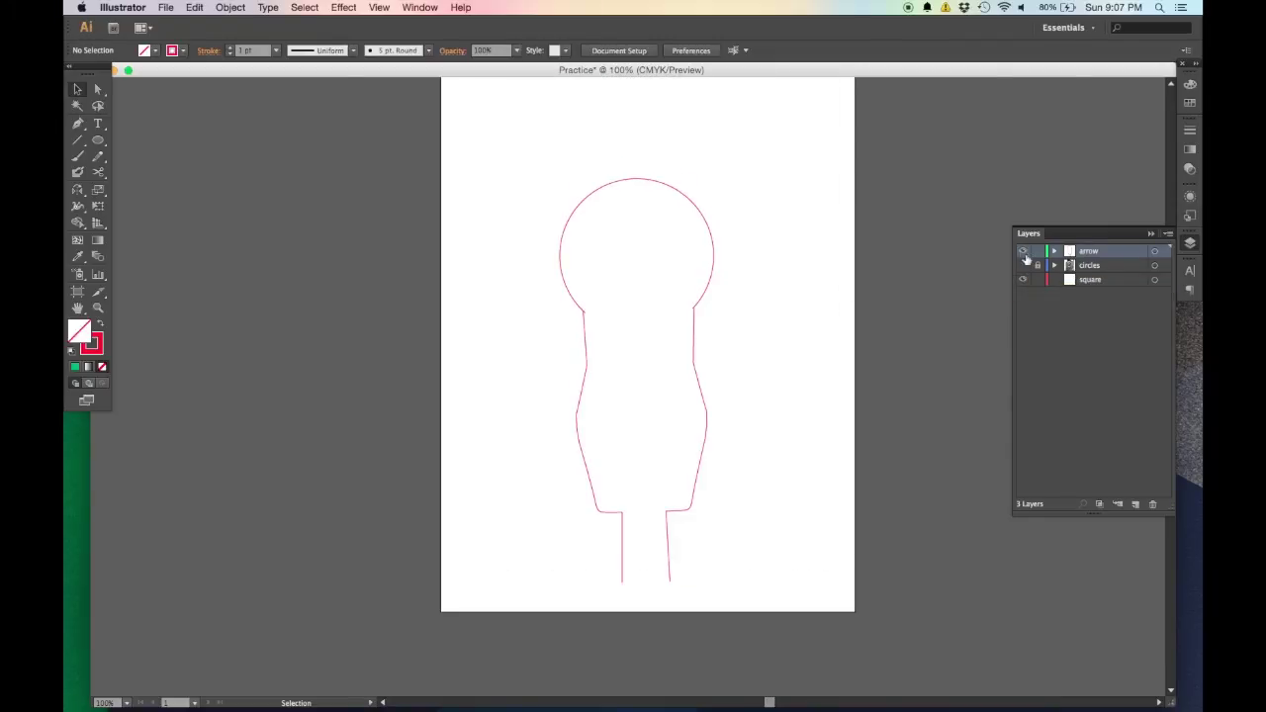
left_click(1022, 265)
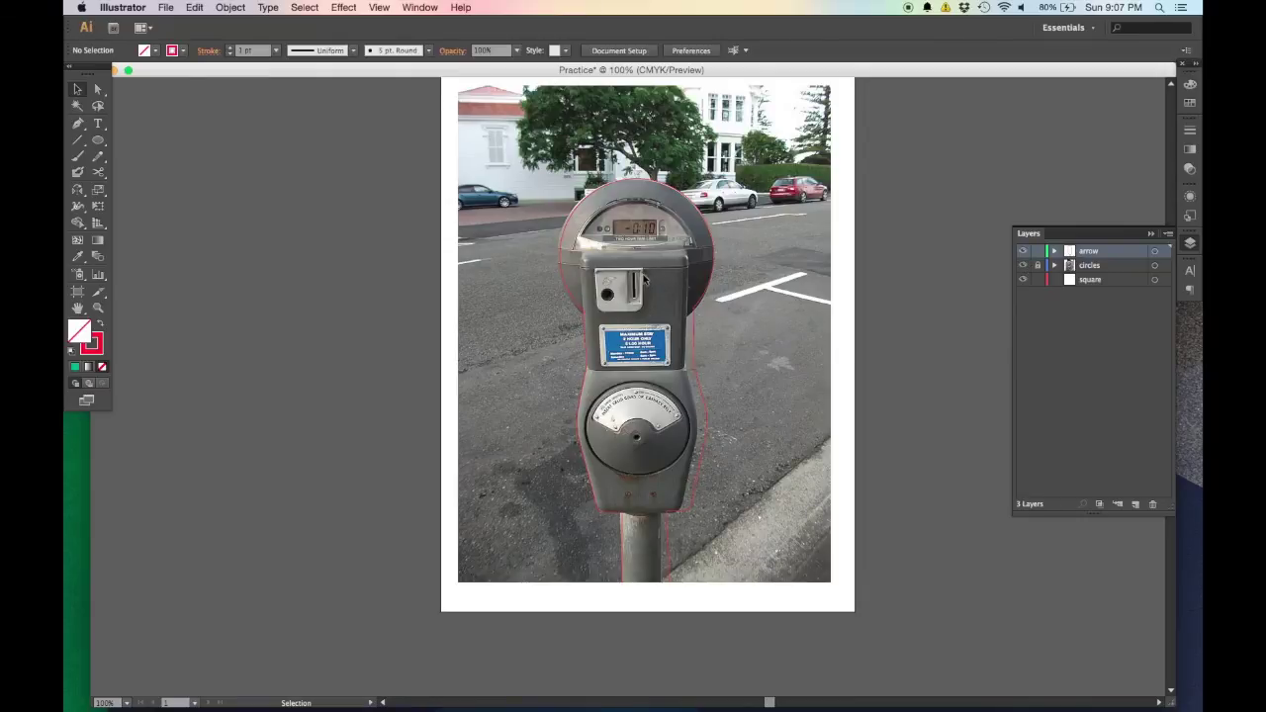
scroll(634, 299, "up", 3)
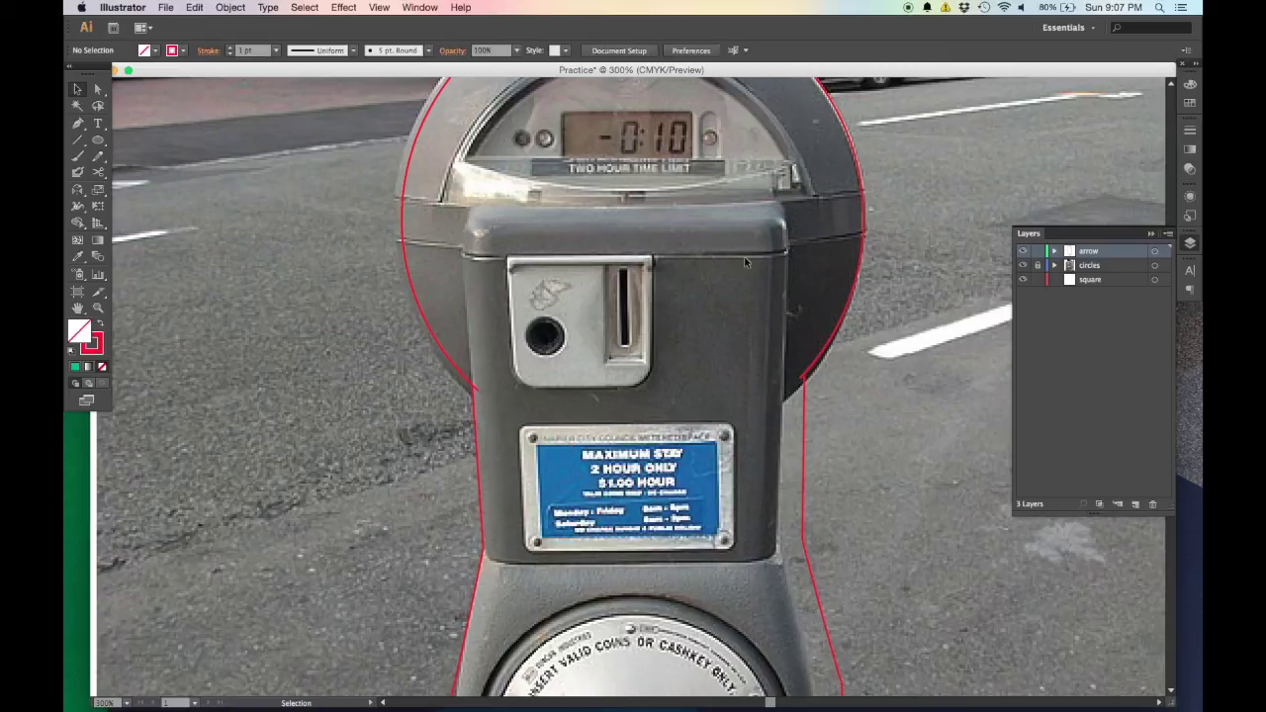
scroll(645, 166, "down", 4)
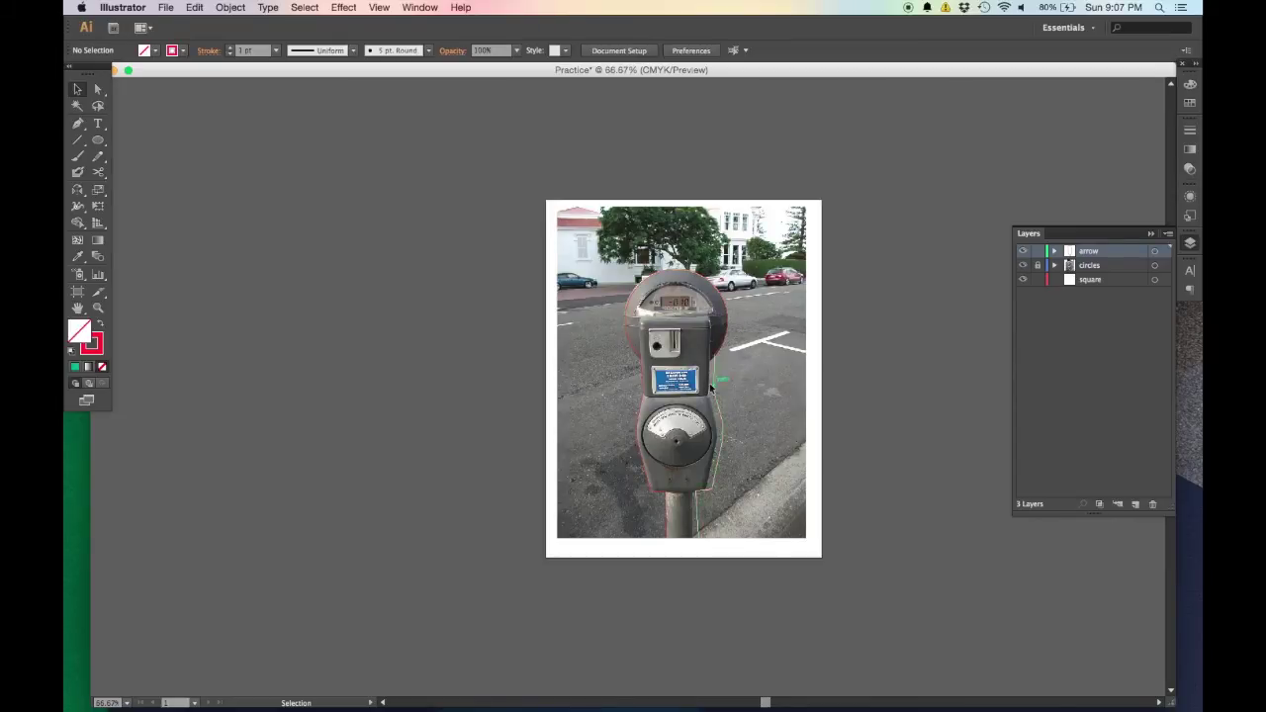
scroll(698, 351, "up", 1)
left_click_drag(700, 358, 647, 337)
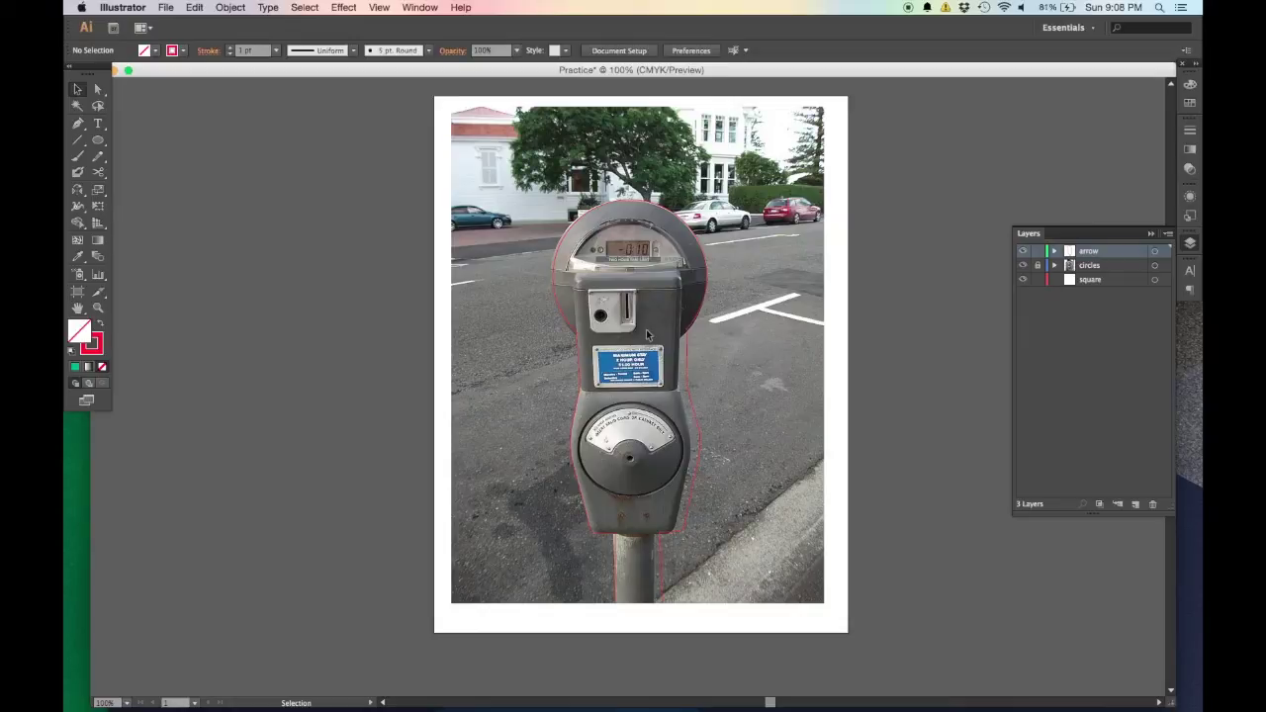
Unlock the circles layer and delete the parking meter photo together with the traced outline
key("super+minus")
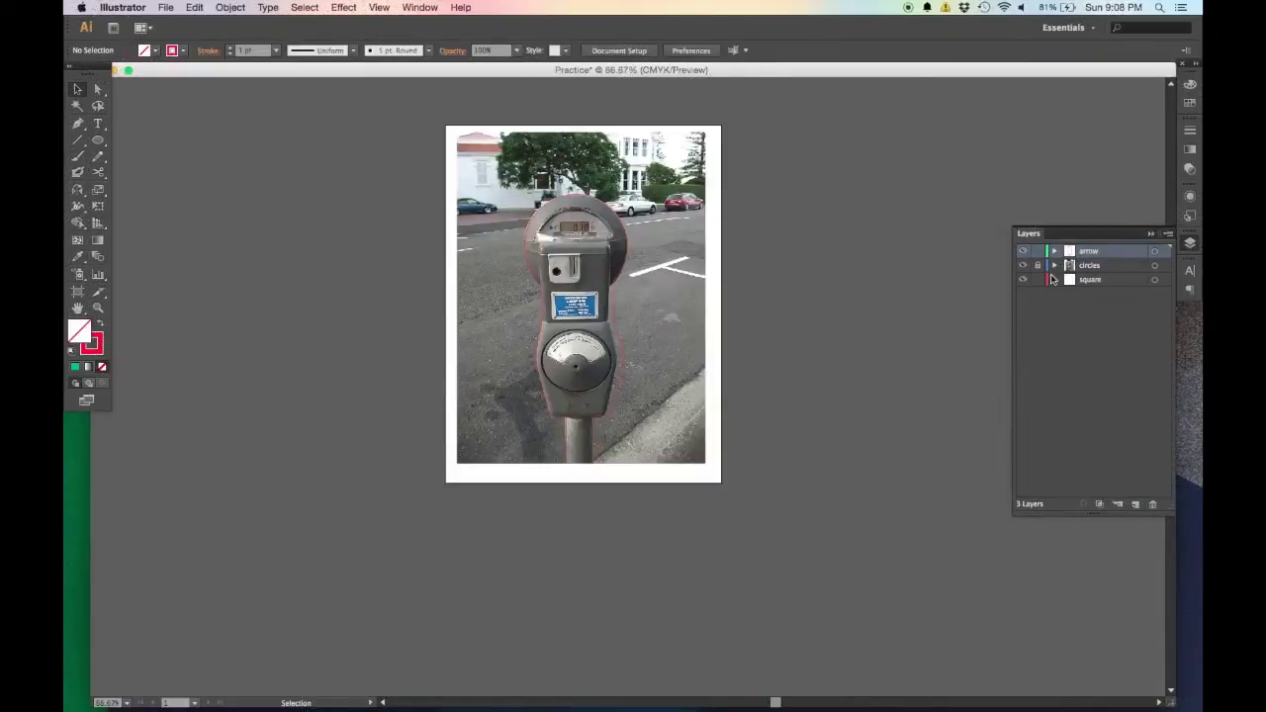
left_click_drag(777, 522, 625, 349)
key("Delete")
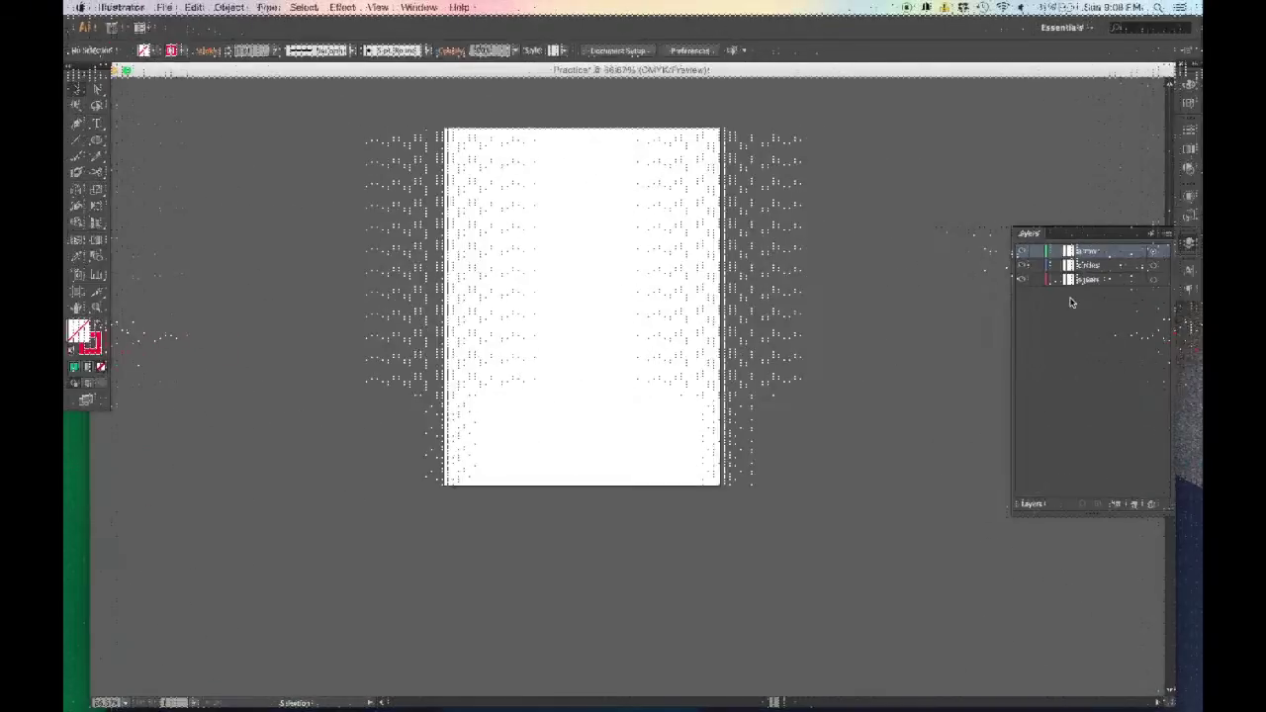
Place food-truck-clip-art.png on the circles layer, move it to the upper middle of the artboard and deselect it
left_click(1087, 265)
left_click(165, 7)
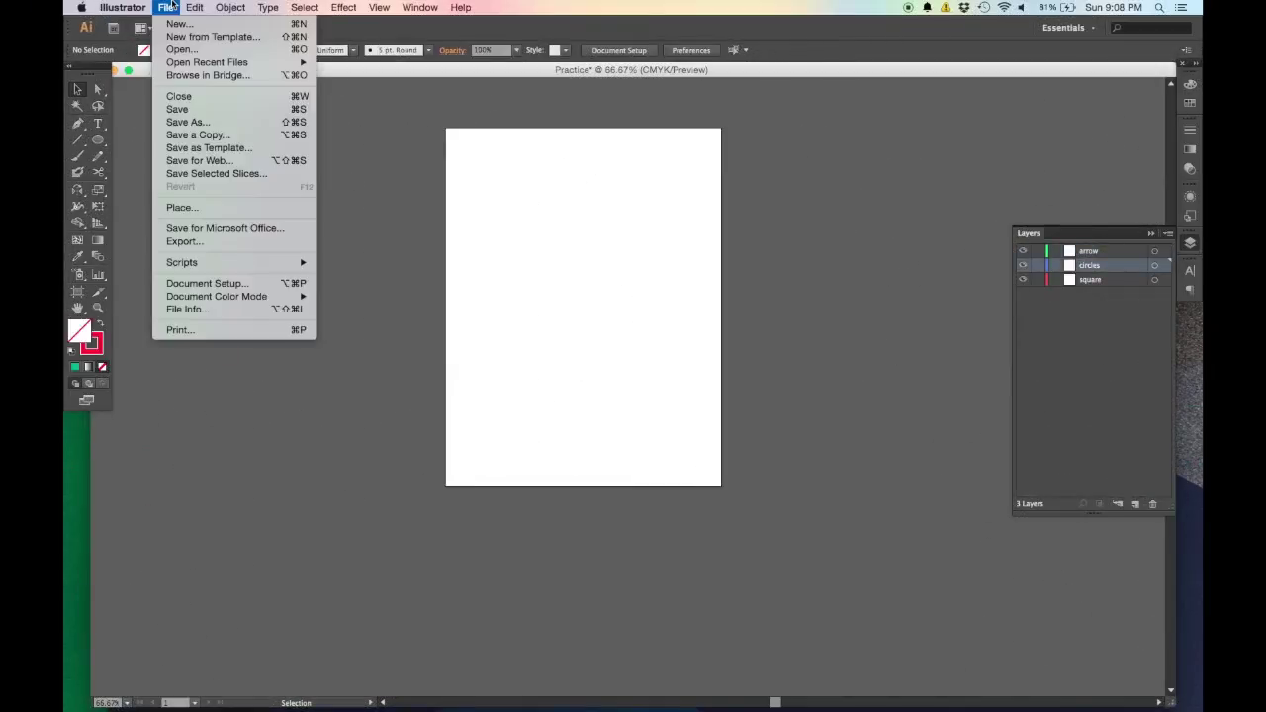
left_click(219, 210)
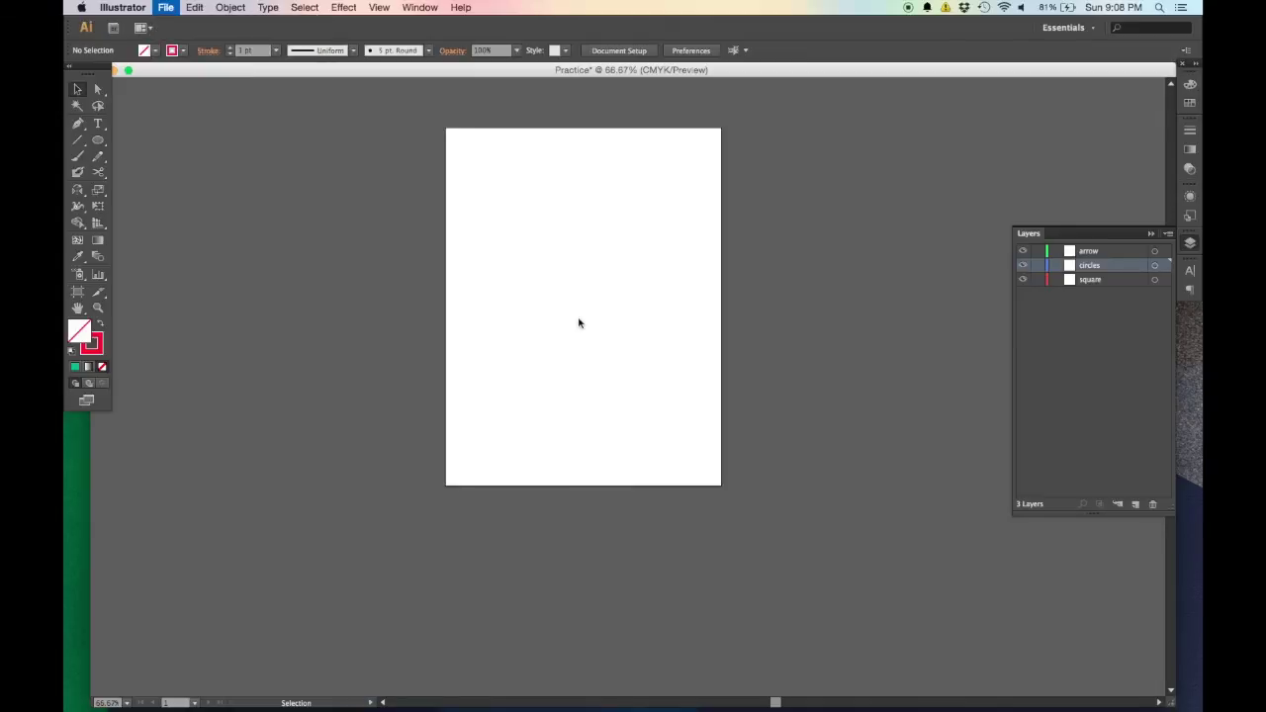
left_click(704, 150)
left_click(848, 451)
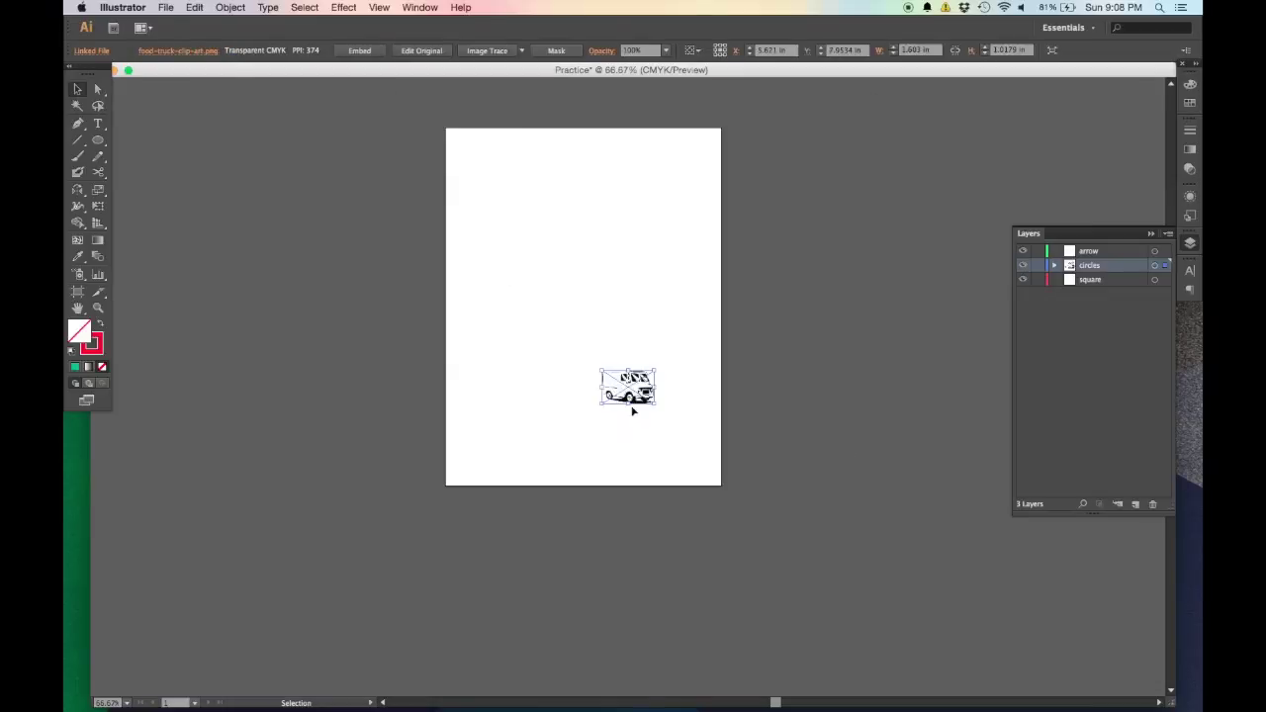
left_click_drag(633, 387, 578, 273)
key("super+shift+a")
Check the pixel dimensions of food-truck-clip-art.png in the IMAGES folder in Finder, then return to Illustrator
scroll(577, 274, "up", 3)
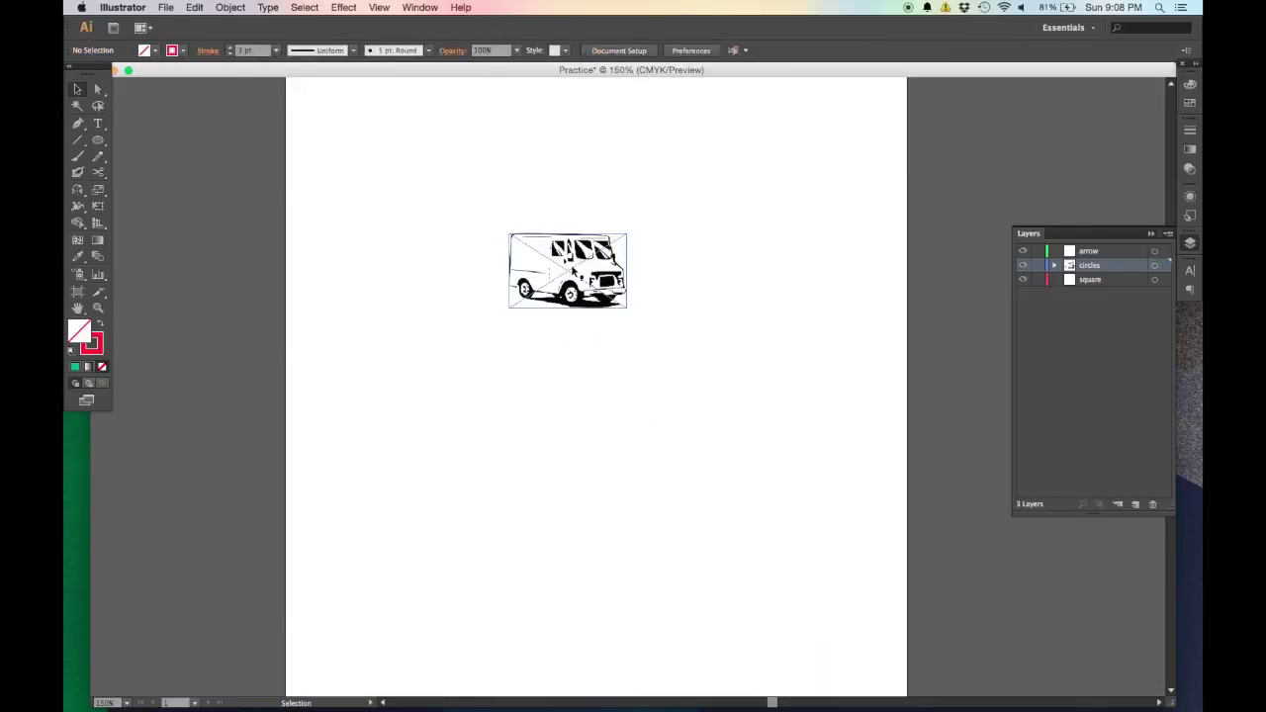
scroll(585, 284, "up", 3)
scroll(584, 284, "down", 3)
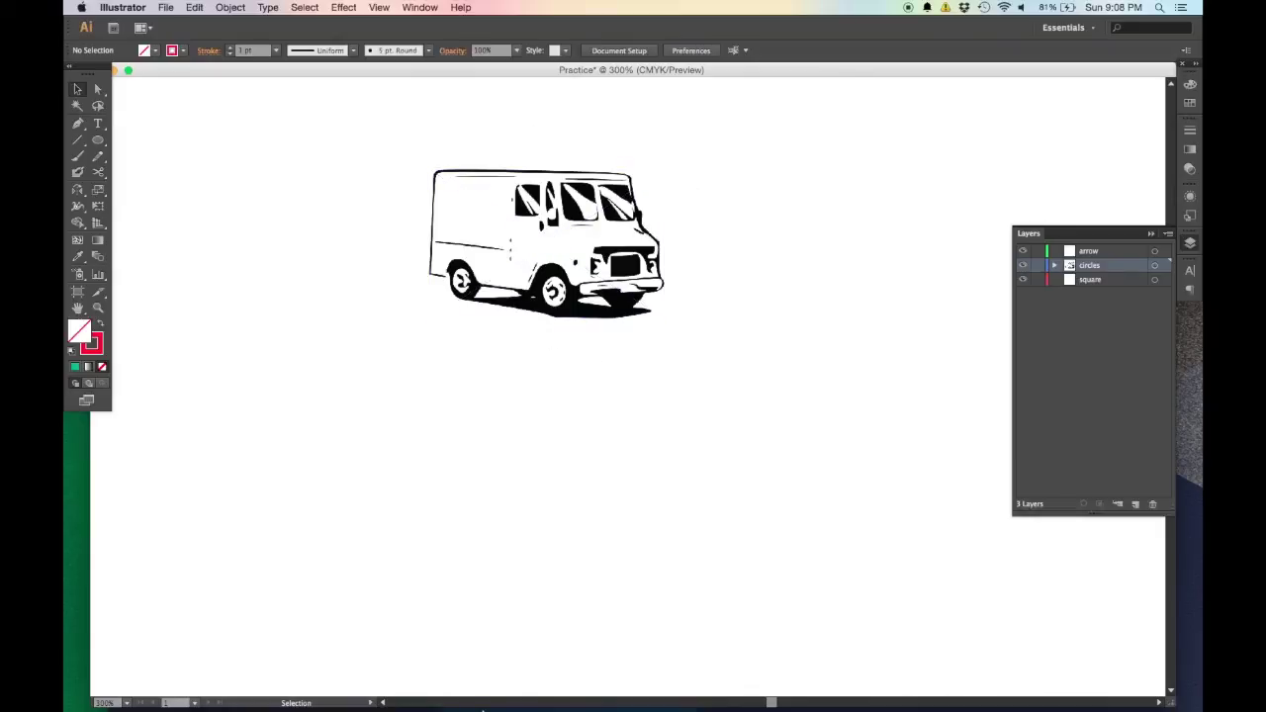
left_click(181, 683)
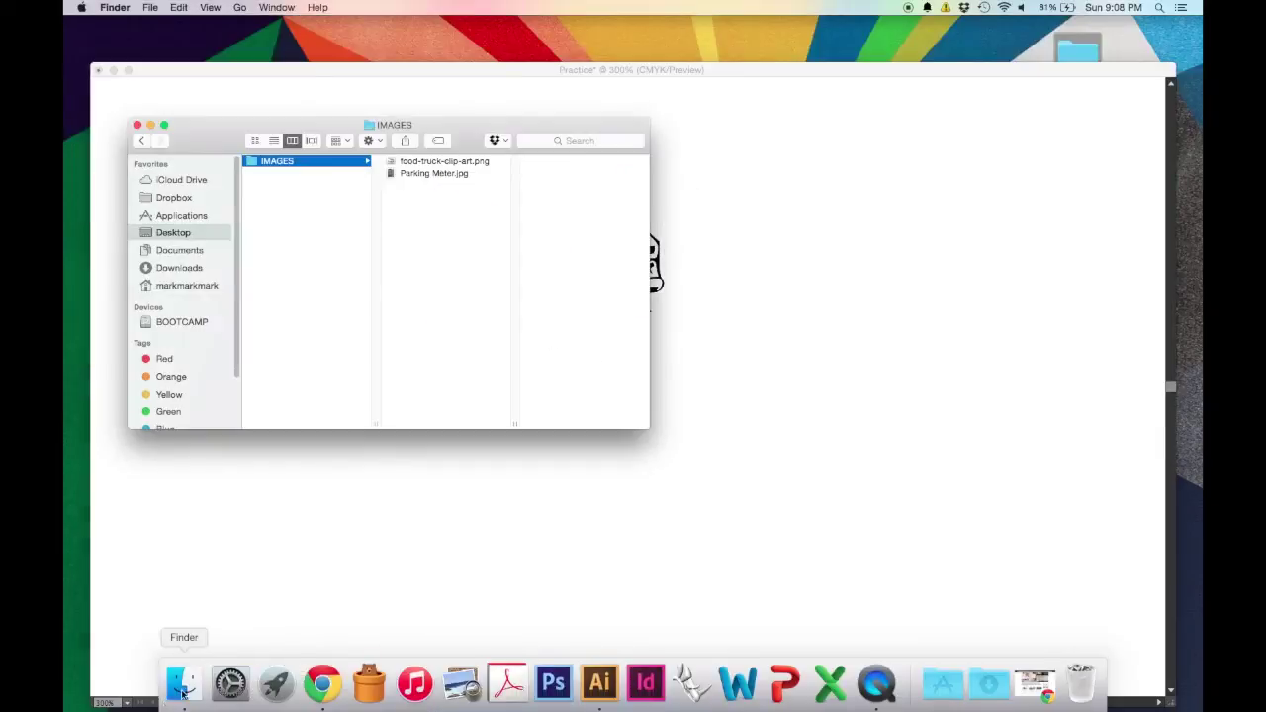
left_click(472, 162)
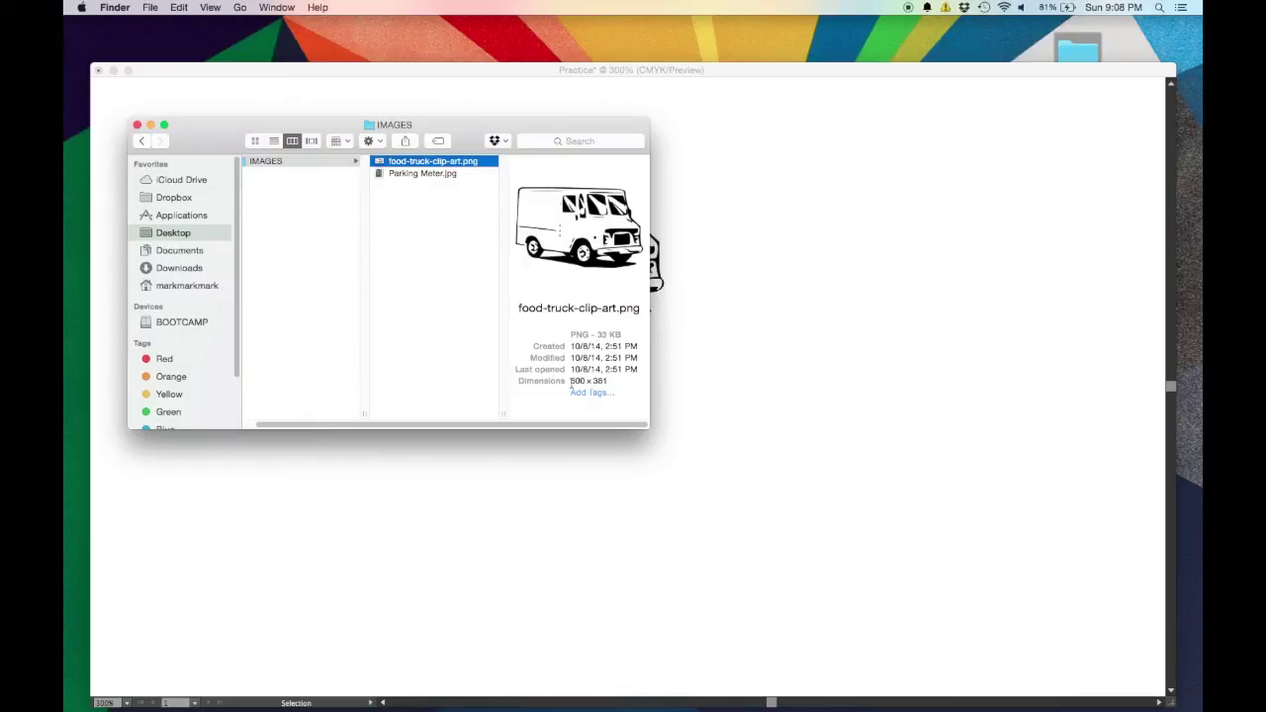
left_click_drag(570, 381, 610, 381)
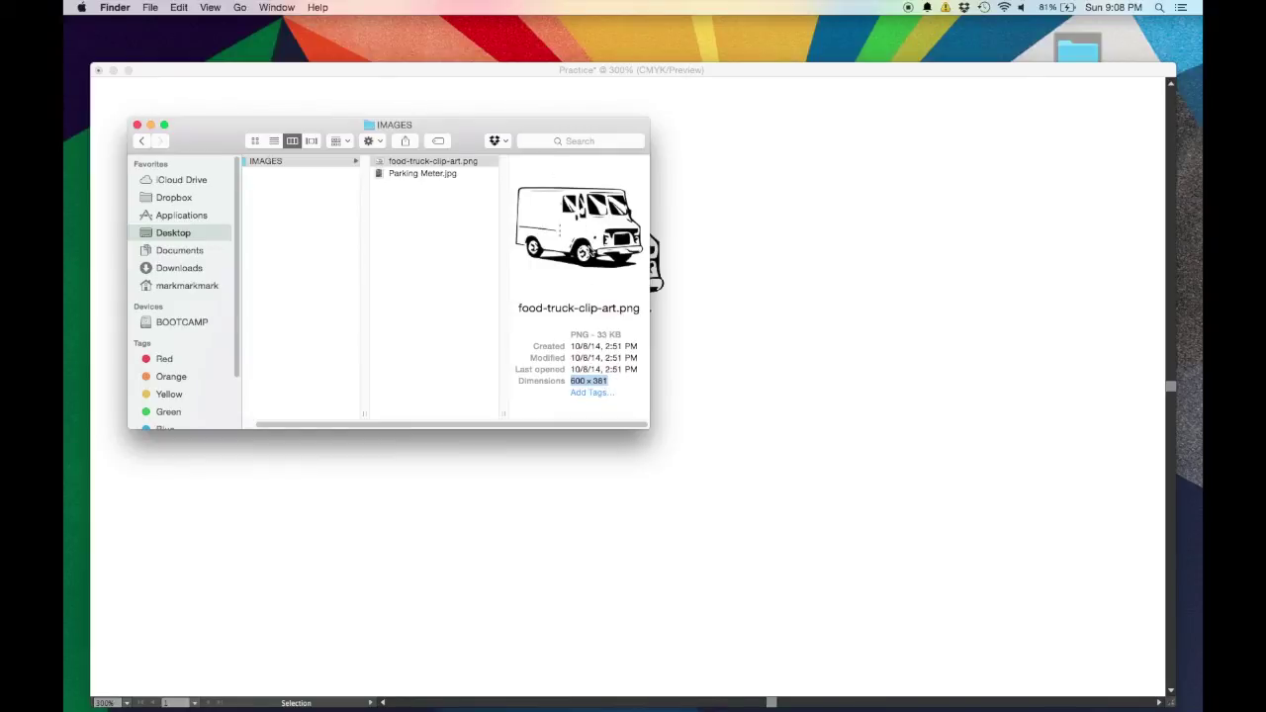
left_click(137, 124)
left_click(308, 77)
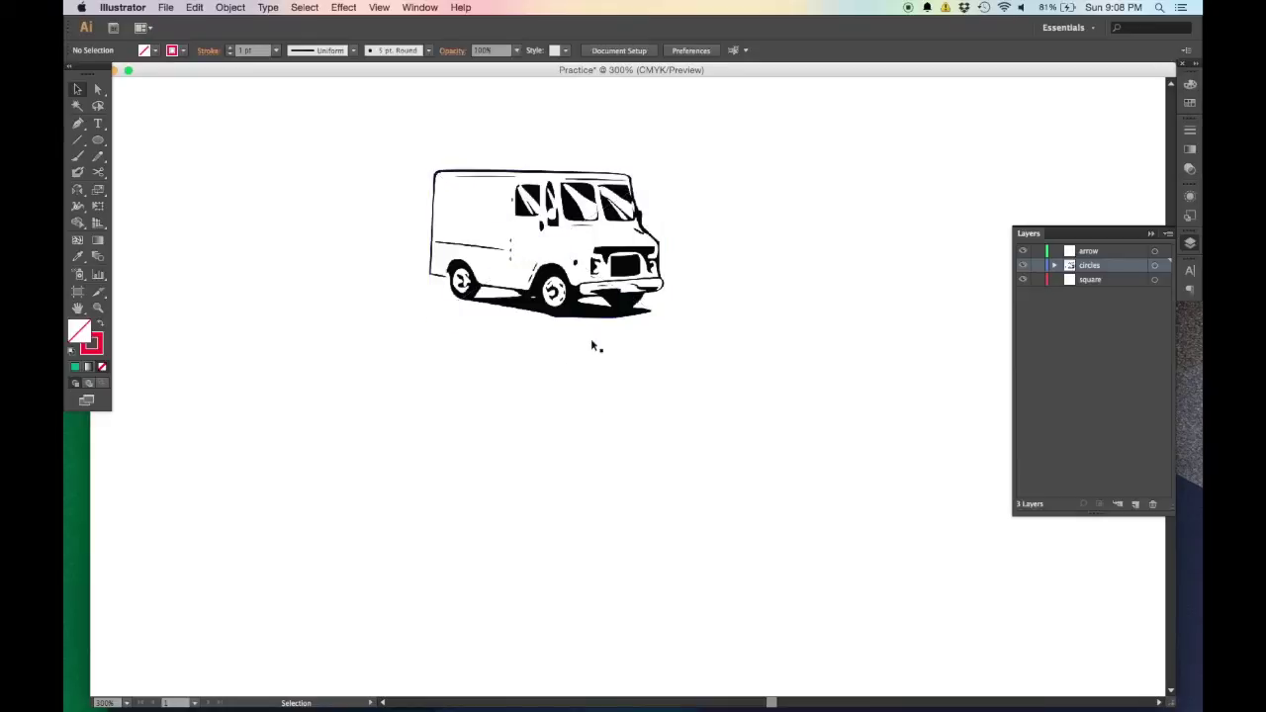
Examine the edges of the placed truck image's windows at high magnification to judge its pixel resolution
key("super+minus")
key("super+minus")
key("super+equal")
key("super+equal")
key("super+equal")
key("super+equal")
key("super+equal")
key("super+equal")
key("super+equal")
key("super+equal")
key("super+equal")
key("super+equal")
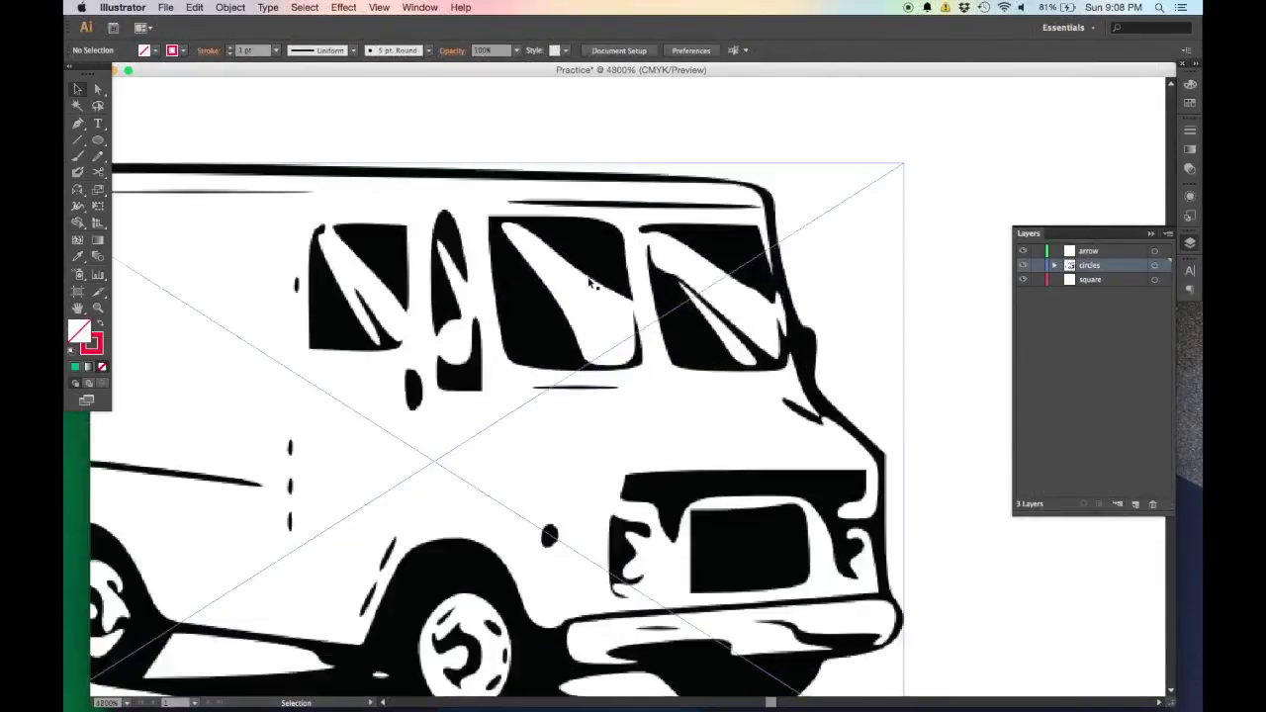
scroll(610, 274, "up", 5)
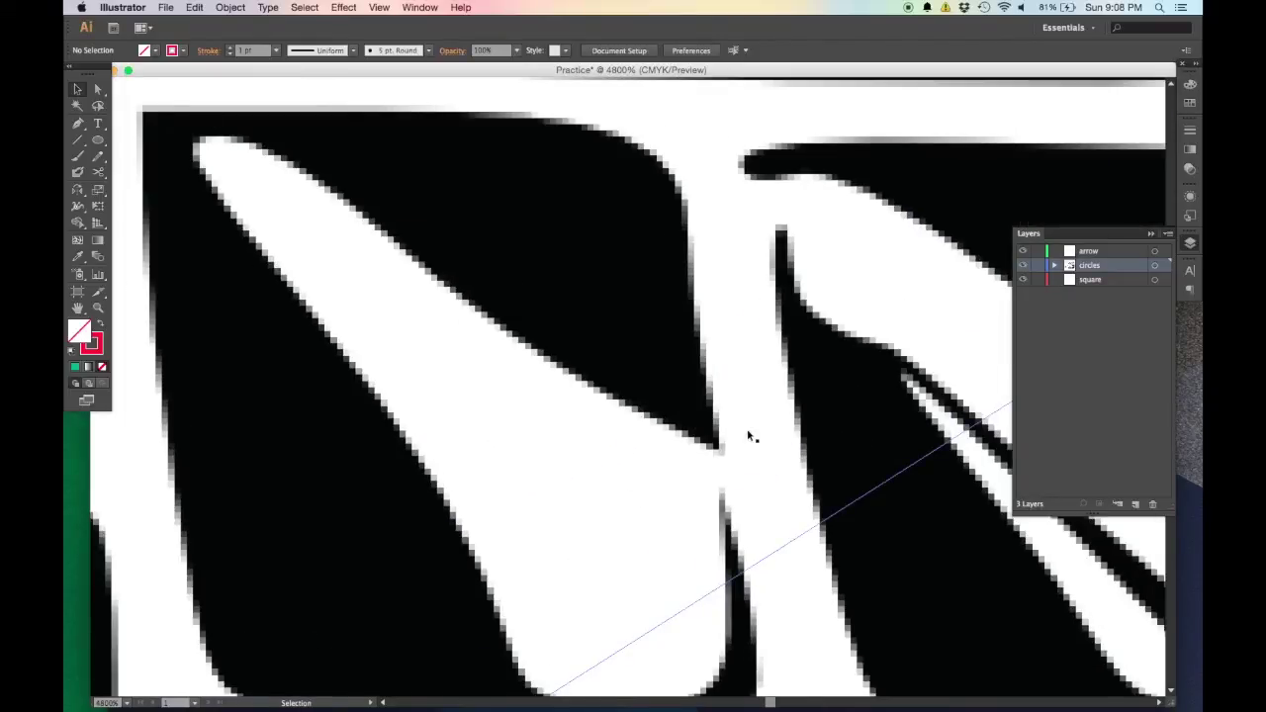
scroll(728, 209, "right", 2)
key("super+minus")
key("super+minus")
key("super+minus")
key("super+minus")
key("super+minus")
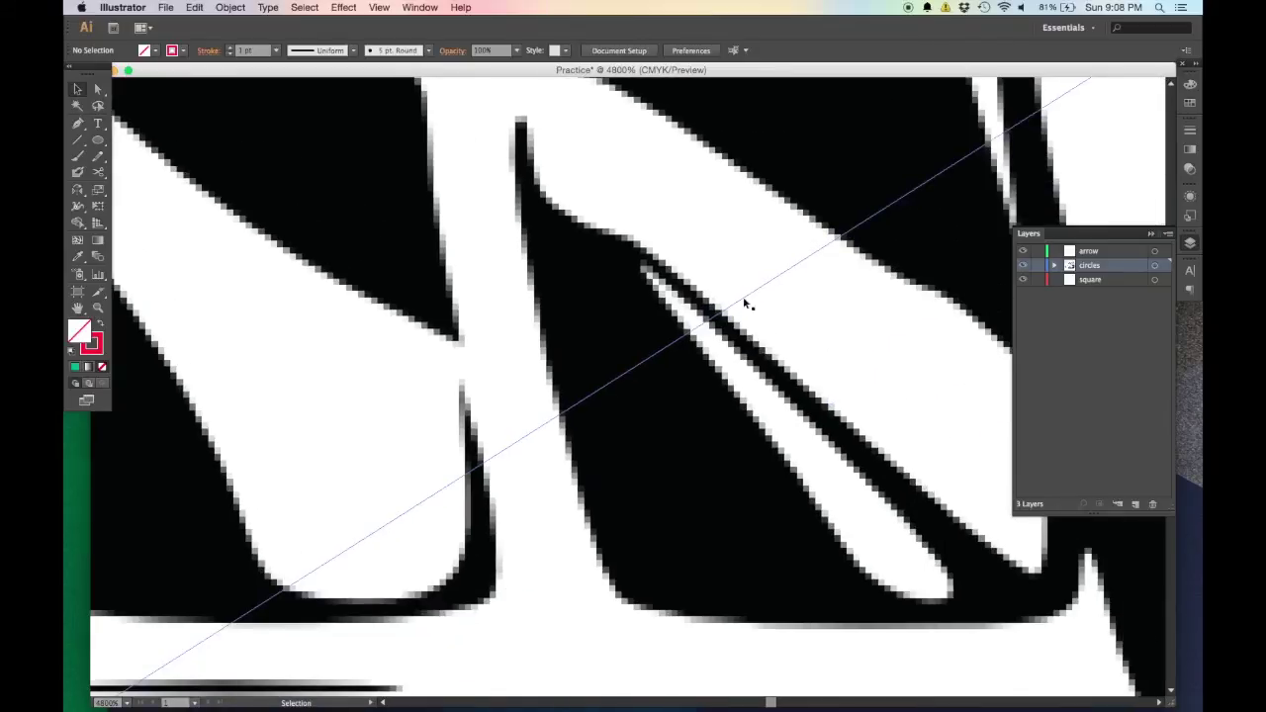
key("super+minus")
key("super+minus")
key("super+minus")
key("super+minus")
key("super+minus")
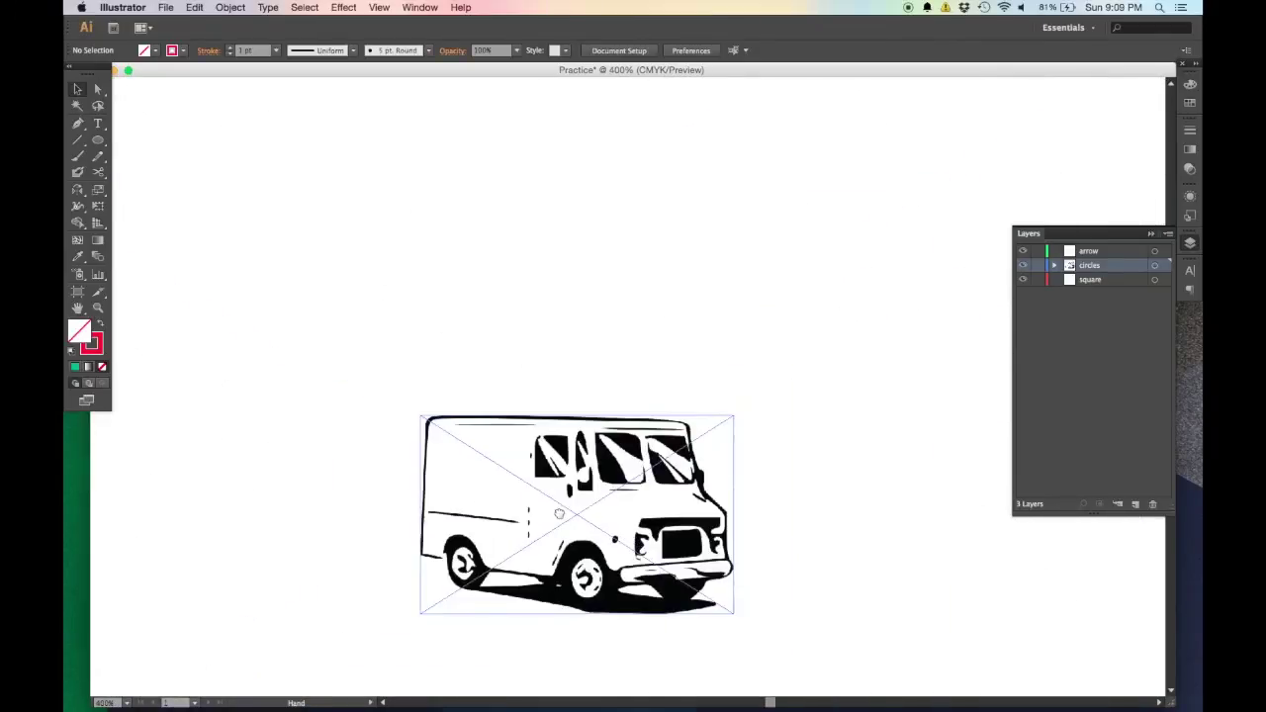
key("super+minus")
key("super+minus")
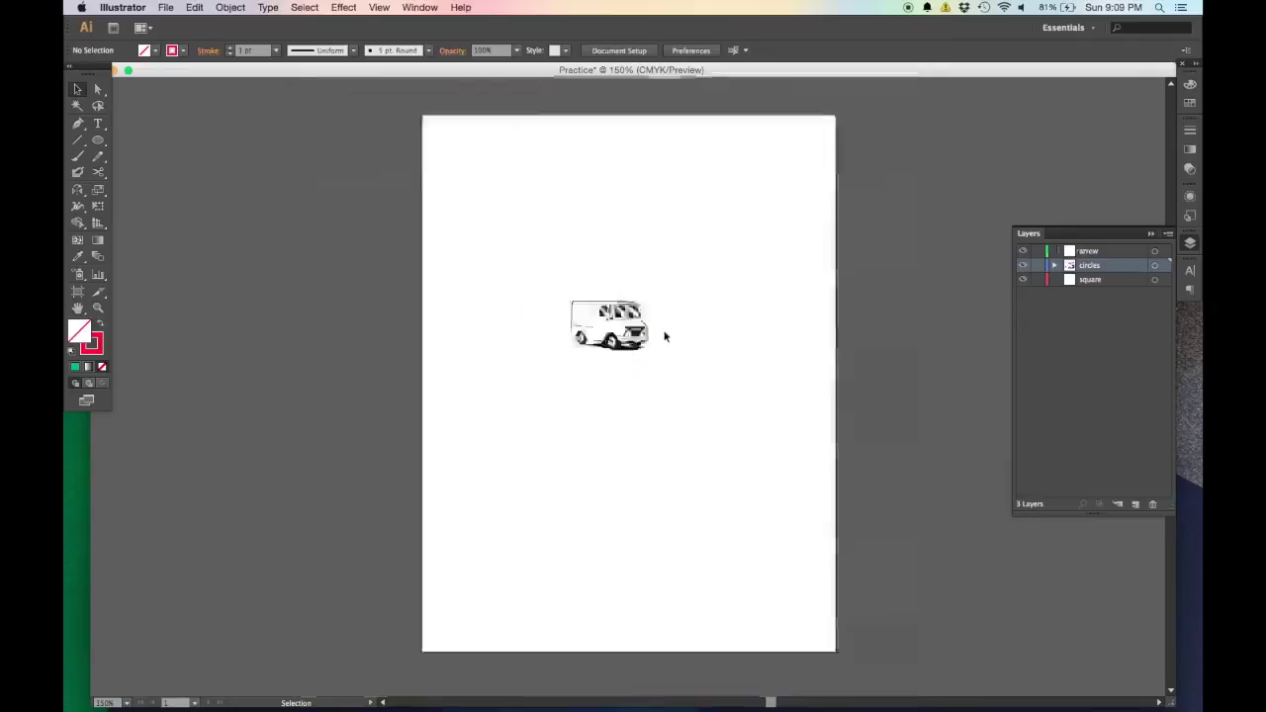
Select the placed truck image and run Image Trace on it with the Default preset
scroll(594, 326, "right", 2)
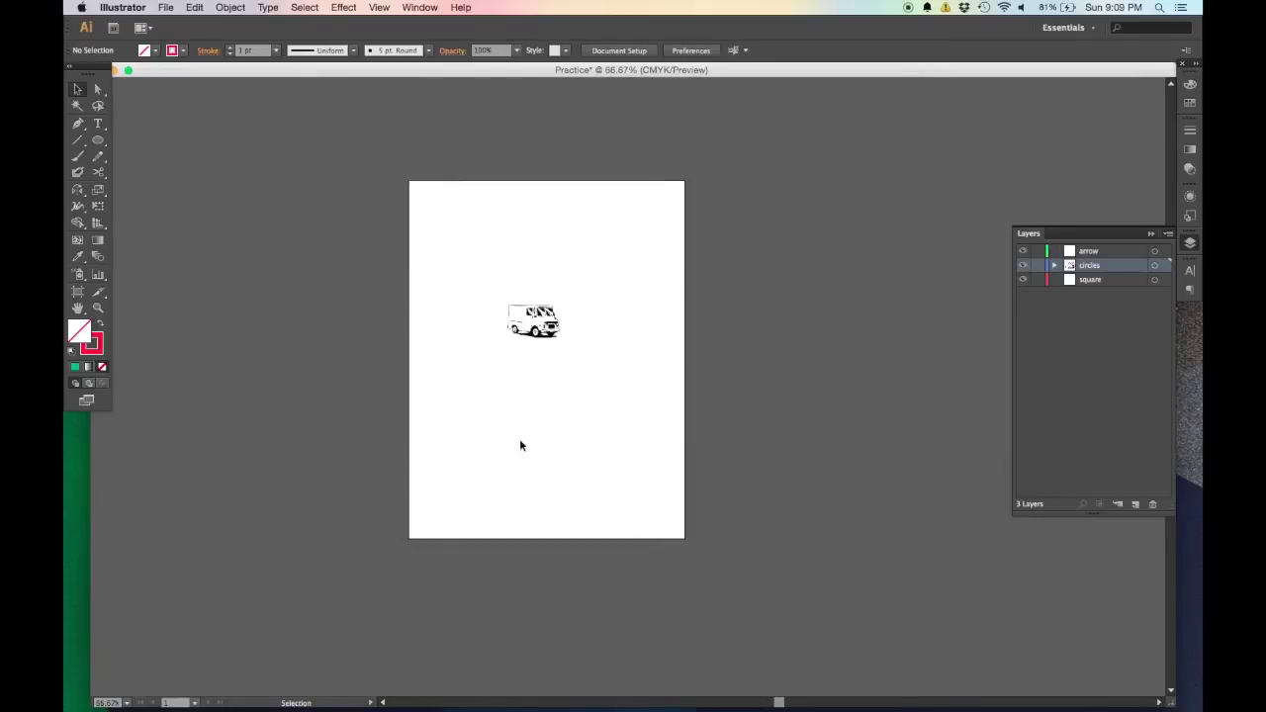
scroll(565, 299, "up", 5)
left_click_drag(457, 453, 509, 333)
key("super+minus")
key("super+minus")
key("super+minus")
key("super+minus")
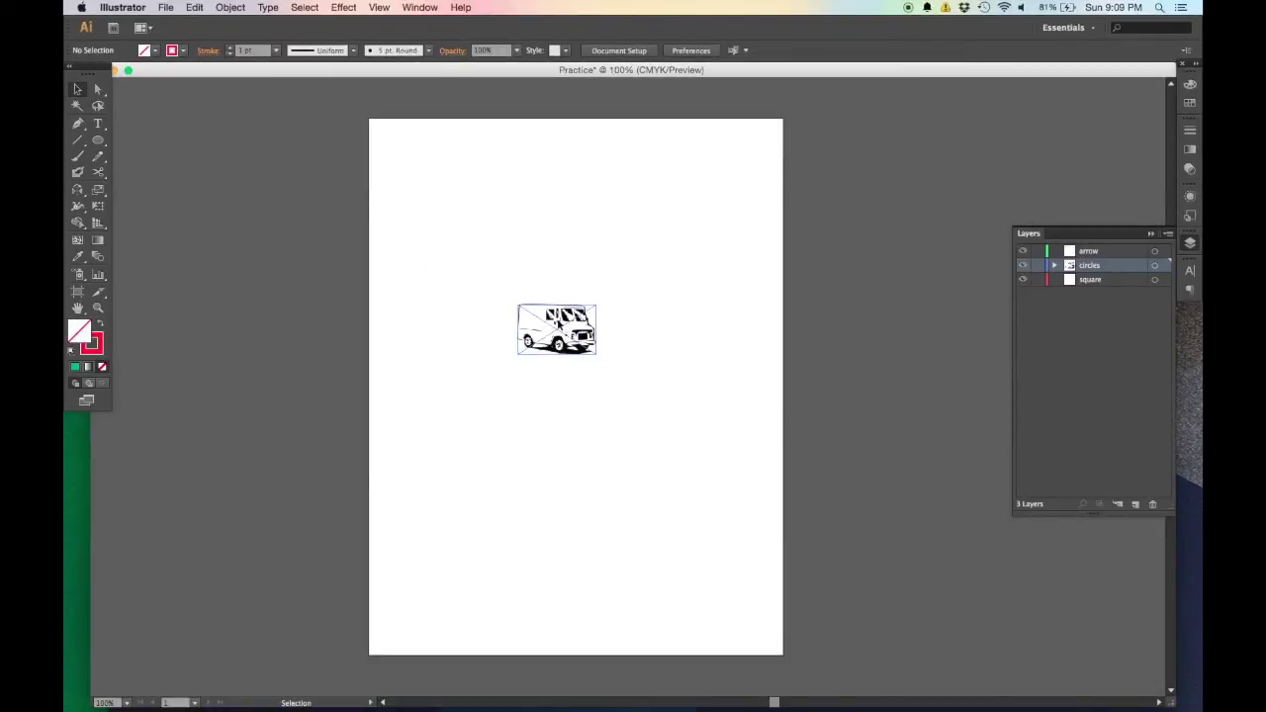
left_click(559, 323)
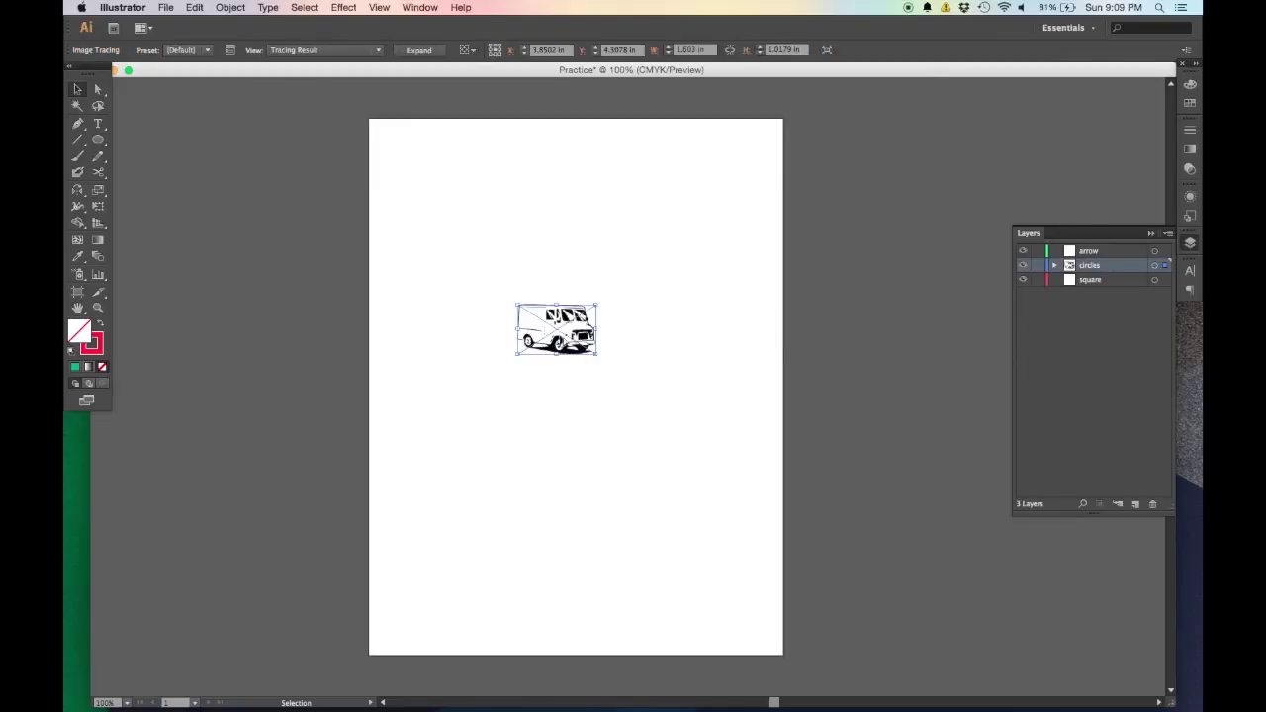
Examine the traced truck's window edges and overall shape at high magnification
scroll(562, 324, "up", 5)
scroll(597, 277, "up", 3)
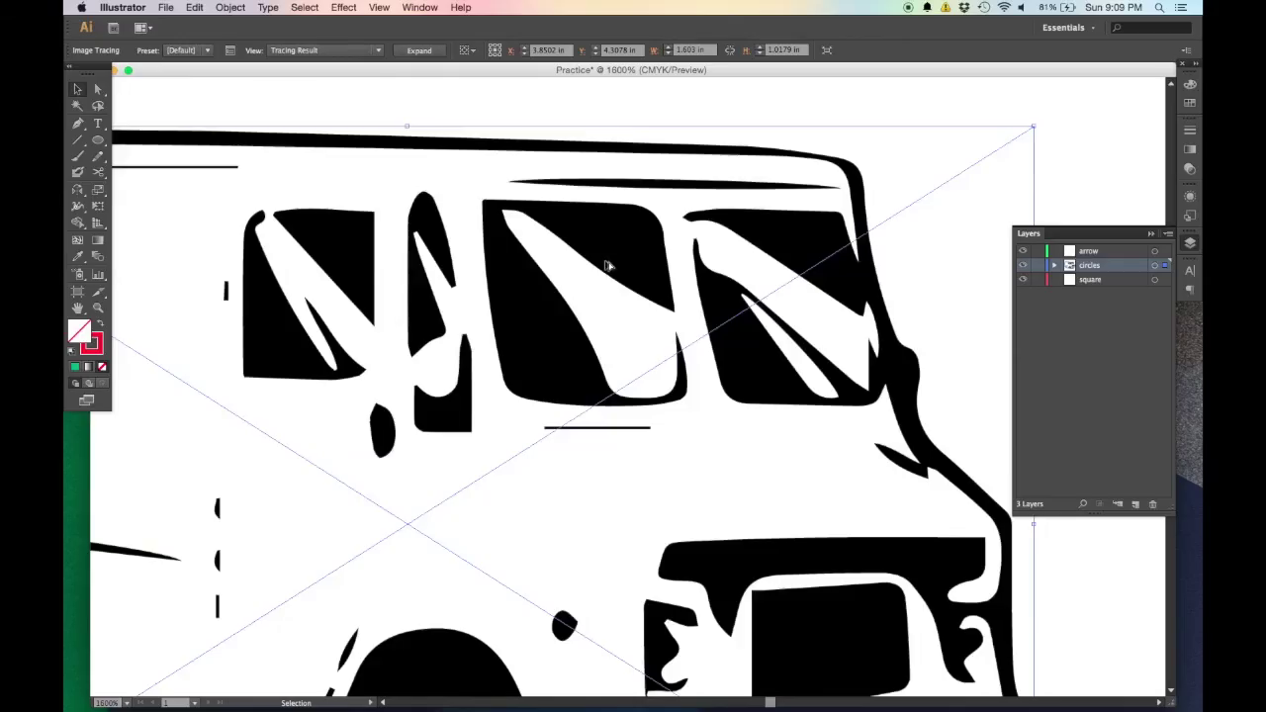
scroll(586, 265, "up", 2)
mouse_move(578, 327)
left_mouse_down()
mouse_move(712, 420)
mouse_move(585, 324)
left_mouse_up()
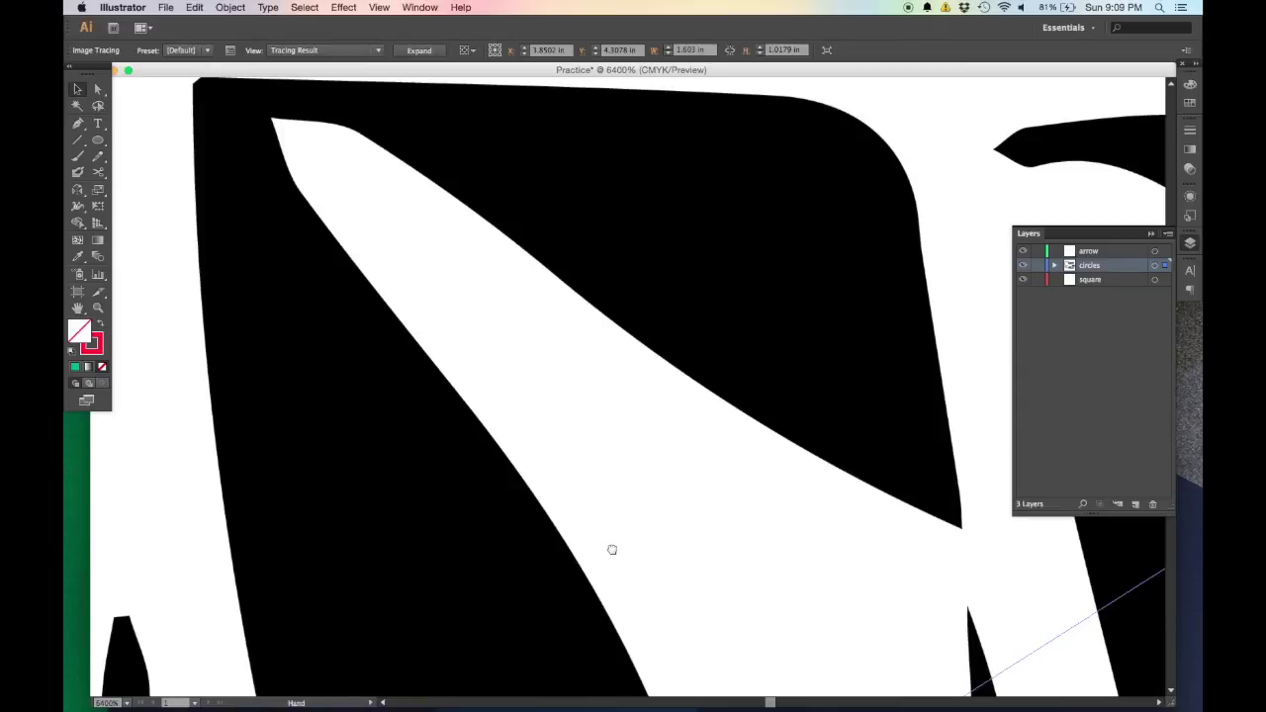
scroll(610, 548, "down", 3)
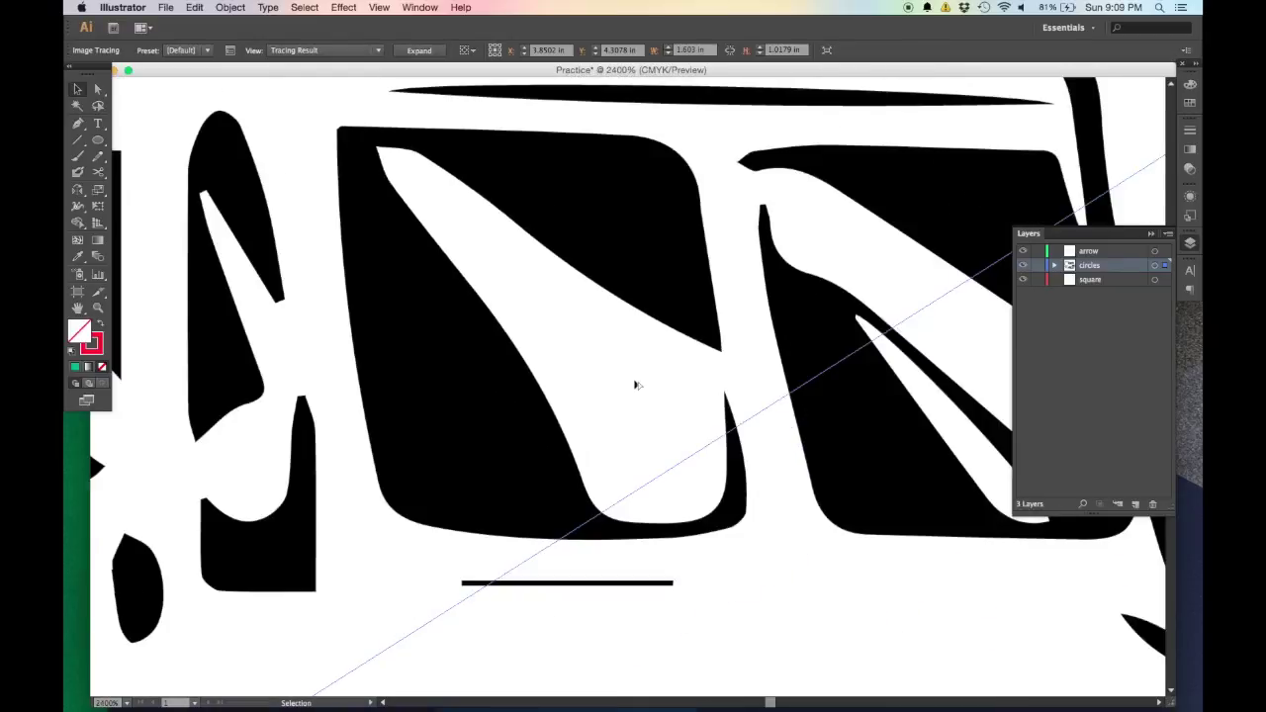
scroll(634, 385, "down", 2)
scroll(762, 367, "down", 2)
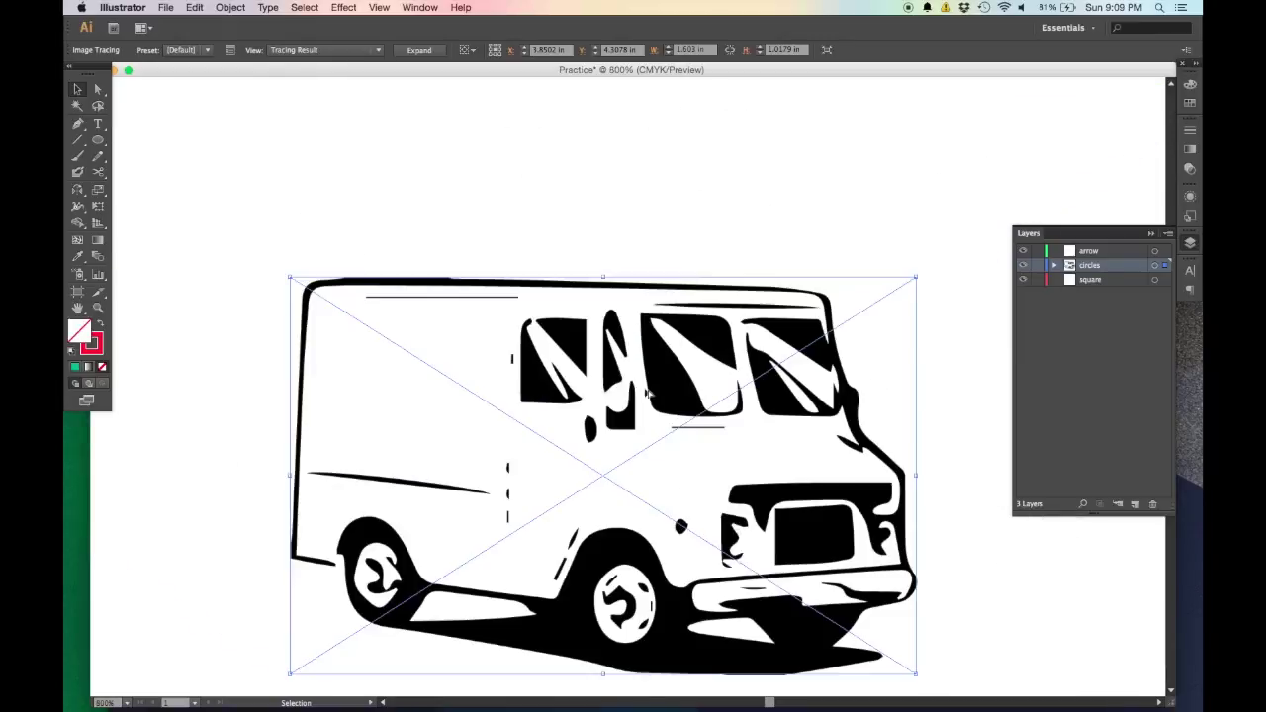
scroll(648, 393, "down", 1)
left_click_drag(692, 438, 627, 353)
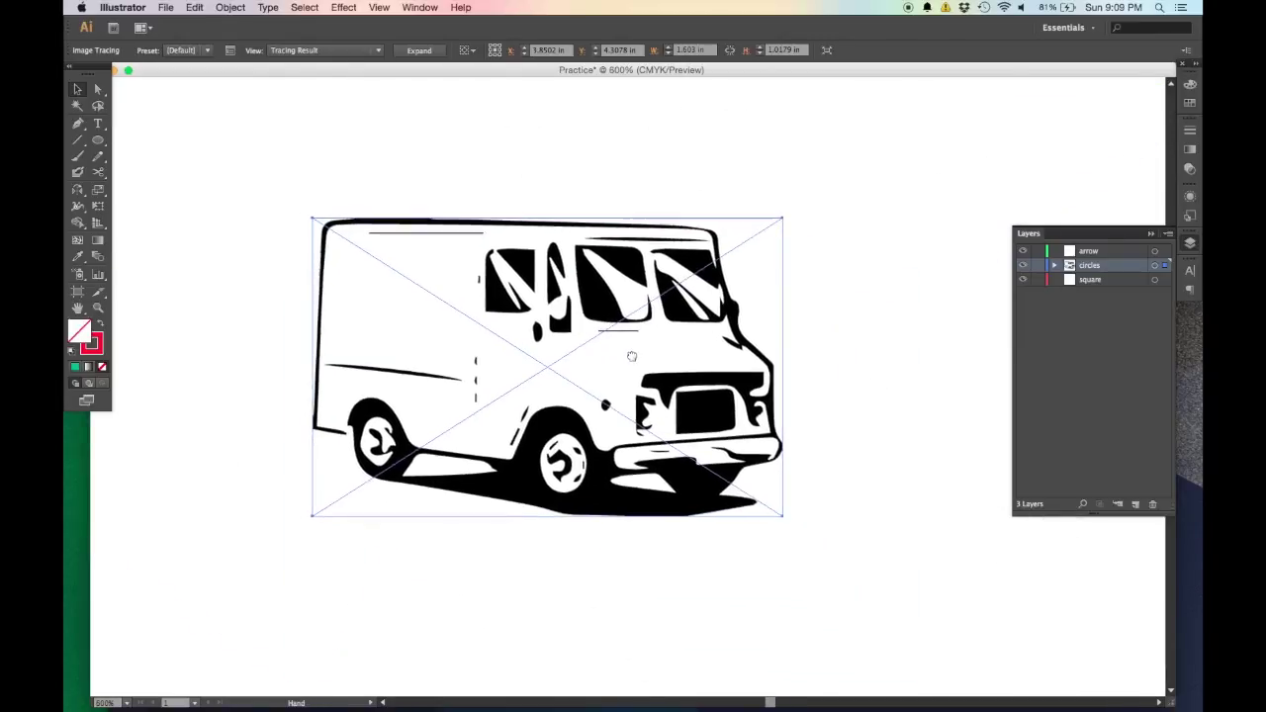
Review the tracing presets, keep Default, and expand the traced truck into editable paths
left_click(208, 50)
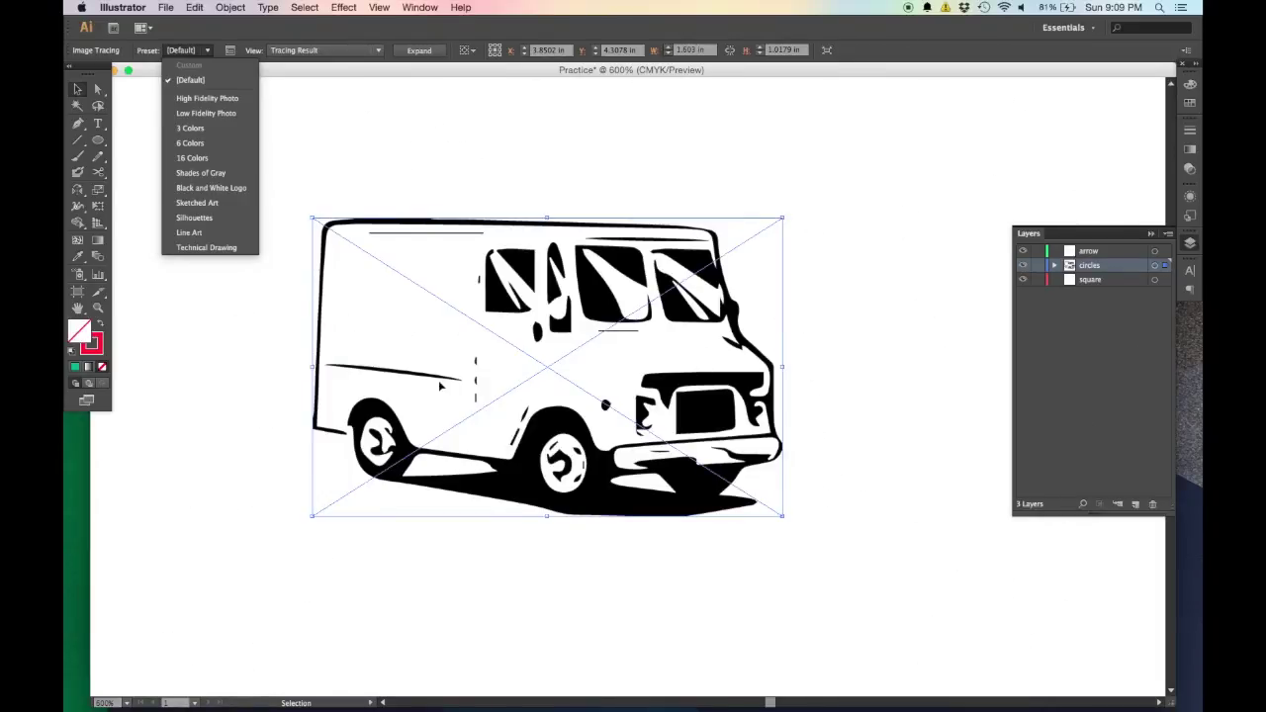
left_click(217, 58)
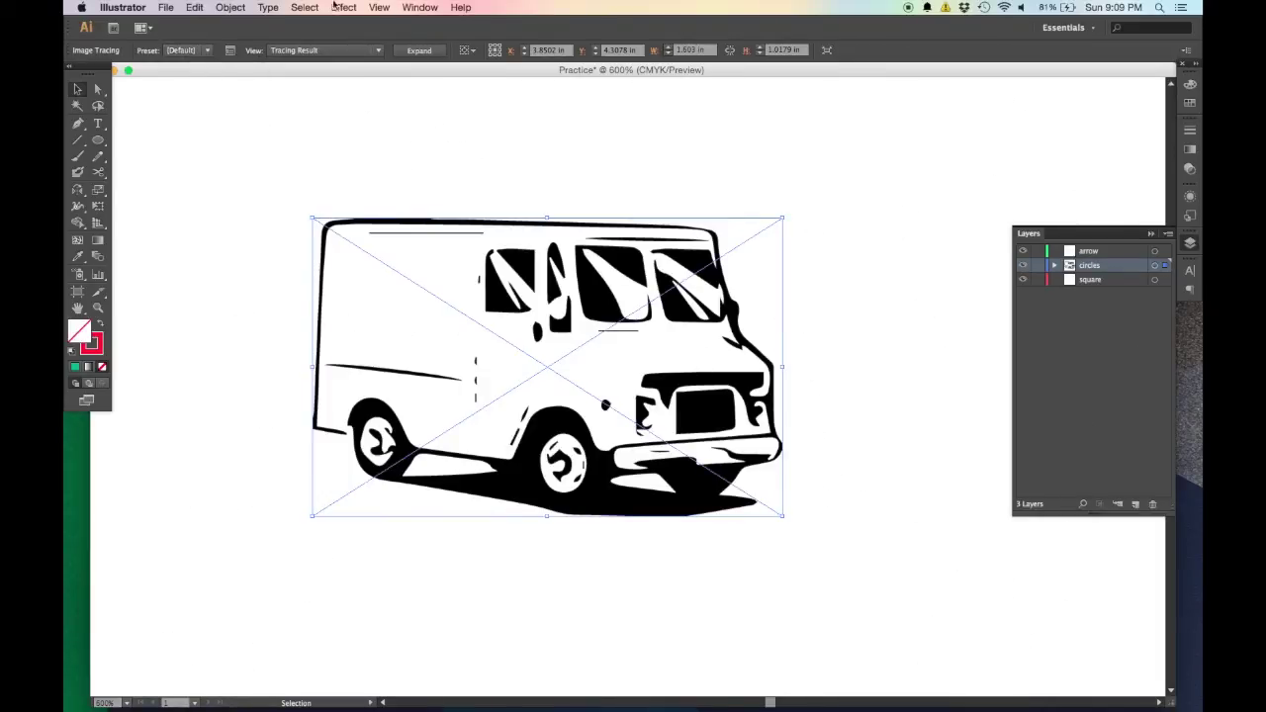
left_click(417, 49)
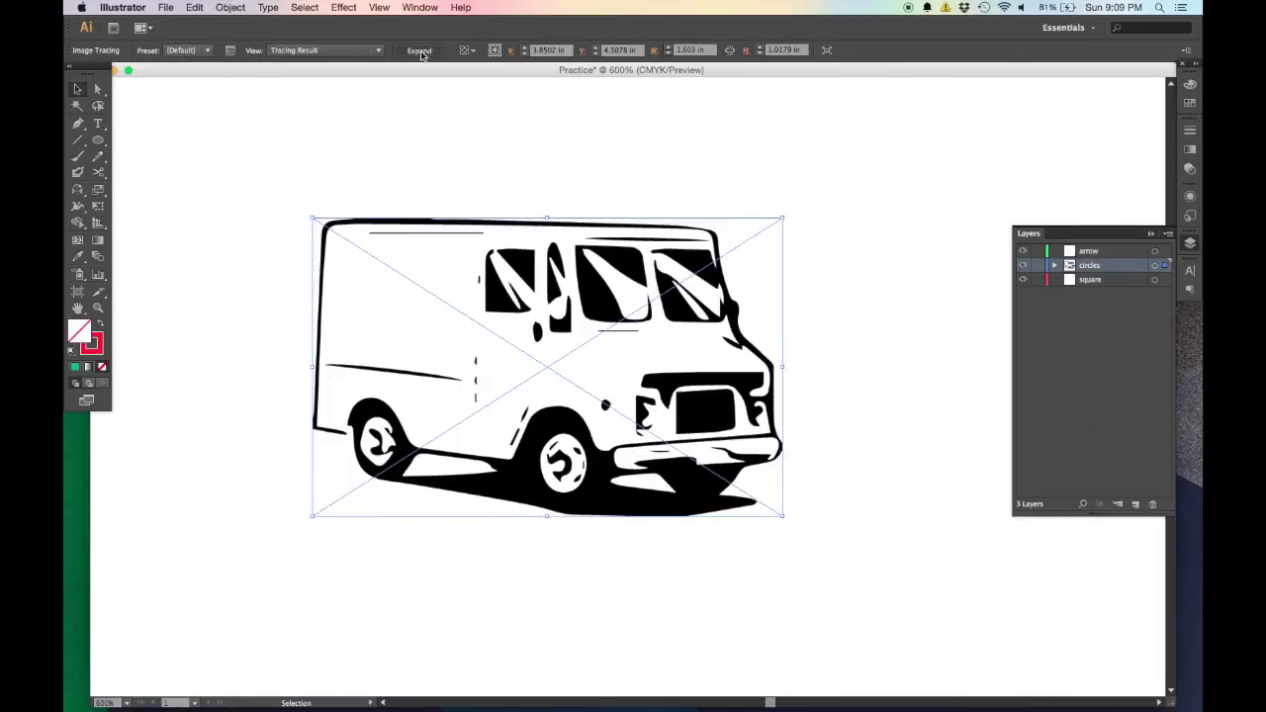
Delete the white background paths around the truck and the white fill inside its body
left_click(475, 145)
key("a")
left_click(753, 273)
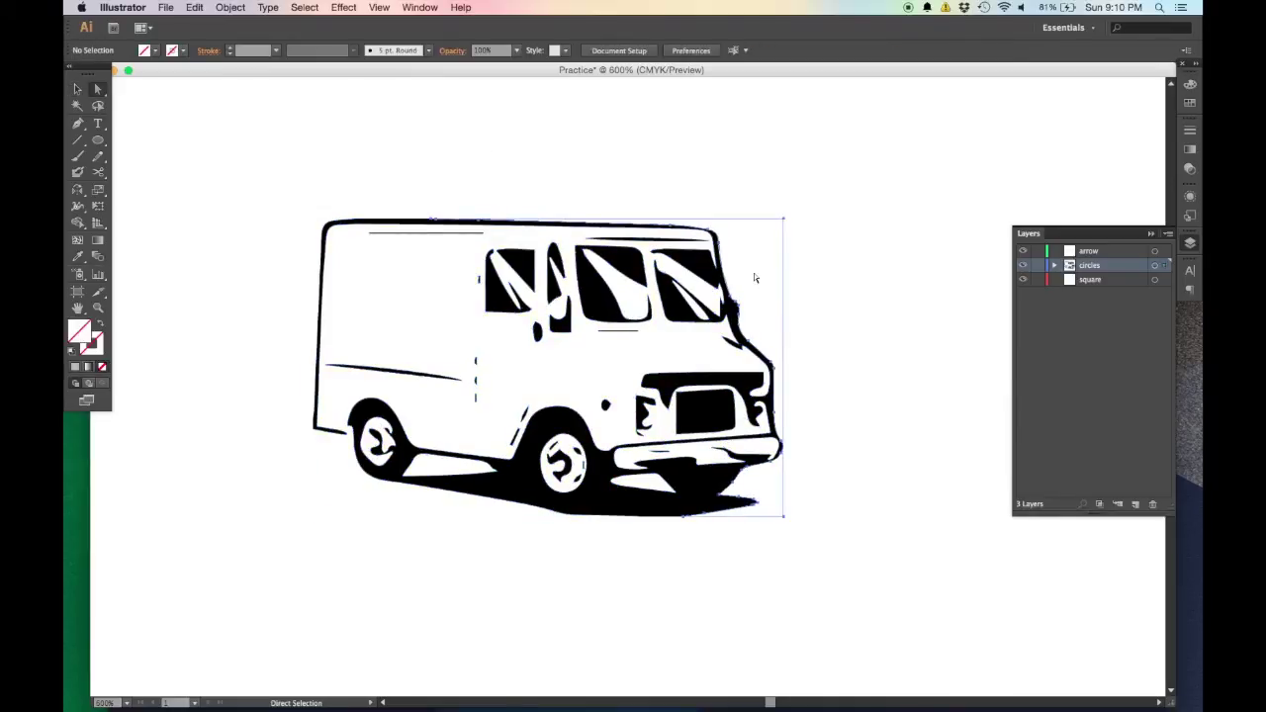
left_click(814, 282)
left_click(763, 261)
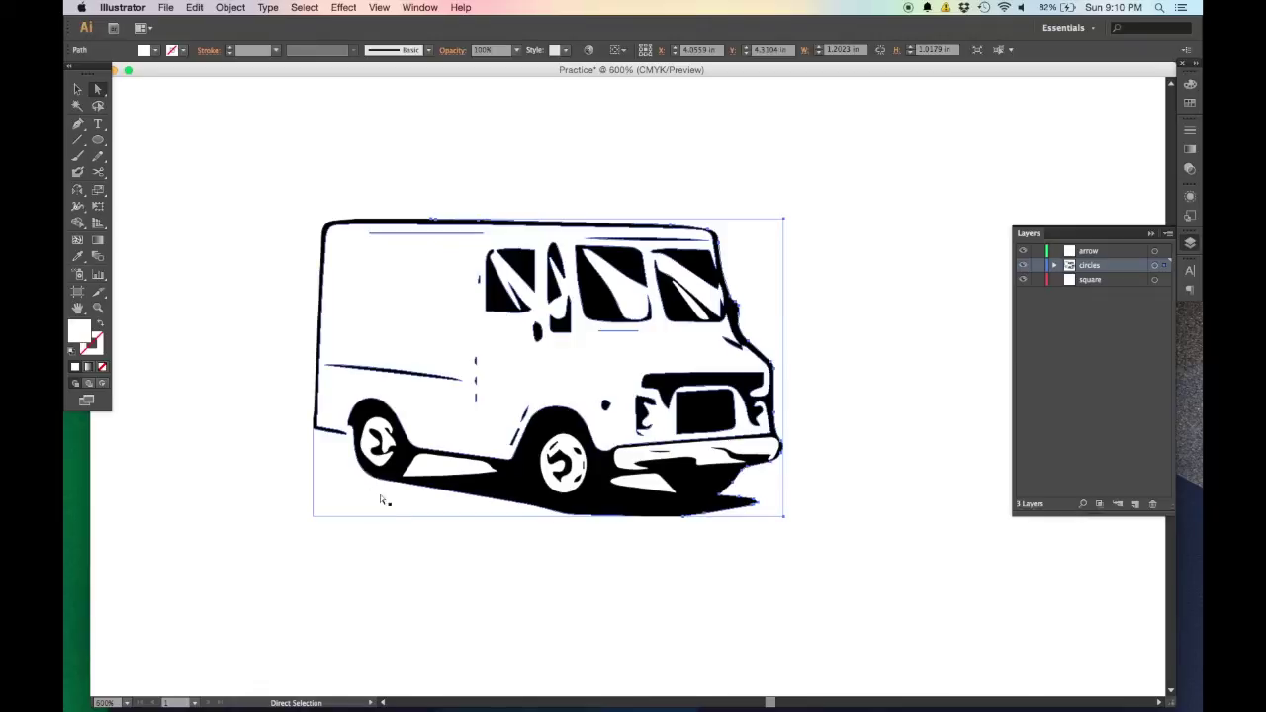
left_click(763, 257)
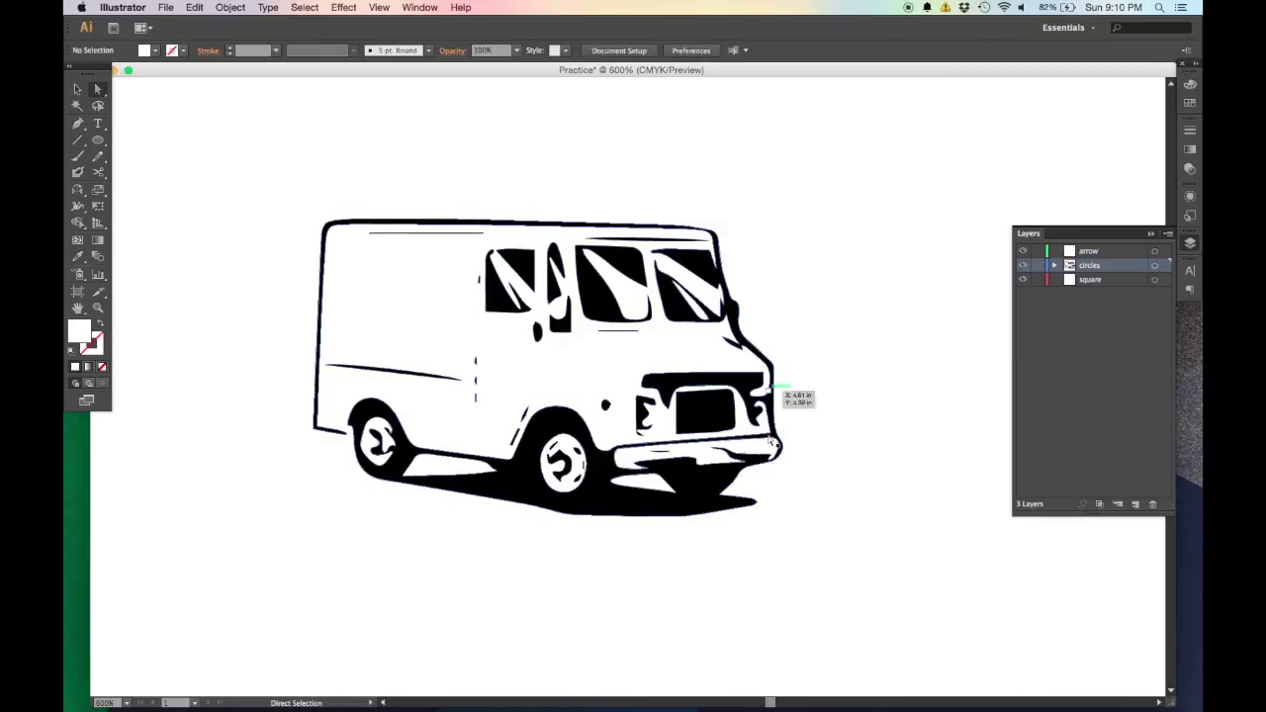
left_click(753, 501)
left_click(594, 529)
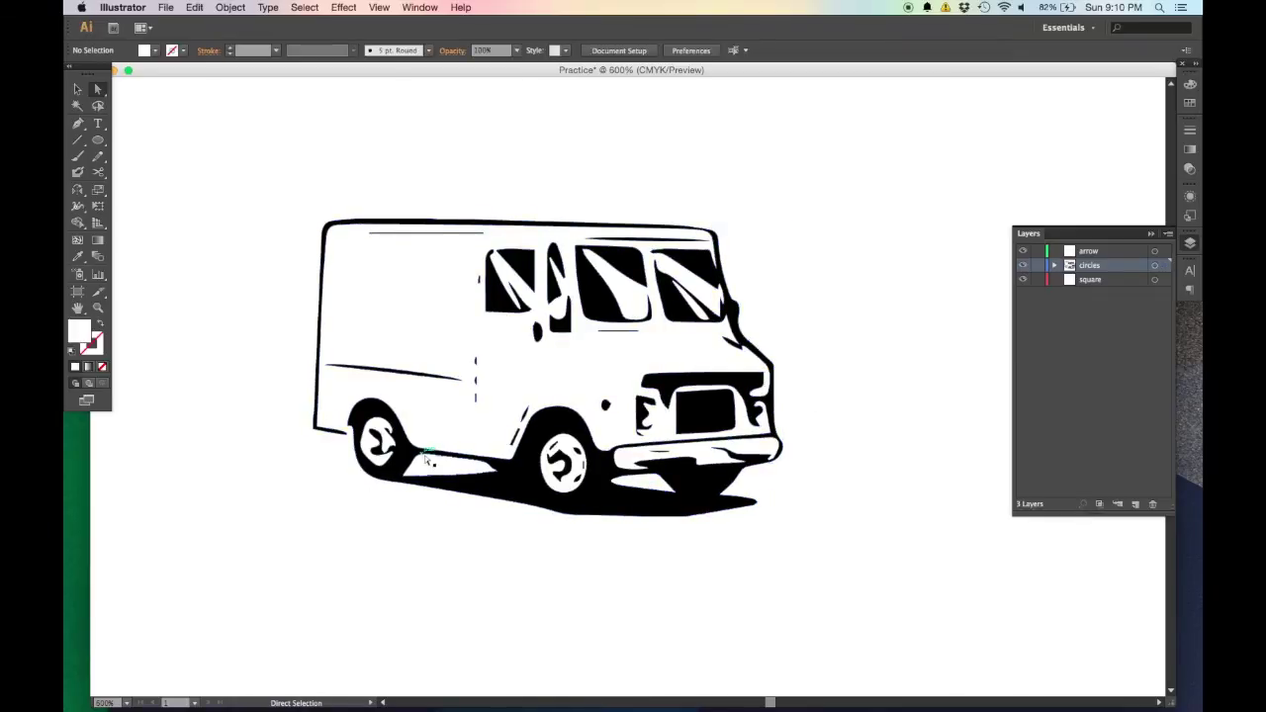
left_click(329, 458)
left_click(333, 248)
Examine the anchor points of the upper black shape in the truck's side window at high magnification
scroll(527, 287, "up", 3)
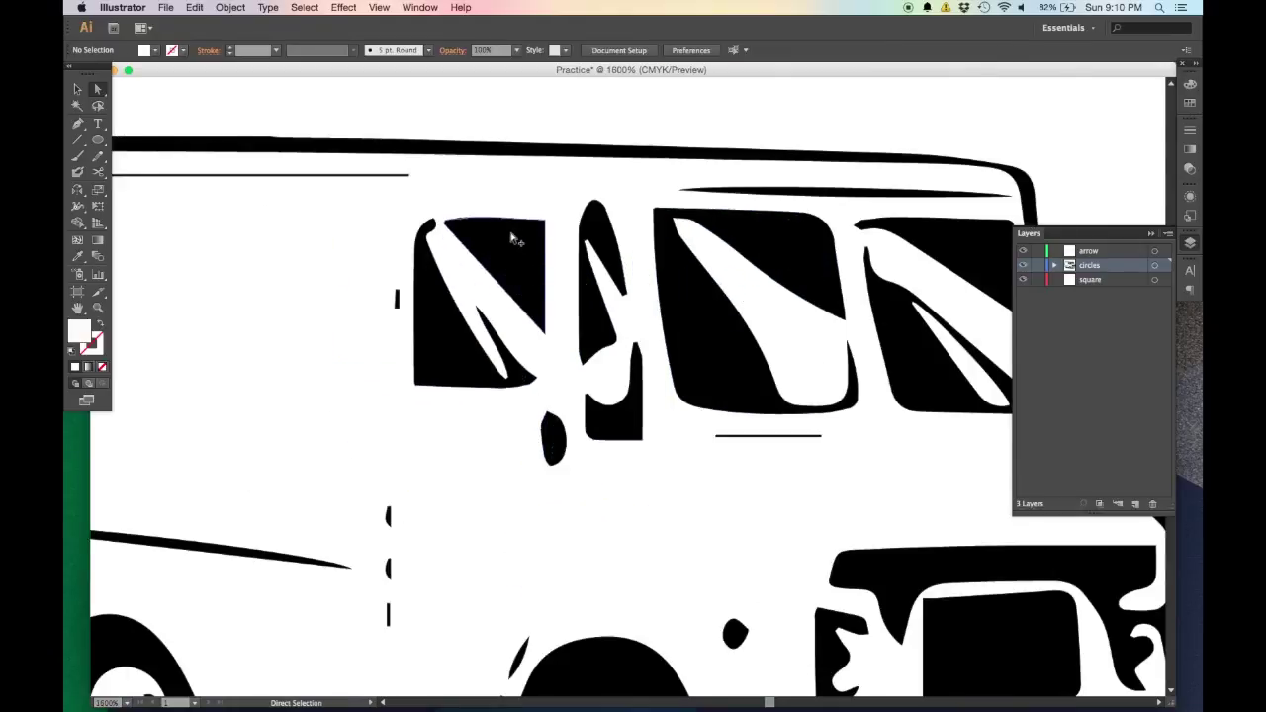
scroll(515, 243, "up", 2)
left_click(510, 239)
scroll(494, 249, "up", 1)
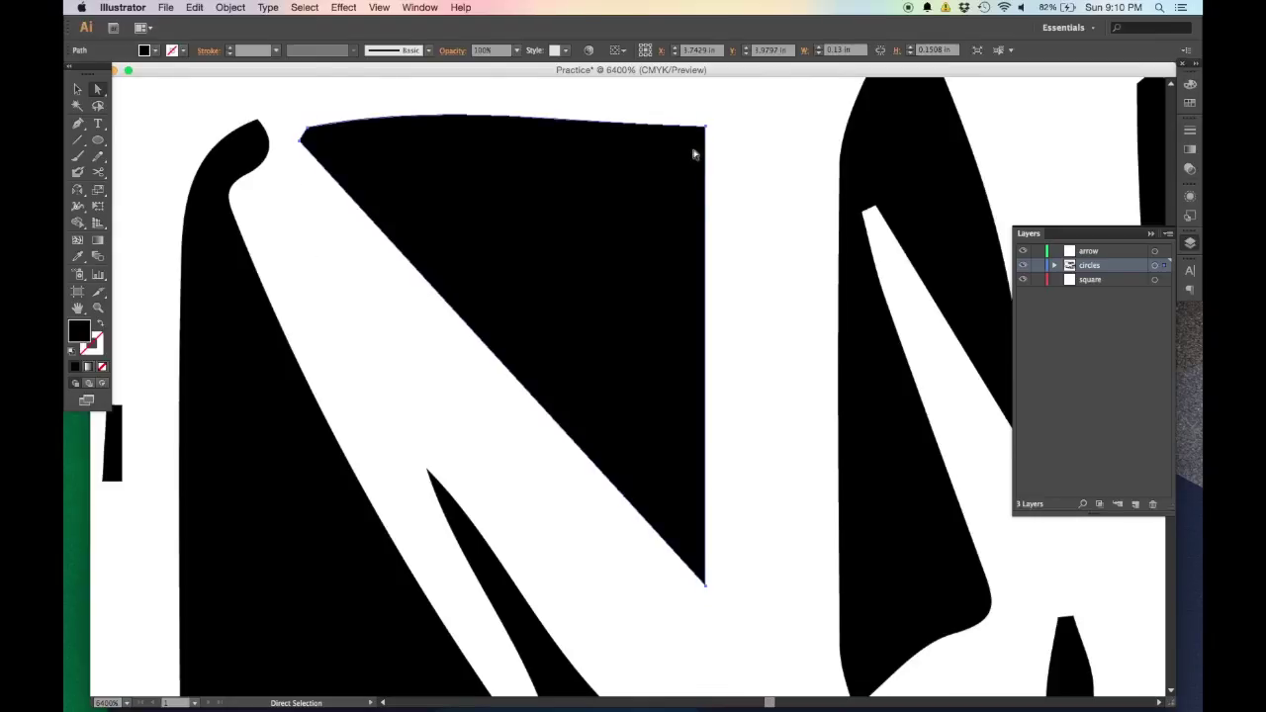
key("v")
left_click(749, 280)
scroll(749, 280, "down", 9)
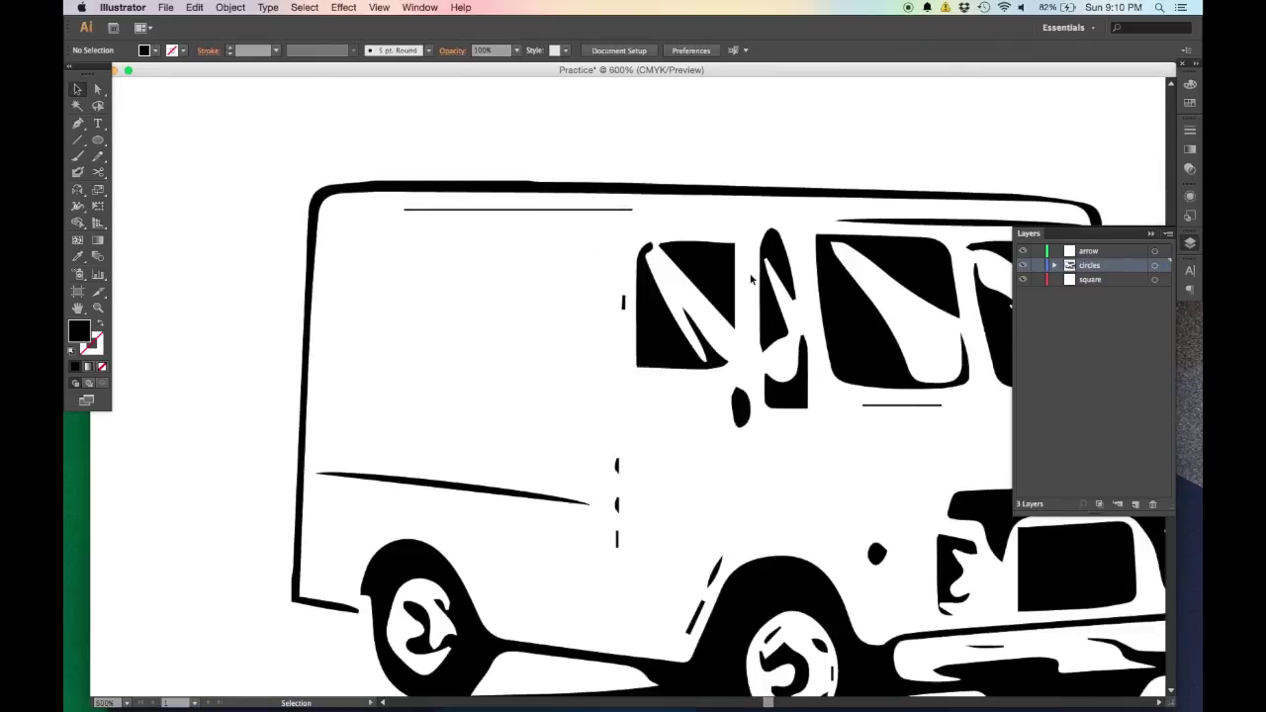
Select all the truck artwork and scale it up to about 13.2 in wide
key("super+a")
scroll(698, 454, "down", 5)
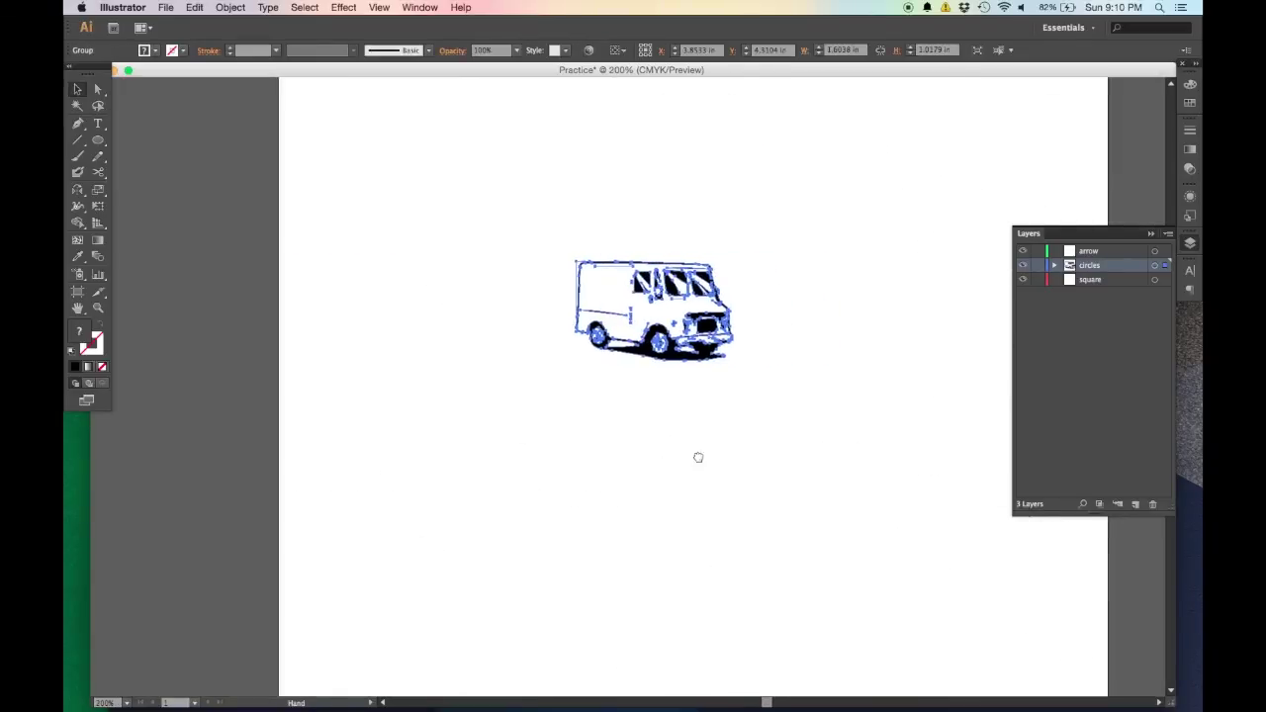
key("s")
left_click_drag(719, 533, 856, 655)
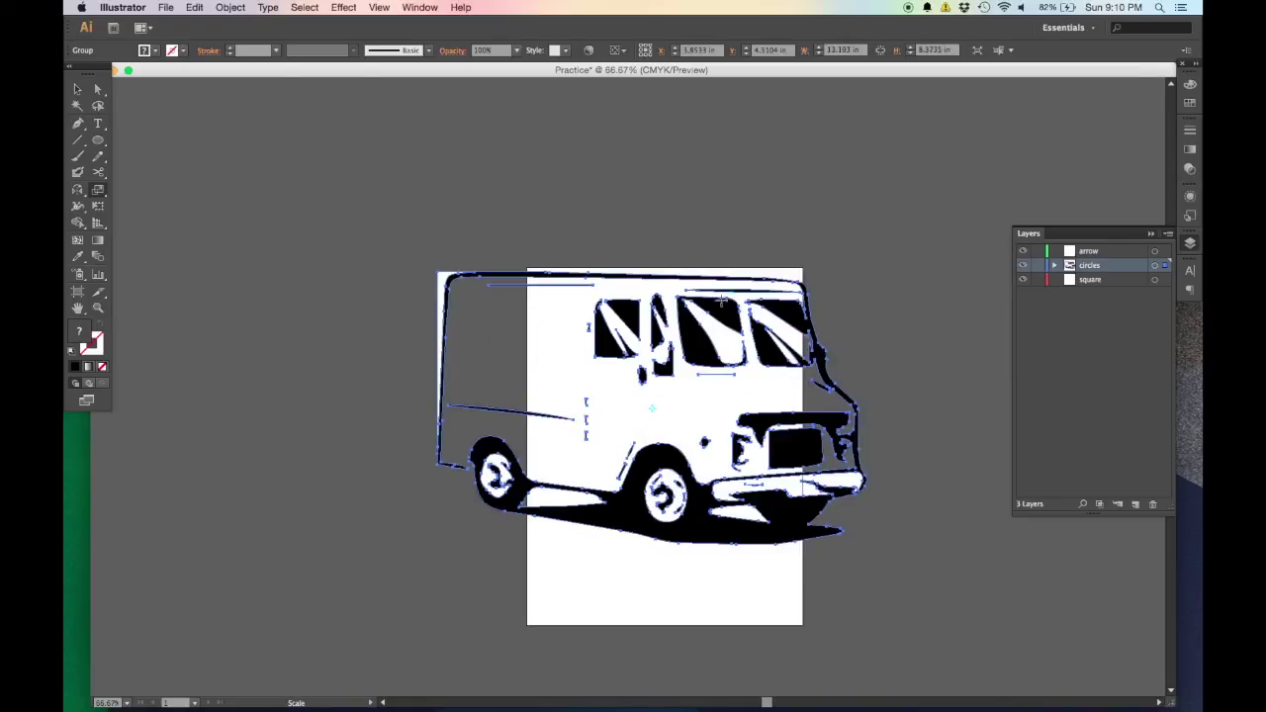
Examine the enlarged truck's windshield edges at high magnification to judge how they hold up after scaling
key("v")
key("super+shift+a")
scroll(717, 318, "up", 5)
scroll(599, 323, "up", 5)
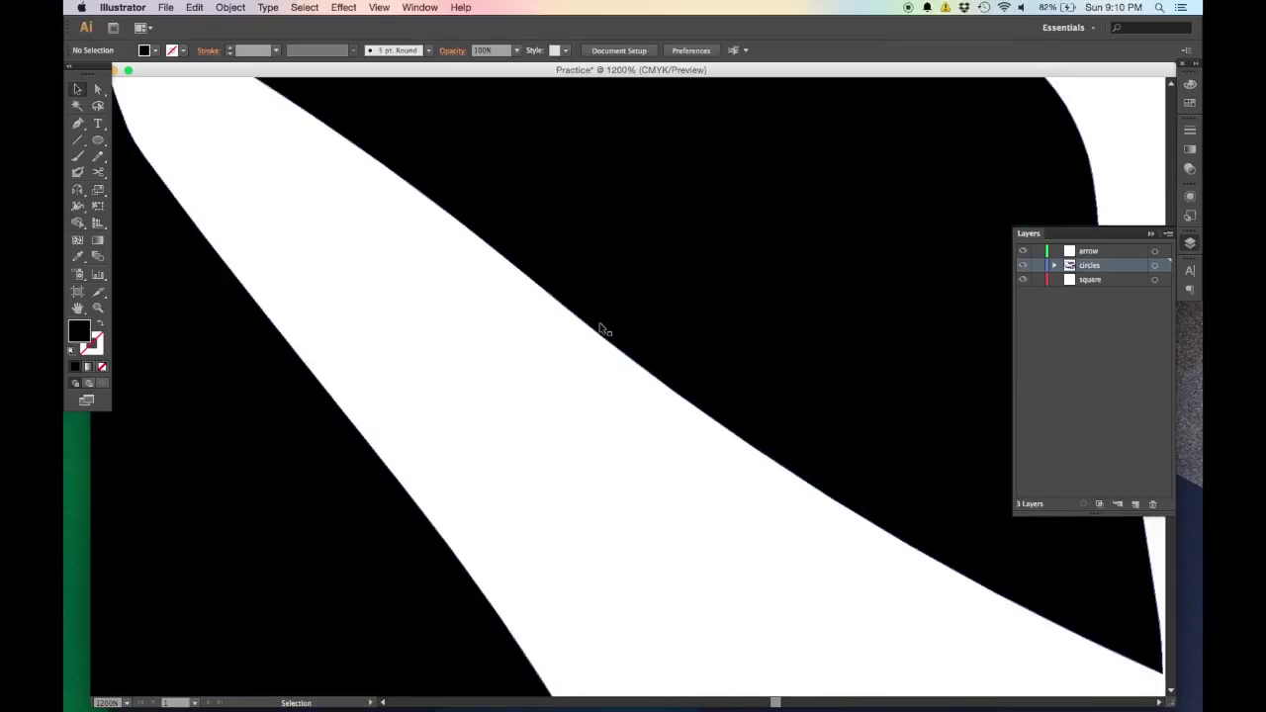
scroll(602, 327, "down", 3)
left_click_drag(633, 415, 699, 348)
scroll(750, 326, "down", 6)
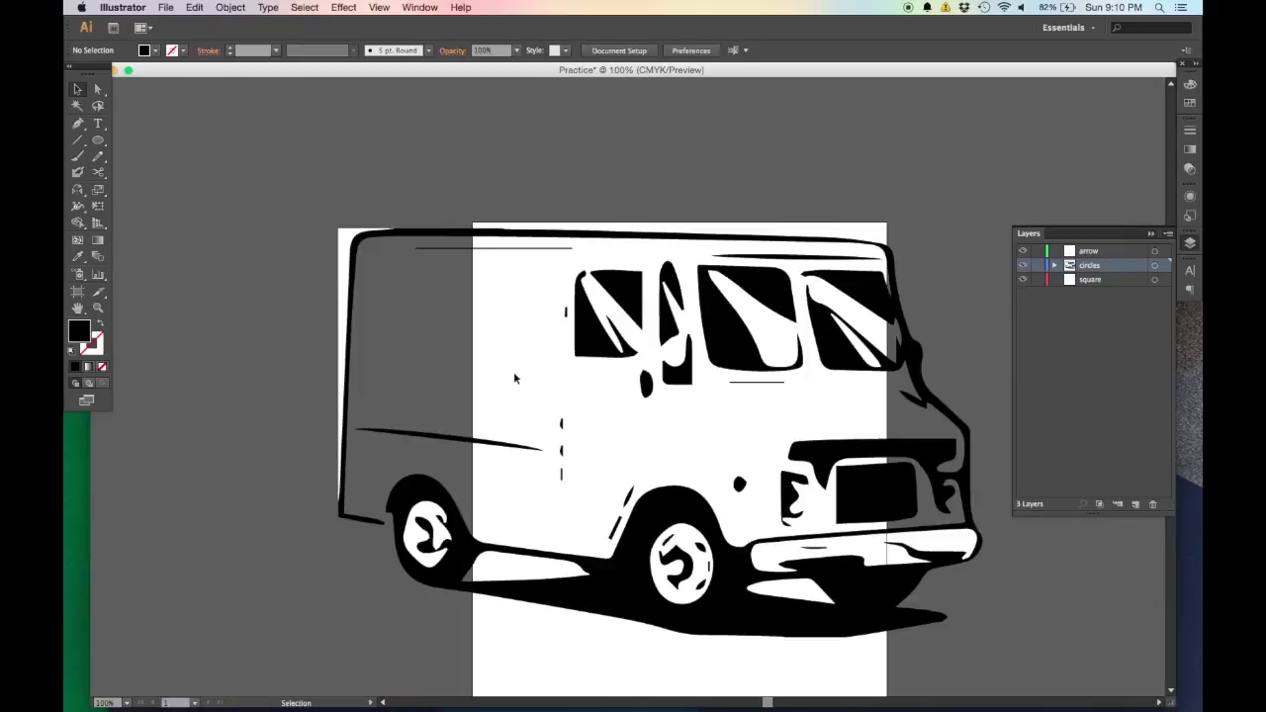
Delete the leftover white background sliver along the truck's rear edge and check the paths that remain
scroll(513, 377, "down", 1)
key("a")
left_click(400, 445)
key("Delete")
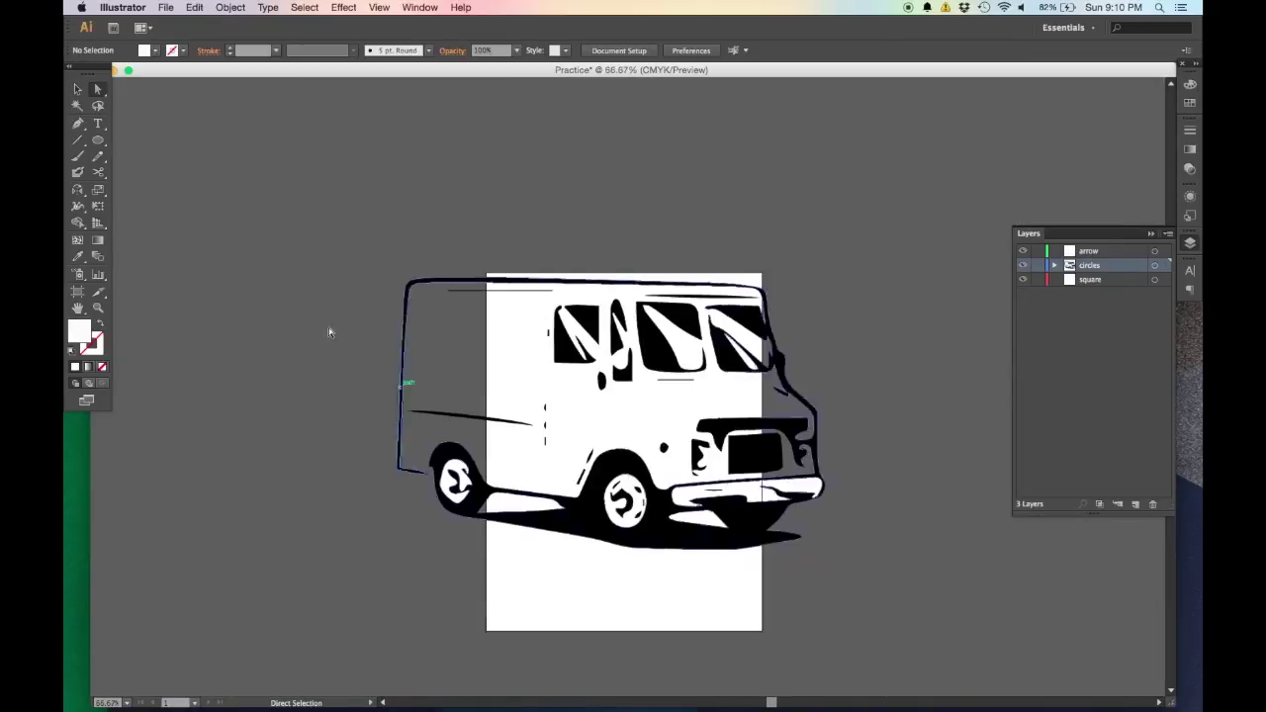
left_click_drag(312, 226, 874, 592)
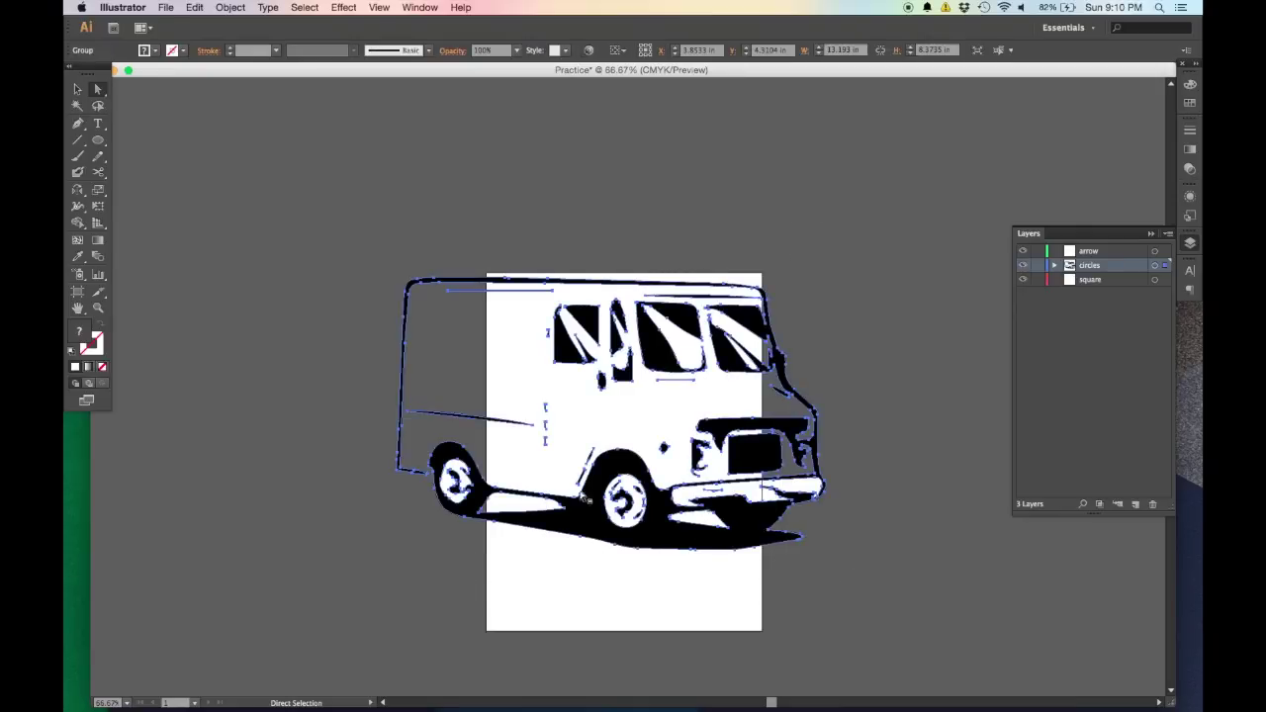
left_click(511, 568)
Delete the white fill inside the truck's rear wheel and select the front wheel's white shape
scroll(456, 494, "up", 4)
scroll(427, 497, "up", 1)
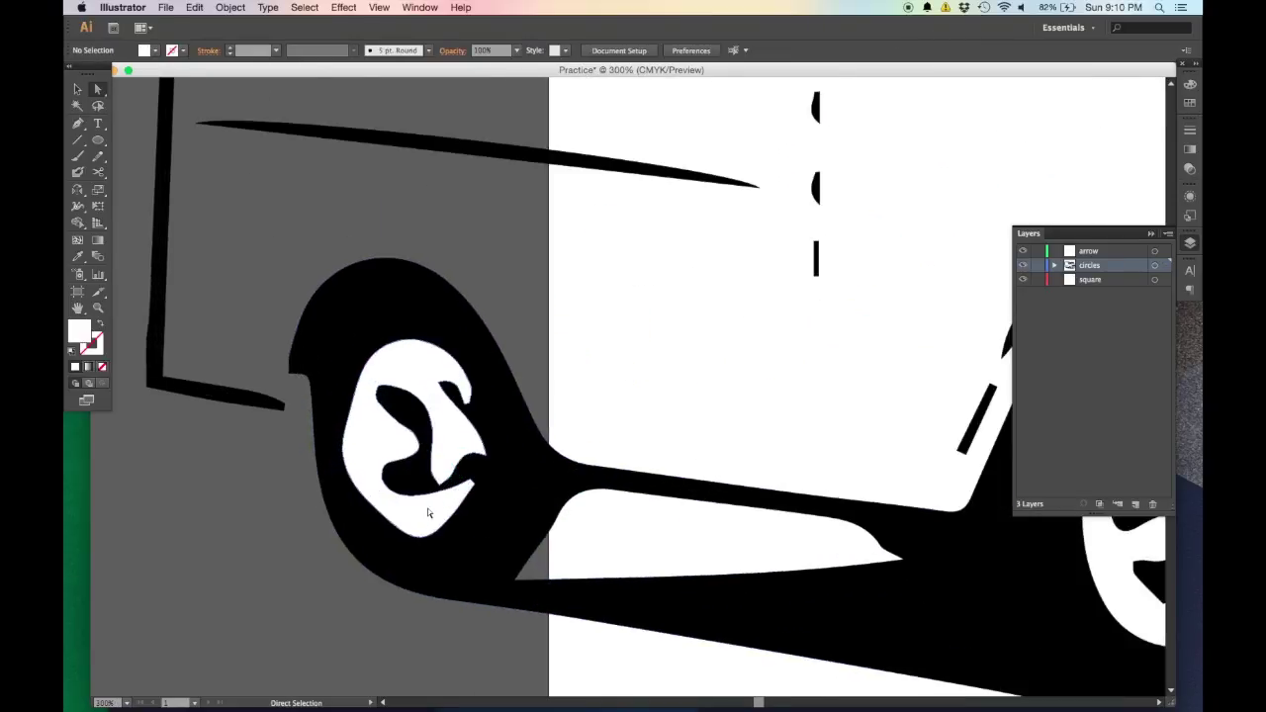
left_click(428, 508)
key("Delete")
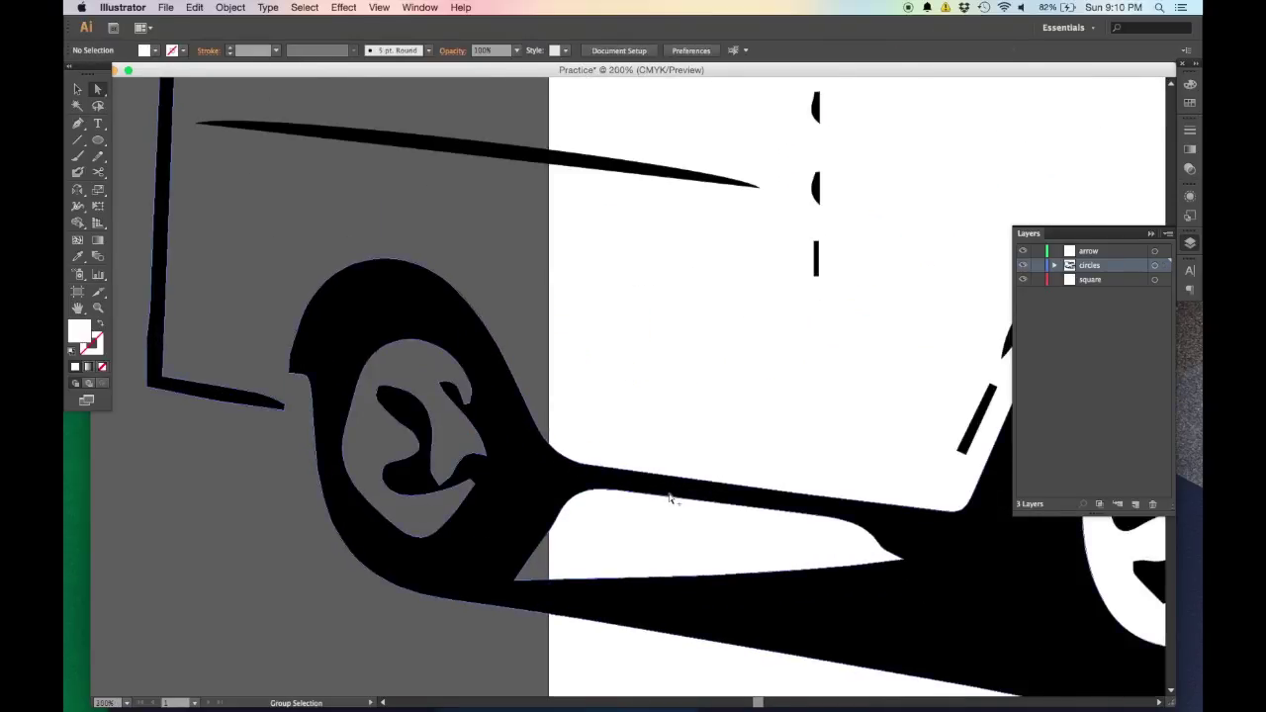
scroll(494, 462, "down", 3)
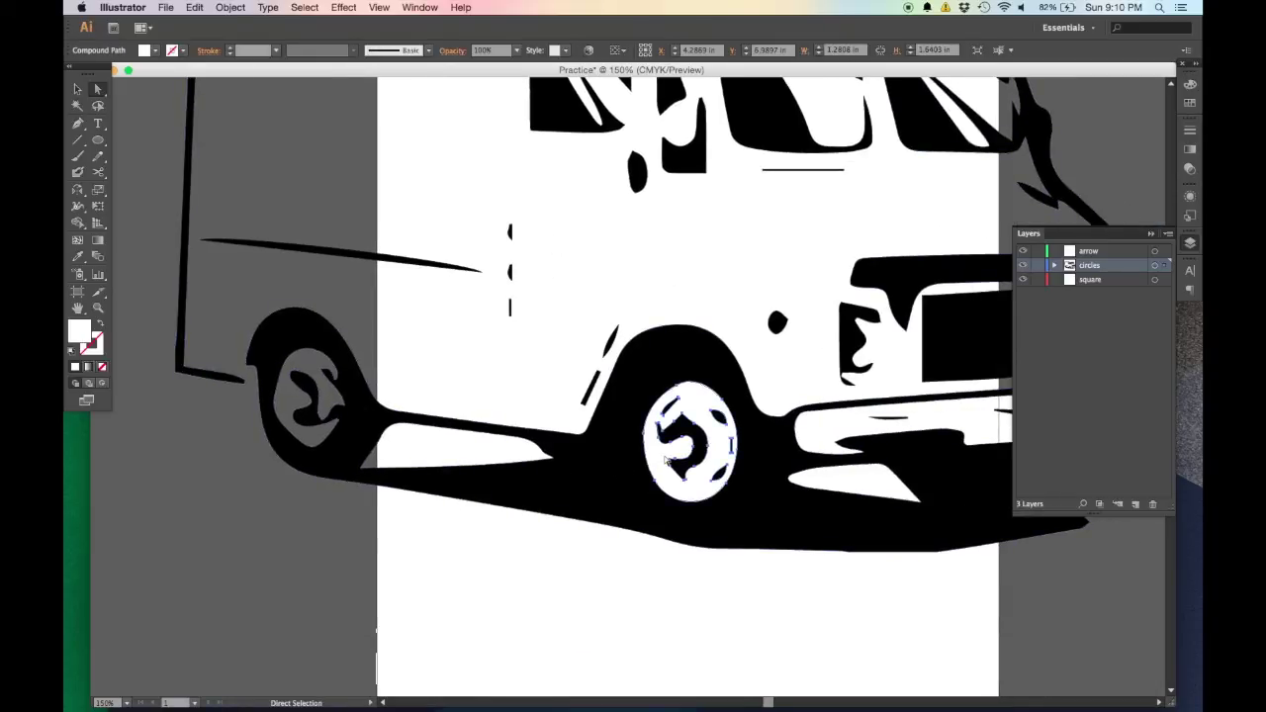
Scale the truck down to about 6.56 in wide and position it within the artboard
scroll(810, 363, "down", 2)
key("v")
left_click(498, 169)
left_click_drag(955, 445, 850, 378)
left_click(815, 453)
left_click_drag(803, 323, 823, 422)
scroll(810, 346, "up", 2)
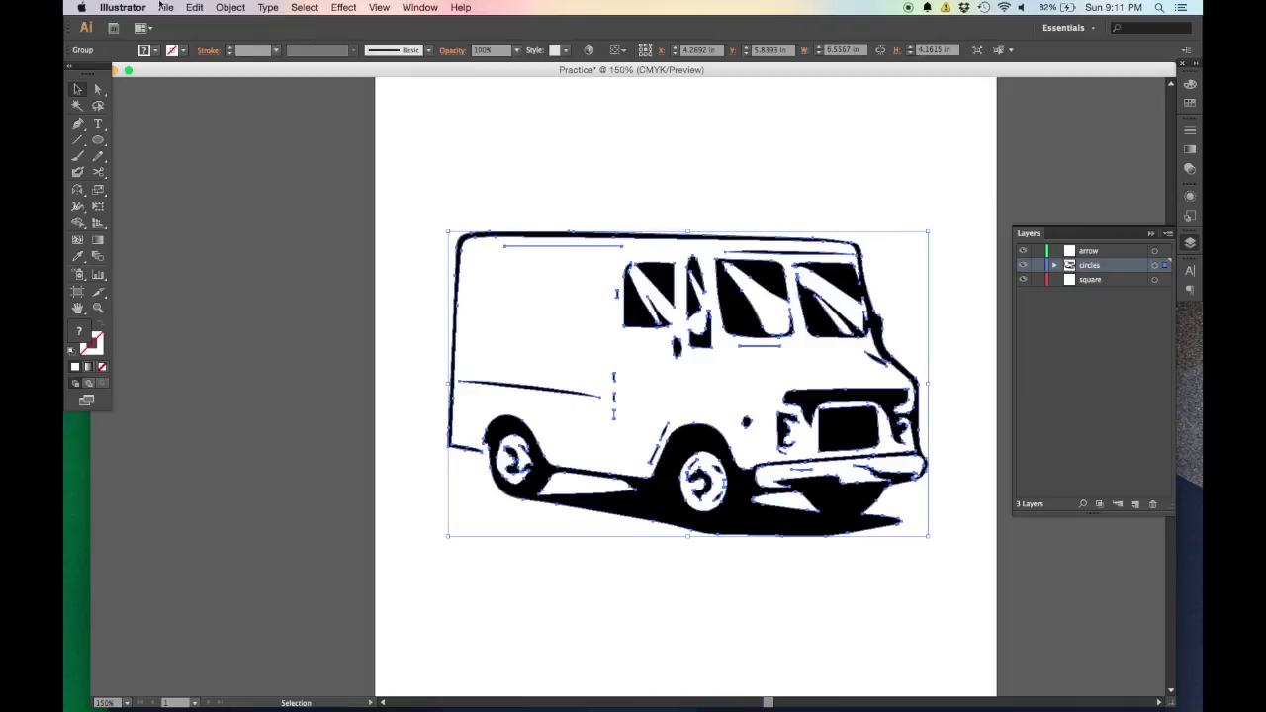
Save the document as Practice.ai in the IMAGES folder in Adobe Illustrator format, with version Illustrator CS6
left_click(161, 8)
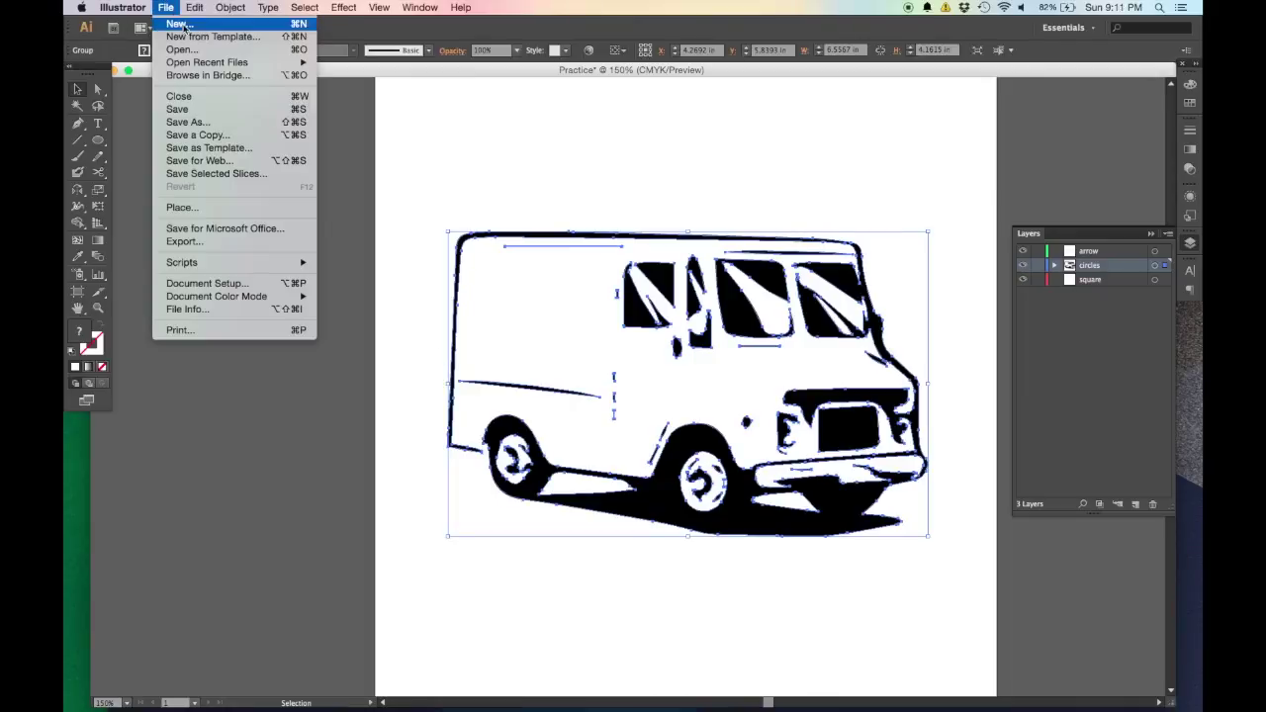
left_click(209, 115)
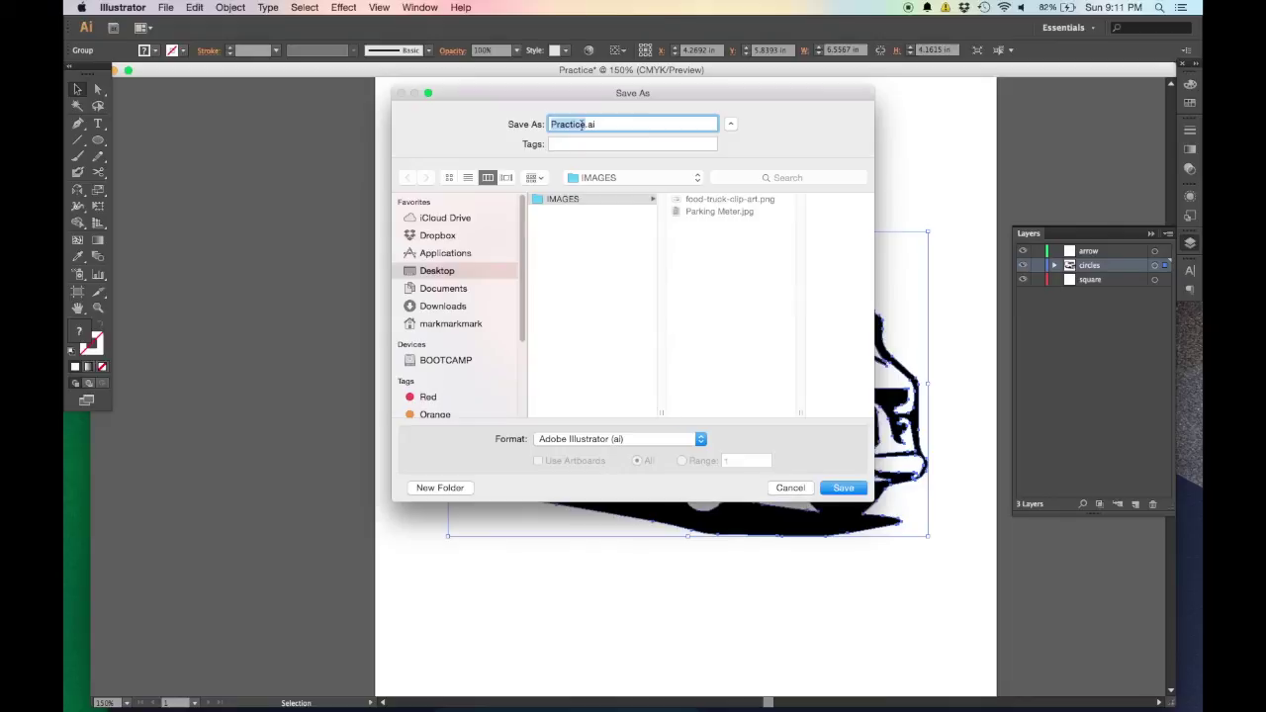
left_click(848, 489)
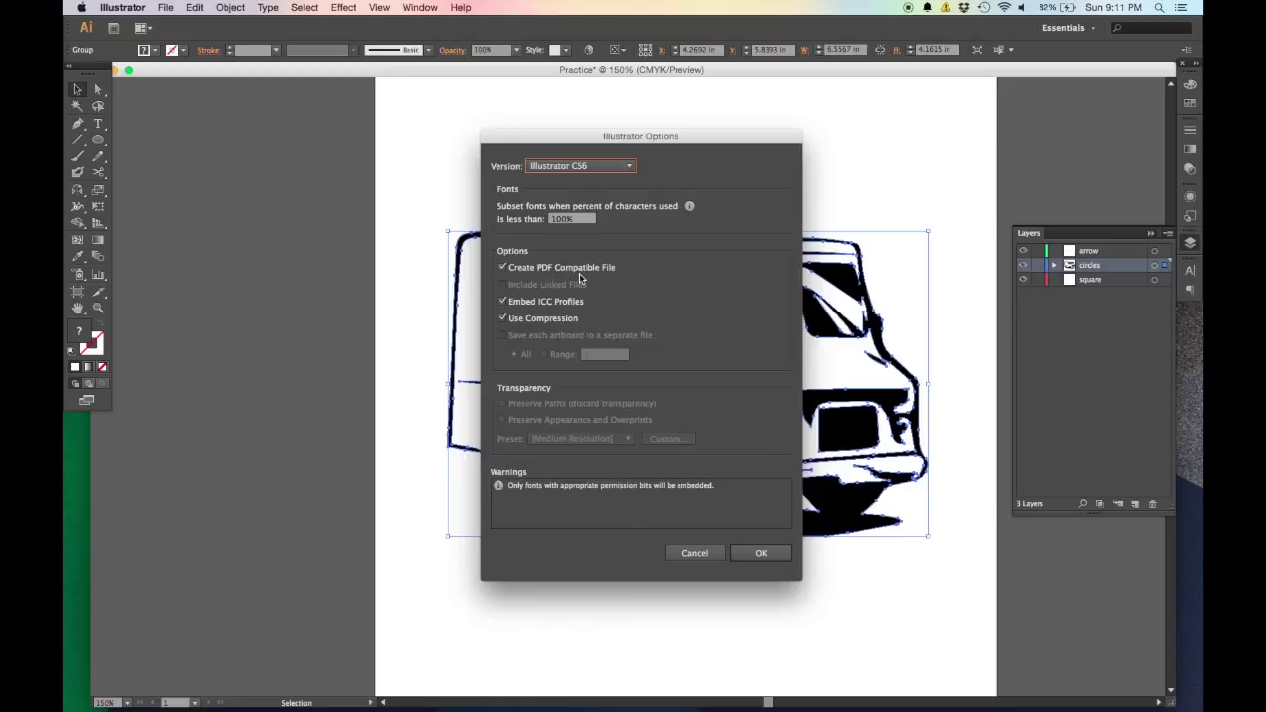
left_click(712, 556)
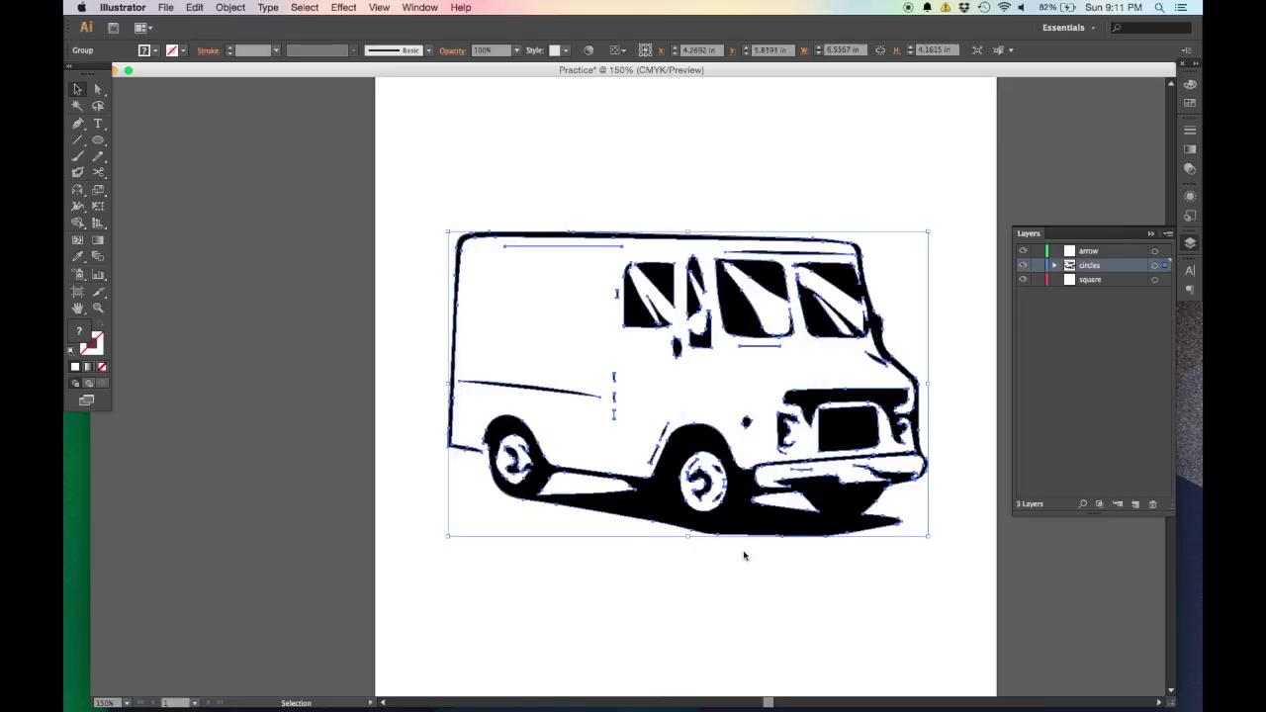
Review the file formats available for saving a copy of the document, and cancel without saving
left_click(166, 8)
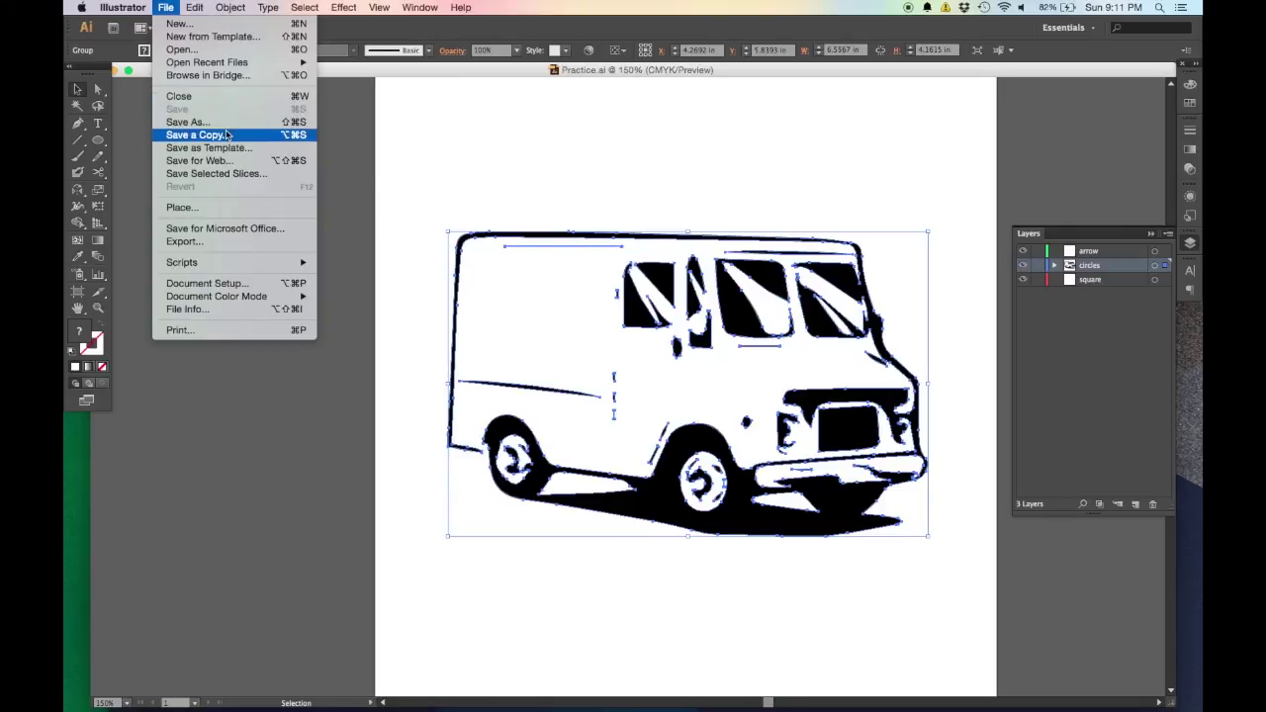
left_click(398, 261)
key("super+alt+s")
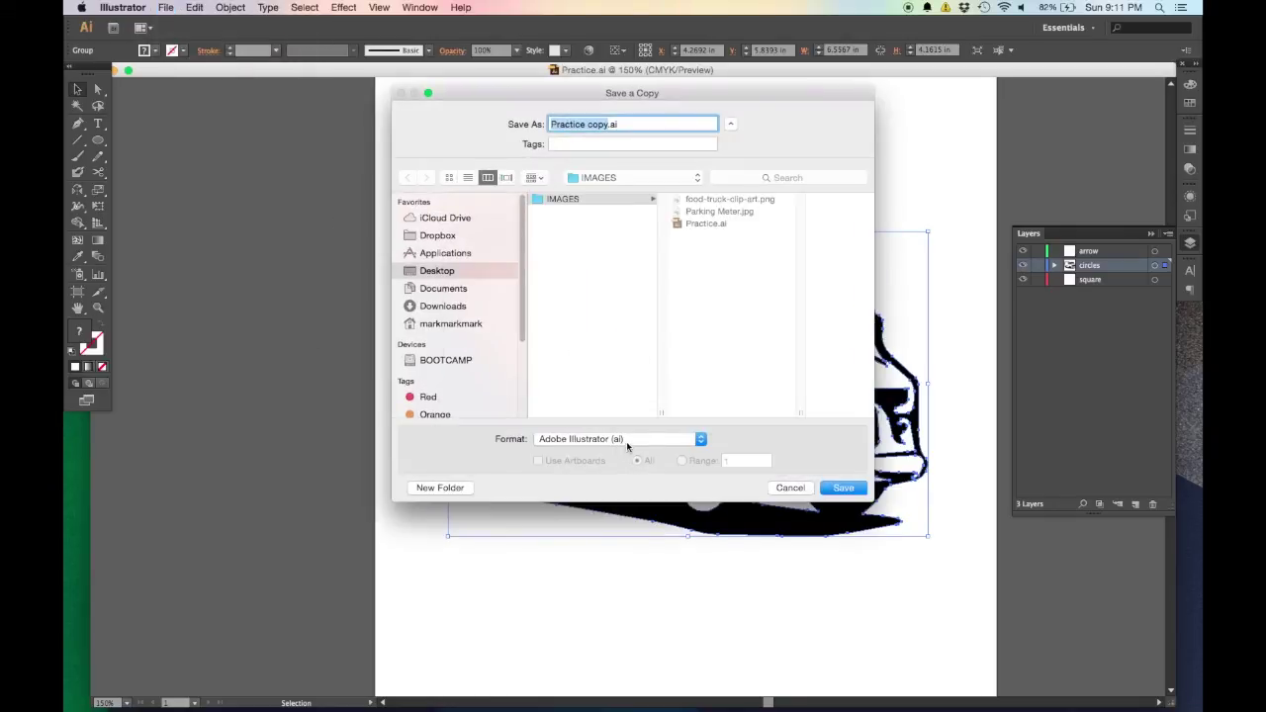
left_click(626, 441)
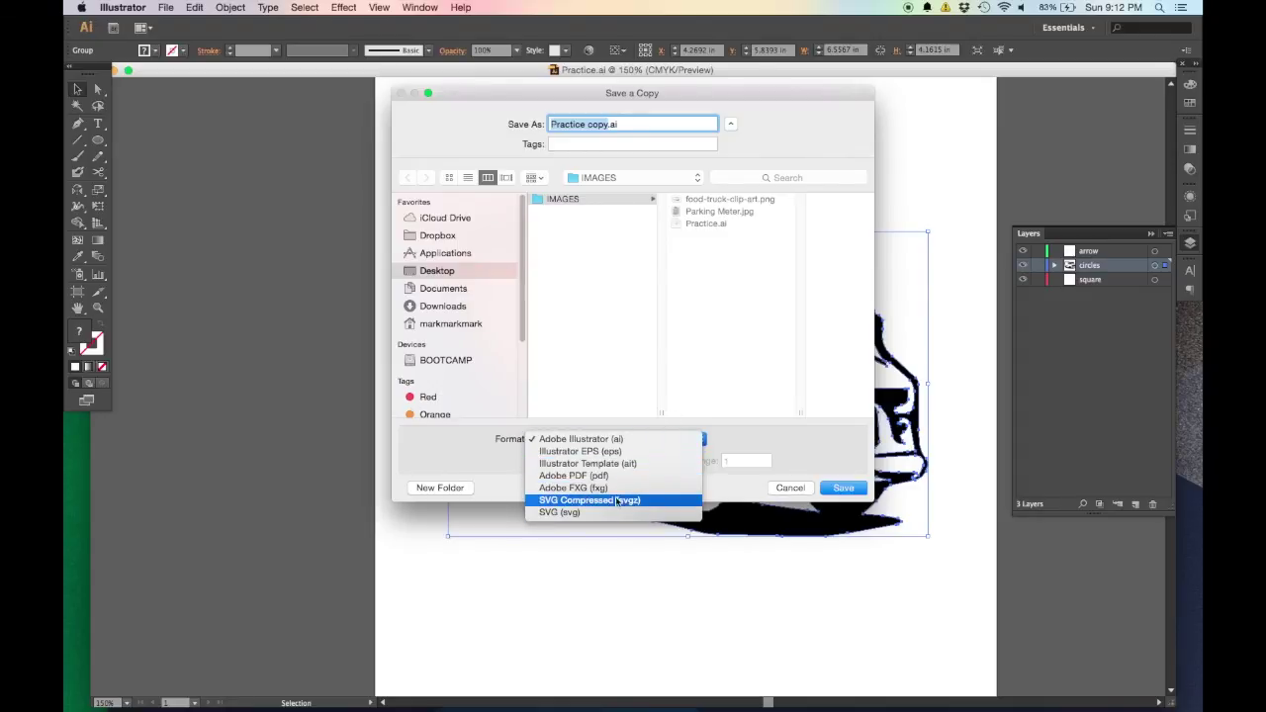
left_click(785, 489)
left_click(788, 488)
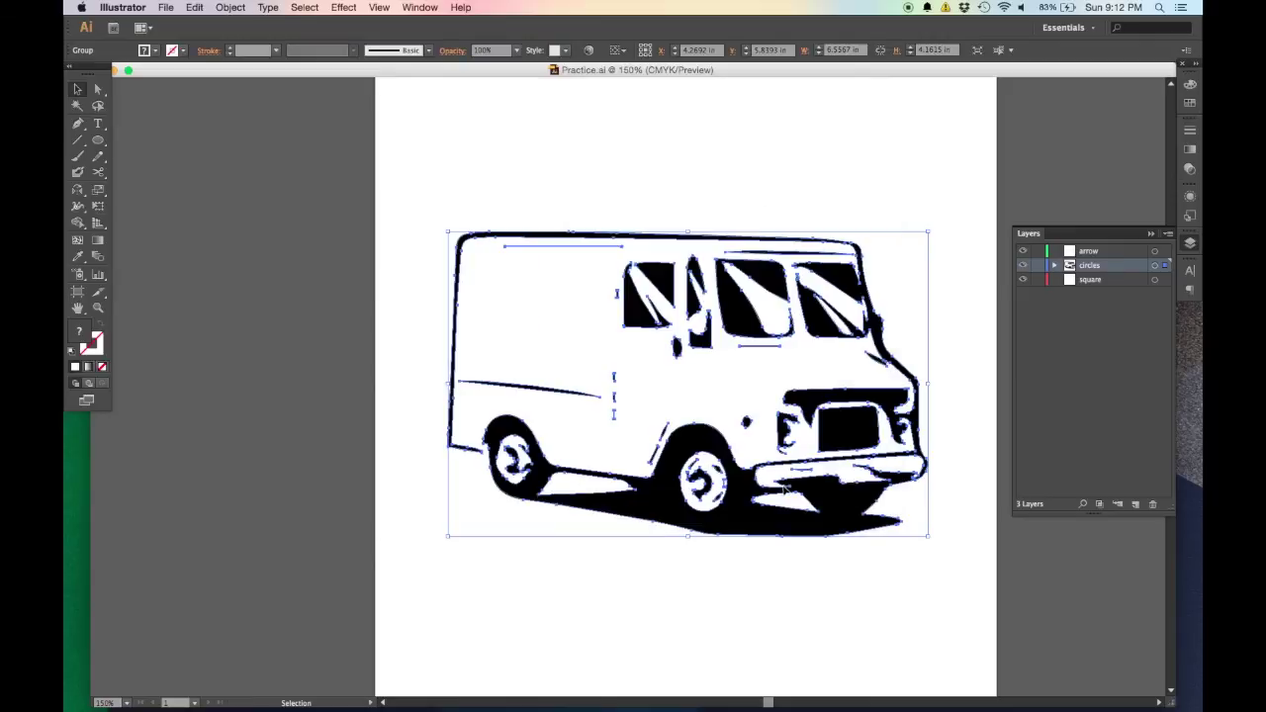
Review the export formats, keeping PNG, try the Use Artboards option, and cancel the export
left_click(164, 6)
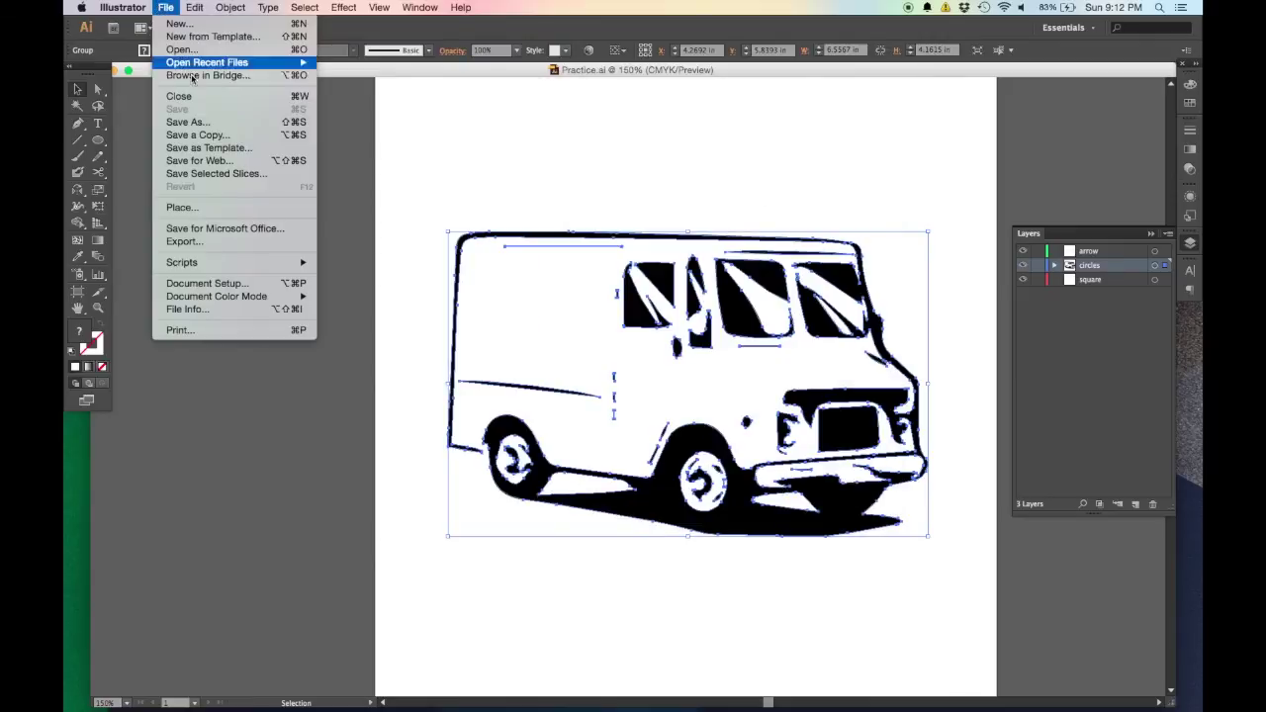
left_click(239, 243)
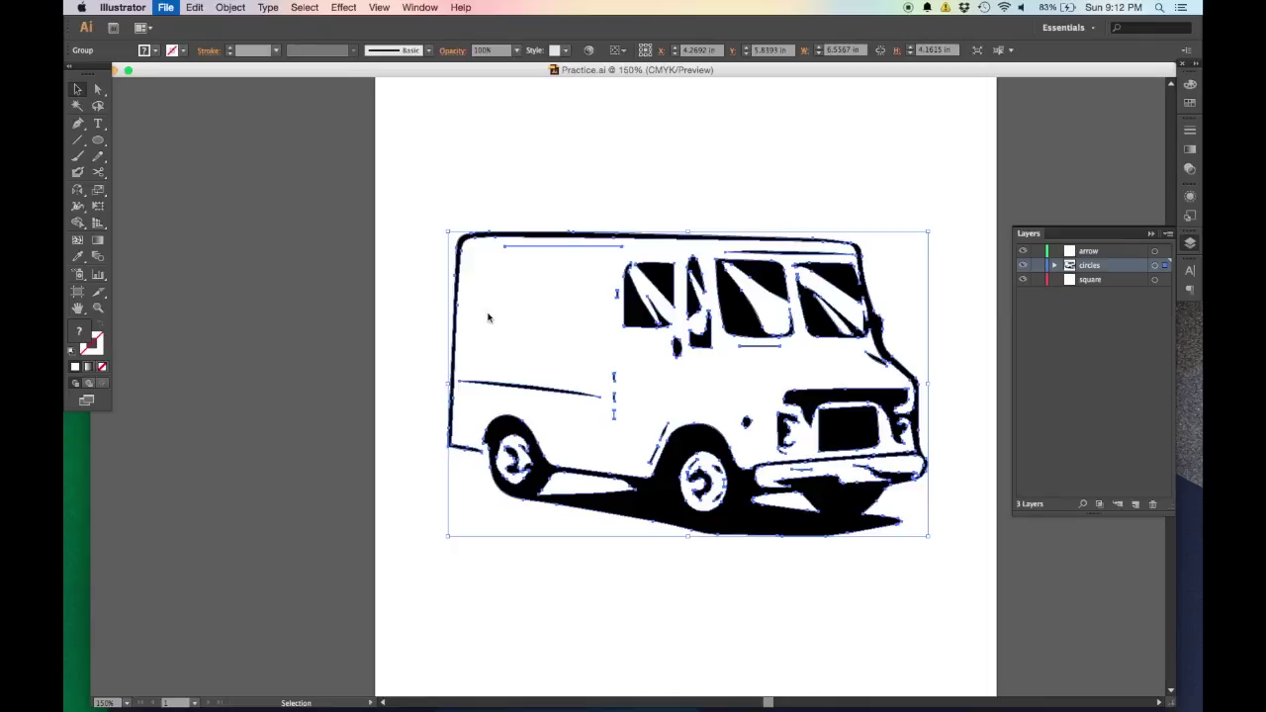
left_click_drag(734, 99, 721, 63)
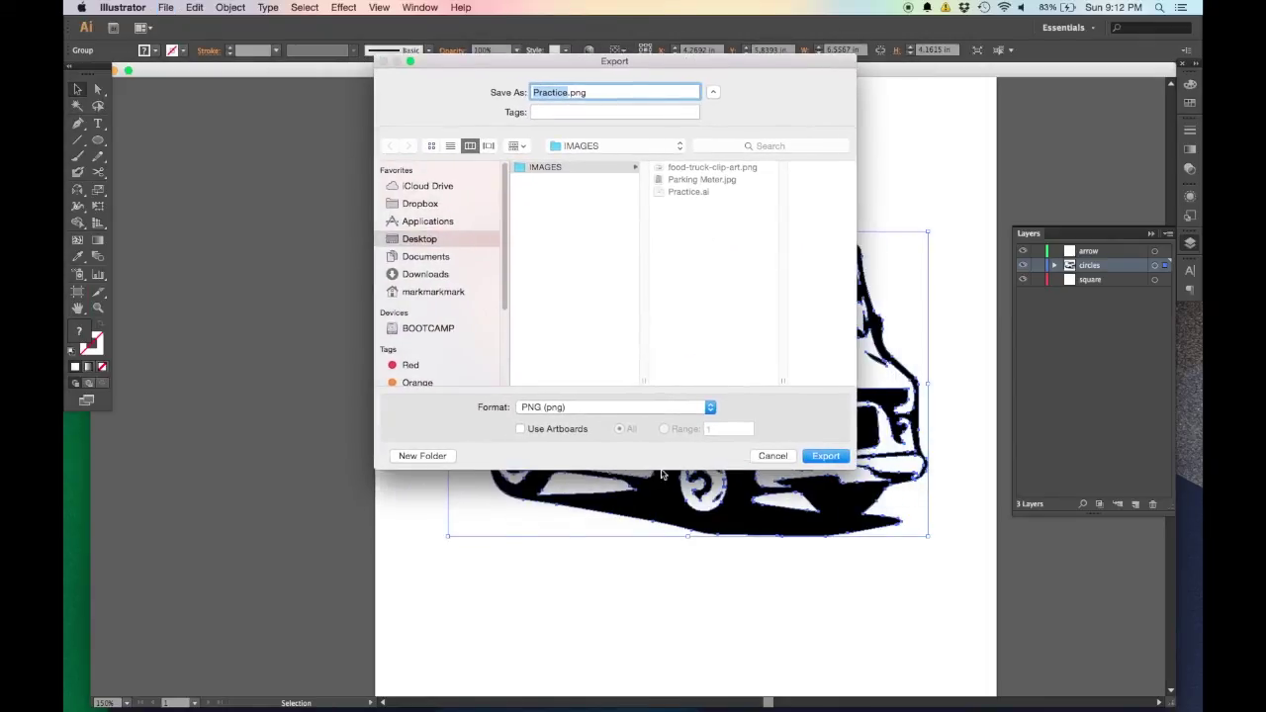
left_click(566, 411)
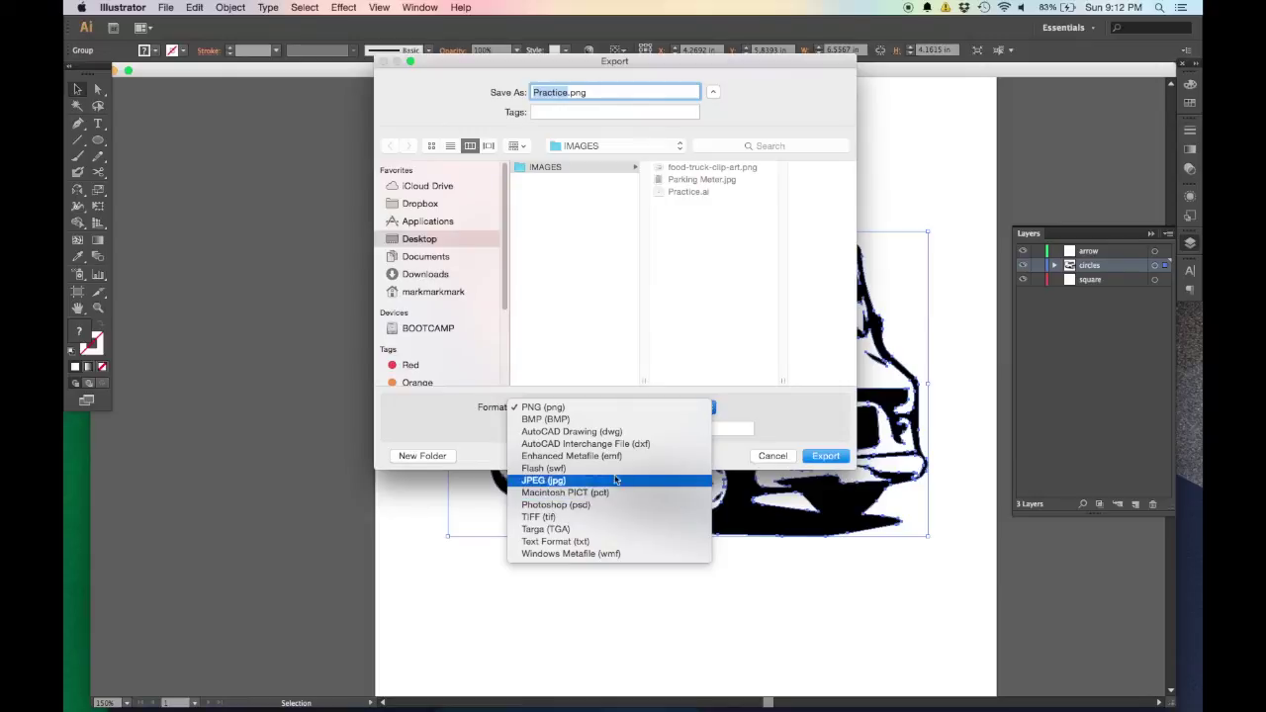
left_click(654, 407)
left_click(526, 431)
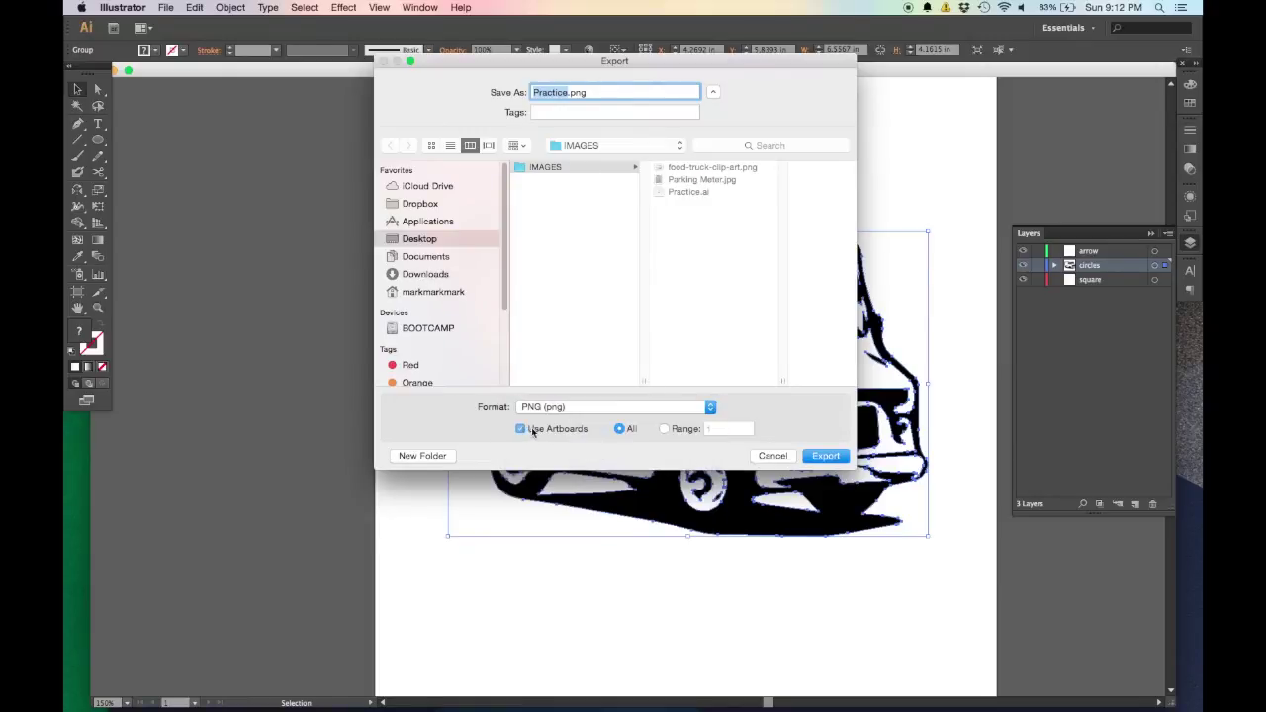
left_click(534, 431)
left_click(534, 431)
left_click(773, 456)
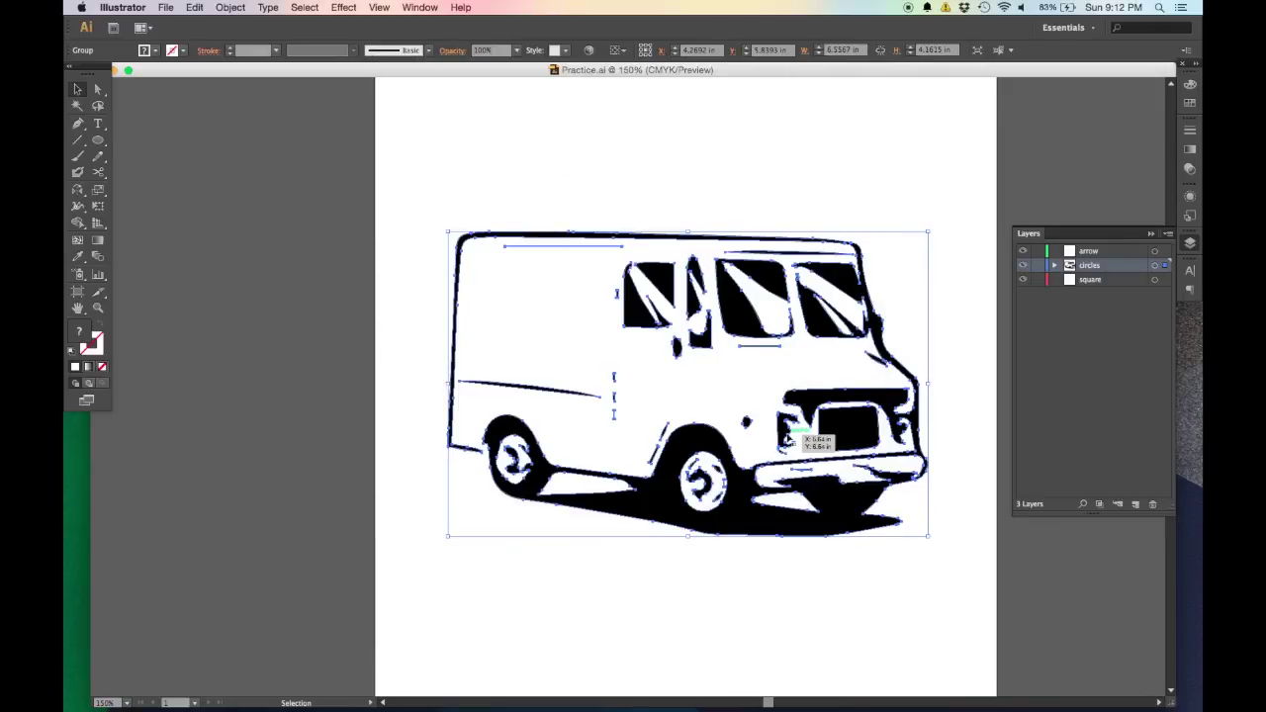
Deselect the truck, bring up the document's PNG export settings again and close them
scroll(786, 436, "down", 2)
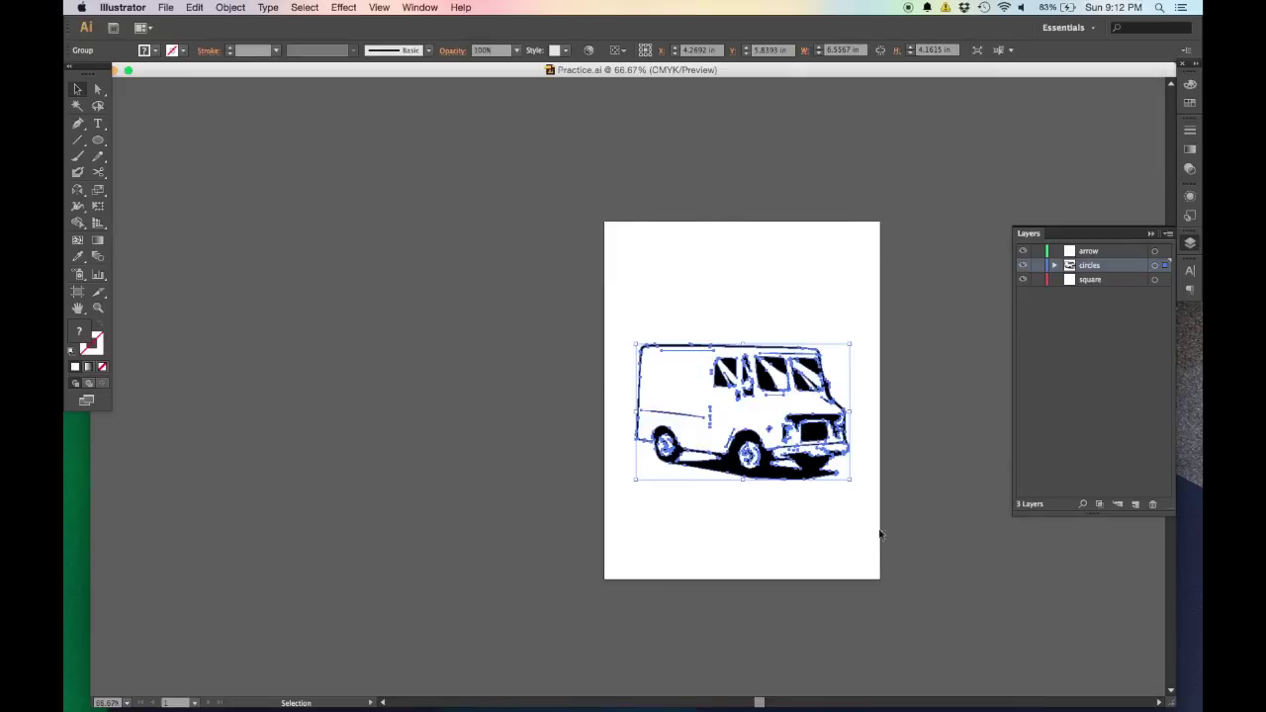
left_click(788, 516)
left_click(165, 7)
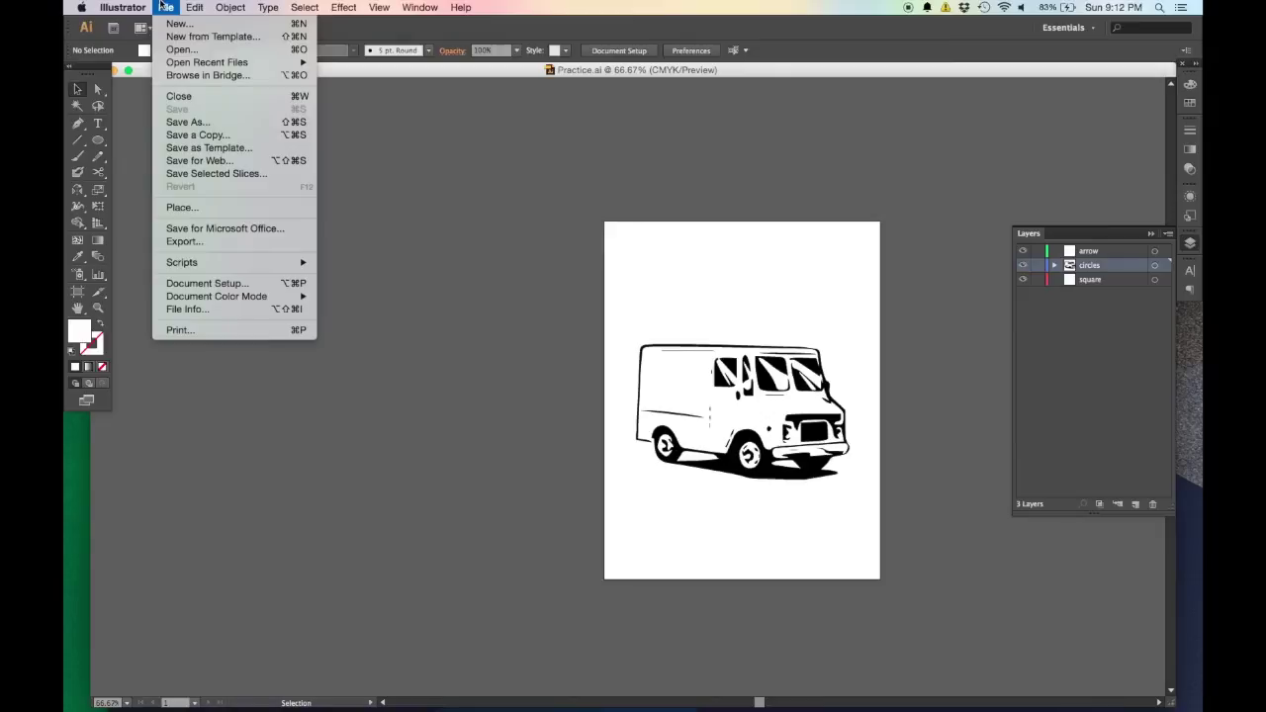
left_click(178, 241)
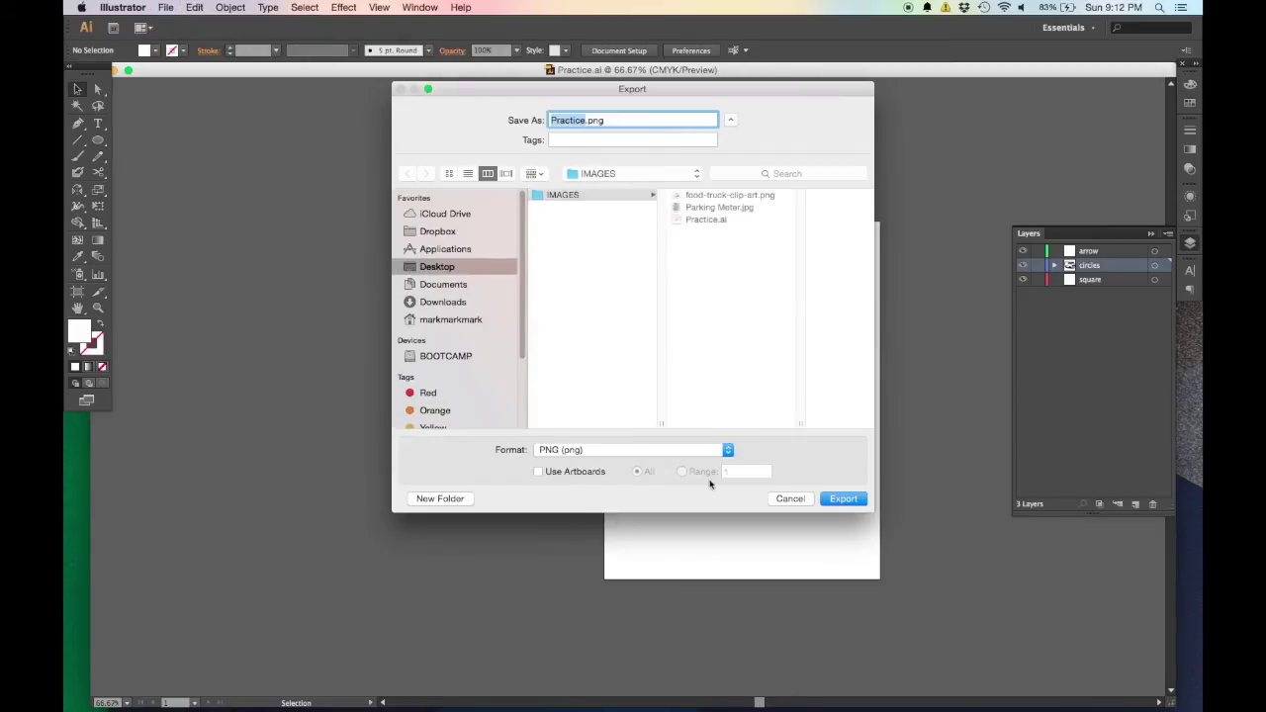
left_click(825, 498)
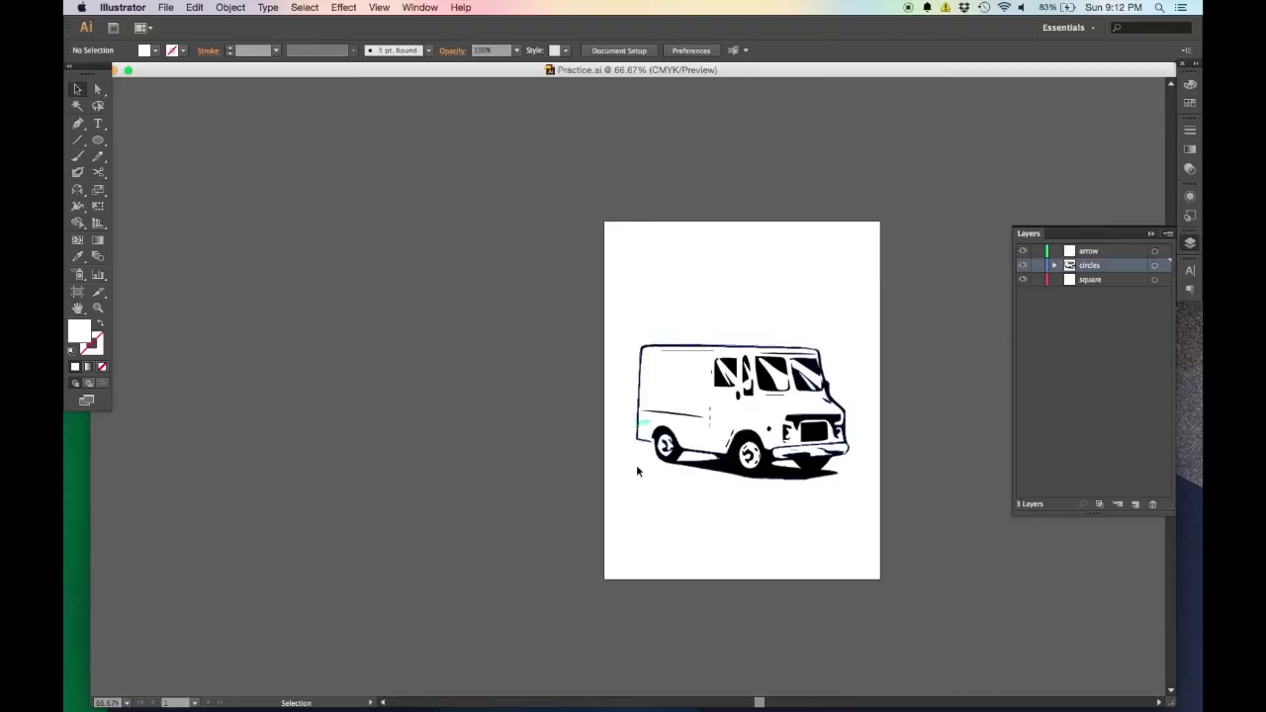
left_click_drag(624, 336, 873, 509)
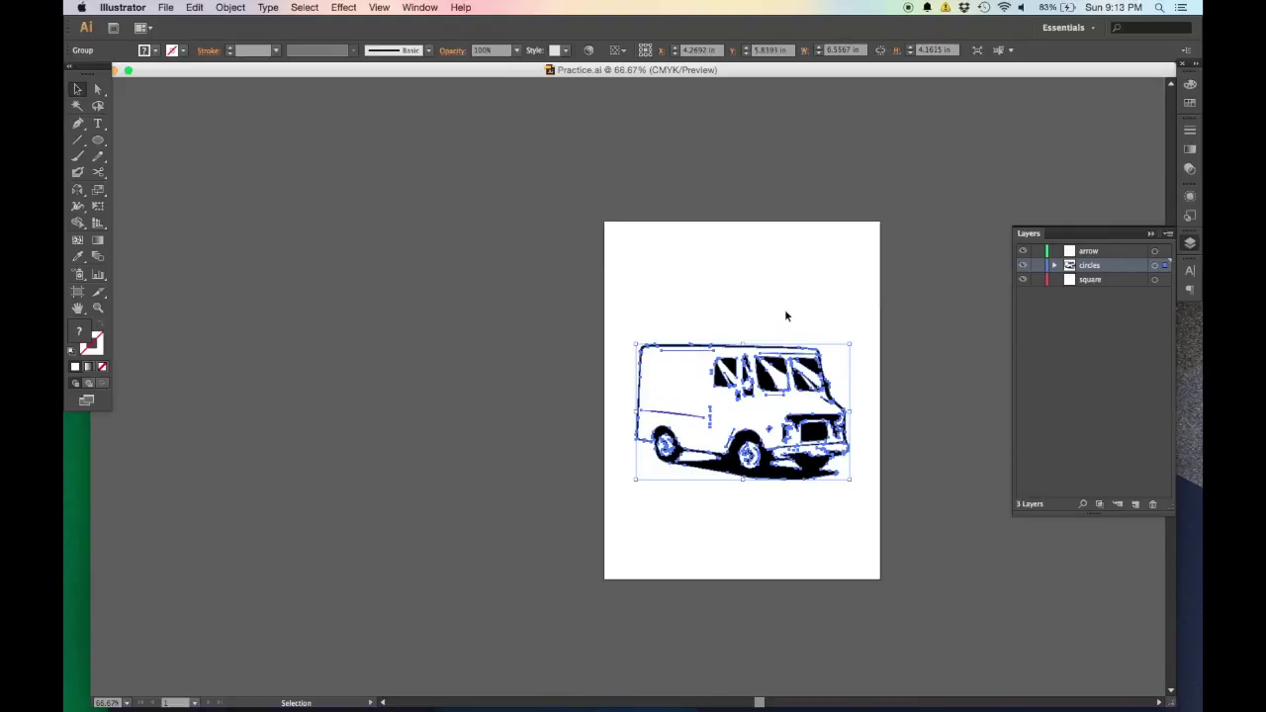
left_click(758, 280)
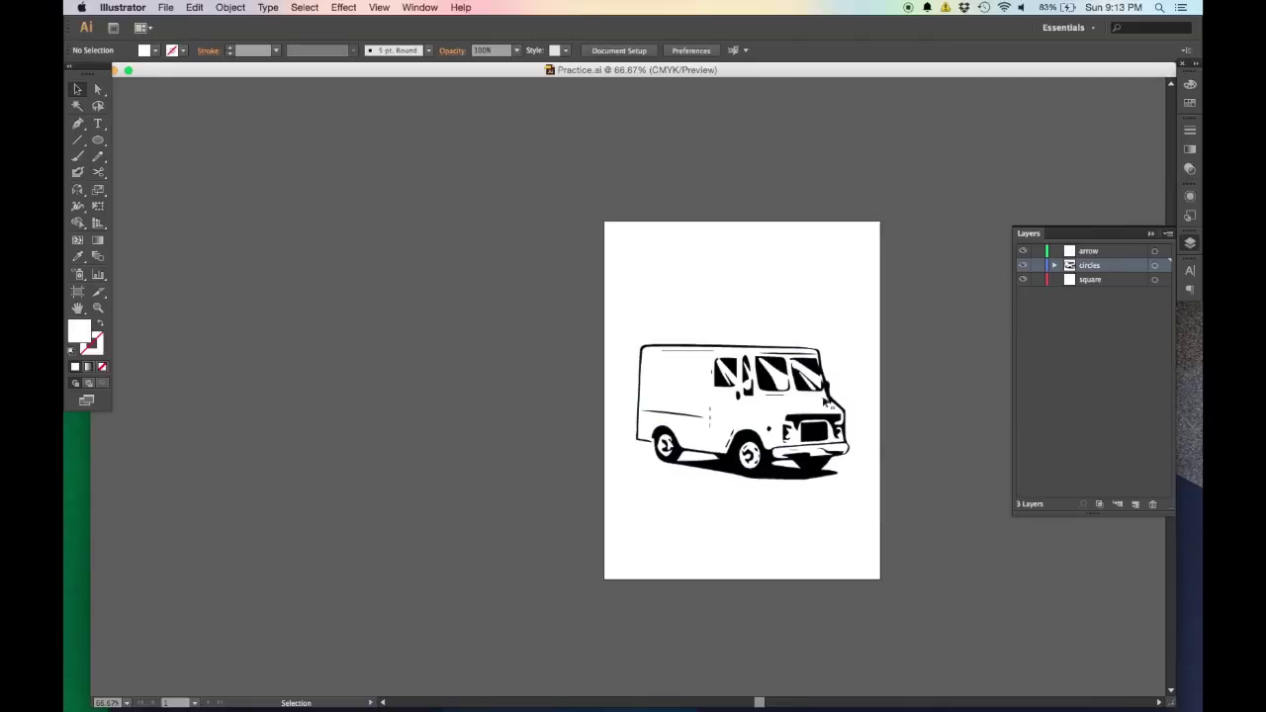
scroll(805, 398, "up", 1)
scroll(778, 292, "down", 2)
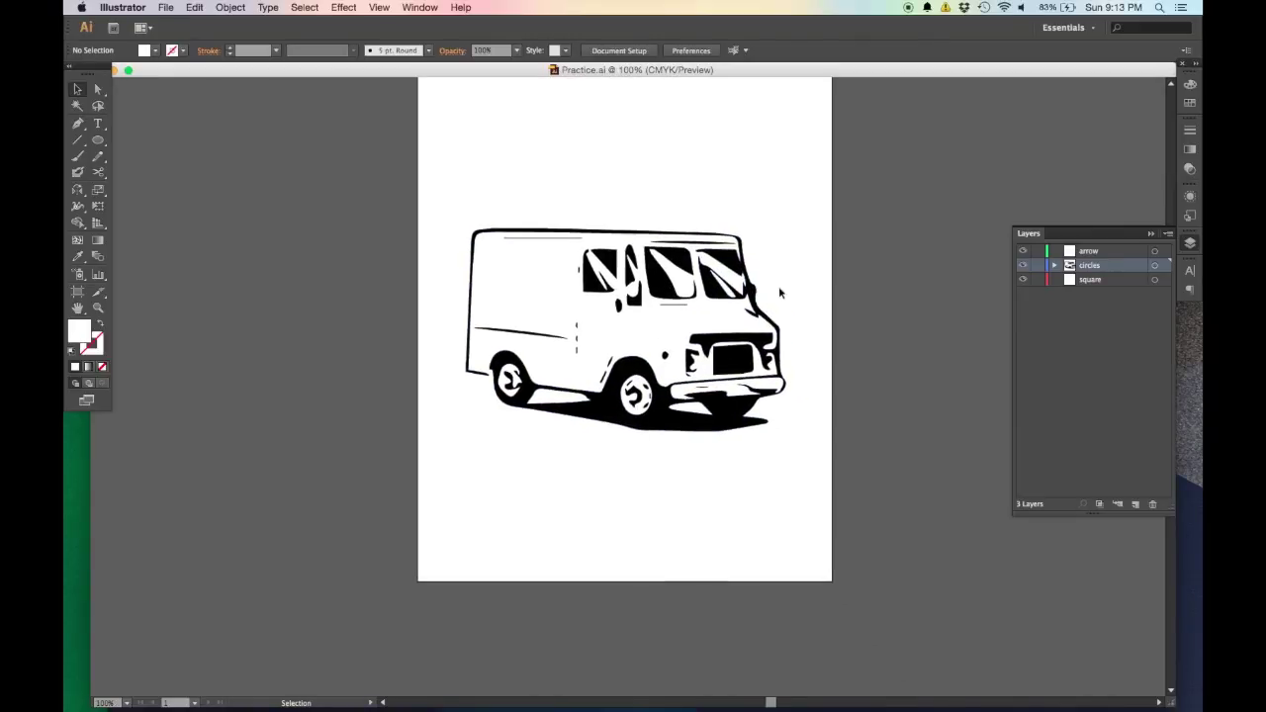